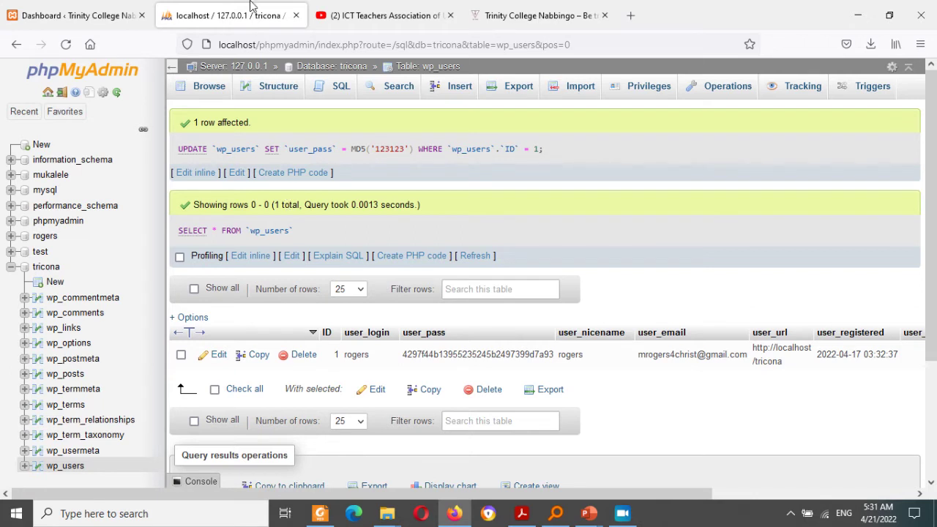
# Step: Open the tricona database's table list, then return to the WordPress dashboard
pyautogui.click(46, 267)
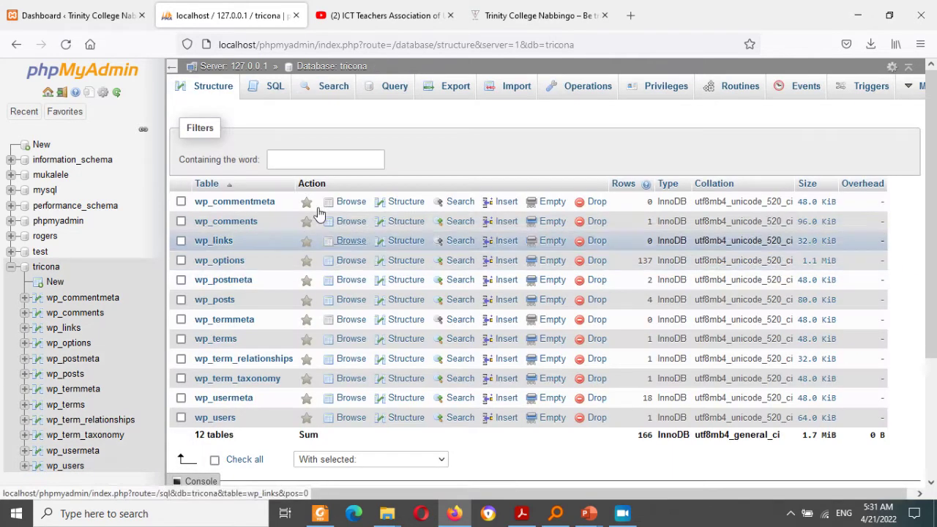
pyautogui.click(63, 8)
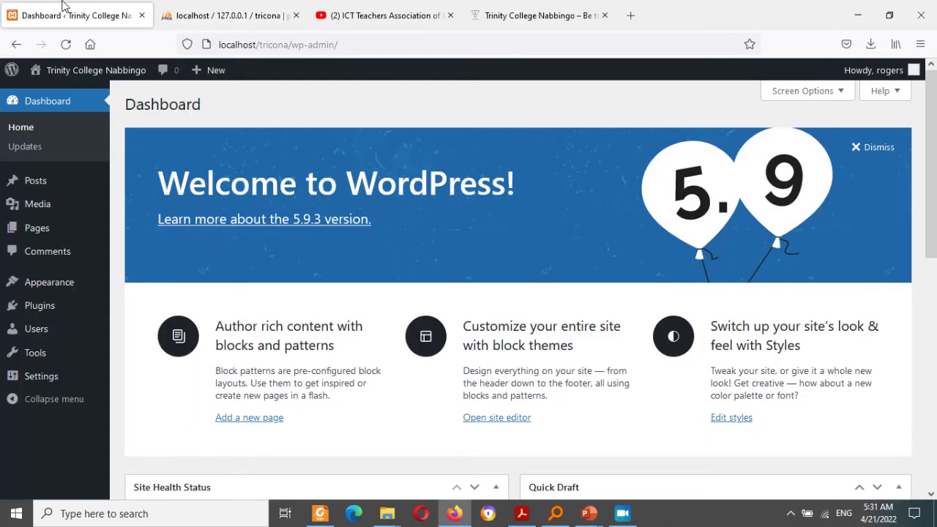
pyautogui.click(198, 17)
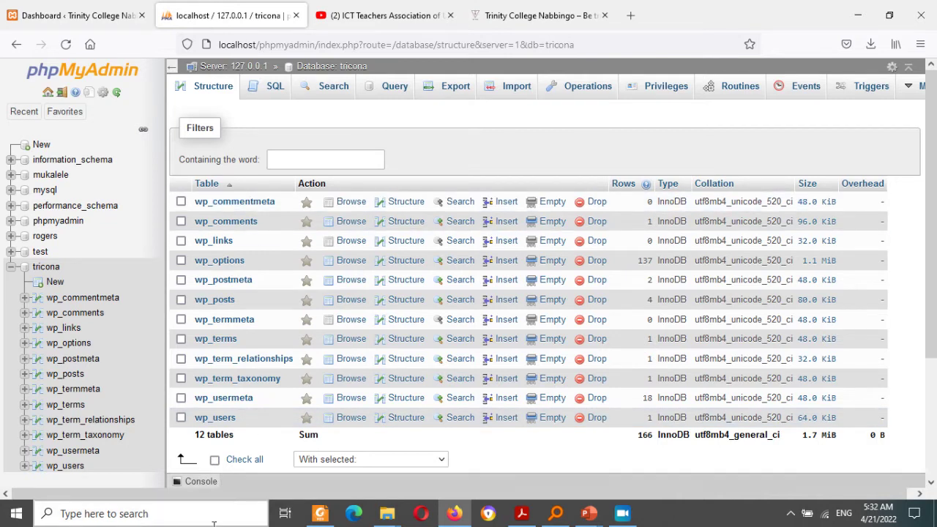
pyautogui.click(65, 20)
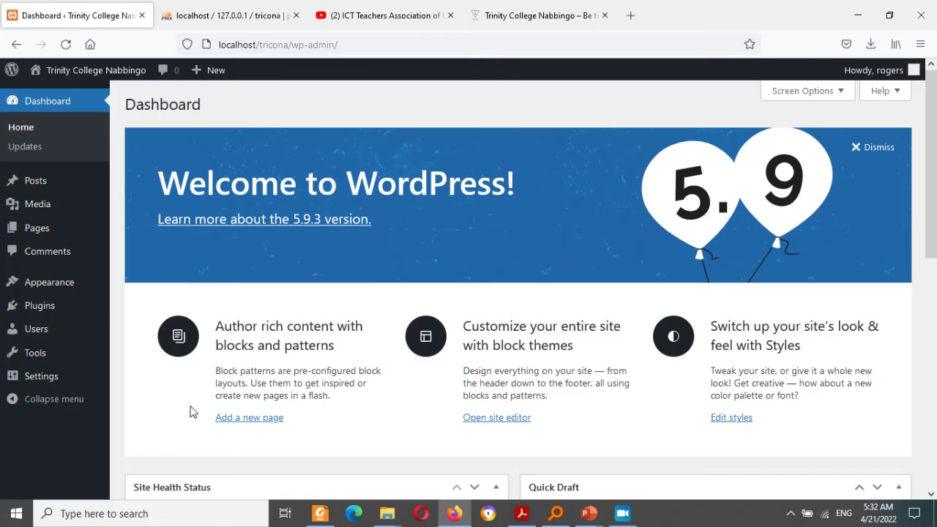
pyautogui.click(407, 8)
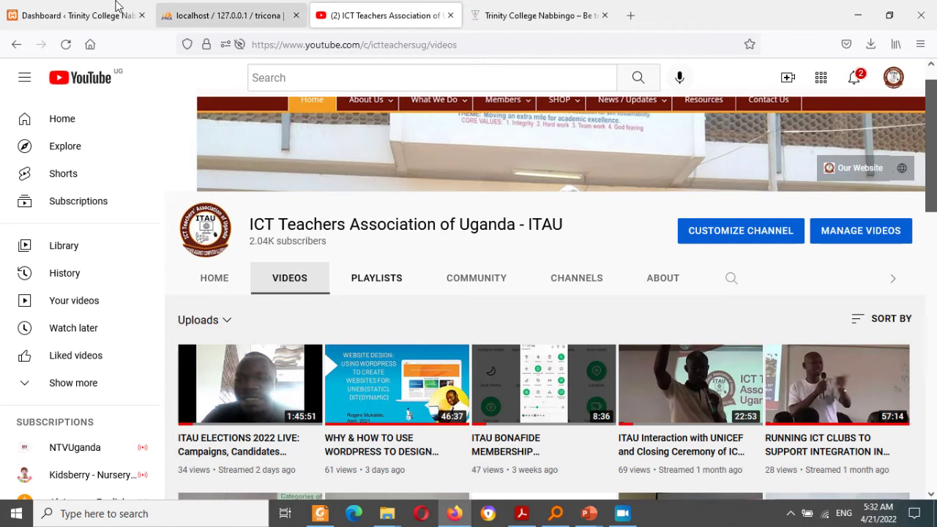
pyautogui.click(73, 16)
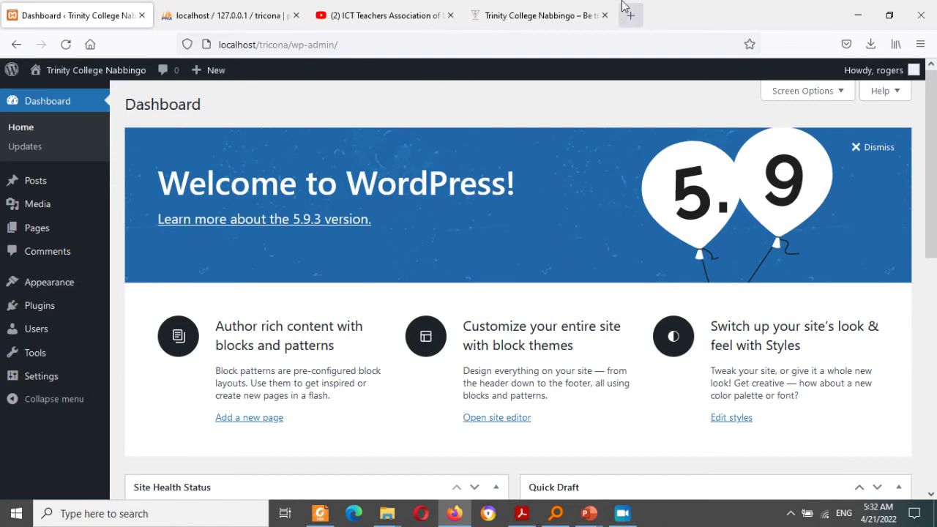
pyautogui.click(551, 13)
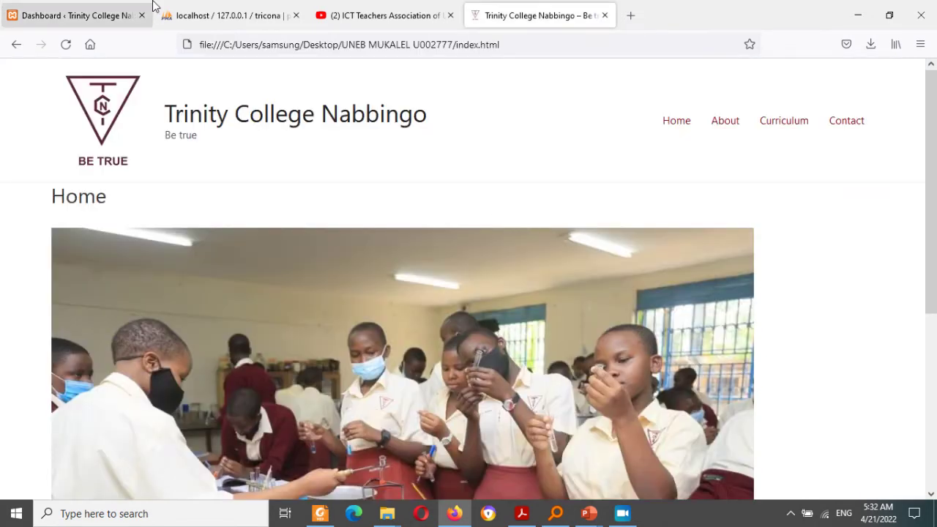
pyautogui.click(84, 9)
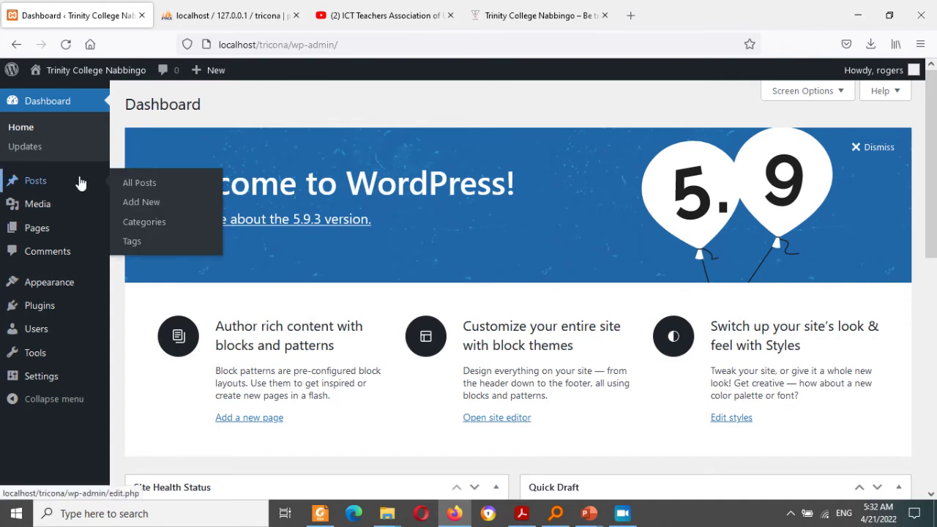
# Step: Bulk-move the Privacy Policy and Sample Page pages to the Trash
pyautogui.moveTo(74, 334)
pyautogui.moveTo(73, 311)
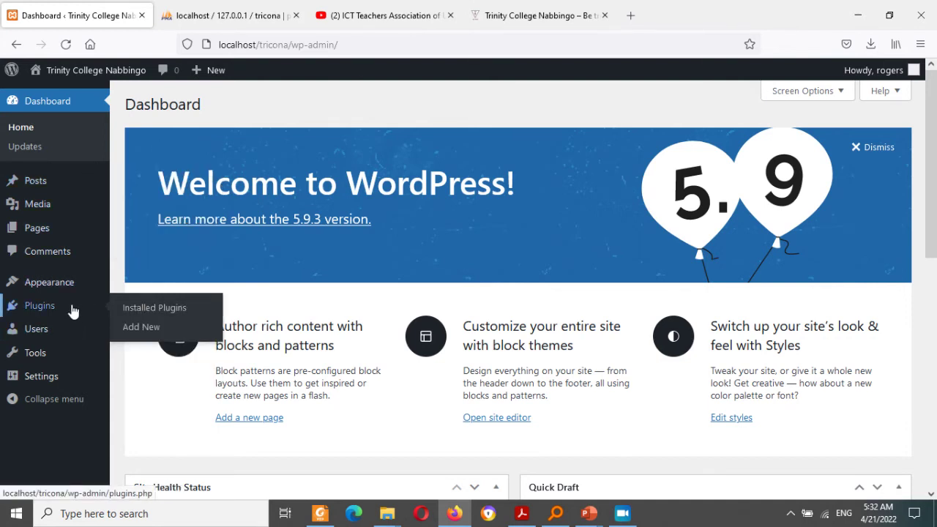
pyautogui.moveTo(48, 233)
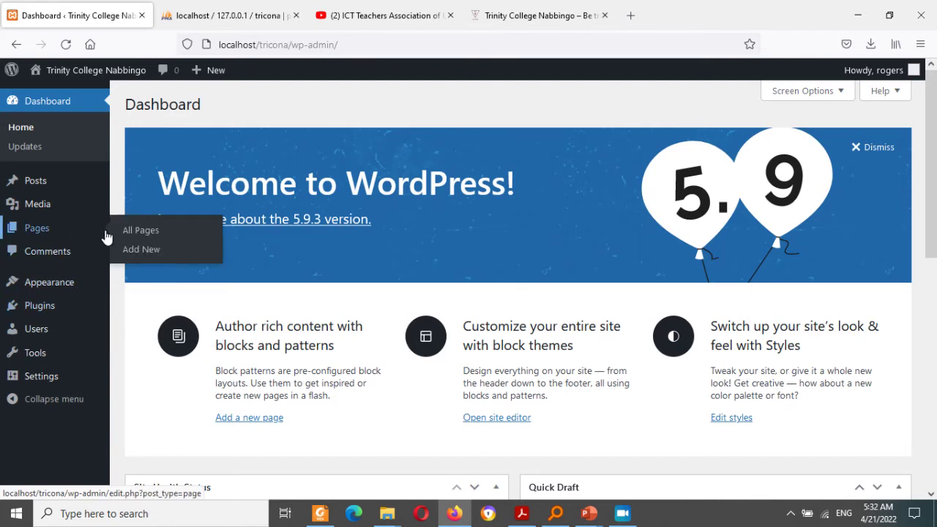
pyautogui.click(152, 233)
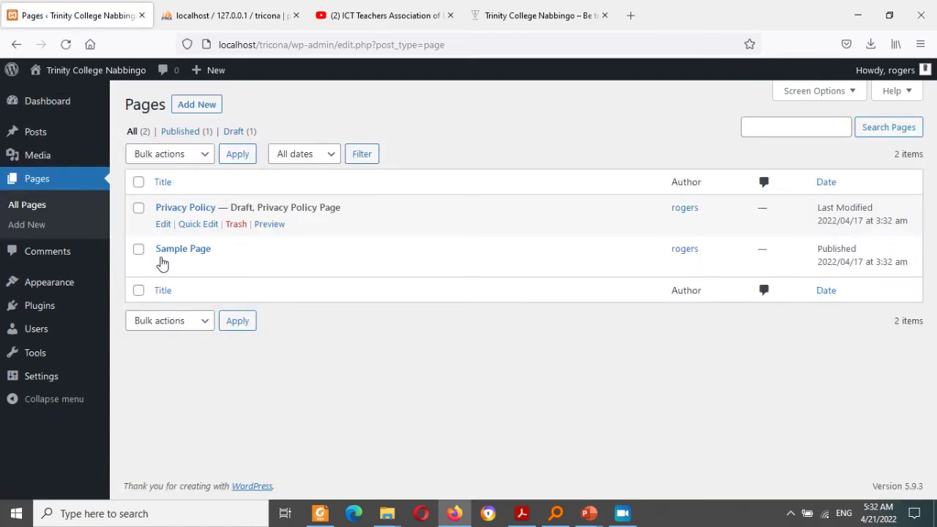
pyautogui.click(138, 182)
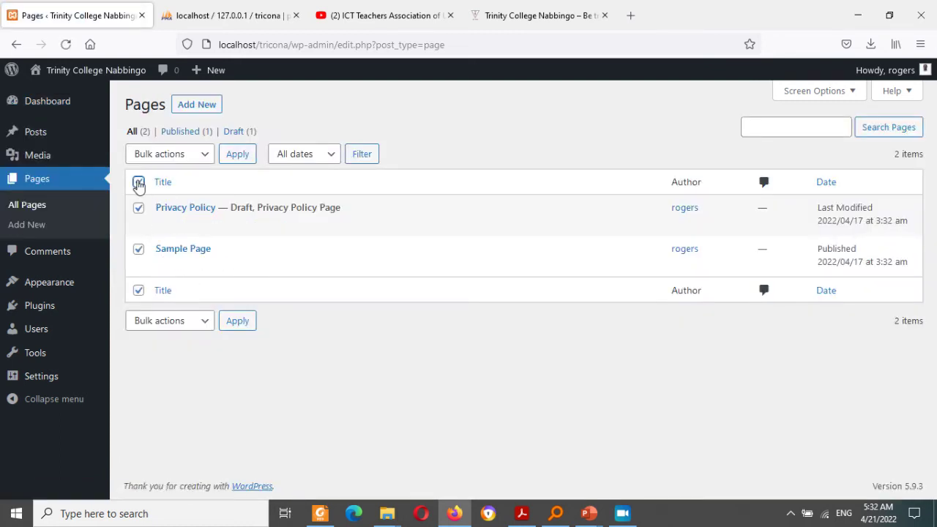
pyautogui.click(201, 159)
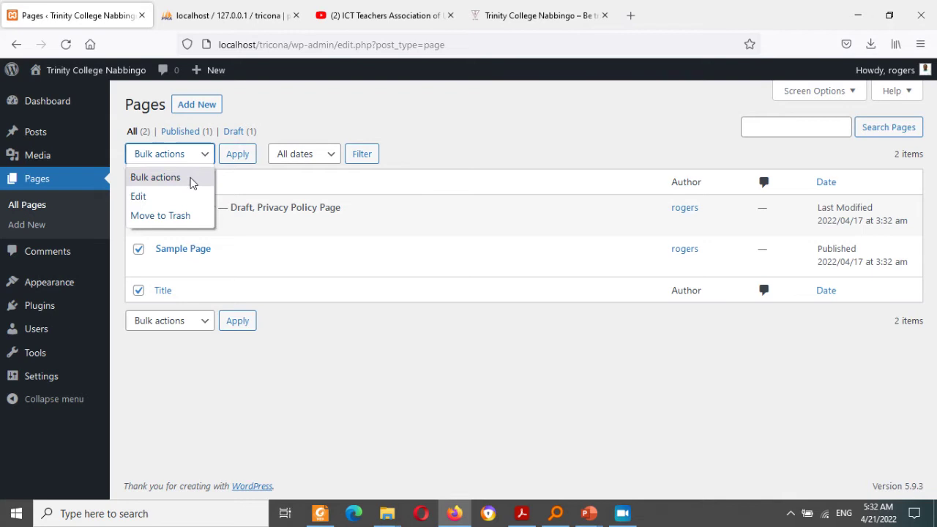
pyautogui.click(183, 216)
pyautogui.click(237, 166)
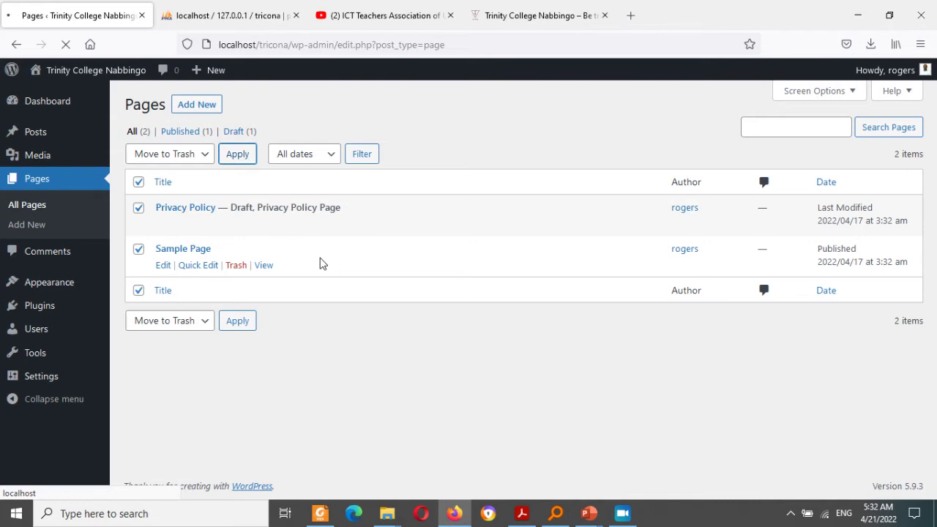
# Step: Bulk-move the 'Hello world!' post to the Trash from All Posts
pyautogui.moveTo(11, 69)
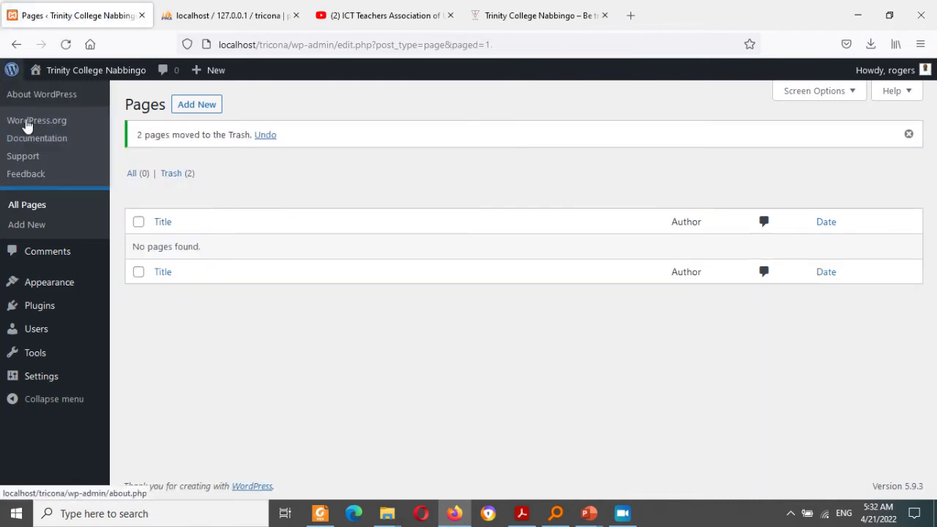
pyautogui.moveTo(19, 138)
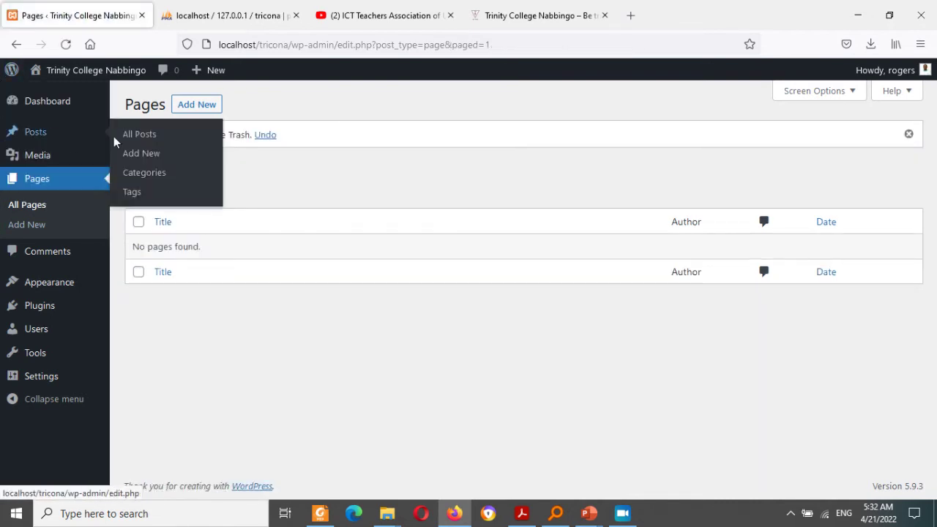
pyautogui.click(142, 137)
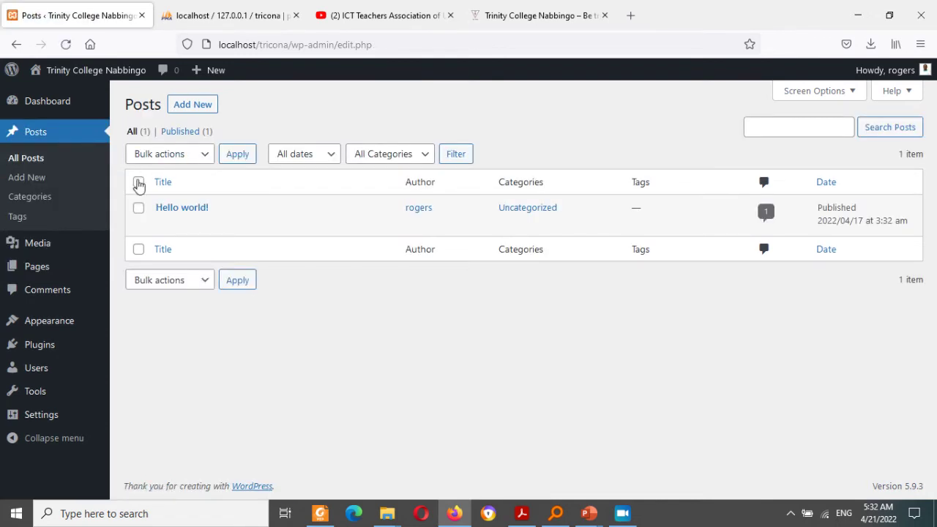
pyautogui.click(139, 182)
pyautogui.click(194, 162)
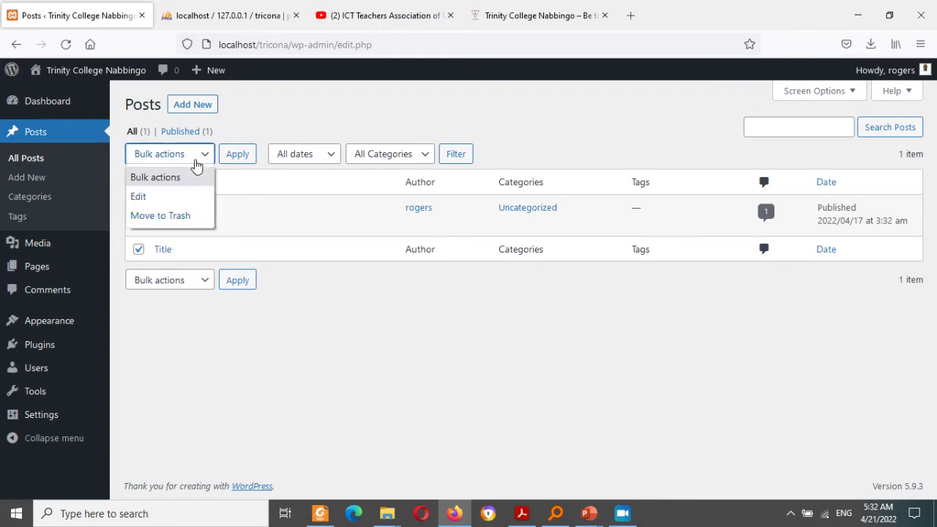
pyautogui.click(183, 214)
pyautogui.click(236, 154)
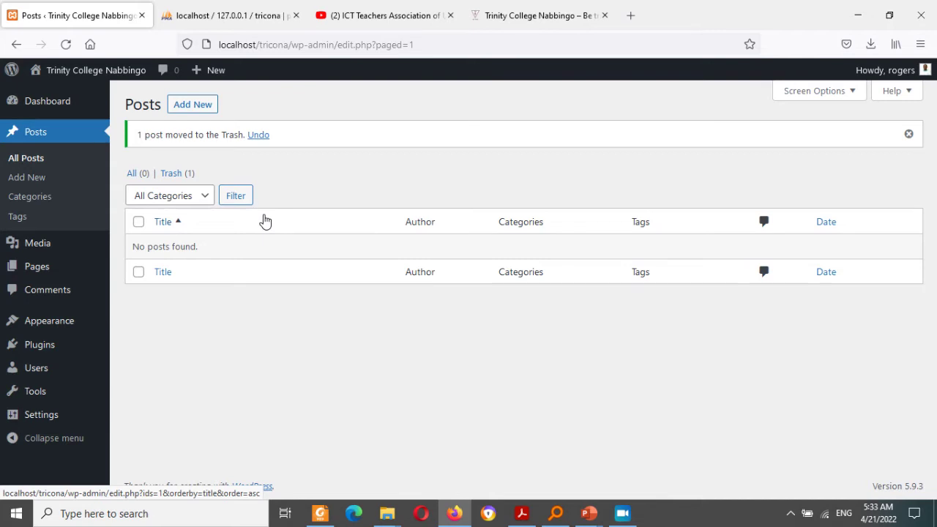
pyautogui.moveTo(262, 220); pyautogui.dragTo(47, 207)
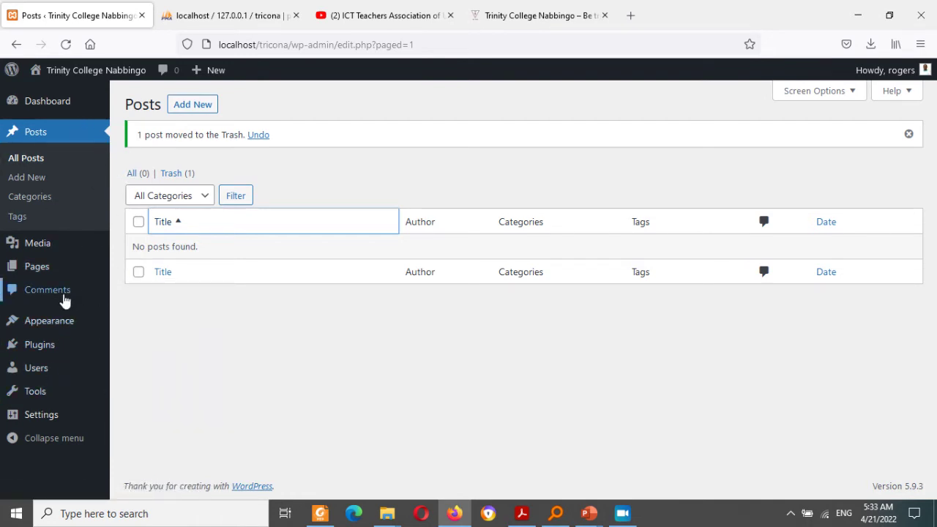
# Step: Go to Appearance > Themes and browse installable themes via Add New
pyautogui.moveTo(36, 352)
pyautogui.moveTo(65, 322)
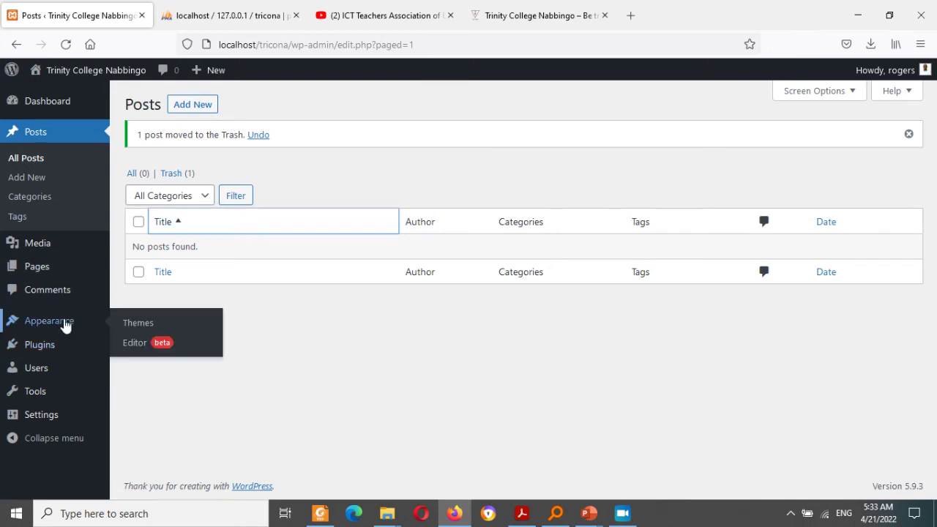
pyautogui.click(136, 327)
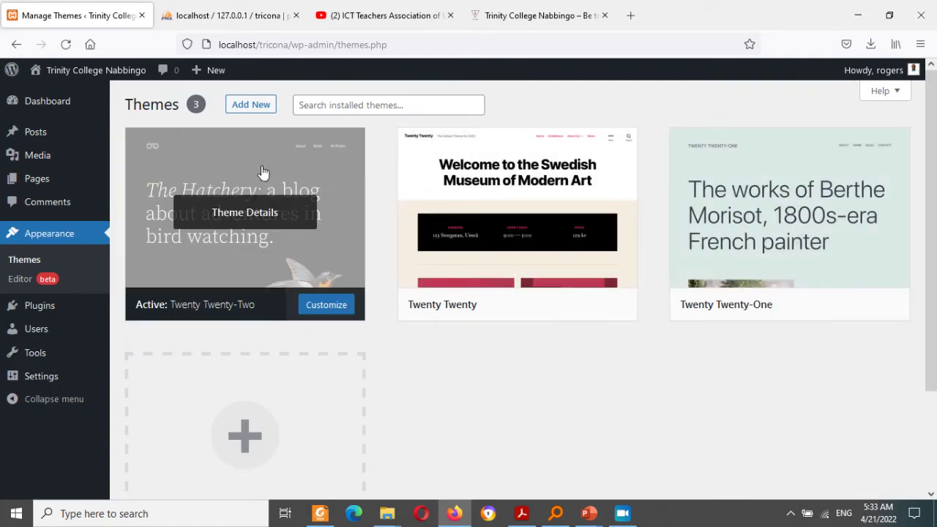
pyautogui.click(251, 108)
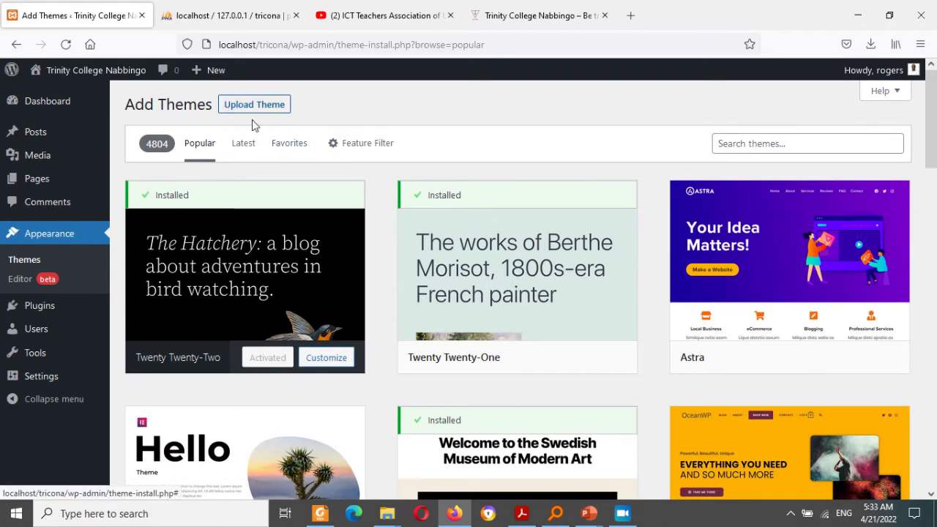
pyautogui.moveTo(752, 277)
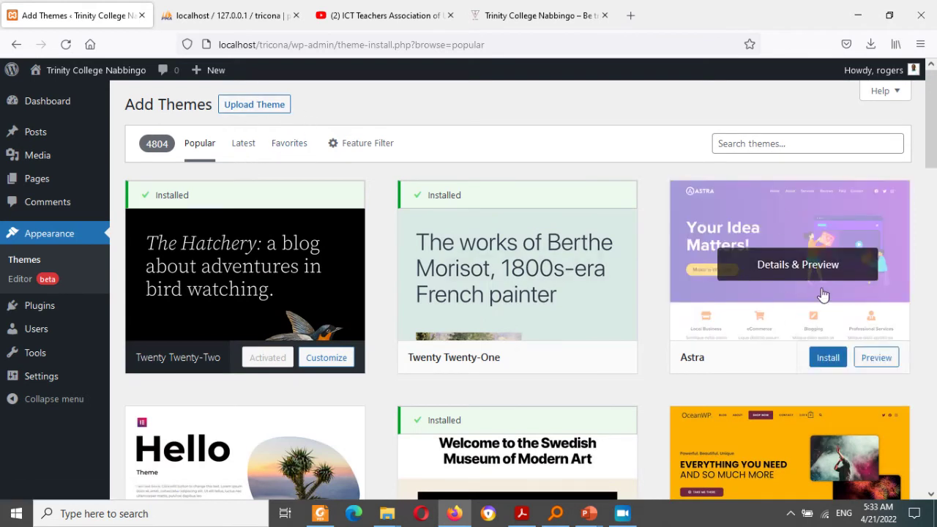
# Step: Upload astra.3.7.9(1).zip and install it as a new theme
pyautogui.click(232, 103)
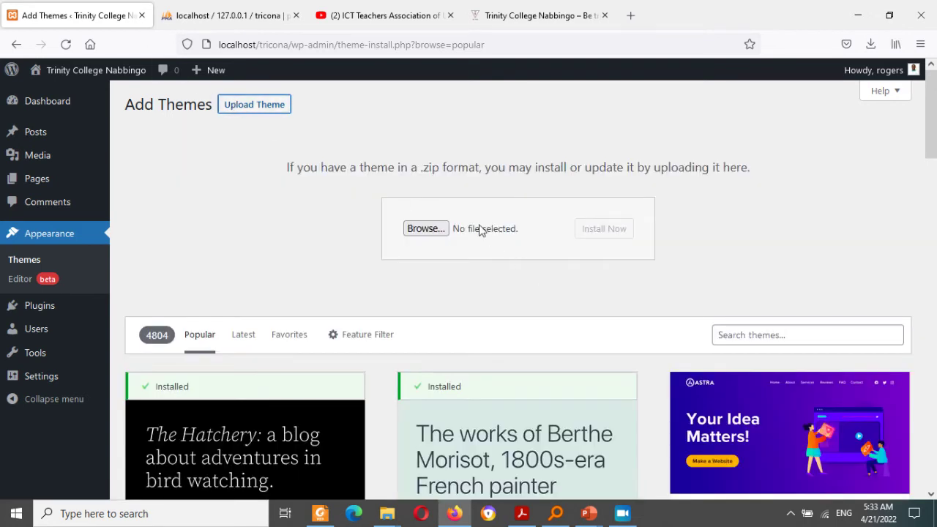
pyautogui.click(426, 231)
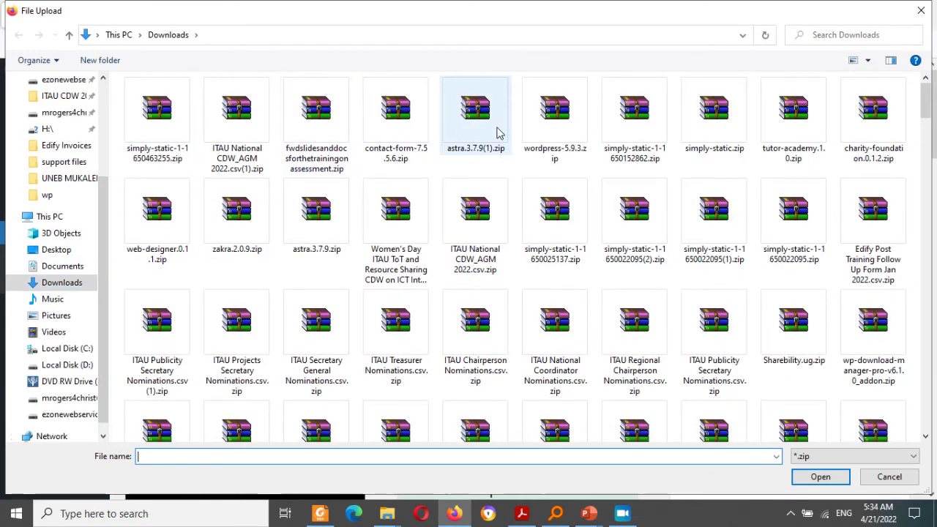
pyautogui.click(481, 134)
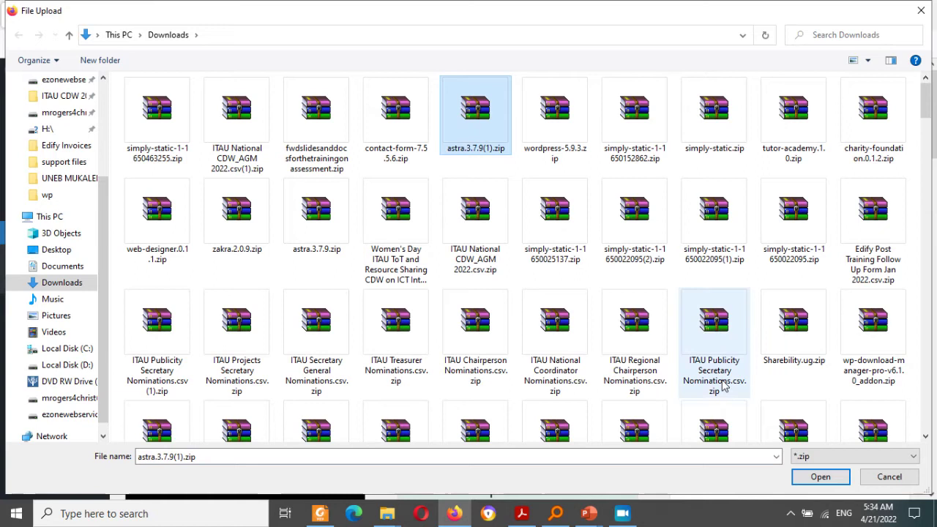
pyautogui.click(817, 477)
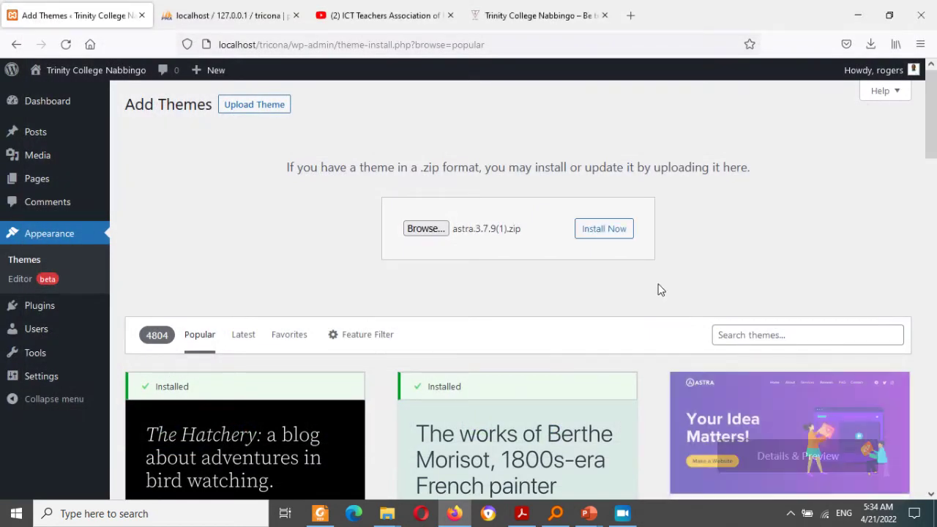
pyautogui.click(613, 231)
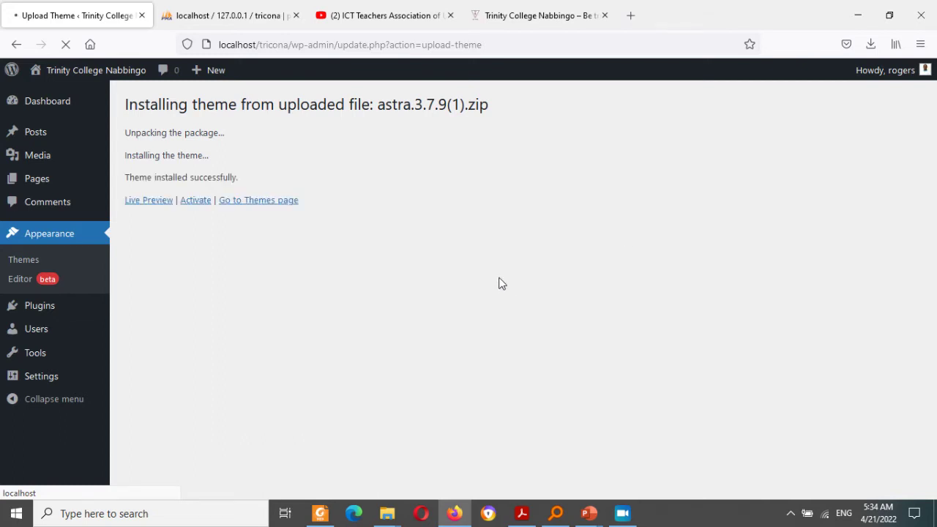
# Step: Activate the newly installed Astra theme and launch its customizer
pyautogui.click(191, 206)
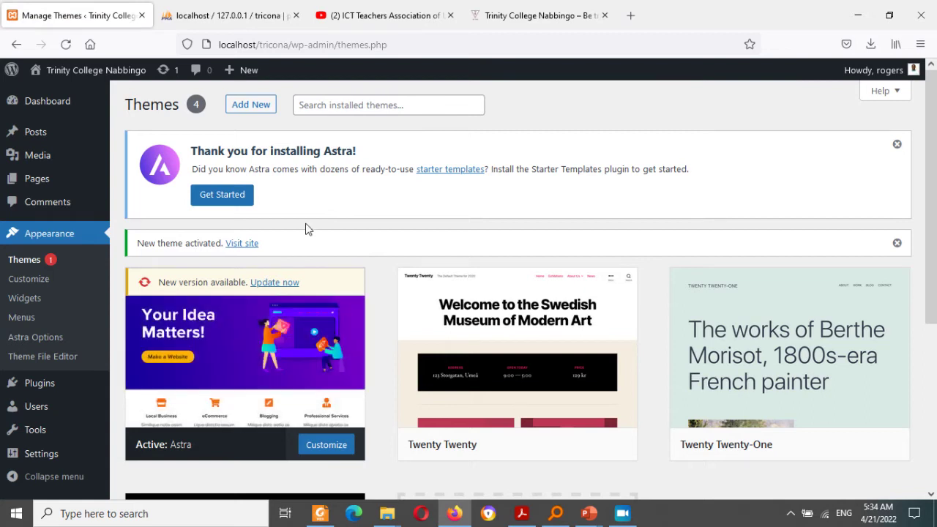
pyautogui.click(322, 448)
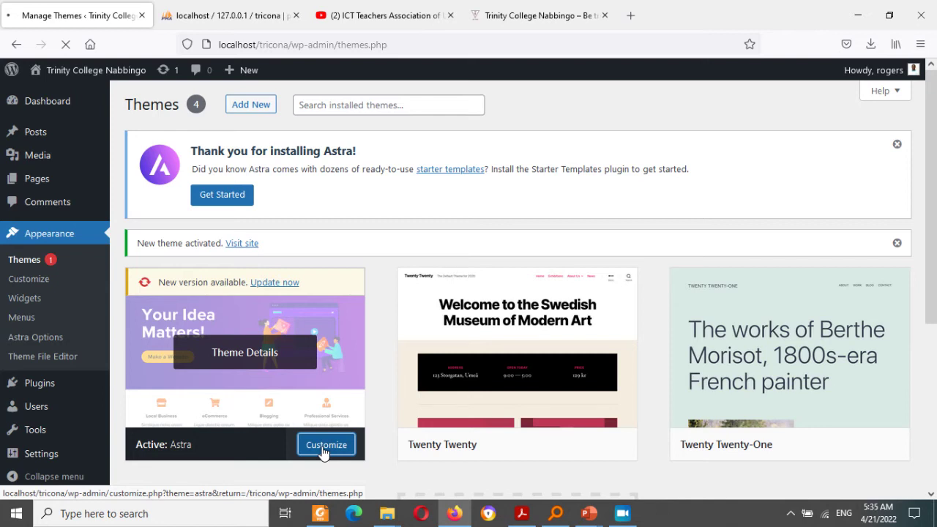
# Step: Set Astra's Global Colors Theme Color to dark red #7F0903
pyautogui.click(326, 445)
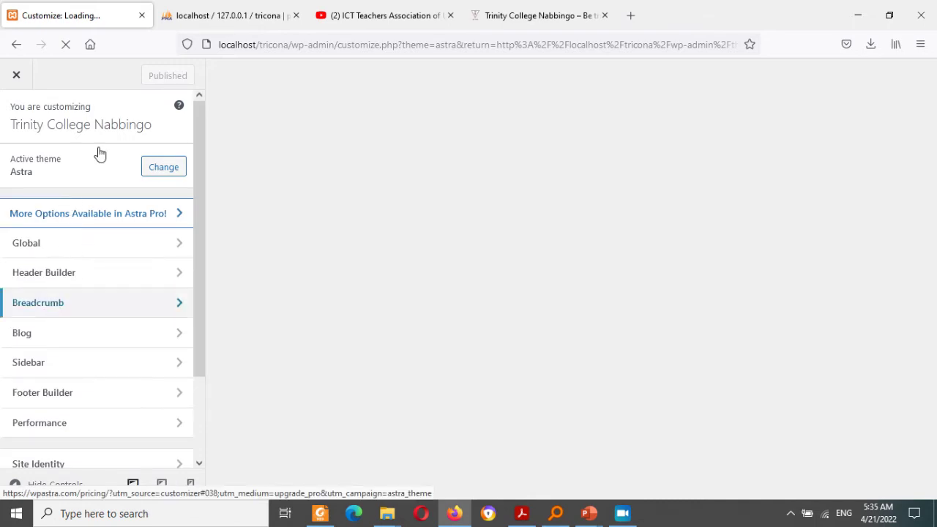
pyautogui.moveTo(197, 217); pyautogui.dragTo(205, 355)
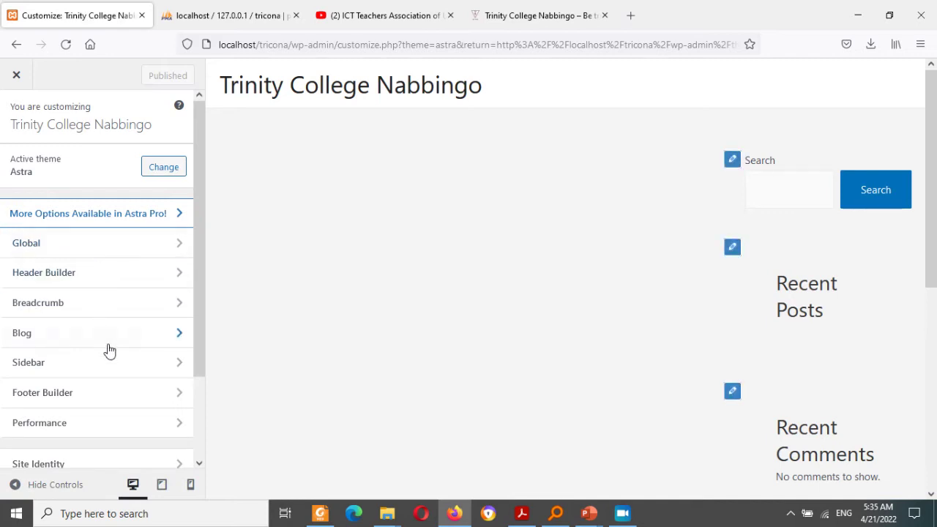
pyautogui.click(112, 245)
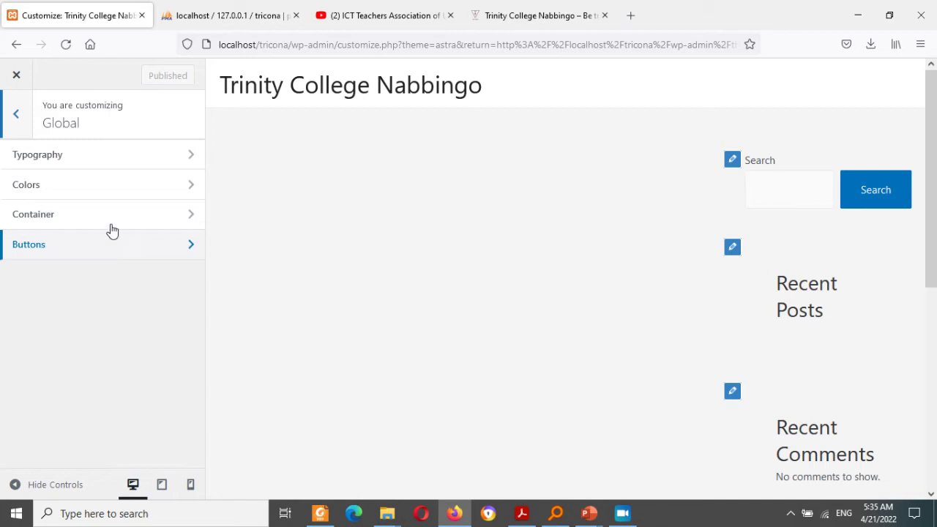
pyautogui.click(111, 192)
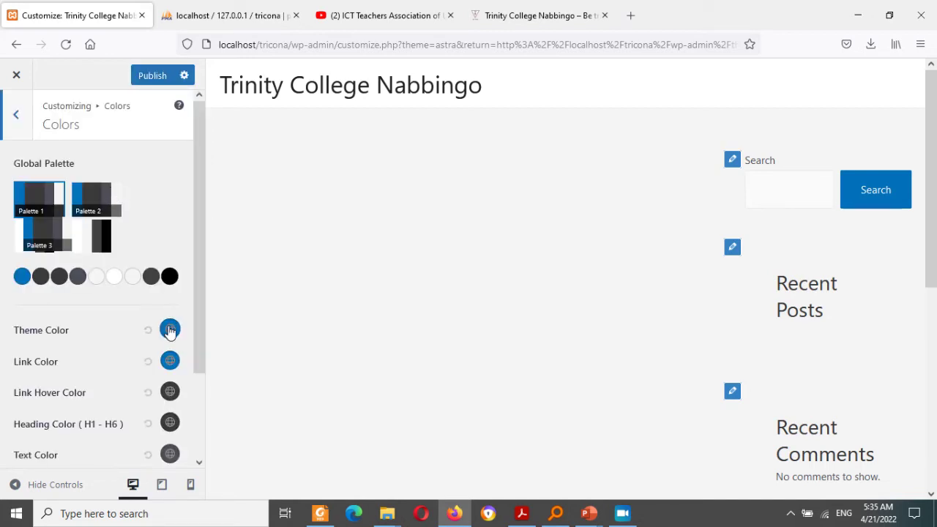
pyautogui.click(170, 335)
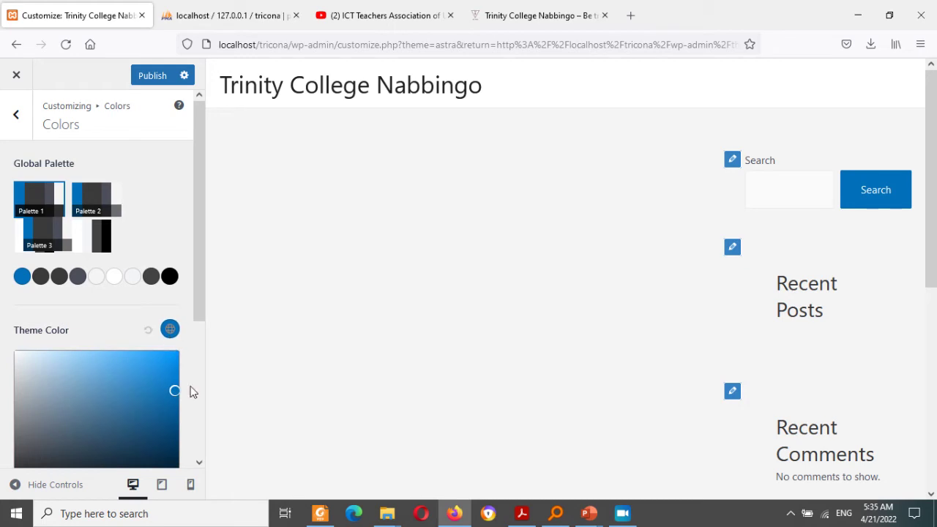
pyautogui.moveTo(194, 309); pyautogui.dragTo(195, 397)
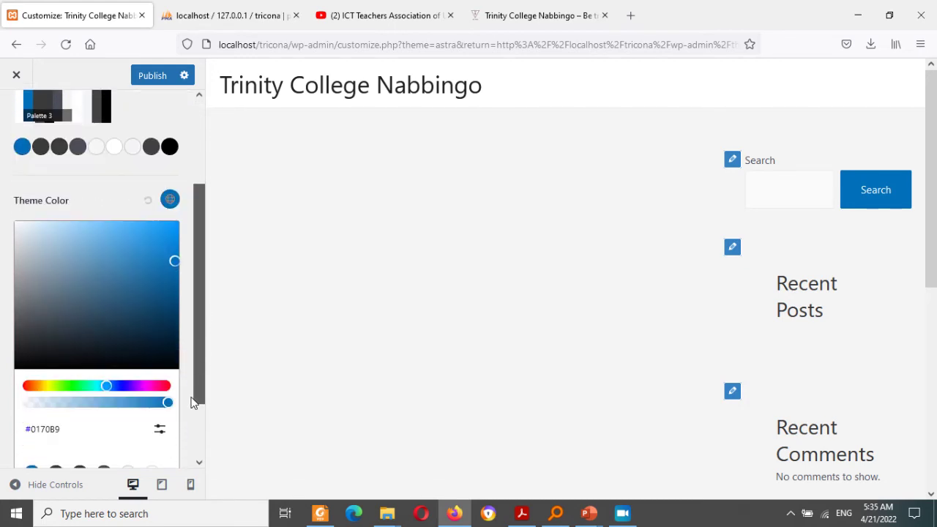
pyautogui.click(95, 383)
pyautogui.click(169, 226)
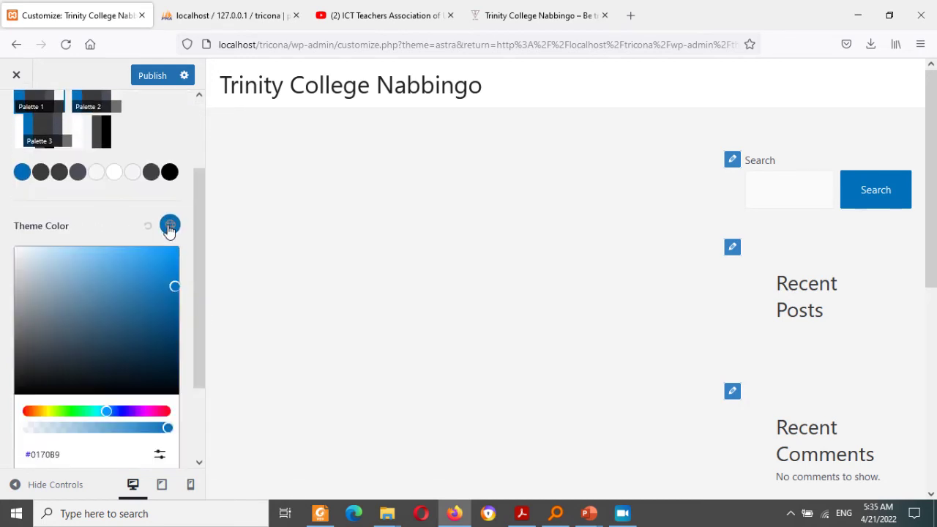
pyautogui.click(27, 412)
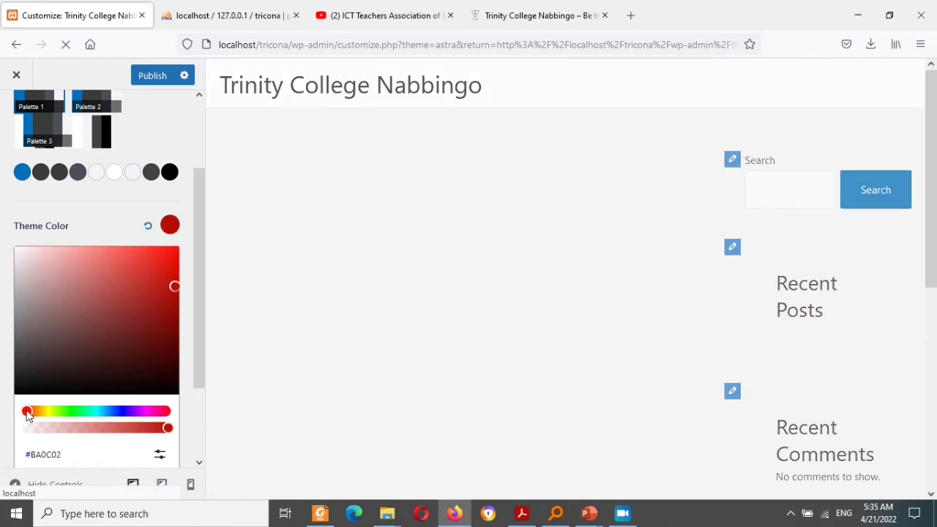
pyautogui.moveTo(174, 286); pyautogui.dragTo(172, 321)
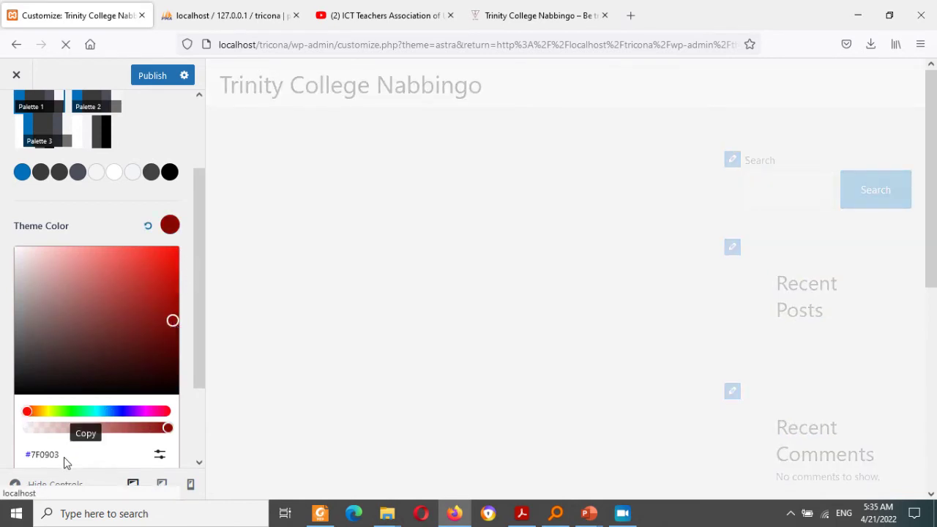
pyautogui.moveTo(64, 457); pyautogui.dragTo(30, 454)
pyautogui.click(30, 452)
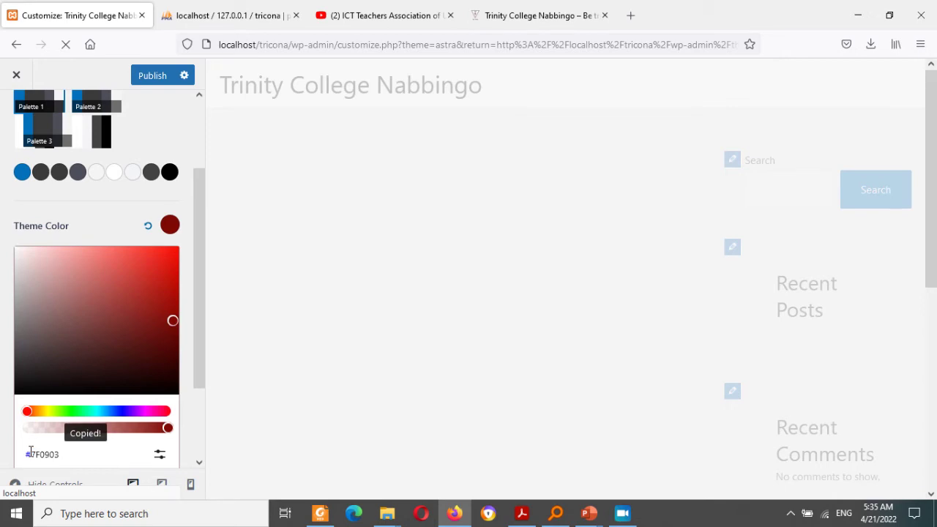
pyautogui.click(71, 224)
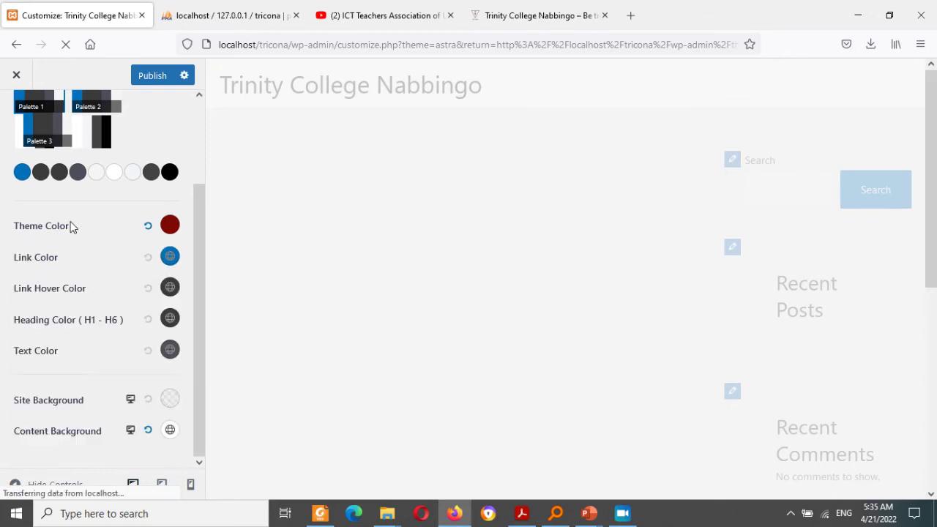
# Step: Set the Link Color to a matching deep red
pyautogui.click(170, 257)
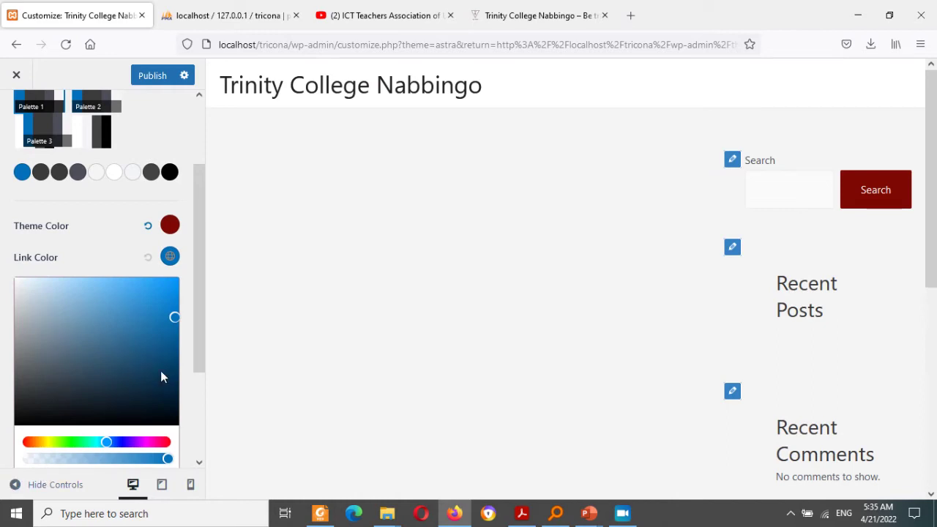
pyautogui.moveTo(203, 366); pyautogui.dragTo(200, 397)
pyautogui.click(187, 399)
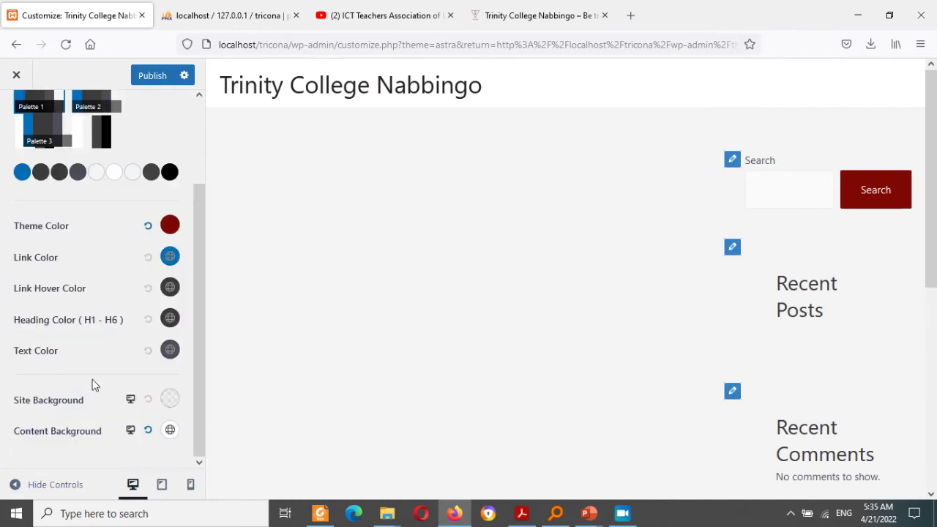
pyautogui.click(170, 256)
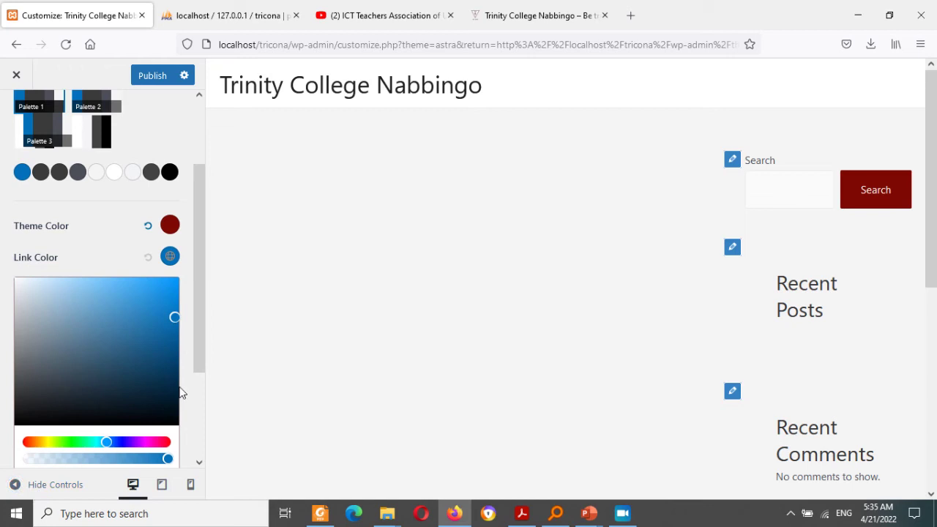
pyautogui.click(26, 442)
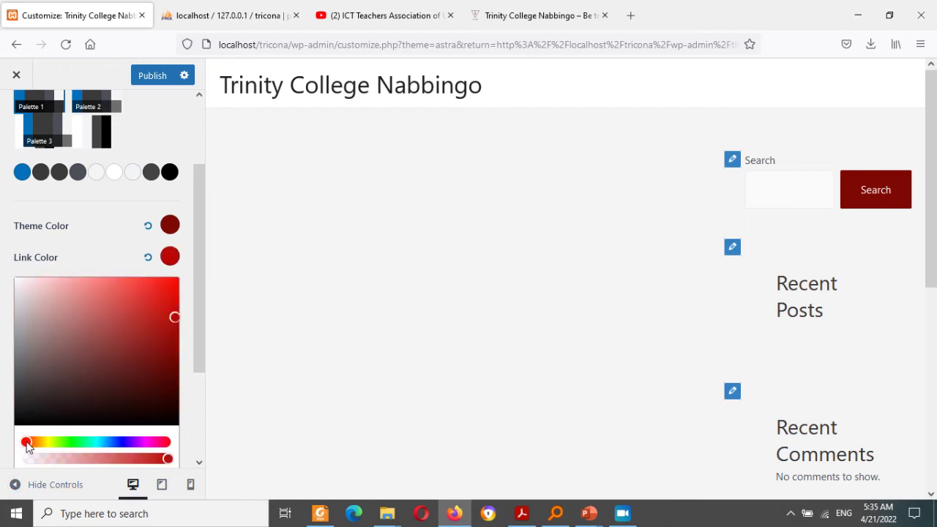
pyautogui.moveTo(180, 343); pyautogui.dragTo(169, 354)
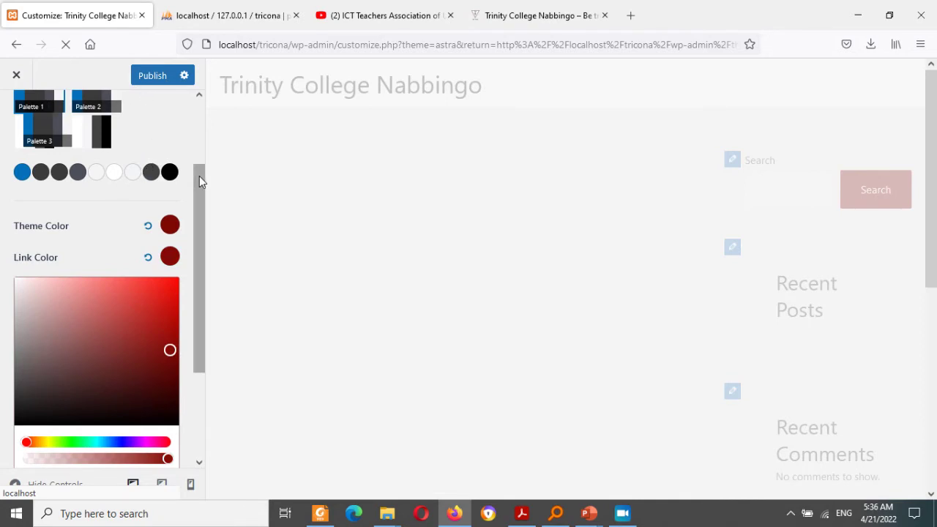
pyautogui.moveTo(199, 177); pyautogui.dragTo(192, 116)
# Step: Set Container Layout, Page Layout and Blog Post Layout all to Full Width / Contained
pyautogui.click(16, 117)
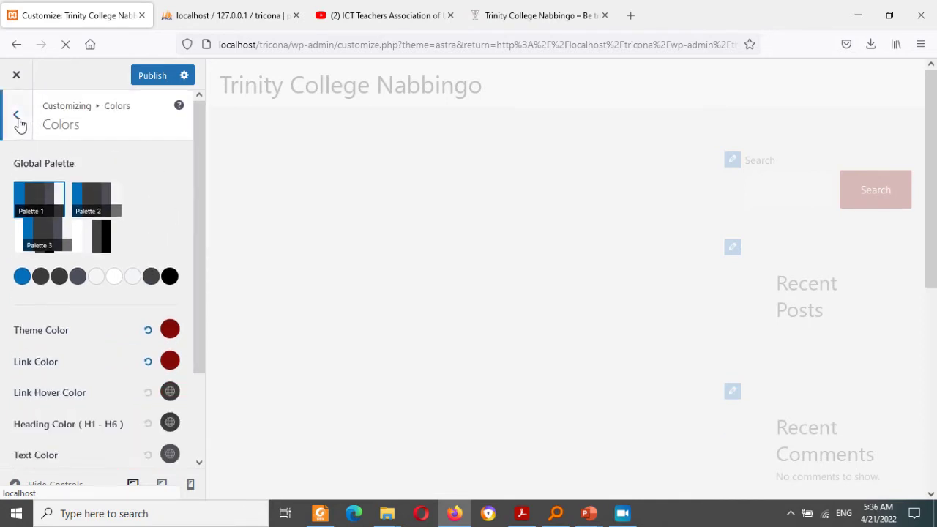
pyautogui.click(71, 222)
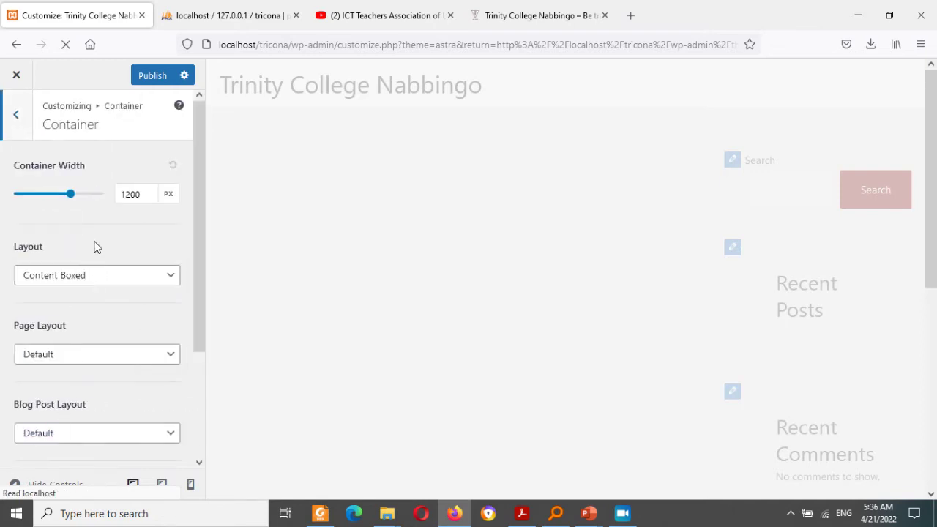
pyautogui.click(89, 275)
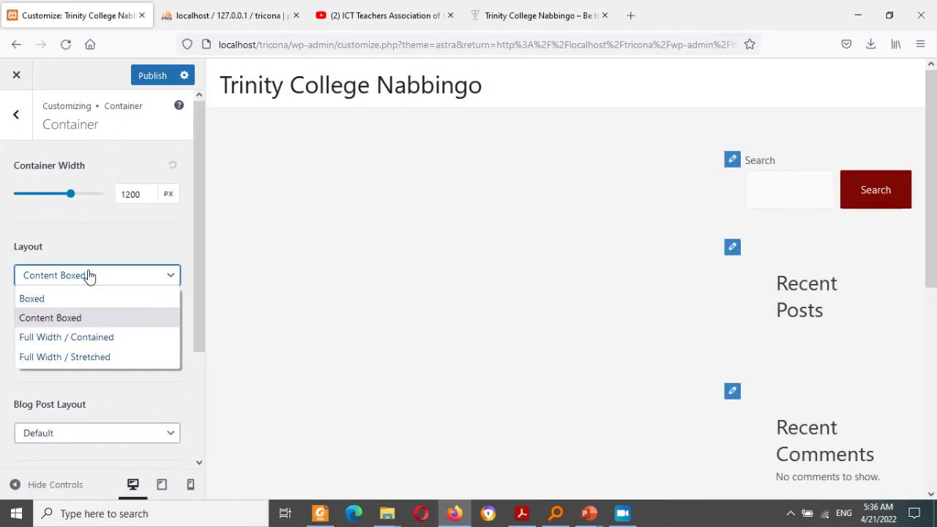
pyautogui.click(82, 338)
pyautogui.click(79, 357)
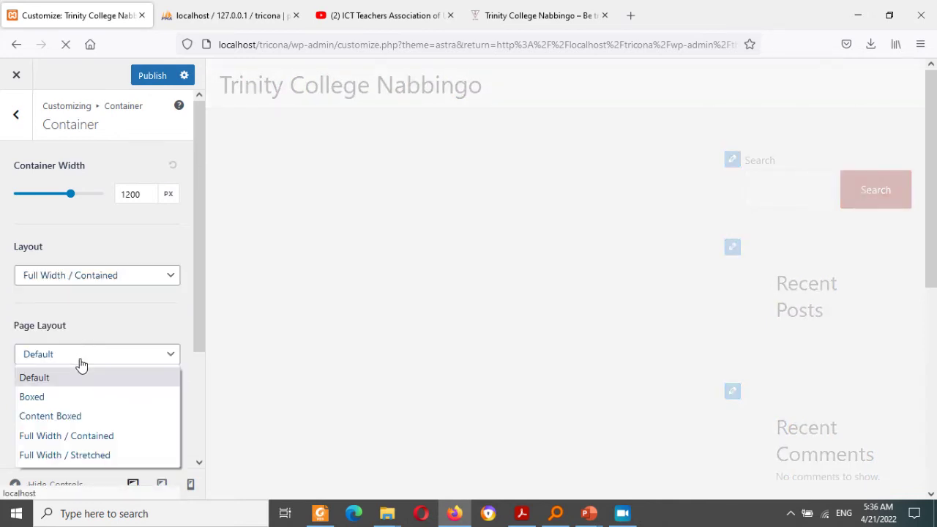
pyautogui.click(69, 437)
pyautogui.moveTo(200, 302); pyautogui.dragTo(187, 387)
pyautogui.scroll(-1, 187, 387)
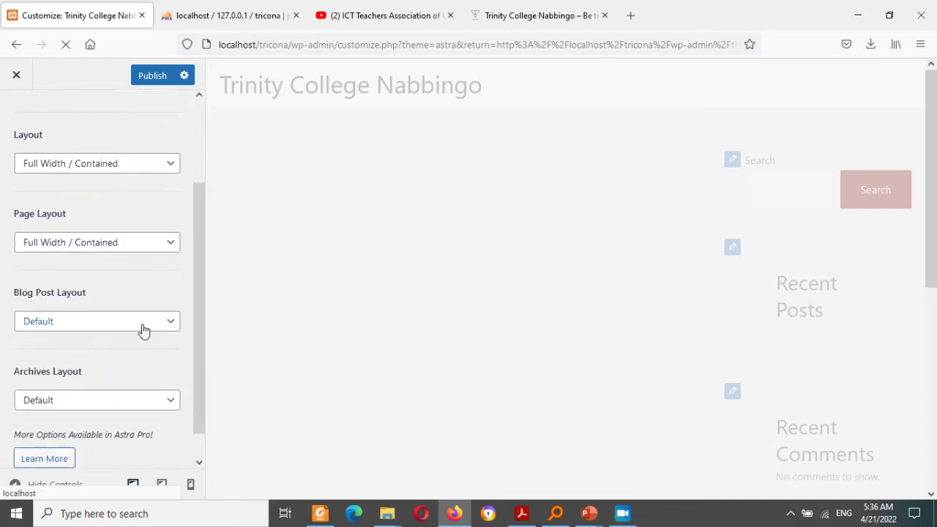
pyautogui.click(140, 327)
pyautogui.click(113, 404)
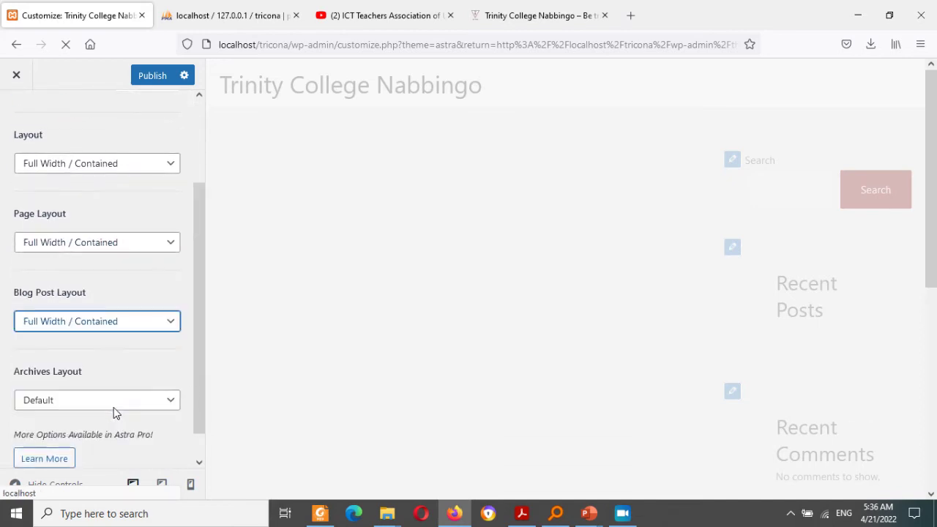
pyautogui.moveTo(203, 378); pyautogui.dragTo(190, 414)
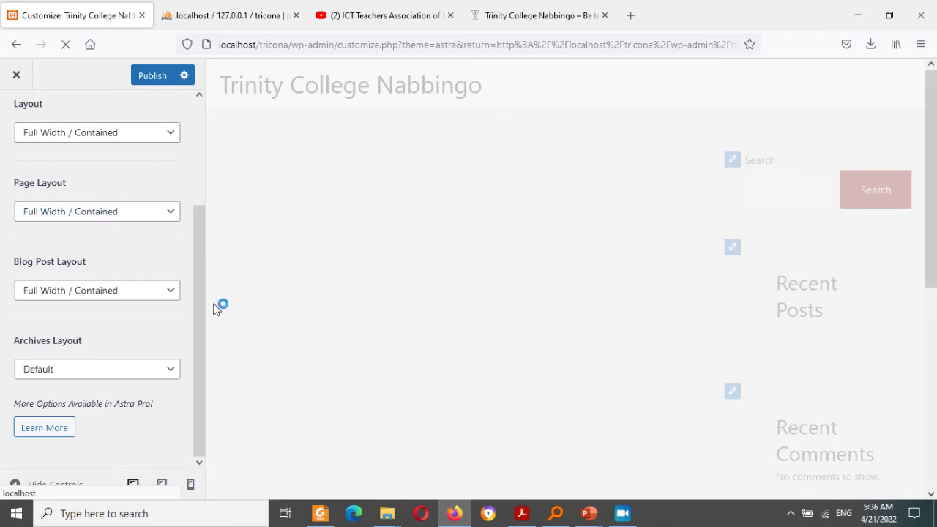
pyautogui.moveTo(205, 290); pyautogui.dragTo(218, 155)
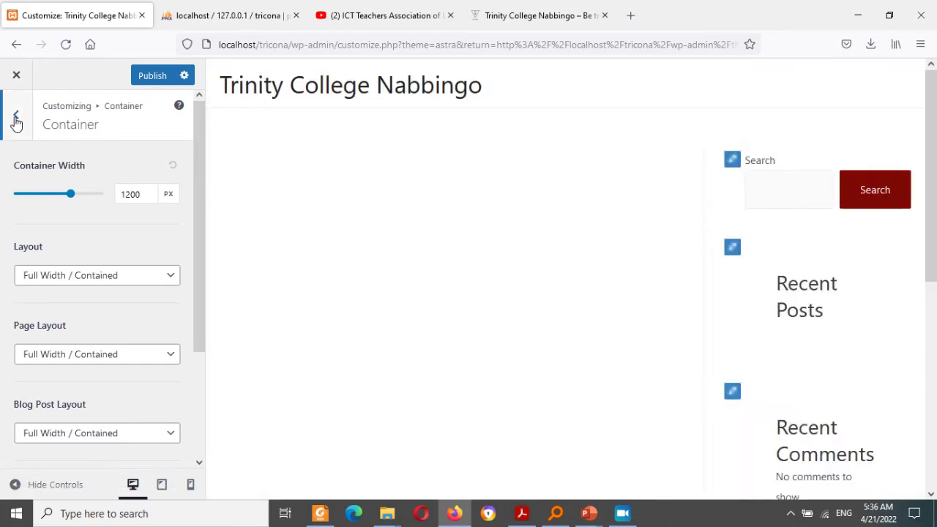
pyautogui.click(16, 119)
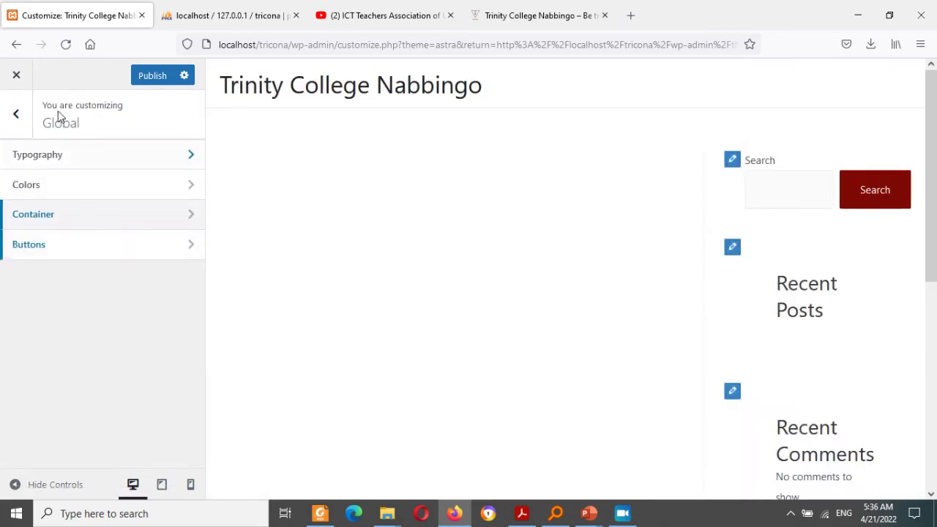
# Step: In Header Builder's Site Title & Logo, choose Select Logo and browse for an upload
pyautogui.click(19, 118)
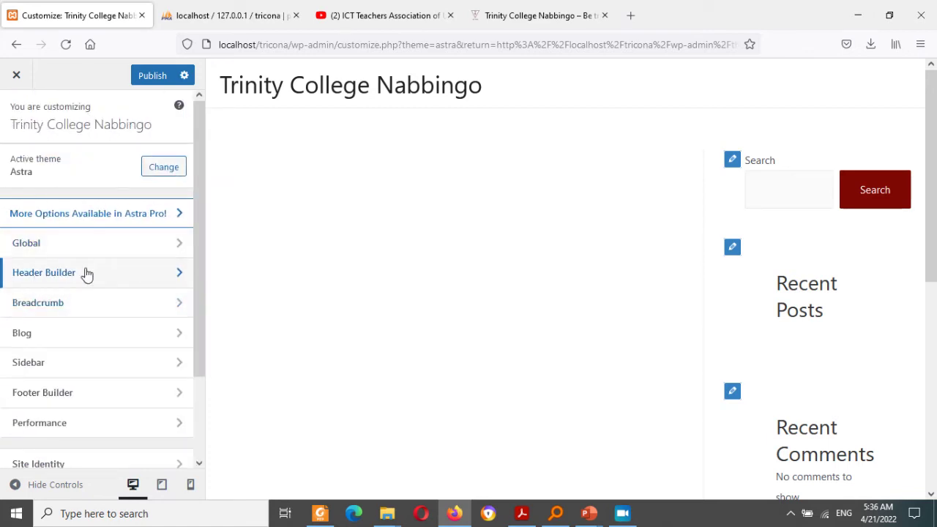
pyautogui.click(87, 274)
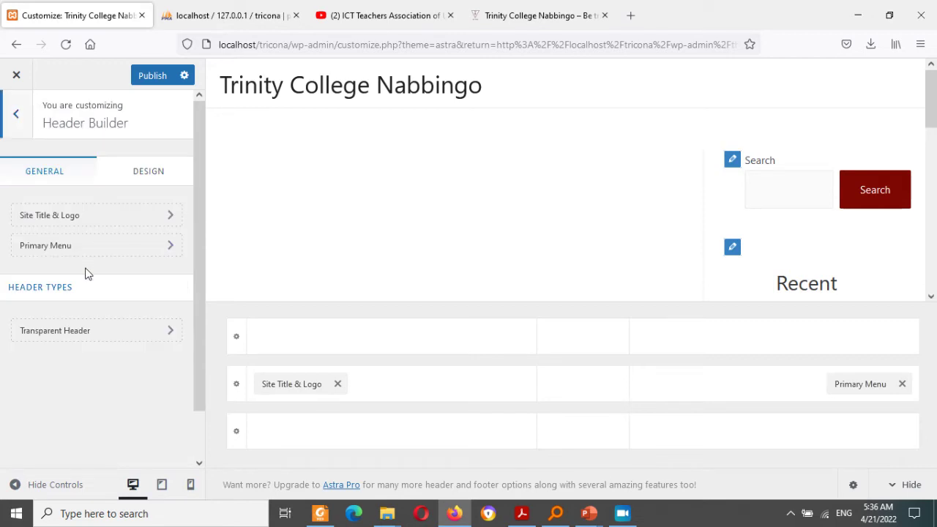
pyautogui.click(73, 221)
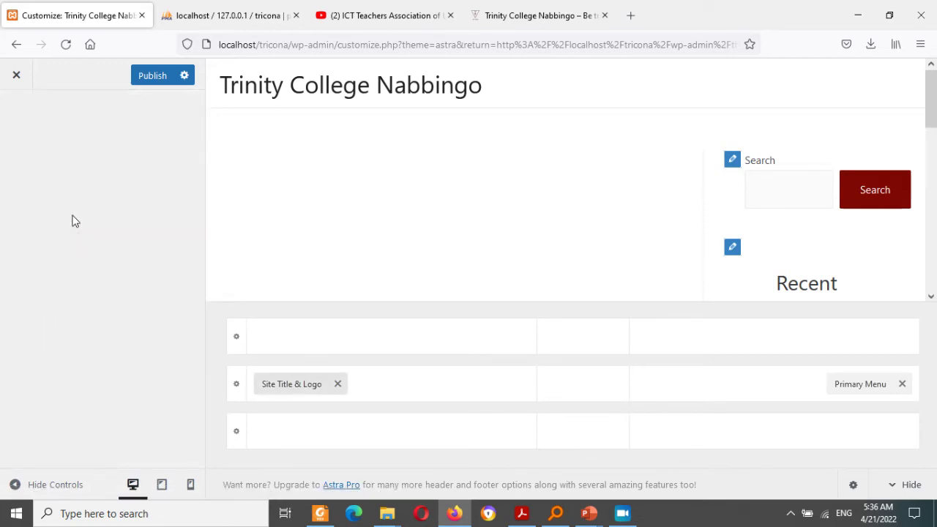
pyautogui.click(91, 239)
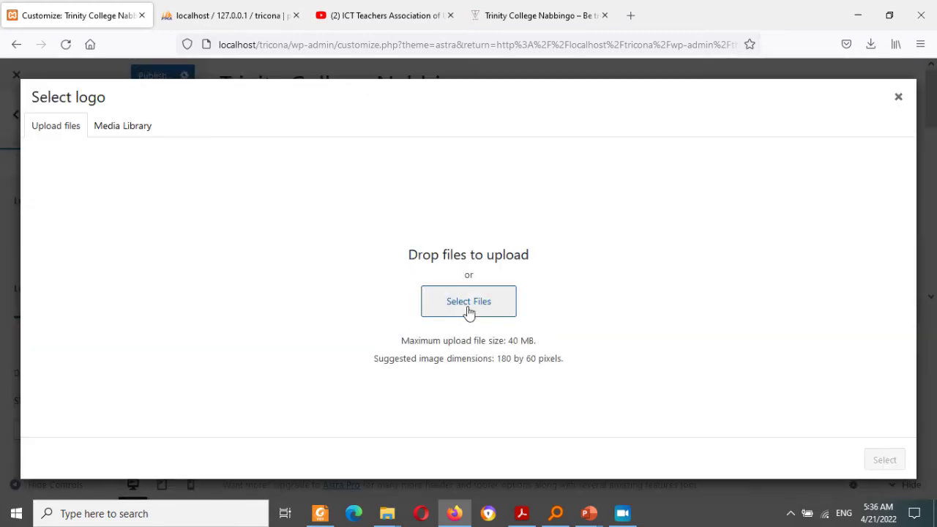
pyautogui.click(470, 306)
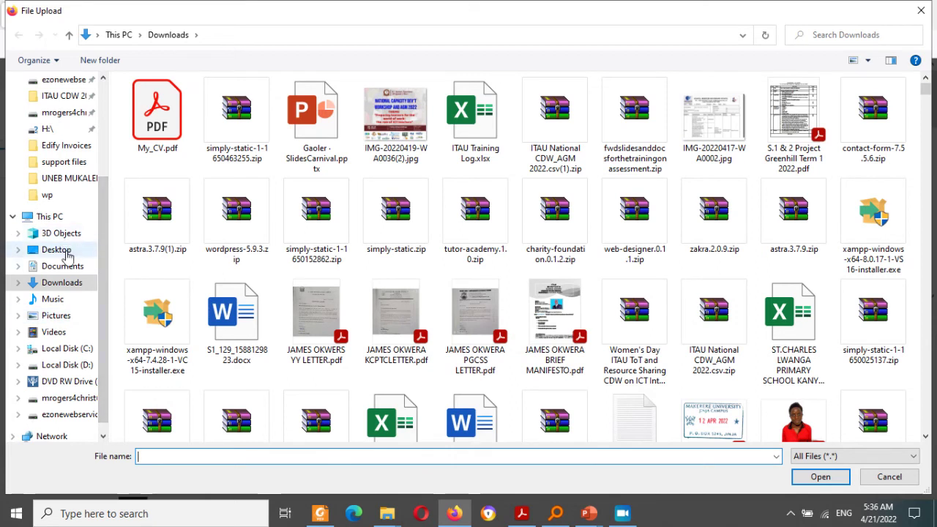
# Step: Upload the TCN-4 'BE TRUE' png from D:\ITAU CDW 2022\support files as the logo, skipping cropping
pyautogui.click(73, 366)
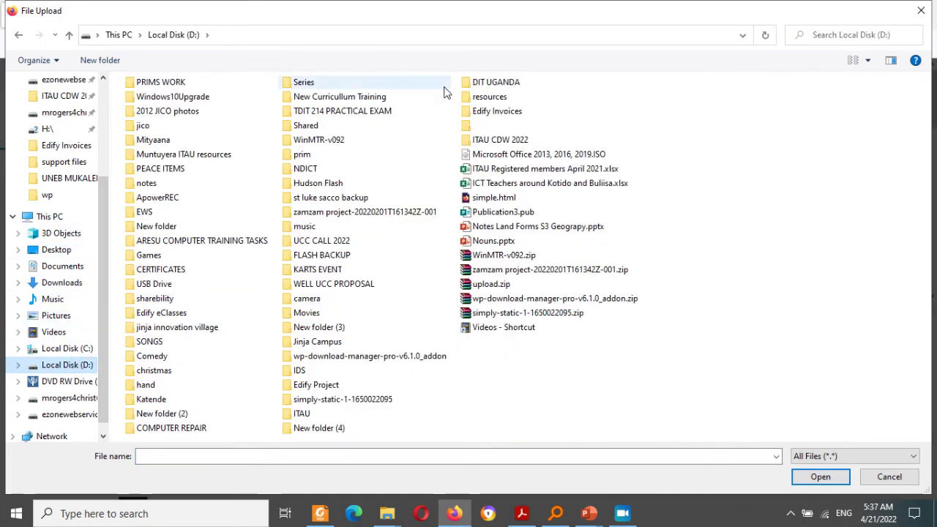
pyautogui.moveTo(444, 88)
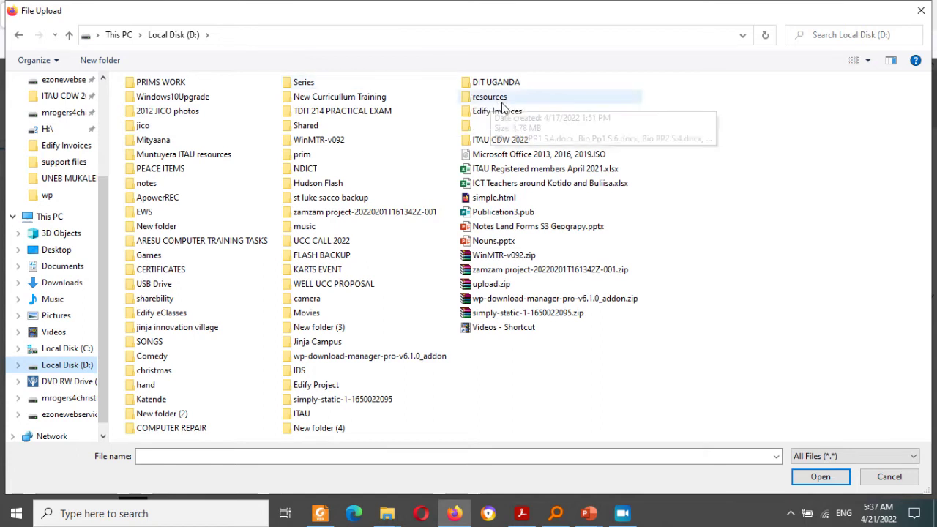
pyautogui.moveTo(511, 112)
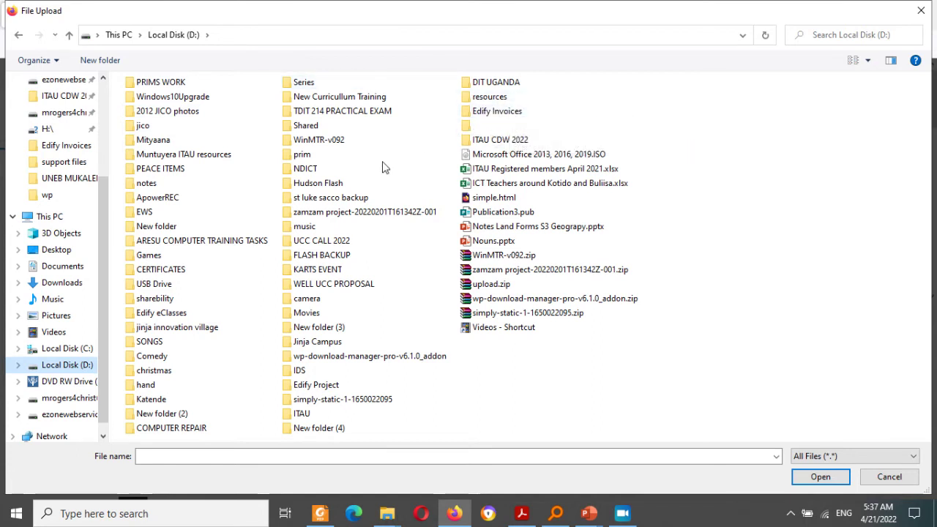
pyautogui.click(513, 142)
pyautogui.doubleClick(512, 142)
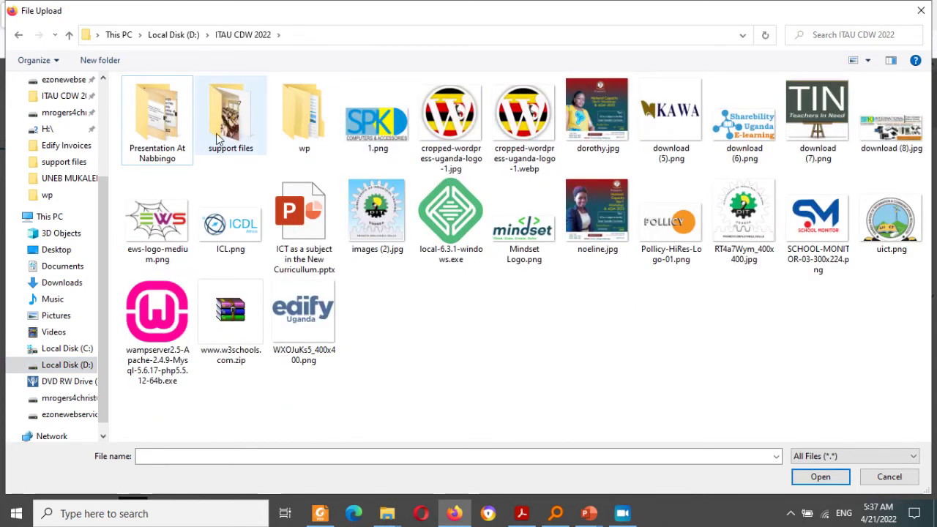
pyautogui.click(234, 139)
pyautogui.doubleClick(231, 134)
pyautogui.click(160, 122)
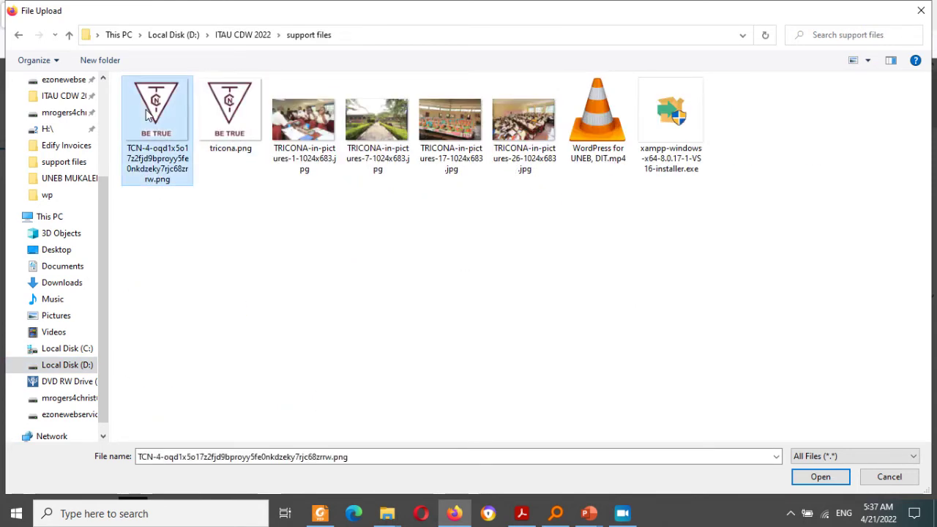
pyautogui.click(810, 475)
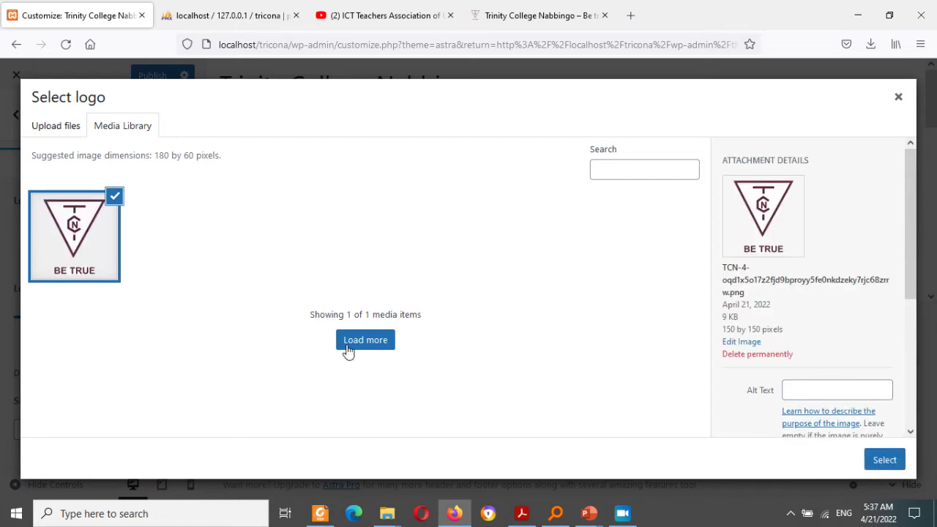
pyautogui.click(882, 461)
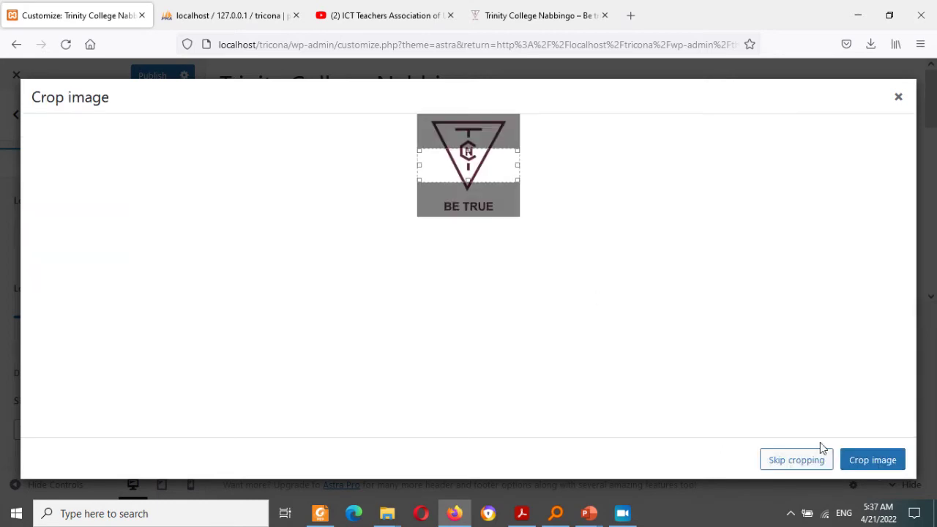
pyautogui.click(795, 462)
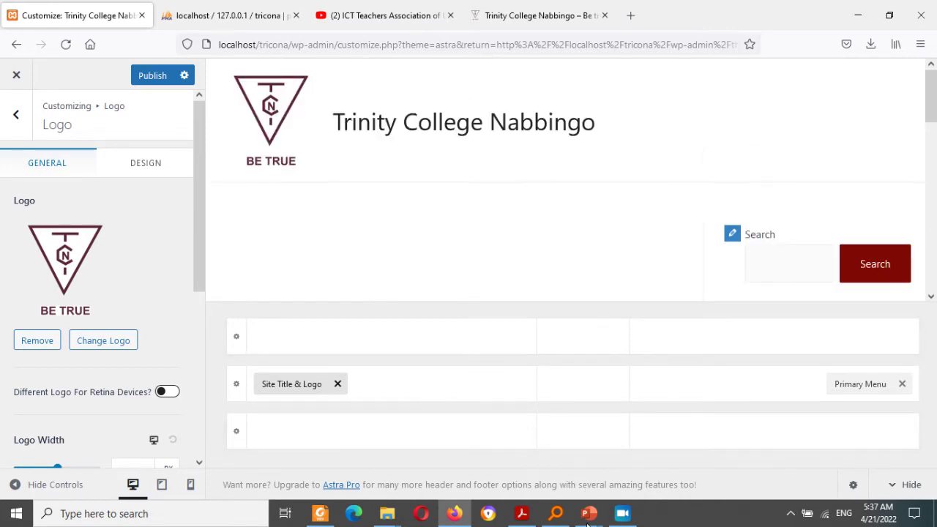
# Step: Bring the Gaoler - SlidesCarnival.pptx deck forward and go to slide 6, 'Web Developer Occupation - Modules'
pyautogui.moveTo(587, 524)
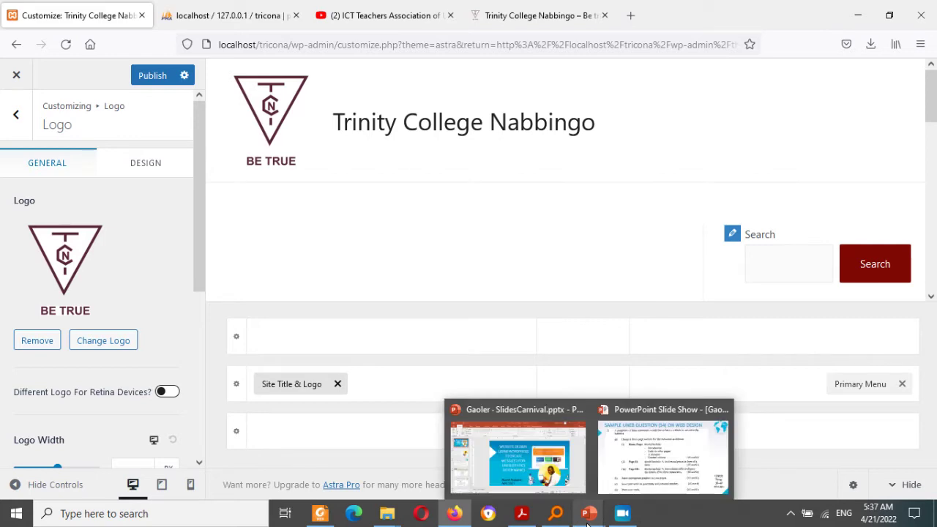
pyautogui.click(533, 447)
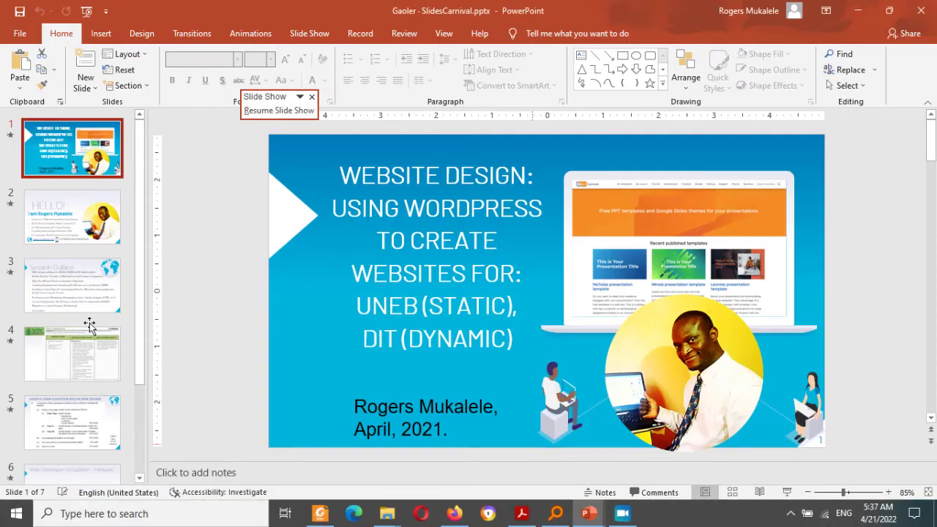
pyautogui.click(115, 297)
pyautogui.scroll(-1, 133, 399)
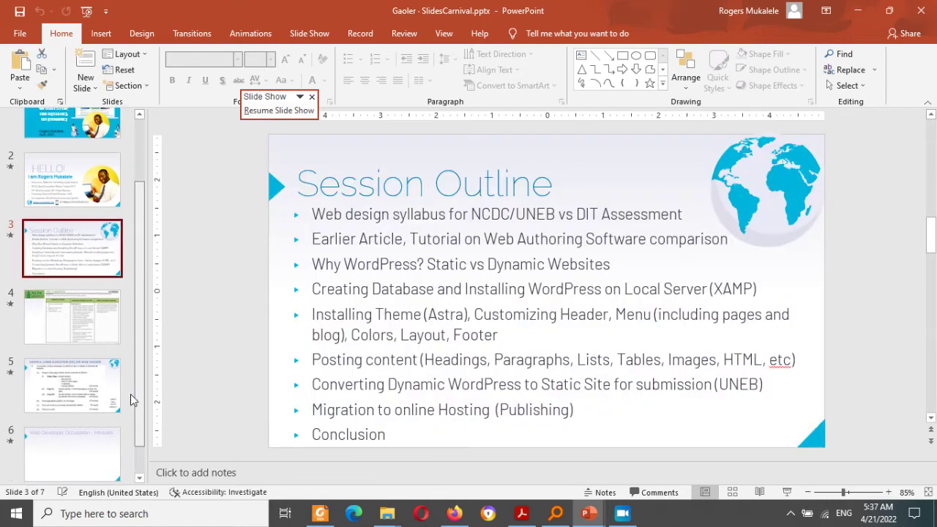
pyautogui.scroll(-2, 134, 399)
pyautogui.click(86, 377)
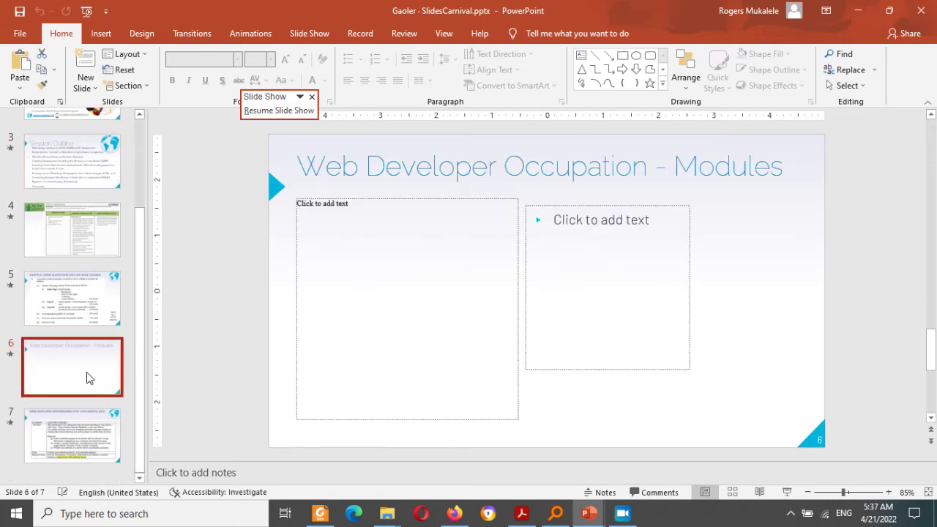
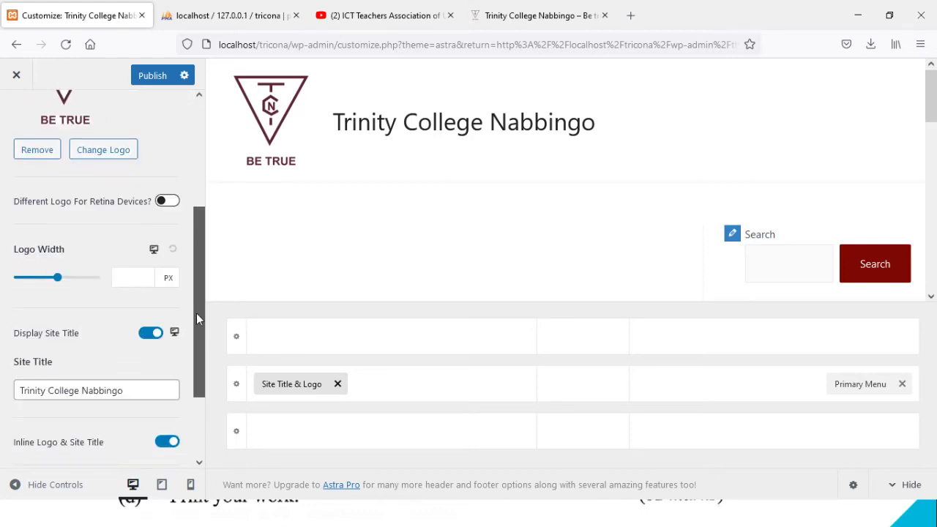
# Step: Turn on Display Site Tagline and set the tagline to 'Be True', then go to Site Icon
pyautogui.moveTo(196, 319); pyautogui.dragTo(173, 212)
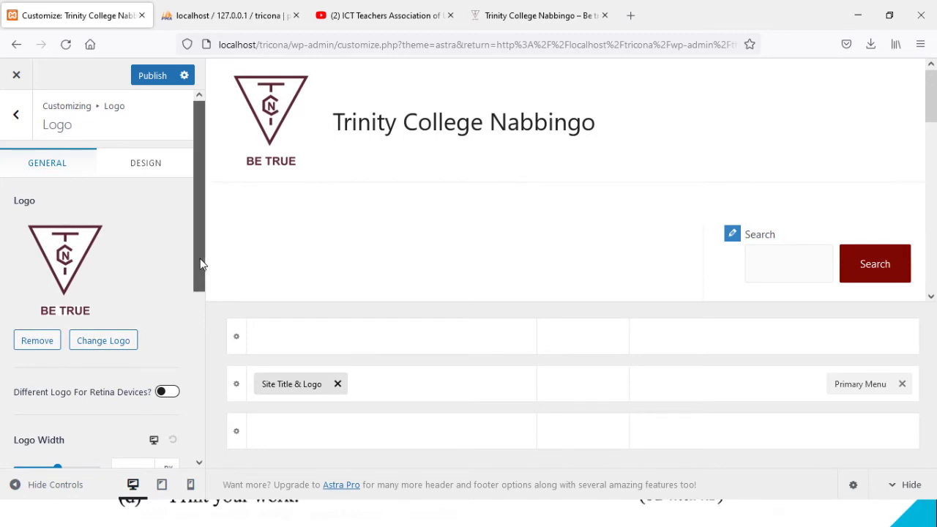
pyautogui.moveTo(201, 264); pyautogui.dragTo(186, 414)
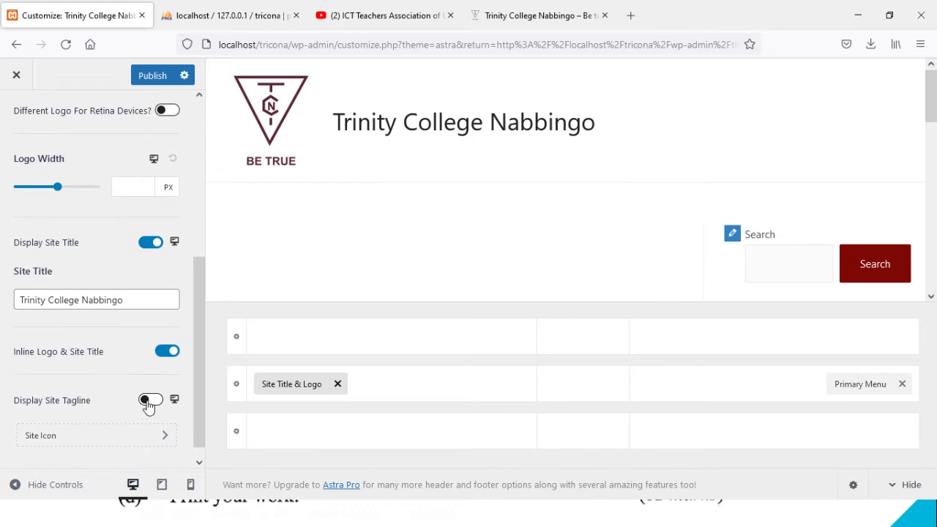
pyautogui.click(149, 403)
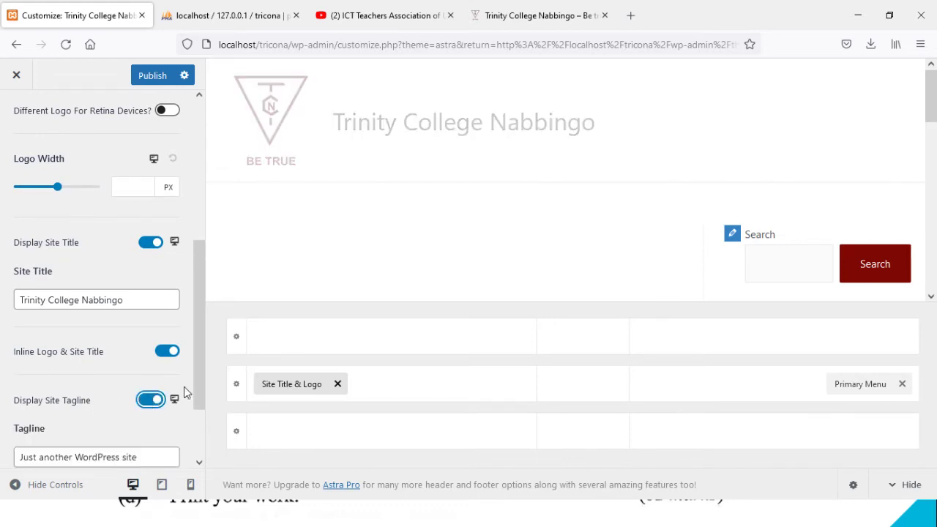
pyautogui.moveTo(197, 389); pyautogui.dragTo(3, 391)
pyautogui.write('Be')
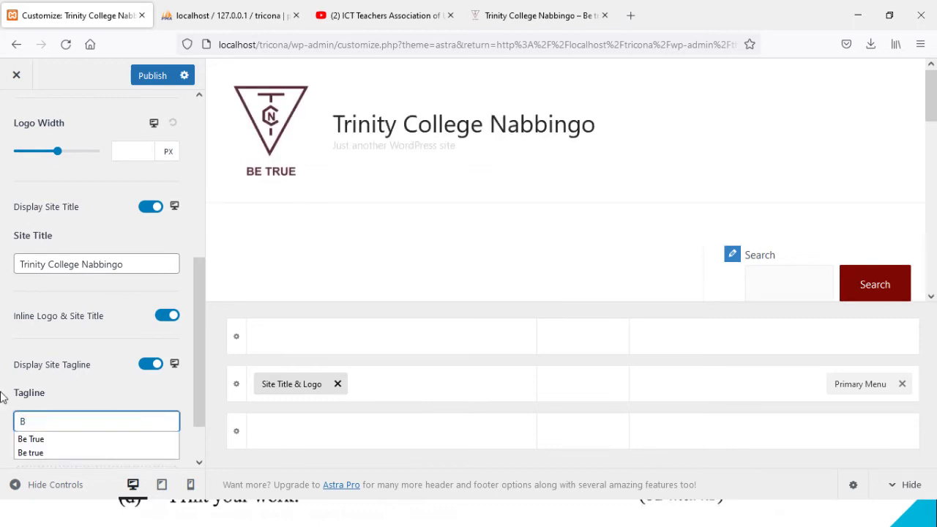
pyautogui.click(40, 440)
pyautogui.moveTo(204, 384); pyautogui.dragTo(203, 434)
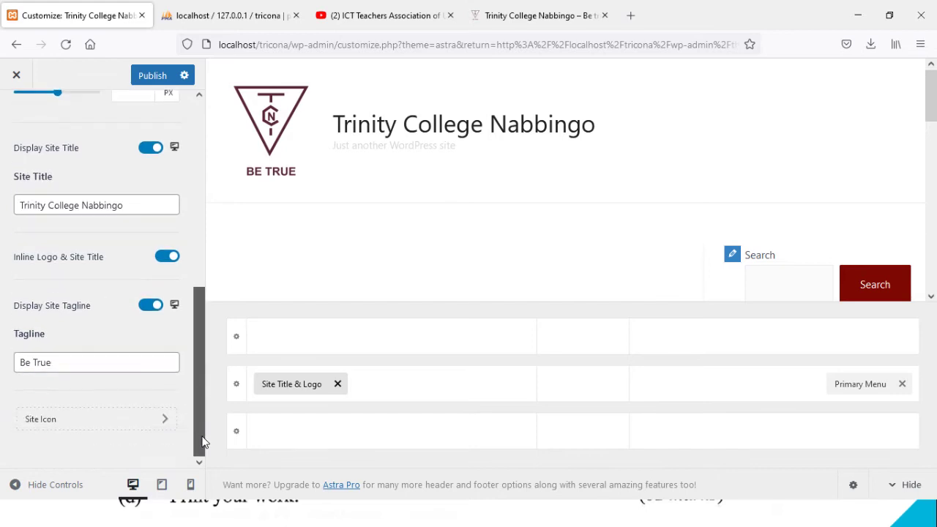
pyautogui.click(148, 426)
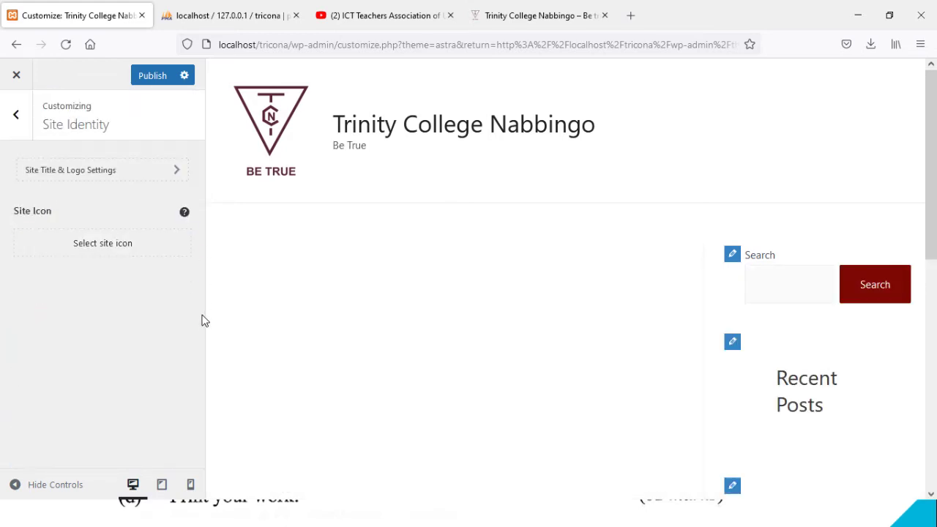
# Step: Set the BE TRUE logo from the Media Library as the site icon without cropping
pyautogui.click(134, 250)
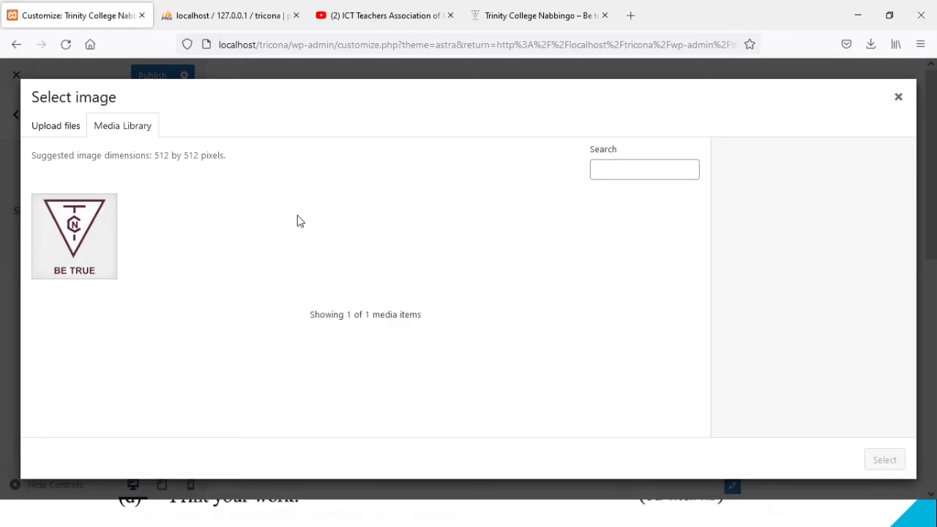
pyautogui.click(92, 238)
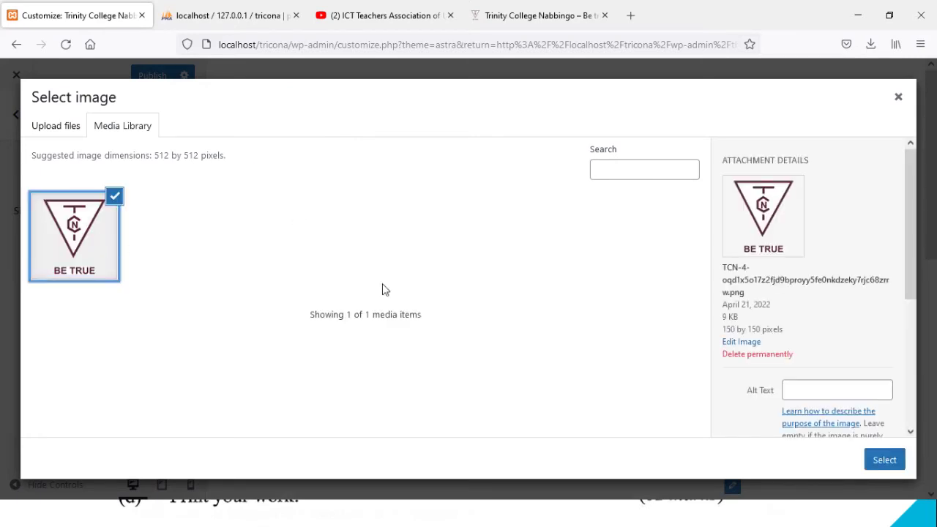
pyautogui.moveTo(702, 412); pyautogui.dragTo(871, 460)
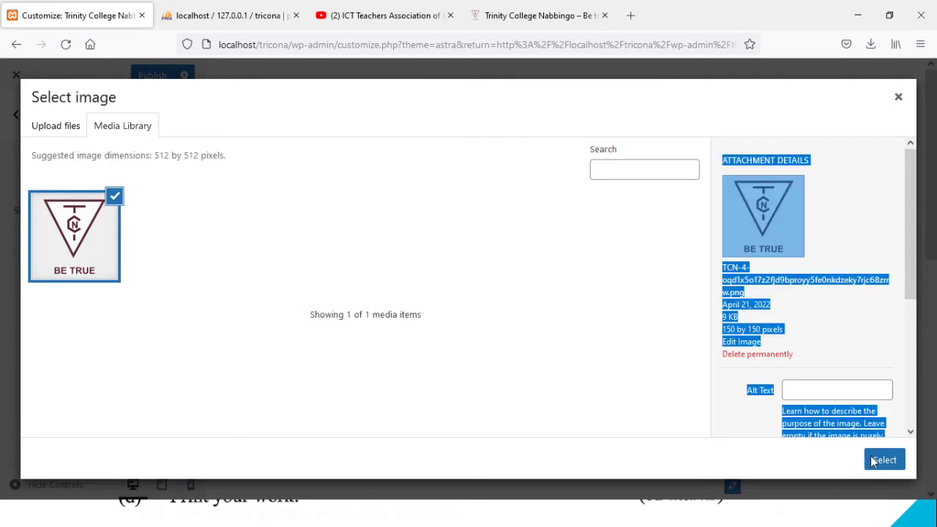
pyautogui.click(881, 461)
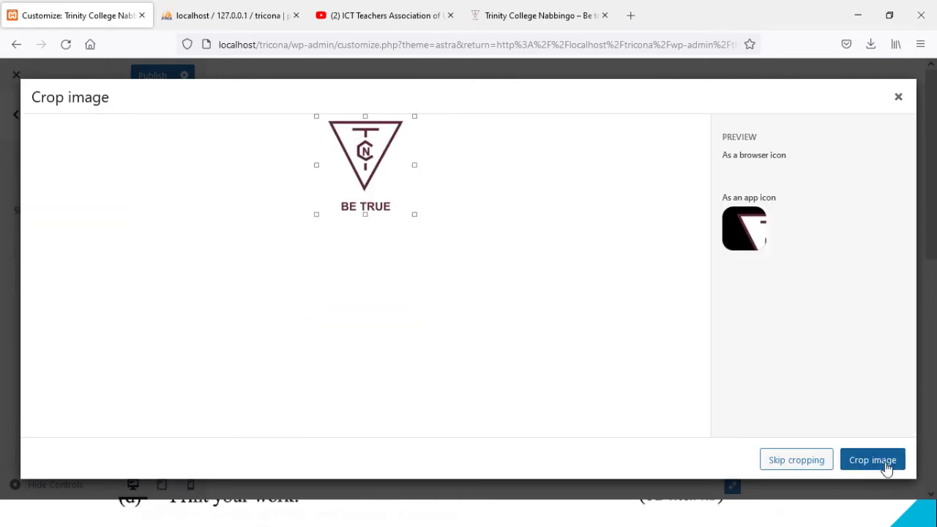
pyautogui.click(795, 460)
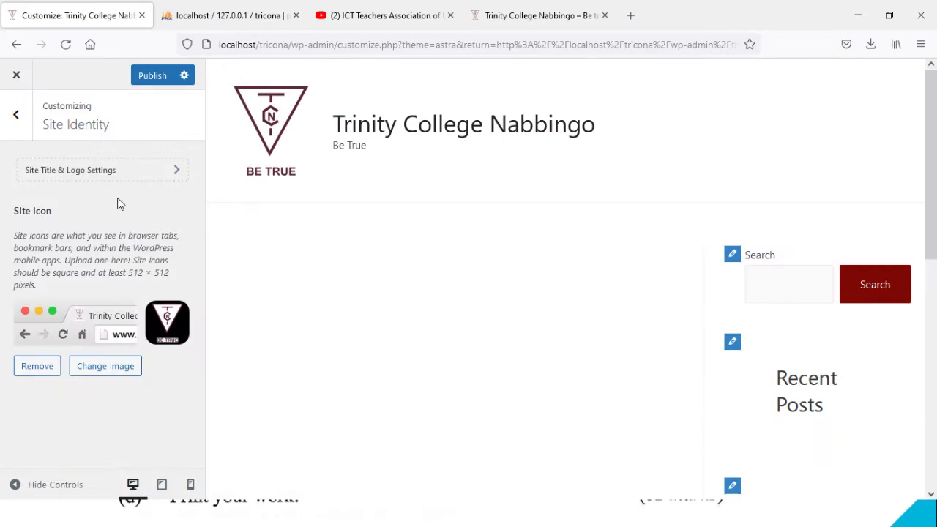
pyautogui.click(16, 115)
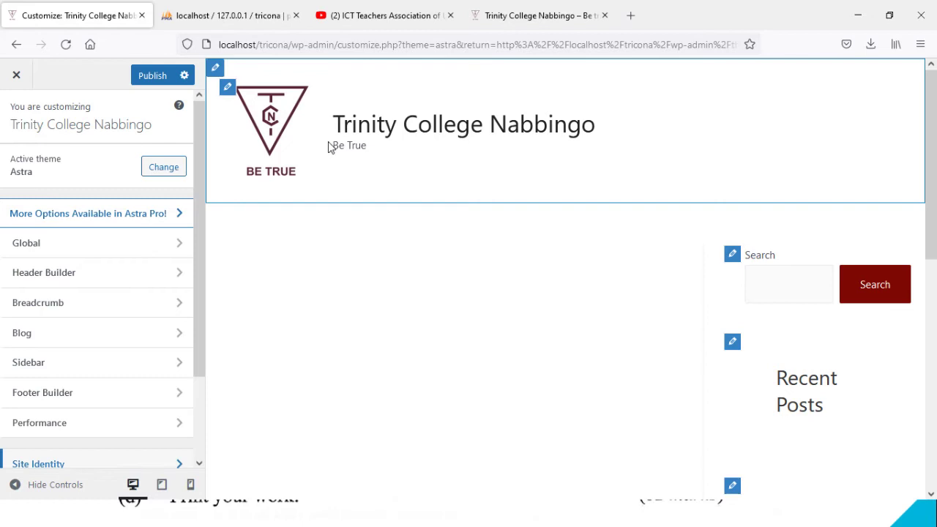
# Step: Set the Header Builder design width to Full Width and bring up the Primary Menu options
pyautogui.click(108, 280)
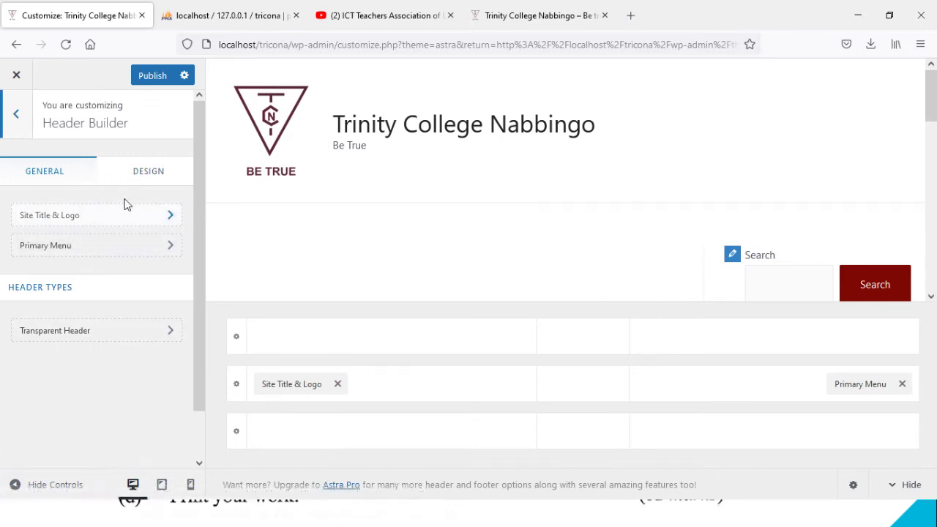
pyautogui.click(147, 180)
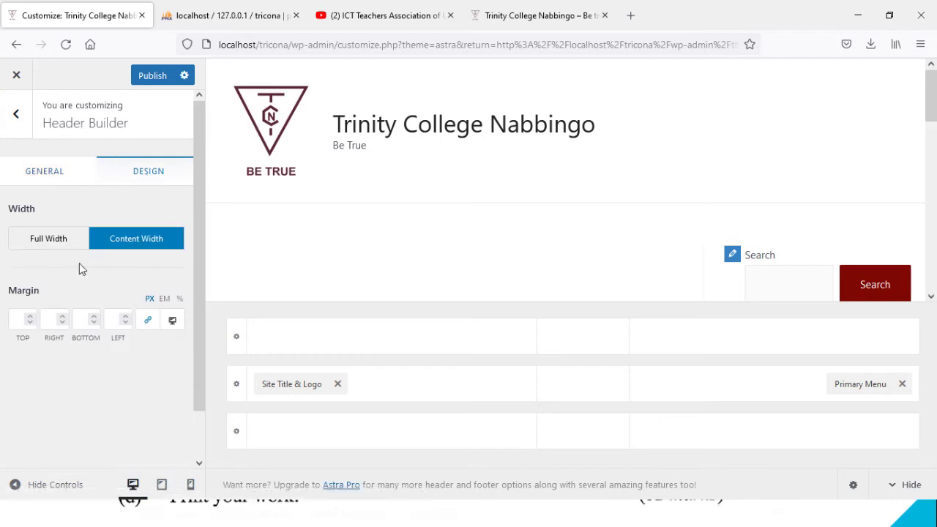
pyautogui.click(44, 245)
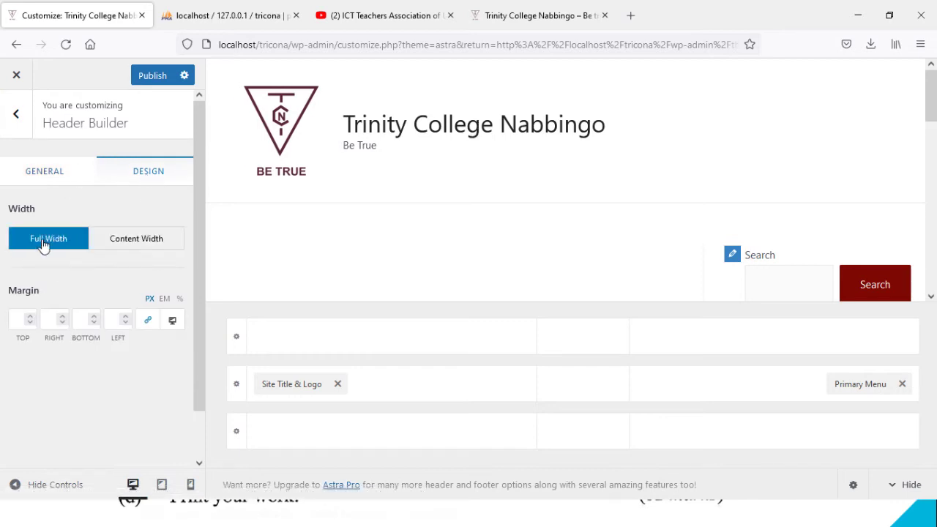
pyautogui.click(46, 171)
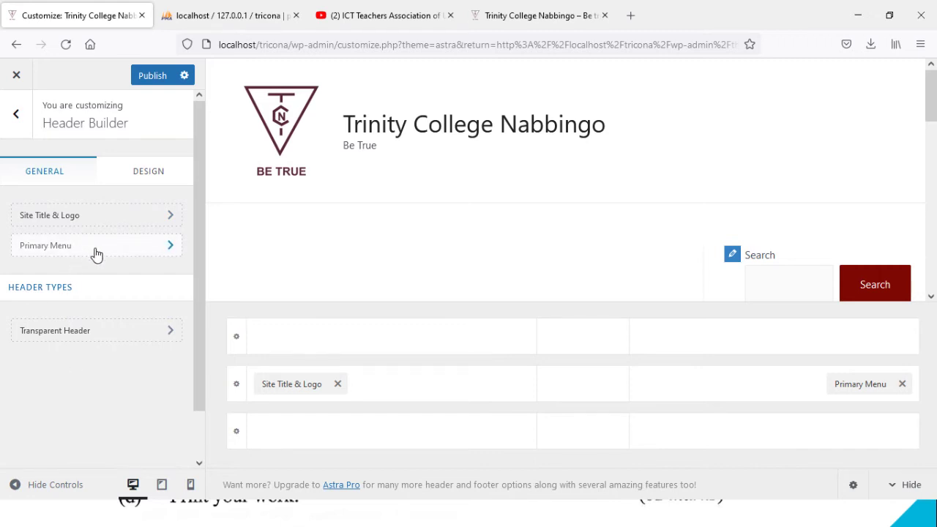
pyautogui.click(96, 254)
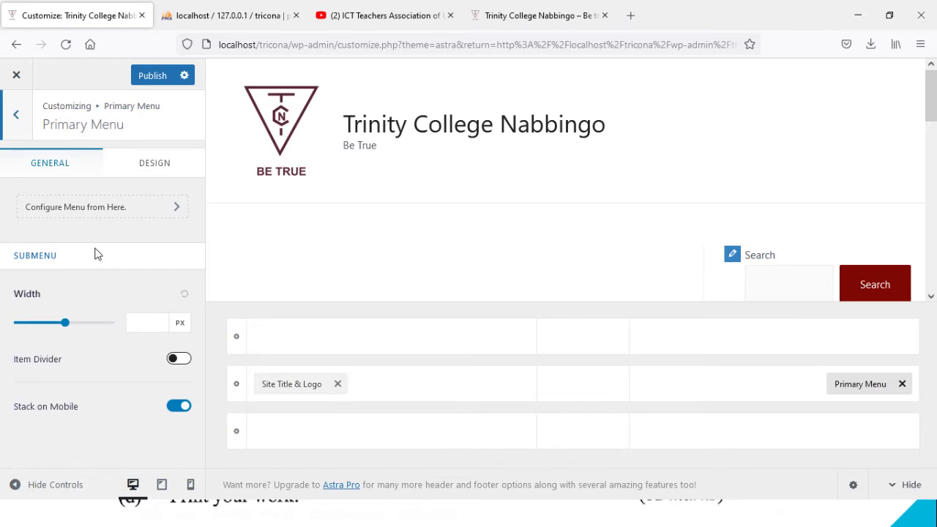
# Step: Create a new menu named 'Main' assigned to the Primary Menu location, ready to add items
pyautogui.click(135, 211)
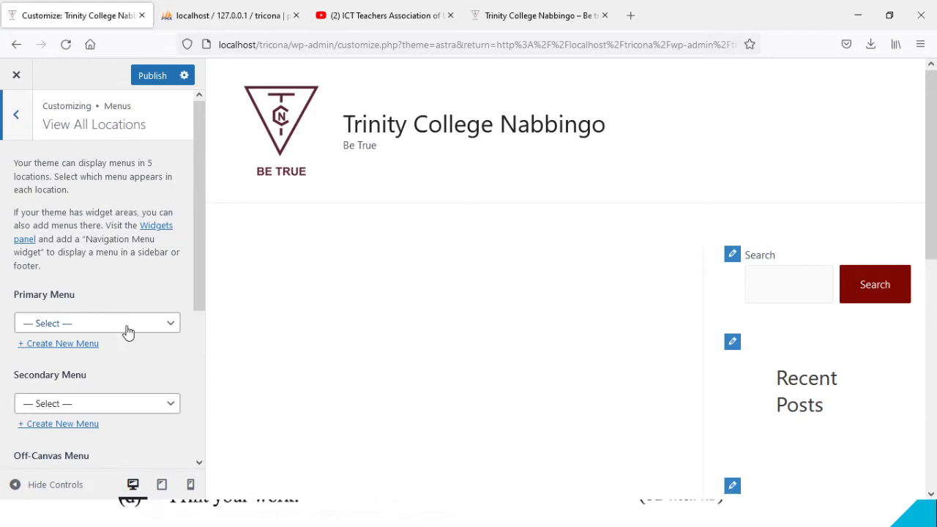
pyautogui.click(100, 330)
pyautogui.click(100, 330)
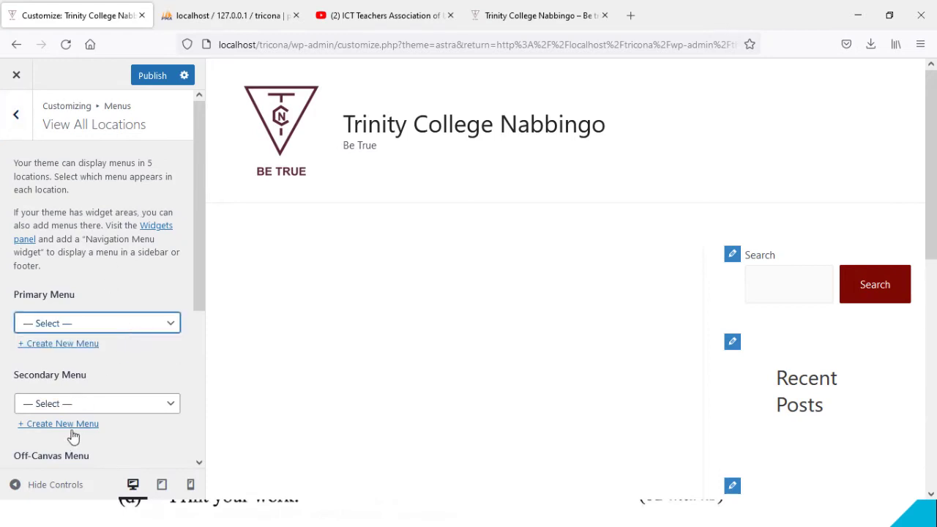
pyautogui.click(69, 343)
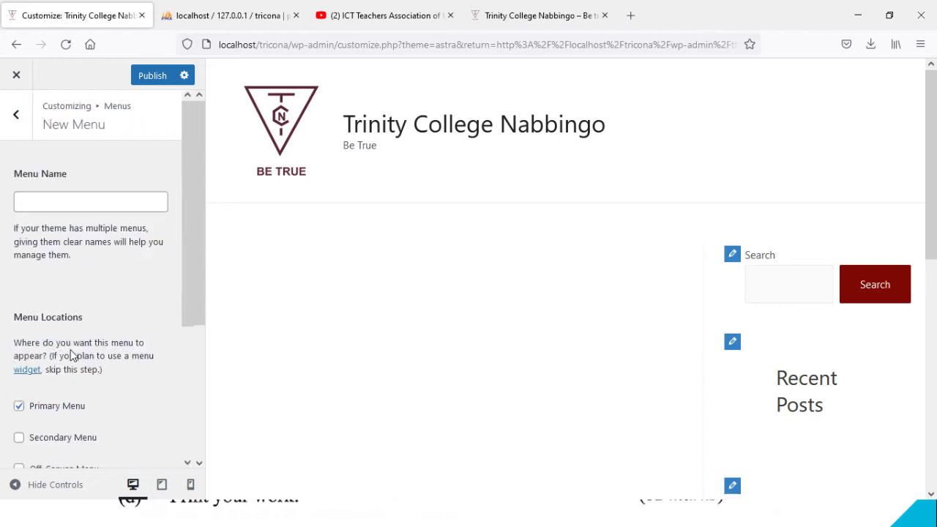
pyautogui.click(83, 201)
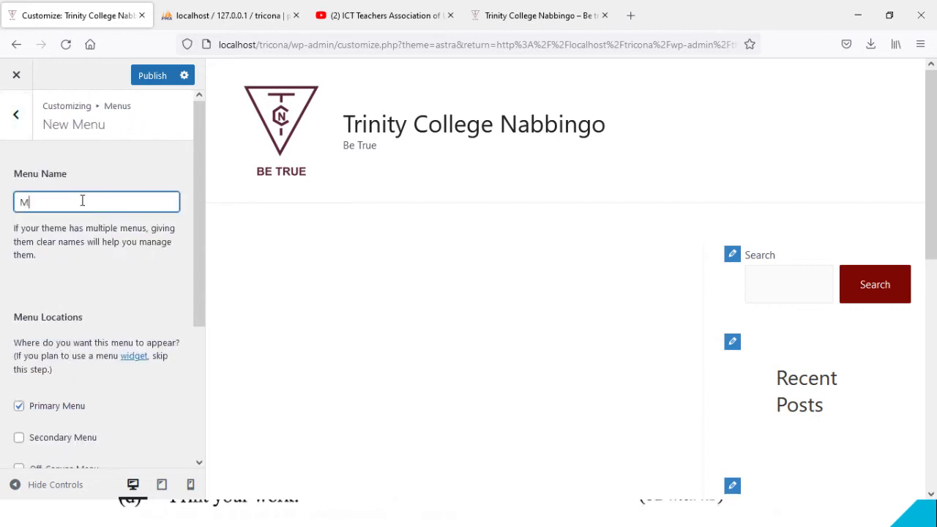
pyautogui.click(92, 286)
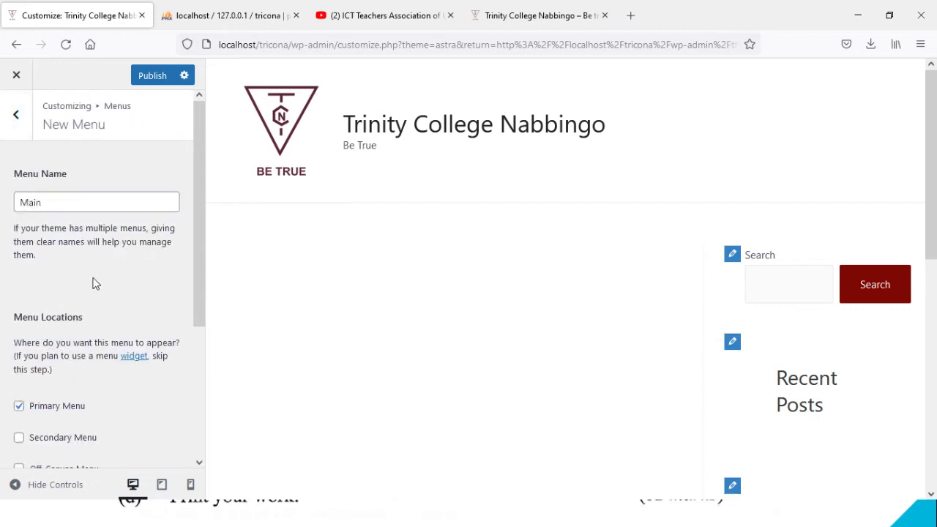
pyautogui.moveTo(198, 261); pyautogui.dragTo(198, 376)
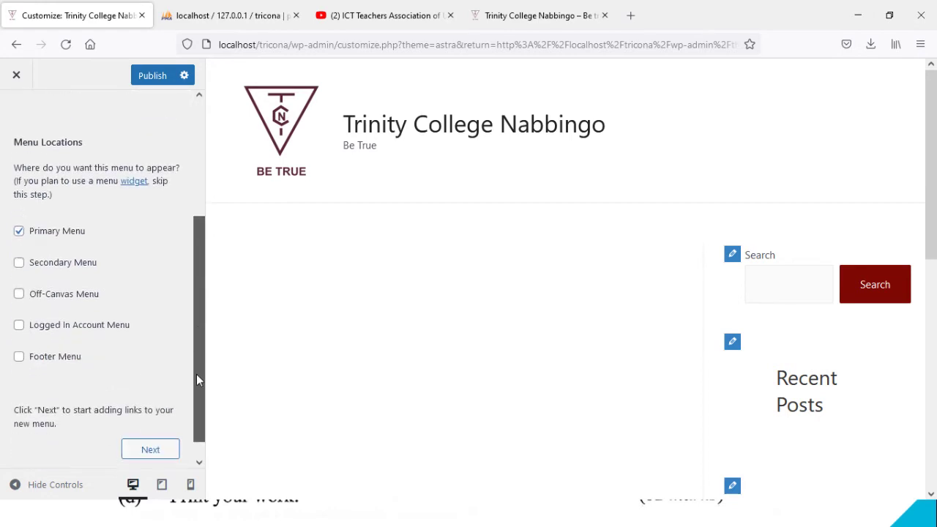
pyautogui.click(165, 447)
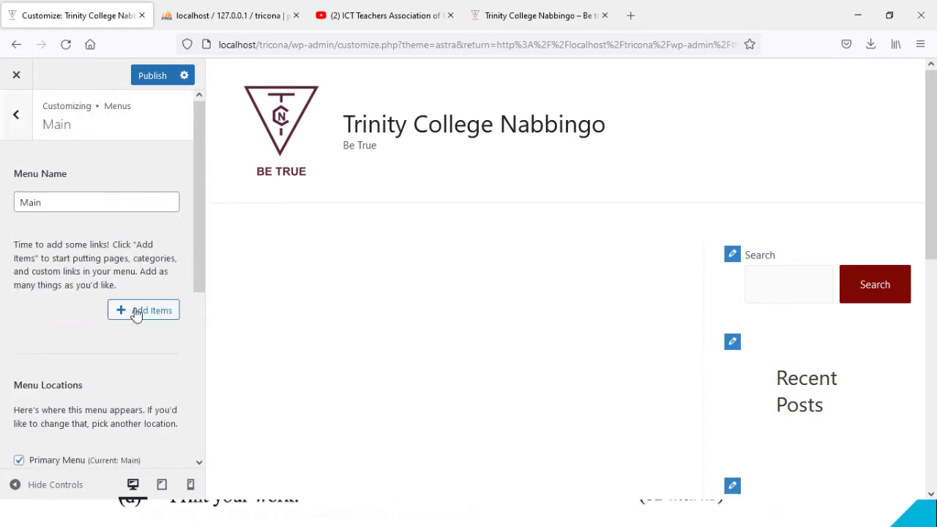
pyautogui.click(136, 314)
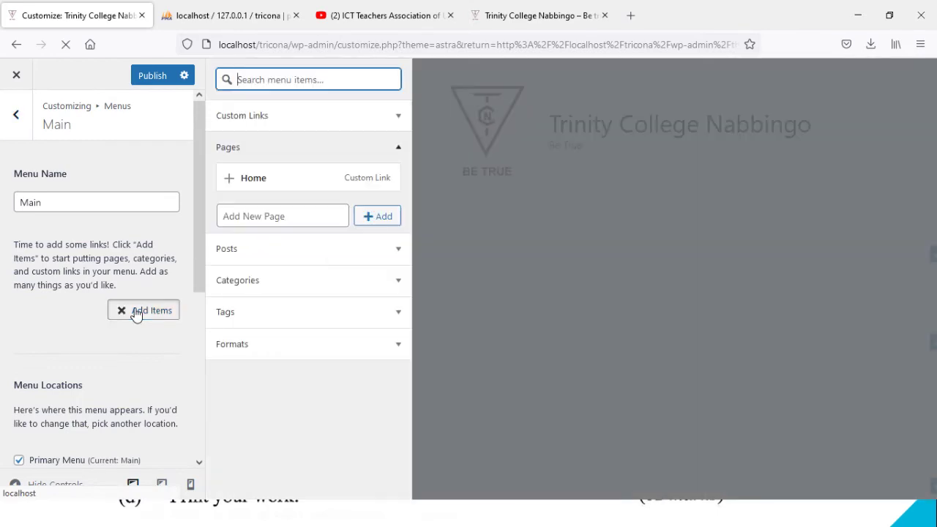
# Step: Add new Home, About and Academics pages to the Main menu
pyautogui.click(253, 219)
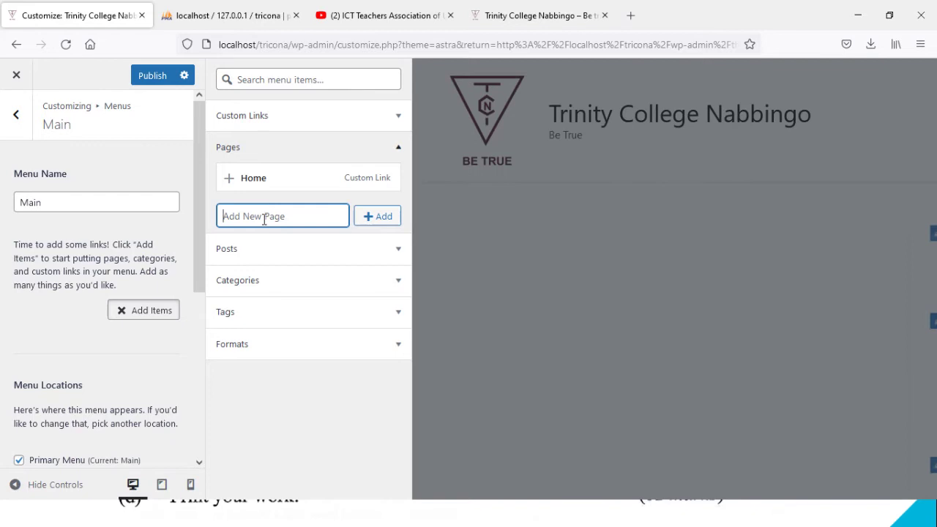
pyautogui.write('Home')
pyautogui.click(381, 219)
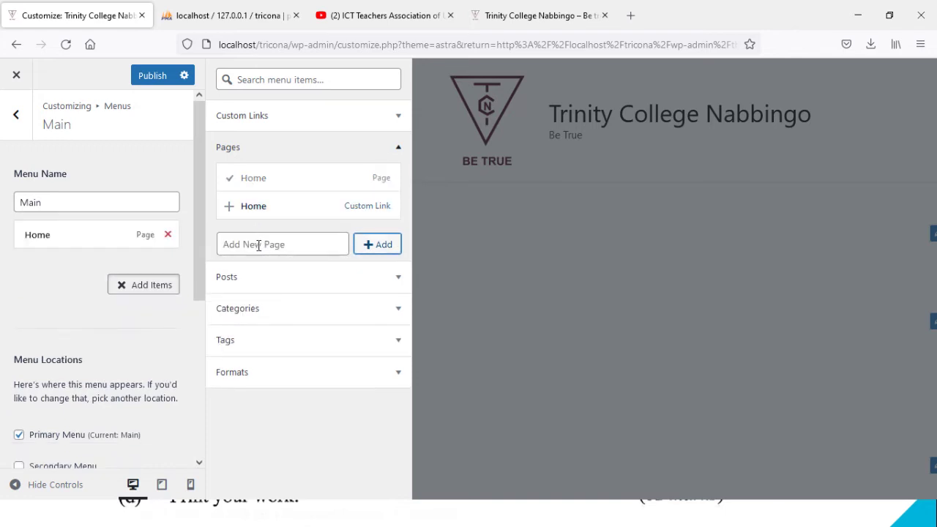
pyautogui.click(259, 245)
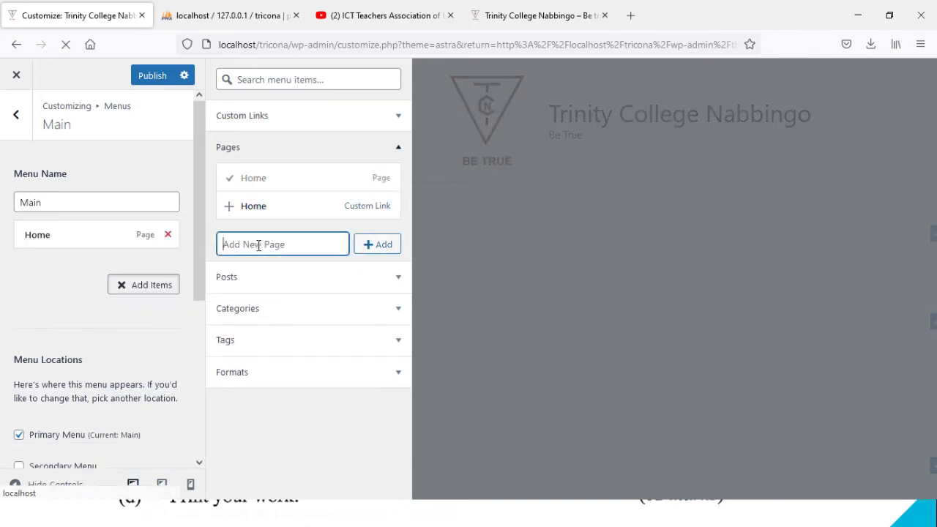
pyautogui.write('About')
pyautogui.click(378, 247)
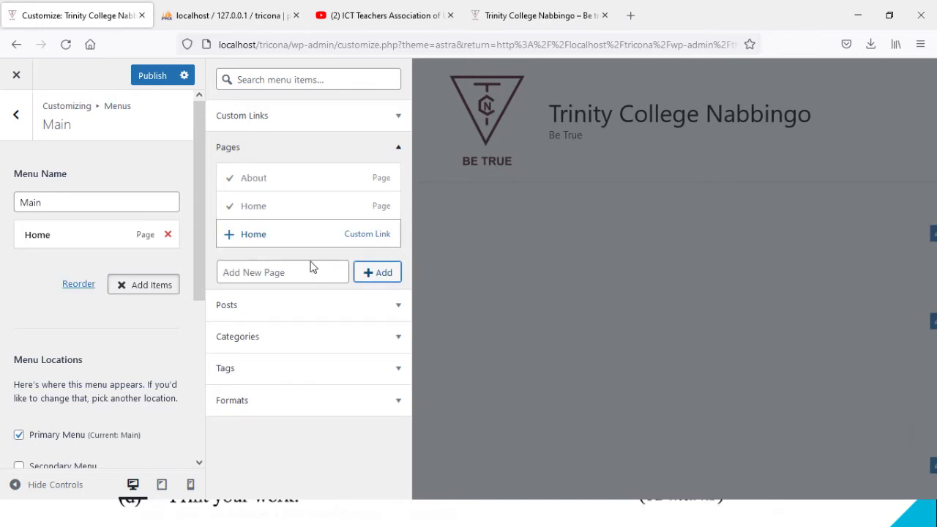
pyautogui.click(293, 275)
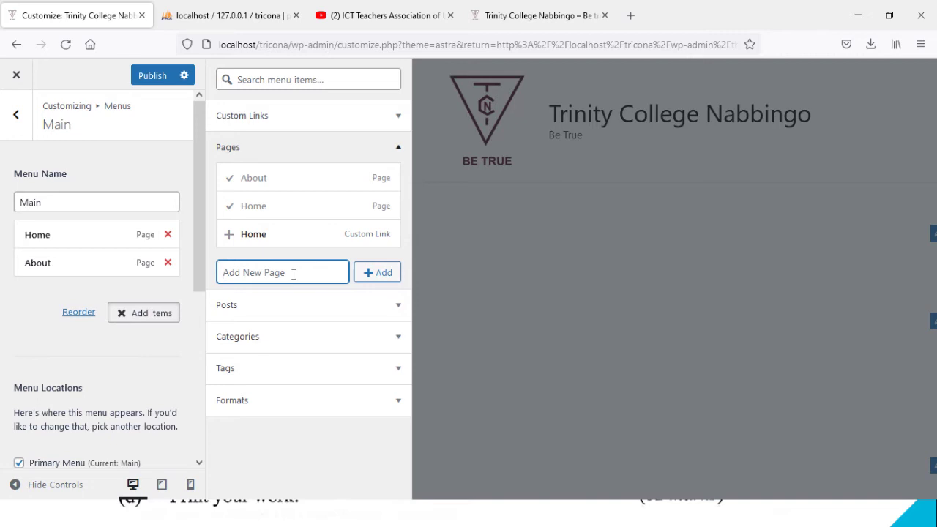
pyautogui.write('Academics')
pyautogui.click(381, 276)
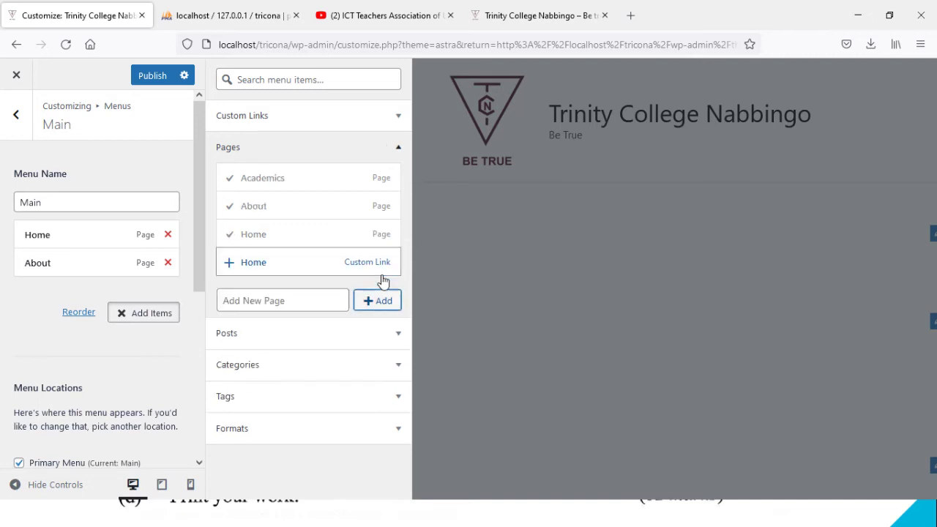
# Step: Add new Blog, Gallery and Contact pages to the Main menu
pyautogui.click(266, 300)
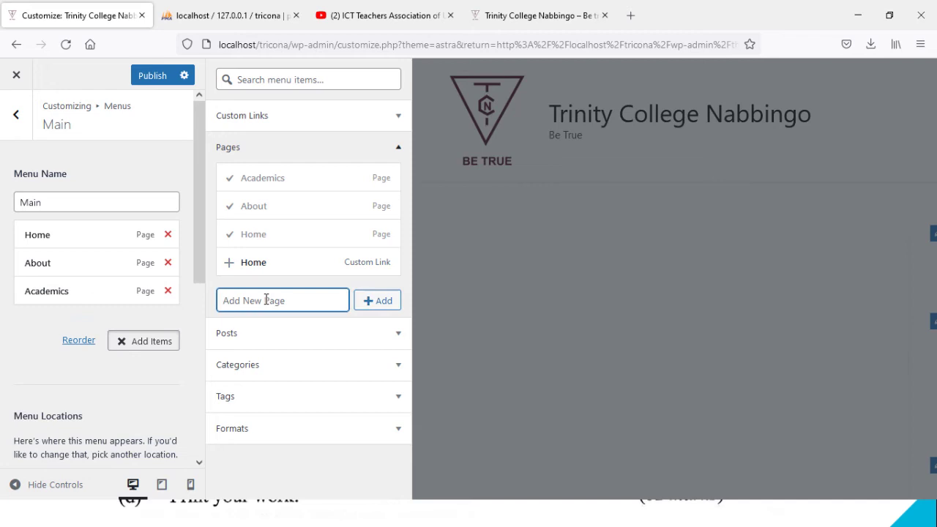
pyautogui.write('Blog')
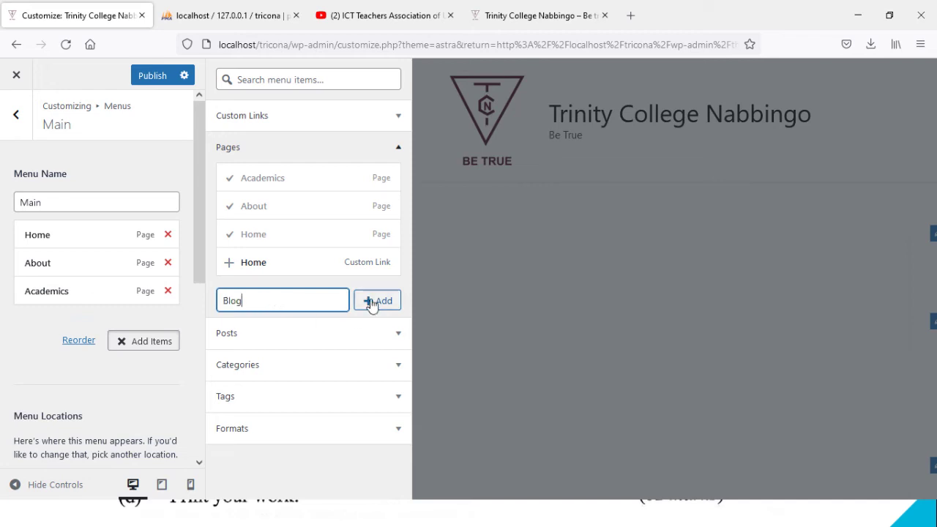
pyautogui.click(376, 303)
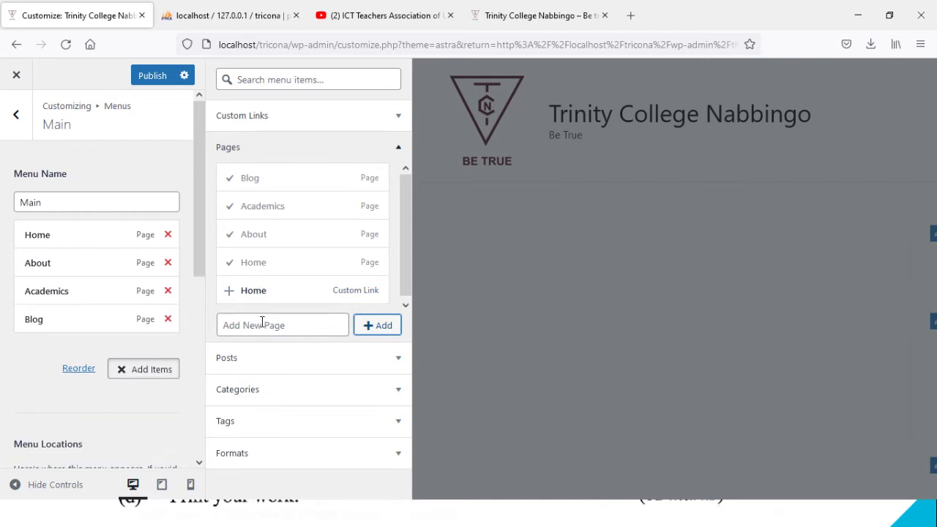
pyautogui.click(260, 327)
pyautogui.write('Gallery')
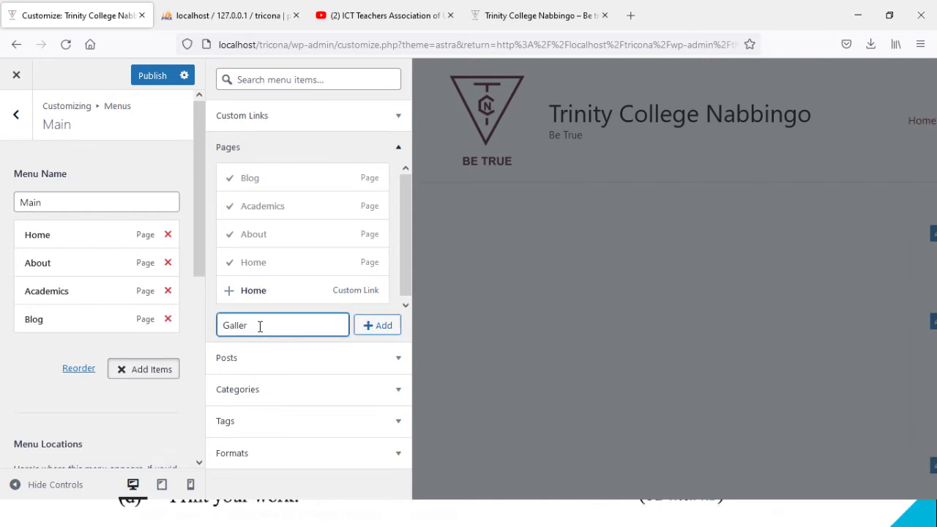
pyautogui.click(374, 331)
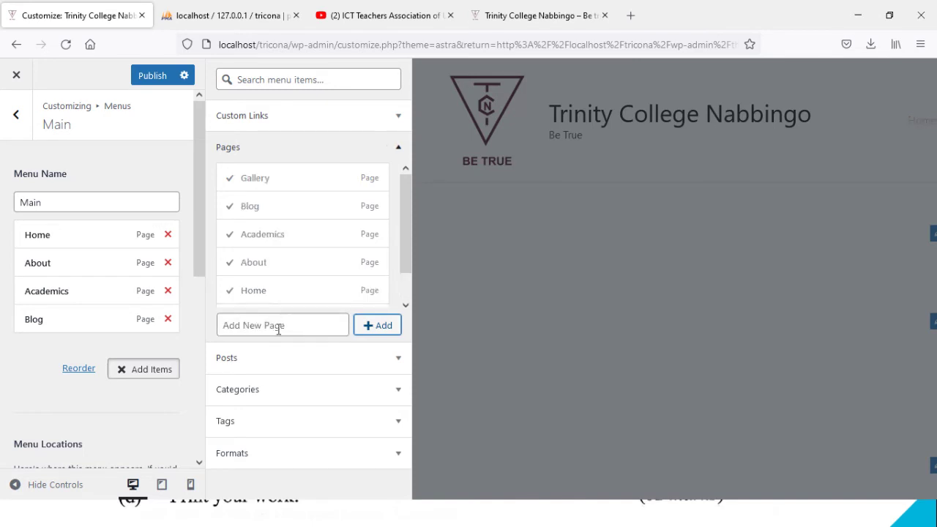
pyautogui.write('Cont')
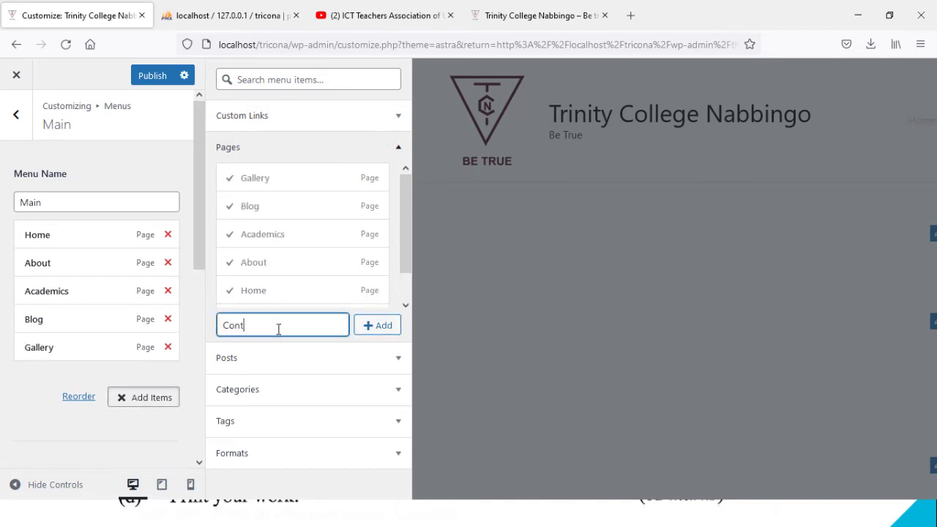
pyautogui.write('act')
pyautogui.click(381, 323)
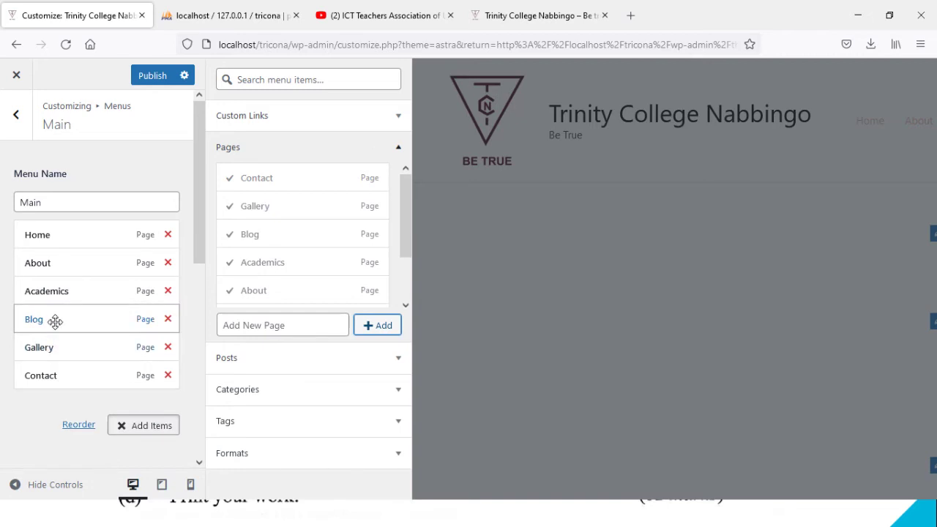
# Step: Move Blog below Gallery in the Main menu and go back to the main Customizer list
pyautogui.moveTo(52, 324); pyautogui.dragTo(53, 346)
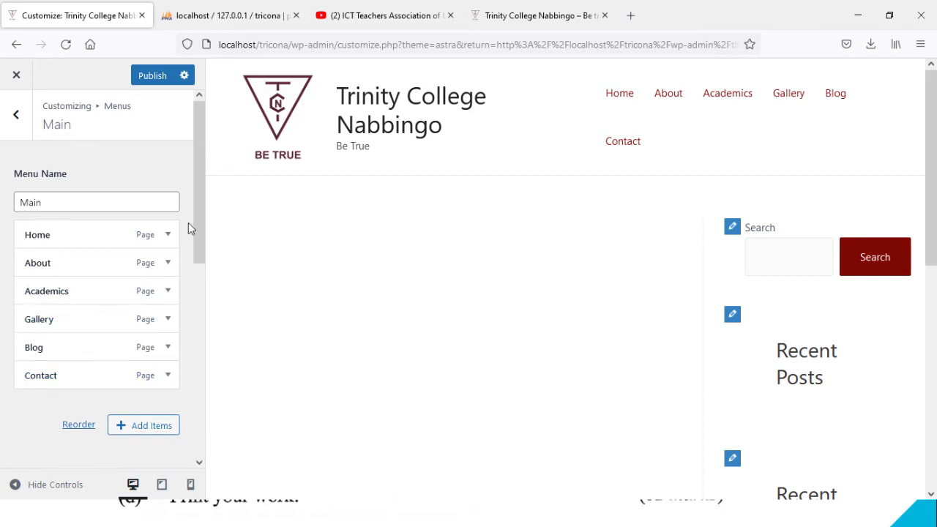
pyautogui.moveTo(197, 215); pyautogui.dragTo(190, 145)
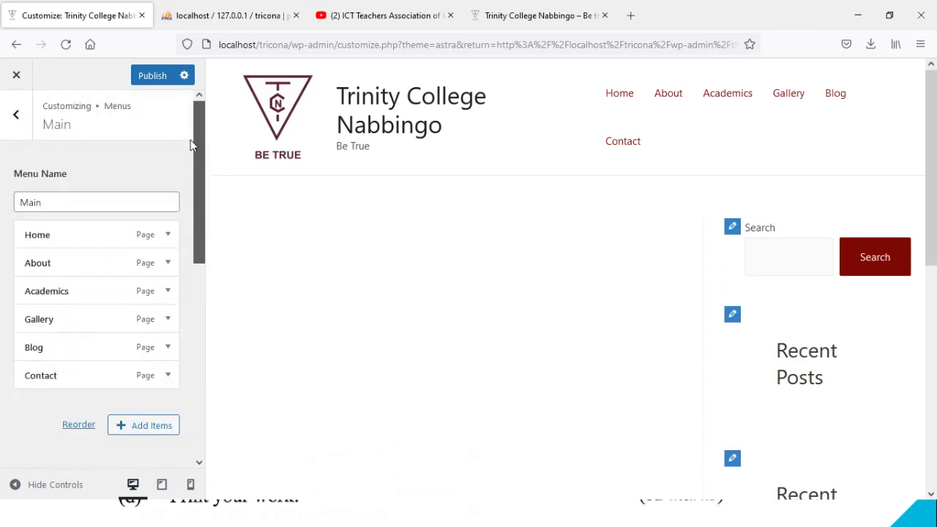
pyautogui.click(16, 115)
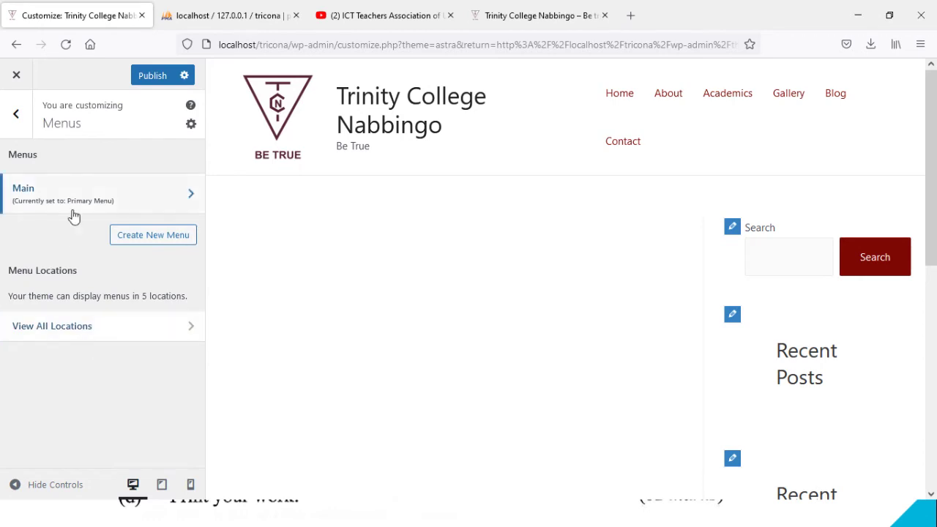
pyautogui.click(18, 117)
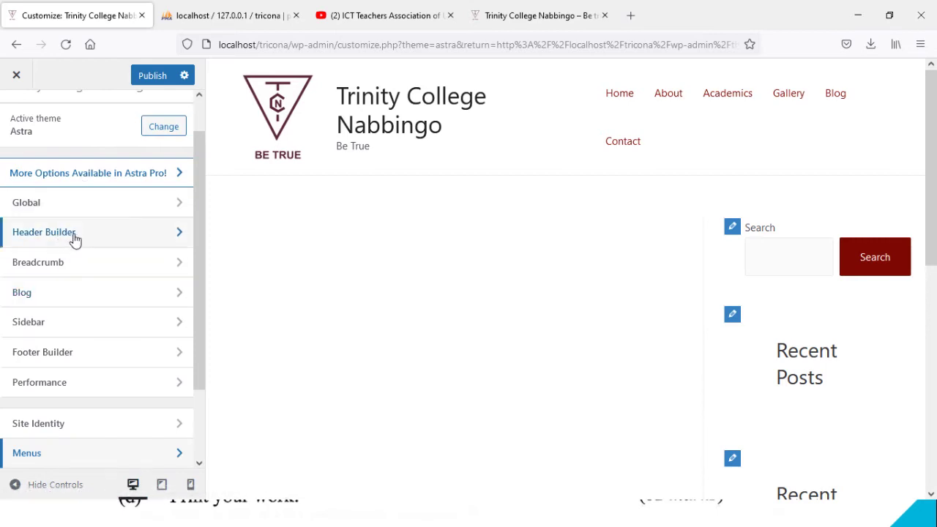
# Step: Look over the breadcrumb position choices and the Blog settings without changing anything
pyautogui.click(113, 265)
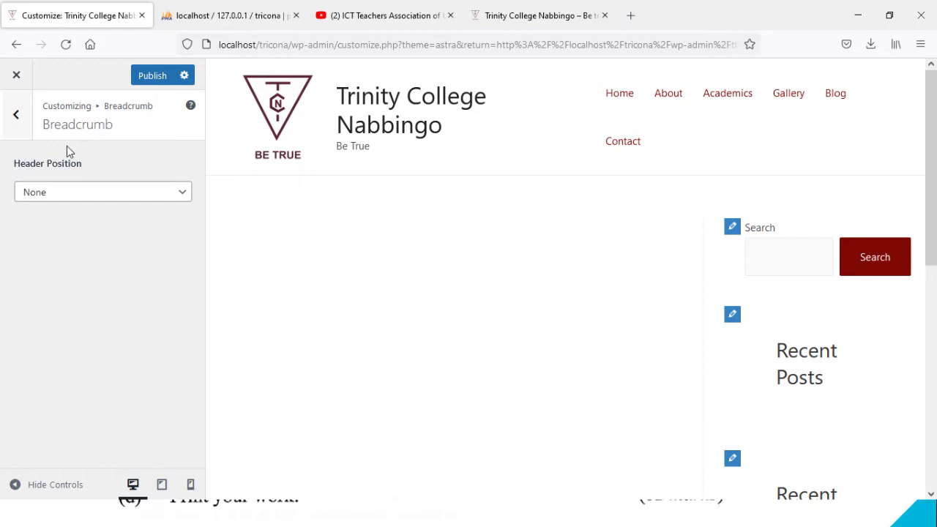
pyautogui.click(65, 192)
pyautogui.click(63, 193)
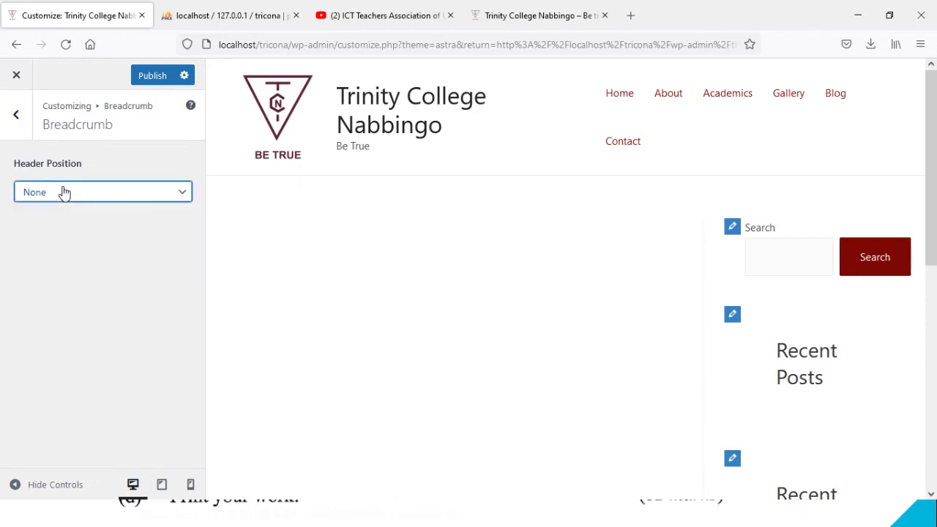
pyautogui.click(19, 120)
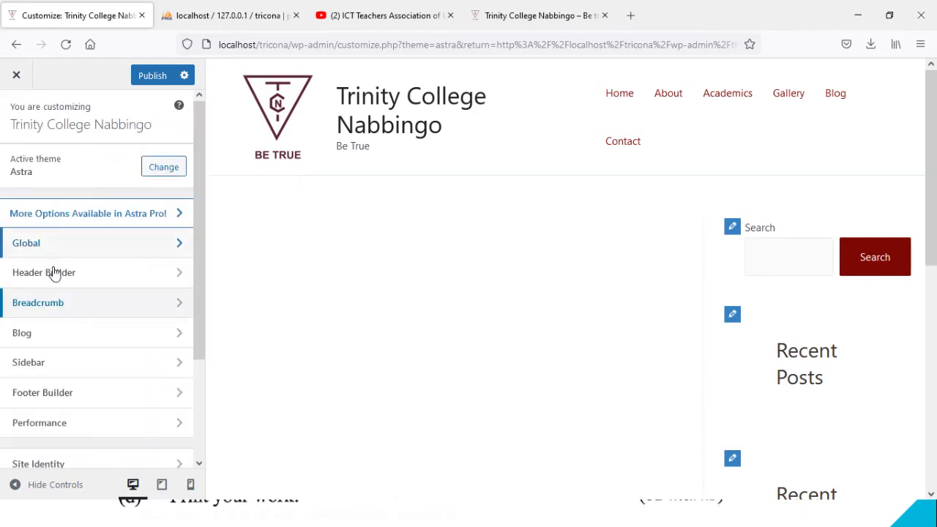
pyautogui.click(67, 338)
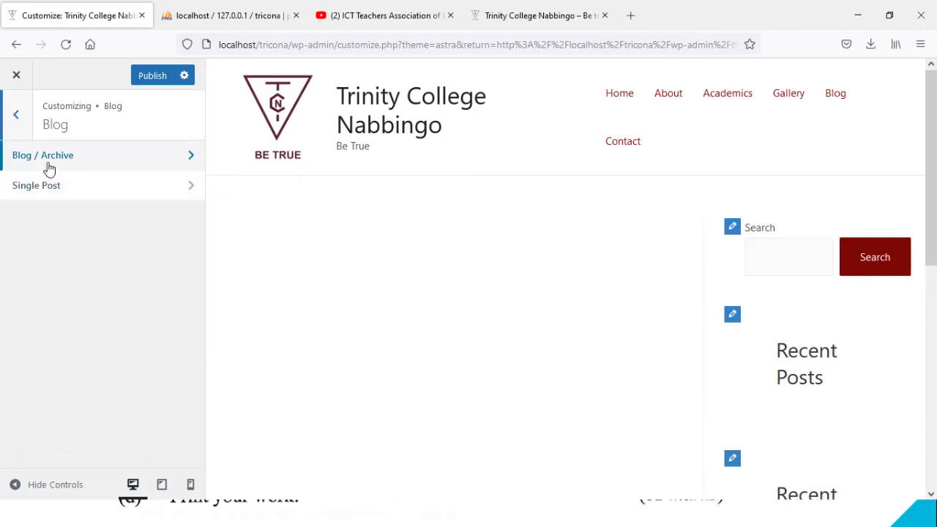
pyautogui.click(18, 120)
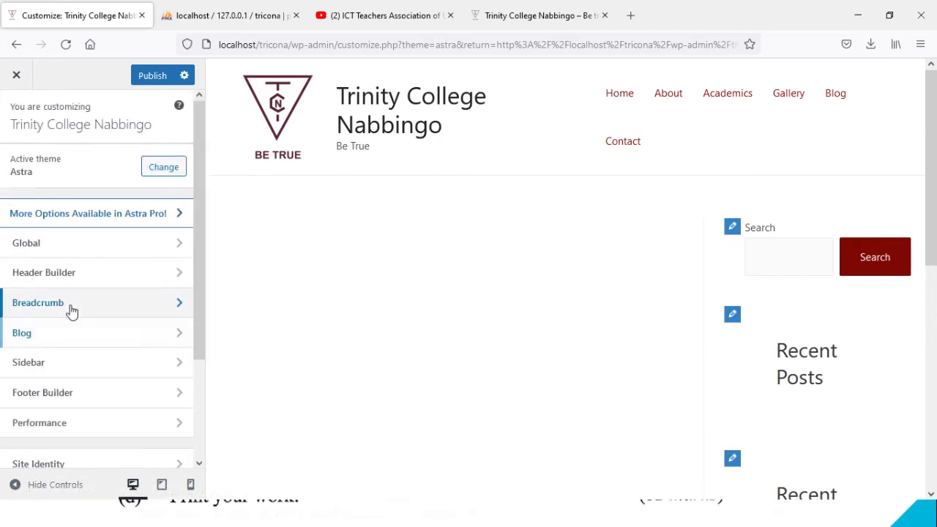
# Step: Set the breadcrumb Header Position to After
pyautogui.click(69, 309)
pyautogui.click(74, 191)
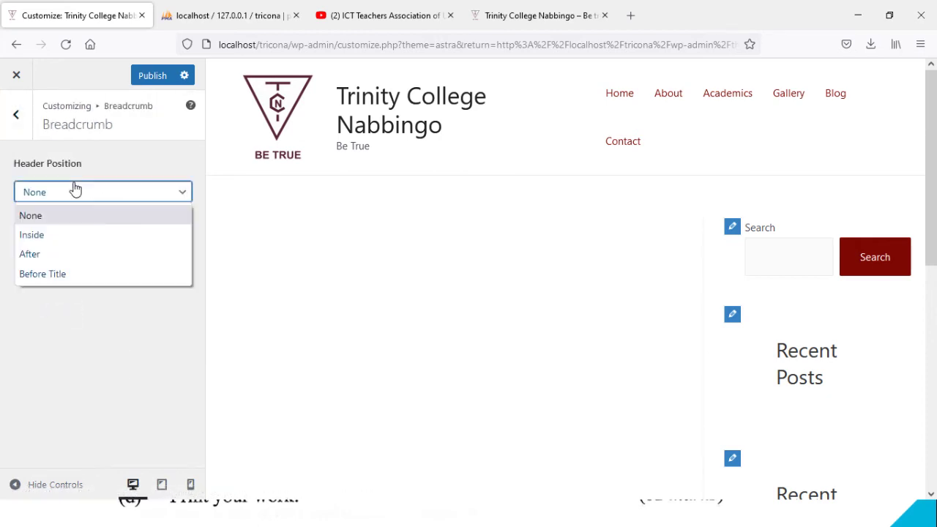
pyautogui.click(69, 255)
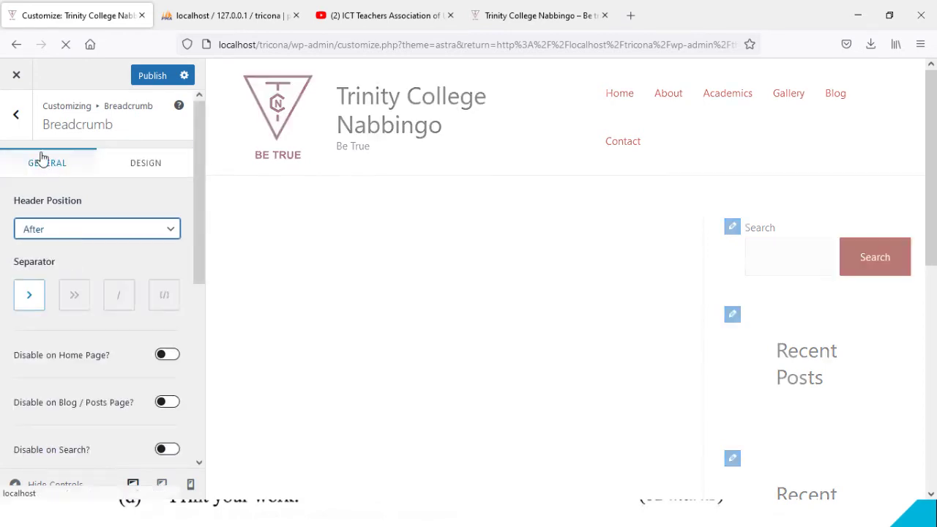
pyautogui.click(18, 126)
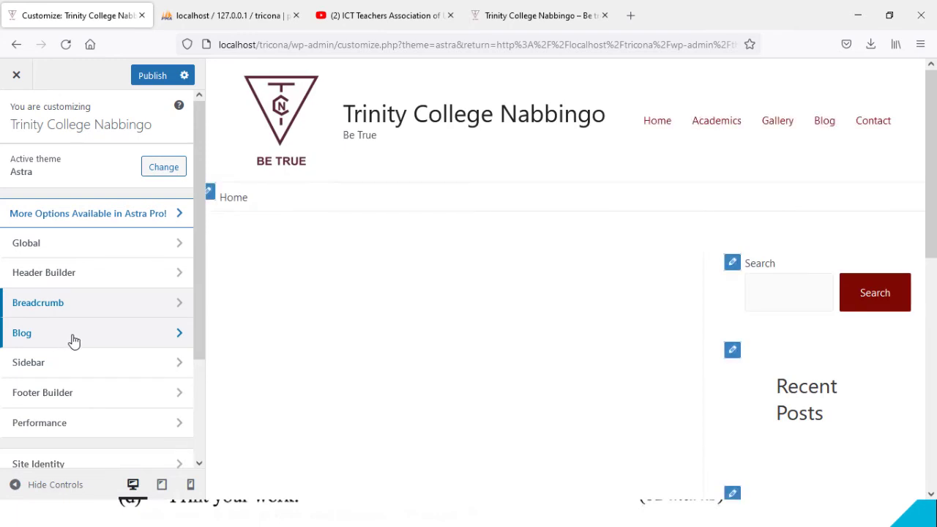
pyautogui.click(73, 341)
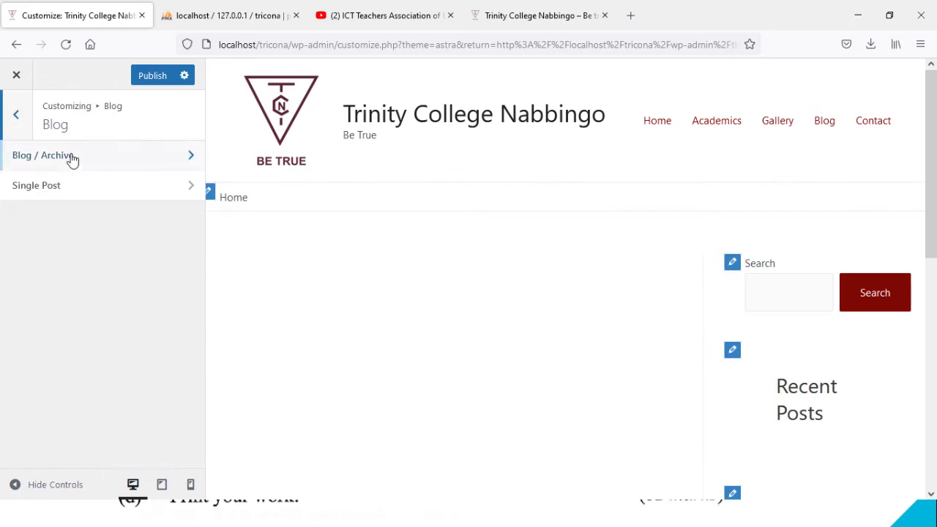
pyautogui.click(20, 117)
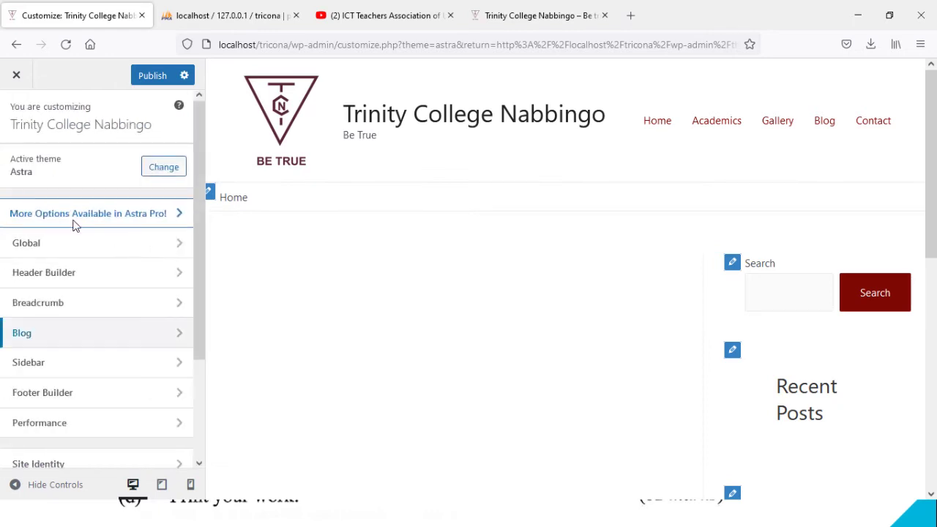
pyautogui.click(46, 331)
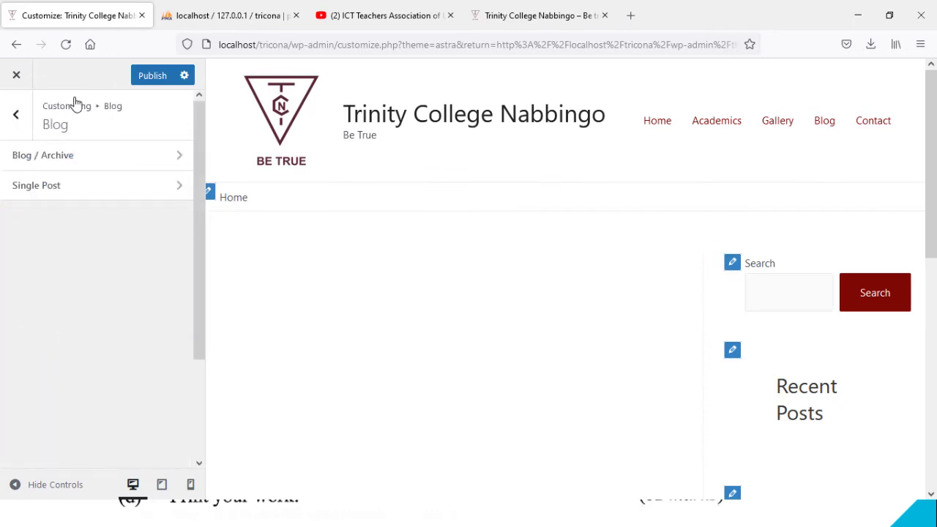
pyautogui.click(71, 157)
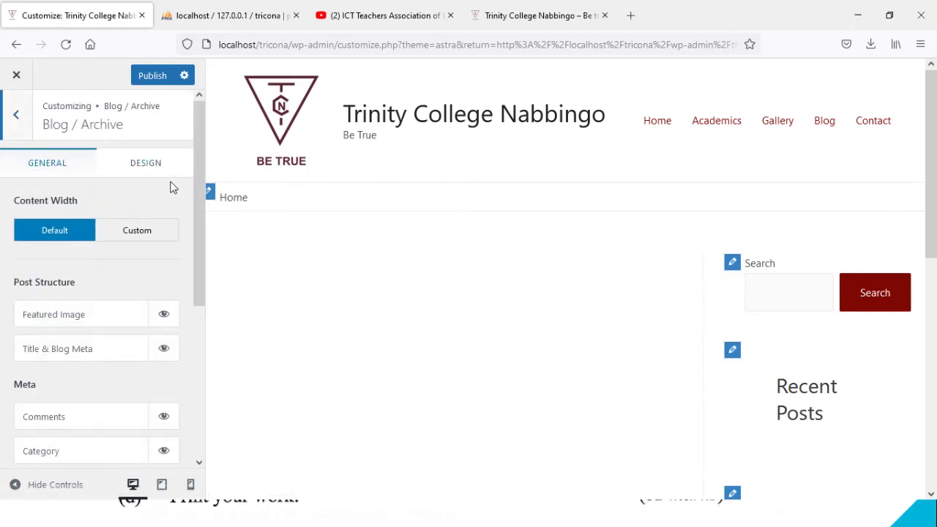
pyautogui.moveTo(204, 221); pyautogui.dragTo(210, 385)
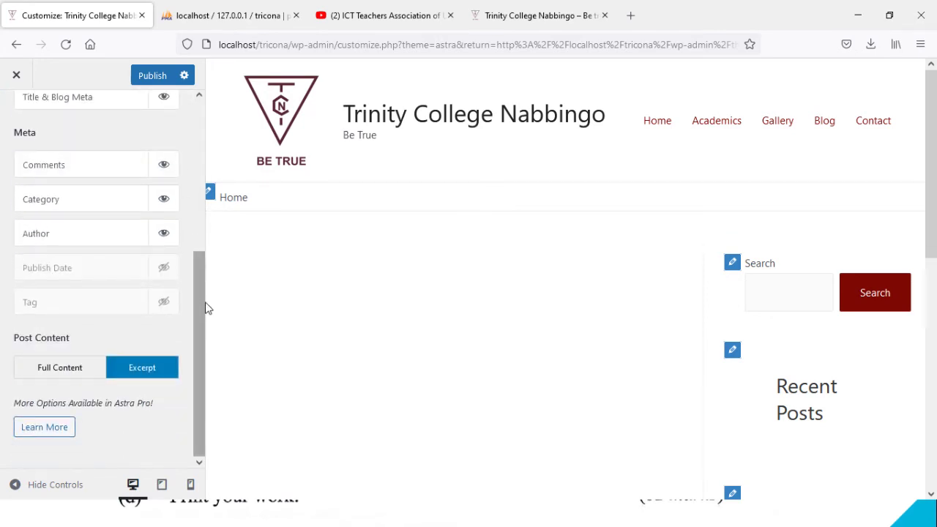
pyautogui.moveTo(199, 301); pyautogui.dragTo(160, 107)
pyautogui.click(16, 120)
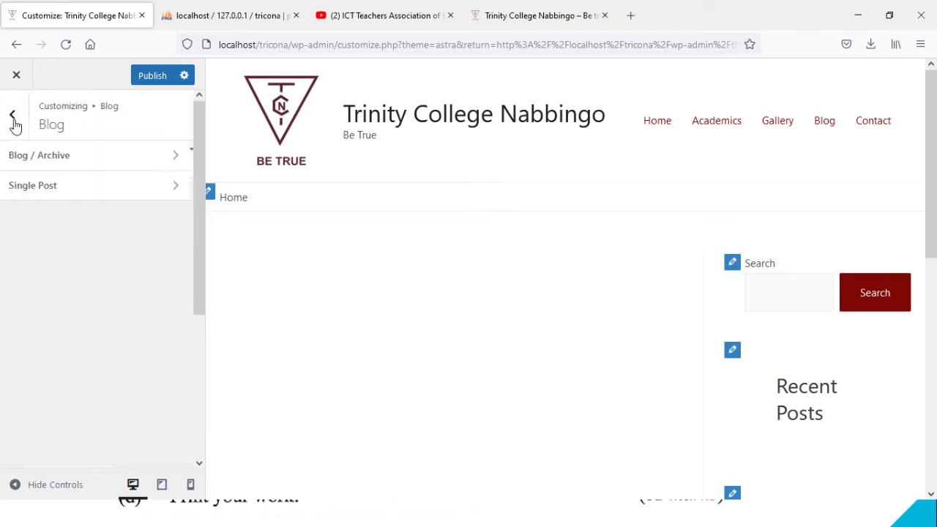
pyautogui.click(16, 120)
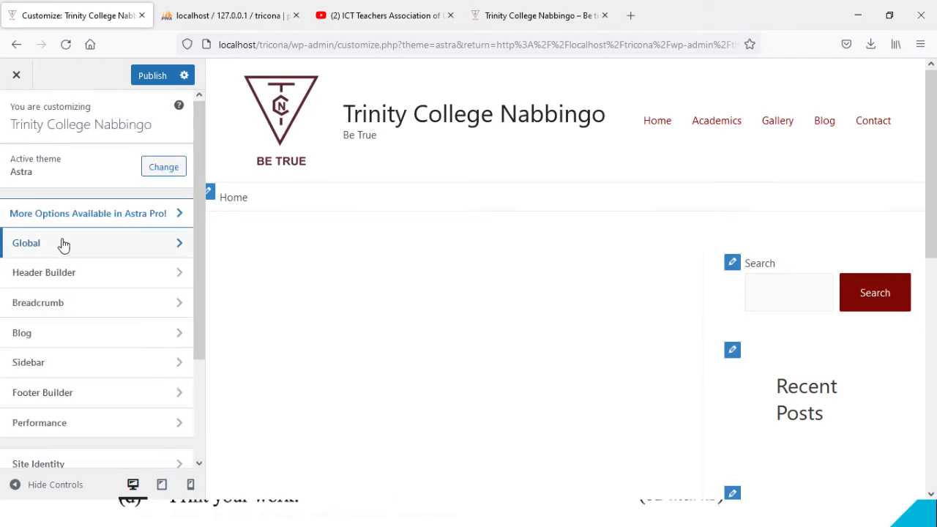
# Step: Set the Default, Pages, Blog Posts and Archives sidebar layouts all to No Sidebar
pyautogui.click(67, 378)
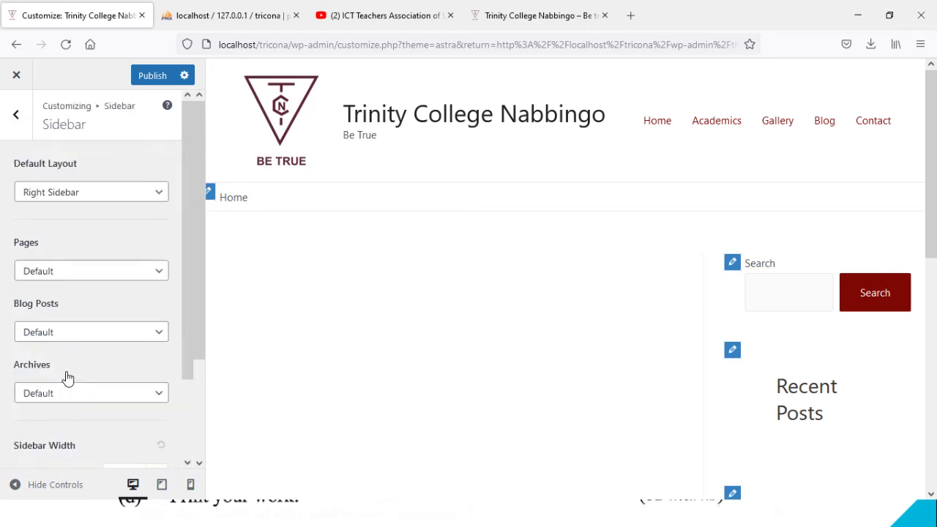
pyautogui.click(88, 193)
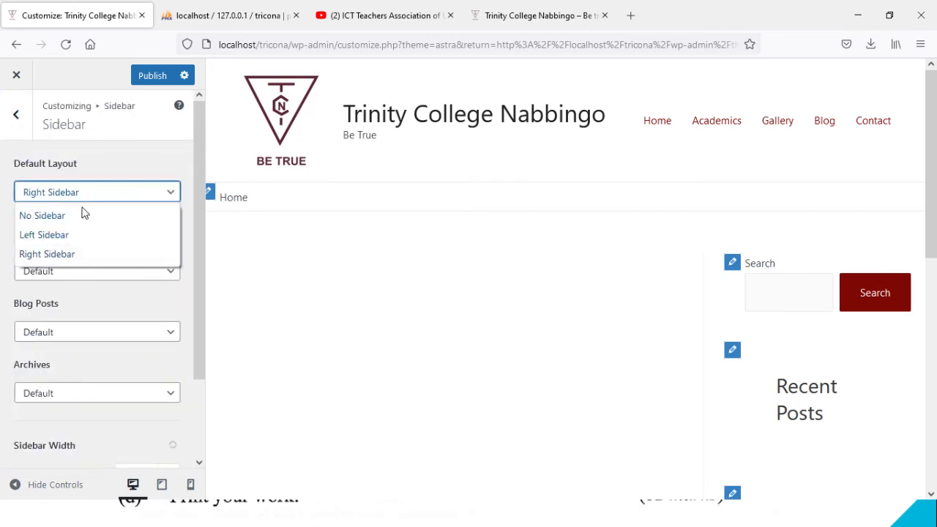
pyautogui.click(79, 215)
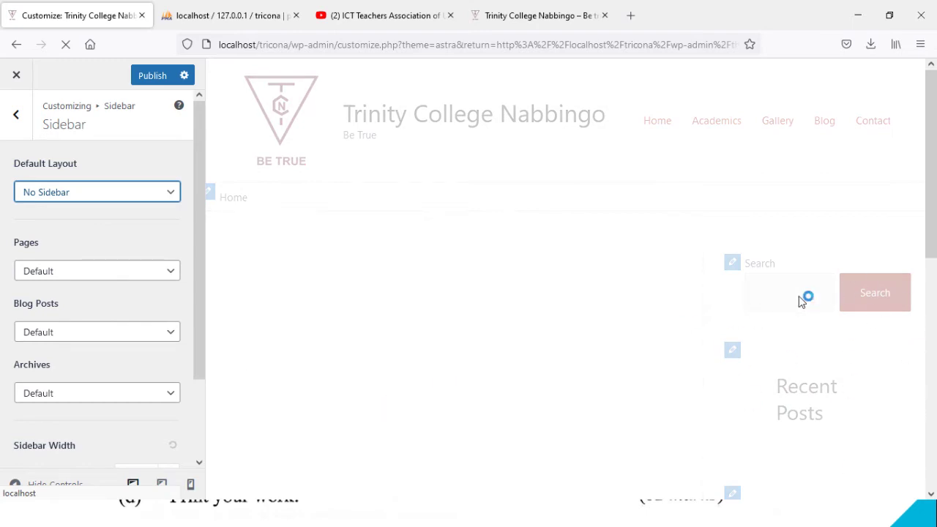
pyautogui.click(139, 269)
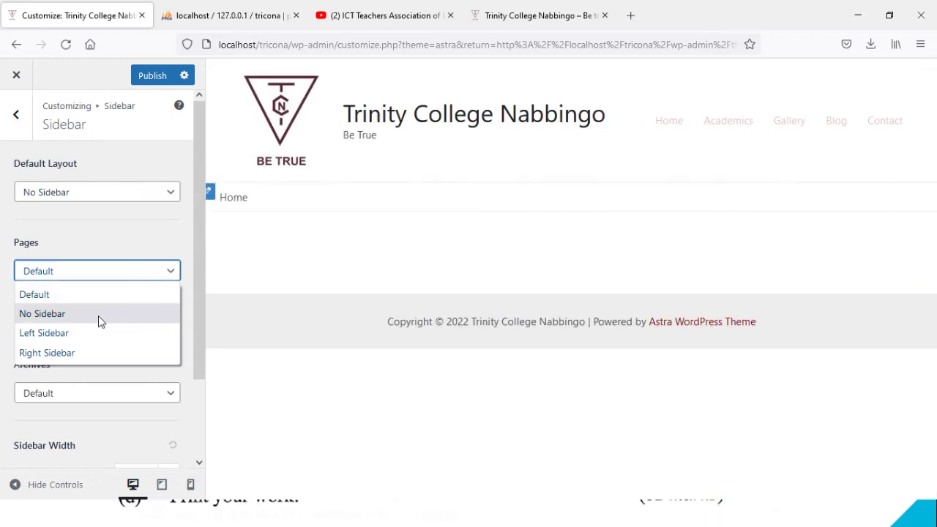
pyautogui.click(98, 313)
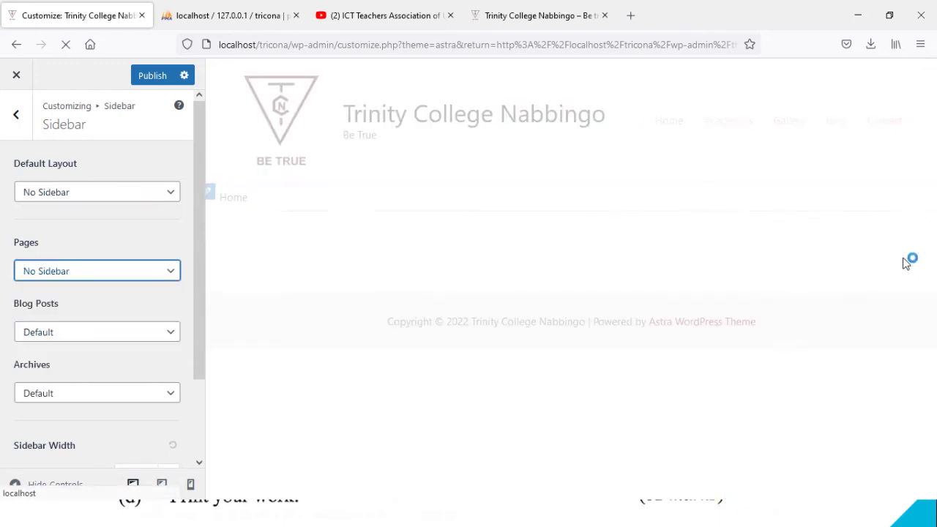
pyautogui.click(79, 331)
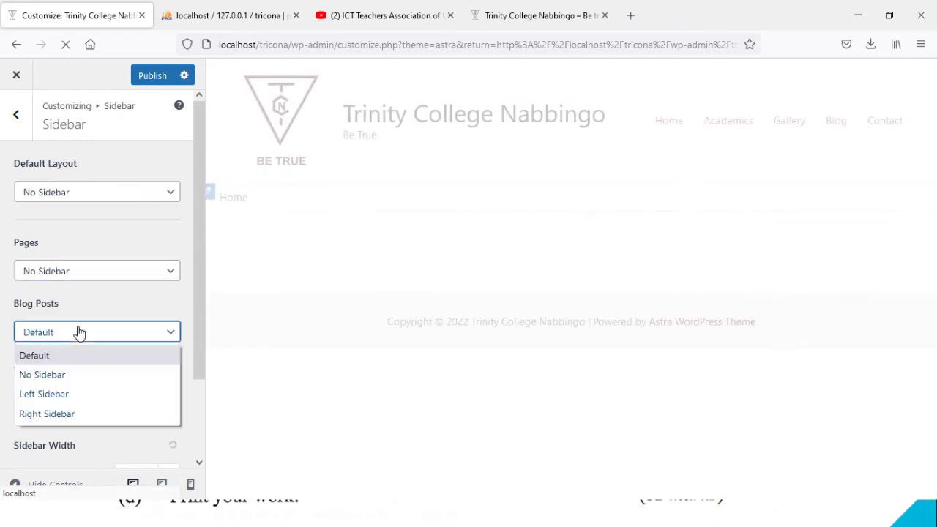
pyautogui.click(73, 376)
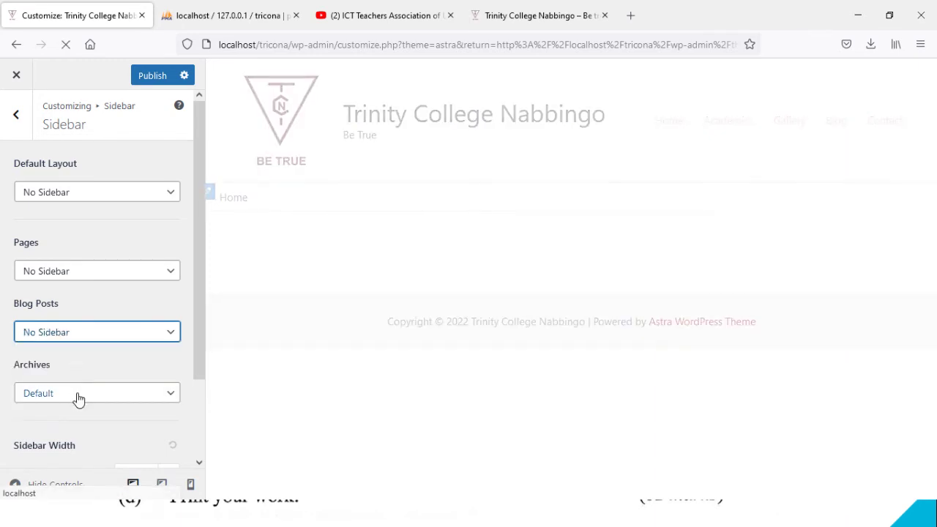
pyautogui.click(77, 397)
pyautogui.click(79, 439)
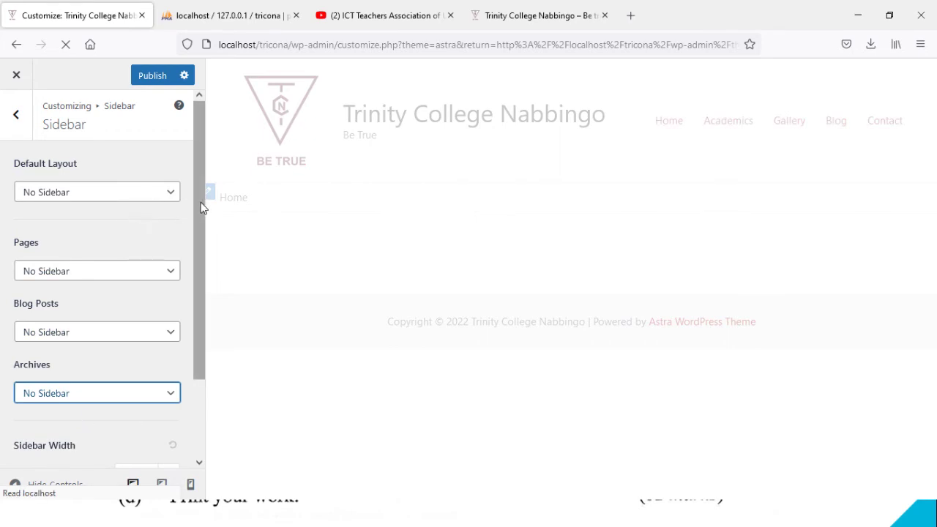
pyautogui.click(10, 123)
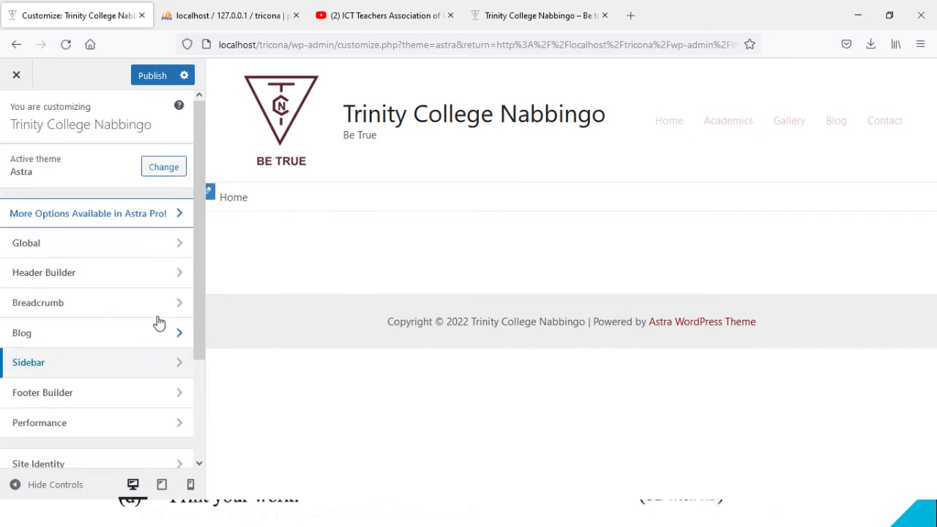
# Step: Replace the footer's 'Powered by [theme_author]' copyright credit with a 'Designed by' credit
pyautogui.moveTo(200, 332); pyautogui.dragTo(209, 405)
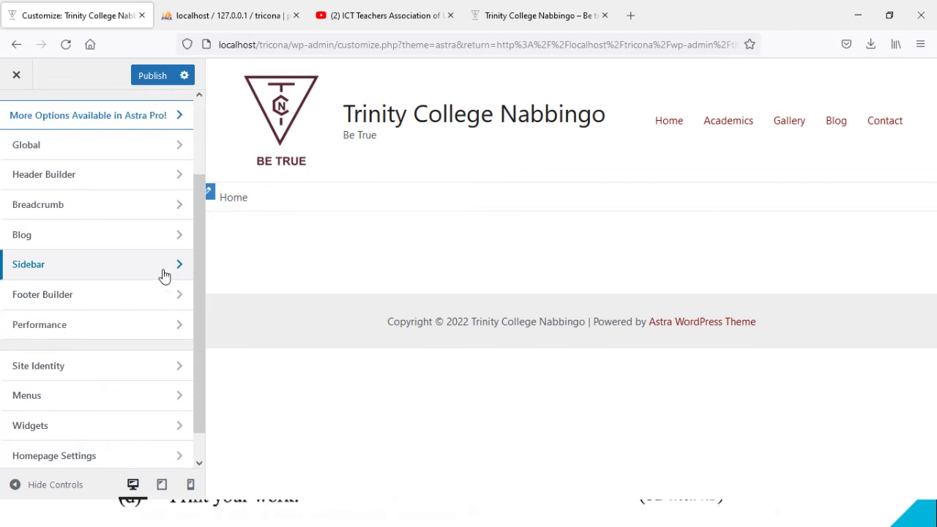
pyautogui.click(79, 300)
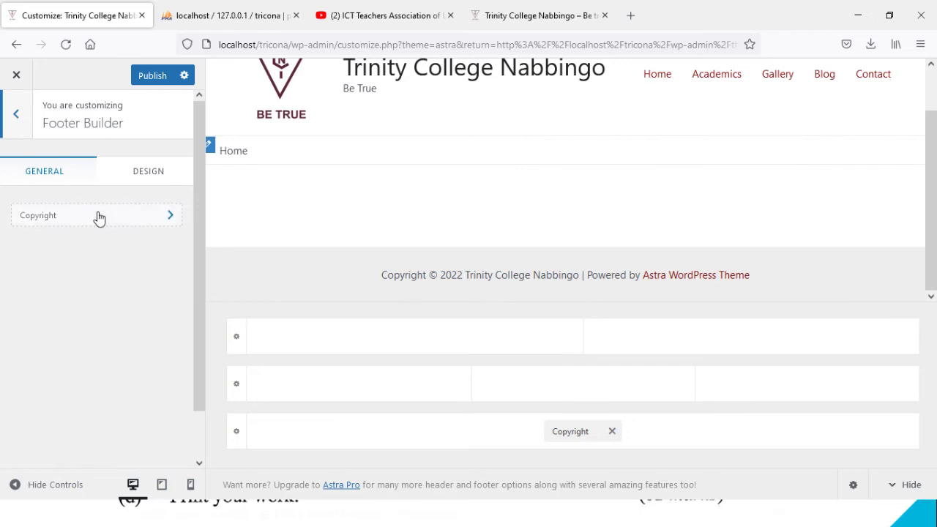
pyautogui.click(317, 335)
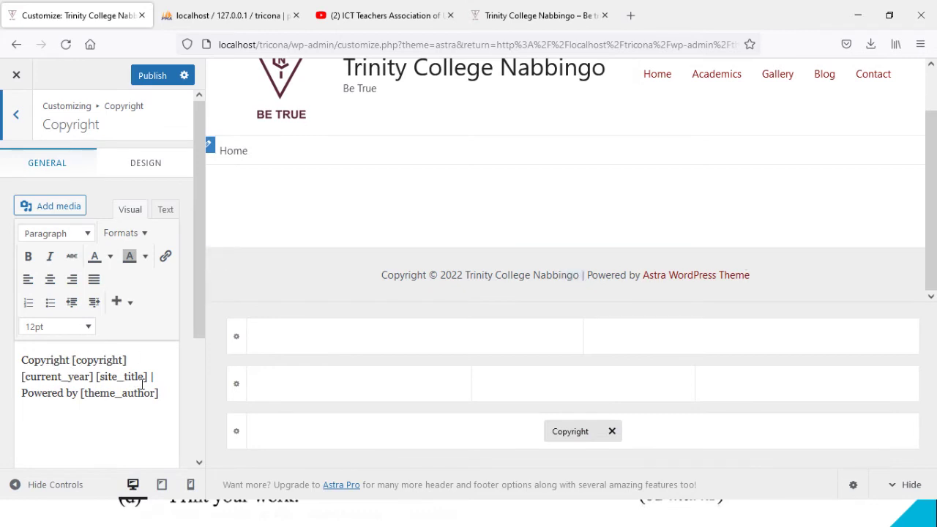
pyautogui.moveTo(161, 394); pyautogui.dragTo(33, 393)
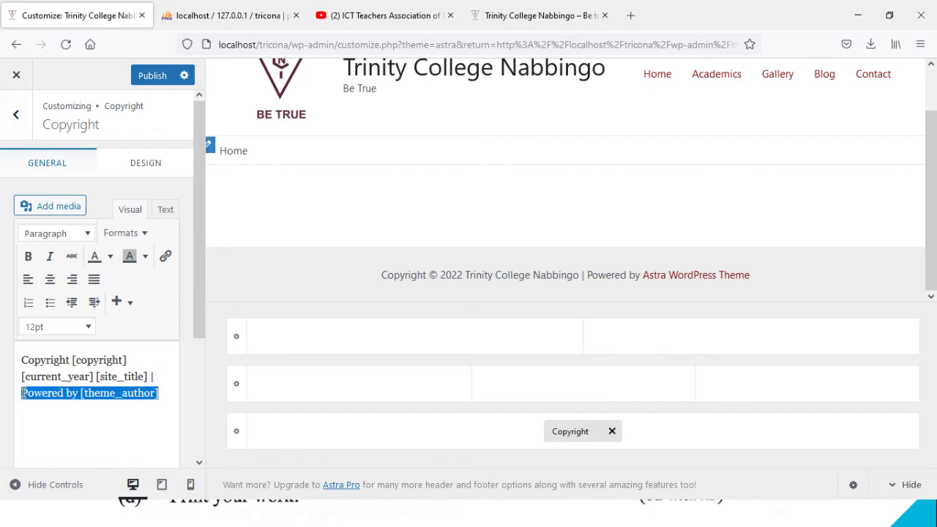
pyautogui.write('Design')
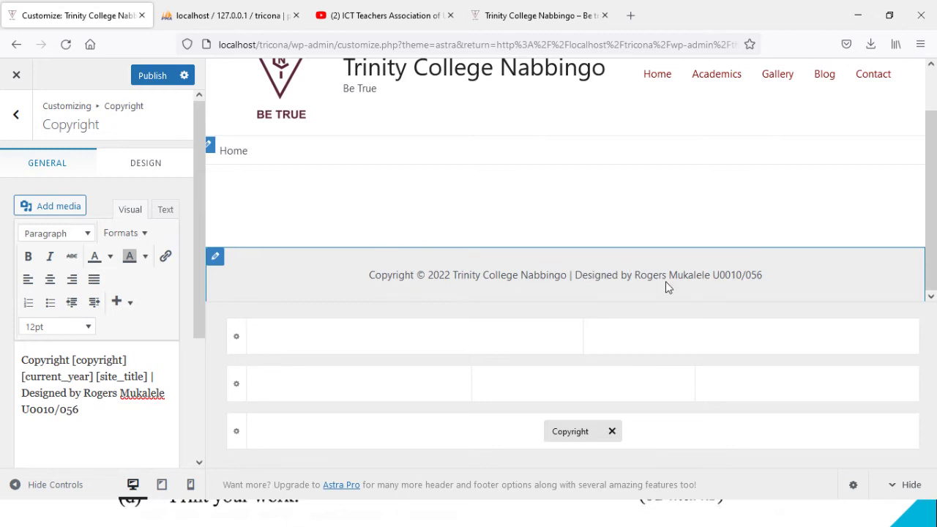
pyautogui.click(16, 114)
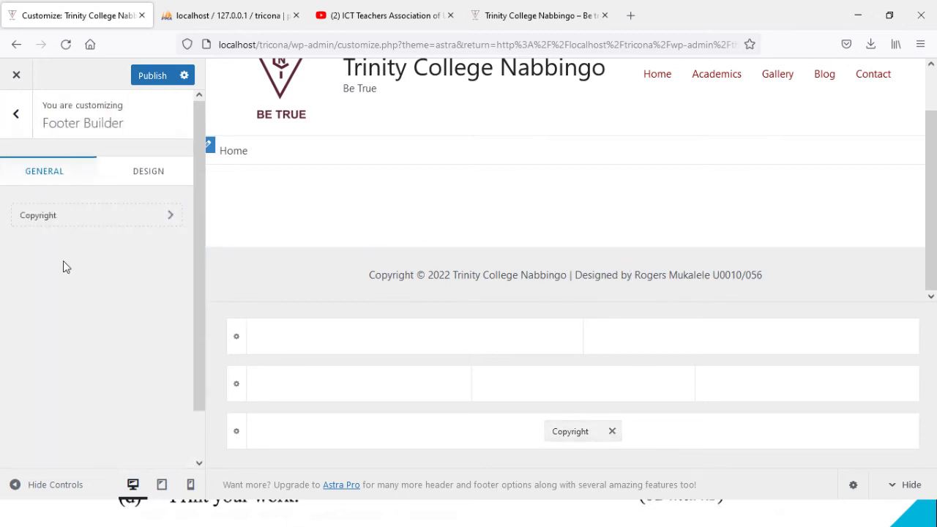
# Step: Look over the Performance, Site Identity and Main menu settings
pyautogui.click(16, 120)
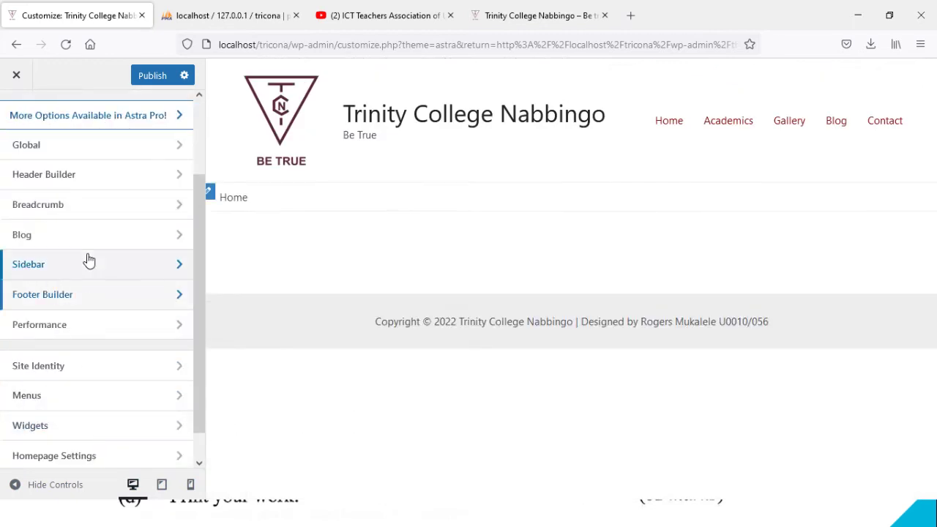
pyautogui.click(83, 329)
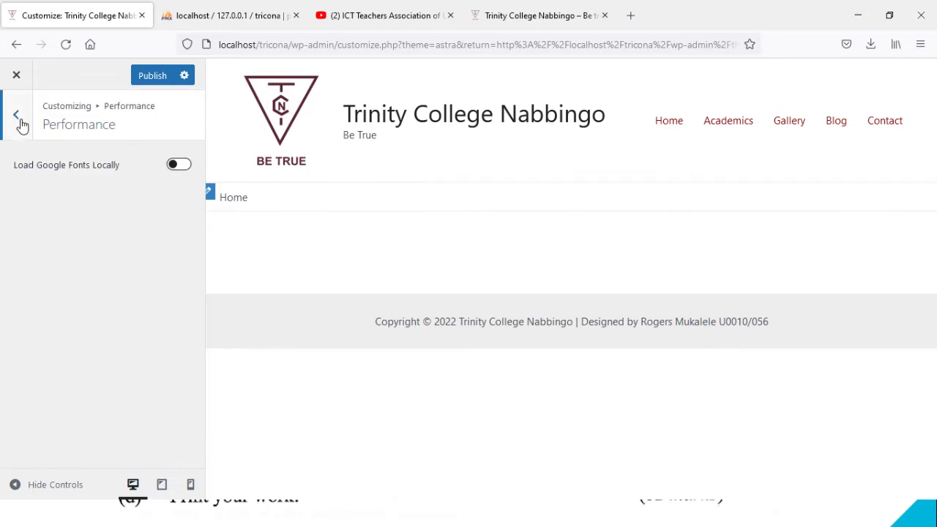
pyautogui.click(17, 119)
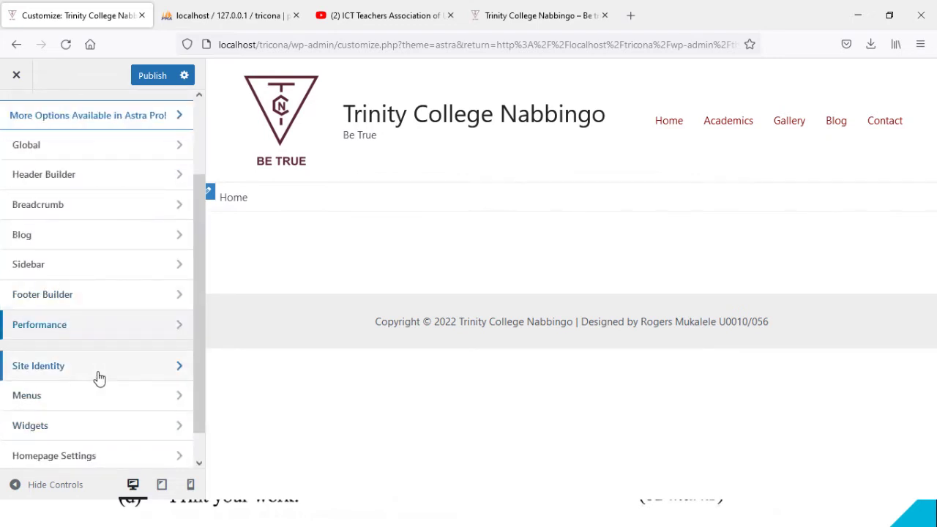
pyautogui.click(99, 374)
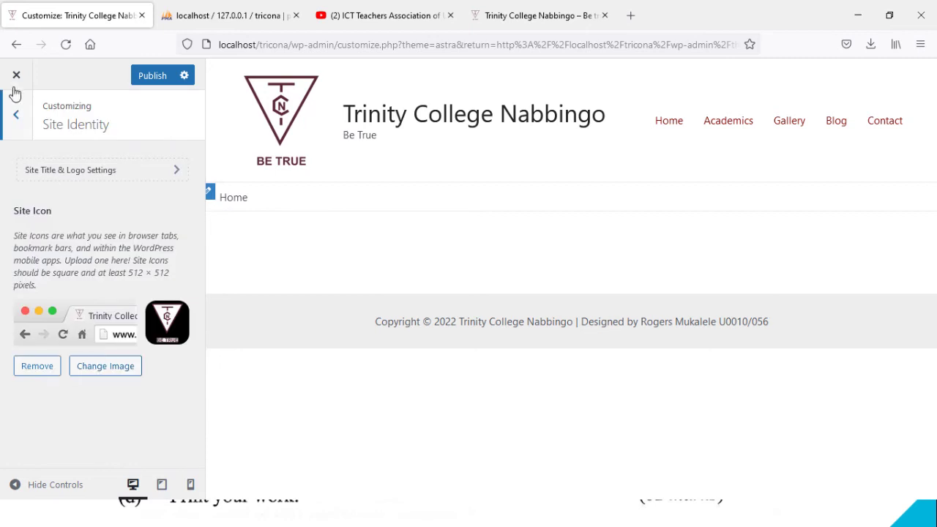
pyautogui.click(11, 115)
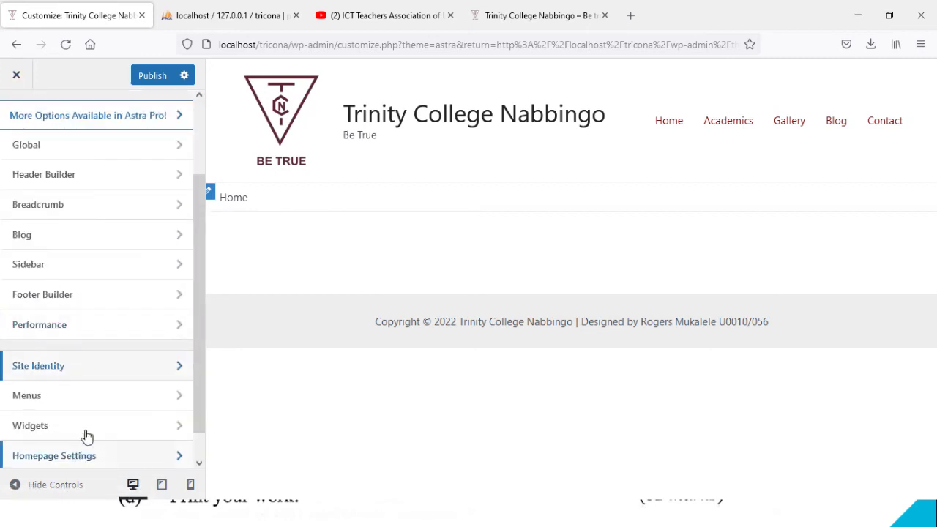
pyautogui.click(86, 399)
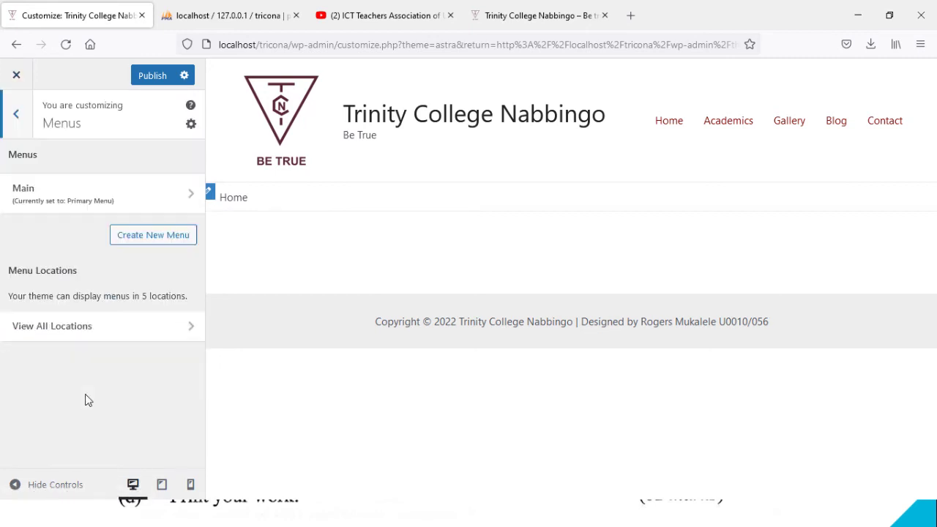
pyautogui.click(84, 191)
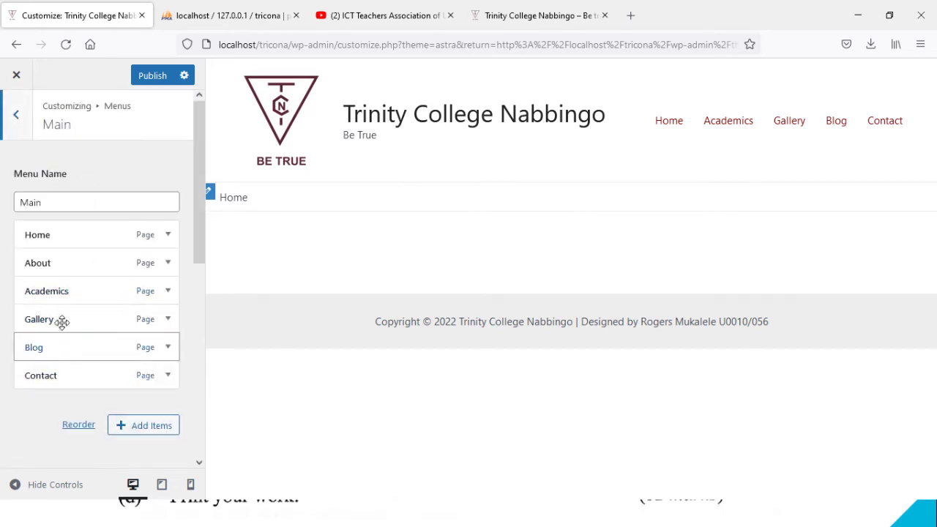
pyautogui.click(11, 113)
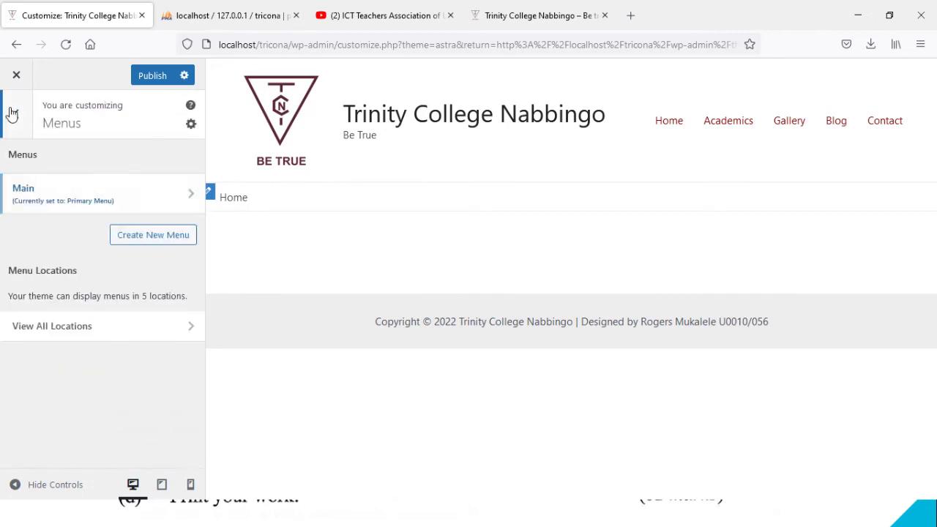
pyautogui.click(10, 115)
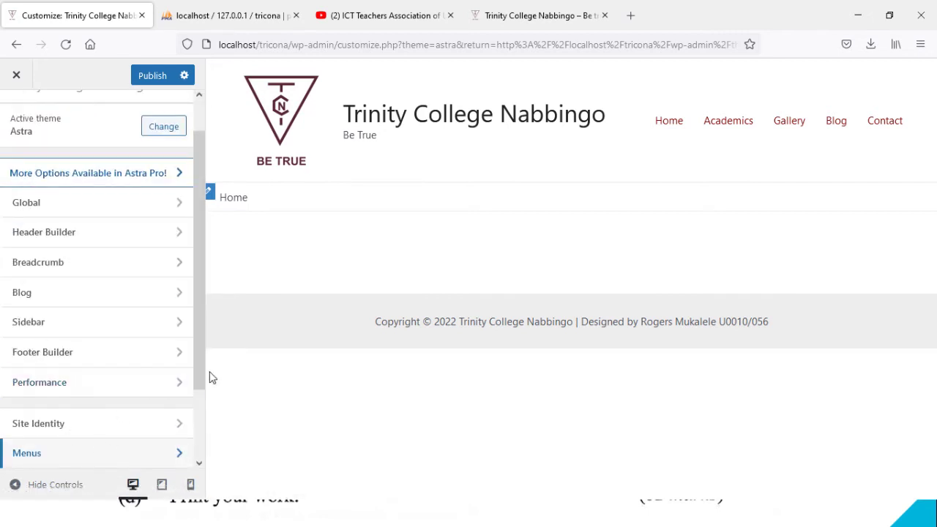
# Step: Check the Widgets section, then bring up Homepage Settings
pyautogui.moveTo(198, 377); pyautogui.dragTo(210, 470)
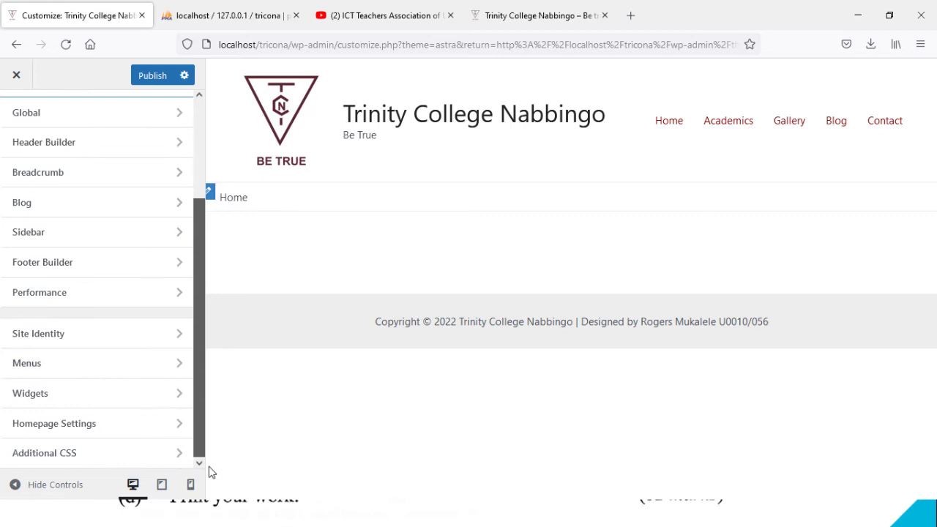
pyautogui.click(120, 396)
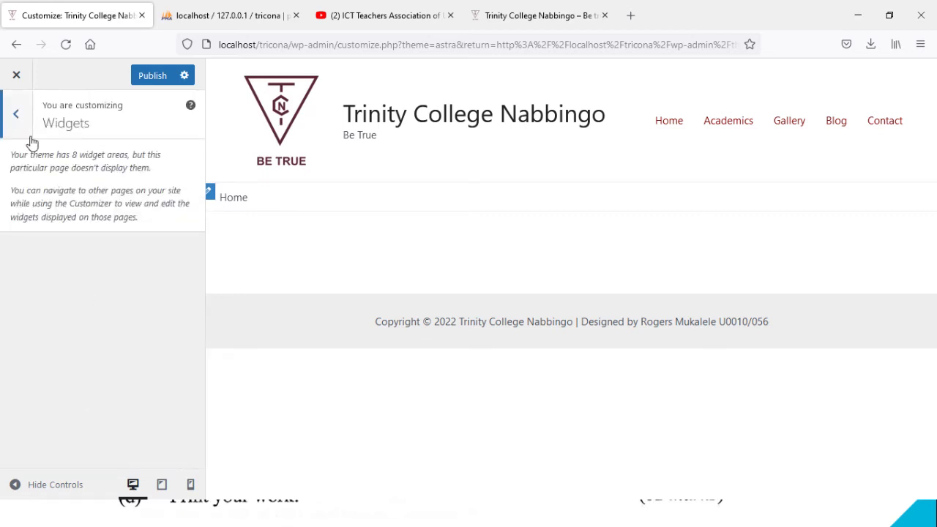
pyautogui.click(14, 117)
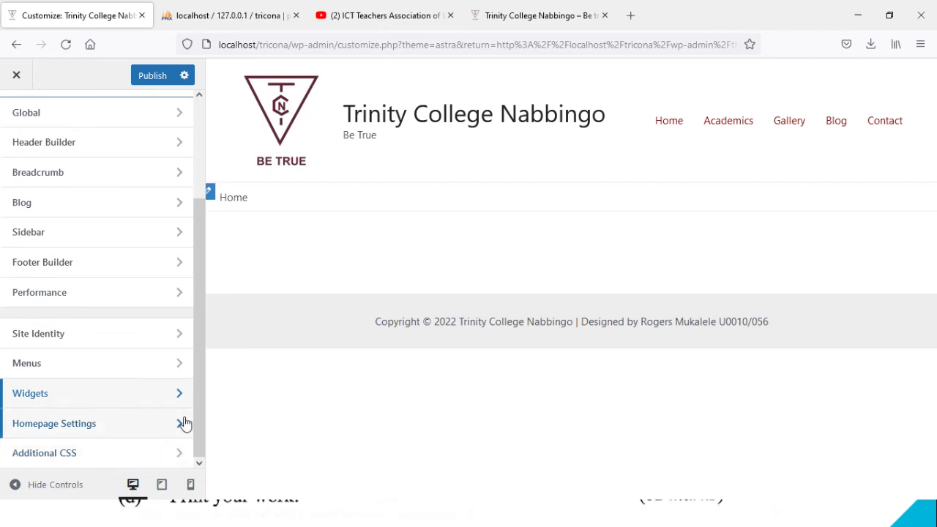
pyautogui.click(81, 427)
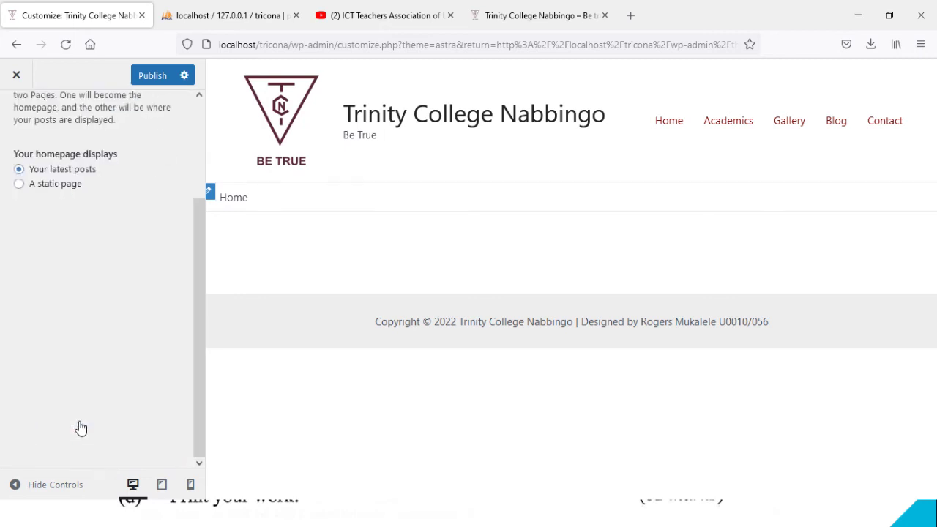
# Step: Set a static homepage with Home as the front page and Blog as the posts page, then publish
pyautogui.click(34, 313)
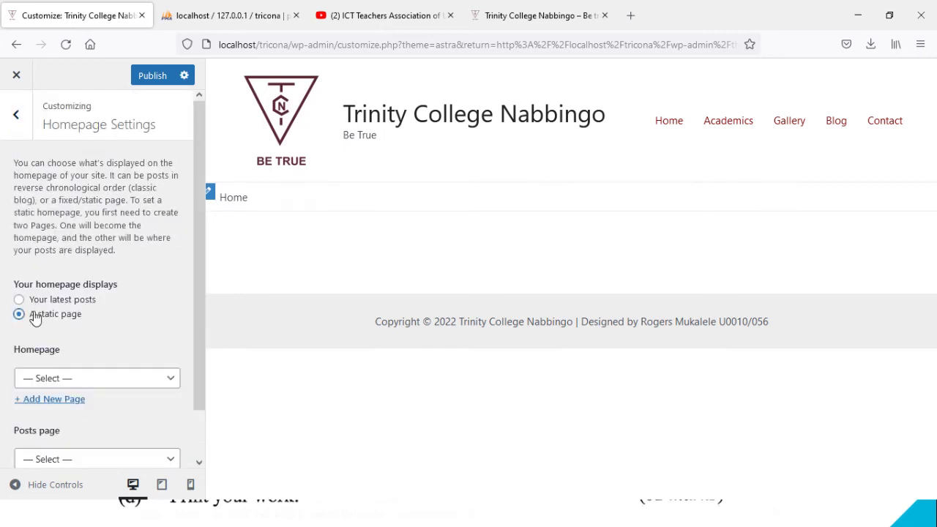
pyautogui.click(120, 377)
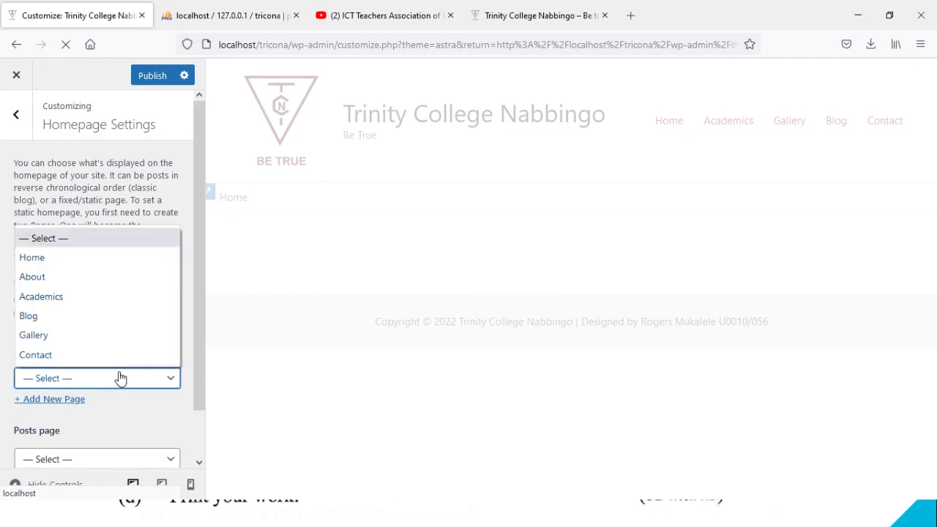
pyautogui.click(96, 260)
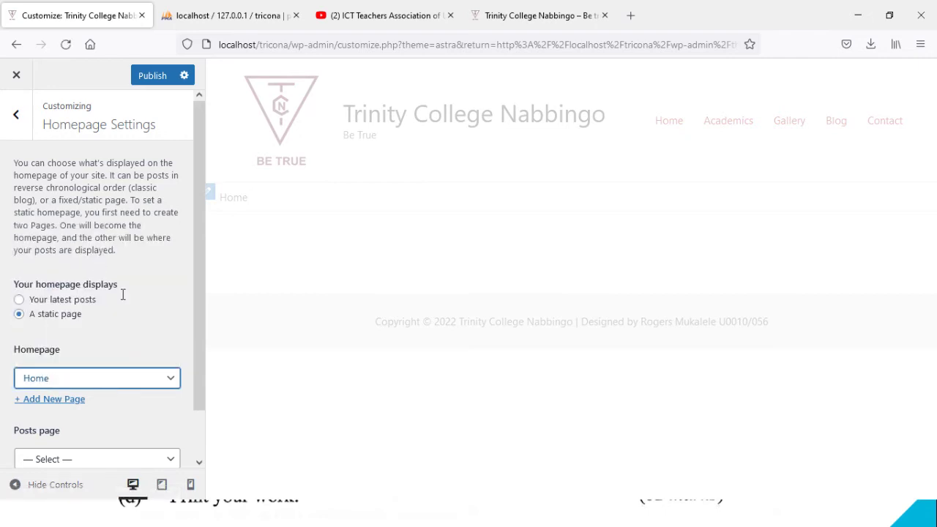
pyautogui.moveTo(195, 345); pyautogui.dragTo(200, 407)
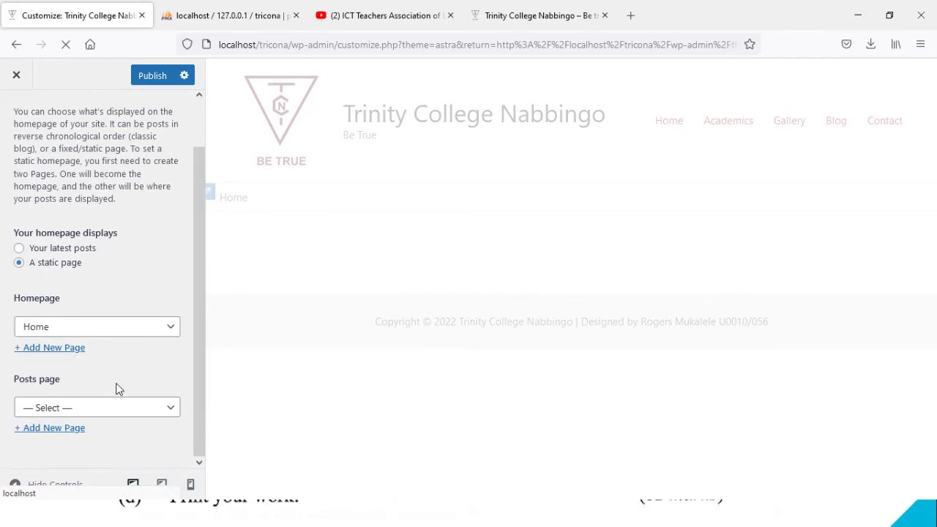
pyautogui.click(111, 409)
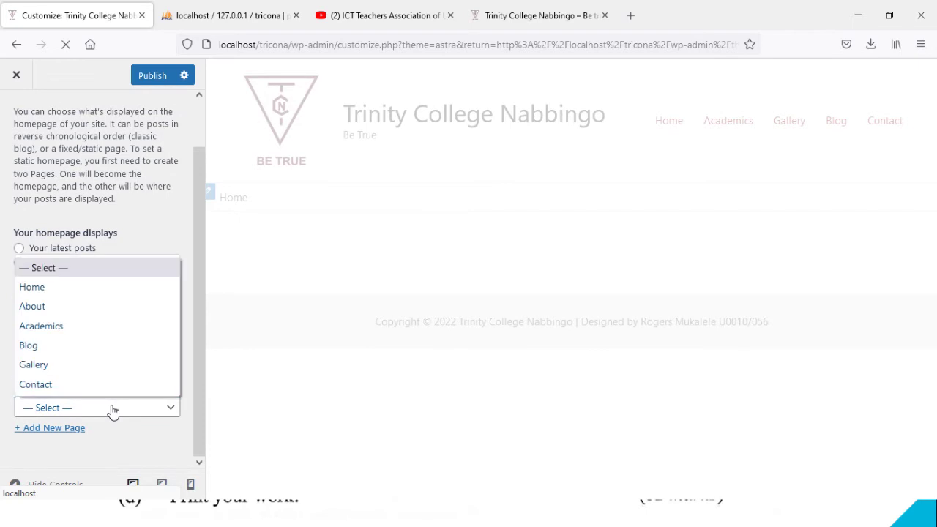
pyautogui.click(76, 346)
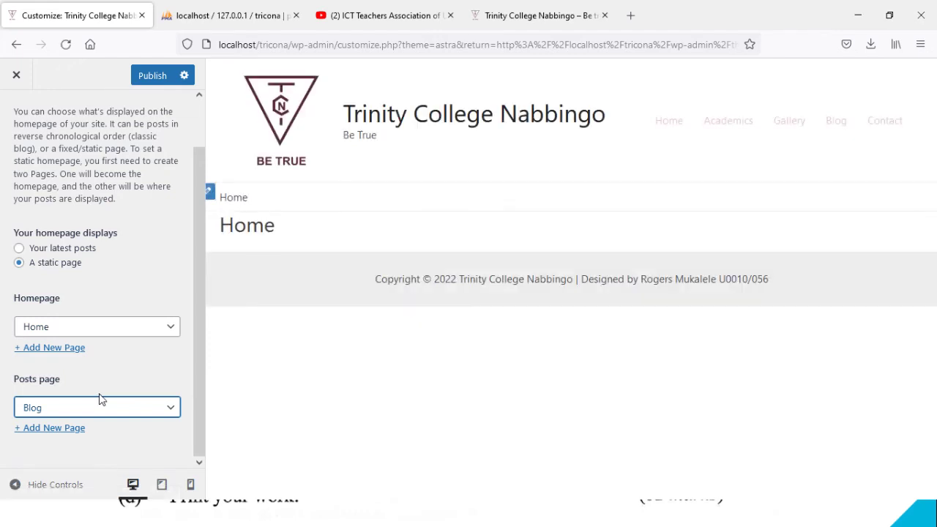
pyautogui.click(154, 77)
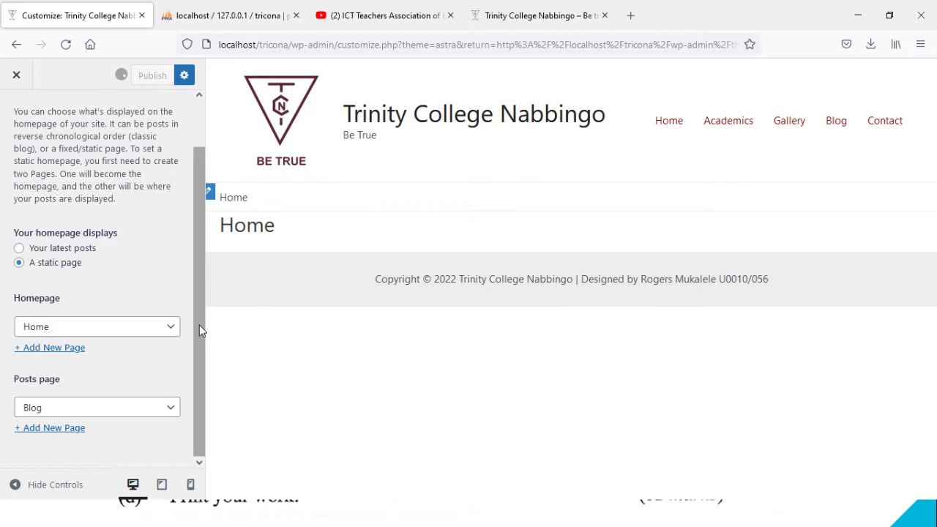
pyautogui.moveTo(199, 325); pyautogui.dragTo(197, 270)
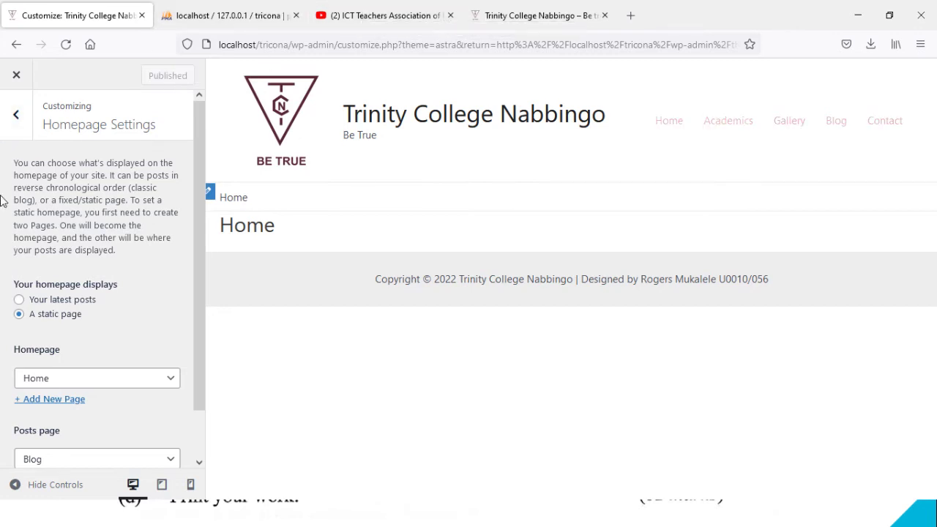
pyautogui.click(14, 129)
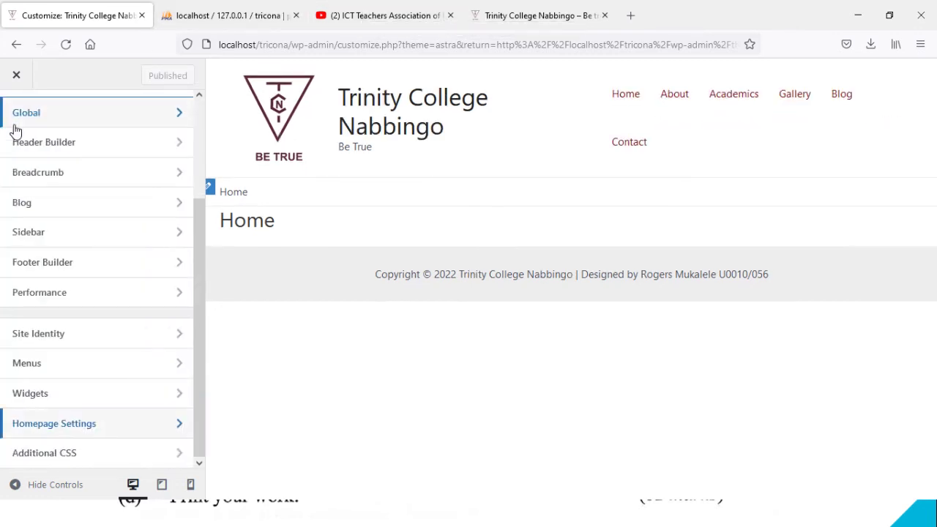
# Step: Search YouTube for 'astra theme wordpress' and browse the returned tutorial videos
pyautogui.click(366, 17)
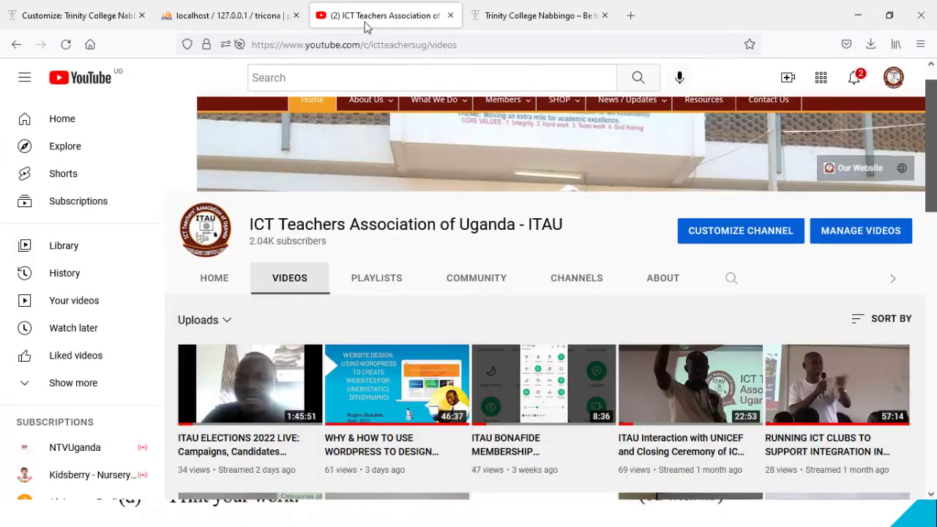
pyautogui.click(344, 81)
pyautogui.write('ASTRA')
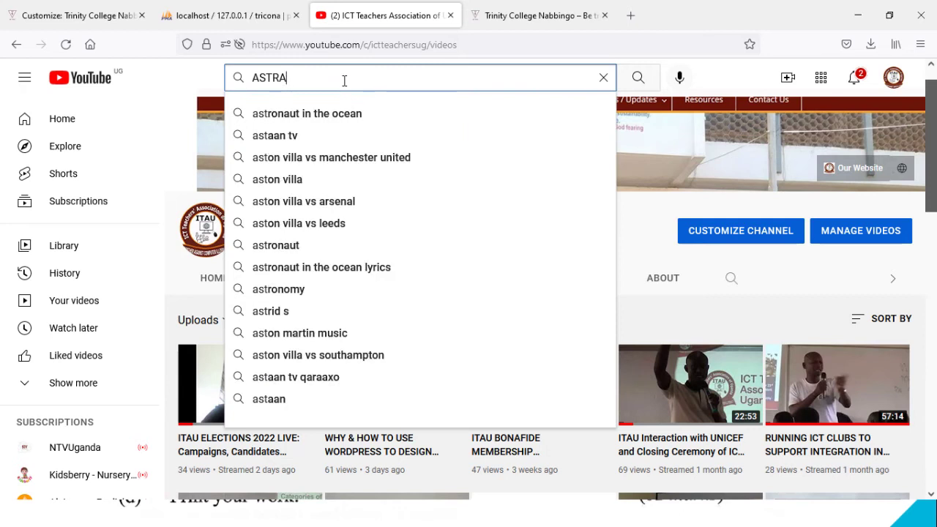
pyautogui.write(' THEME')
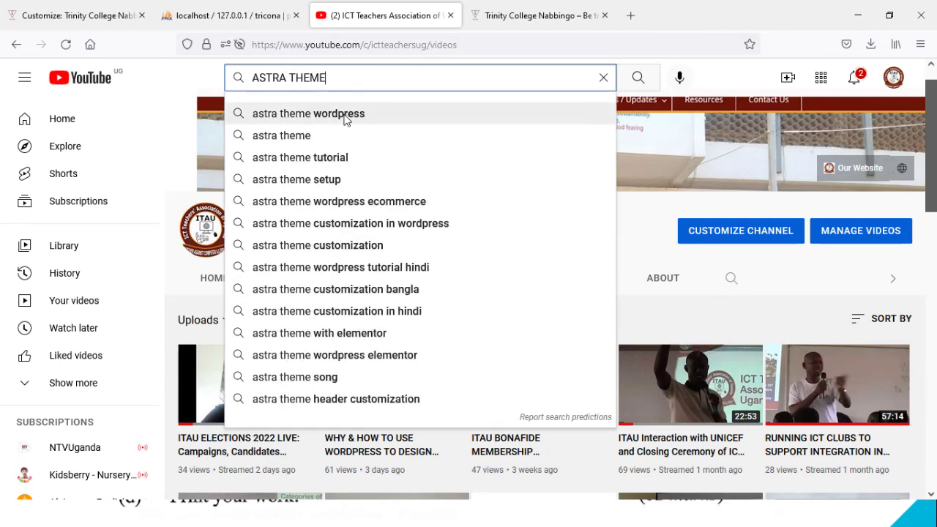
pyautogui.click(346, 115)
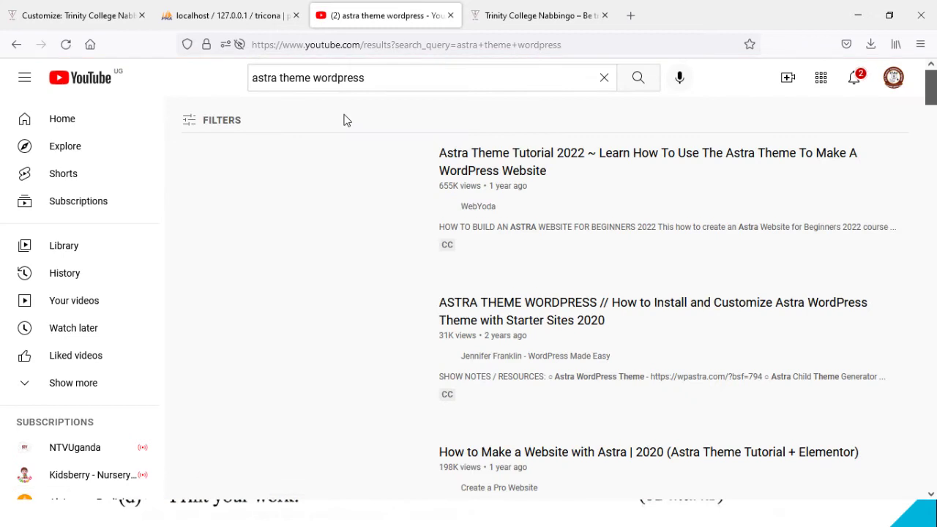
pyautogui.moveTo(306, 206)
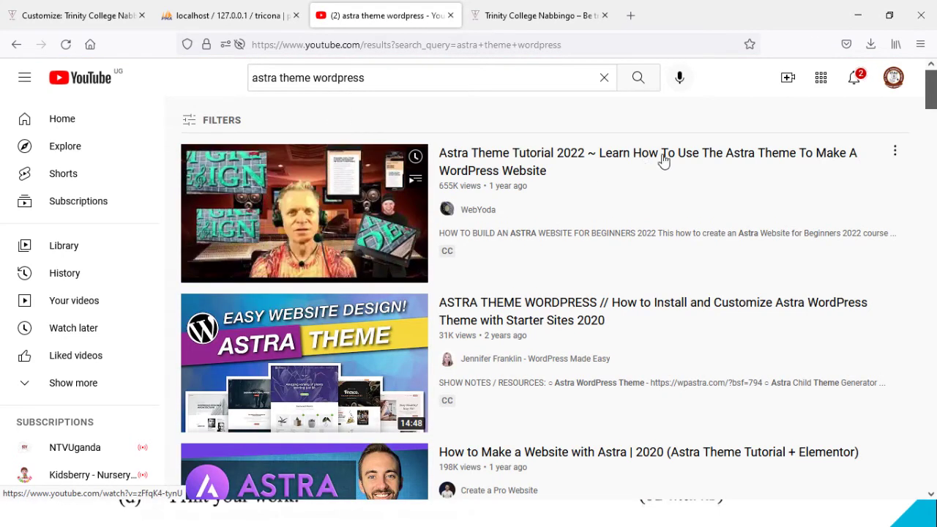
pyautogui.moveTo(311, 412)
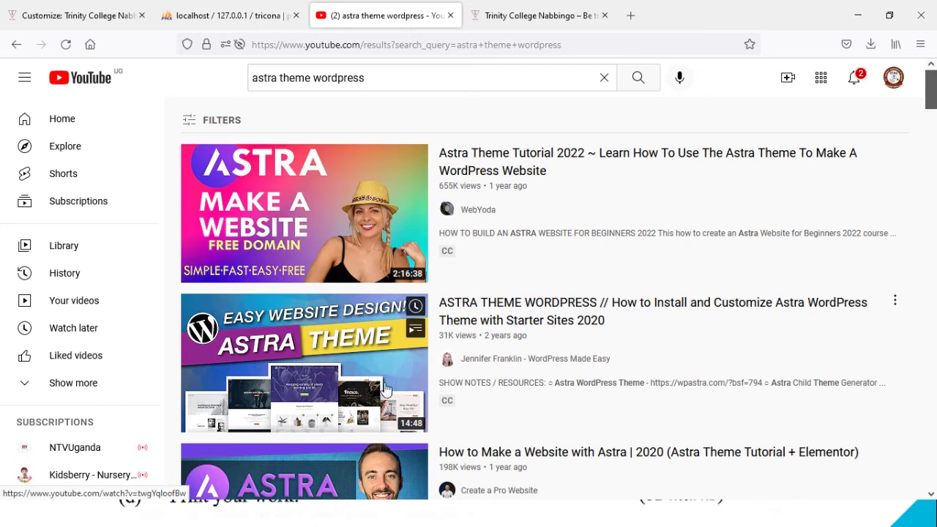
pyautogui.moveTo(932, 106); pyautogui.dragTo(931, 152)
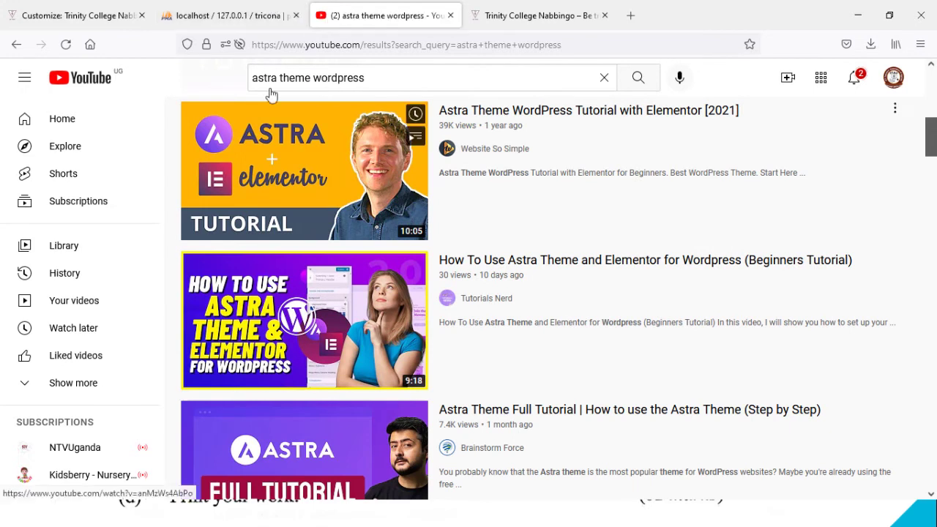
pyautogui.click(98, 10)
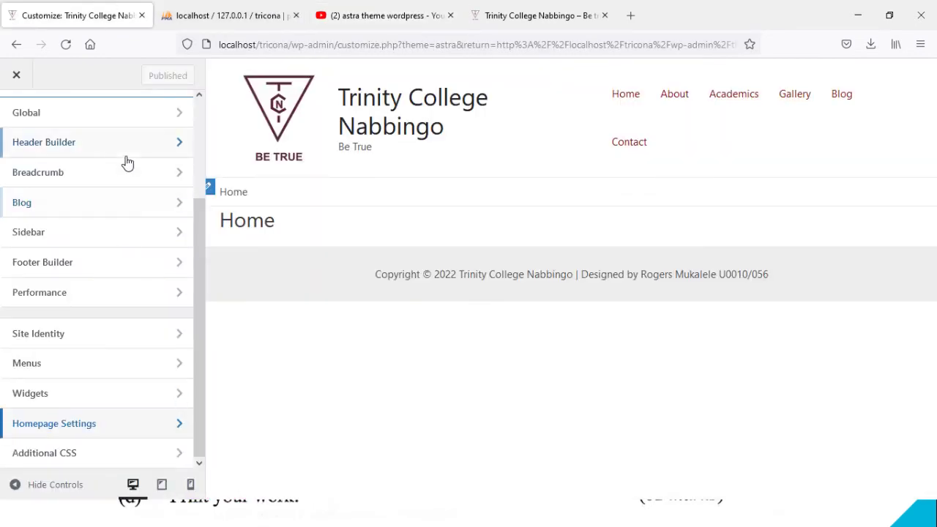
# Step: Close the Astra customizer to get back to the Appearance > Themes page
pyautogui.scroll(3, 197, 247)
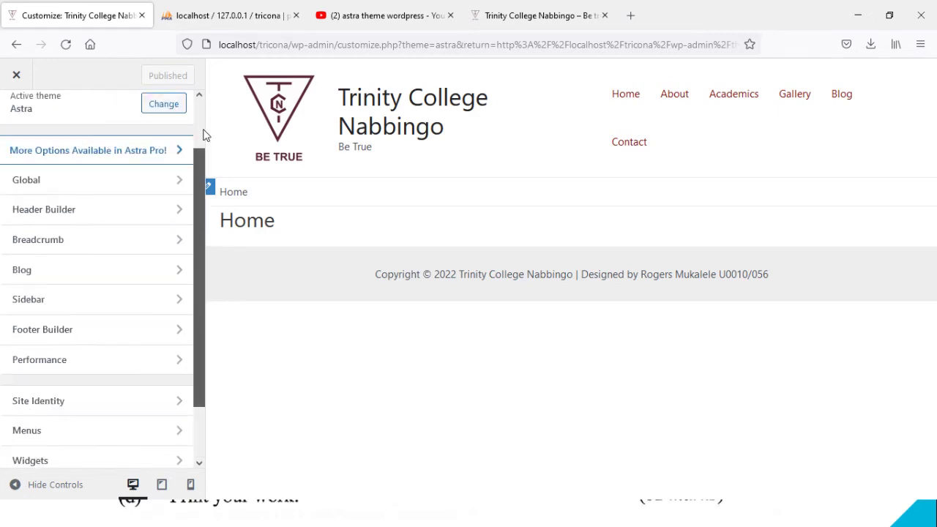
pyautogui.click(16, 79)
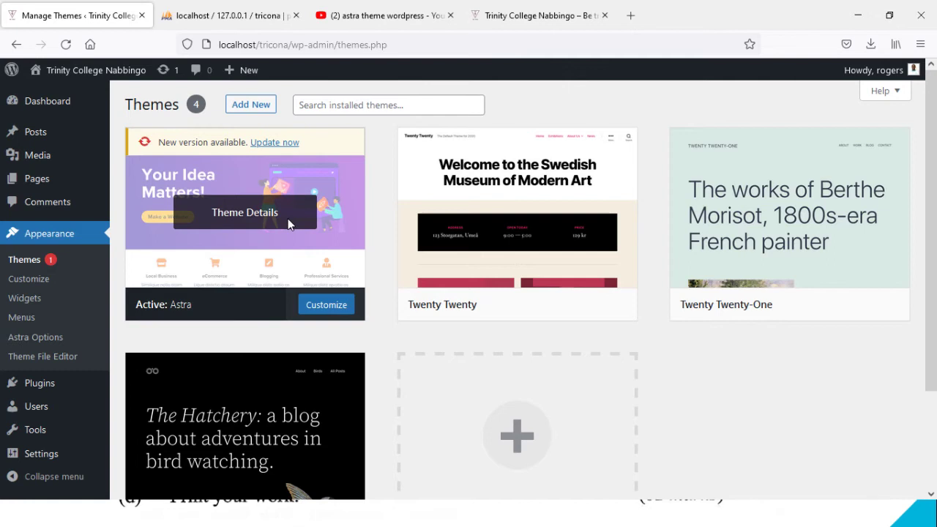
pyautogui.moveTo(30, 168)
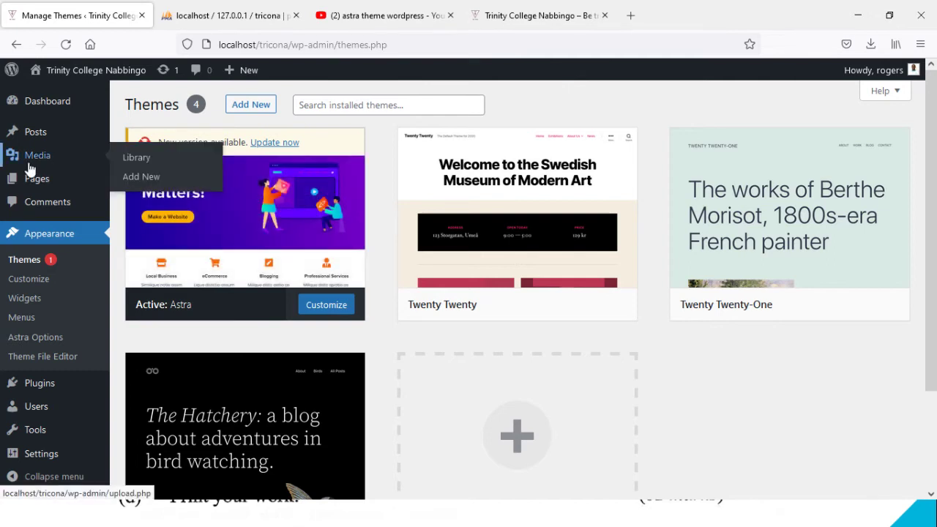
pyautogui.click(557, 16)
# Step: Load the local site localhost/tricona/ in a new browser tab
pyautogui.click(631, 15)
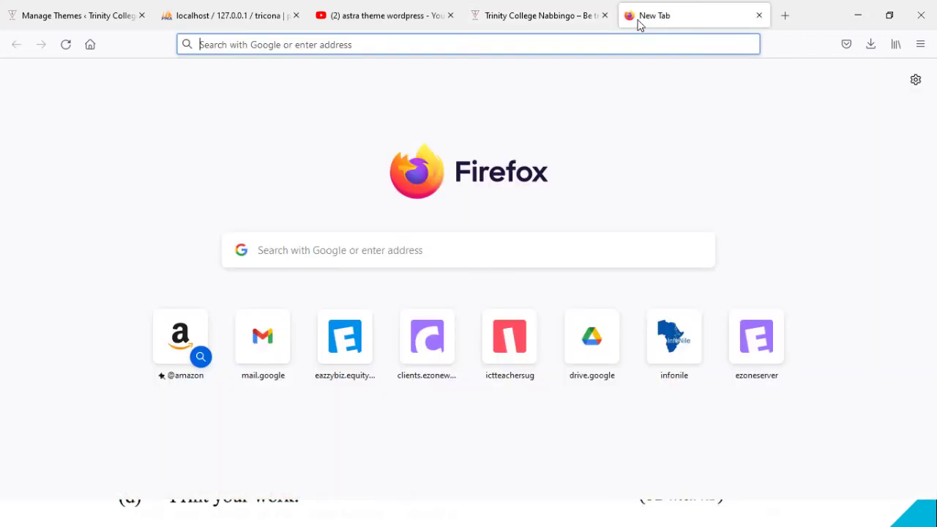
pyautogui.write('LOcalhost/T')
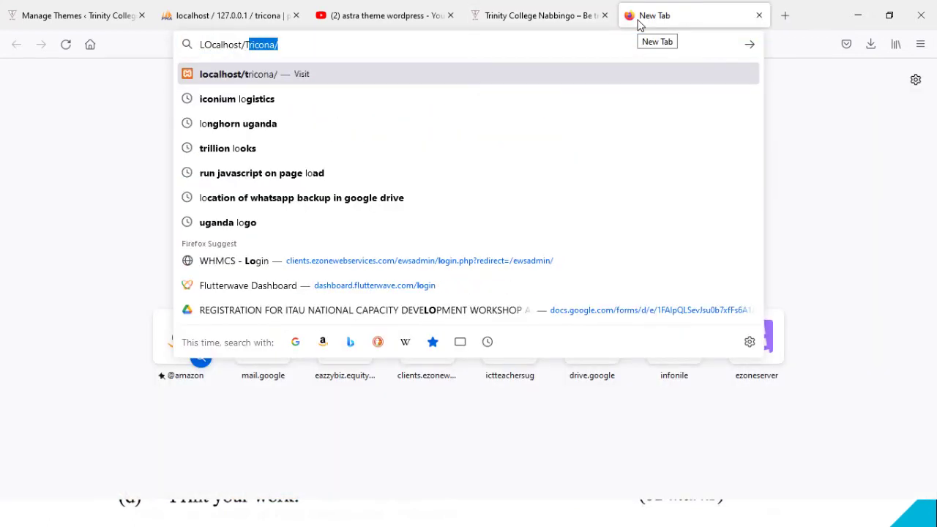
pyautogui.press('BackSpace')
pyautogui.write('tri')
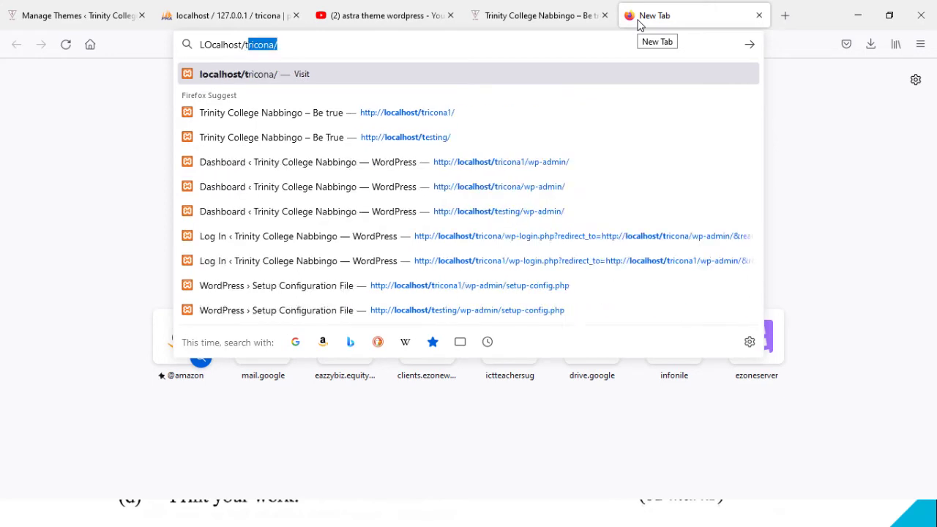
pyautogui.press('Return')
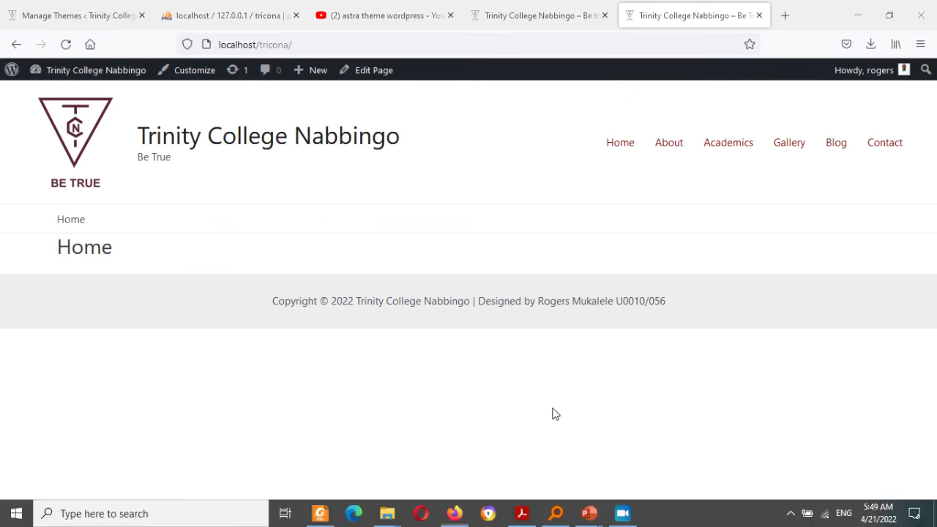
pyautogui.press('super')
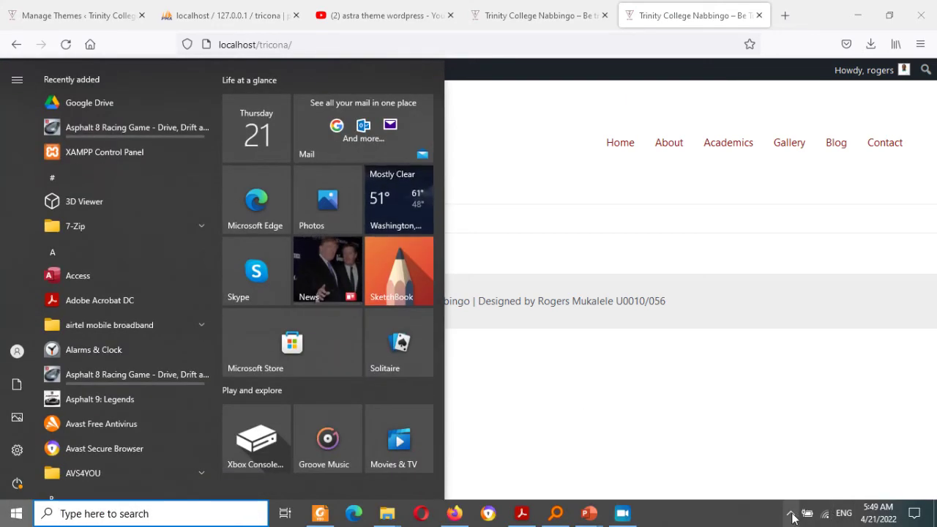
# Step: Launch XAMPP Control Panel and browse File Explorer to C:\xampp\htdocs\tricona
pyautogui.click(790, 512)
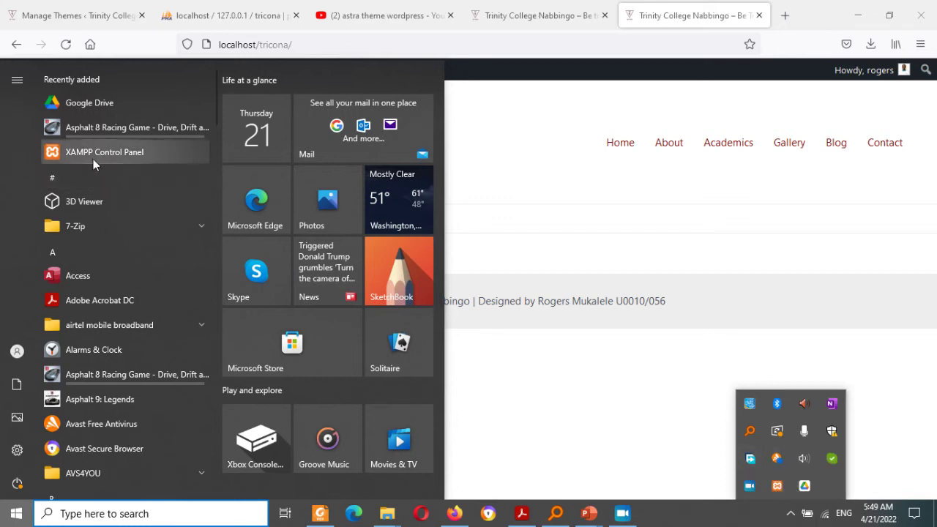
pyautogui.click(117, 150)
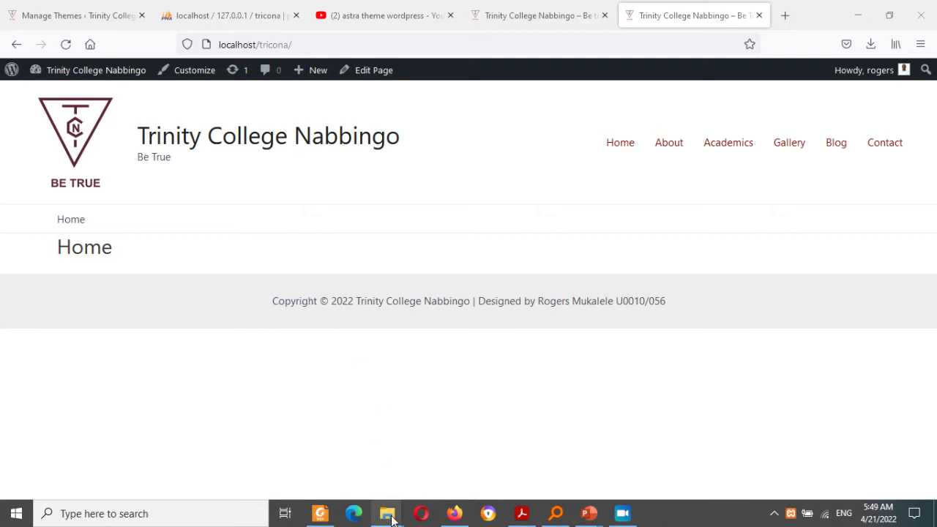
pyautogui.moveTo(390, 516)
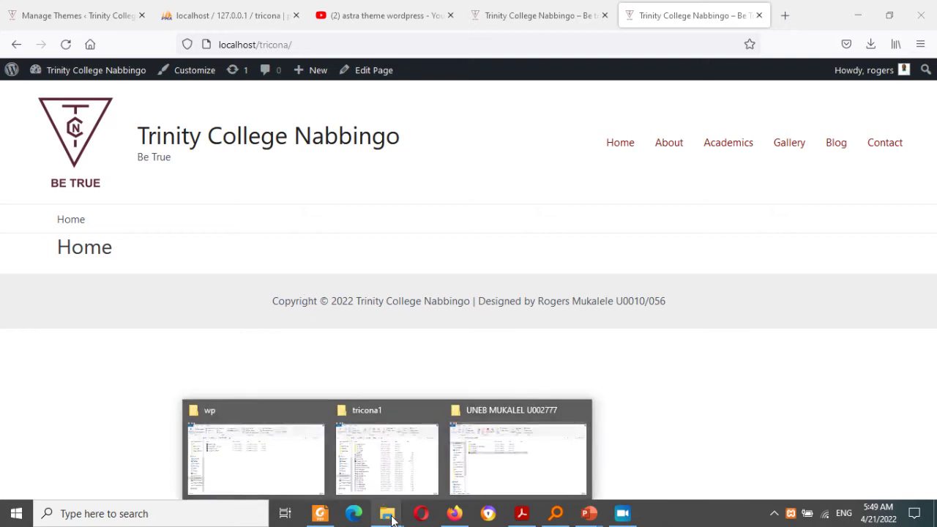
pyautogui.click(410, 452)
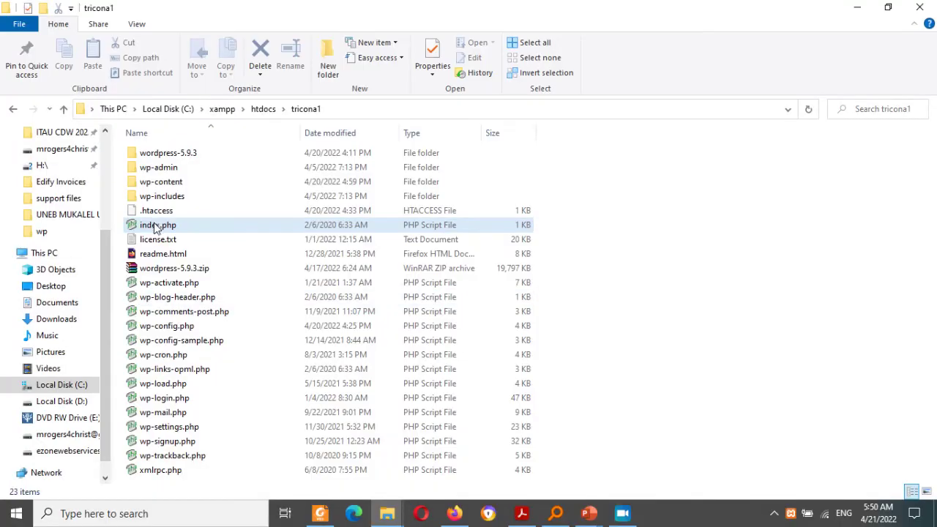
pyautogui.click(61, 385)
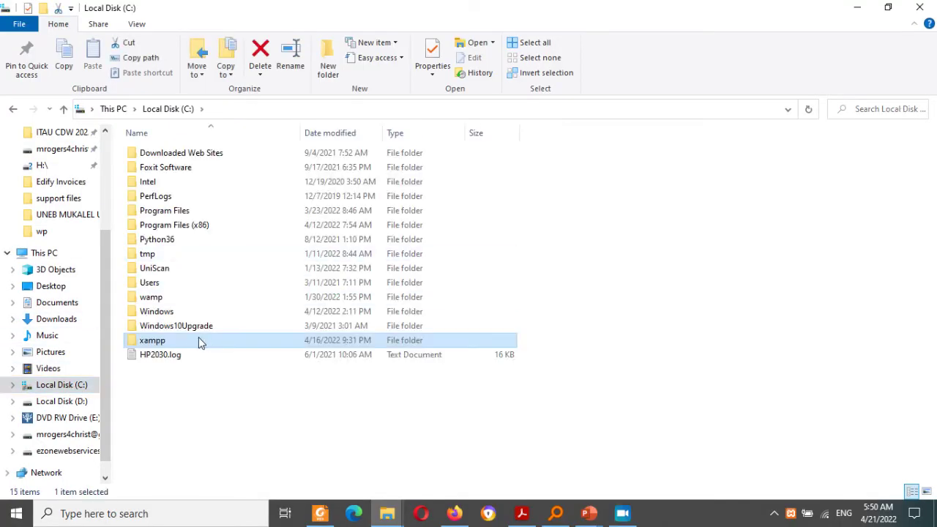
pyautogui.doubleClick(202, 341)
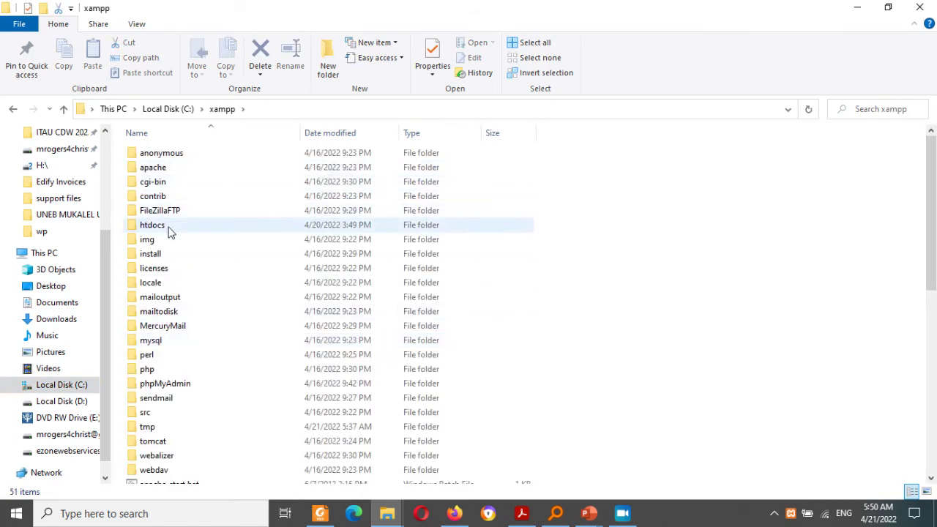
pyautogui.click(169, 230)
pyautogui.doubleClick(169, 230)
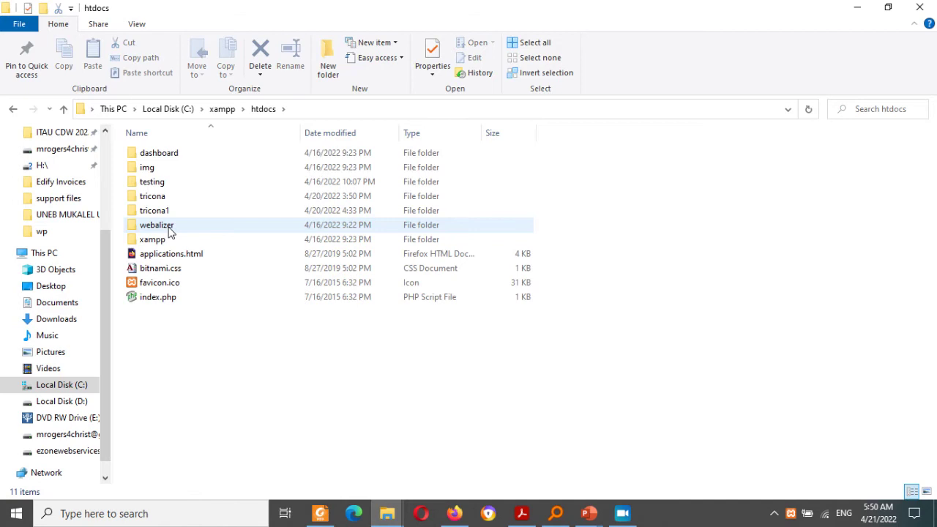
pyautogui.click(159, 199)
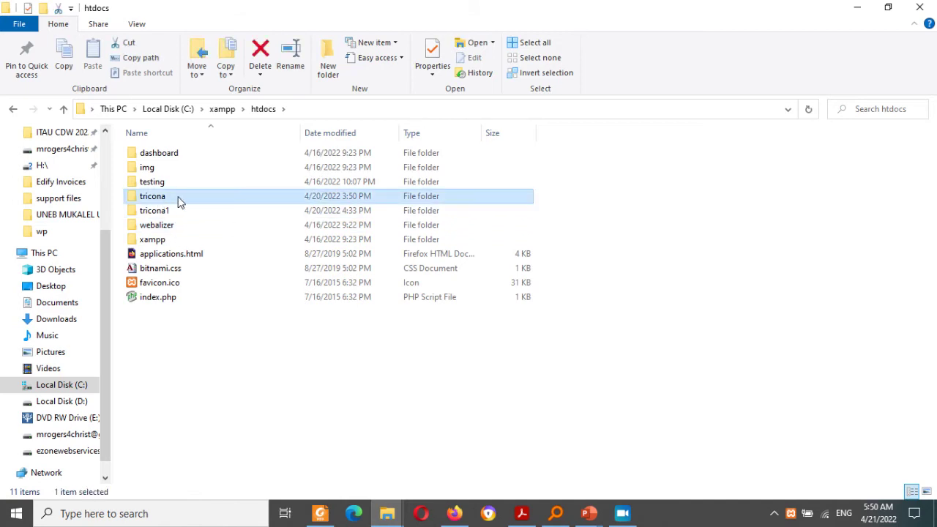
pyautogui.doubleClick(179, 202)
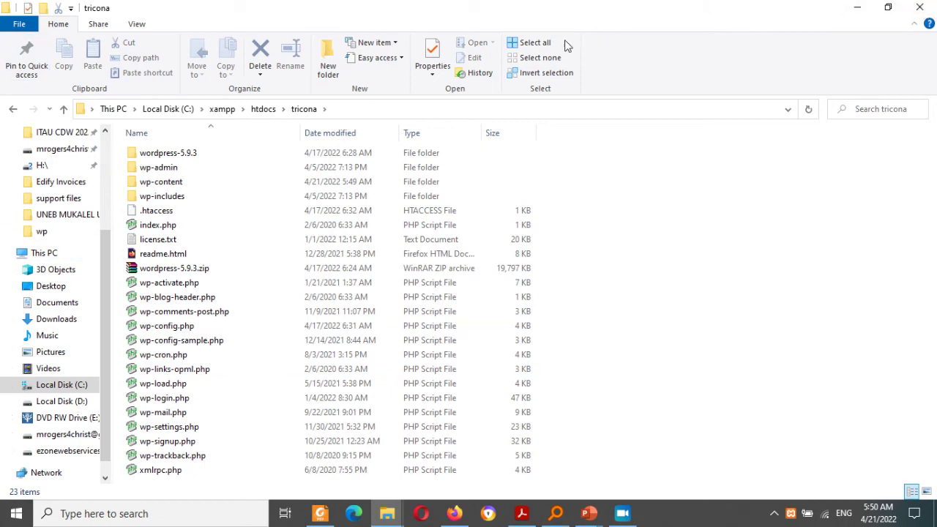
pyautogui.click(857, 9)
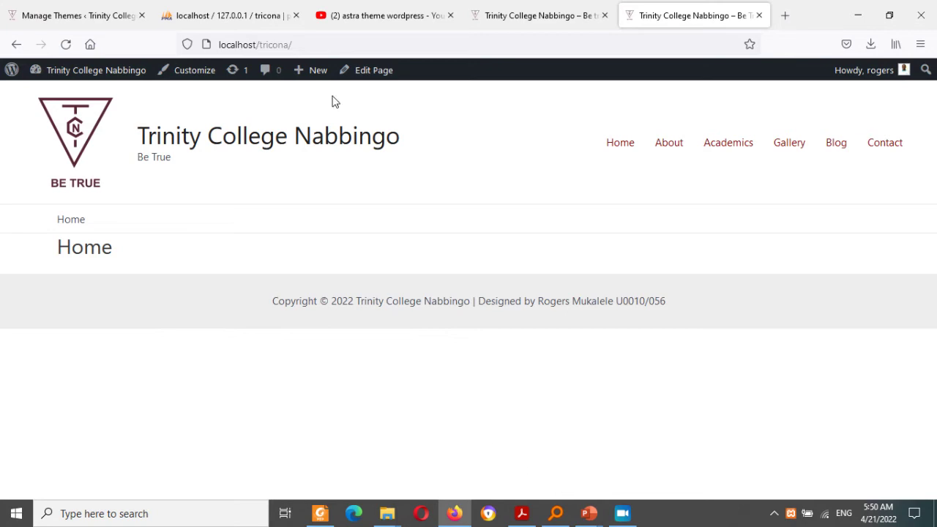
# Step: Go to the tricona site's Home page through its menu link
pyautogui.click(318, 45)
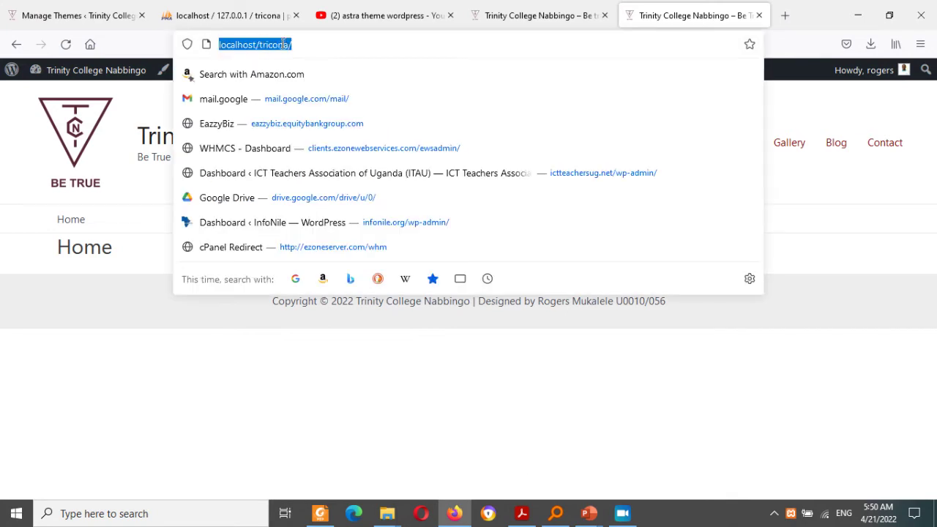
pyautogui.doubleClick(284, 44)
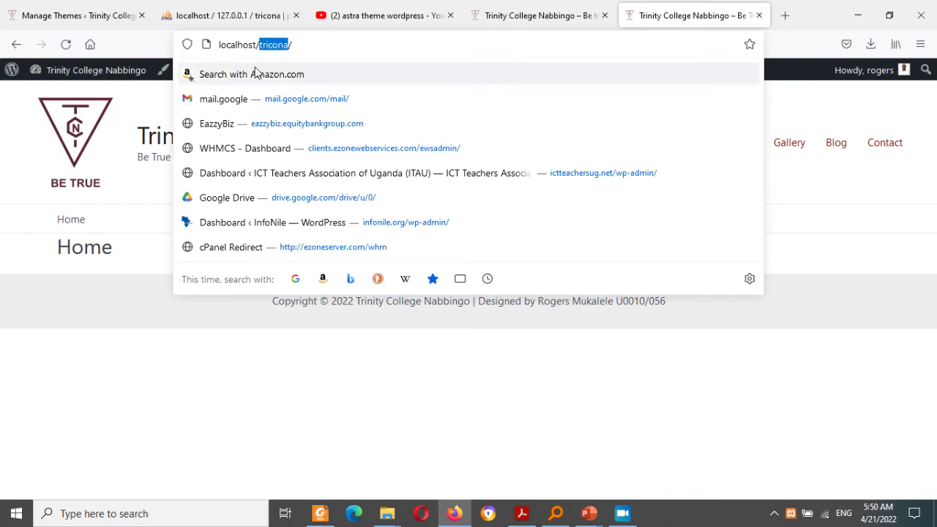
pyautogui.click(128, 308)
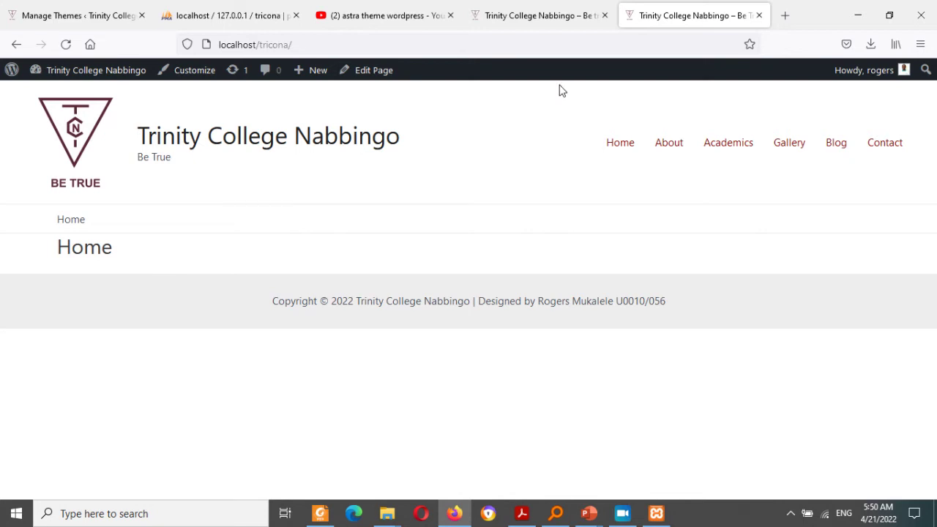
pyautogui.click(622, 147)
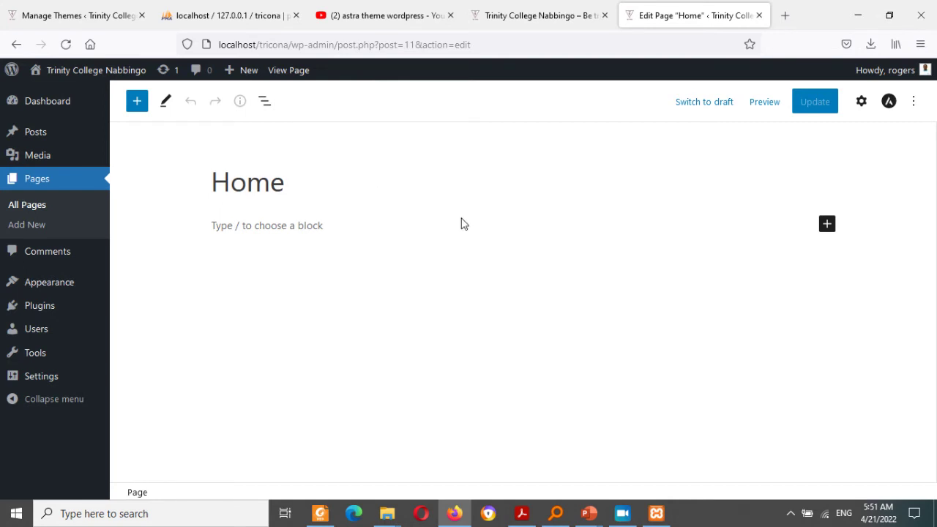
# Step: Add the paragraph 'Welcome to Trinity College Nabbingo' beneath the Home page title
pyautogui.click(405, 225)
pyautogui.write('Welcome to Trinity College')
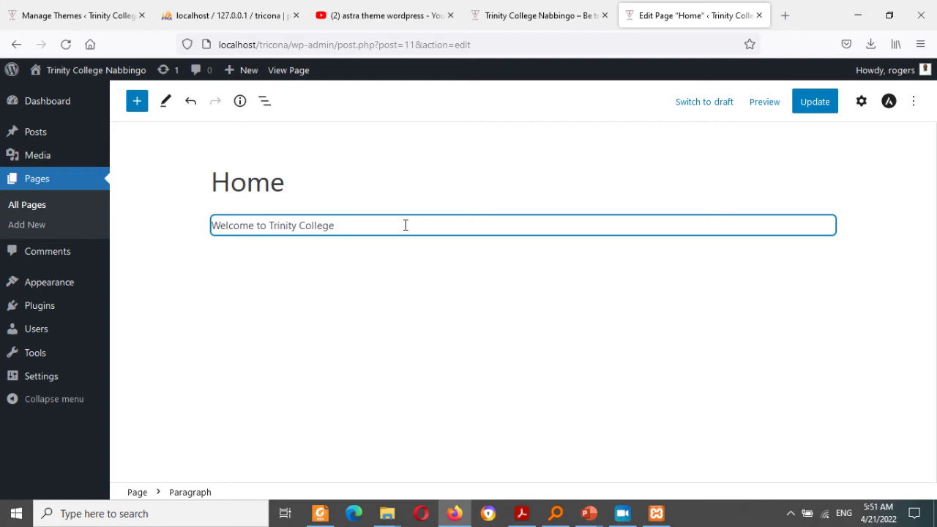
pyautogui.press('F5')
pyautogui.press('Return')
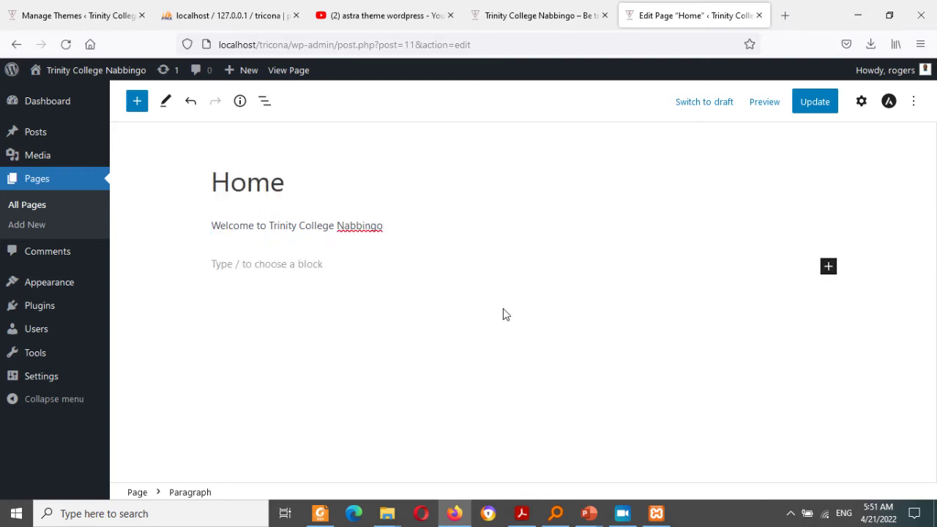
# Step: Open the full block library sidebar from the block inserter
pyautogui.click(828, 267)
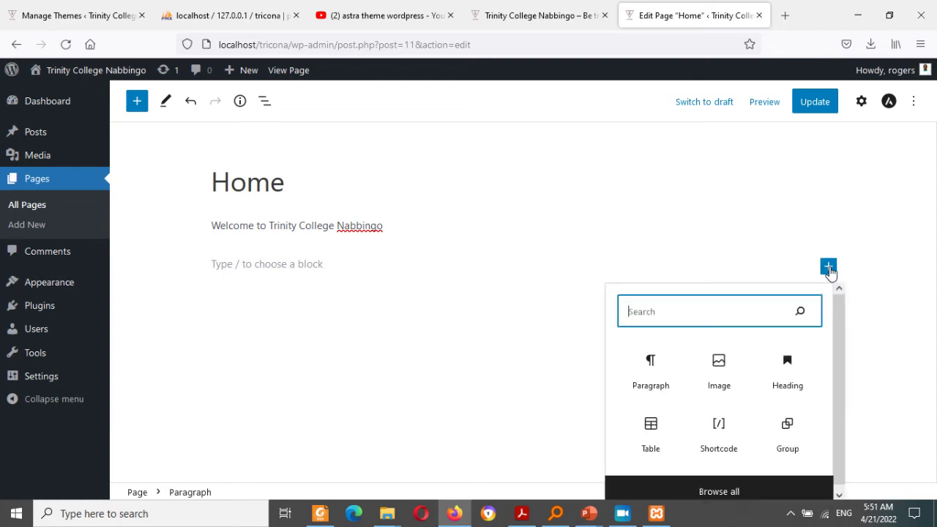
pyautogui.moveTo(836, 323); pyautogui.dragTo(833, 399)
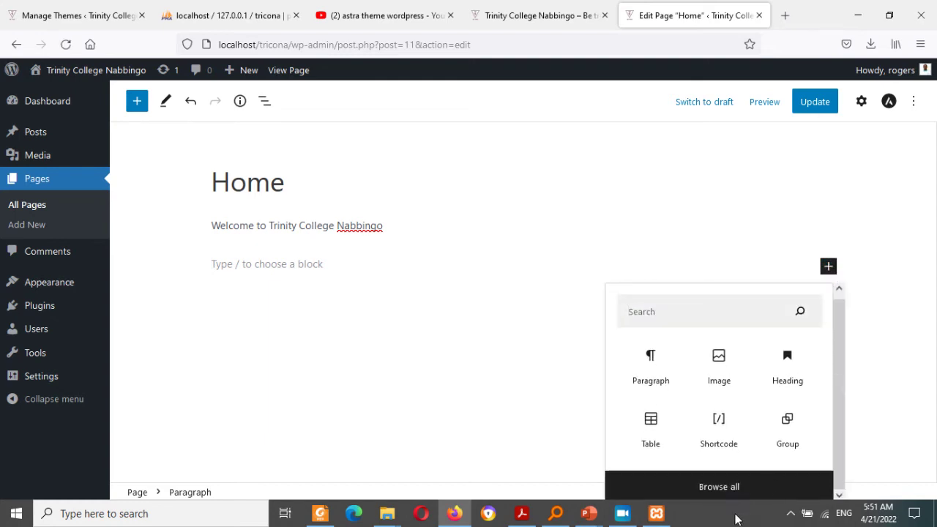
pyautogui.click(732, 489)
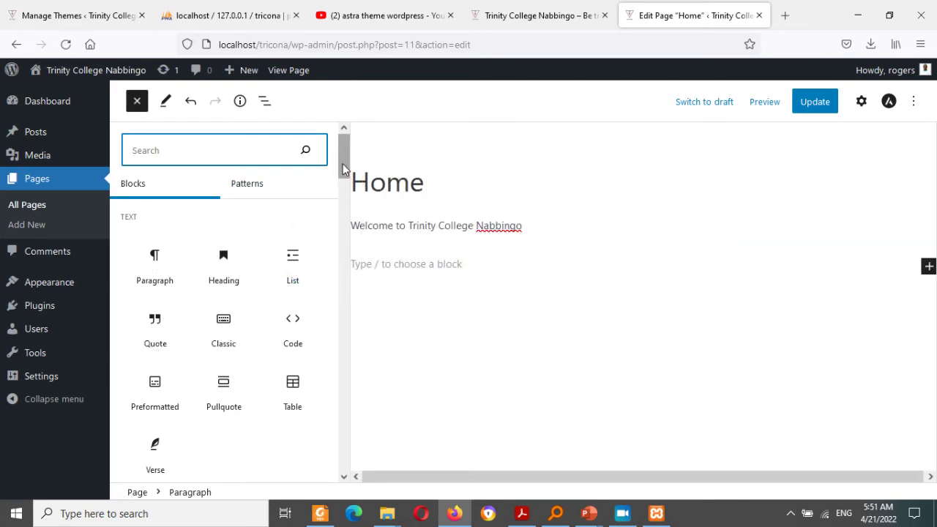
# Step: Insert the 'Large header with left-aligned text' forest pattern from the Patterns list
pyautogui.moveTo(344, 165); pyautogui.dragTo(319, 100)
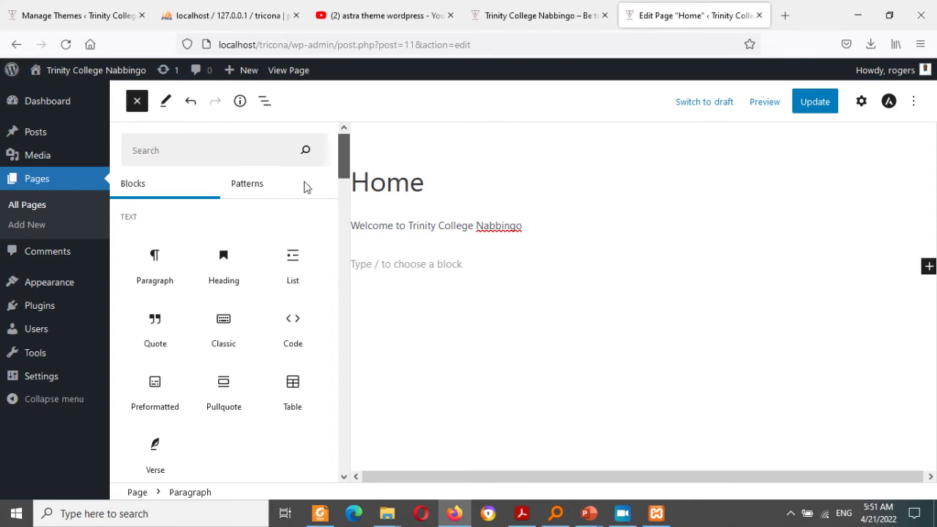
pyautogui.scroll(-15, 290, 303)
pyautogui.scroll(15, 281, 349)
pyautogui.click(245, 185)
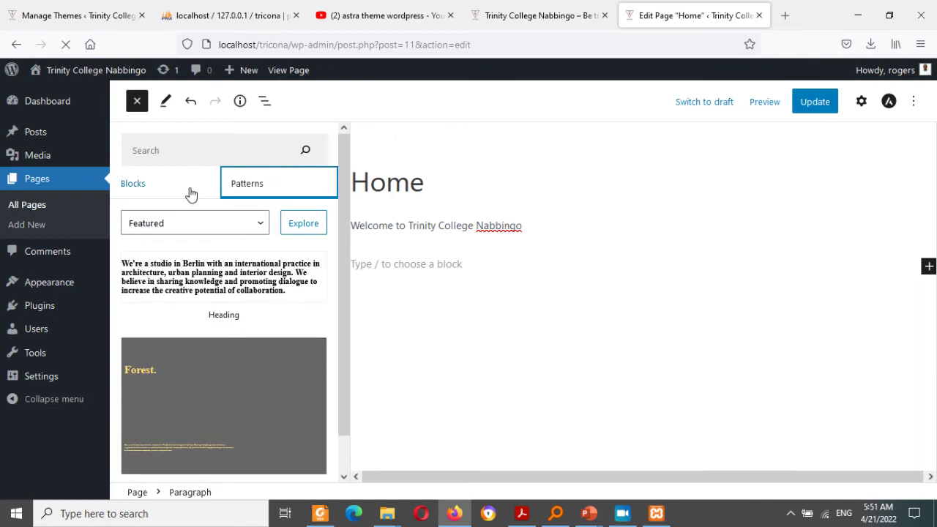
pyautogui.moveTo(346, 221); pyautogui.dragTo(248, 261)
pyautogui.click(316, 279)
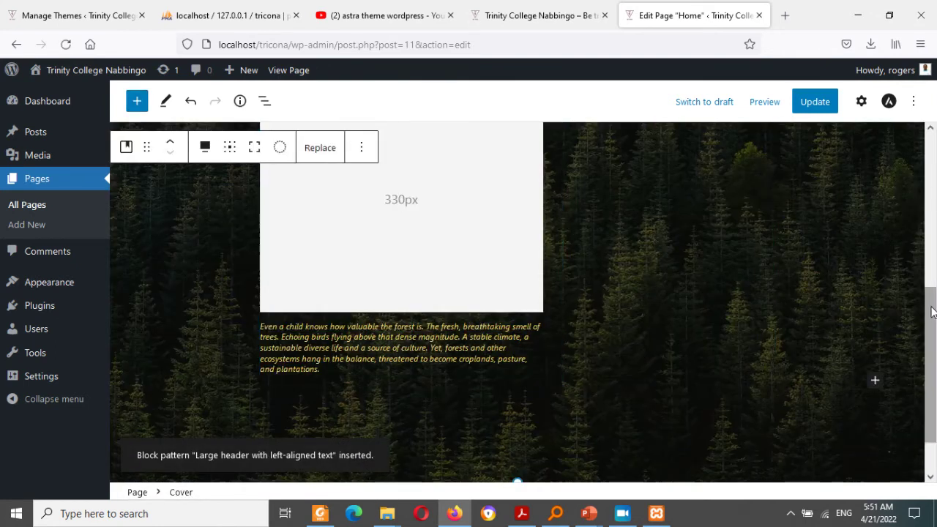
# Step: In the cover block's settings, drag its focal point toward the upper left
pyautogui.moveTo(929, 329); pyautogui.dragTo(931, 285)
pyautogui.moveTo(935, 249); pyautogui.dragTo(934, 245)
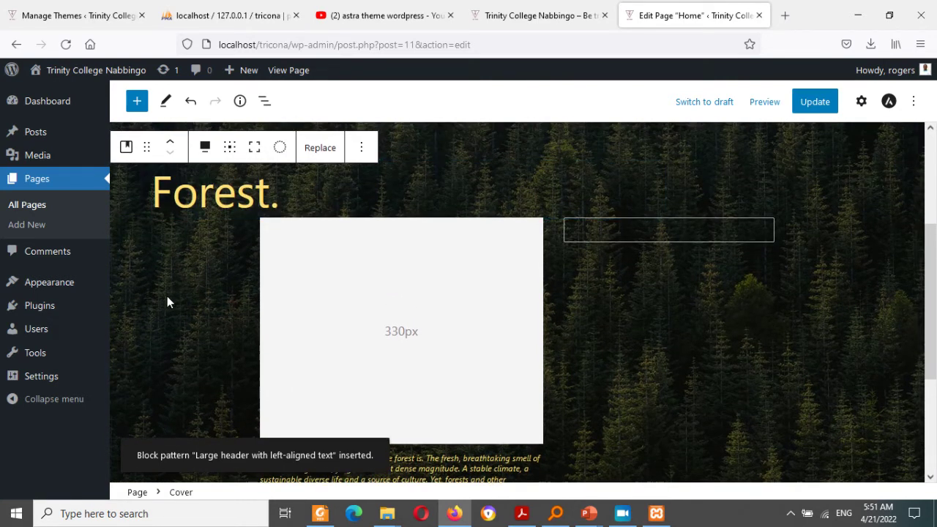
pyautogui.click(862, 102)
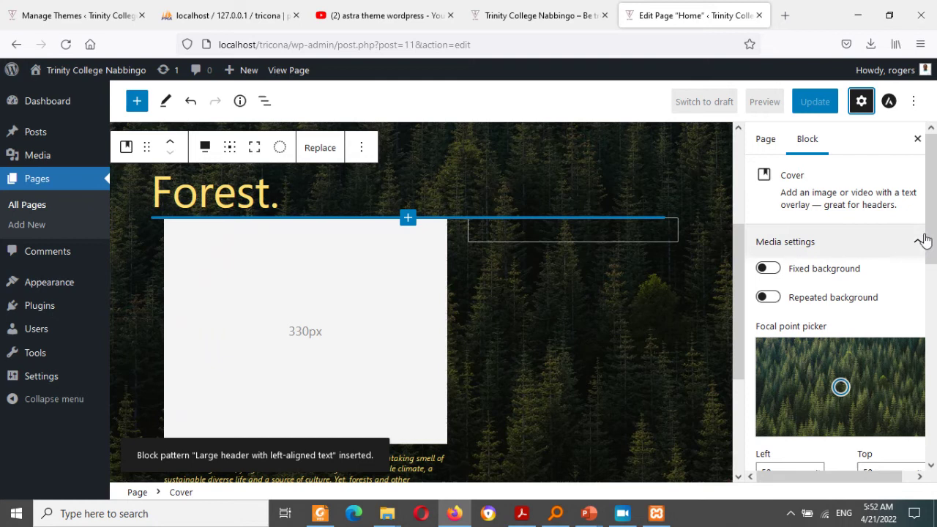
pyautogui.moveTo(933, 238)
pyautogui.mouseDown()
pyautogui.moveTo(935, 424)
pyautogui.moveTo(934, 238)
pyautogui.mouseUp()
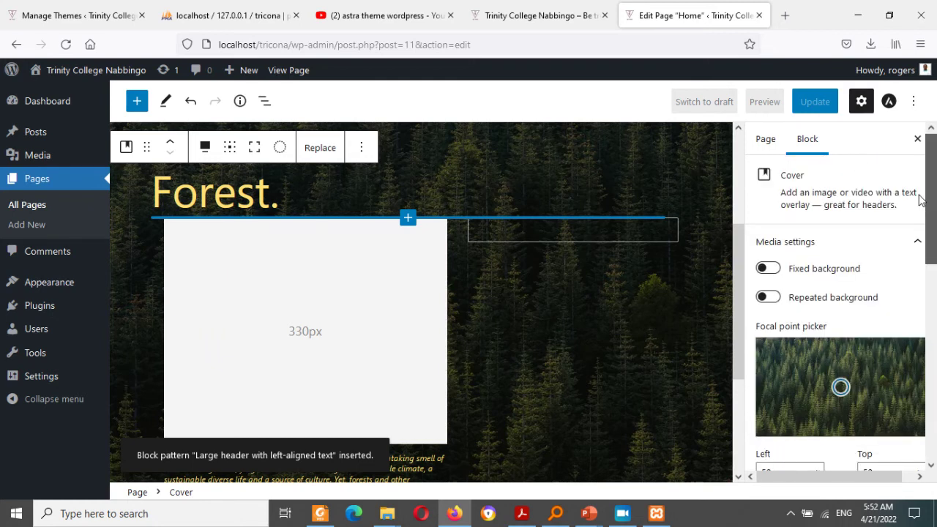
pyautogui.click(800, 352)
pyautogui.moveTo(791, 475)
pyautogui.mouseDown()
pyautogui.moveTo(899, 465)
pyautogui.moveTo(702, 434)
pyautogui.mouseUp()
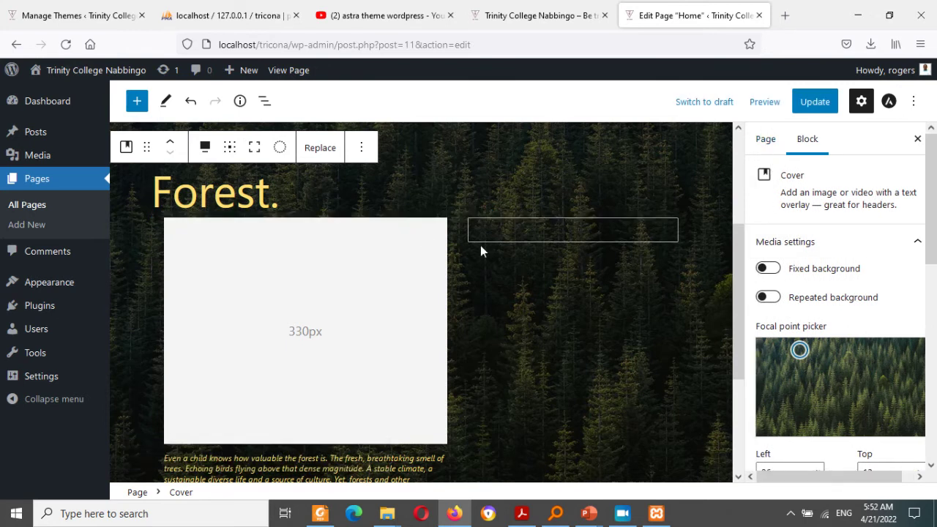
pyautogui.click(316, 156)
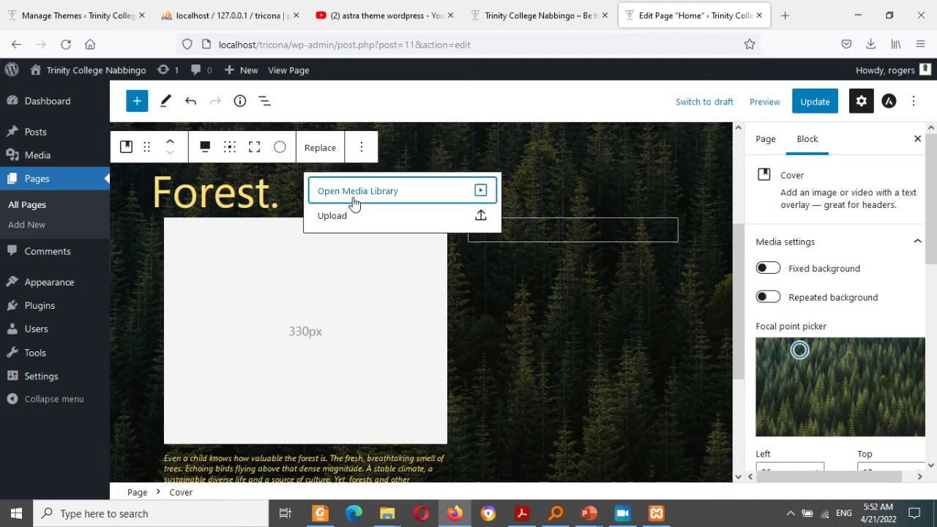
# Step: Upload the TRICONA-in-pictures-26 classroom photo to the media library
pyautogui.click(354, 192)
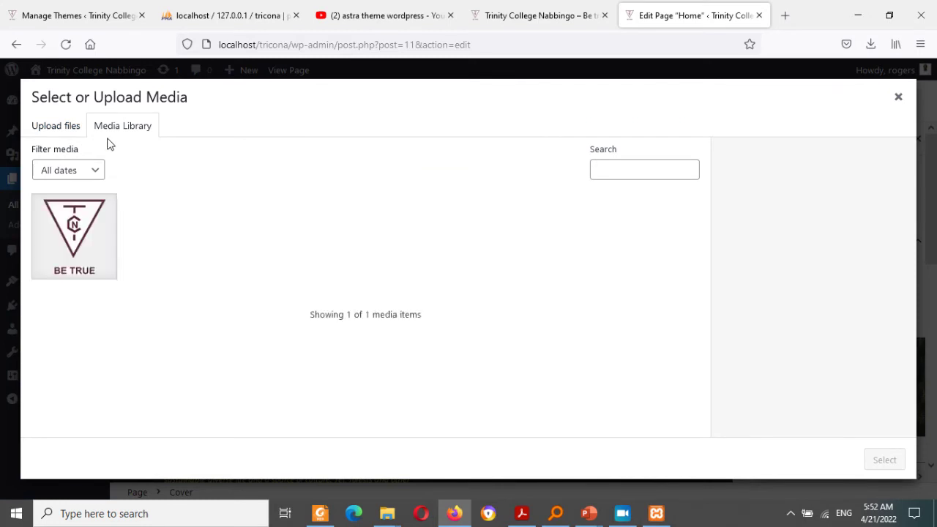
pyautogui.click(67, 128)
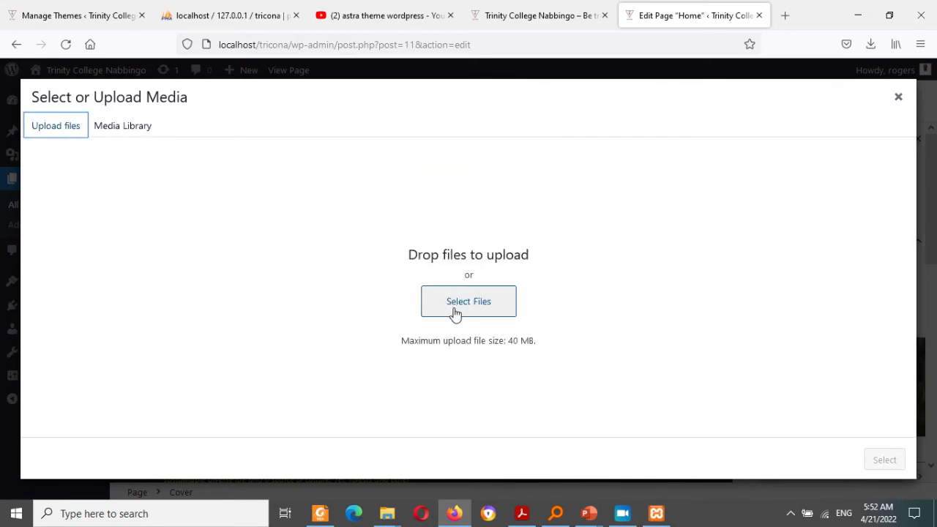
pyautogui.click(526, 320)
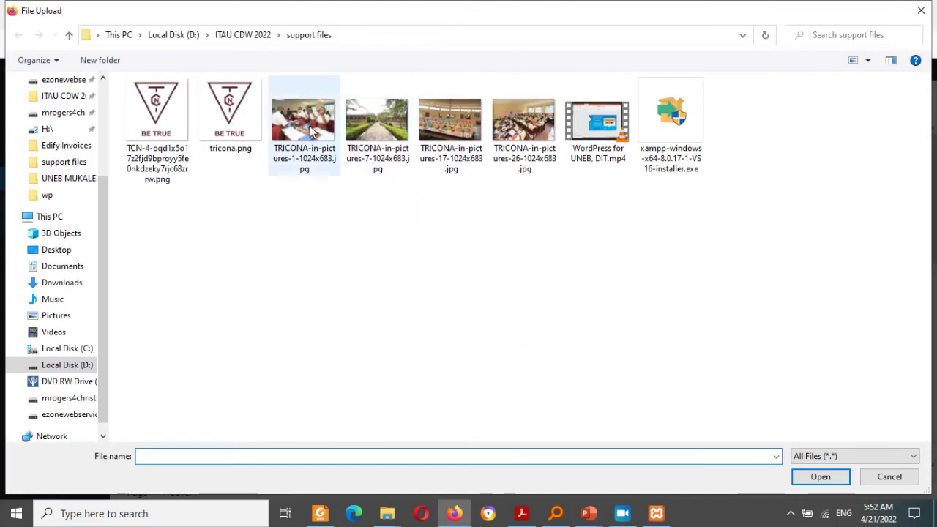
pyautogui.click(524, 121)
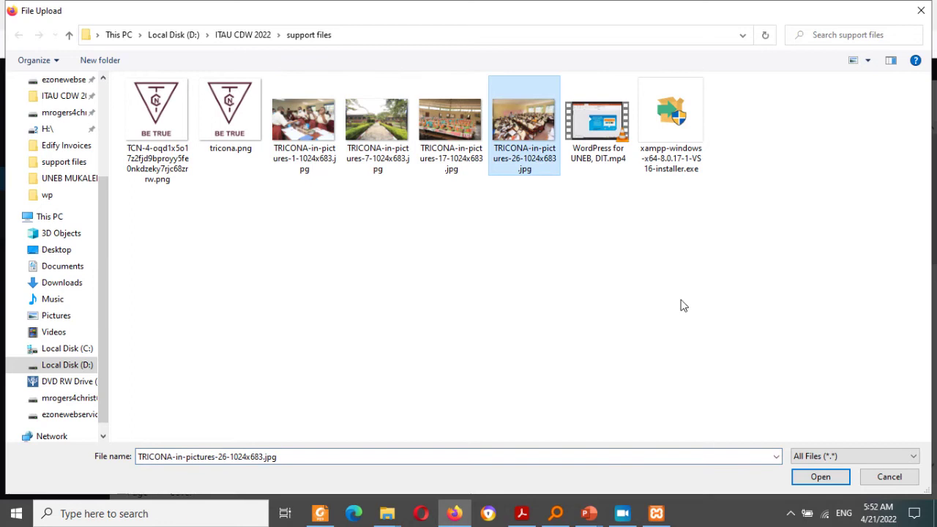
pyautogui.click(811, 477)
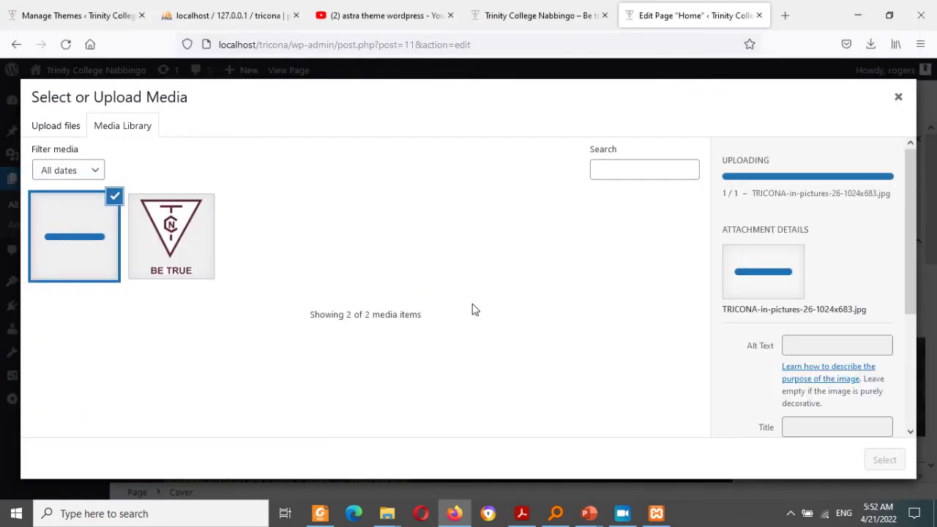
# Step: Upload TRICONA-in-pictures-7 and make the walkway photo the cover's background
pyautogui.click(70, 133)
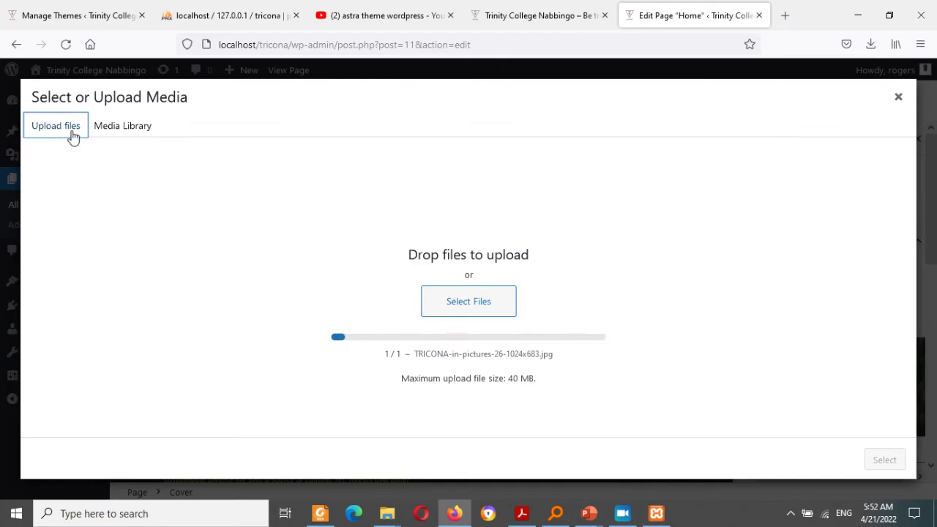
pyautogui.click(460, 302)
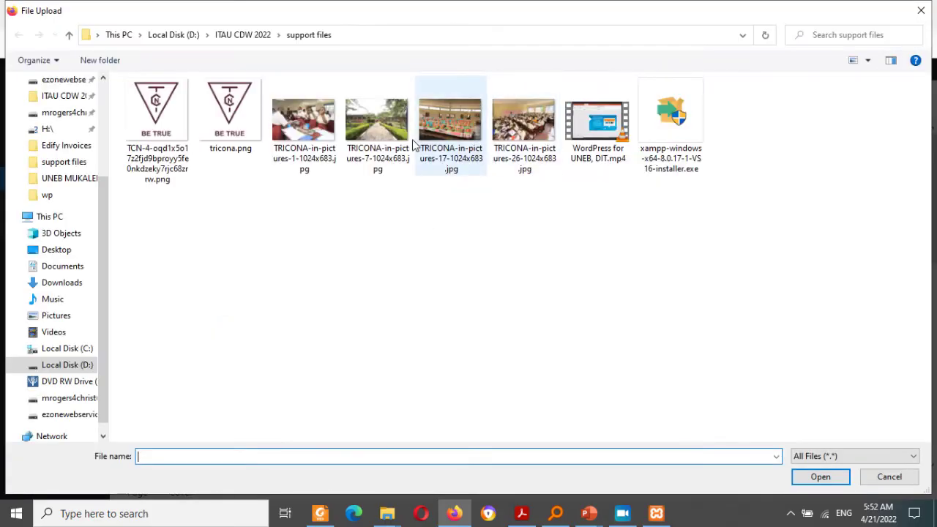
pyautogui.click(377, 120)
pyautogui.click(821, 476)
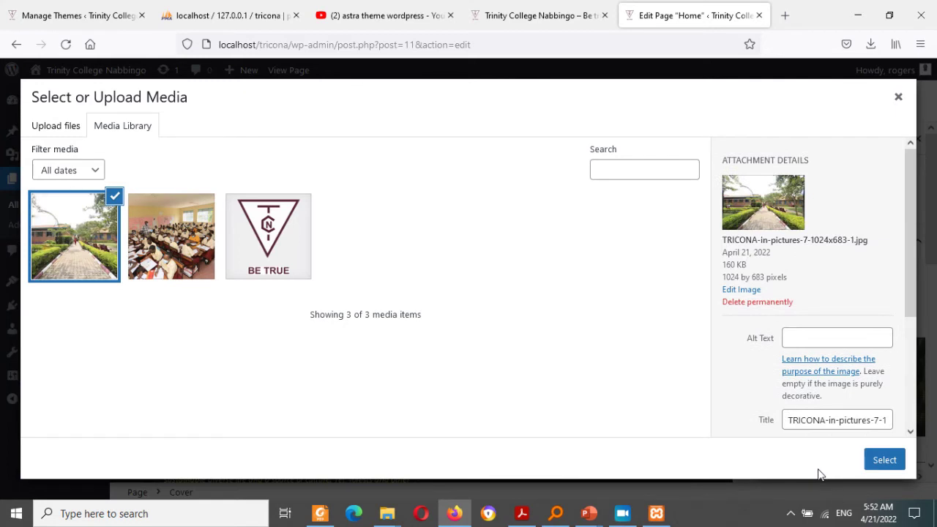
pyautogui.click(884, 459)
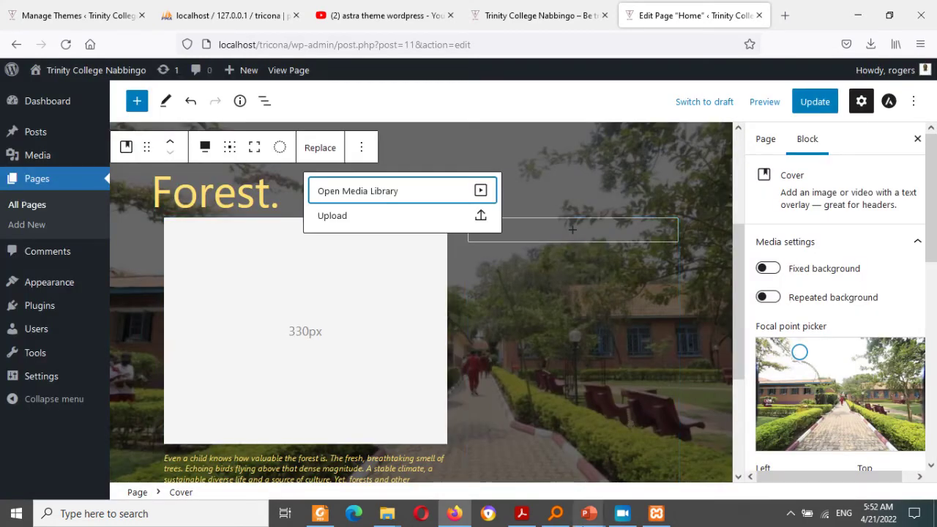
pyautogui.click(555, 513)
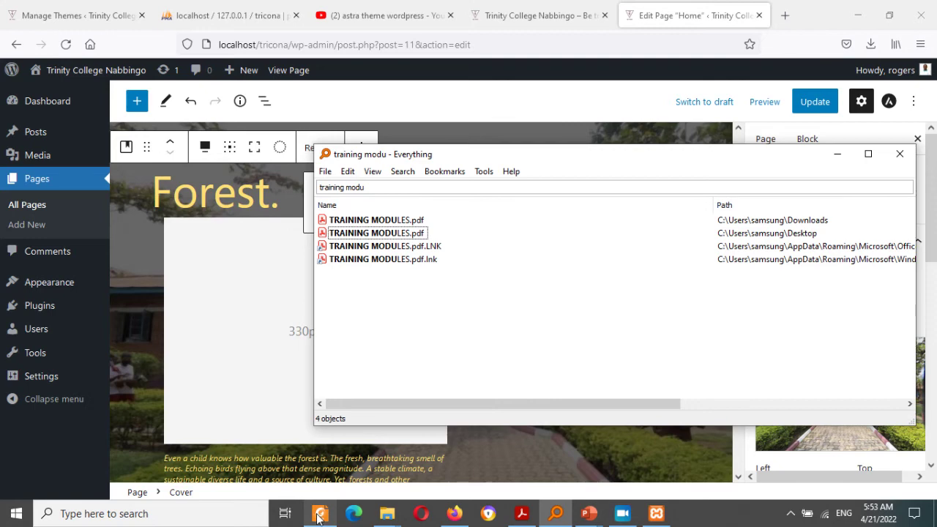
# Step: Switch to TRAINING MODULES.pdf and highlight part of the Gather client Data heading
pyautogui.moveTo(318, 517)
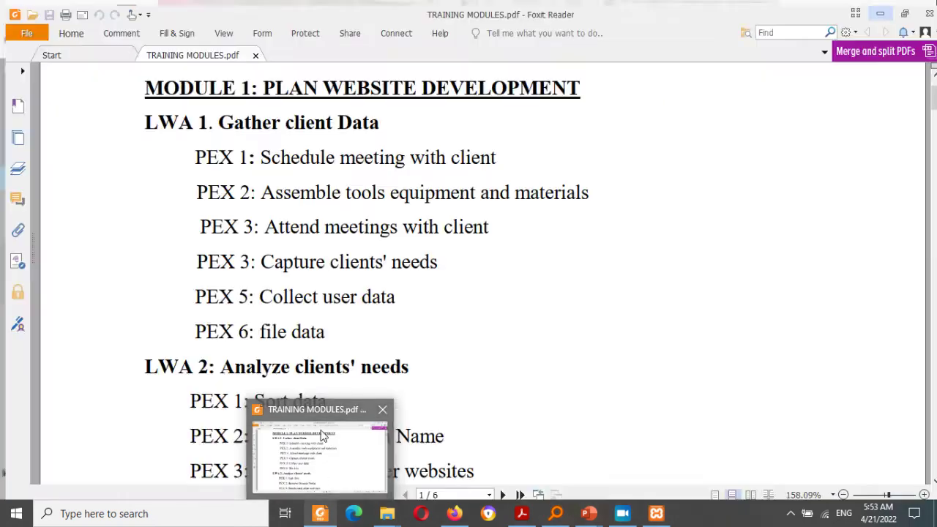
pyautogui.click(321, 438)
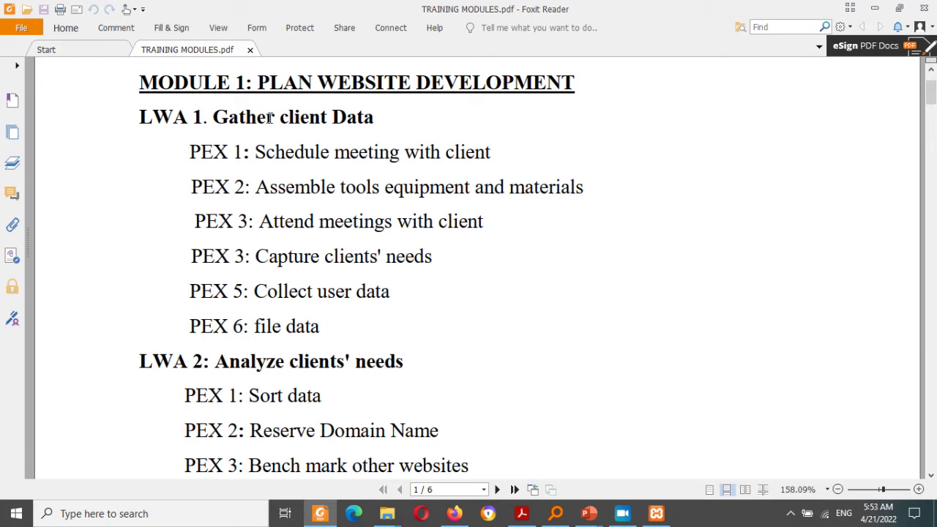
pyautogui.moveTo(268, 115); pyautogui.dragTo(357, 117)
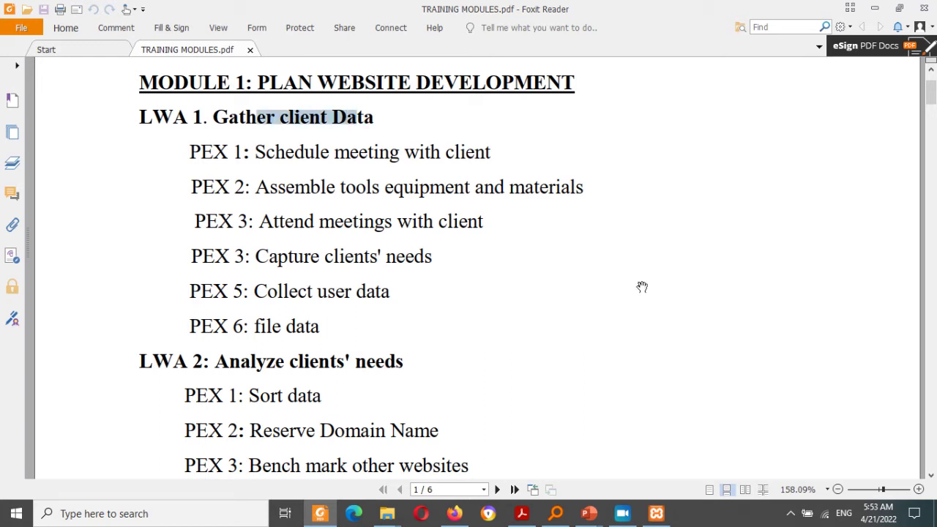
pyautogui.moveTo(930, 100); pyautogui.dragTo(931, 185)
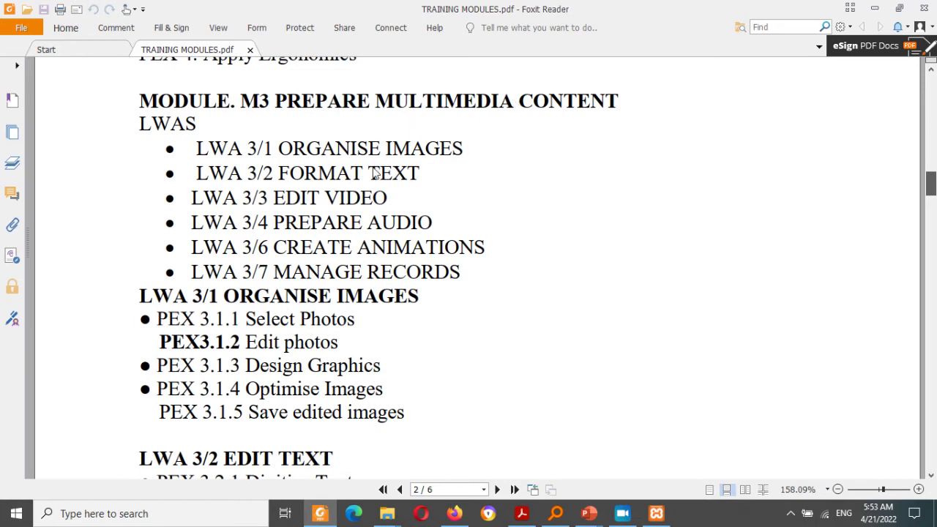
pyautogui.moveTo(931, 185); pyautogui.dragTo(903, 250)
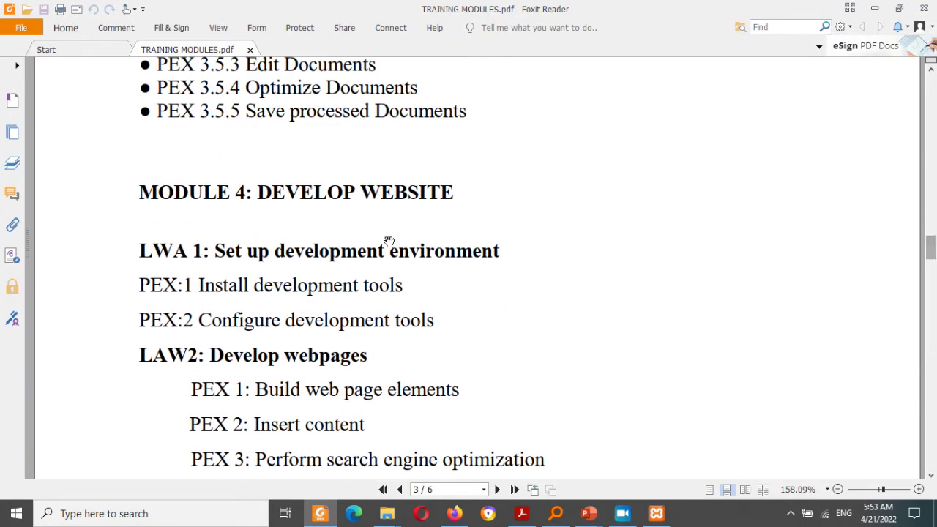
# Step: Scroll through the PDF's last pages up to page 6, then minimize Foxit Reader
pyautogui.scroll(10, 526, 109)
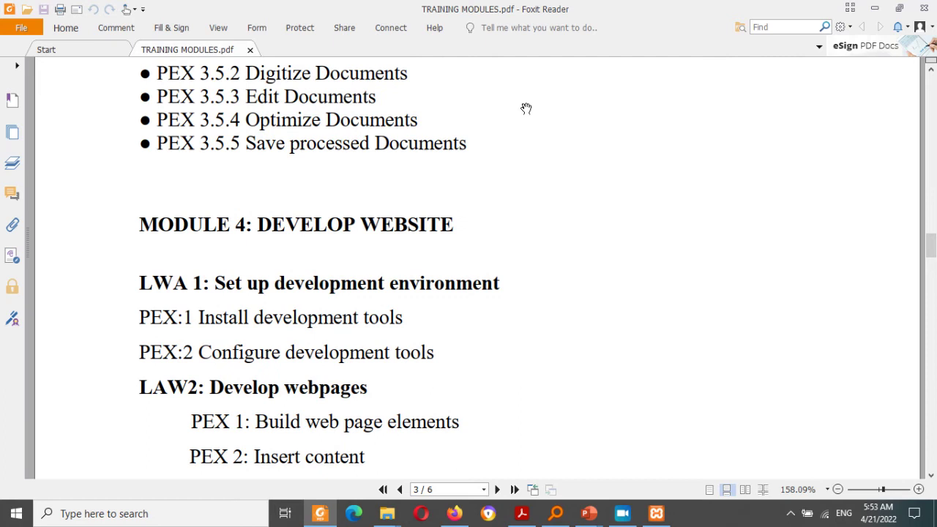
pyautogui.scroll(9, 525, 109)
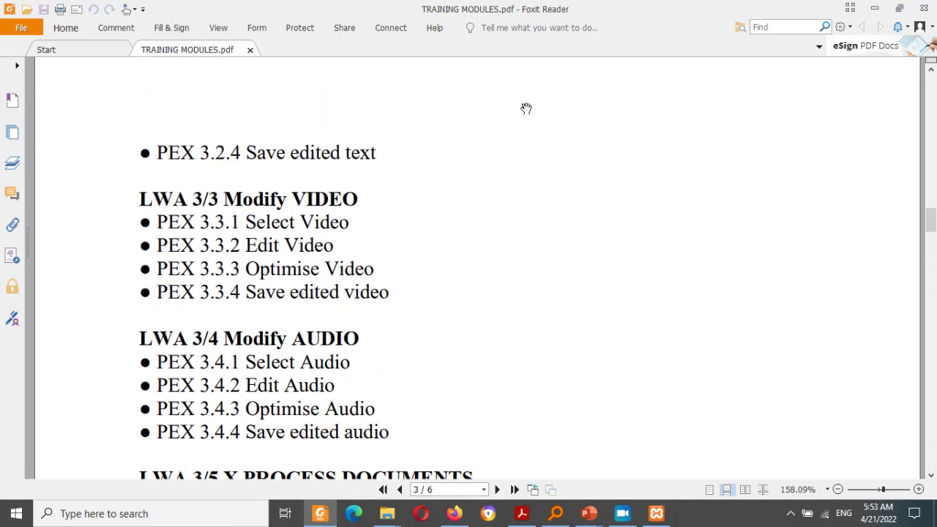
pyautogui.scroll(1, 525, 108)
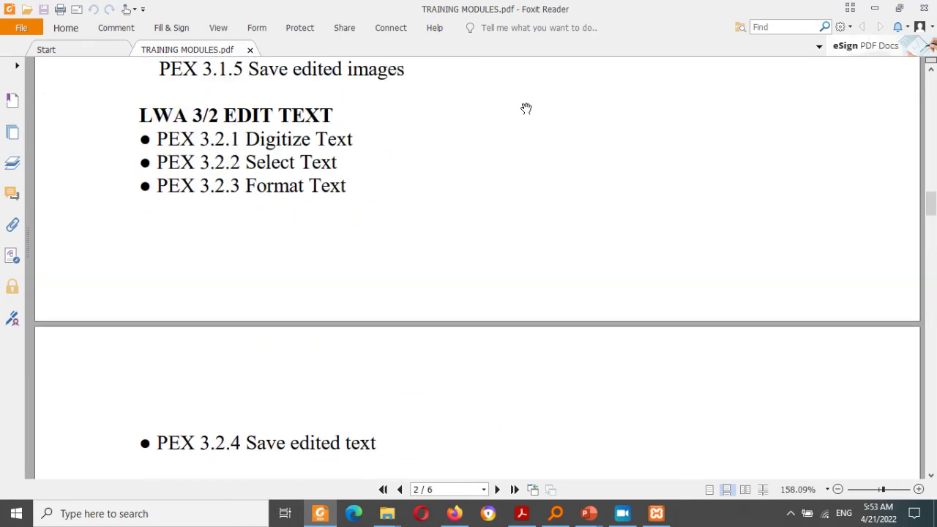
pyautogui.scroll(-20, 526, 108)
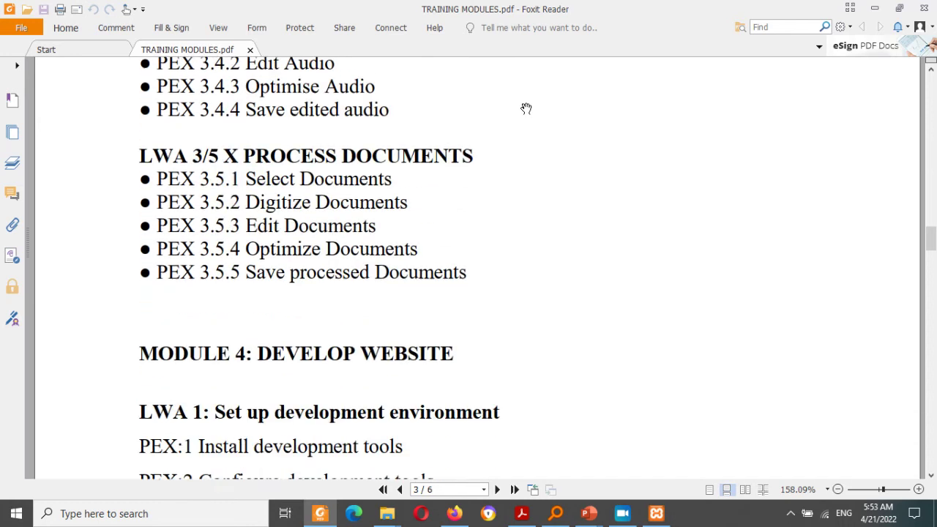
pyautogui.scroll(-20, 525, 109)
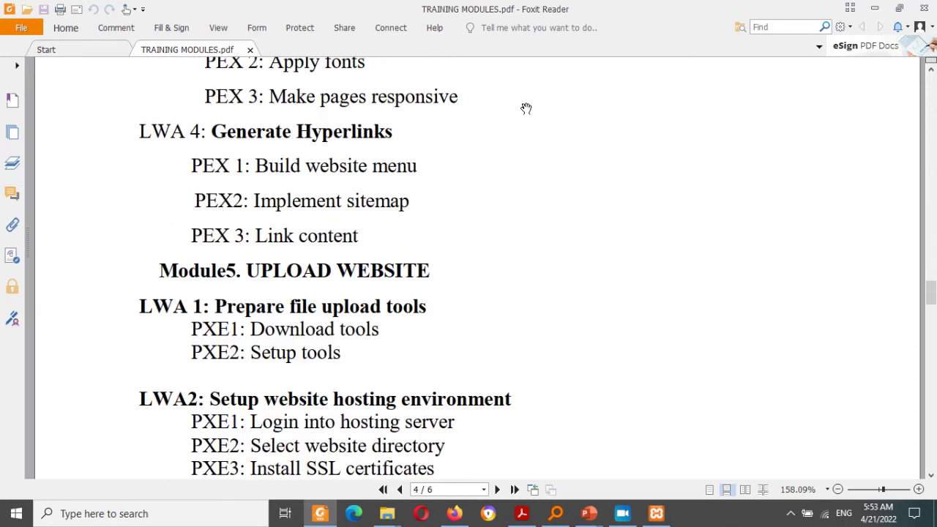
pyautogui.scroll(-11, 526, 108)
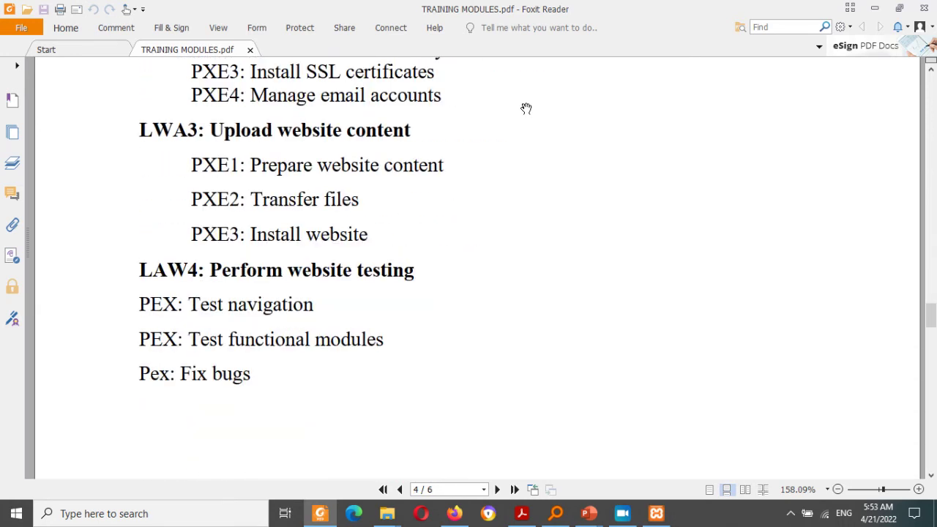
pyautogui.scroll(-19, 525, 108)
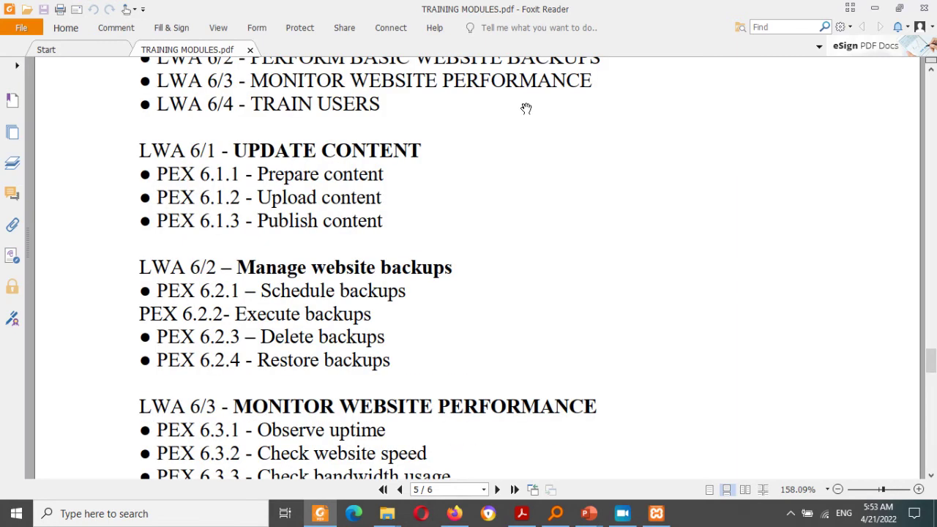
pyautogui.scroll(-11, 526, 108)
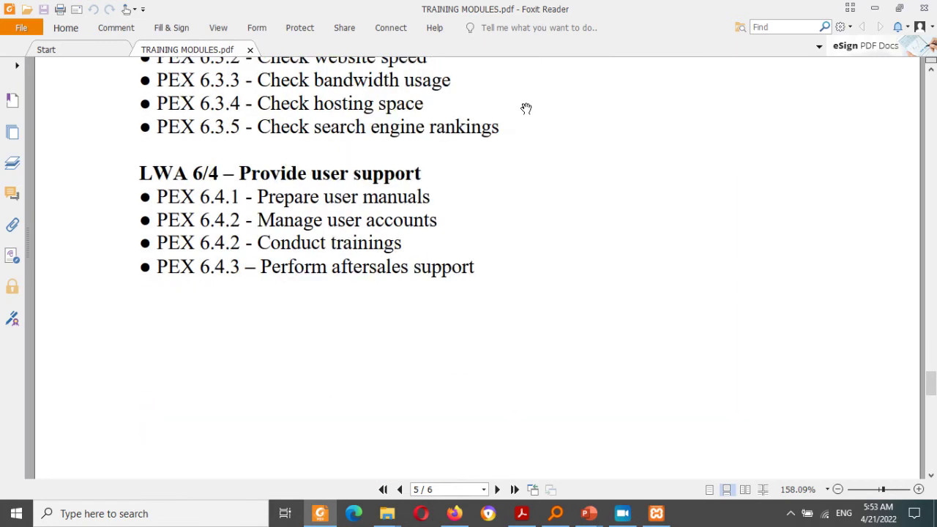
pyautogui.scroll(11, 526, 108)
pyautogui.scroll(-20, 526, 108)
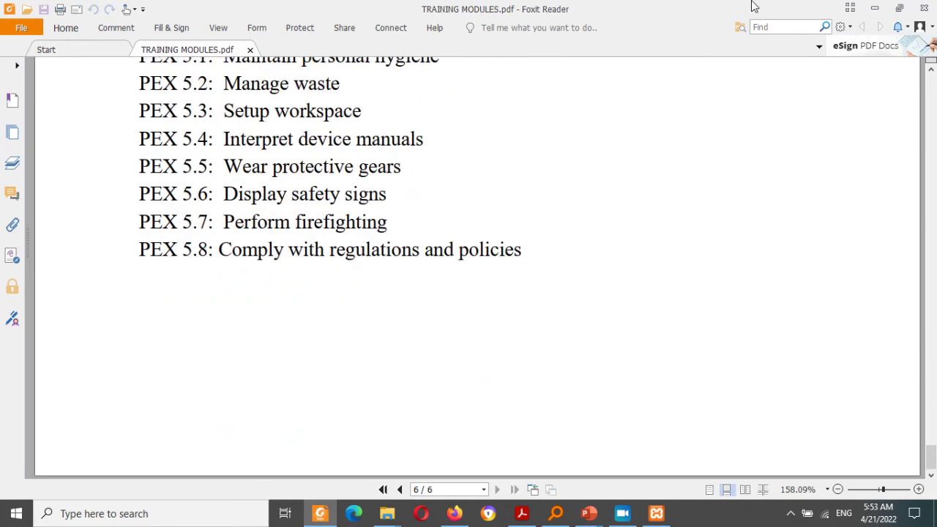
pyautogui.scroll(11, 753, 198)
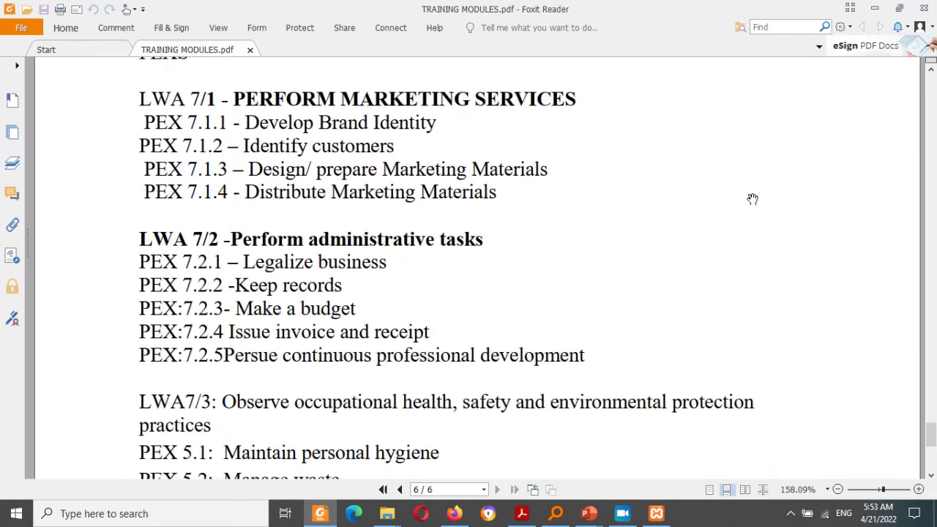
pyautogui.scroll(11, 752, 198)
pyautogui.scroll(-20, 753, 198)
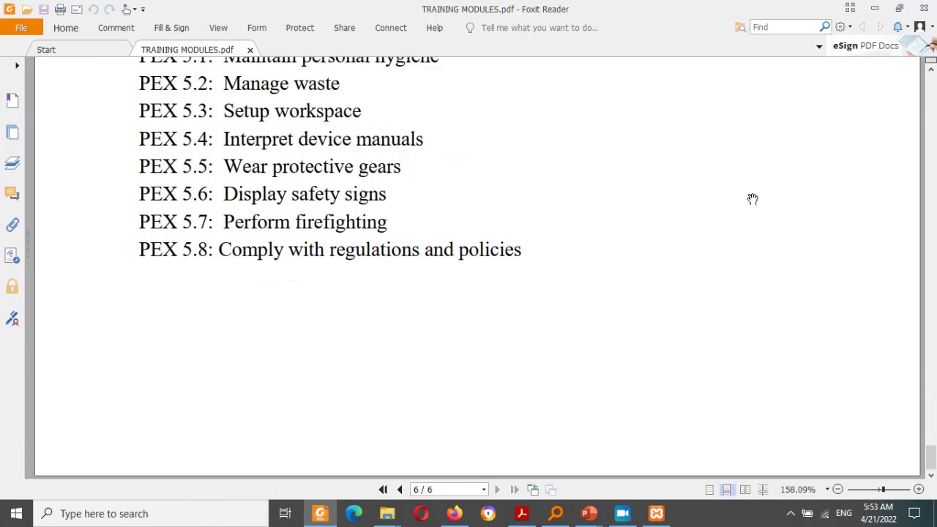
pyautogui.click(874, 9)
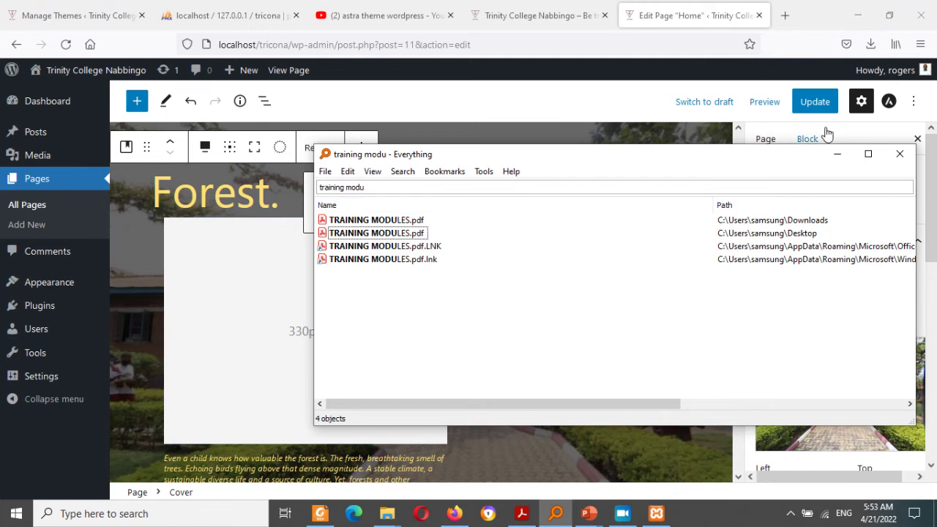
# Step: Replace the cover heading 'Forest.' with 'Welcome to TRICONA', correcting the typo
pyautogui.click(837, 154)
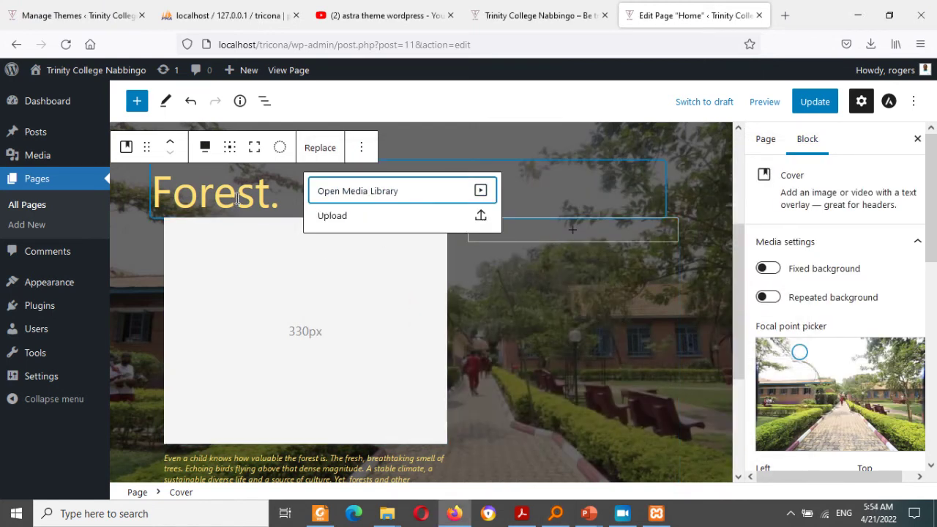
pyautogui.click(287, 195)
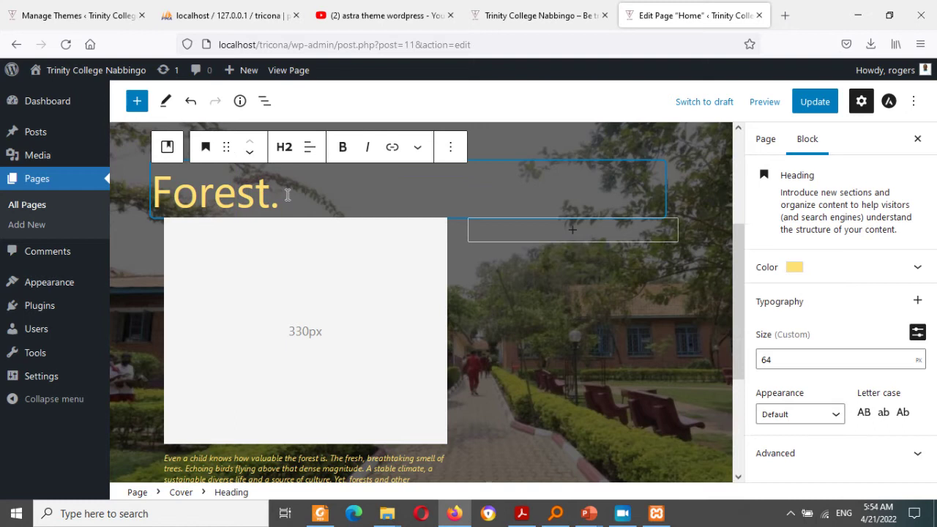
pyautogui.moveTo(287, 194); pyautogui.dragTo(152, 193)
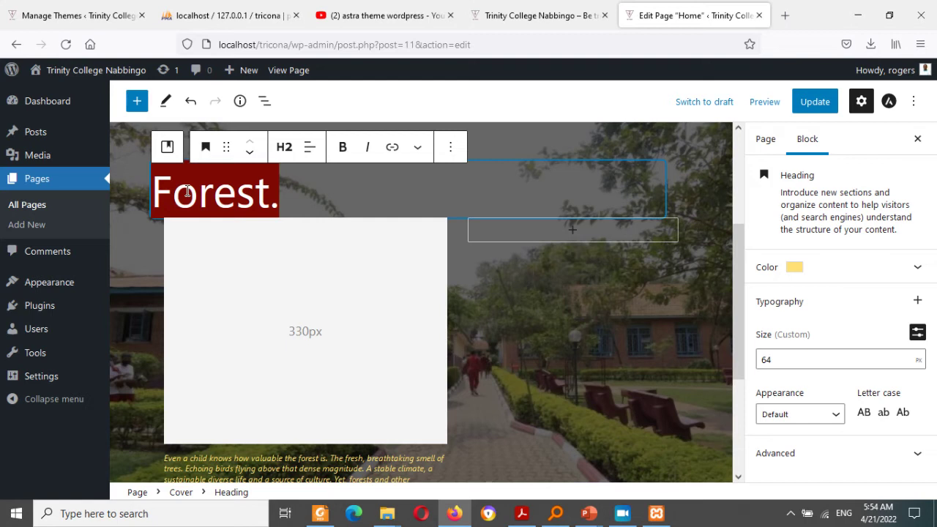
pyautogui.write('Wel')
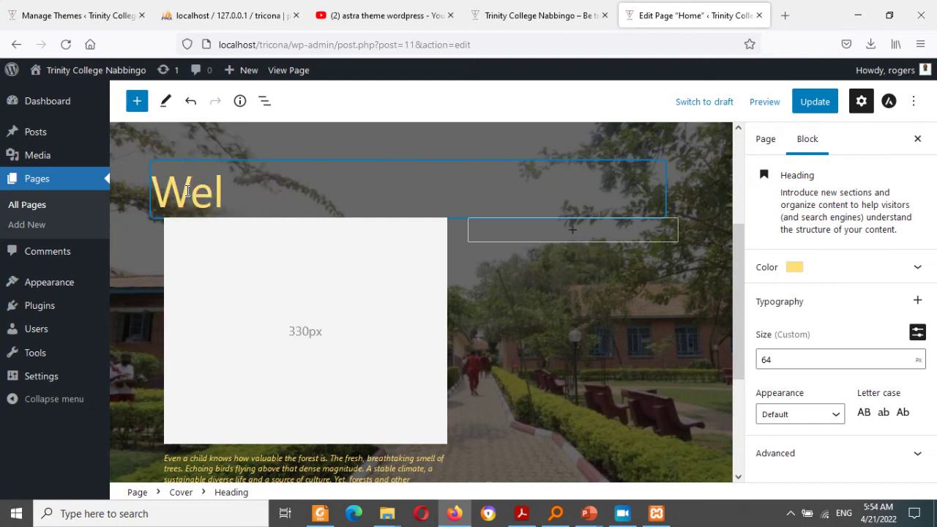
pyautogui.write('come to')
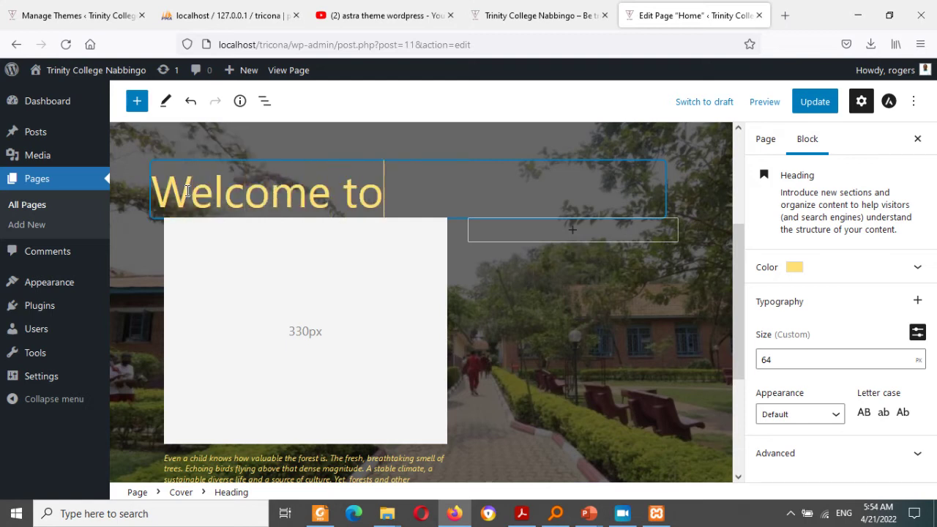
pyautogui.write(' Trinoty')
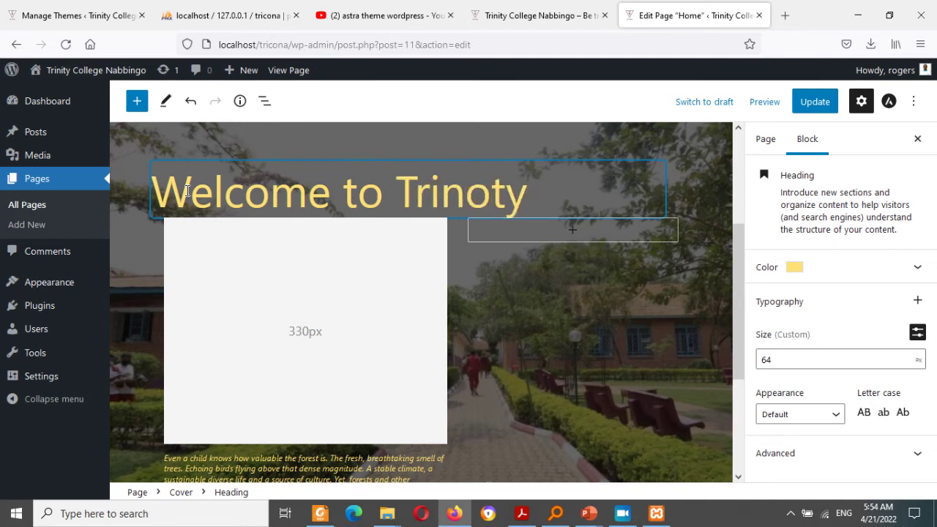
pyautogui.press('BackSpace')
pyautogui.press('BackSpace')
pyautogui.press('BackSpace')
pyautogui.press('BackSpace')
pyautogui.press('BackSpace')
pyautogui.press('BackSpace')
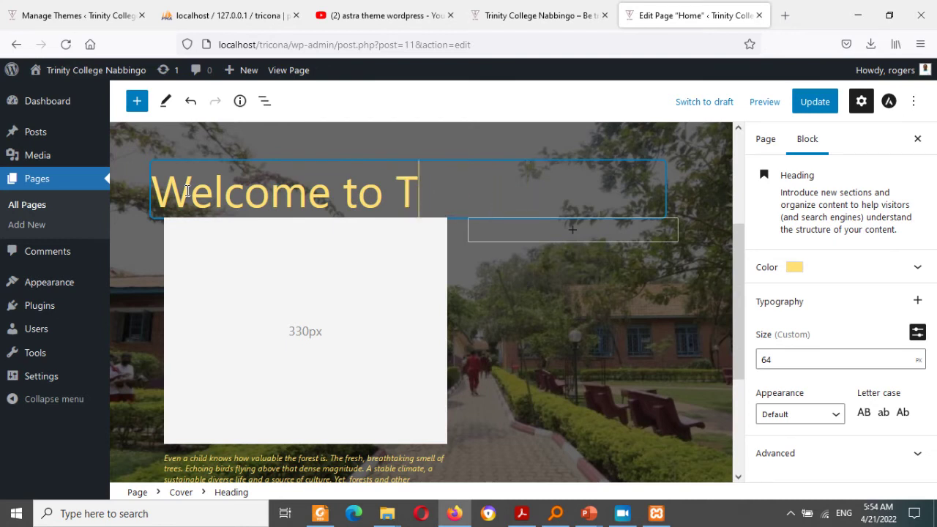
pyautogui.write('RICONA')
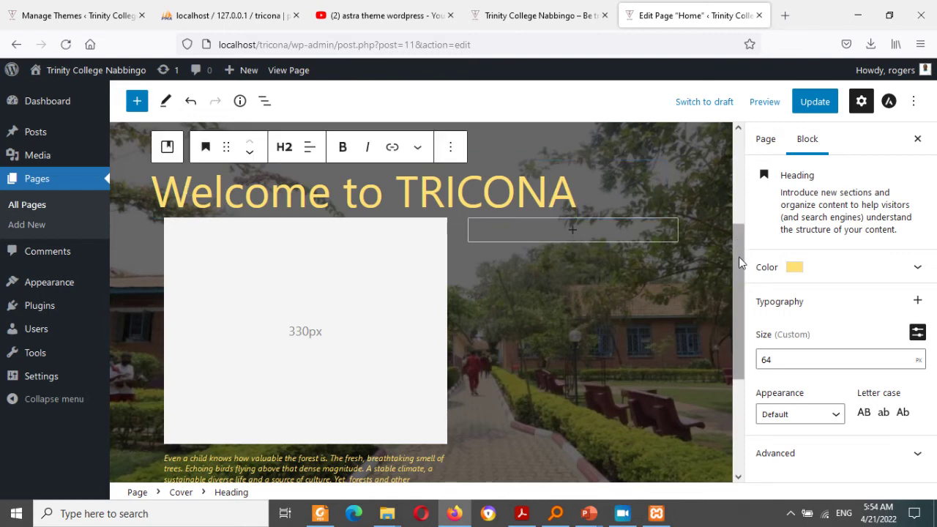
# Step: Inspect the cover's 330px spacer block and its paragraph text below the heading
pyautogui.moveTo(737, 266)
pyautogui.mouseDown()
pyautogui.moveTo(743, 299)
pyautogui.moveTo(740, 272)
pyautogui.mouseUp()
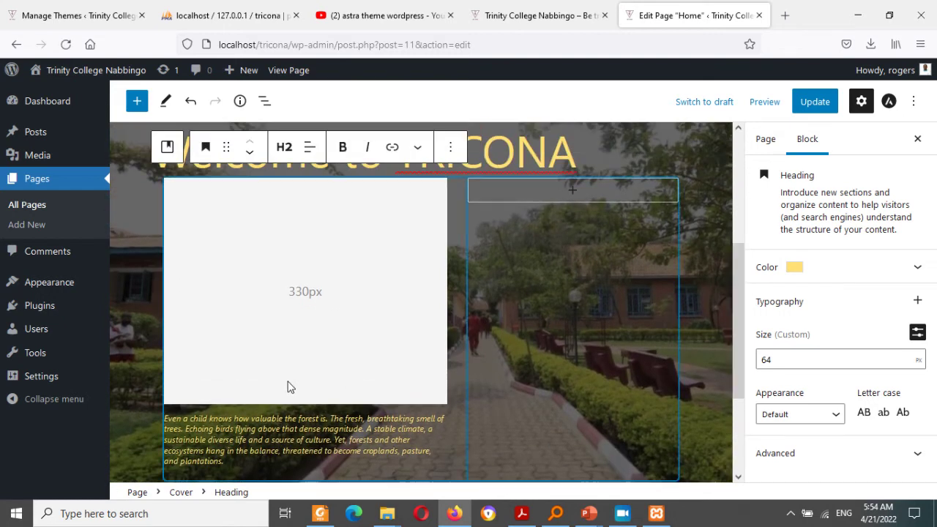
pyautogui.click(305, 284)
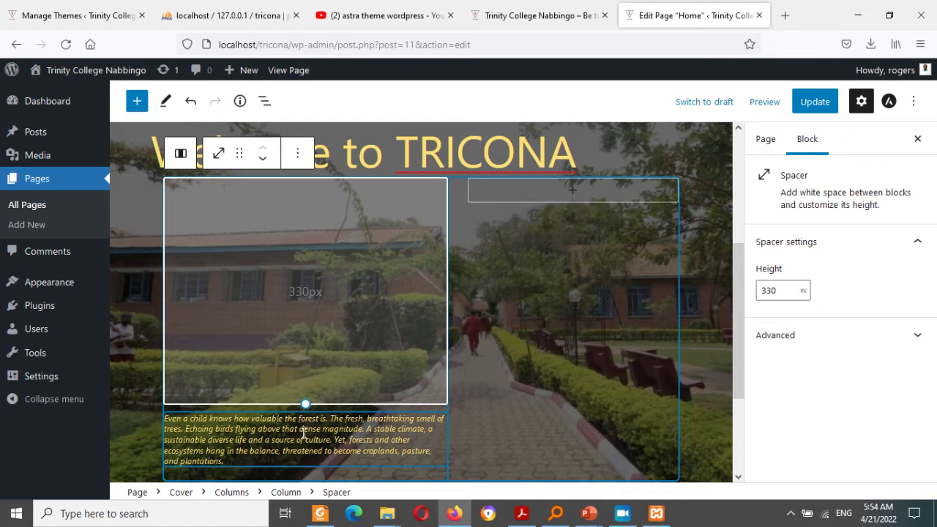
pyautogui.scroll(-3, 731, 389)
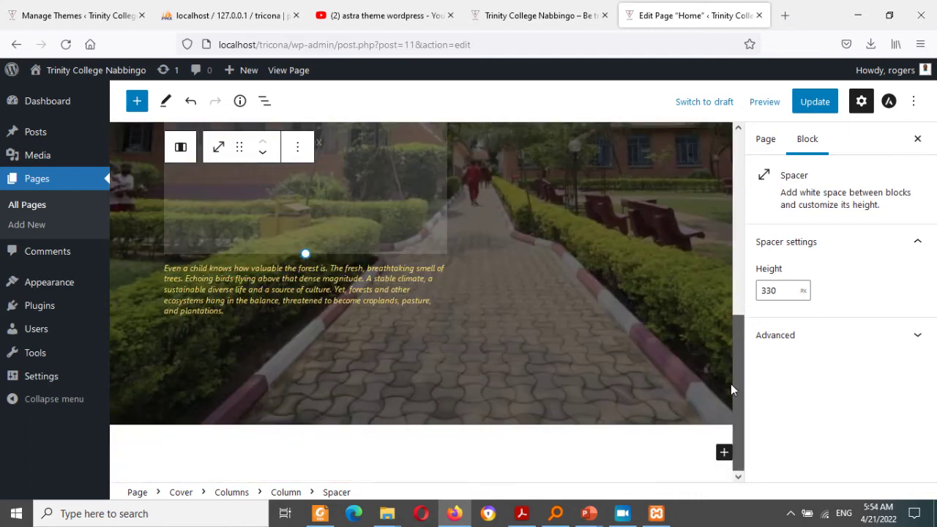
pyautogui.scroll(1, 737, 357)
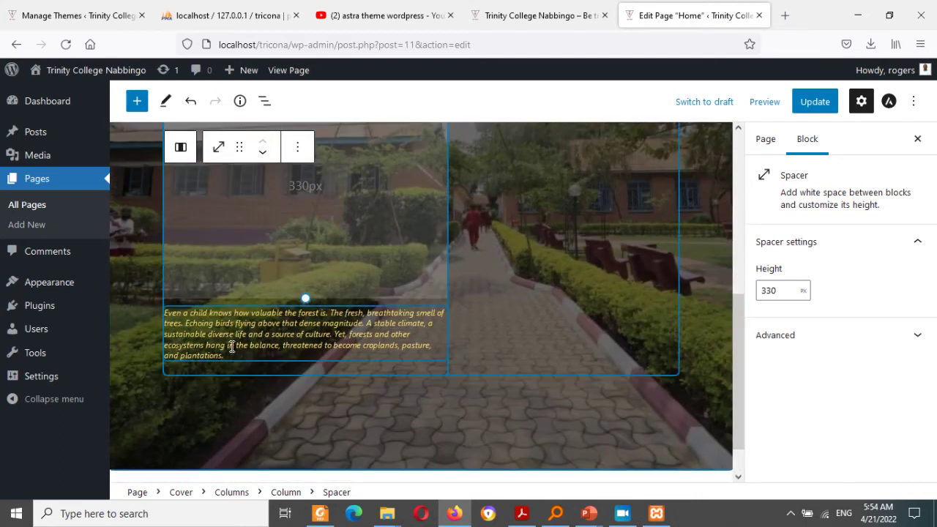
pyautogui.tripleClick(217, 315)
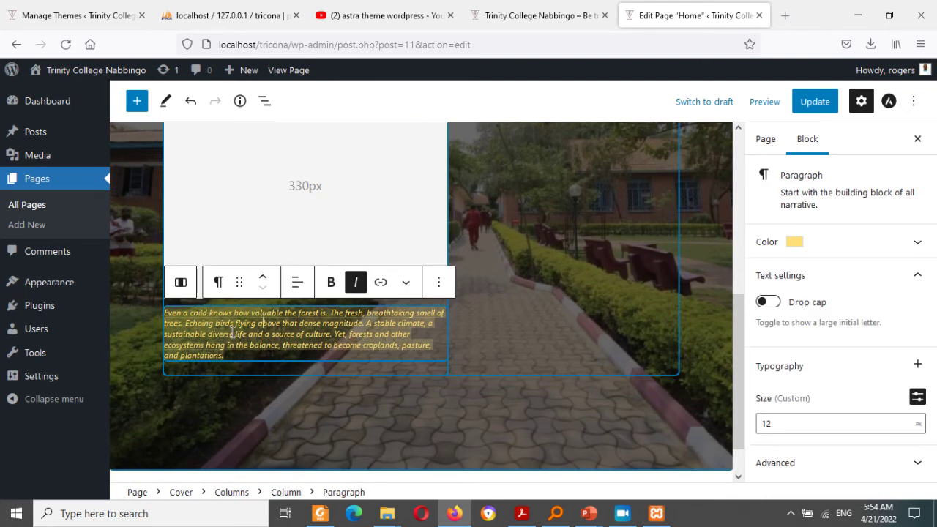
pyautogui.click(369, 319)
pyautogui.scroll(-1, 736, 332)
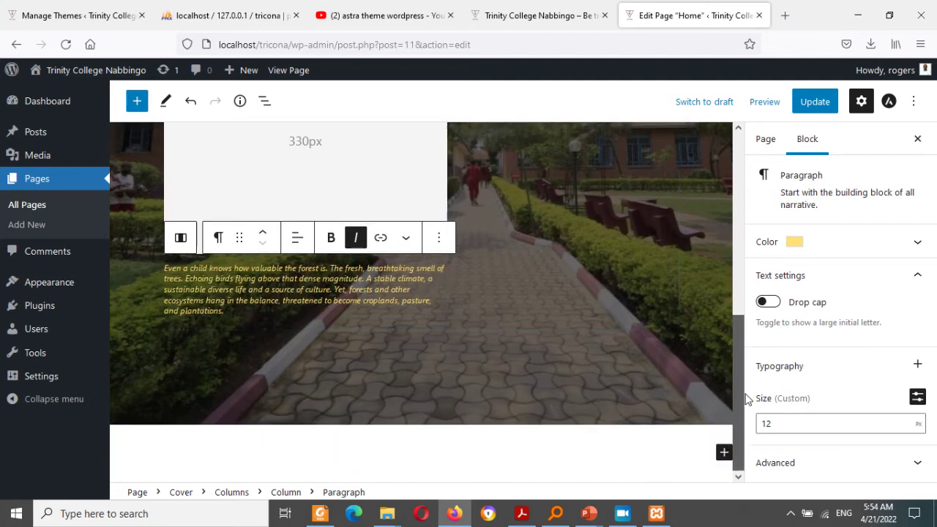
pyautogui.scroll(6, 739, 395)
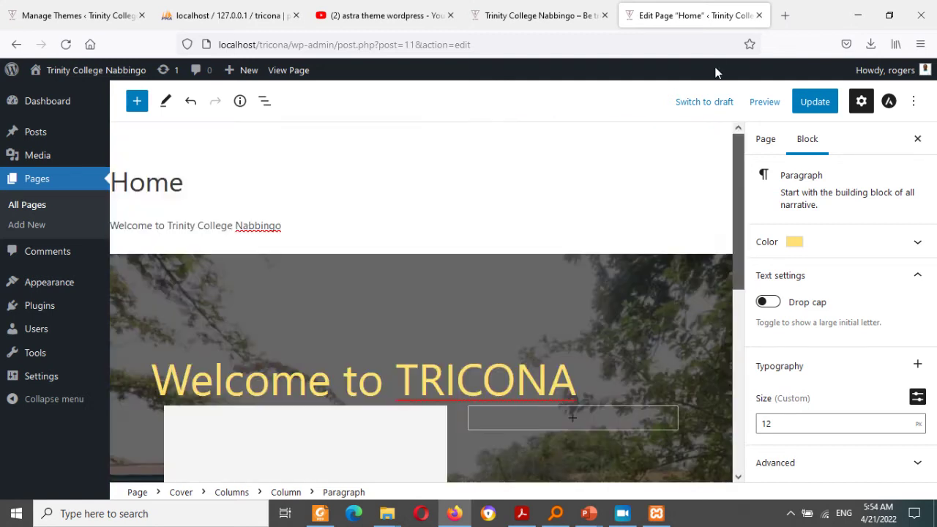
# Step: Update the Home page and remove the 'Welcome to Trinity College Nabbingo' paragraph
pyautogui.click(809, 106)
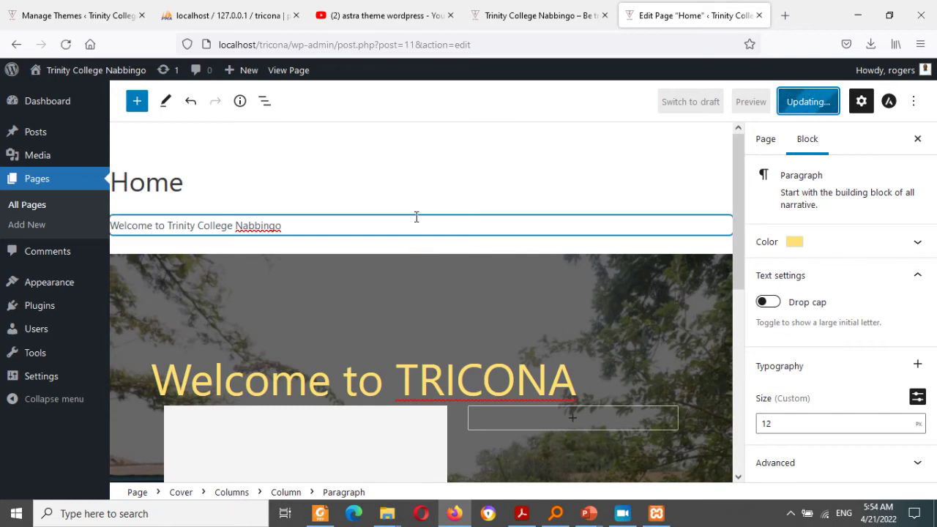
pyautogui.click(457, 221)
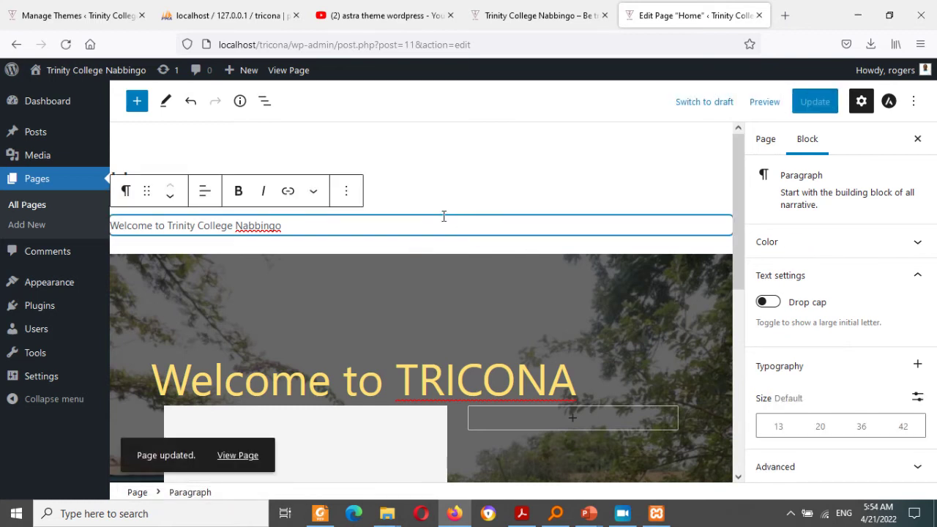
pyautogui.click(347, 192)
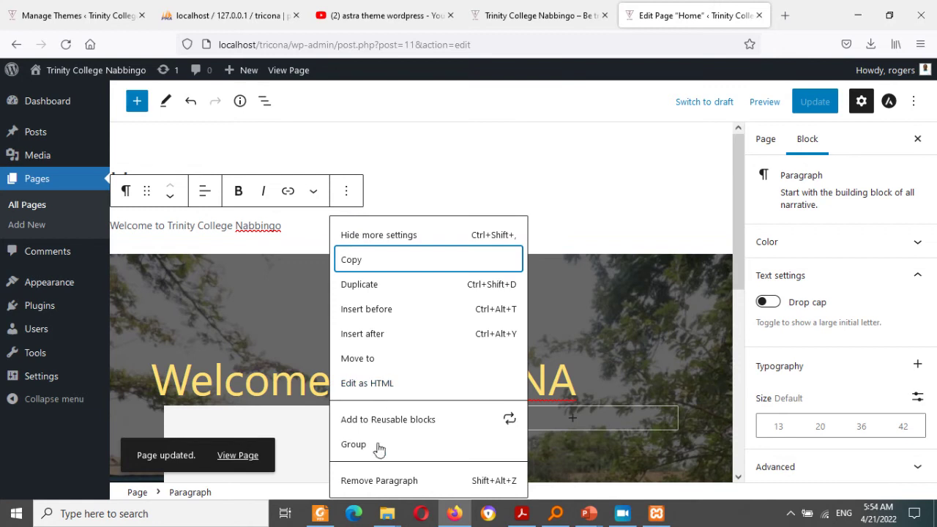
pyautogui.click(379, 481)
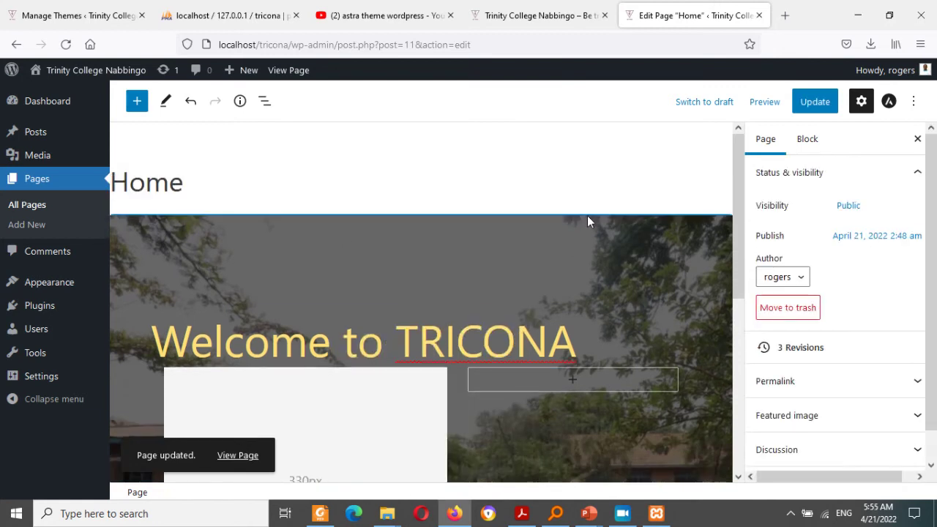
# Step: Add an empty Heading block below the cover, then go to the YouTube tab
pyautogui.moveTo(737, 273); pyautogui.dragTo(774, 471)
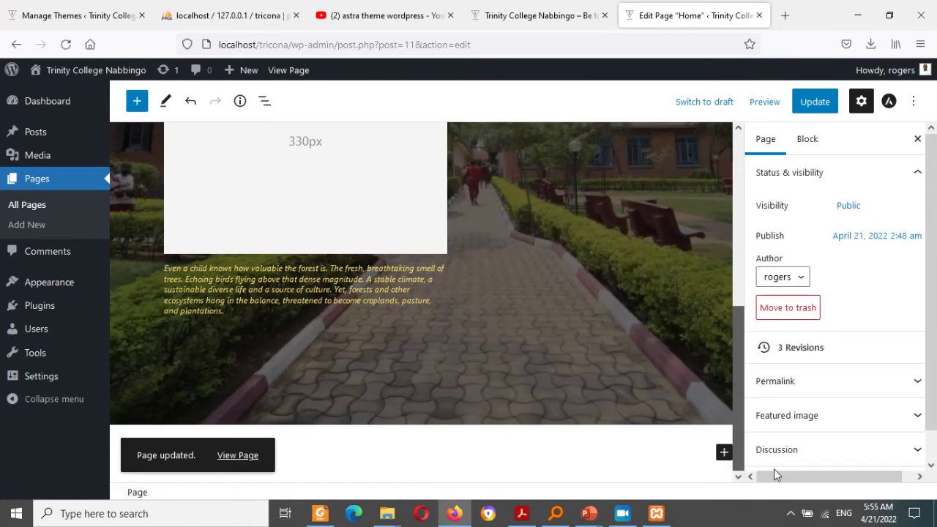
pyautogui.click(723, 454)
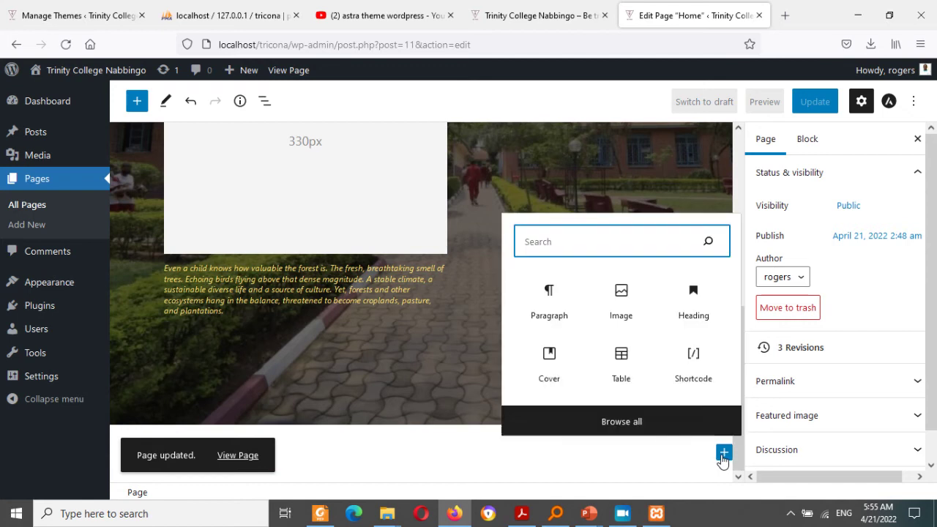
pyautogui.click(693, 304)
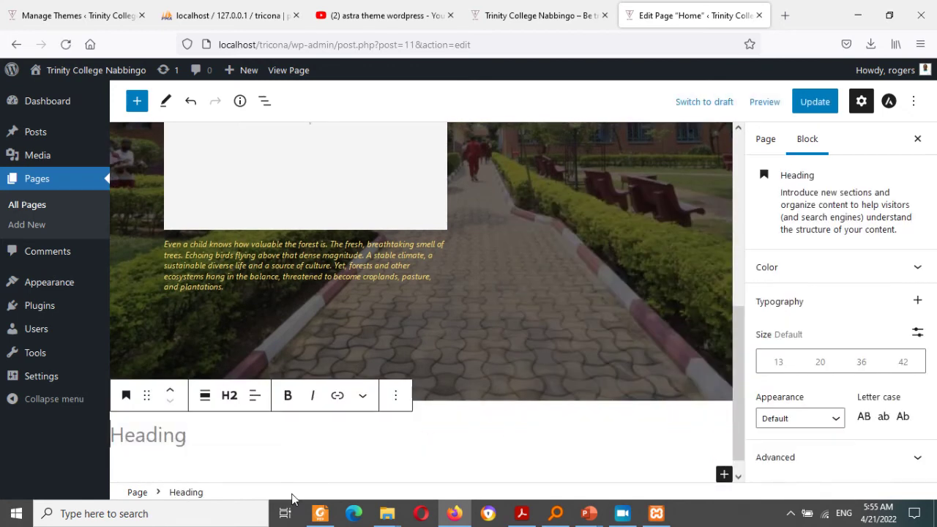
pyautogui.click(216, 441)
pyautogui.click(377, 7)
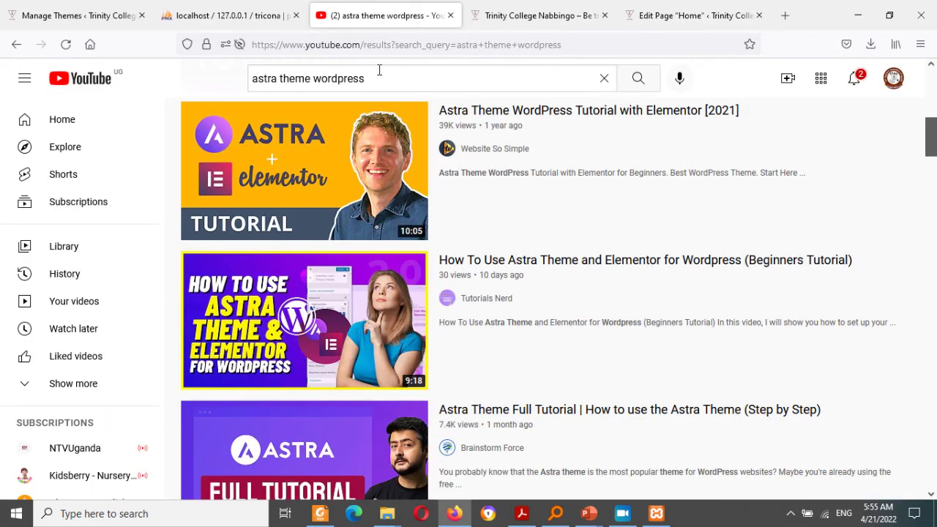
# Step: Search YouTube for 'gutenberg wordpress' and open 'How To Use Gutenberg for WordPress - Beginners Tutorial - 2022'
pyautogui.moveTo(372, 78); pyautogui.dragTo(244, 78)
pyautogui.write('gut')
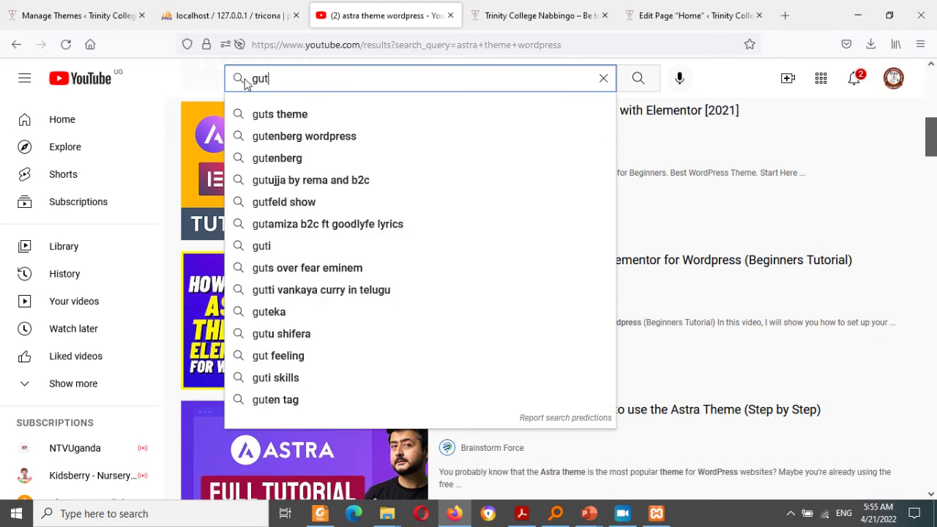
pyautogui.press('Down')
pyautogui.press('Down')
pyautogui.press('Return')
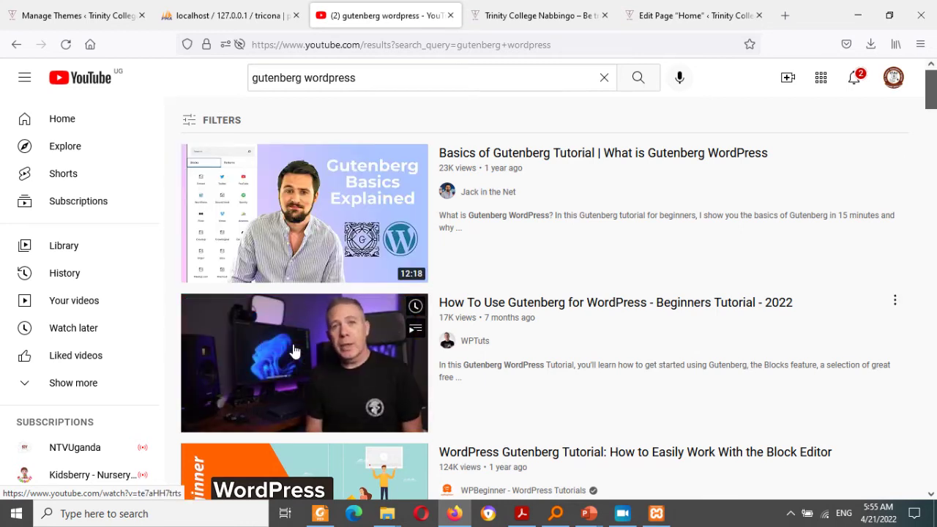
pyautogui.click(293, 351)
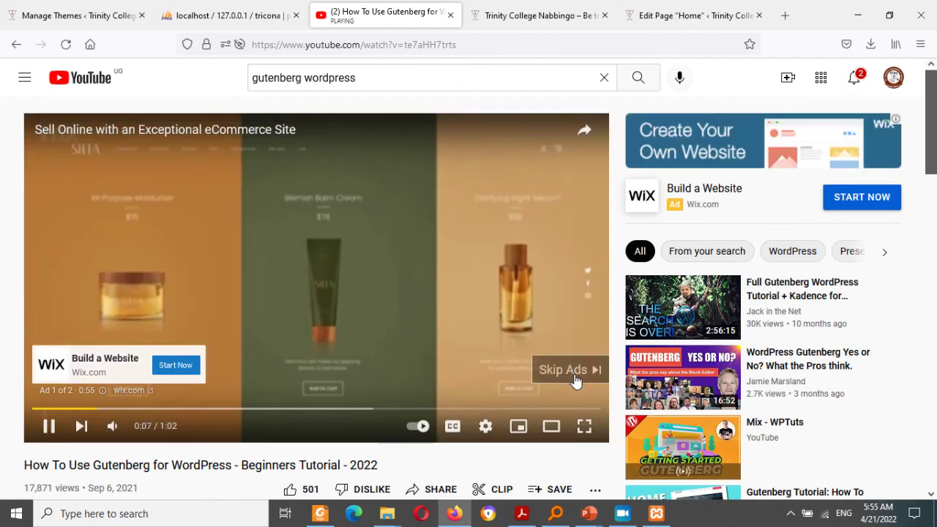
# Step: Skip the ads and jump through the tutorial to 2:25, 7:22, 19:56 and 24:05
pyautogui.click(575, 375)
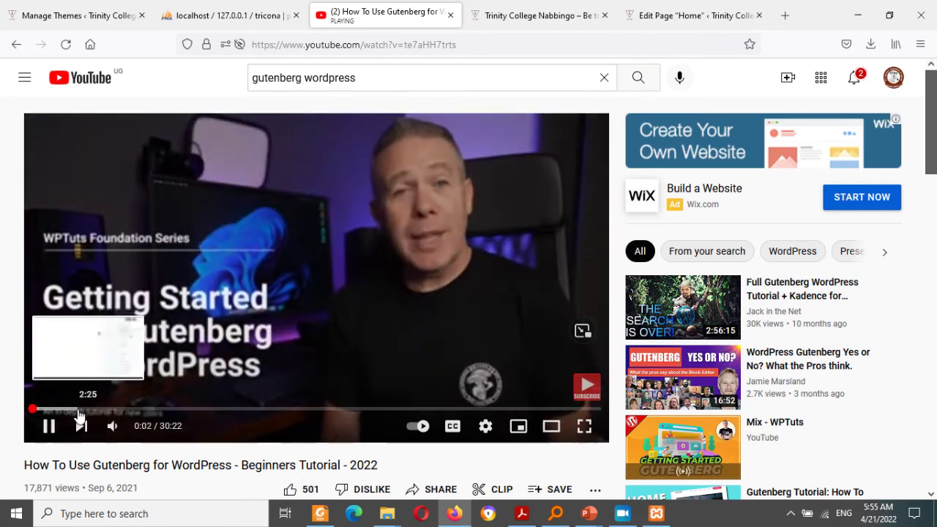
pyautogui.click(77, 416)
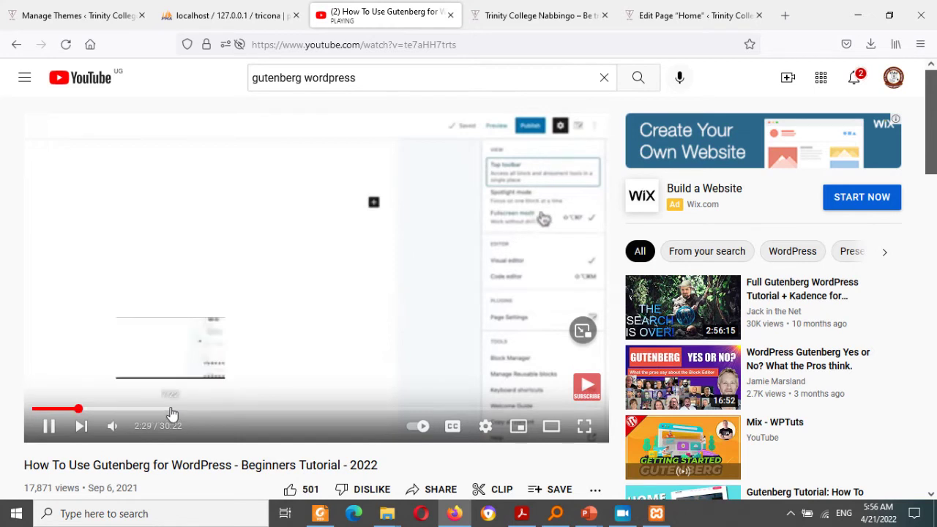
pyautogui.click(170, 410)
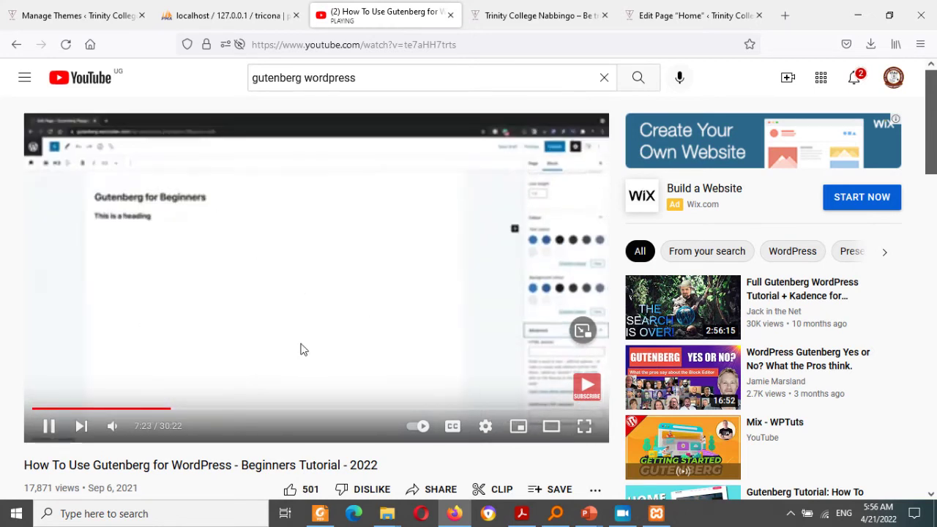
pyautogui.click(406, 411)
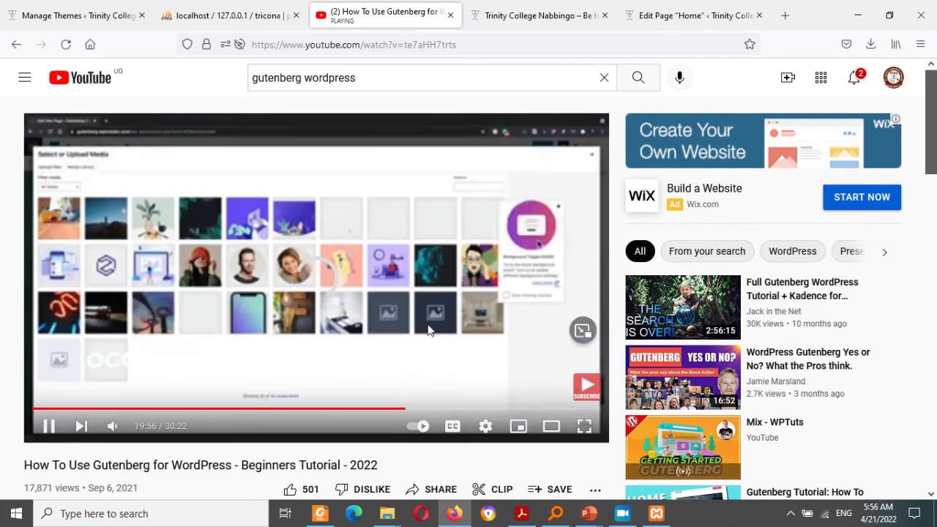
pyautogui.click(482, 408)
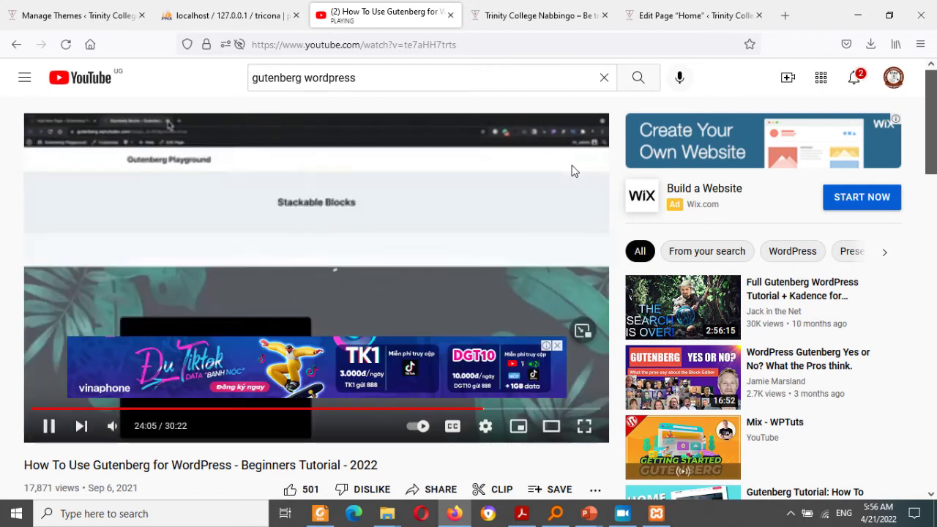
# Step: Go back to the 'gutenberg wordpress' search results and scroll the list
pyautogui.click(17, 45)
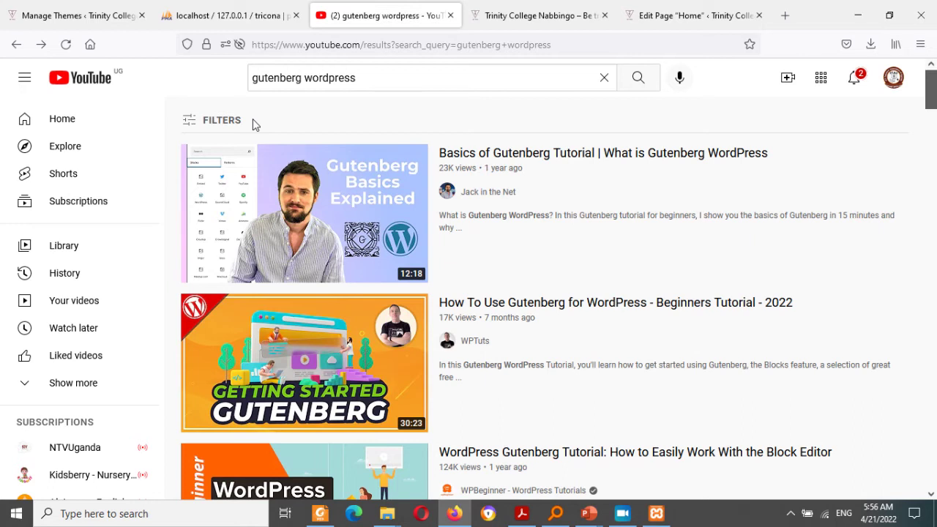
pyautogui.click(500, 8)
pyautogui.click(390, 11)
pyautogui.moveTo(936, 141); pyautogui.dragTo(935, 190)
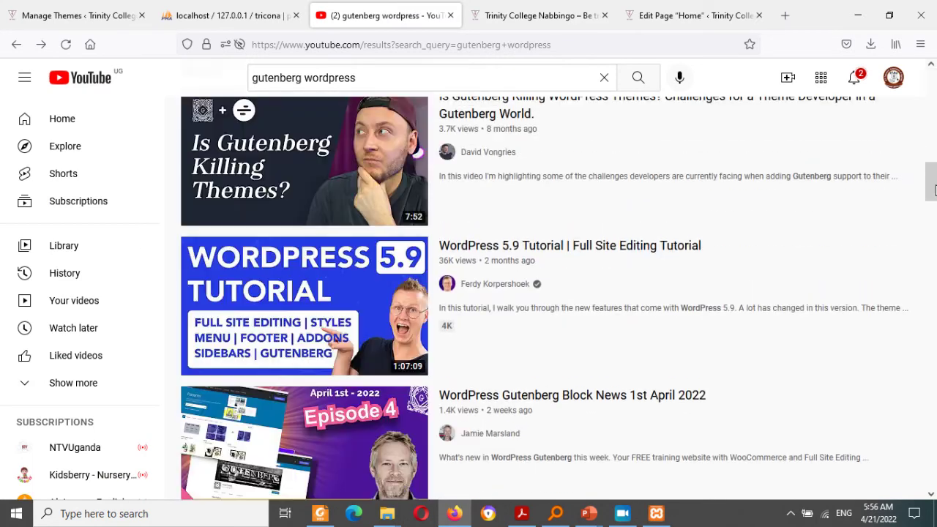
# Step: Update the Home page with its empty Heading block and view it at localhost/tricona/
pyautogui.click(657, 6)
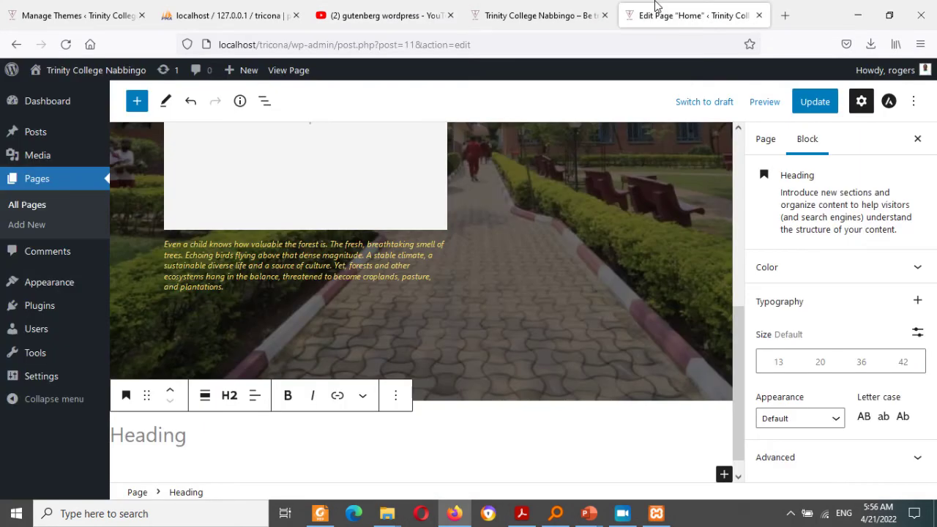
pyautogui.click(559, 442)
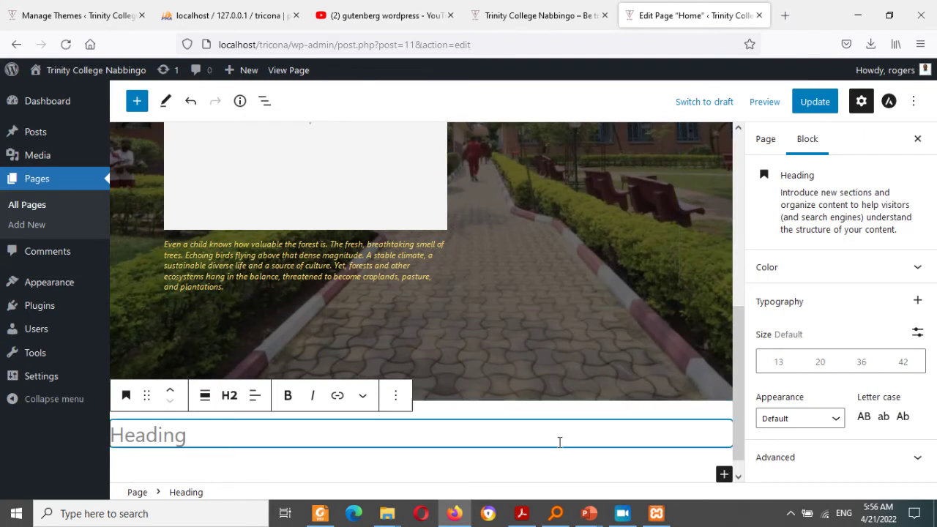
pyautogui.click(724, 474)
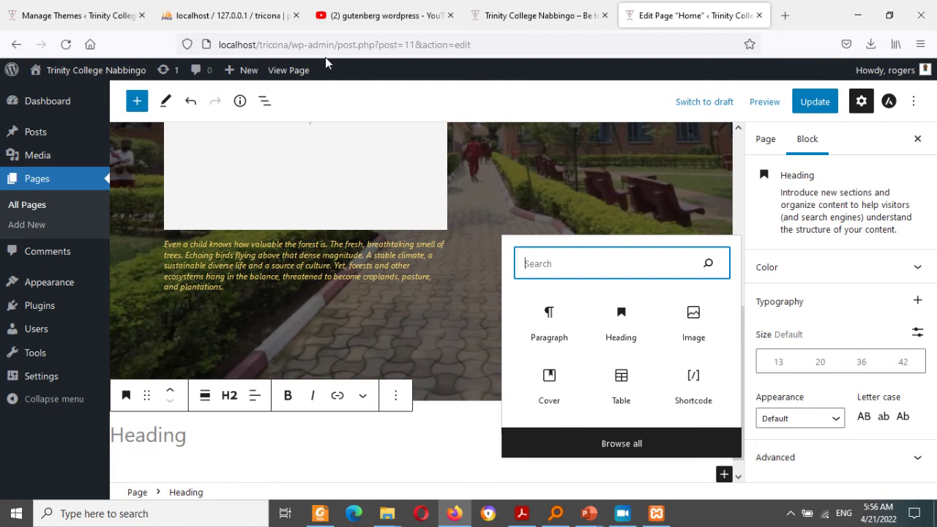
pyautogui.click(805, 102)
pyautogui.click(805, 101)
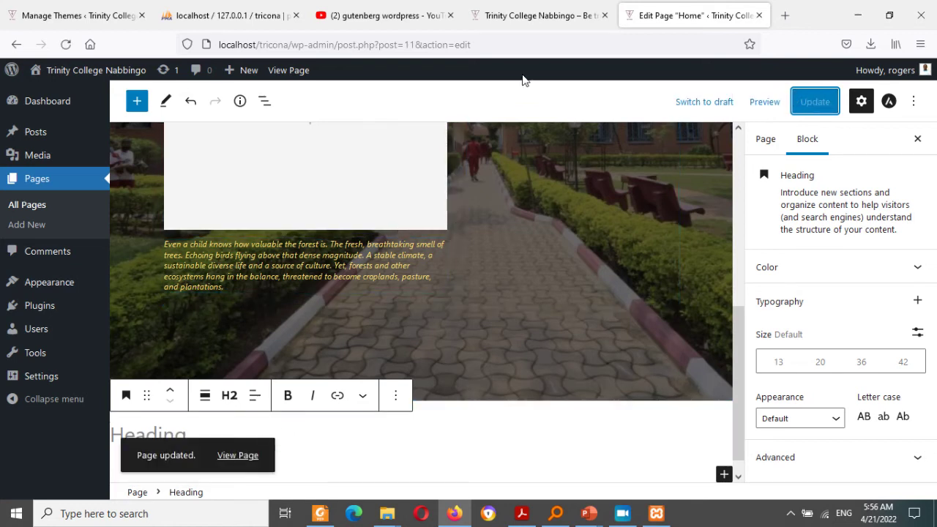
pyautogui.click(240, 456)
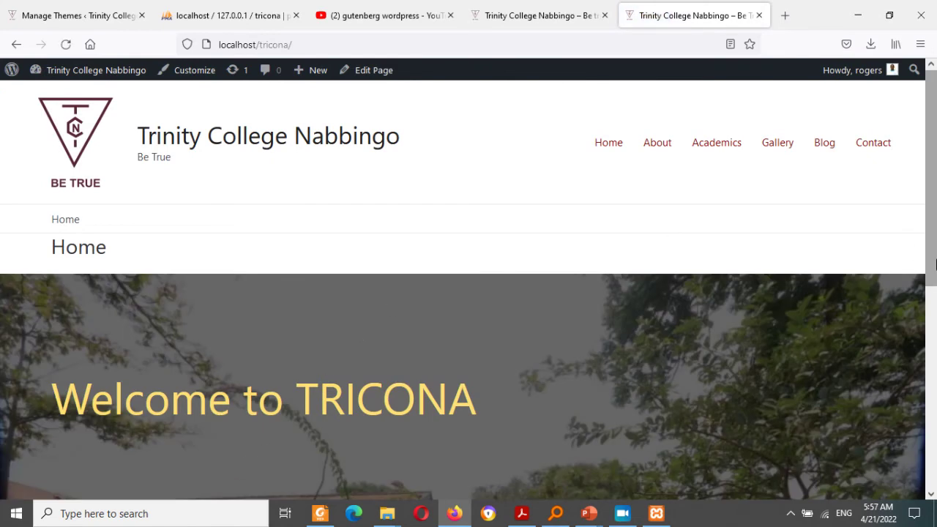
# Step: Open the empty About page in the block editor via Edit Page, then open a new Firefox tab
pyautogui.moveTo(932, 257); pyautogui.dragTo(879, 200)
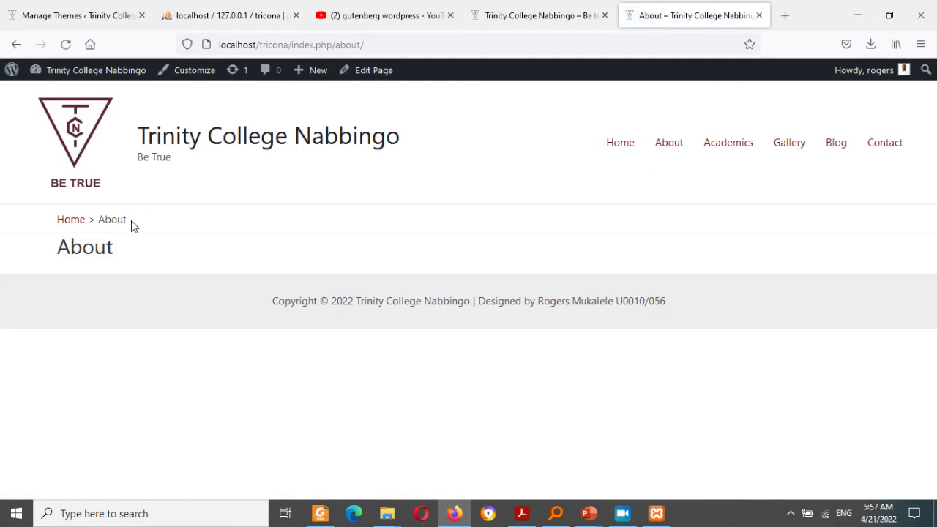
pyautogui.moveTo(133, 226); pyautogui.dragTo(48, 229)
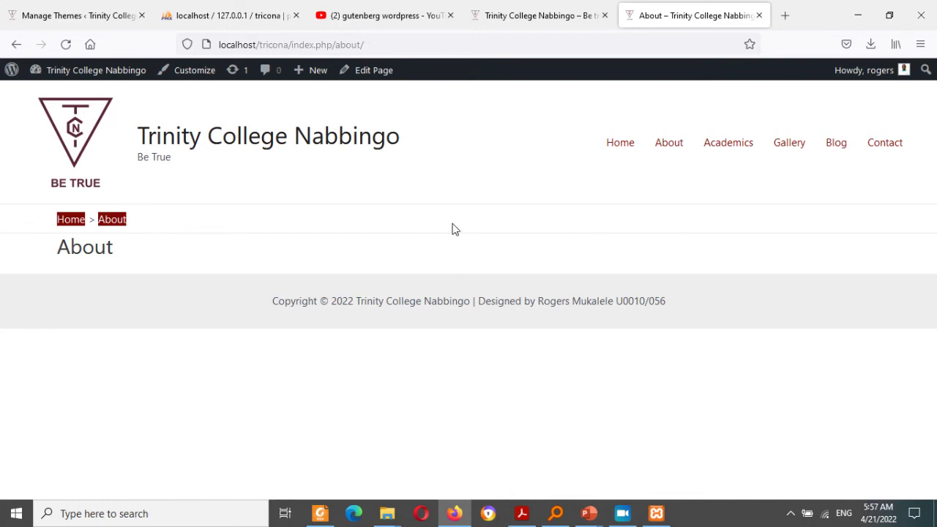
pyautogui.click(374, 70)
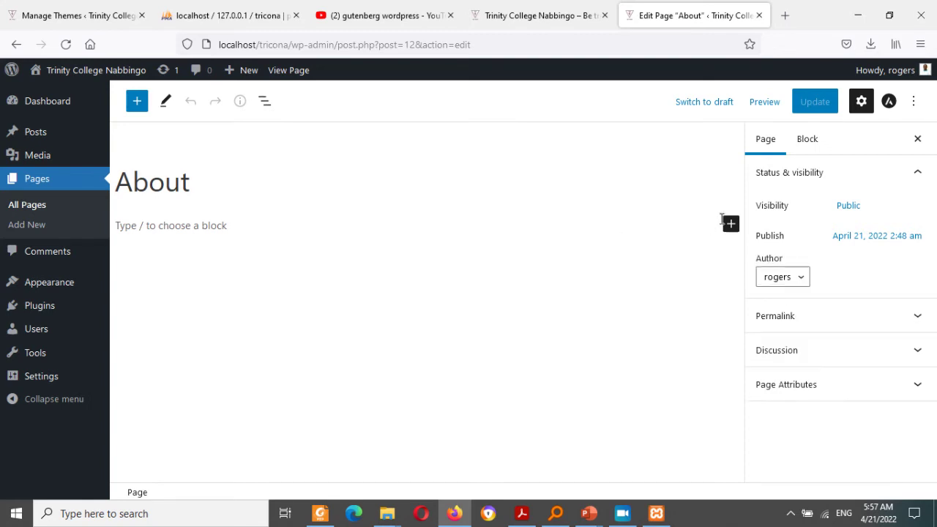
pyautogui.click(784, 16)
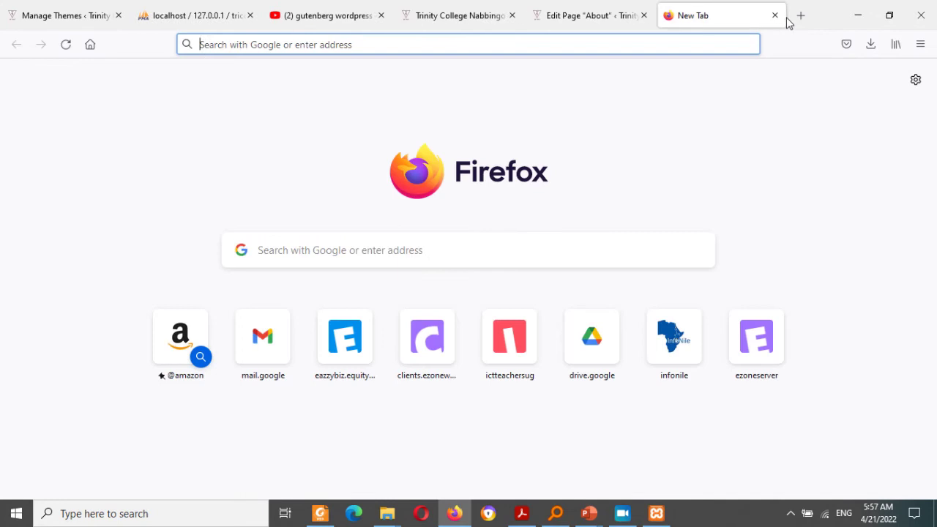
# Step: Load tricona.sc.ug/about-us/ in the new tab and bring Firefox back in front of PowerPoint
pyautogui.write('tr')
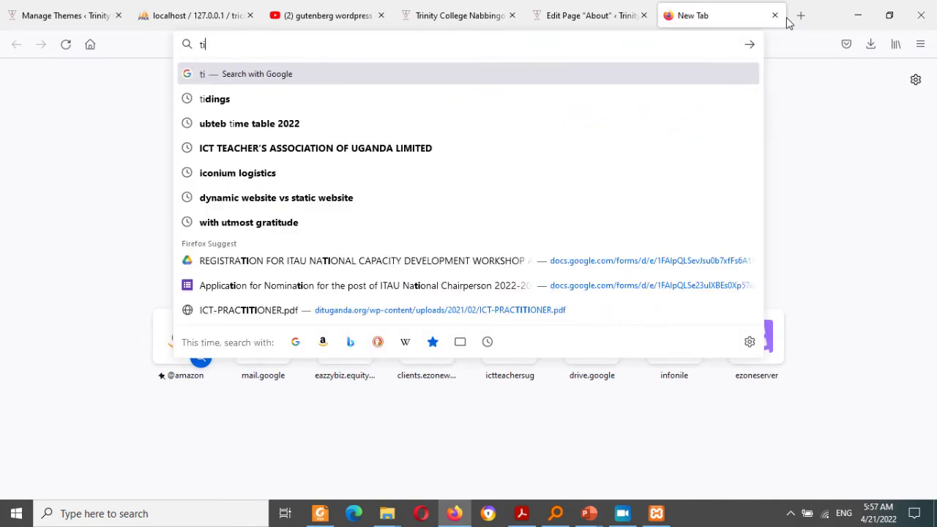
pyautogui.write('i')
pyautogui.press('Right')
pyautogui.write('/a')
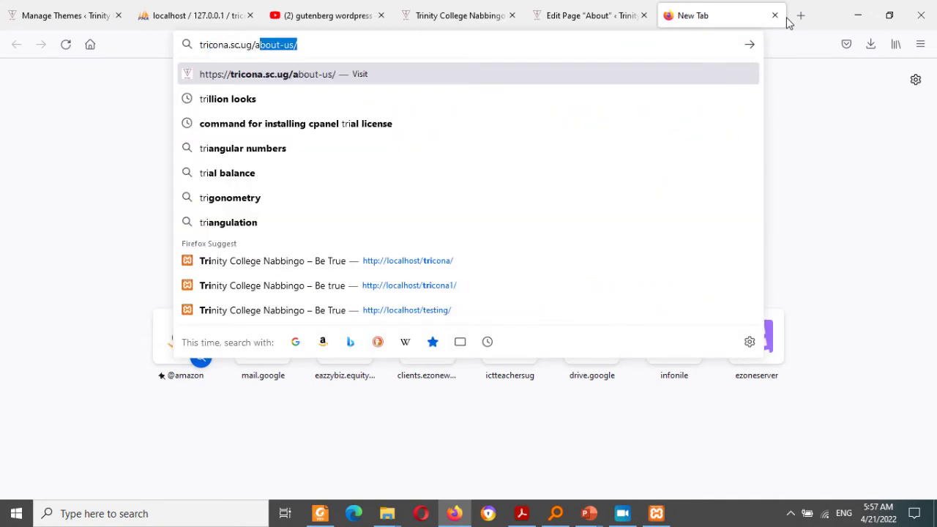
pyautogui.press('Return')
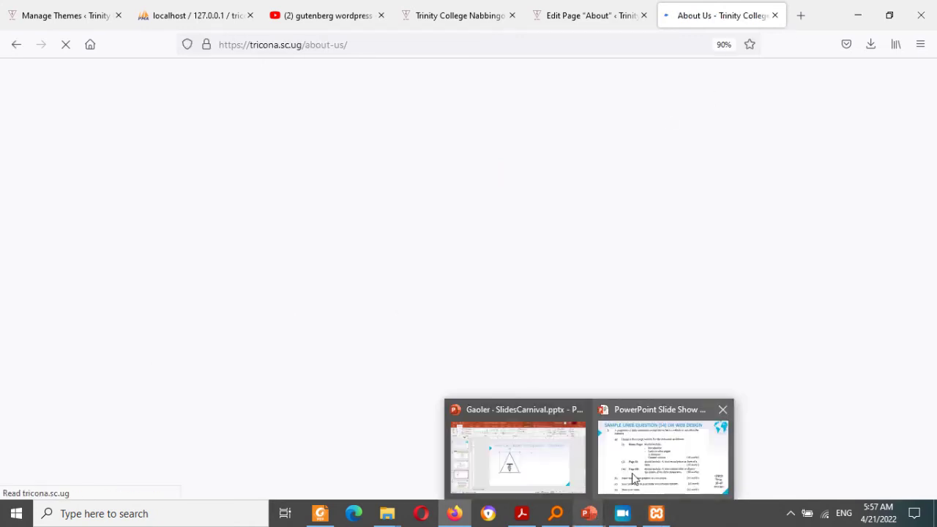
pyautogui.click(632, 476)
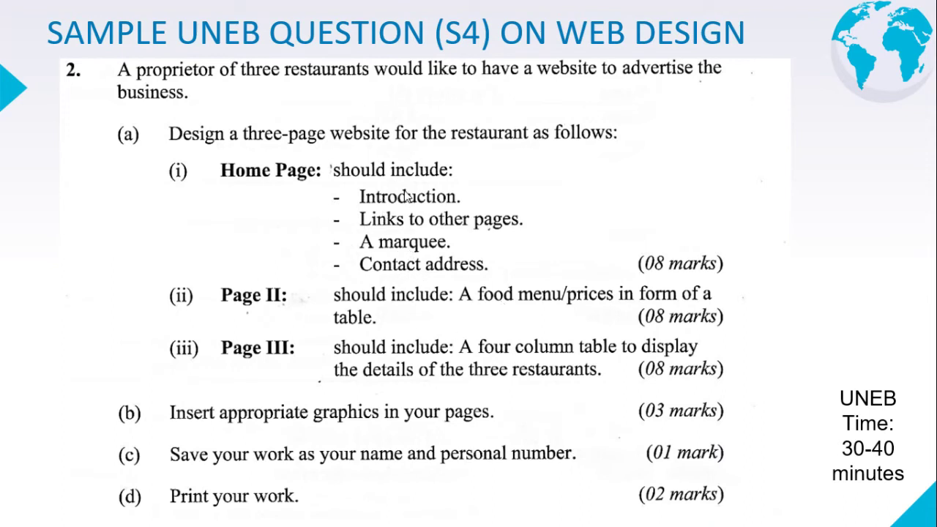
pyautogui.press('super')
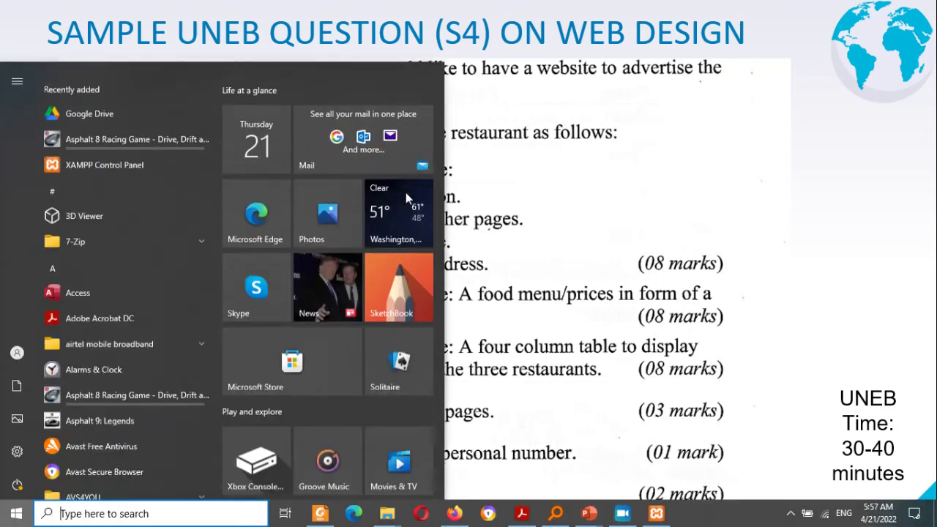
pyautogui.click(461, 516)
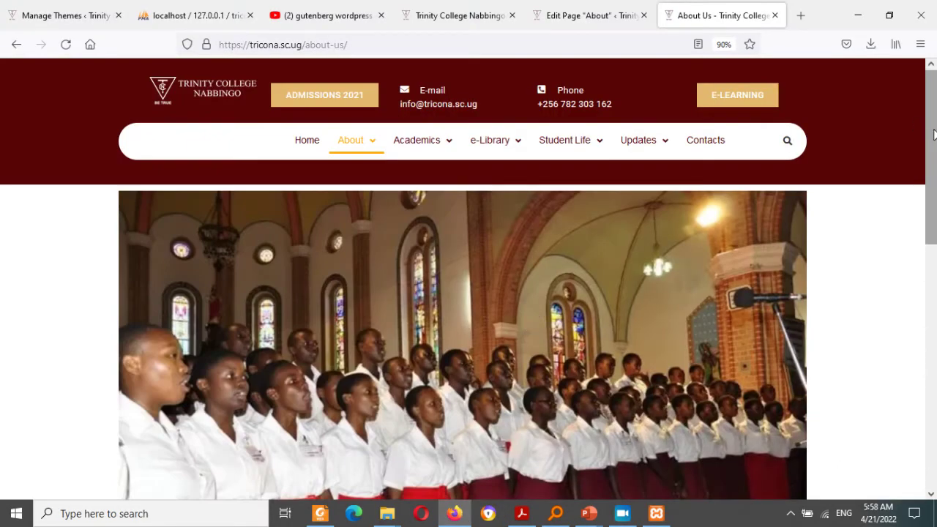
# Step: Highlight the Background section's paragraphs on the live About Us page, then return to the About editor
pyautogui.moveTo(929, 139); pyautogui.dragTo(935, 358)
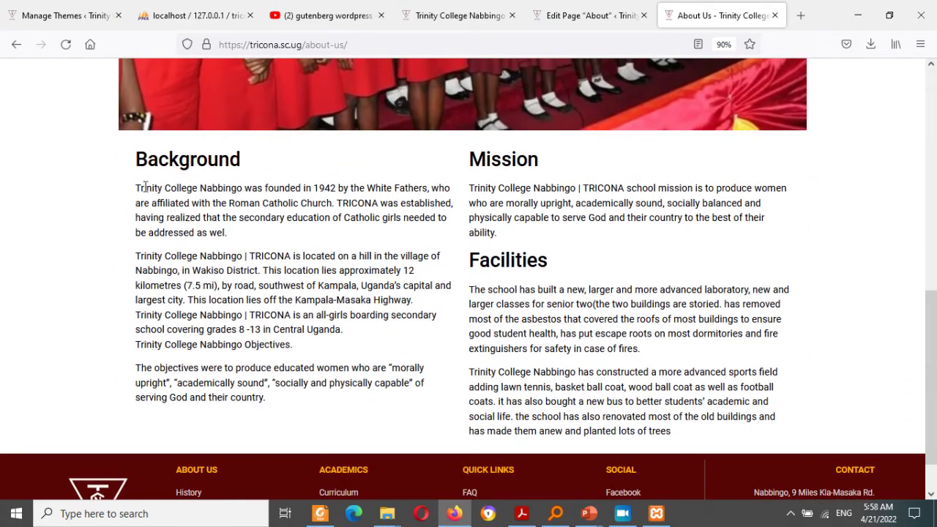
pyautogui.moveTo(139, 189); pyautogui.dragTo(339, 386)
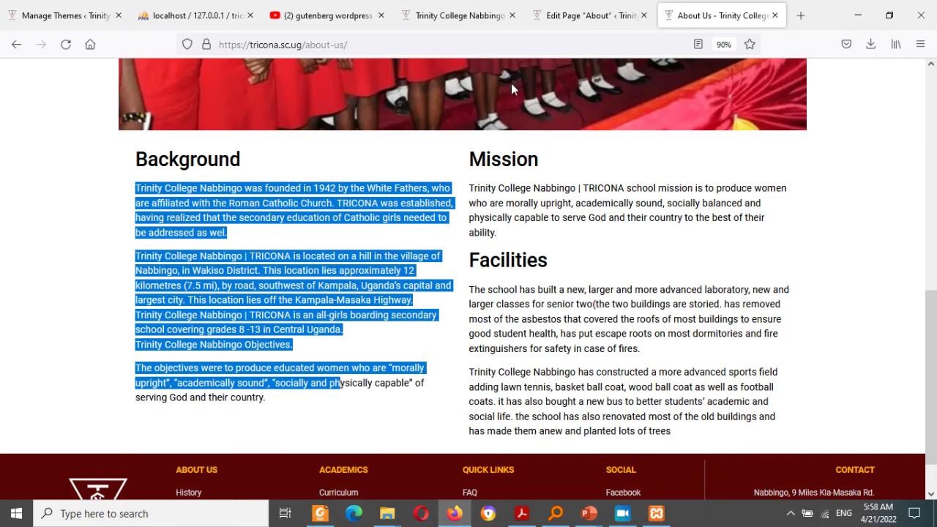
pyautogui.click(565, 10)
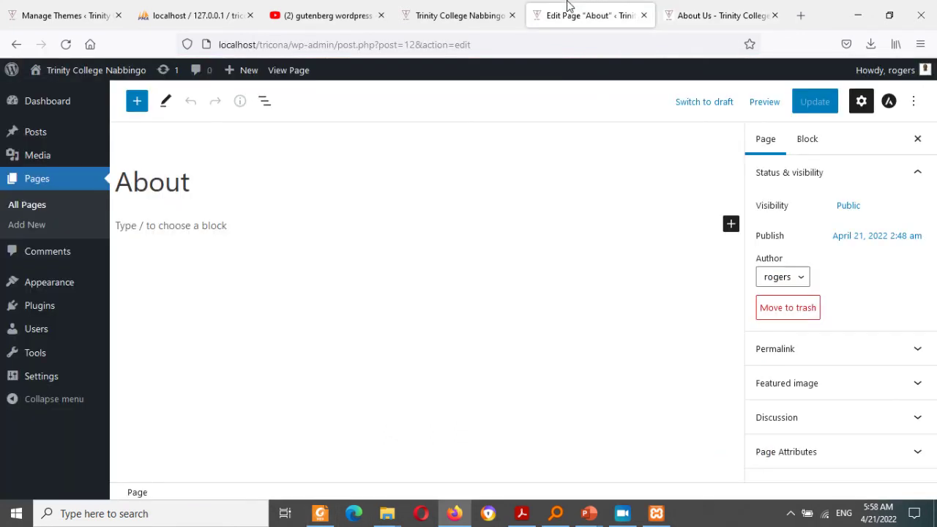
# Step: Add a Columns block with two equal columns to the About page
pyautogui.click(730, 222)
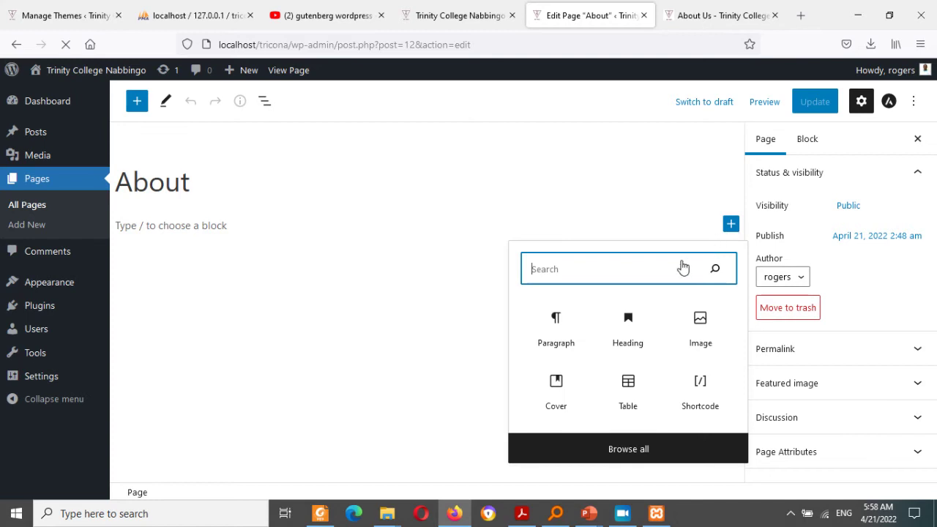
pyautogui.write('co')
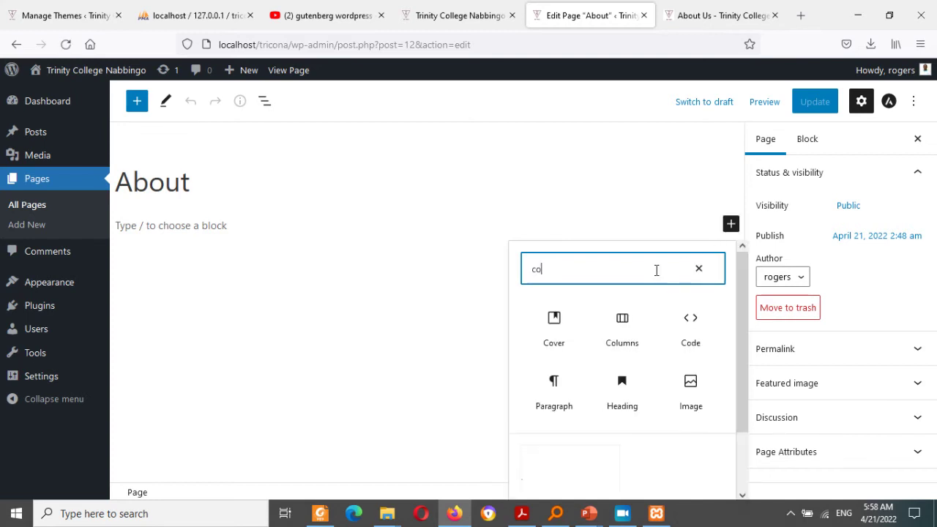
pyautogui.click(621, 330)
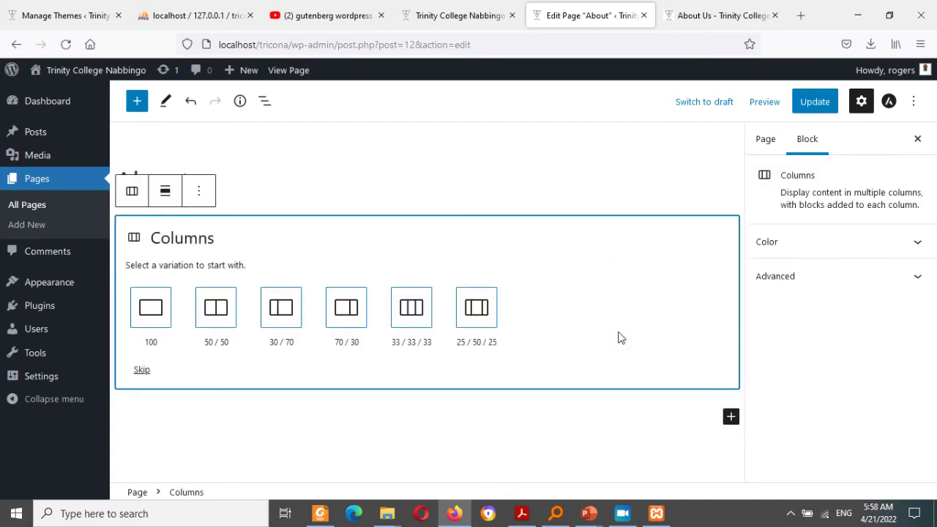
pyautogui.click(216, 307)
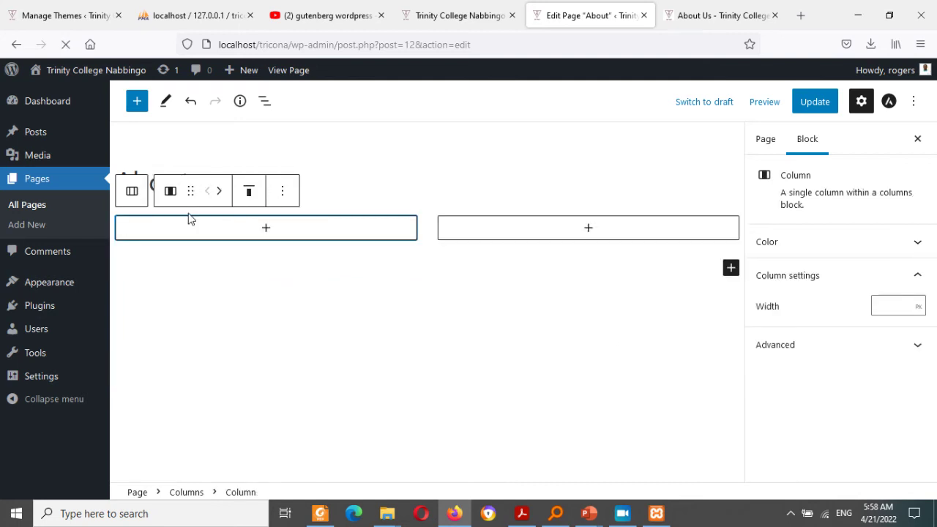
pyautogui.click(517, 242)
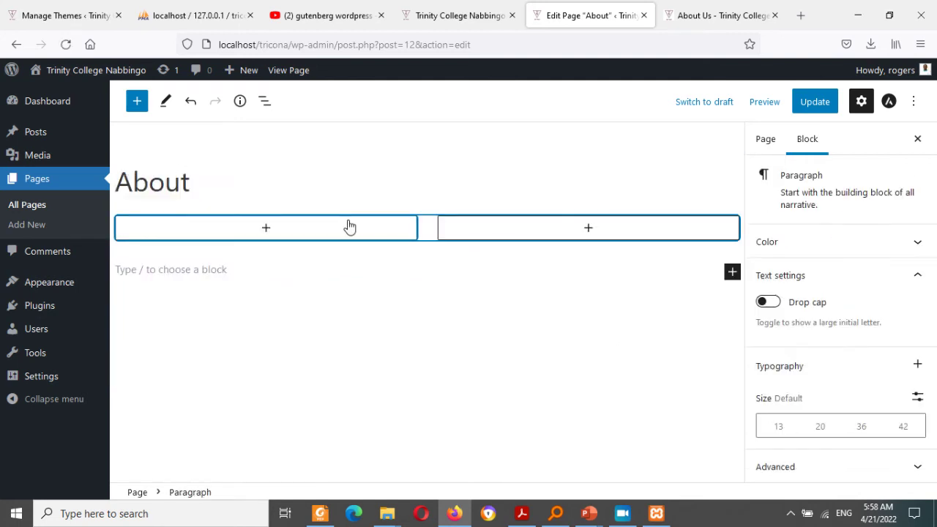
# Step: Select the Background heading on the live About Us page, then add a paragraph block in the left column
pyautogui.click(452, 16)
pyautogui.click(586, 7)
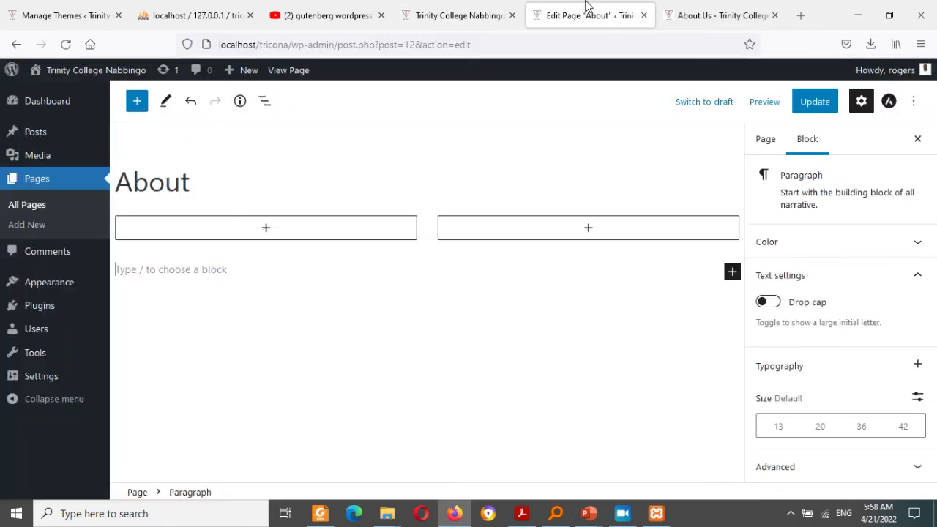
pyautogui.click(666, 10)
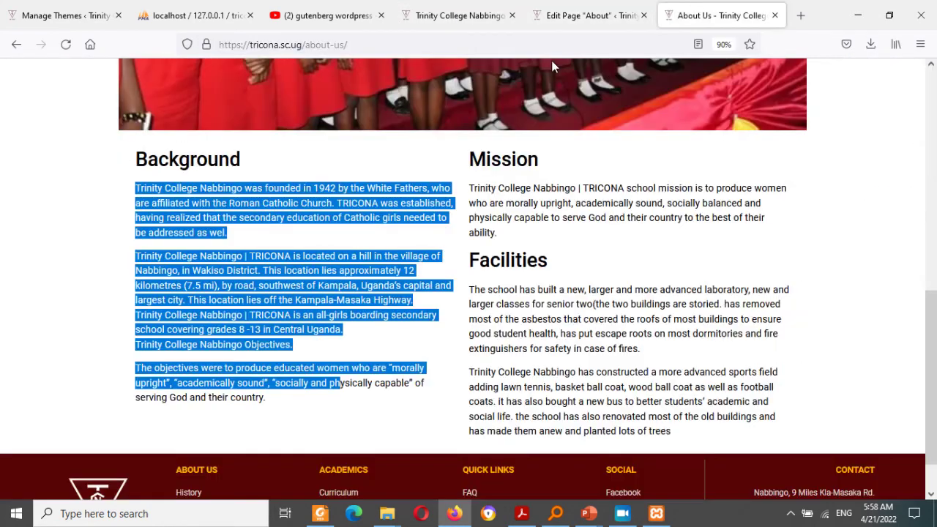
pyautogui.click(190, 191)
pyautogui.moveTo(240, 163); pyautogui.dragTo(135, 164)
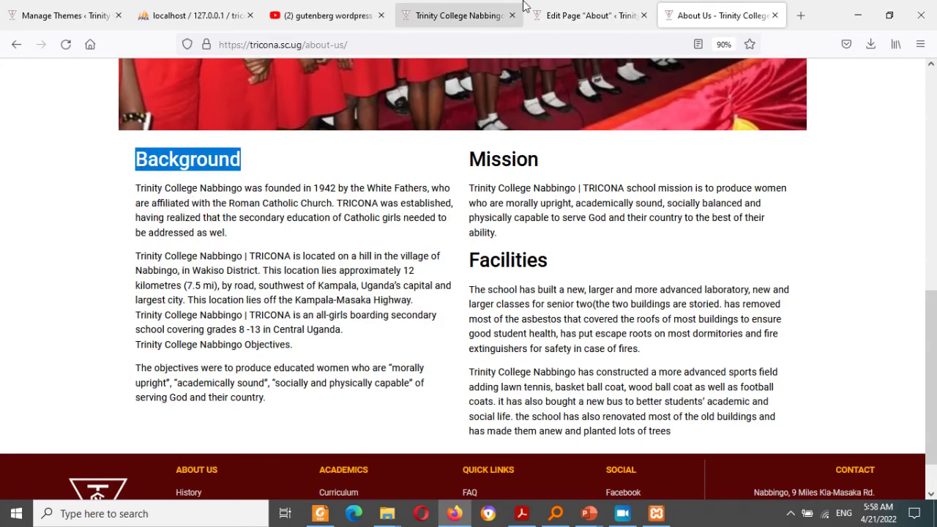
pyautogui.click(593, 16)
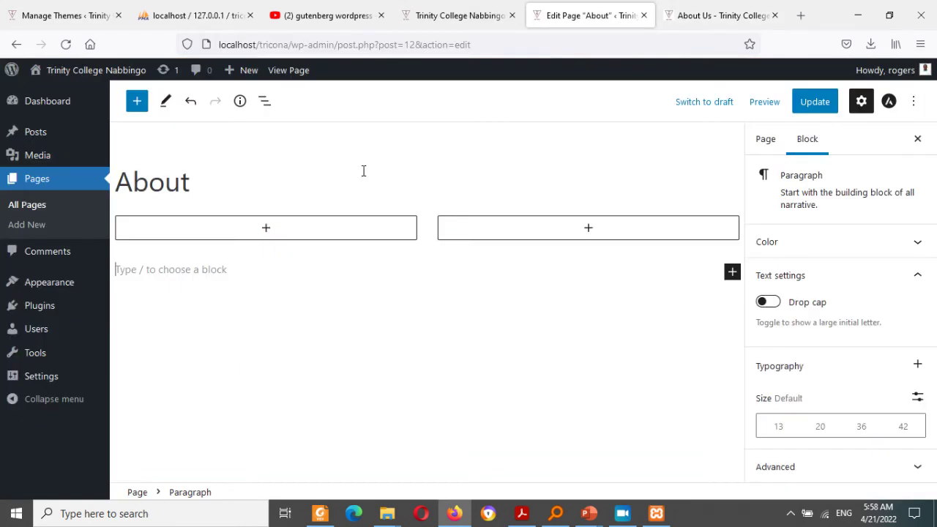
pyautogui.click(268, 229)
pyautogui.click(206, 338)
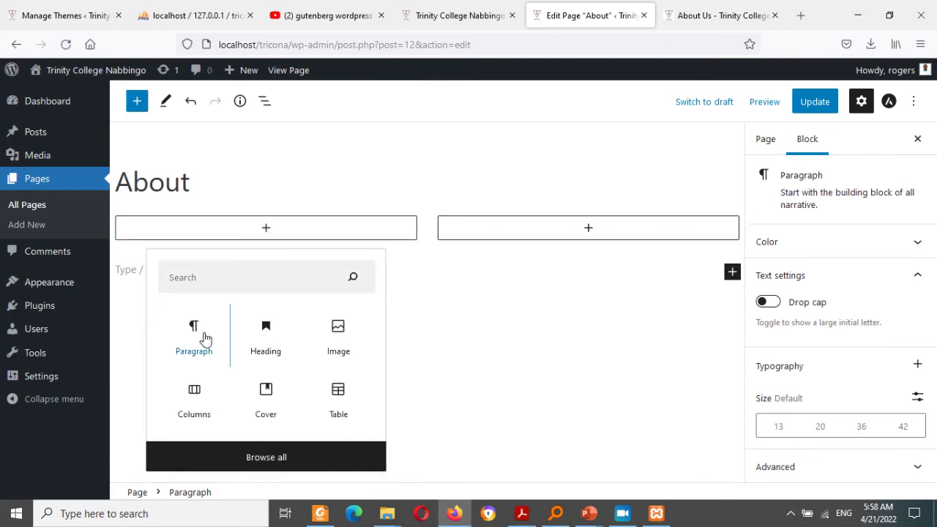
# Step: Add a heading reading 'Background' to the About page's left column
pyautogui.click(206, 338)
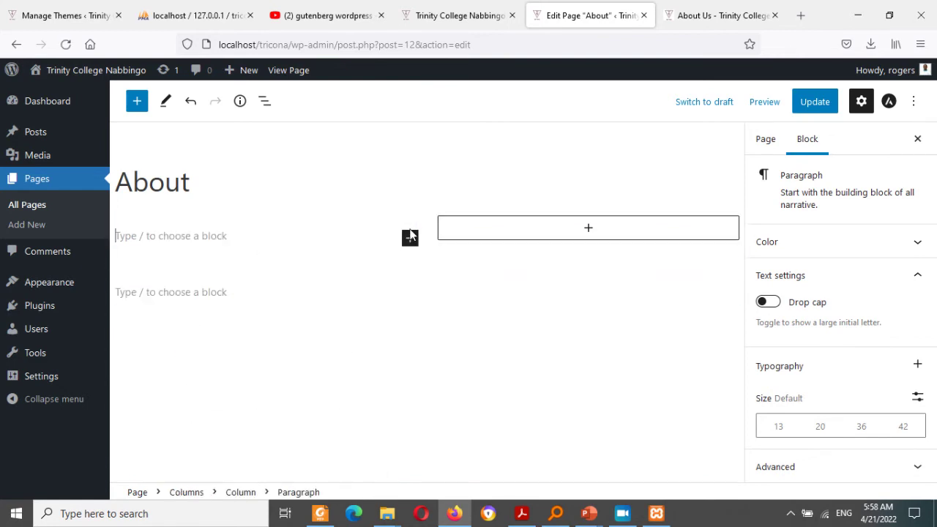
pyautogui.click(411, 239)
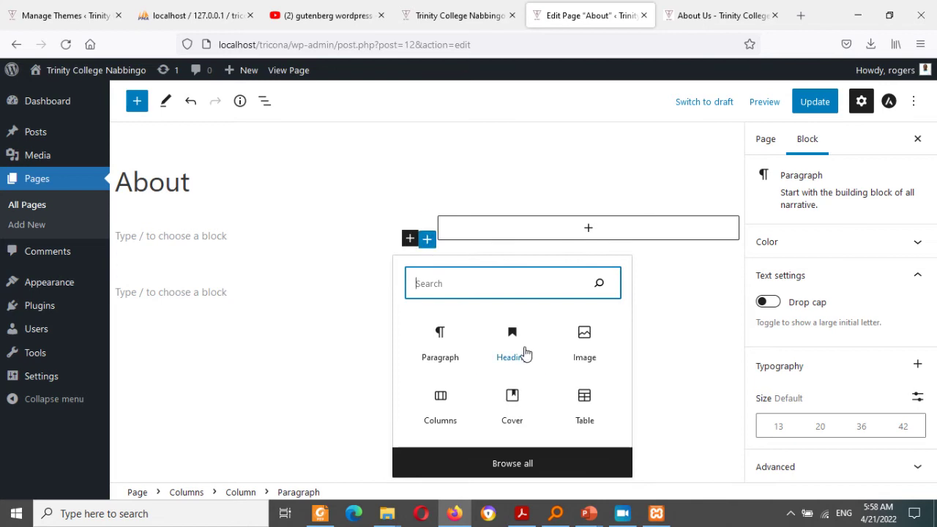
pyautogui.click(522, 351)
pyautogui.press('Return')
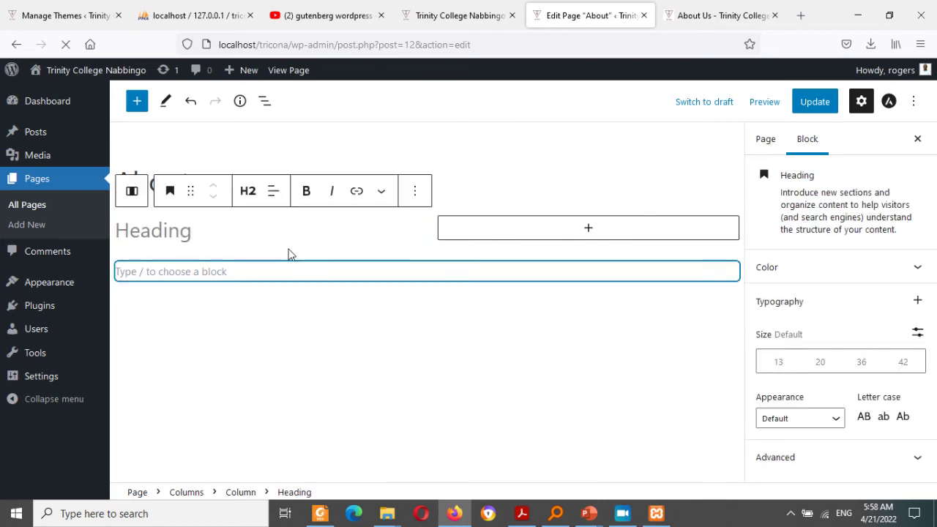
pyautogui.write('Background')
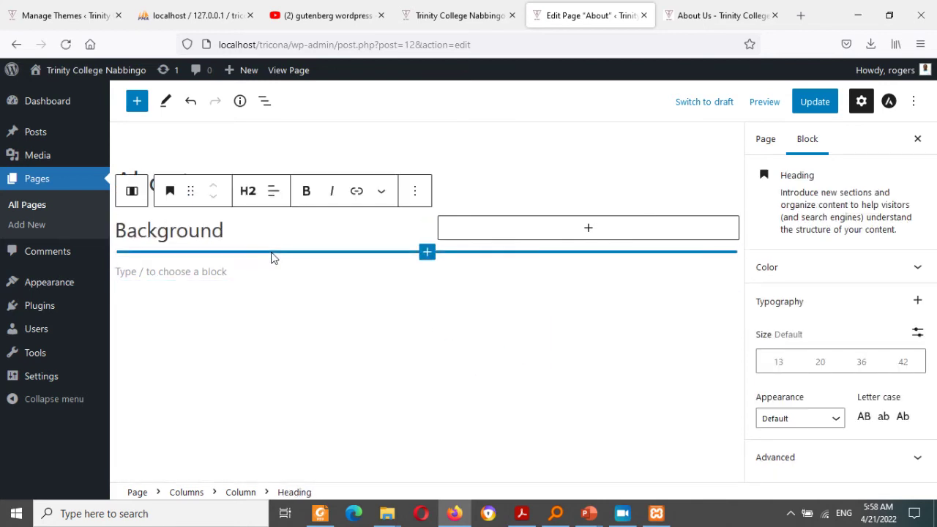
# Step: Copy the three Background paragraphs from the live About Us page and paste them under the heading
pyautogui.click(688, 15)
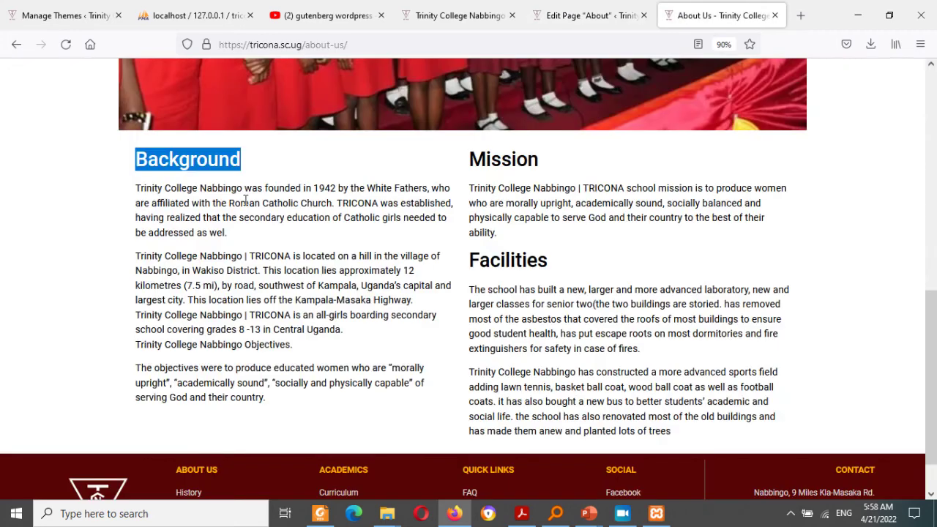
pyautogui.moveTo(137, 191); pyautogui.dragTo(270, 407)
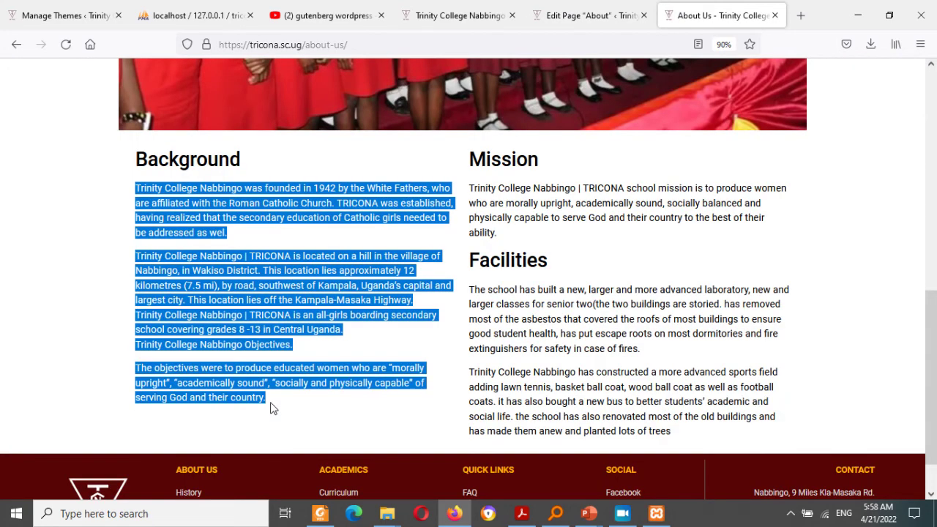
pyautogui.click(596, 15)
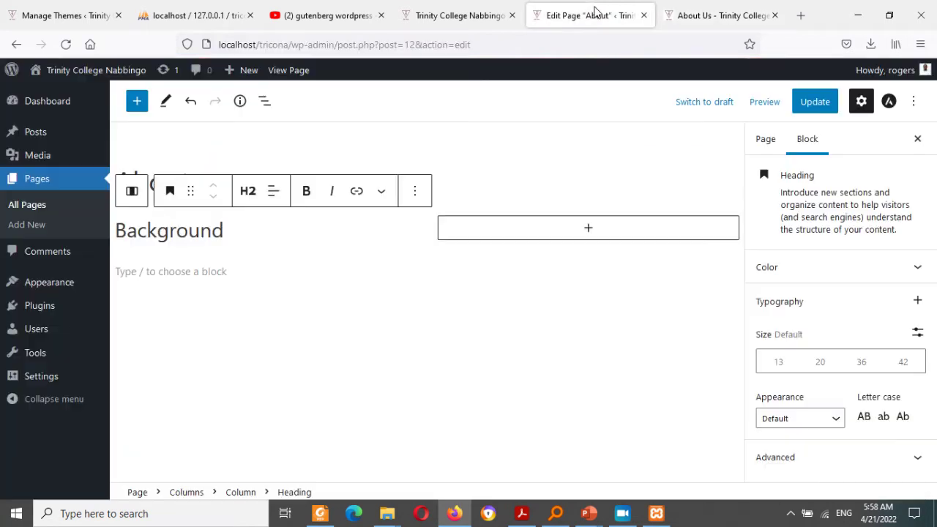
pyautogui.click(229, 271)
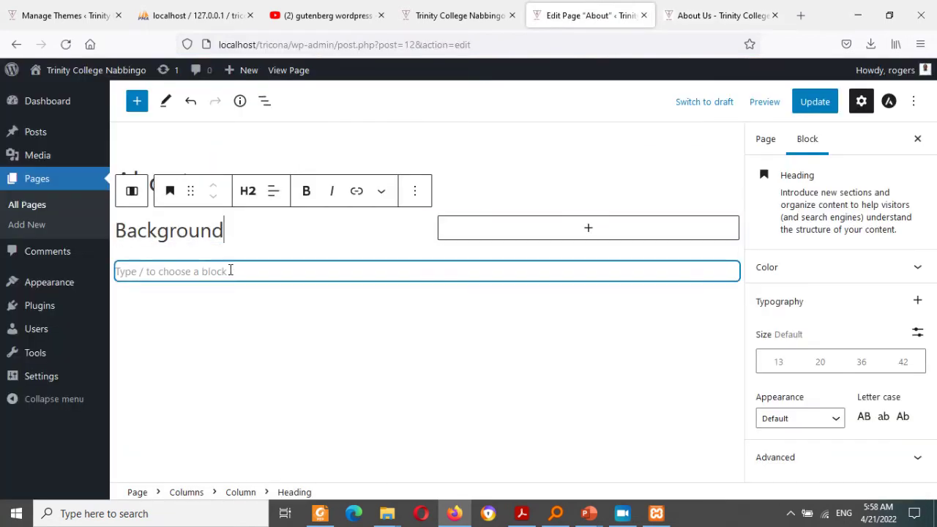
pyautogui.click(275, 232)
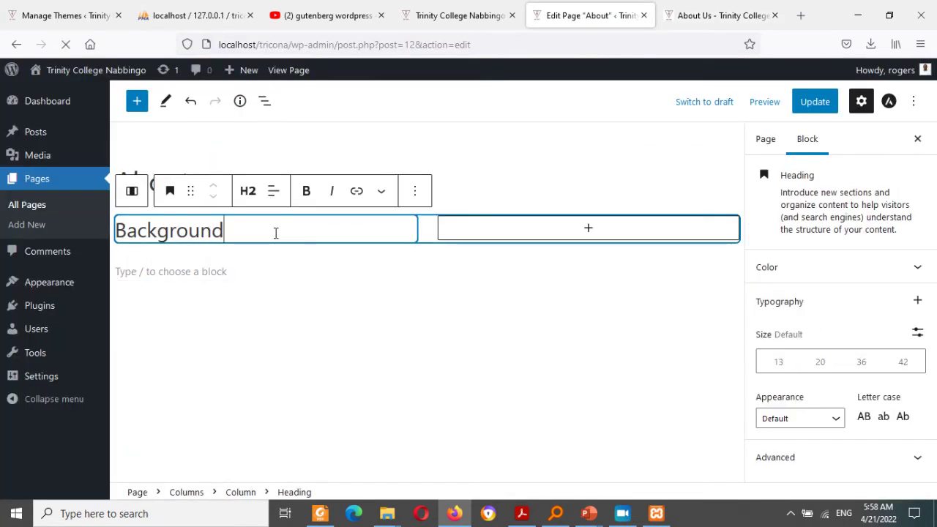
pyautogui.press('Return')
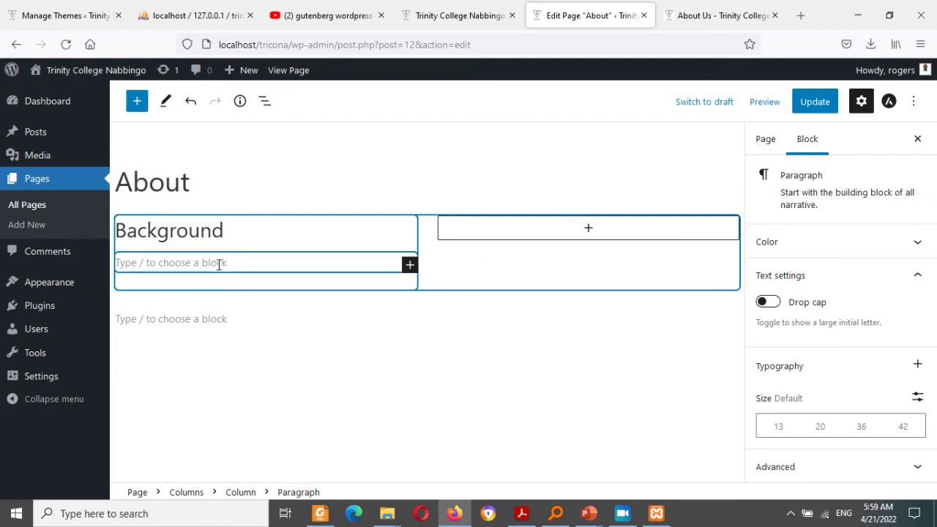
pyautogui.hotkey('ctrl', 'v')
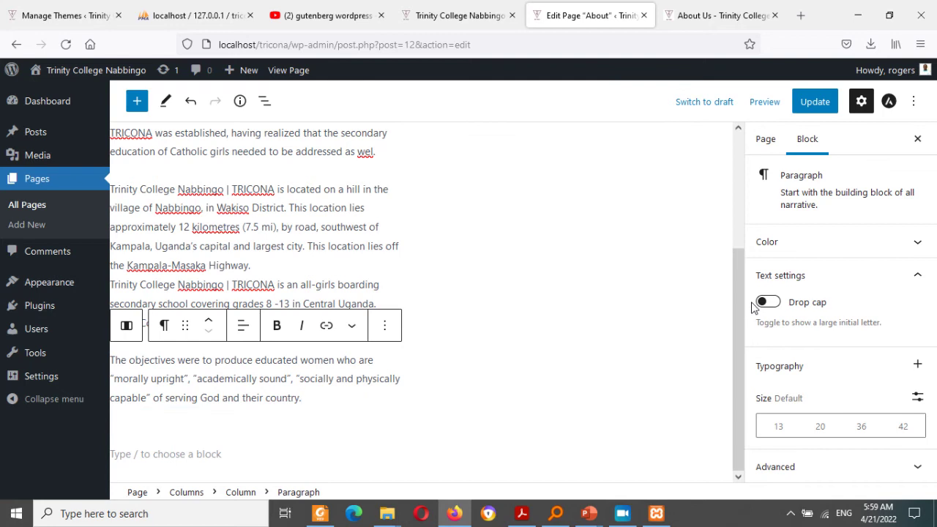
pyautogui.moveTo(743, 307); pyautogui.dragTo(731, 208)
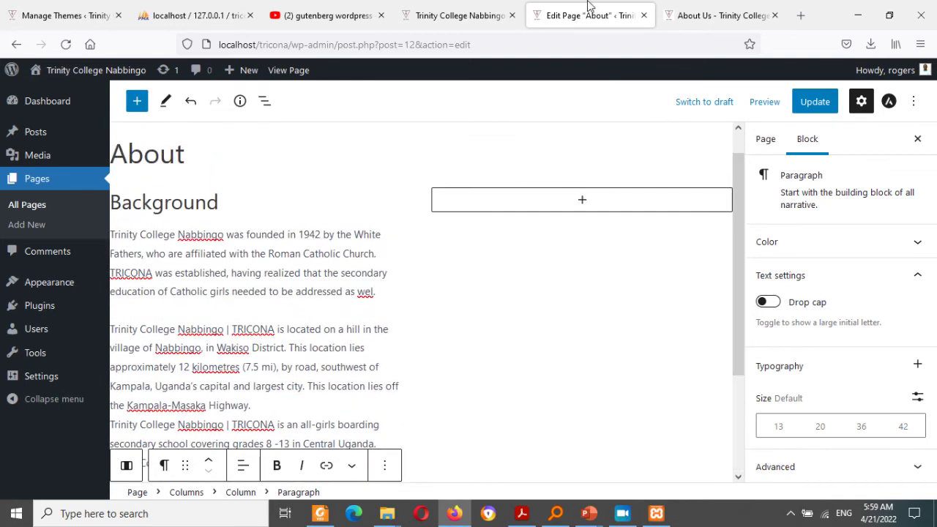
pyautogui.click(716, 14)
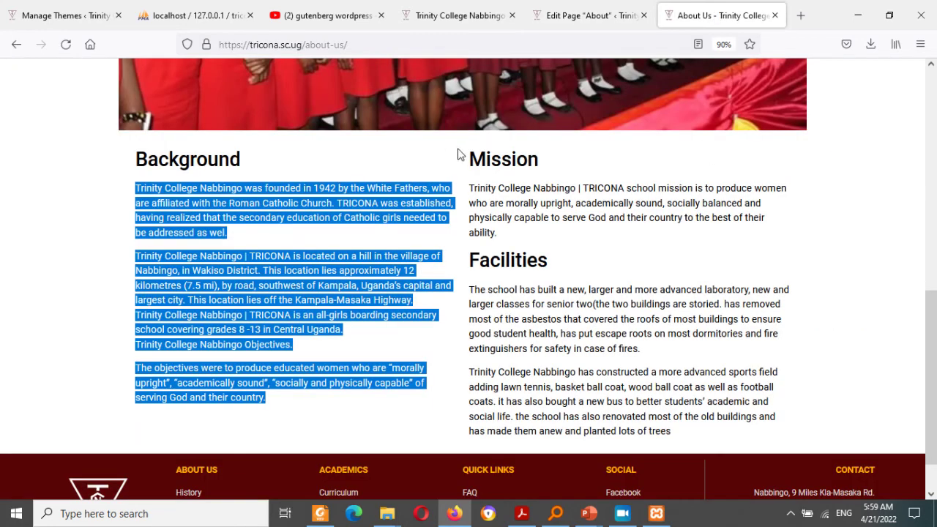
# Step: Copy the Mission and Facilities text from the live page into a new paragraph in the right column
pyautogui.moveTo(471, 157); pyautogui.dragTo(694, 442)
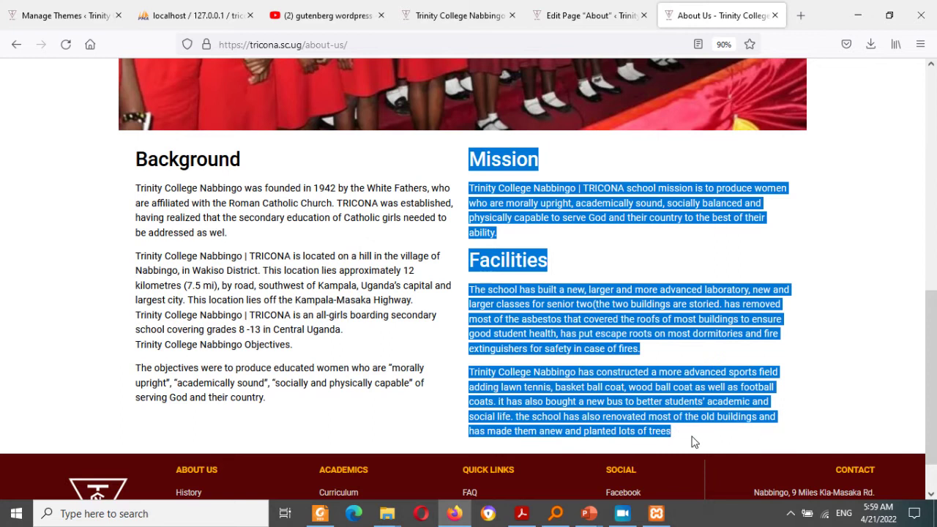
pyautogui.click(589, 15)
pyautogui.click(519, 198)
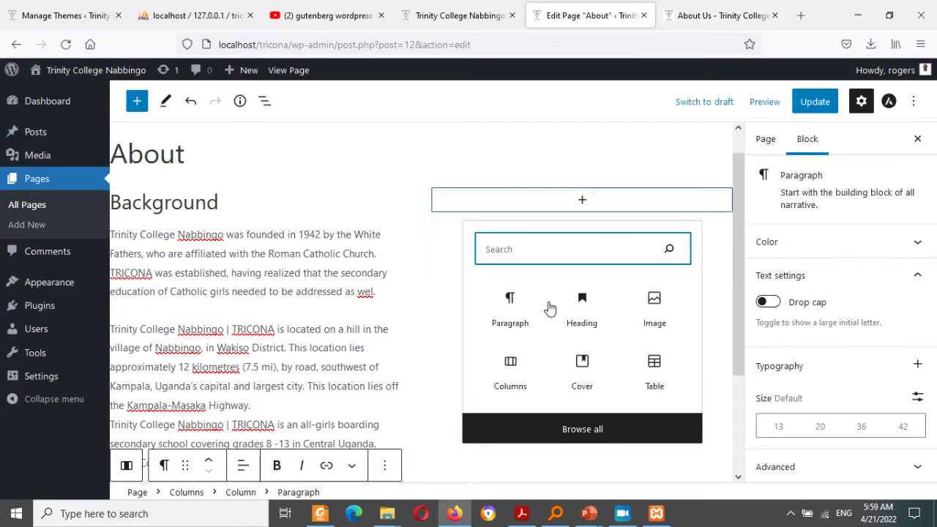
pyautogui.click(524, 319)
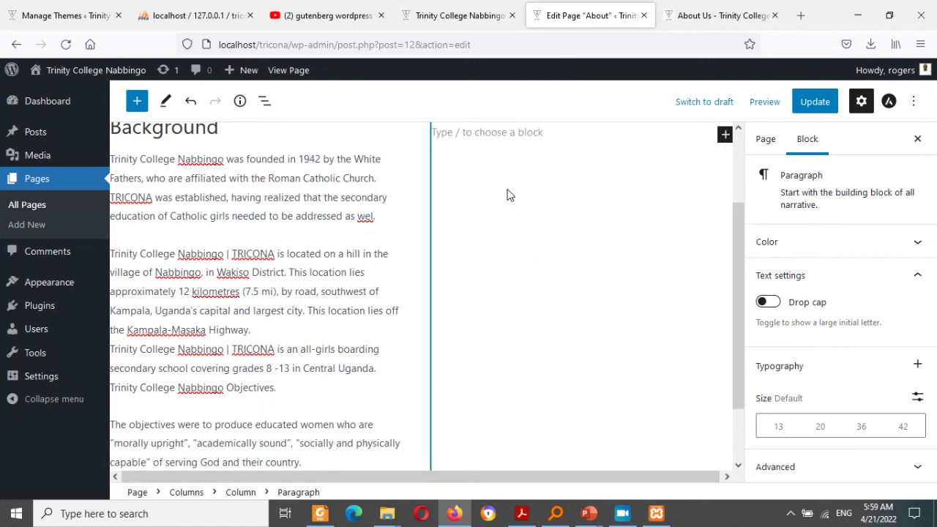
pyautogui.hotkey('ctrl', 'v')
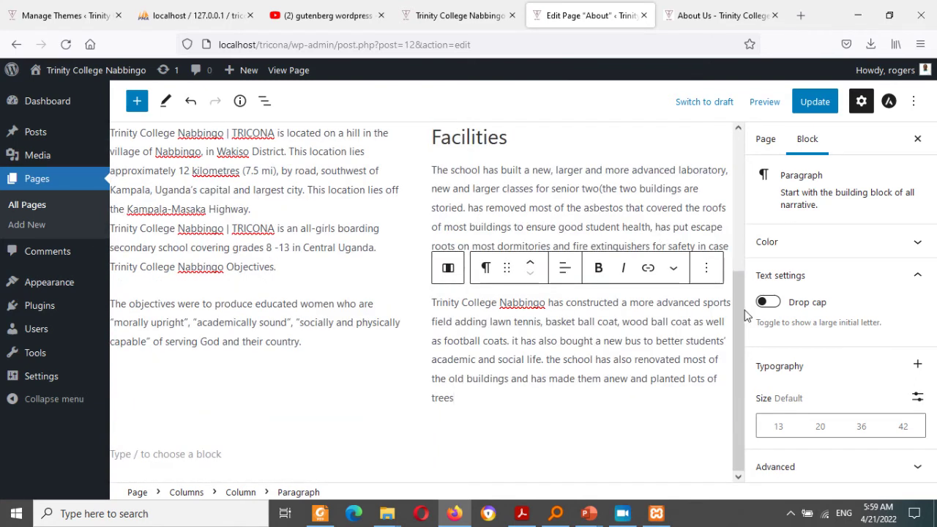
pyautogui.moveTo(739, 276); pyautogui.dragTo(745, 139)
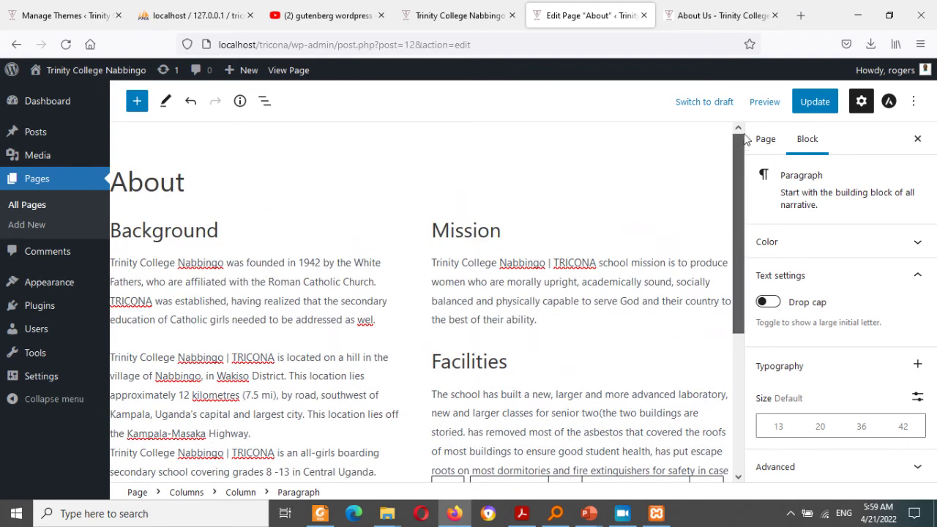
# Step: Update the About page, view it, then go to Pages > All Pages
pyautogui.click(813, 101)
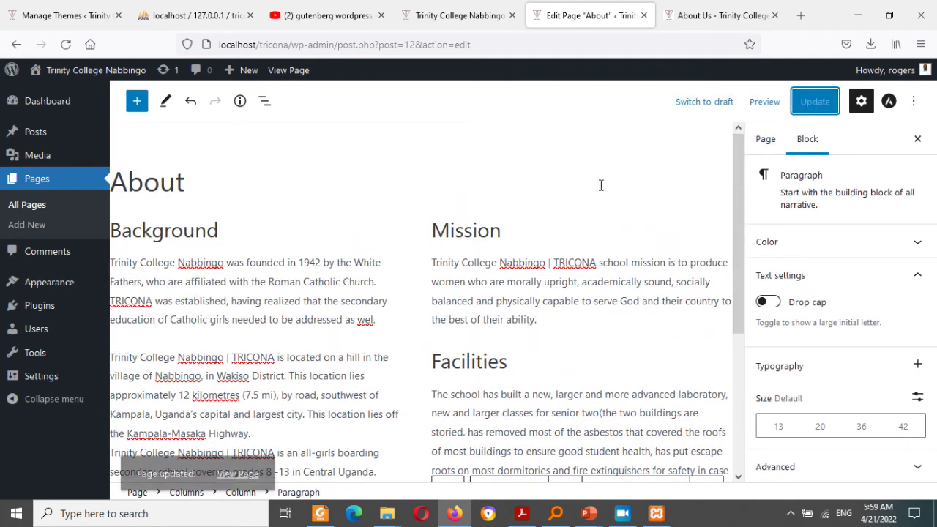
pyautogui.click(233, 460)
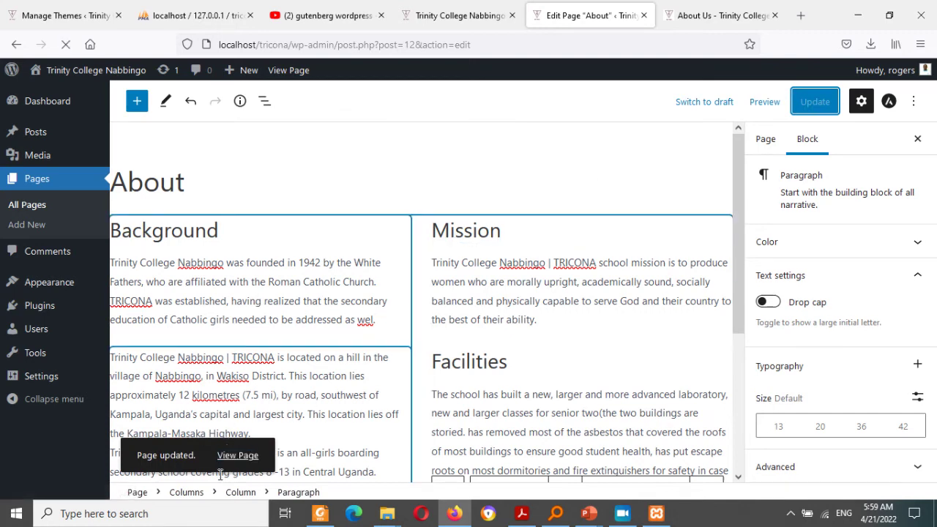
pyautogui.click(236, 456)
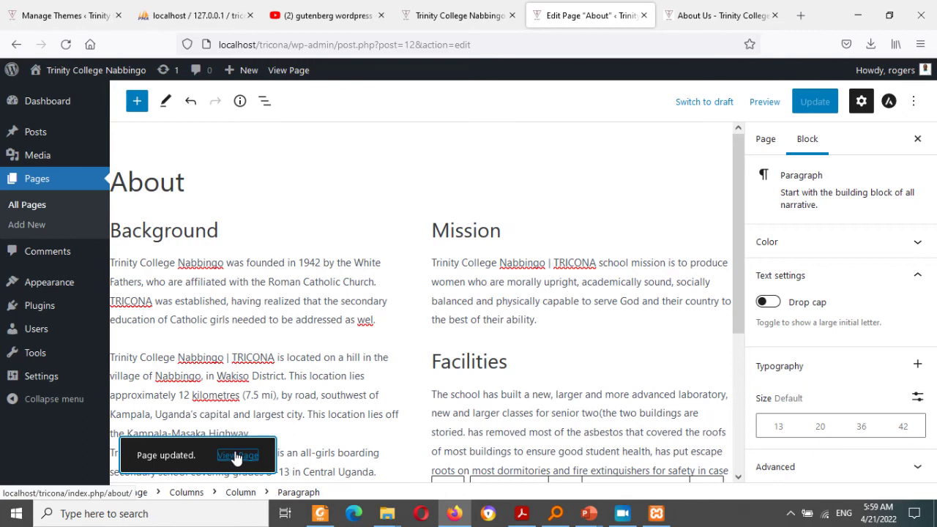
pyautogui.click(44, 177)
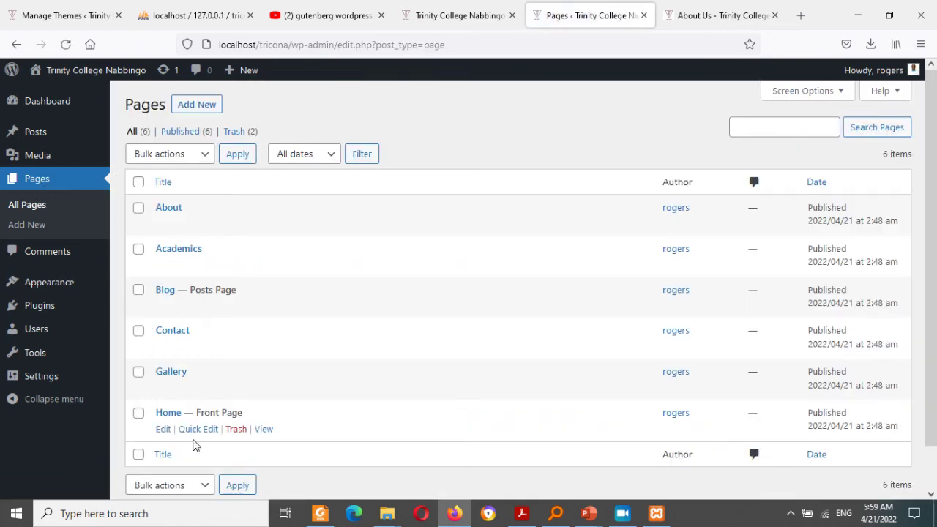
# Step: View the published About page, then open the Academics page in the block editor
pyautogui.moveTo(192, 207)
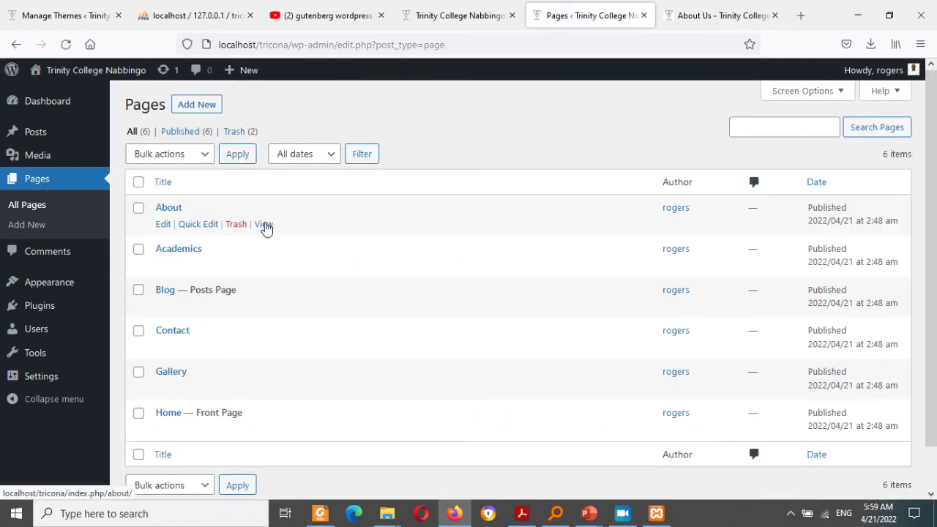
pyautogui.click(264, 224)
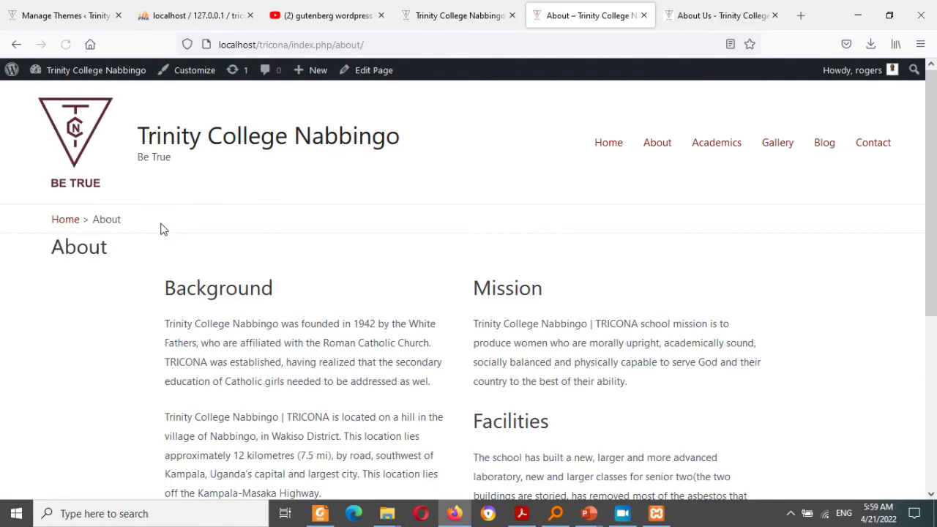
pyautogui.click(719, 144)
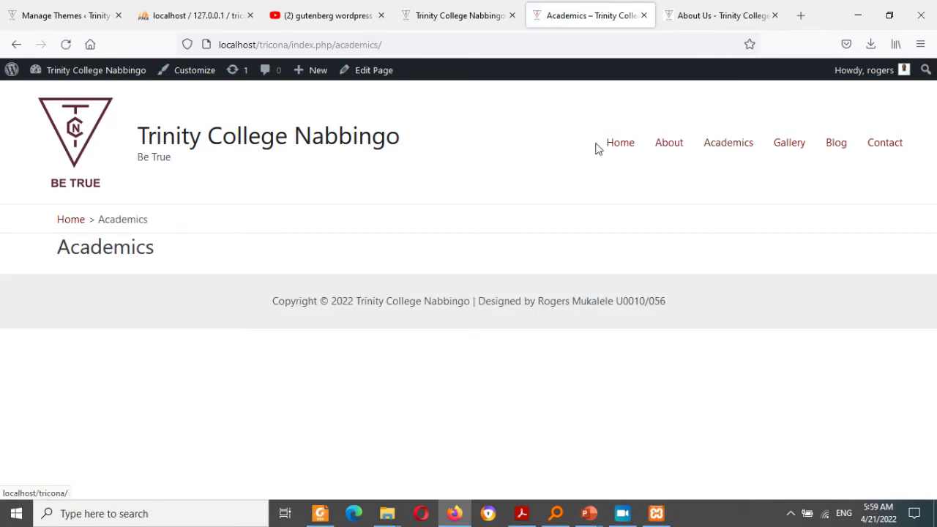
pyautogui.click(379, 73)
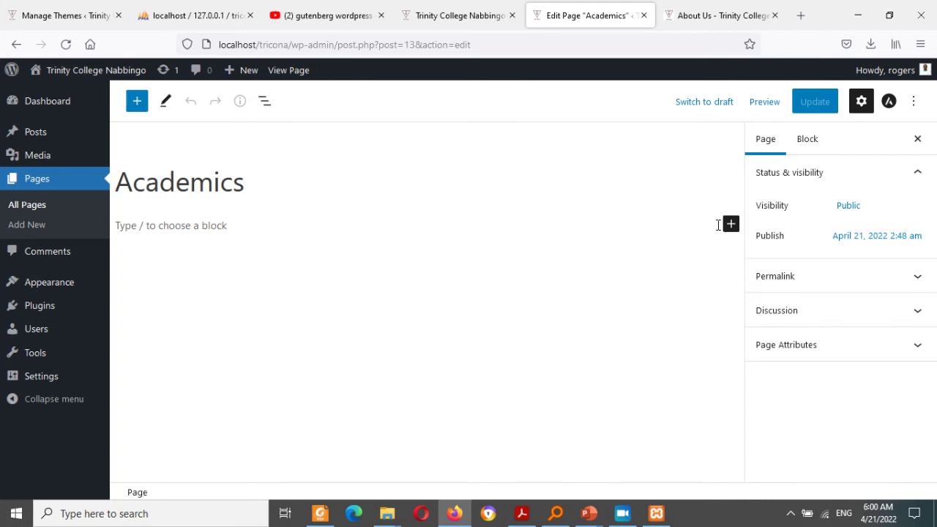
# Step: Start typing 'Trinity College' in the empty paragraph below the Academics title
pyautogui.click(299, 224)
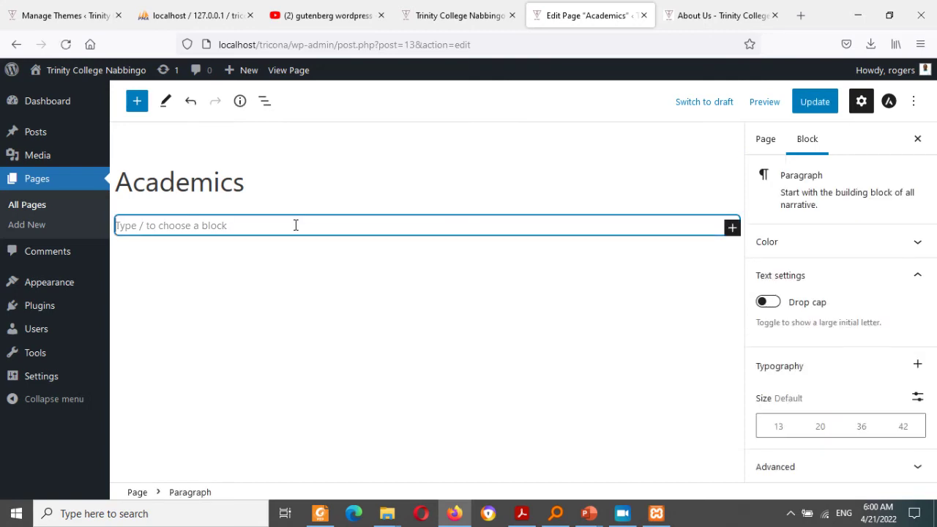
pyautogui.write('Trin')
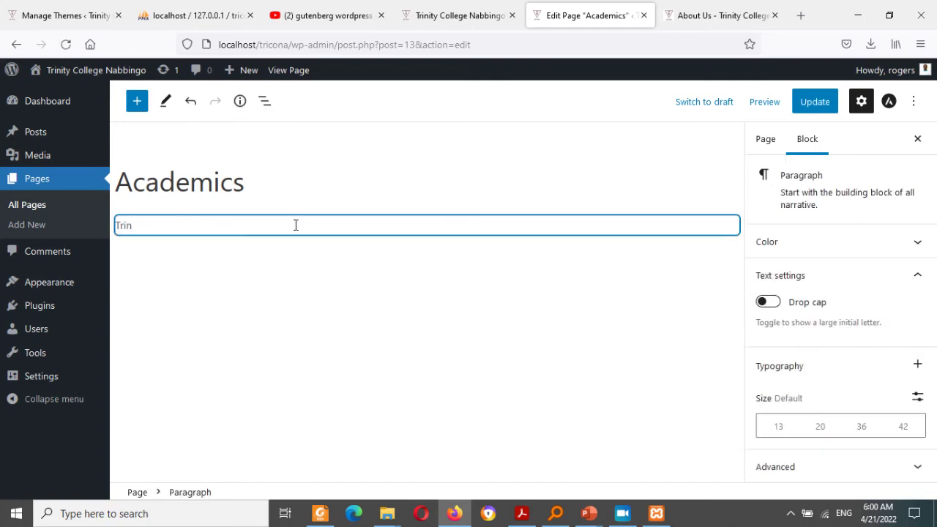
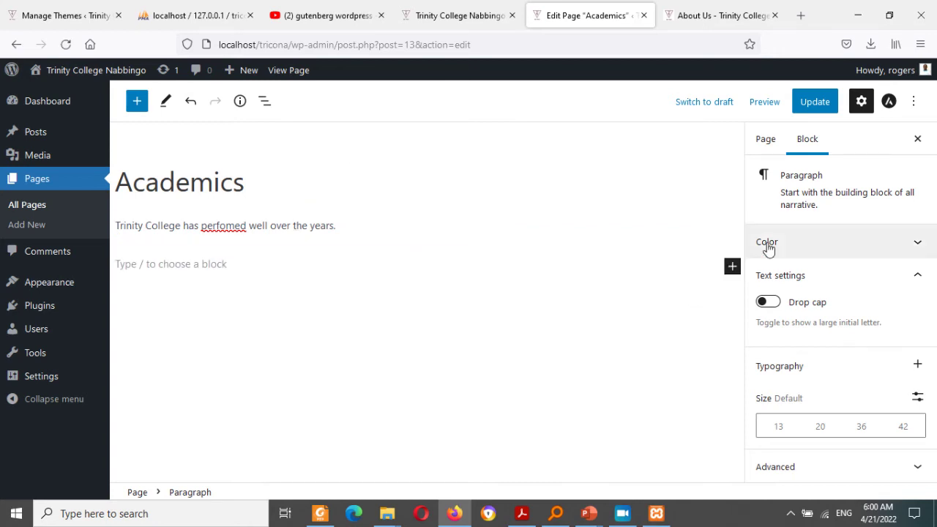
# Step: Add a 'Curricullum' heading below the Academics paragraph
pyautogui.click(732, 268)
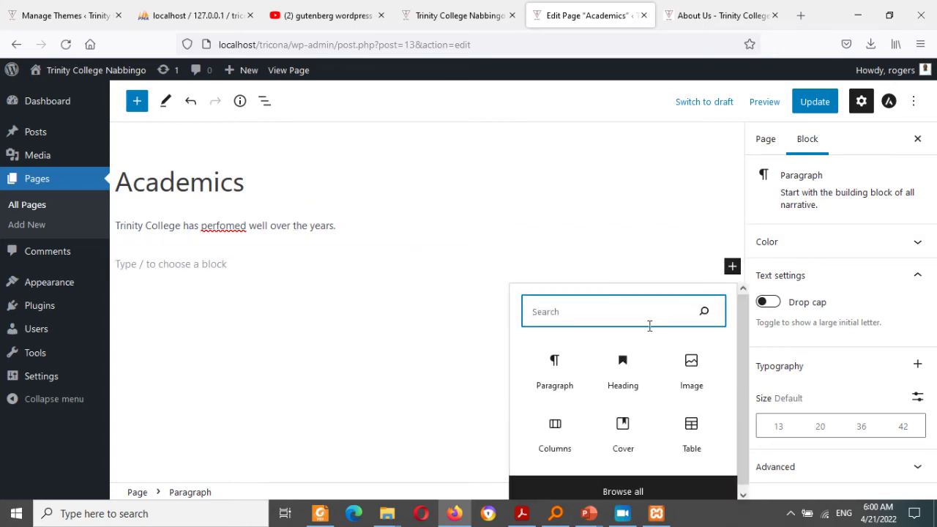
pyautogui.click(623, 373)
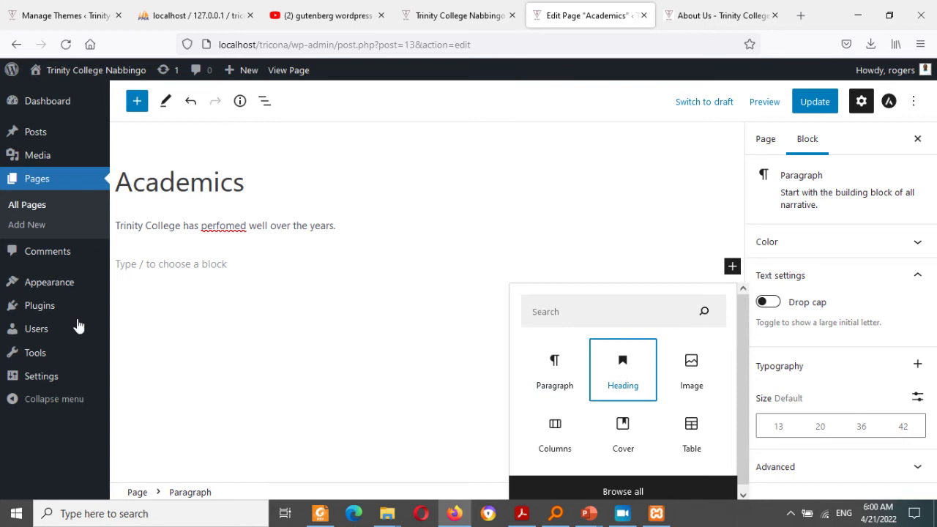
pyautogui.write('Cu')
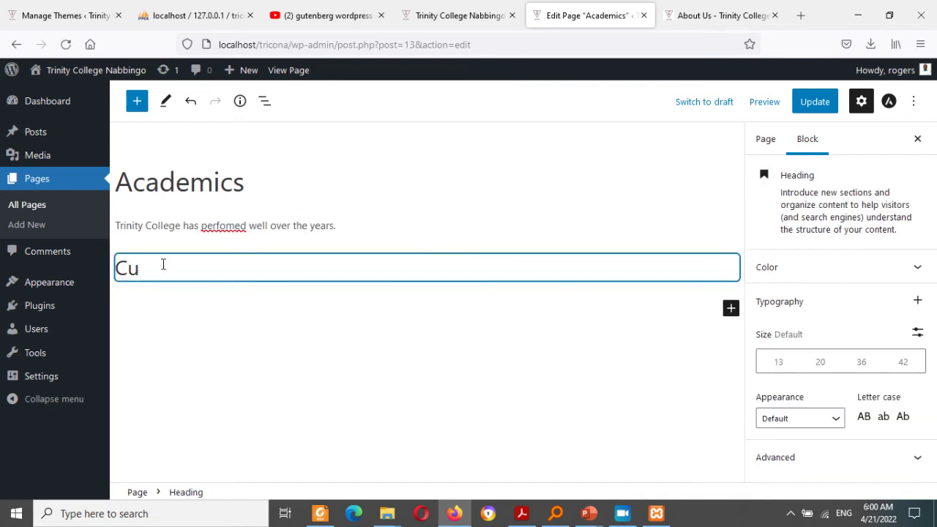
pyautogui.write('rricullum')
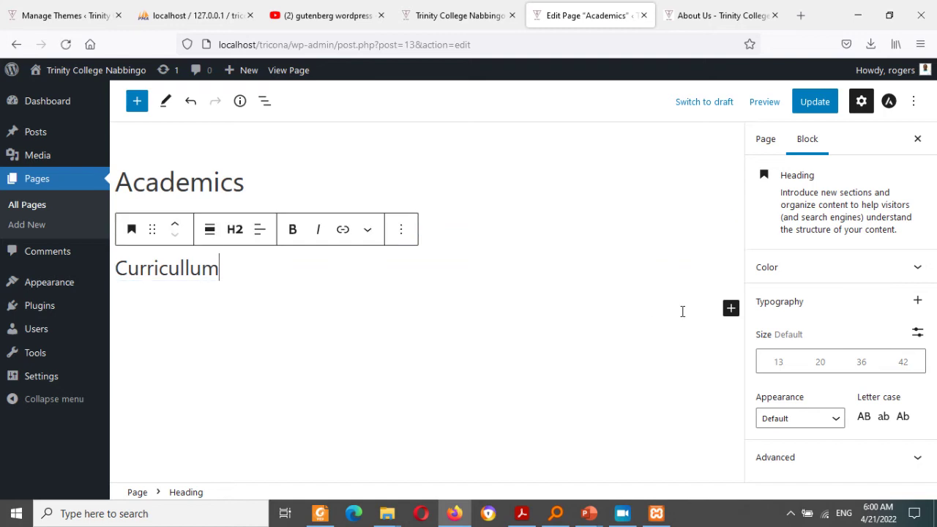
# Step: Insert an empty table with 2 columns and 5 rows under the heading
pyautogui.click(730, 311)
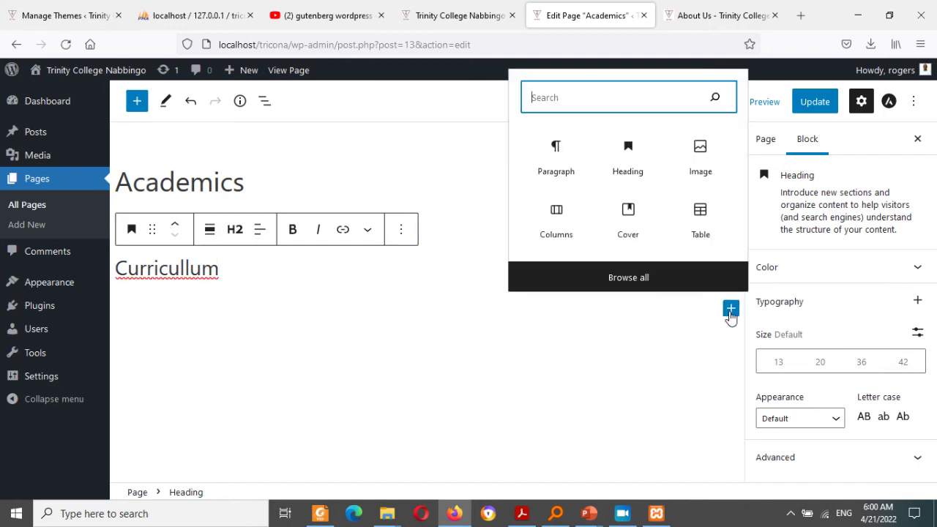
pyautogui.click(704, 223)
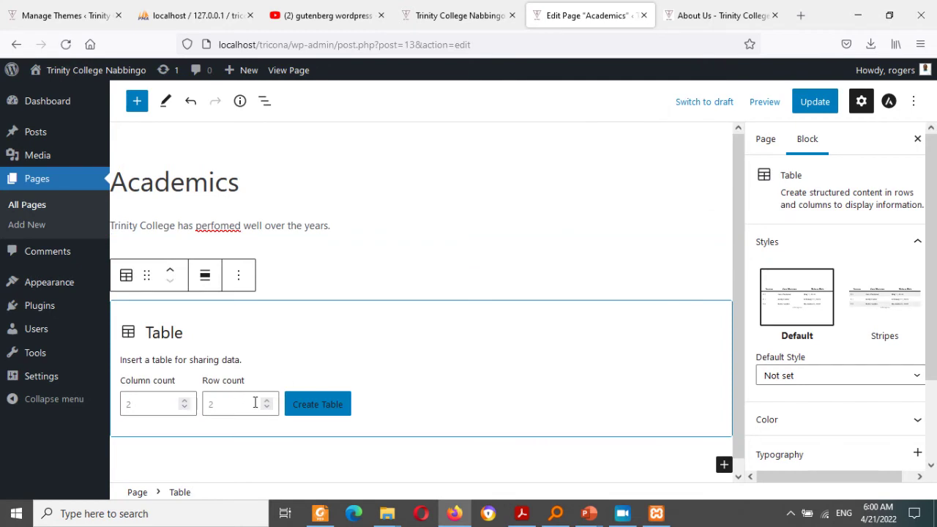
pyautogui.click(315, 407)
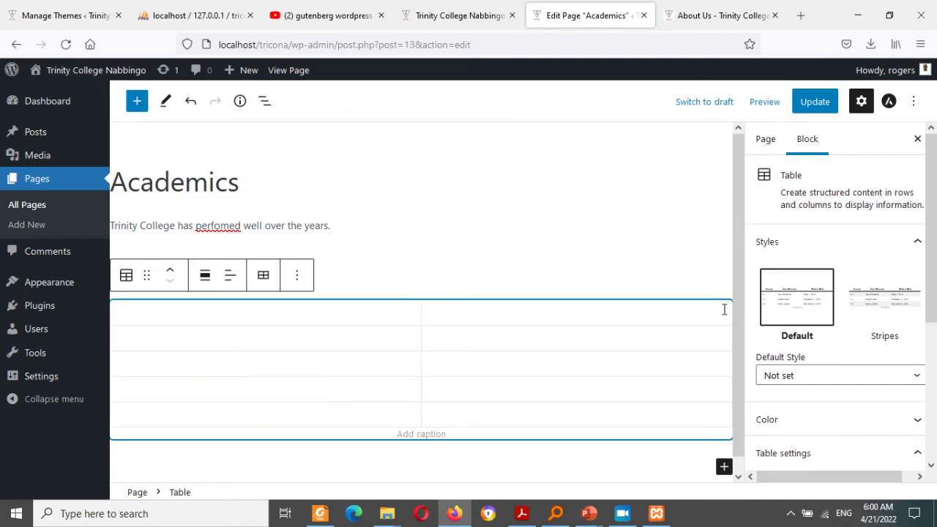
pyautogui.click(832, 382)
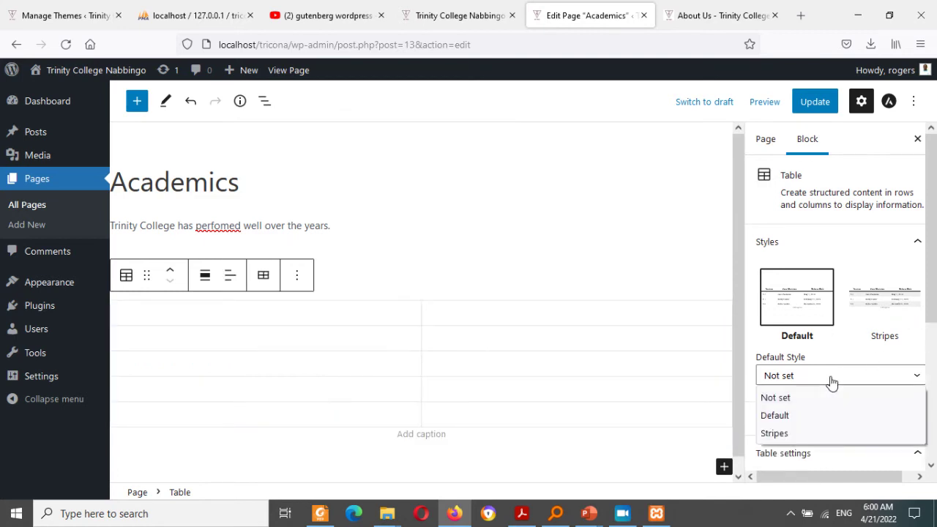
pyautogui.click(887, 311)
pyautogui.scroll(-5, 930, 284)
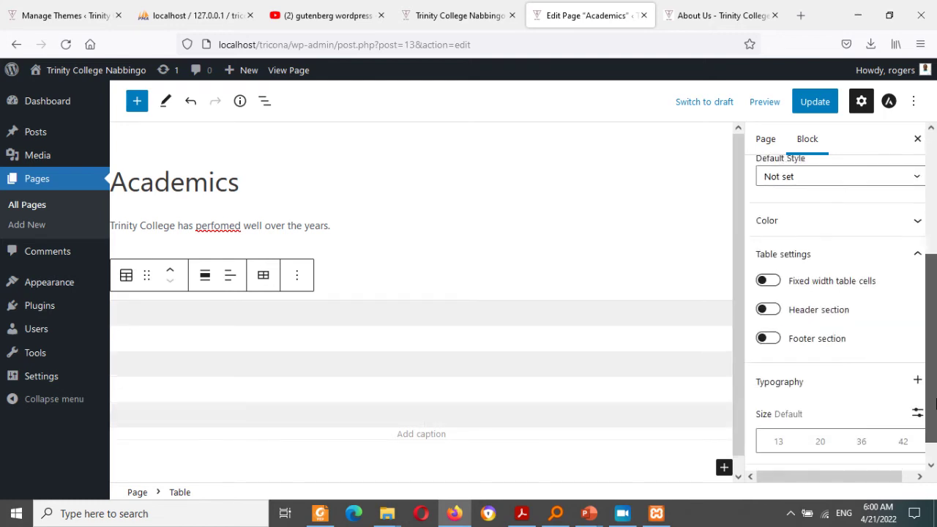
pyautogui.click(871, 225)
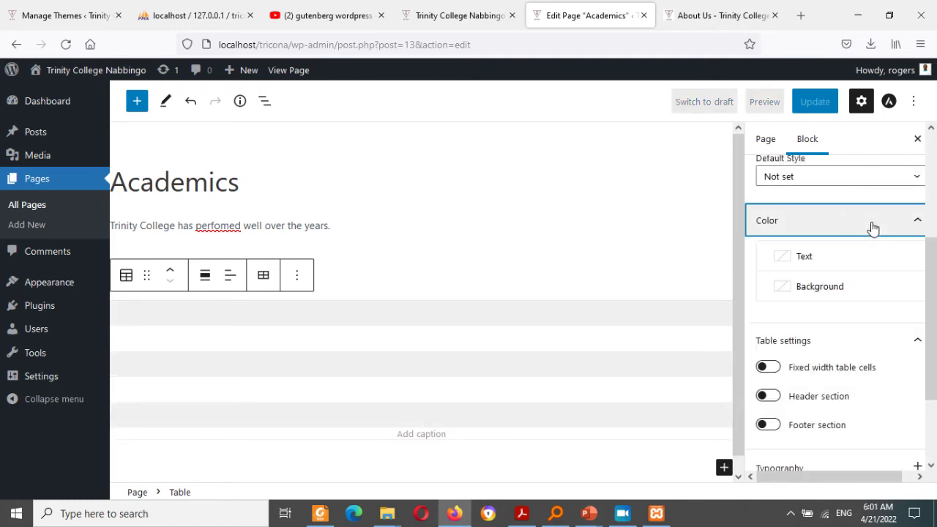
pyautogui.click(798, 290)
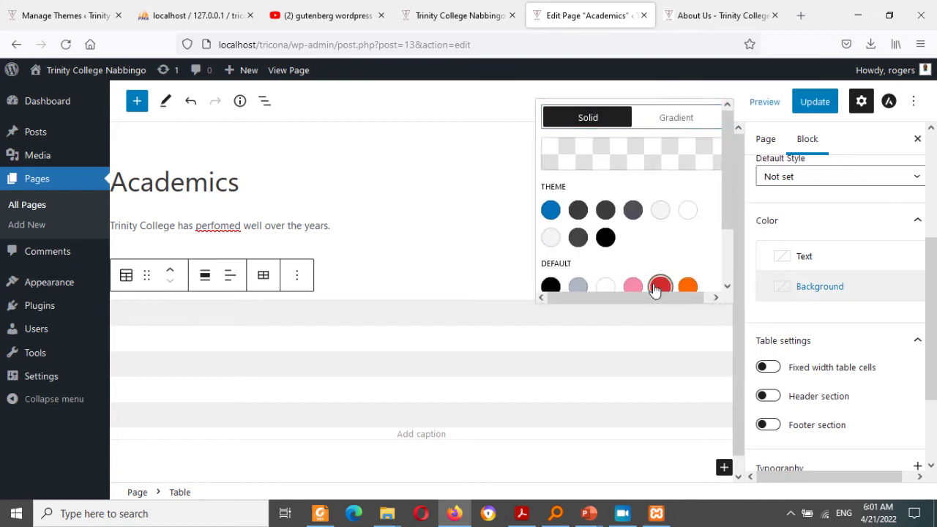
pyautogui.click(659, 286)
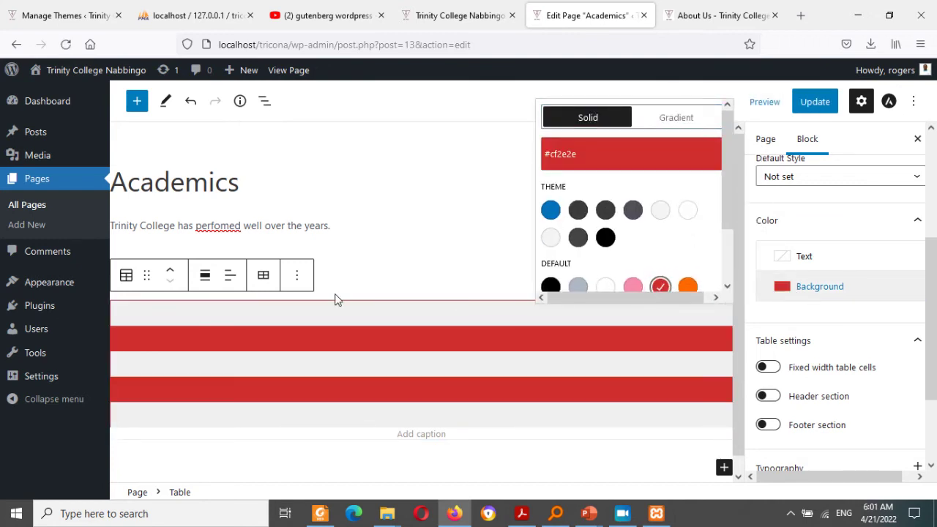
pyautogui.click(805, 257)
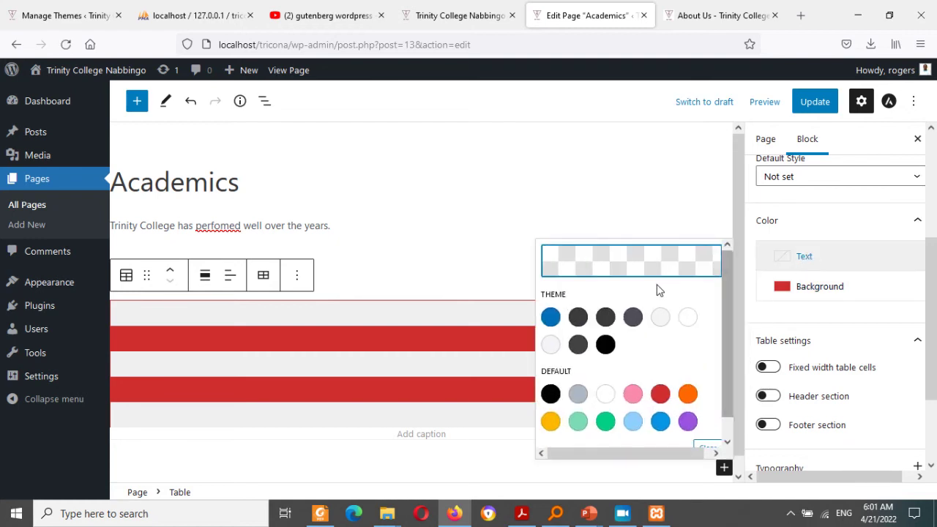
pyautogui.click(661, 319)
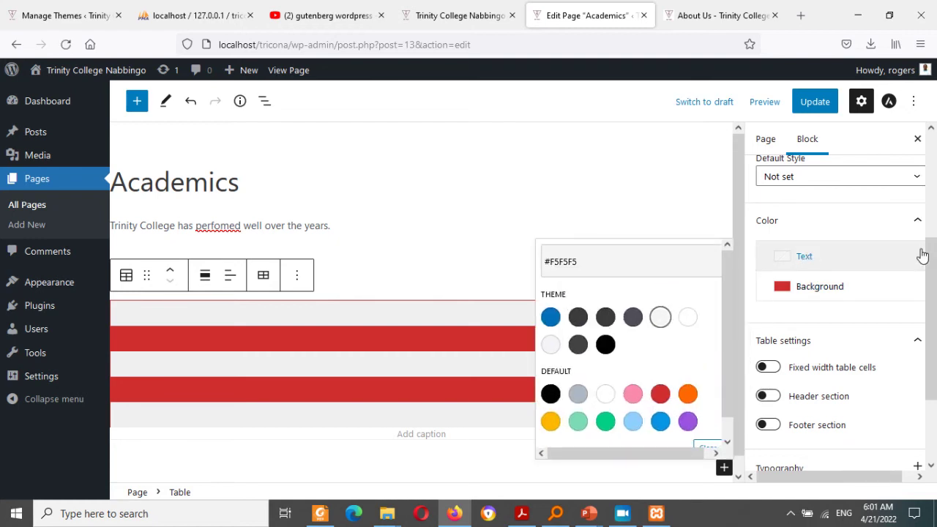
pyautogui.click(771, 268)
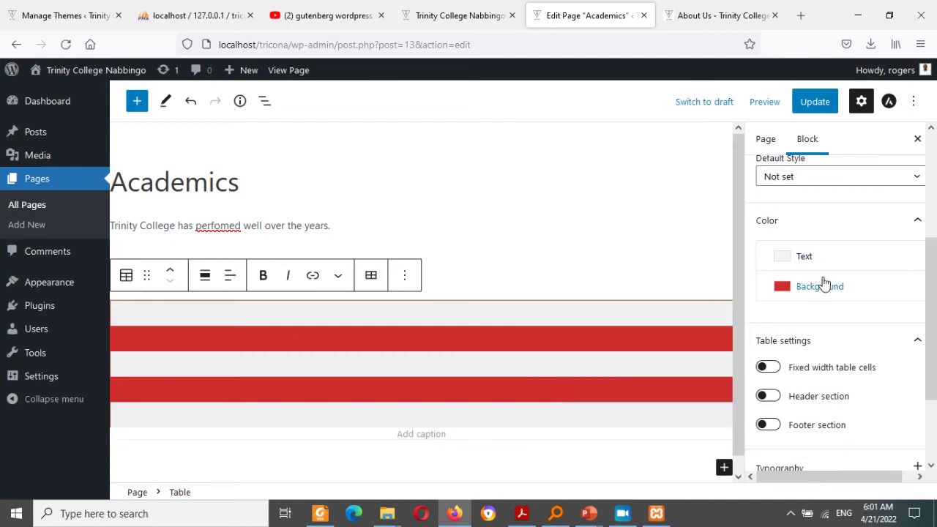
pyautogui.click(873, 184)
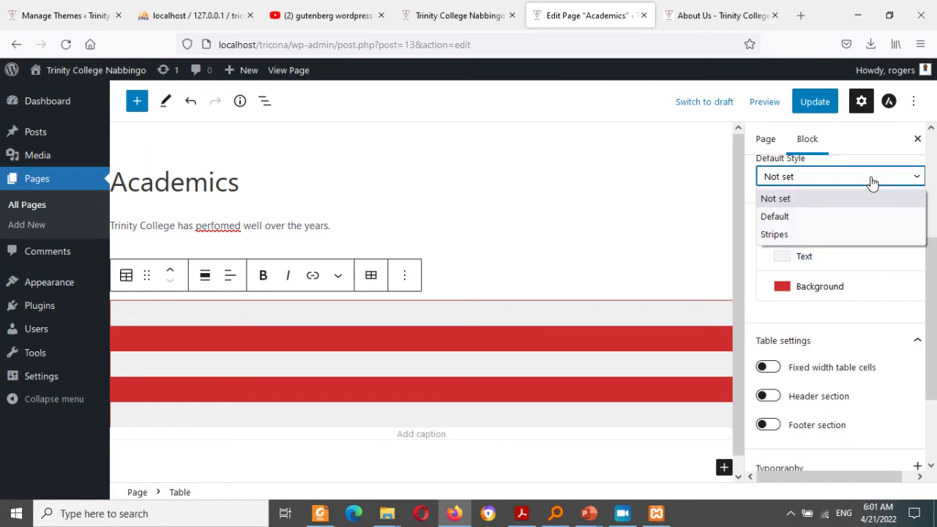
pyautogui.click(826, 217)
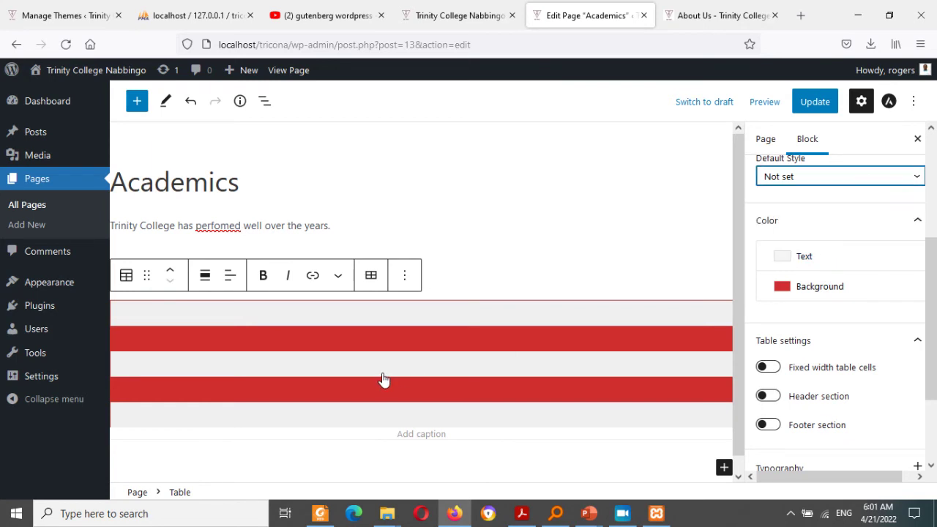
pyautogui.click(241, 337)
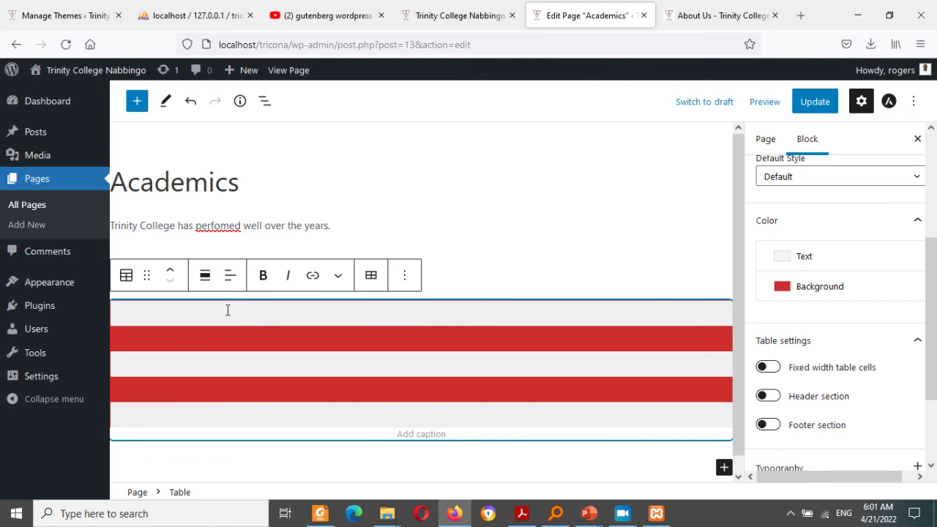
pyautogui.write('S')
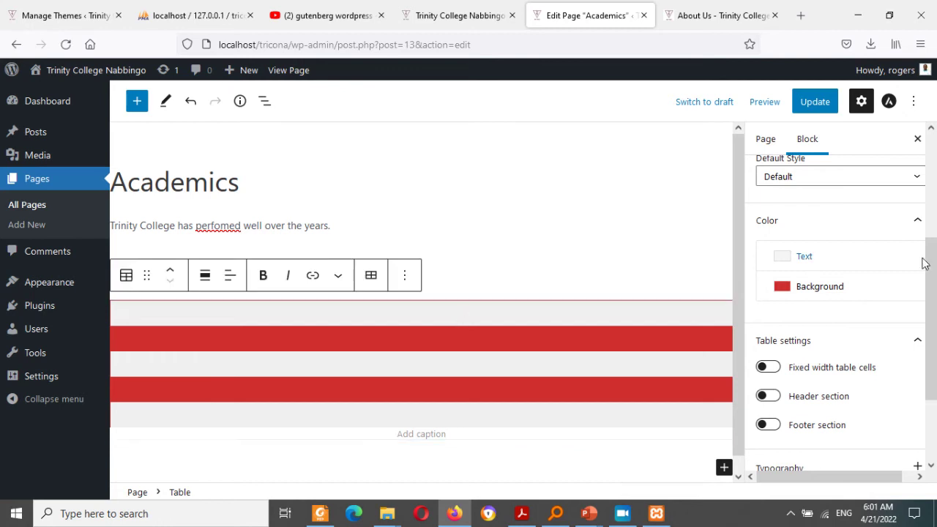
pyautogui.click(847, 181)
pyautogui.click(819, 205)
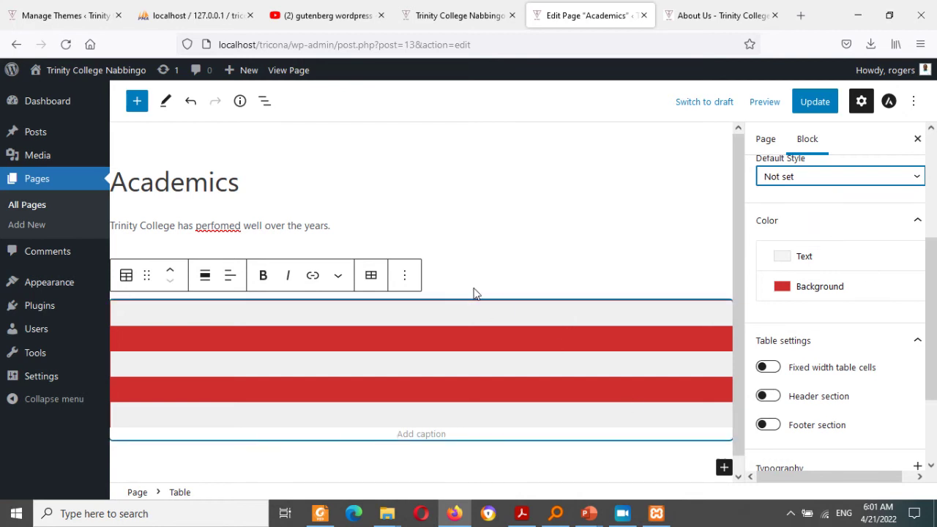
pyautogui.click(456, 262)
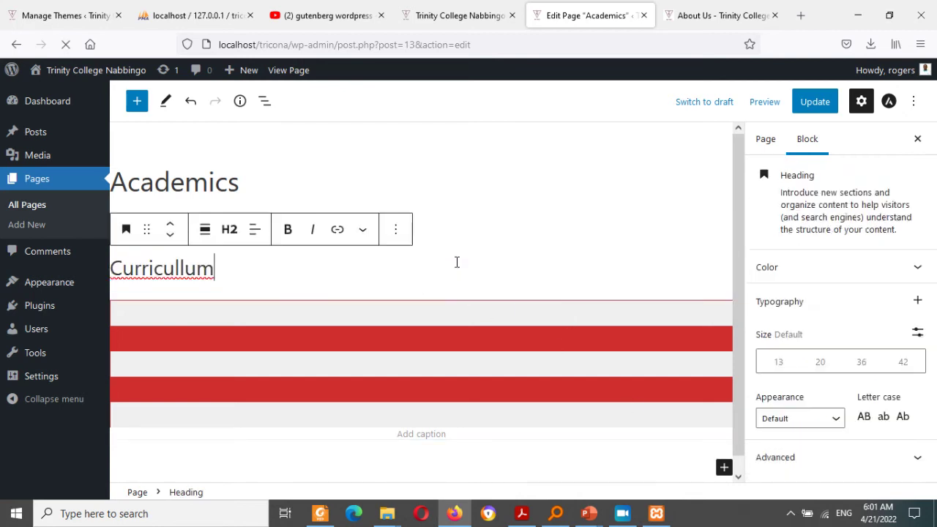
pyautogui.click(192, 318)
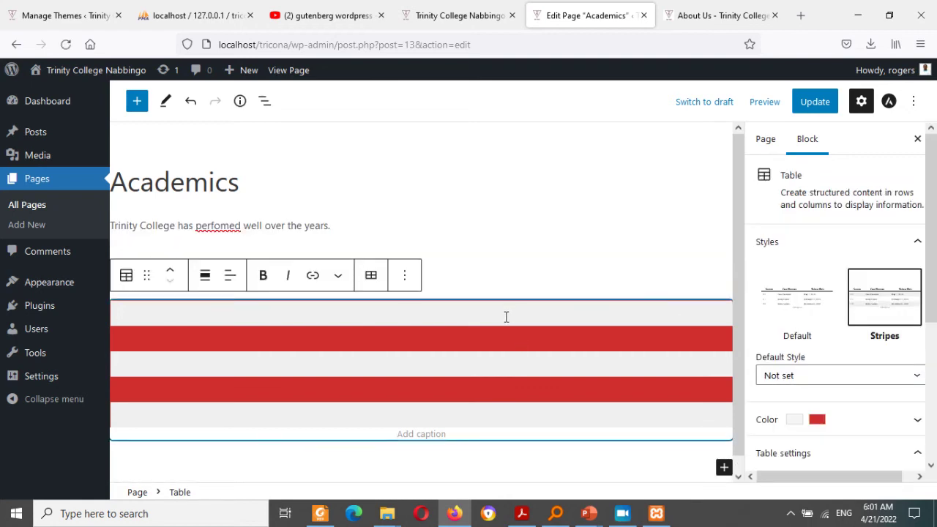
pyautogui.scroll(-1, 739, 454)
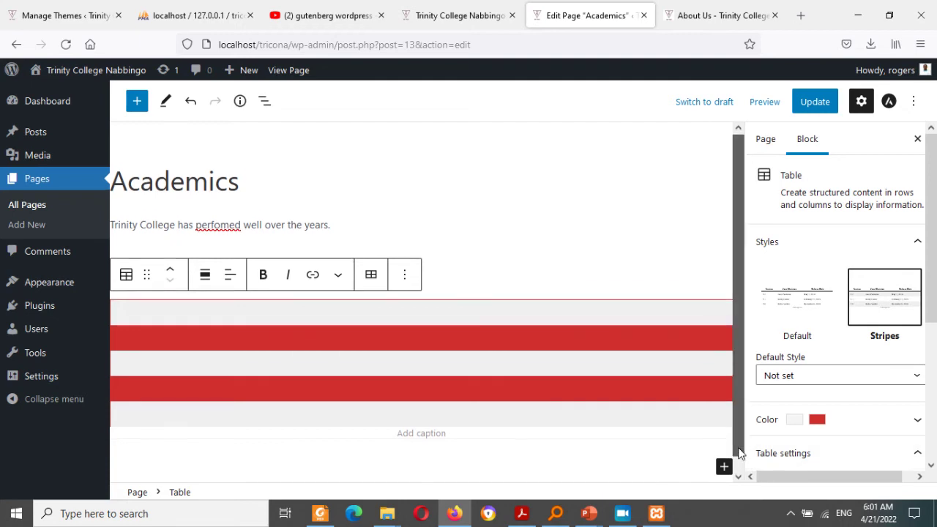
pyautogui.scroll(-1, 739, 454)
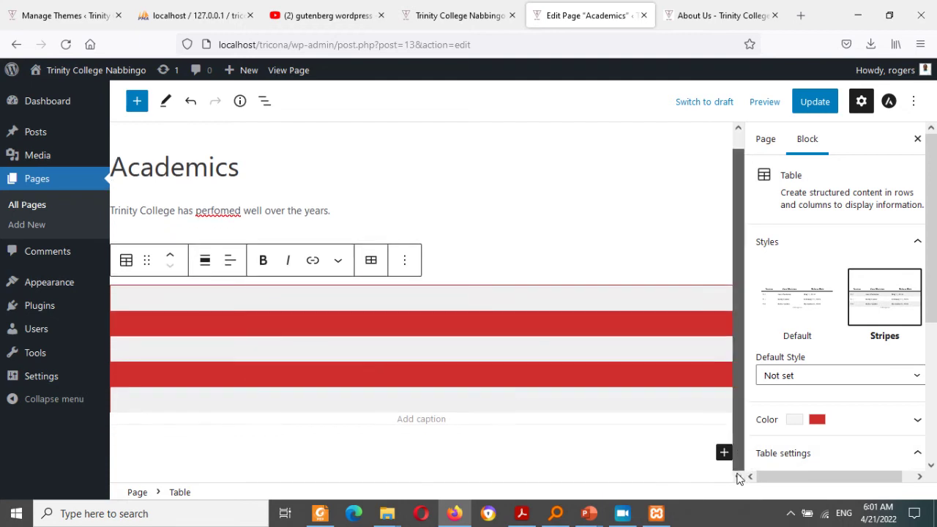
pyautogui.click(192, 102)
pyautogui.click(192, 101)
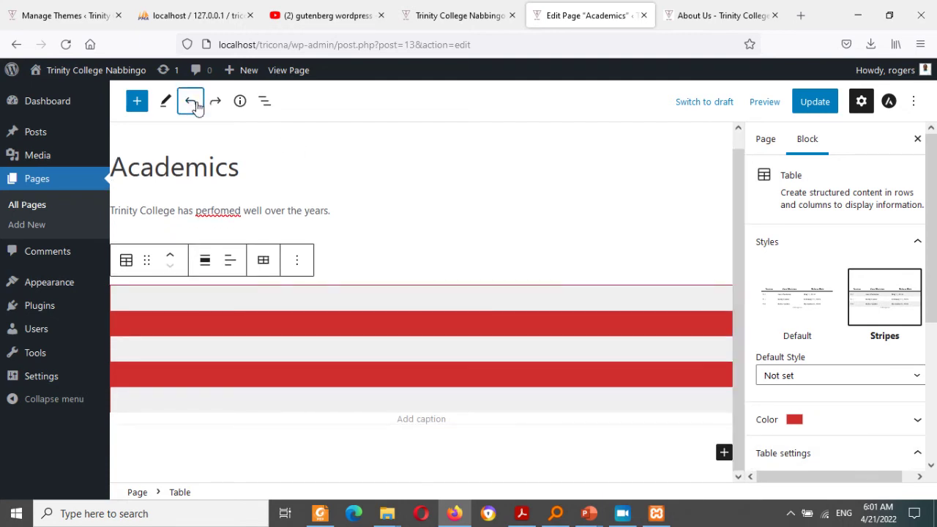
pyautogui.click(193, 103)
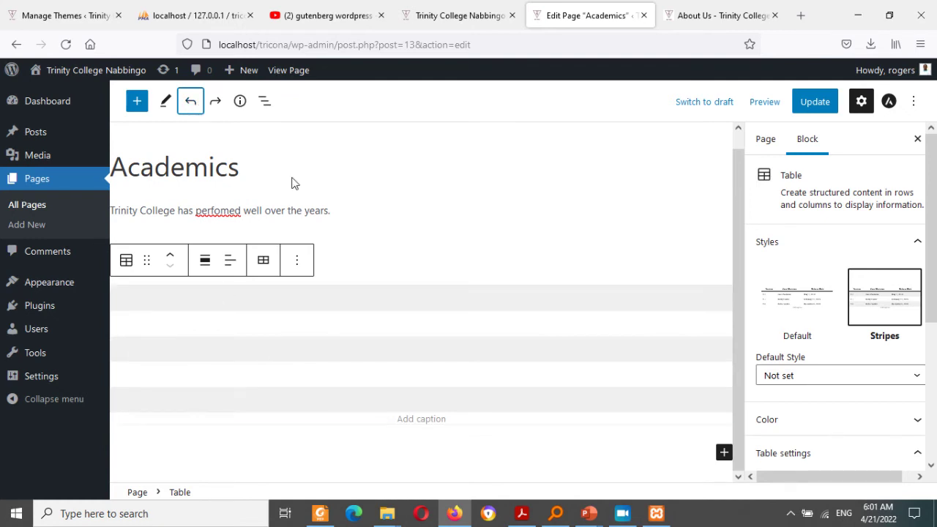
pyautogui.click(191, 101)
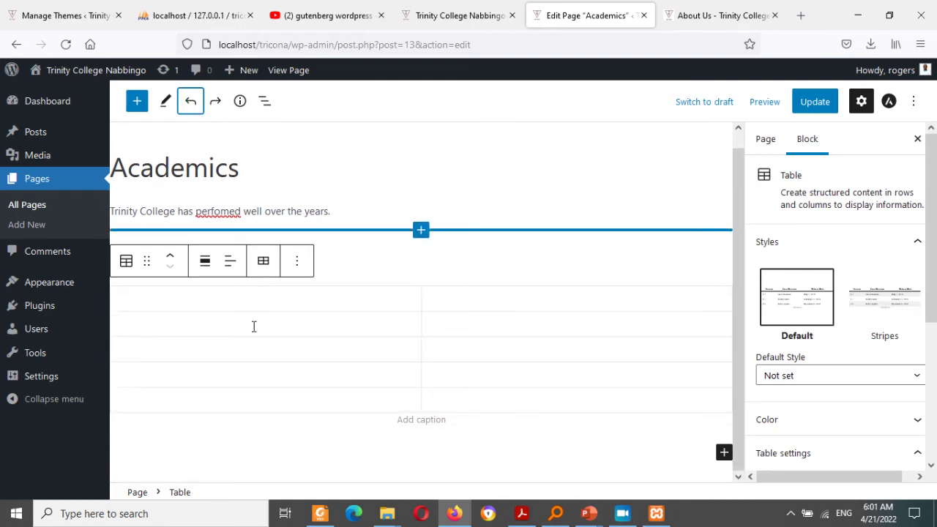
pyautogui.click(239, 304)
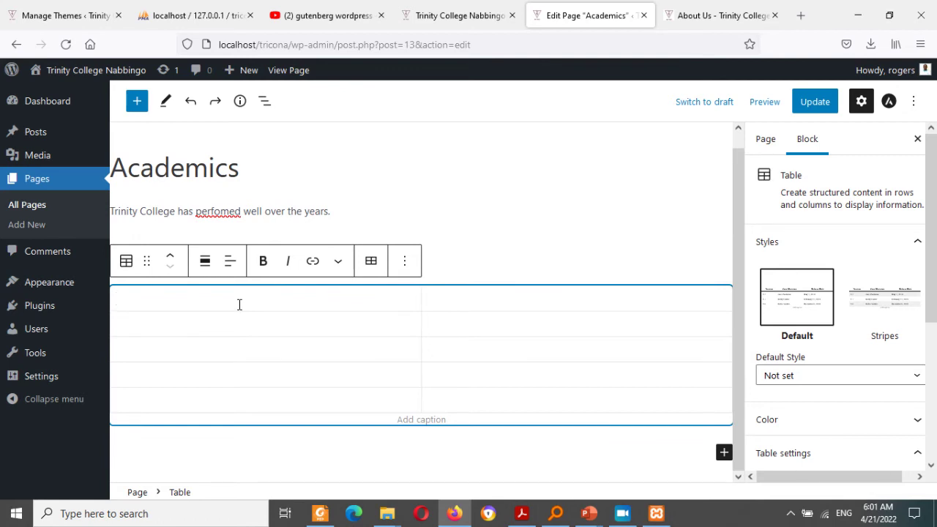
# Step: Enter the 'O level' and 'A level' headers and 'M' for Math in the first row
pyautogui.write('O')
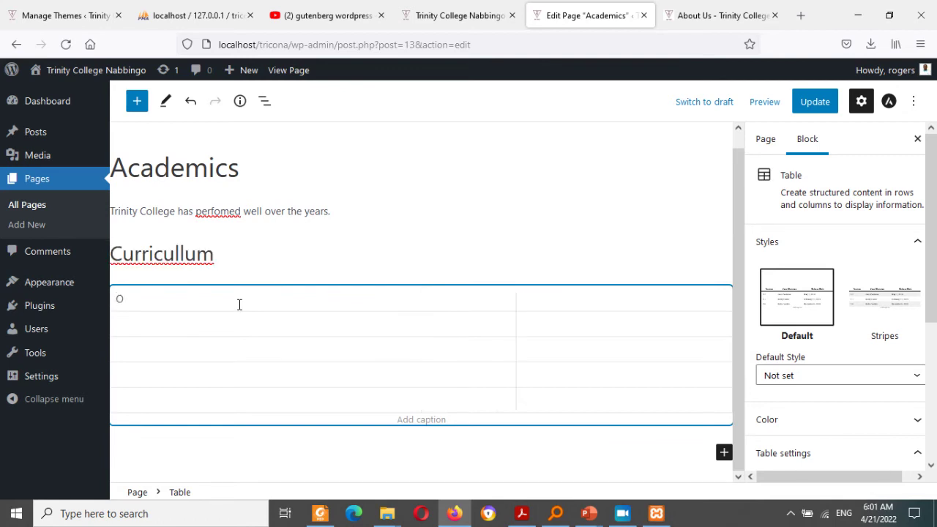
pyautogui.write(' level')
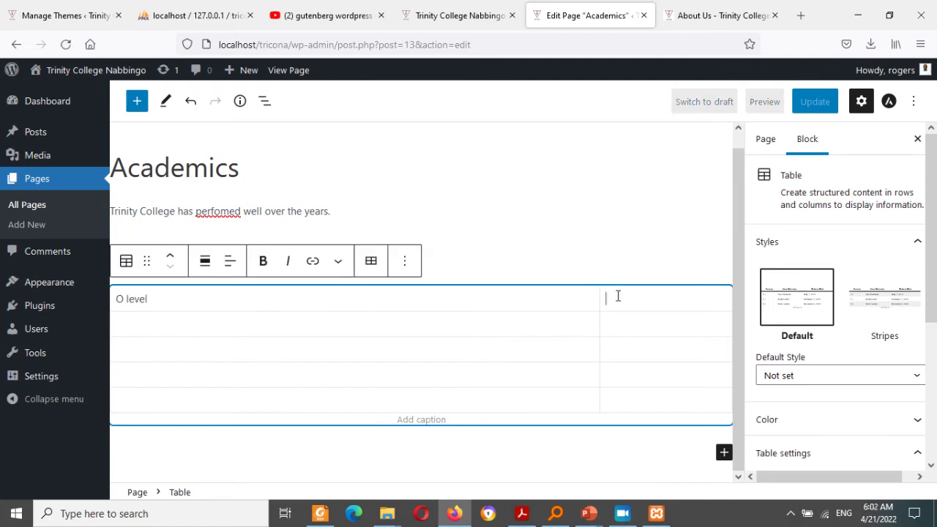
pyautogui.write('A level')
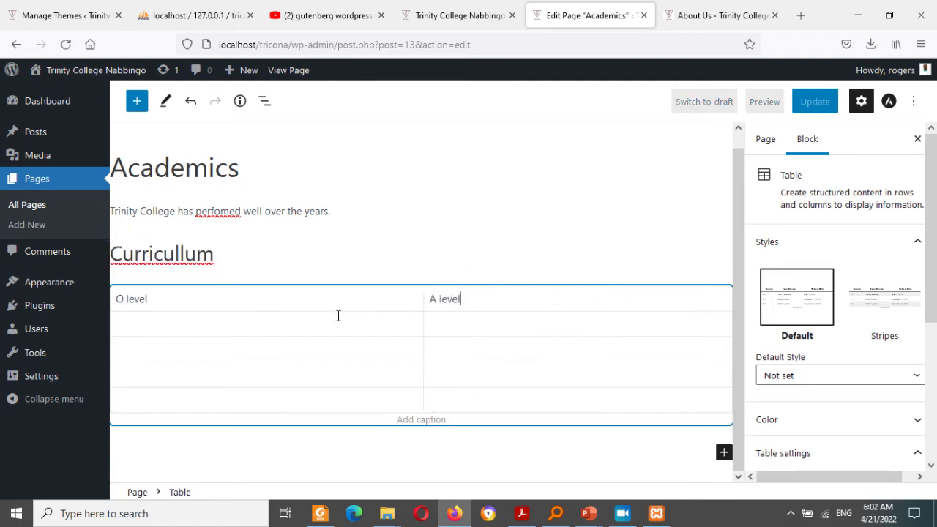
pyautogui.click(317, 329)
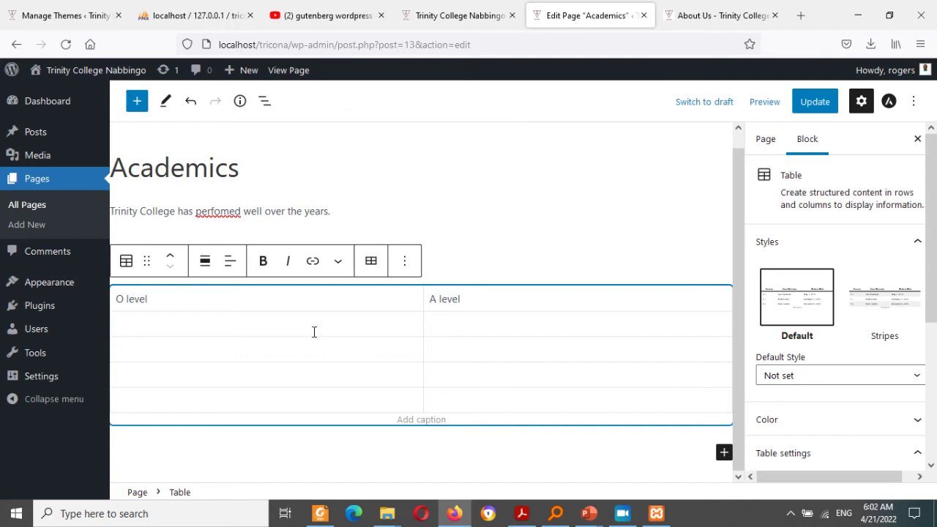
pyautogui.write('Math')
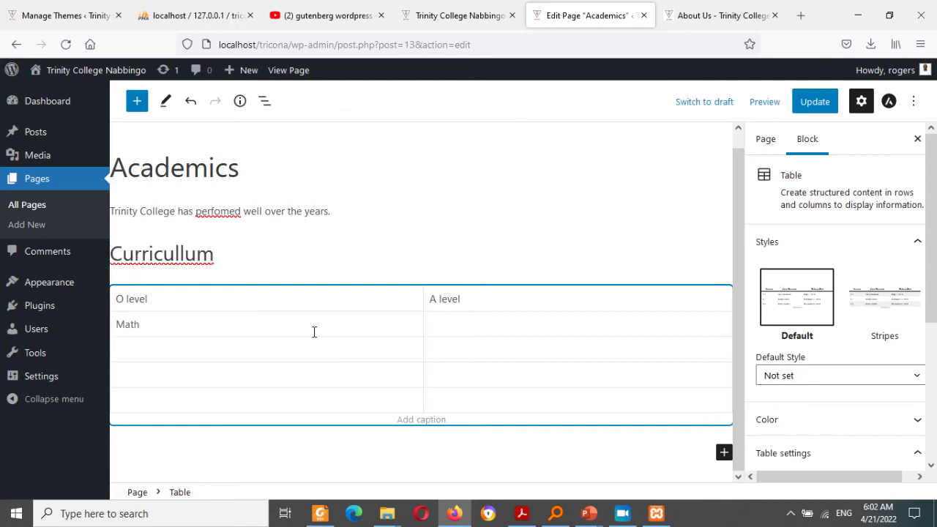
pyautogui.press('Tab')
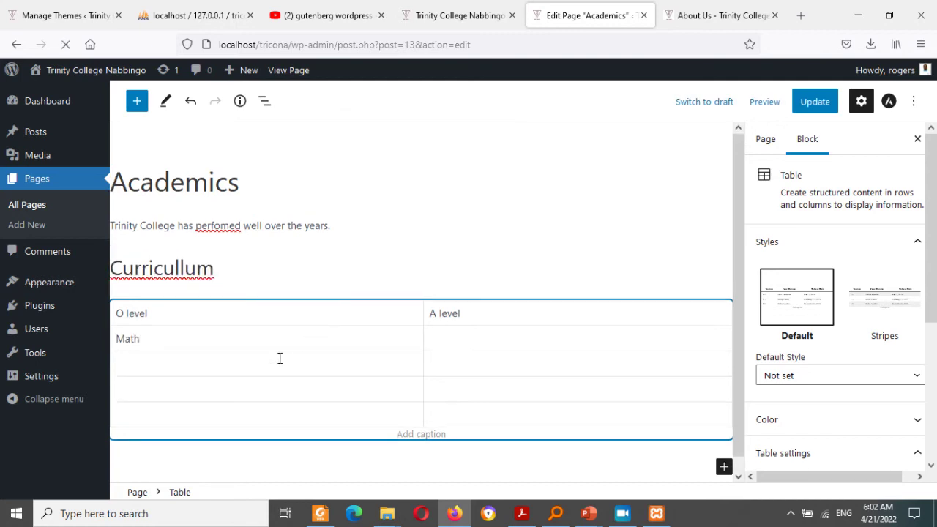
# Step: Fill in Eng, Chemistry, Biology and History, correcting the mistyped History
pyautogui.click(273, 364)
pyautogui.write('Eng')
pyautogui.click(250, 389)
pyautogui.write('Chemistry')
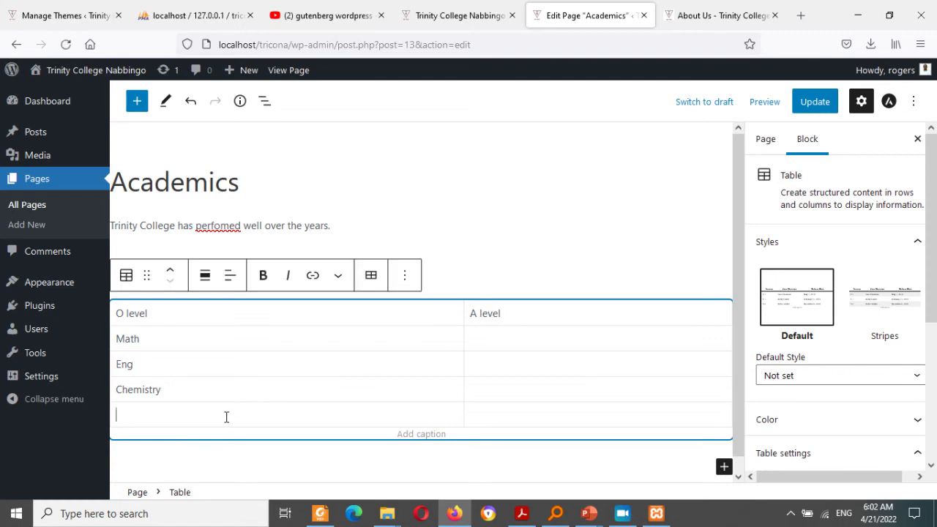
pyautogui.click(226, 416)
pyautogui.write('BiHo')
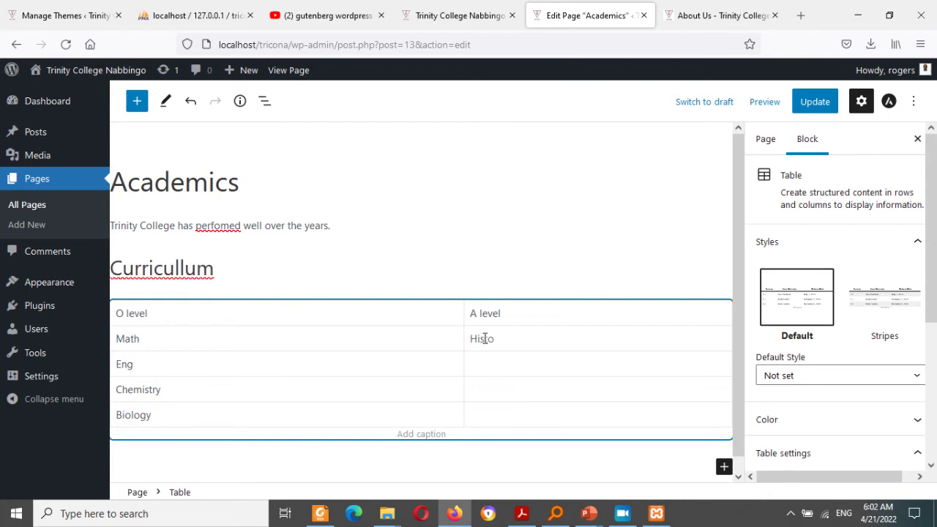
pyautogui.write('storu')
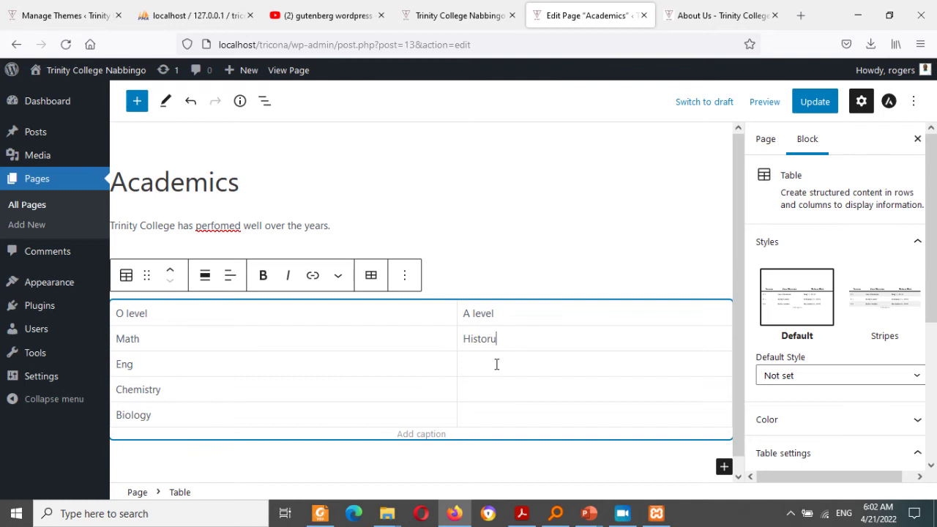
pyautogui.press('BackSpace')
pyautogui.write('y')
pyautogui.click(492, 377)
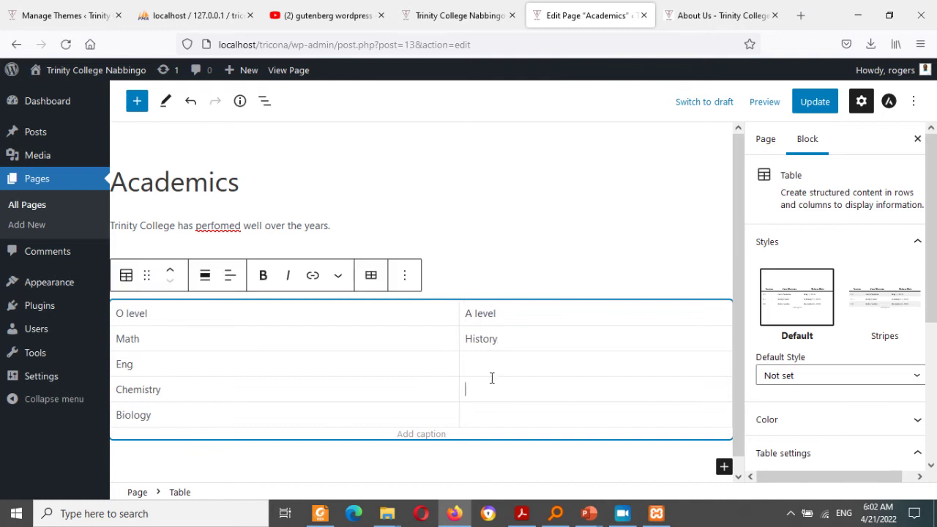
# Step: View the table via Edit as HTML, return to Edit visually, and save with Ctrl+S
pyautogui.click(413, 276)
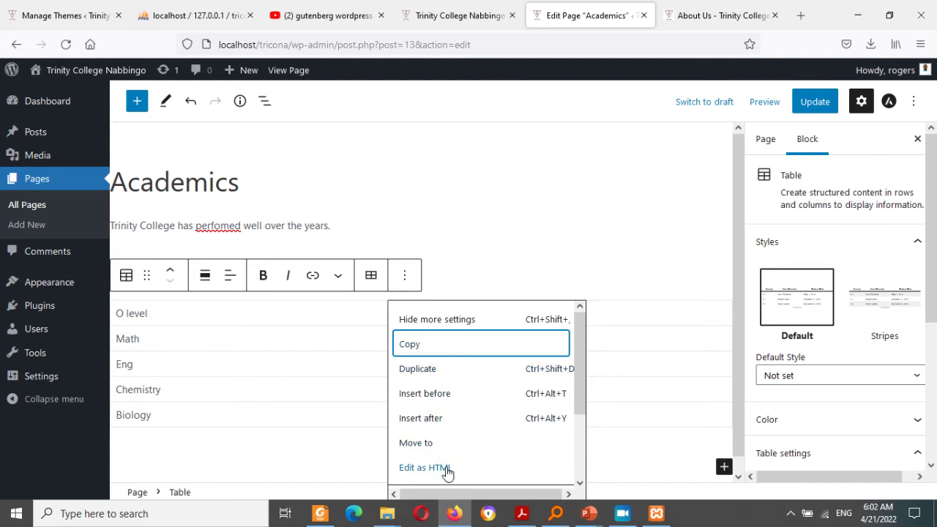
pyautogui.click(425, 467)
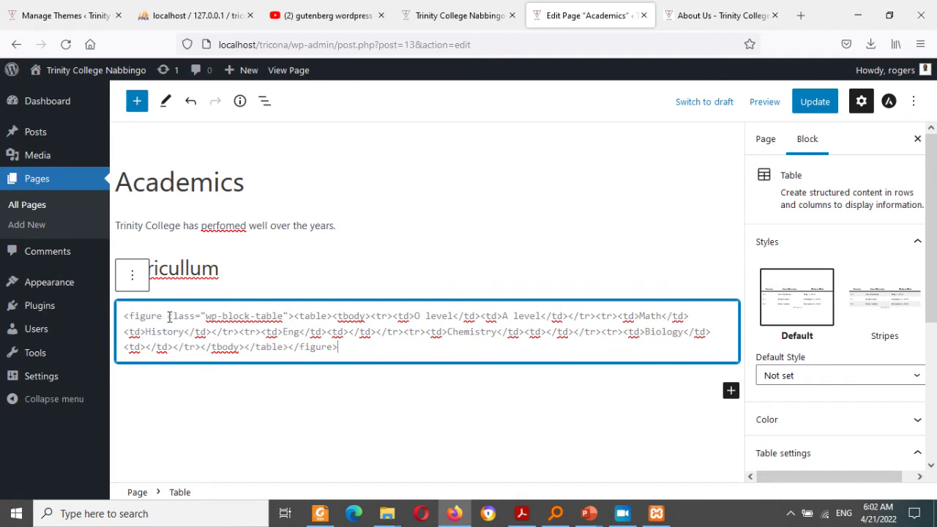
pyautogui.click(133, 280)
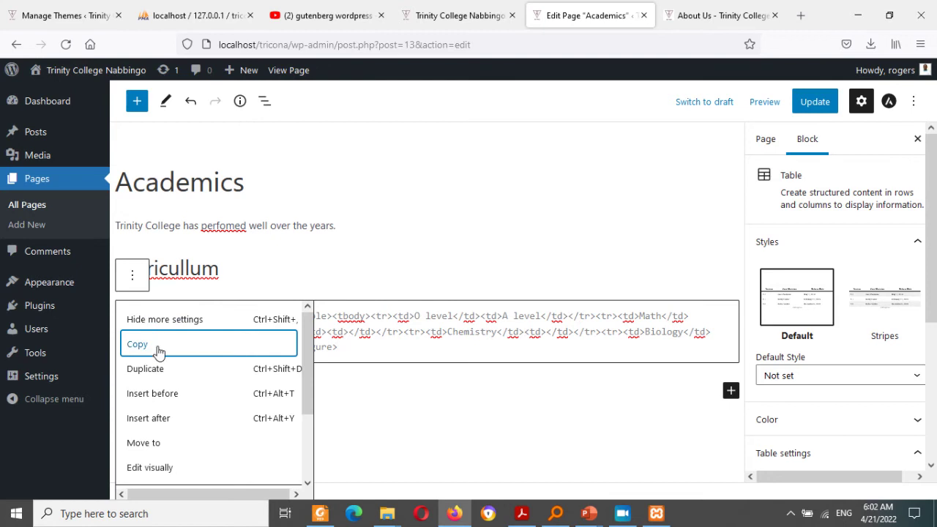
pyautogui.click(310, 382)
pyautogui.moveTo(311, 382); pyautogui.dragTo(310, 477)
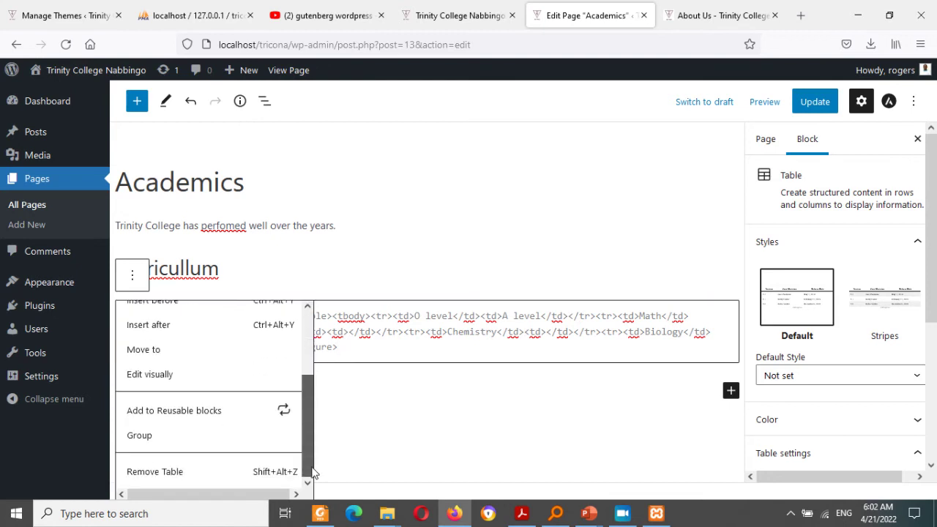
pyautogui.click(199, 376)
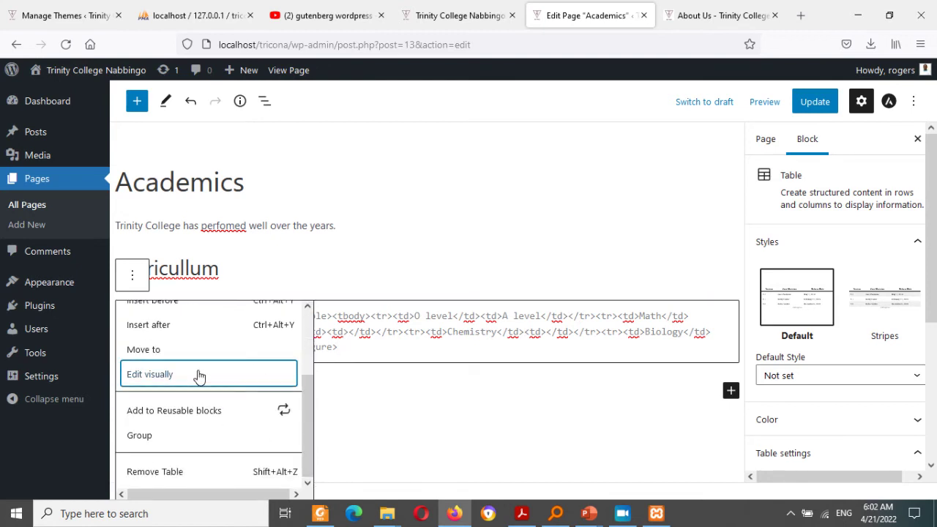
pyautogui.click(199, 376)
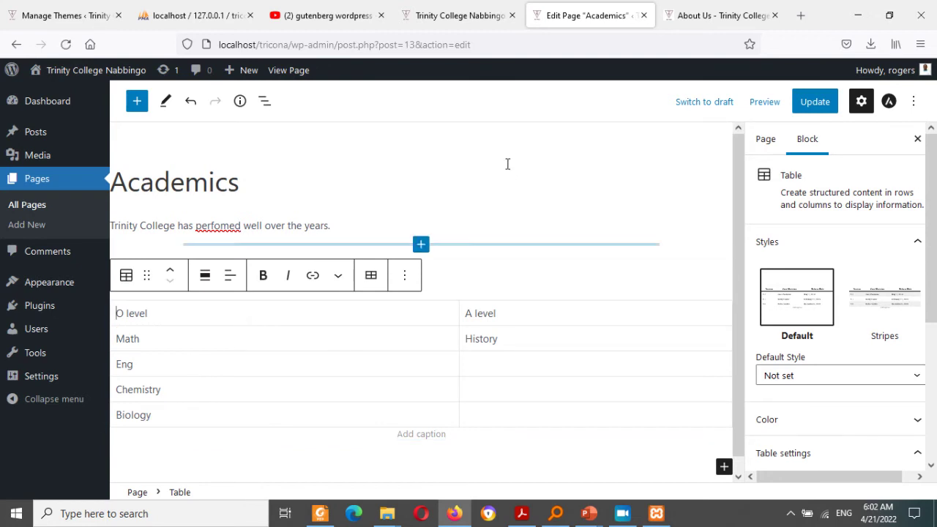
pyautogui.hotkey('ctrl', 's')
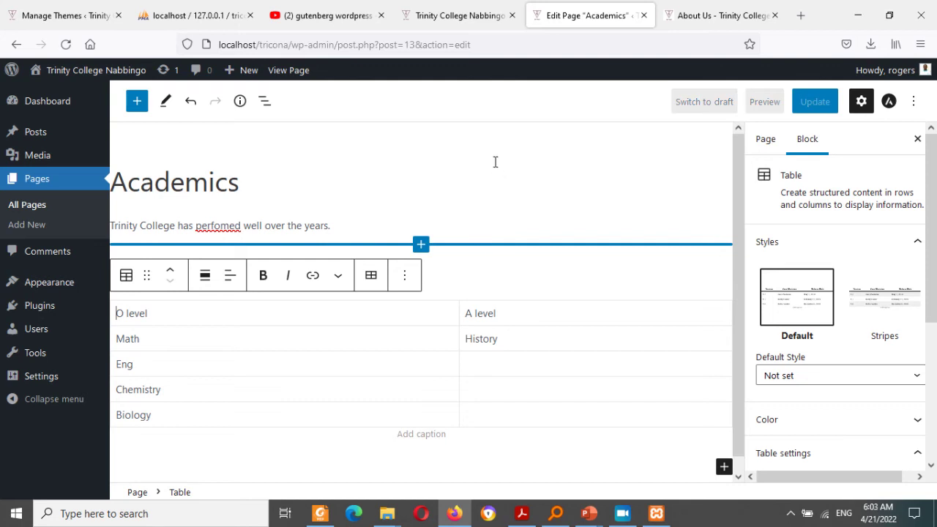
# Step: Open the W3Schools website in a new browser tab
pyautogui.click(802, 15)
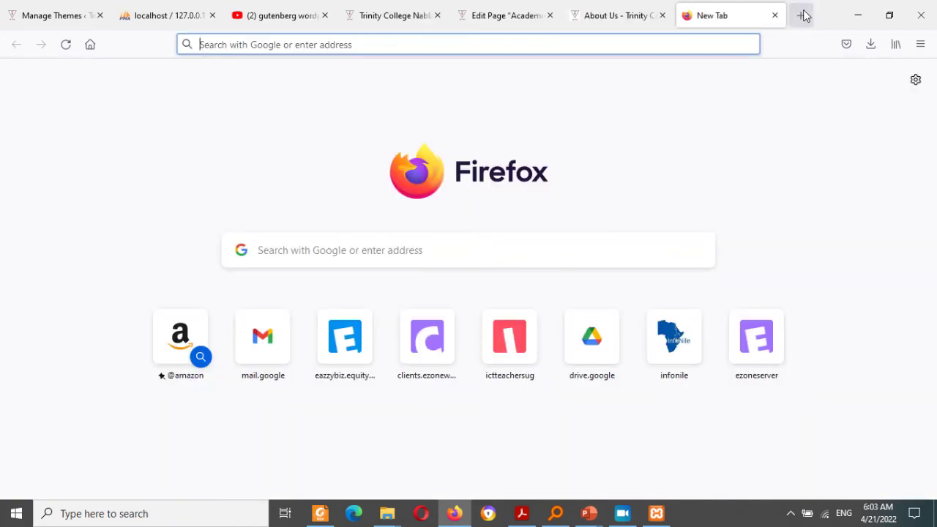
pyautogui.write('w3')
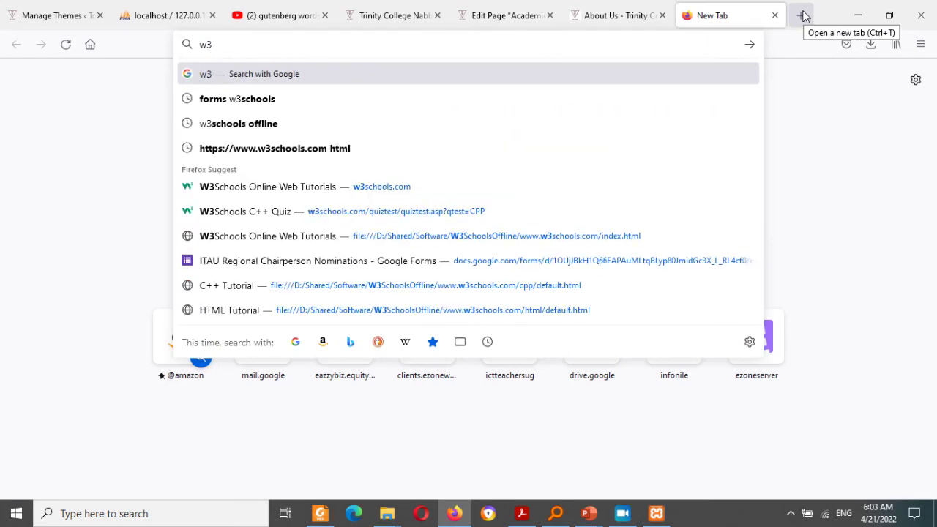
pyautogui.click(590, 187)
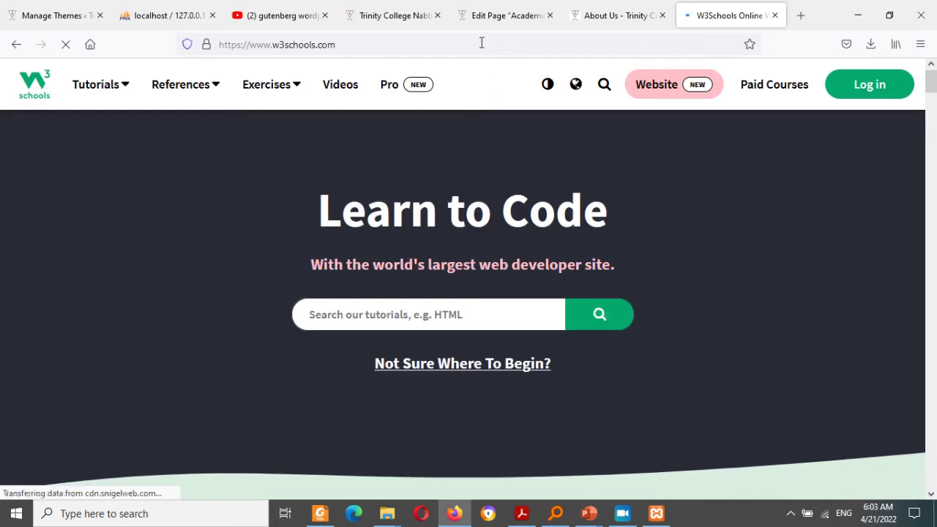
pyautogui.click(481, 42)
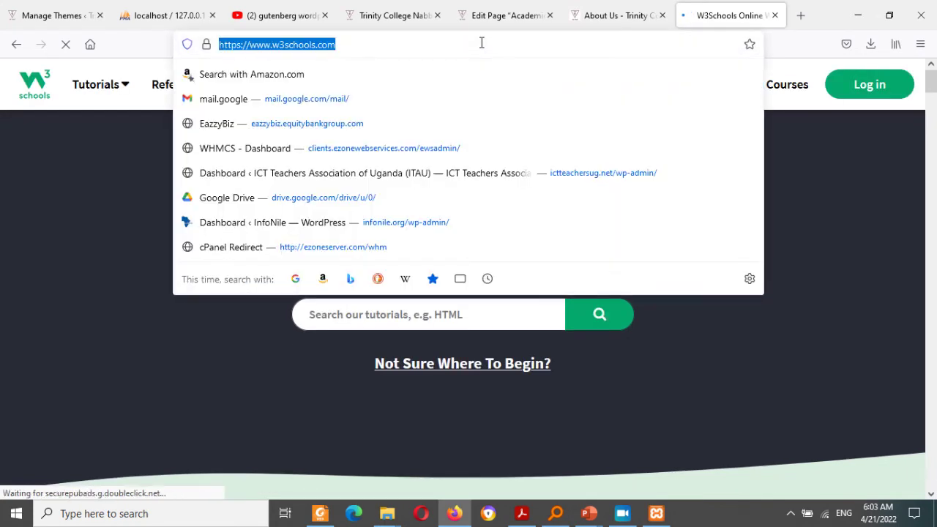
pyautogui.click(125, 299)
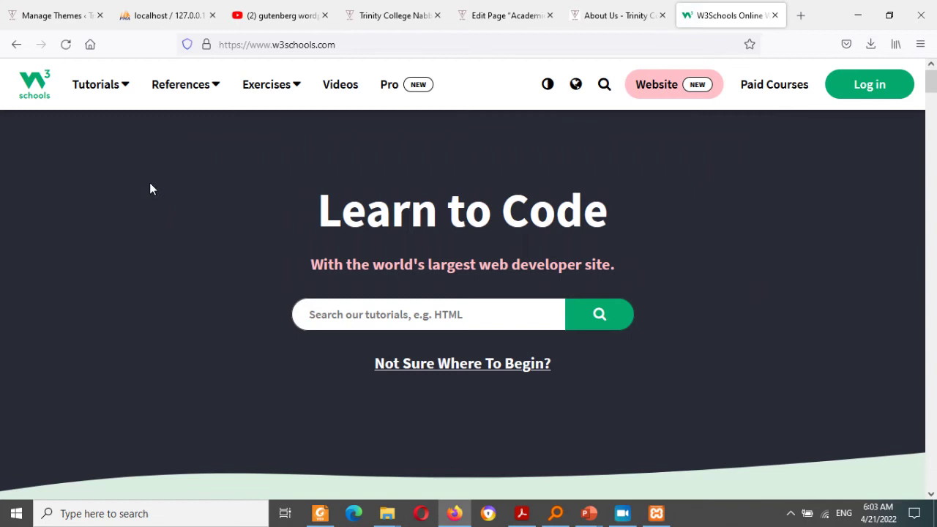
# Step: Open the Learn HTML tutorial and scroll to its HTML Elements lesson
pyautogui.click(106, 84)
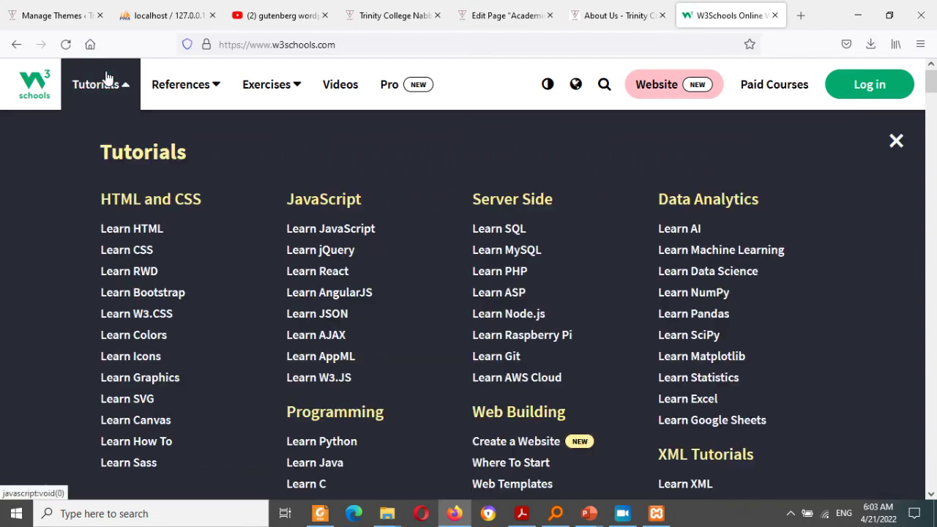
pyautogui.click(153, 230)
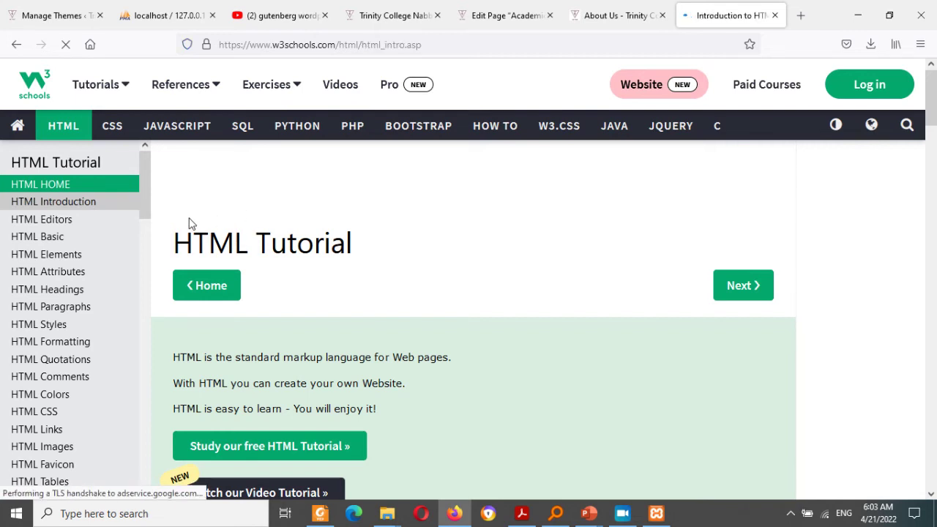
pyautogui.scroll(-3, 936, 150)
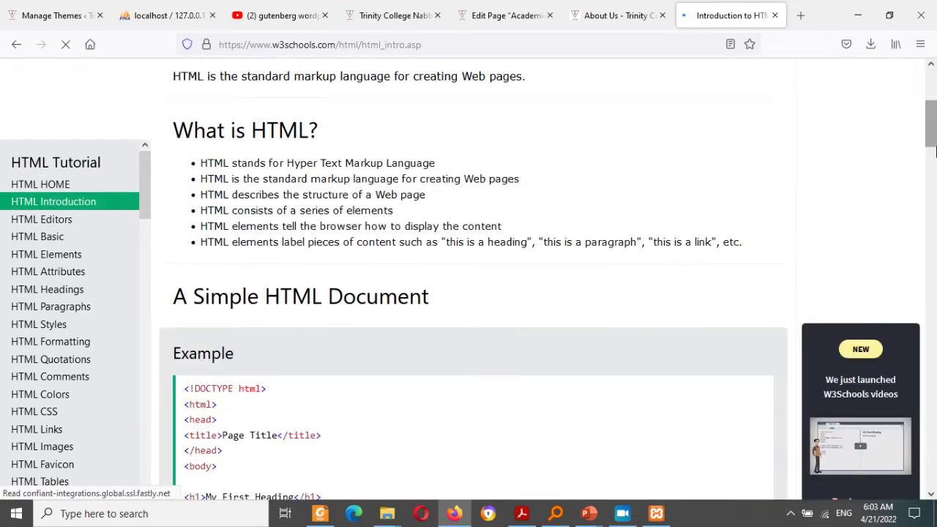
pyautogui.scroll(-4, 935, 150)
pyautogui.scroll(7, 935, 150)
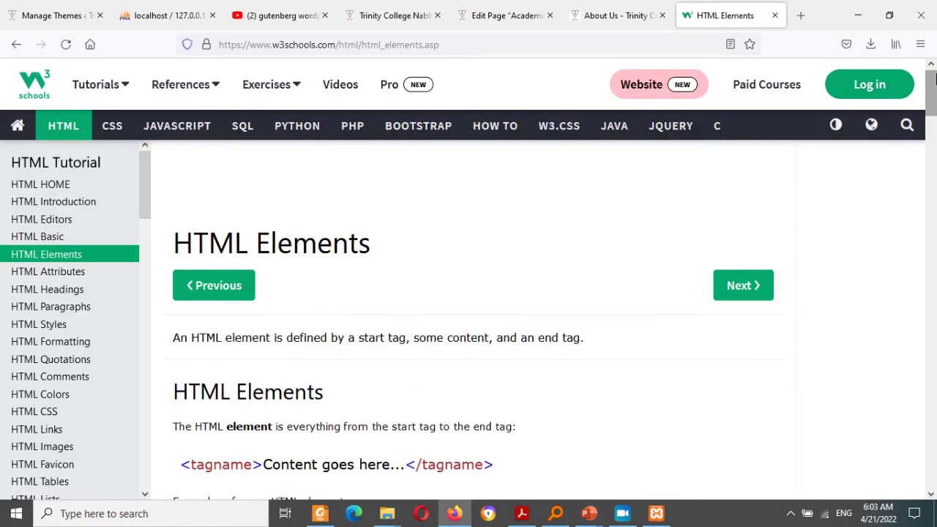
pyautogui.moveTo(934, 89); pyautogui.dragTo(934, 206)
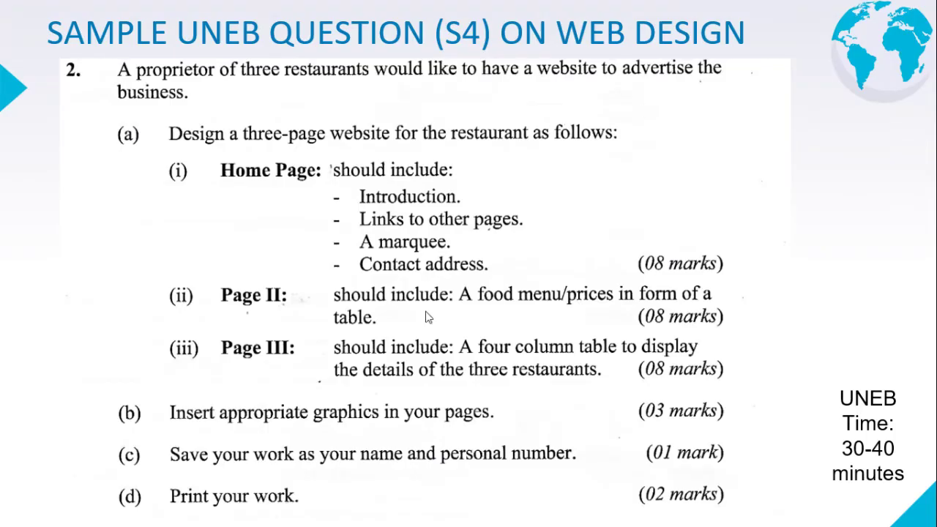
# Step: Bring the browser back to the front and show the About Us page tab
pyautogui.press('super')
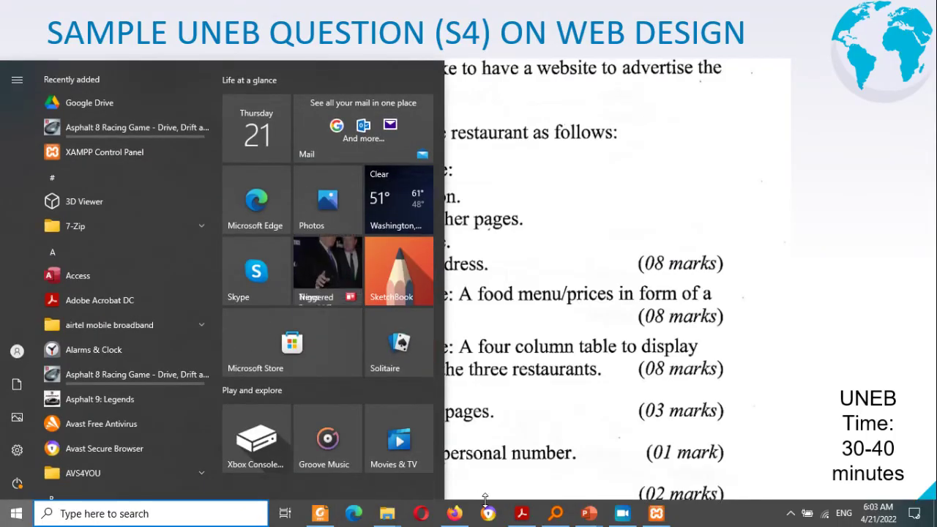
pyautogui.moveTo(455, 515)
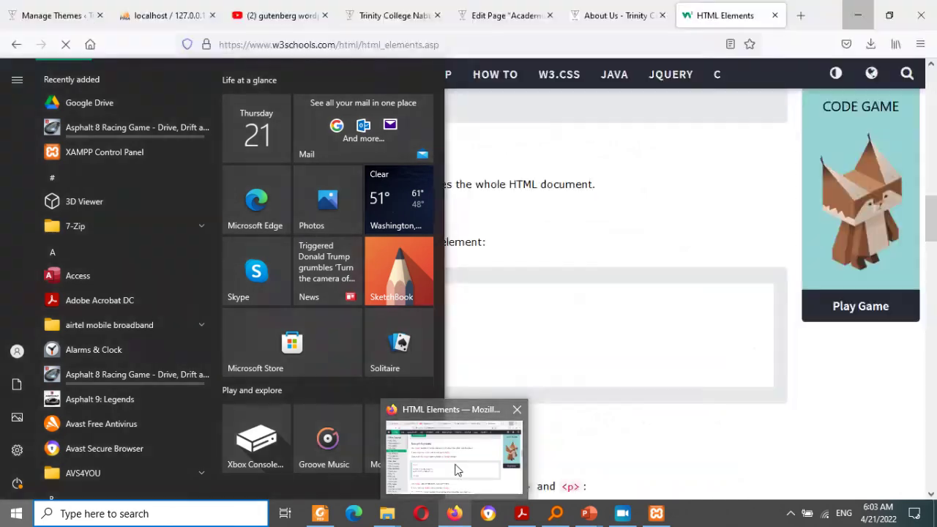
pyautogui.click(458, 469)
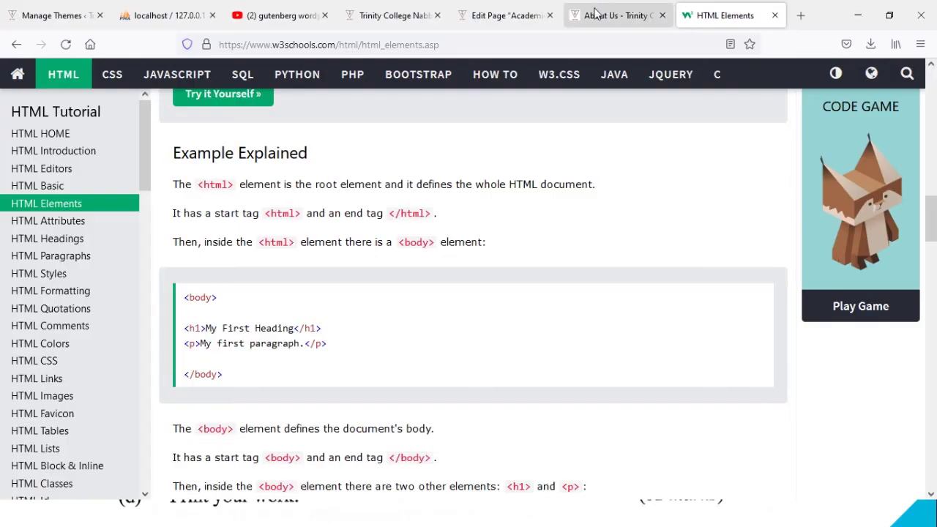
pyautogui.click(594, 15)
# Step: Type an 'E' into the table and update the Academics page
pyautogui.click(489, 15)
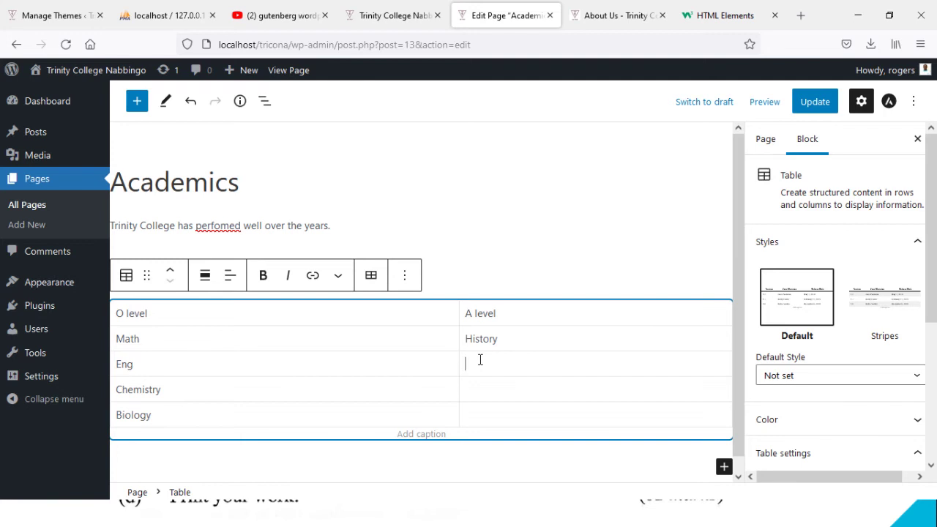
pyautogui.write('Econ')
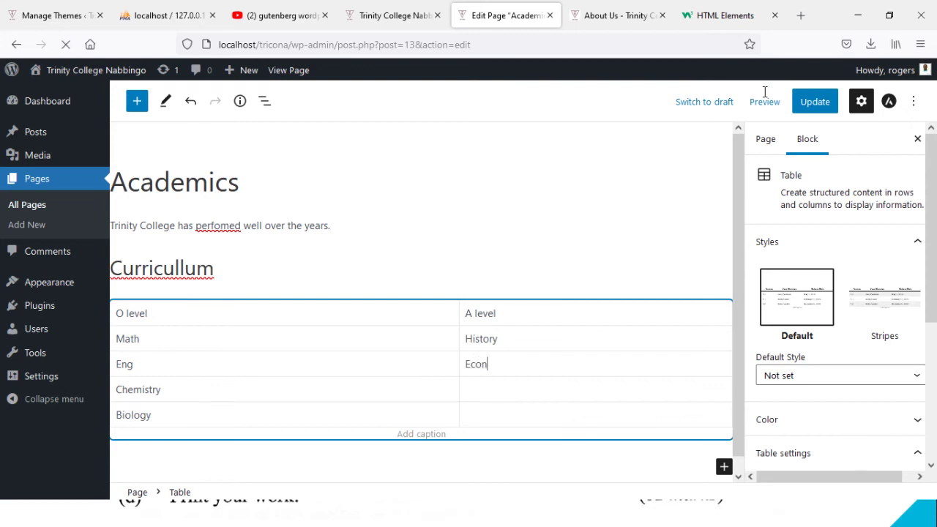
pyautogui.click(812, 103)
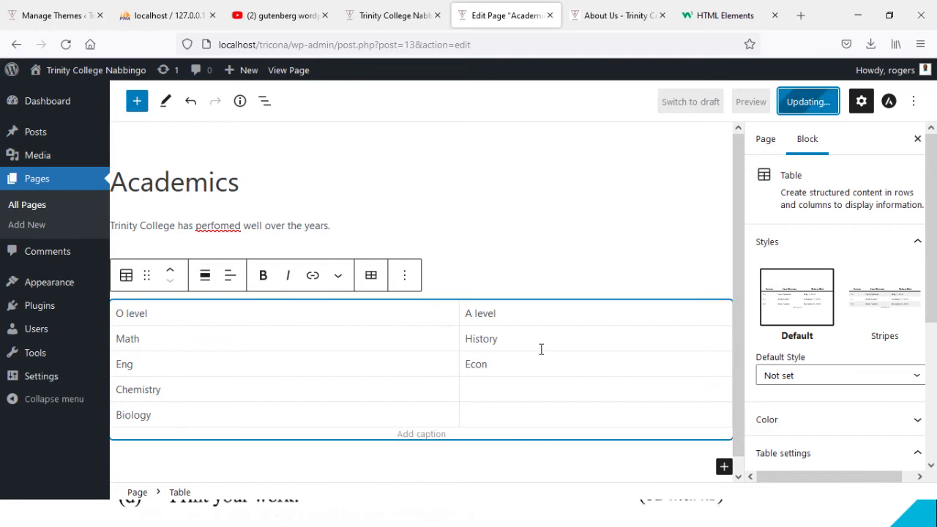
# Step: Edit the table as HTML and add border="3" inside the opening table tag
pyautogui.click(404, 277)
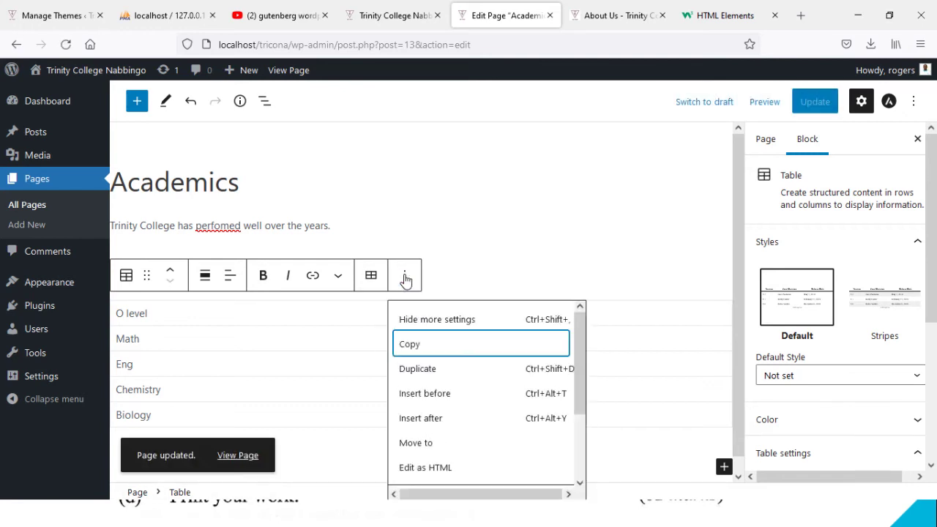
pyautogui.click(411, 467)
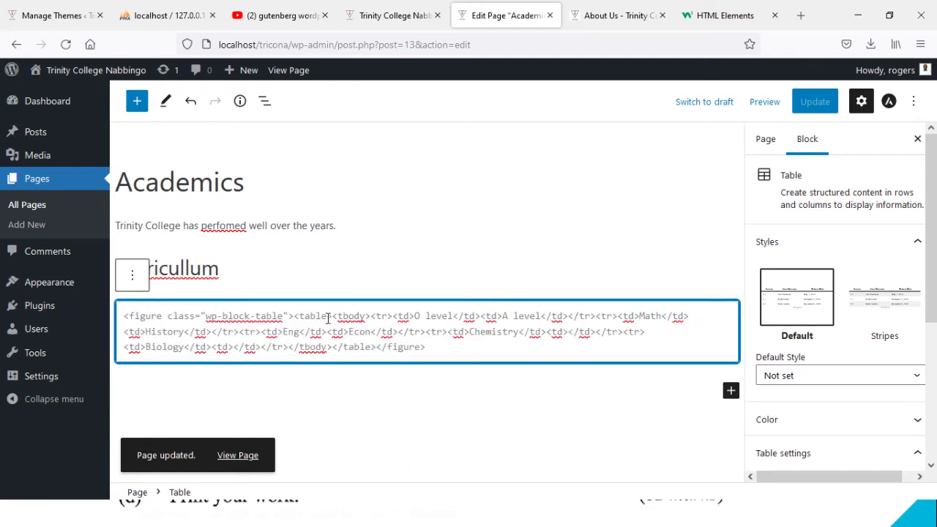
pyautogui.click(328, 319)
pyautogui.write('border')
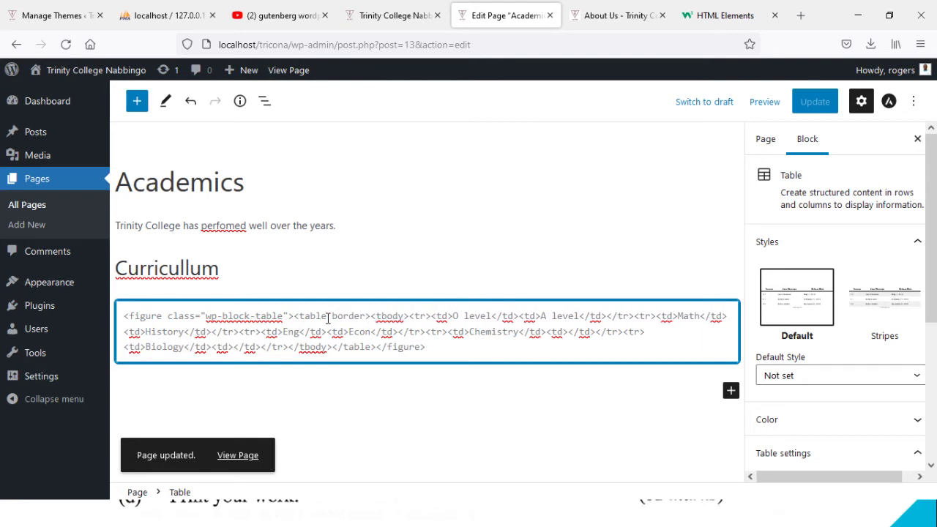
pyautogui.write('=')
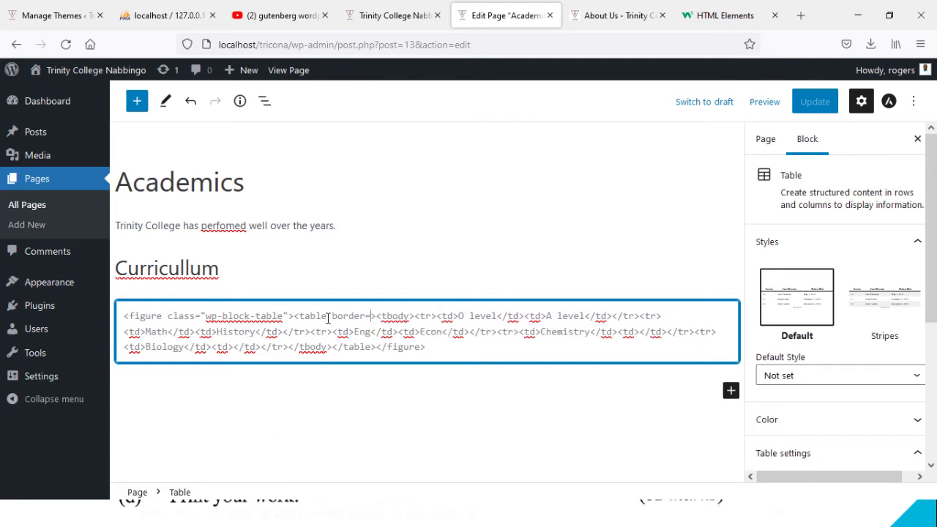
pyautogui.write('@')
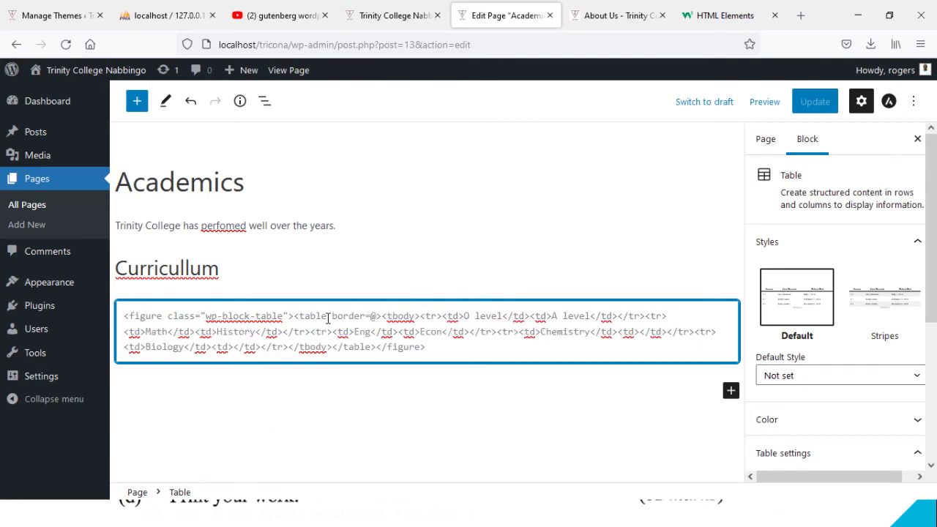
pyautogui.press('BackSpace')
pyautogui.write('"3')
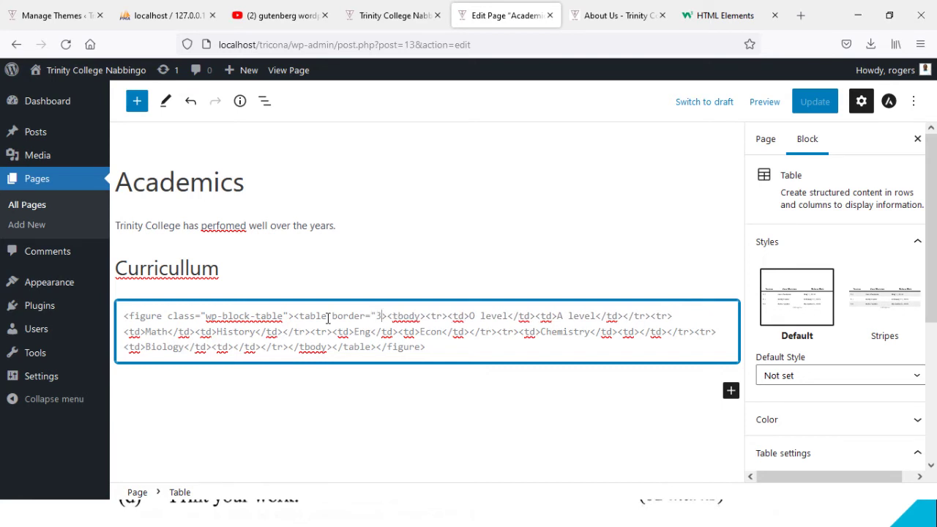
pyautogui.write('"')
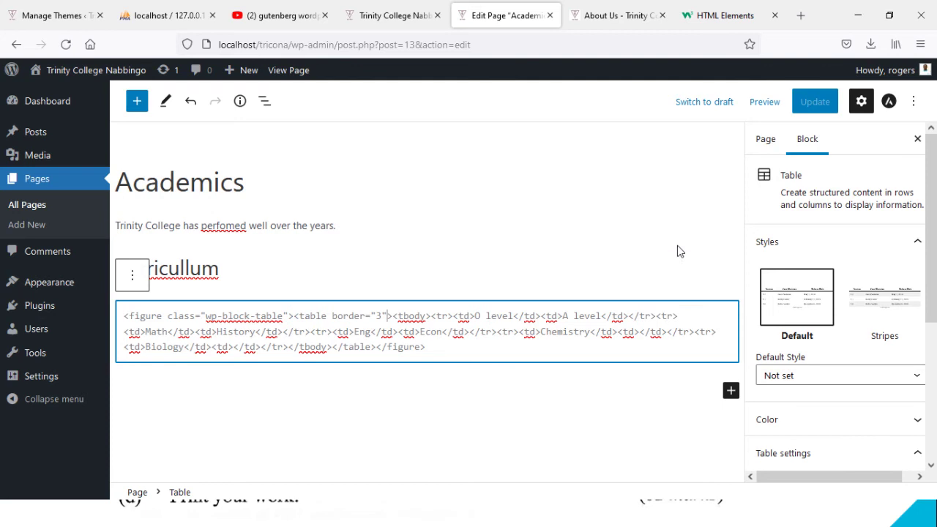
pyautogui.click(578, 15)
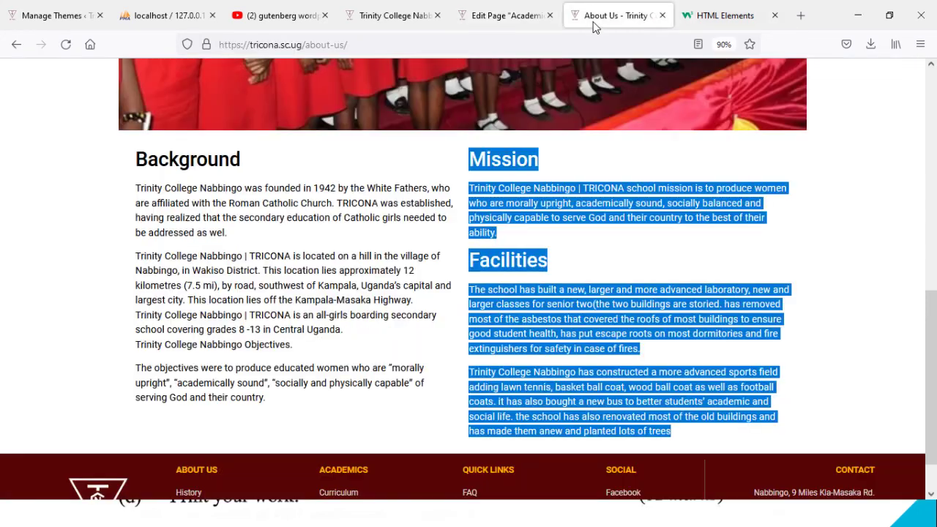
# Step: Load localhost/tricona and open its live Academics page to check the Curricullum table
pyautogui.click(412, 8)
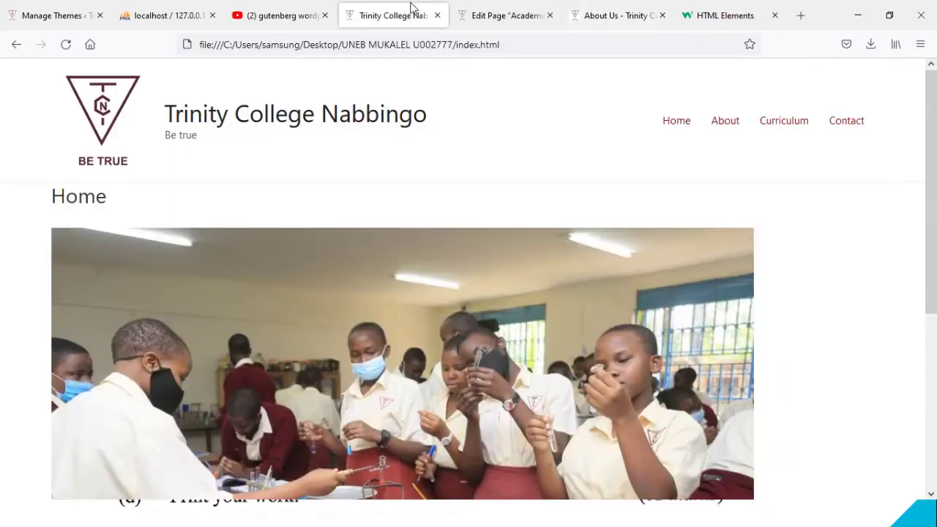
pyautogui.click(776, 125)
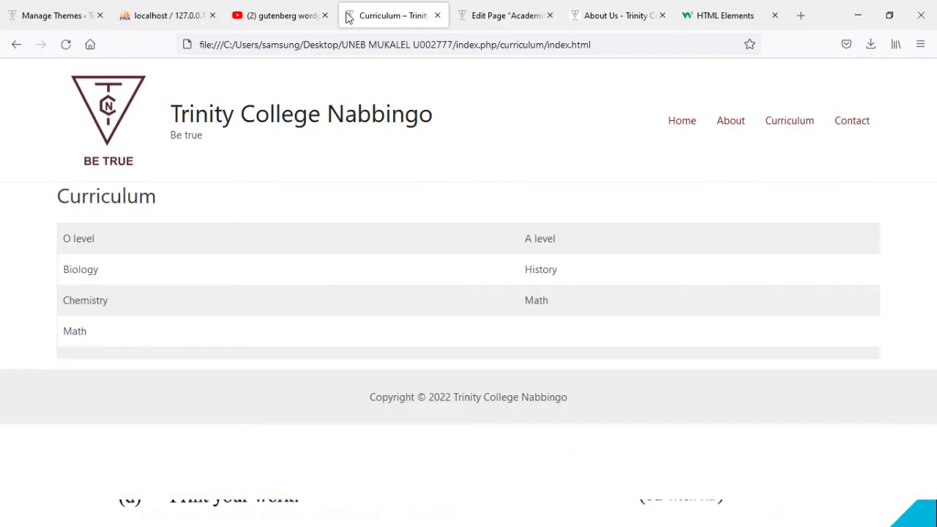
pyautogui.click(281, 44)
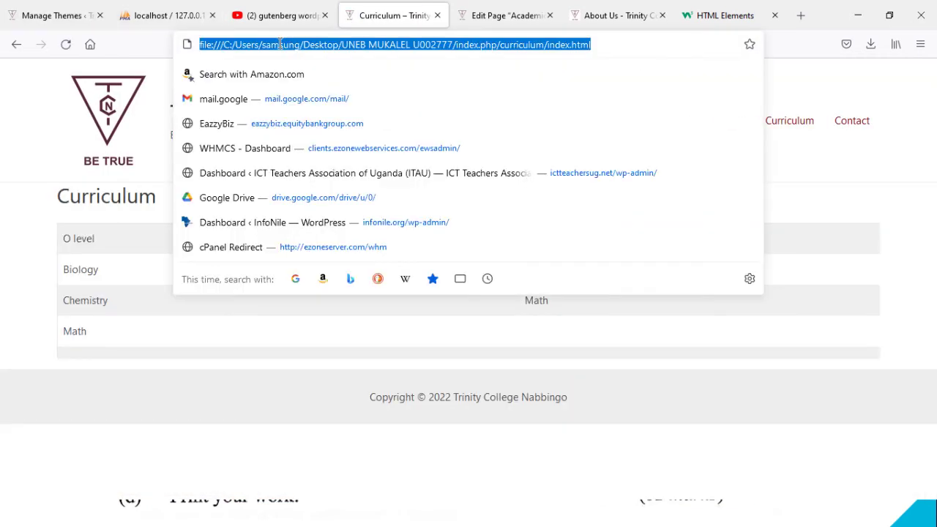
pyautogui.write('localhost/tricona/')
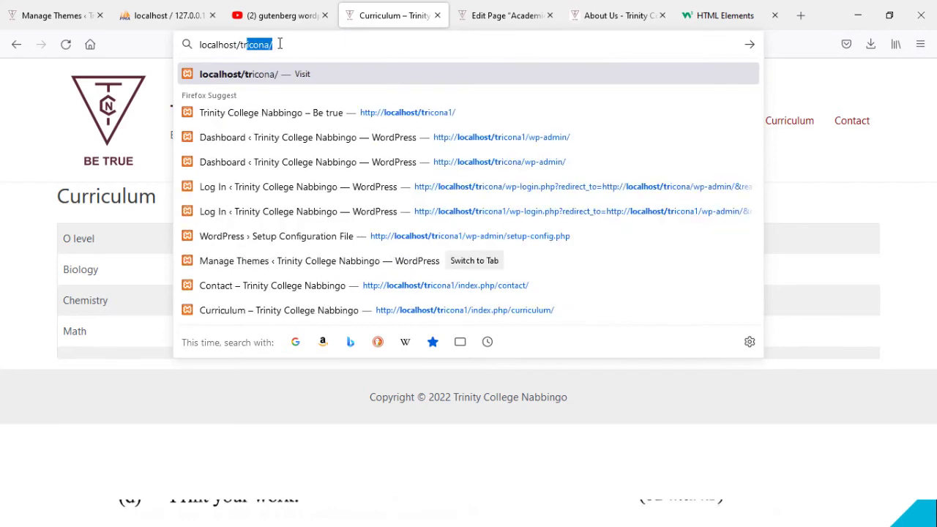
pyautogui.press('Return')
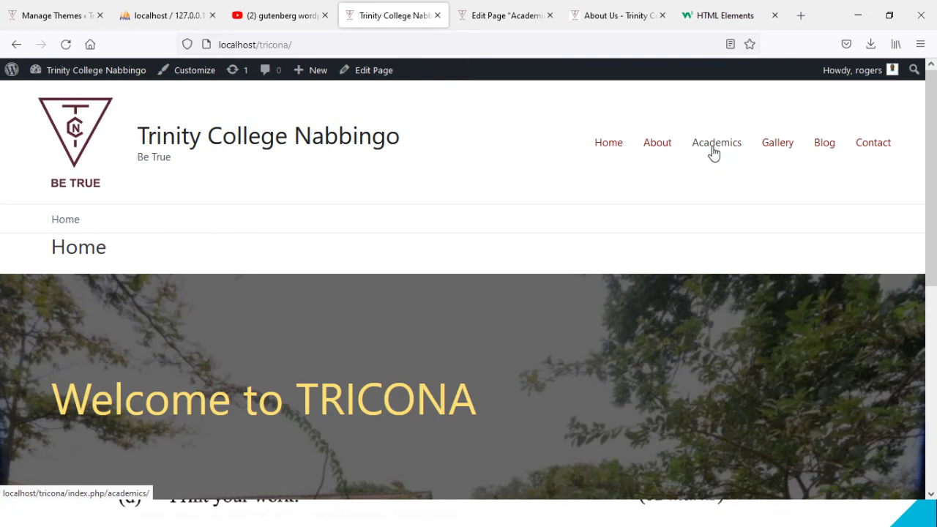
pyautogui.click(714, 152)
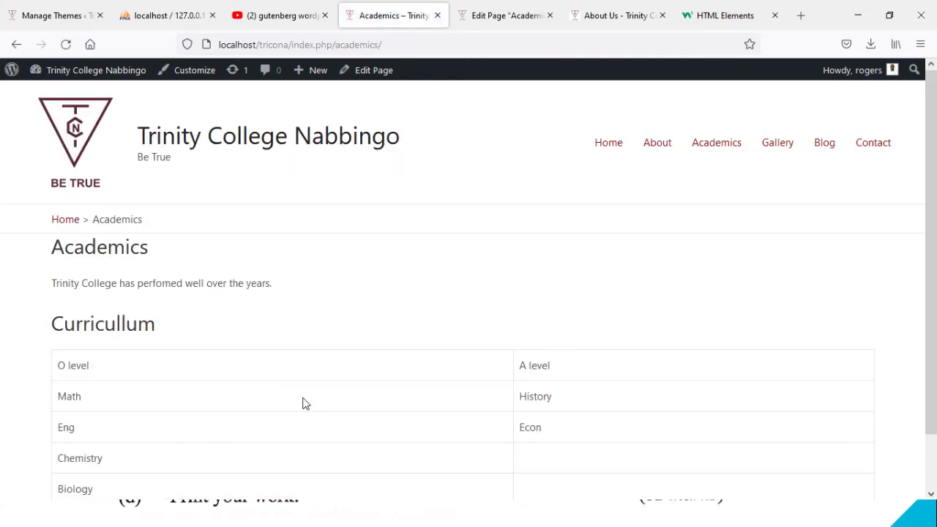
pyautogui.scroll(-2, 934, 296)
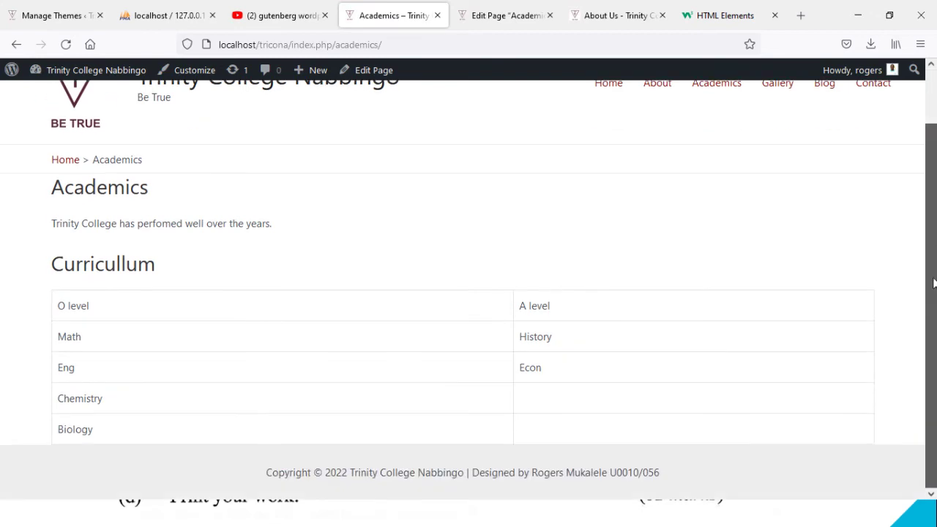
pyautogui.scroll(1, 933, 283)
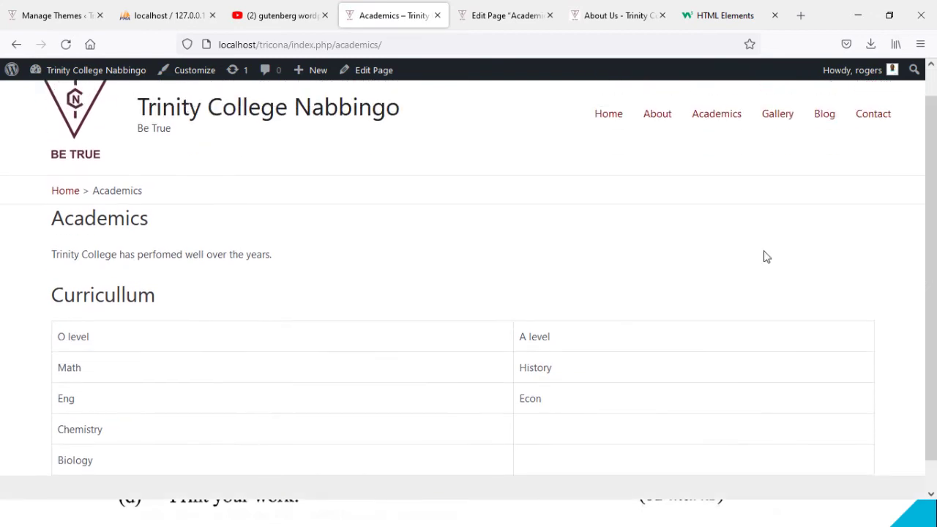
# Step: Convert the invalid table block to a custom HTML block and update the Academics page
pyautogui.click(483, 9)
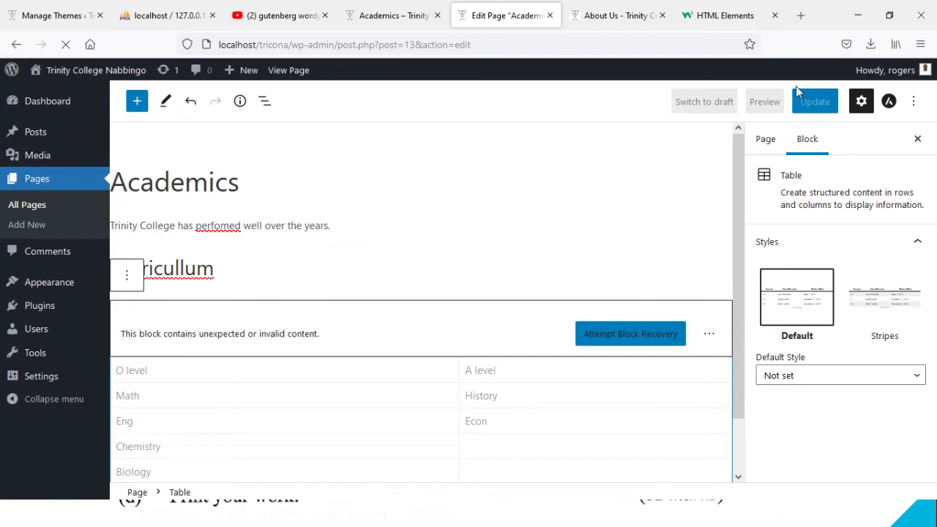
pyautogui.click(816, 105)
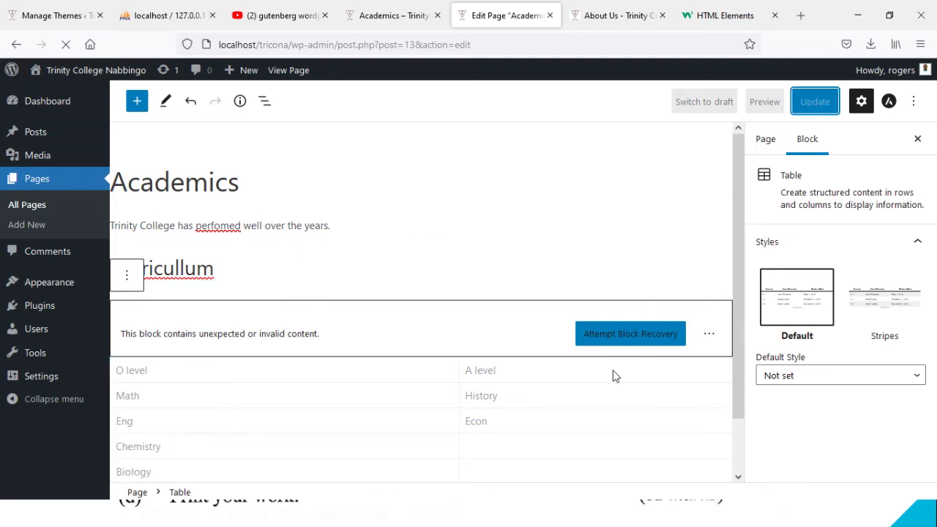
pyautogui.click(708, 336)
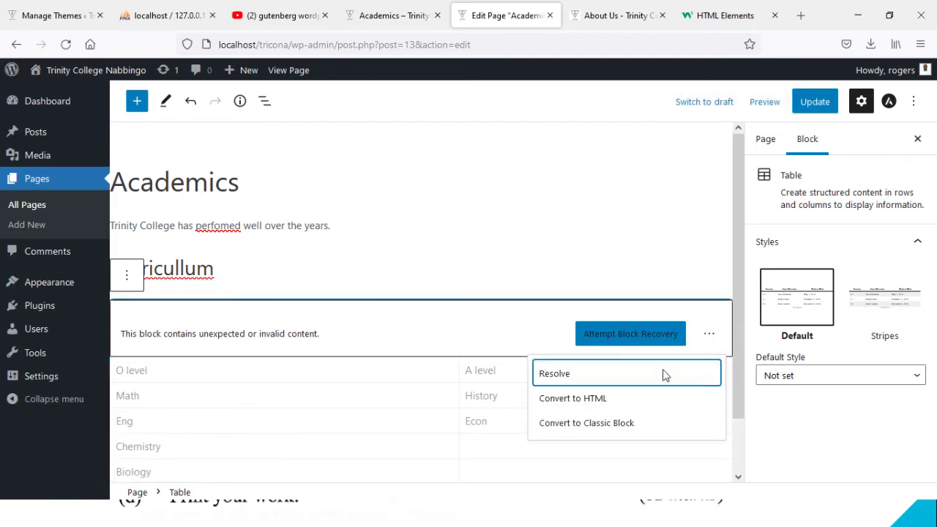
pyautogui.click(587, 400)
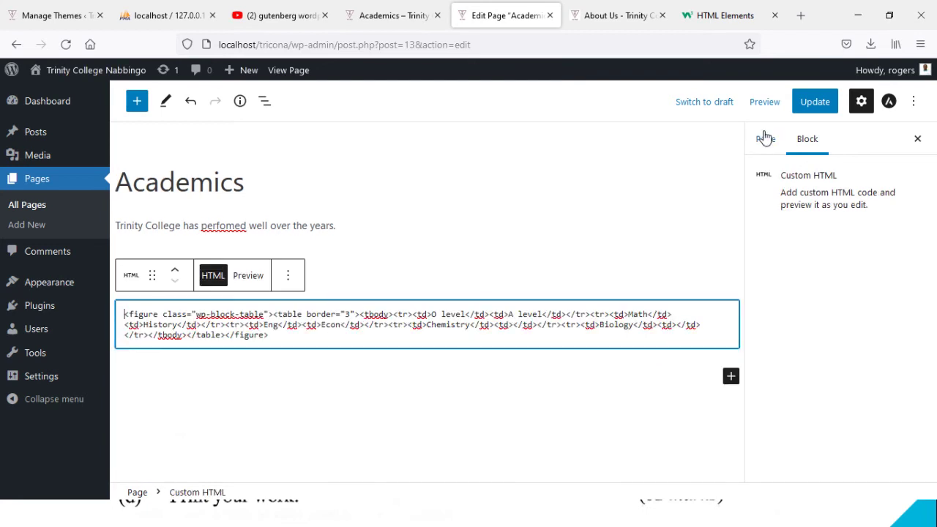
pyautogui.click(812, 107)
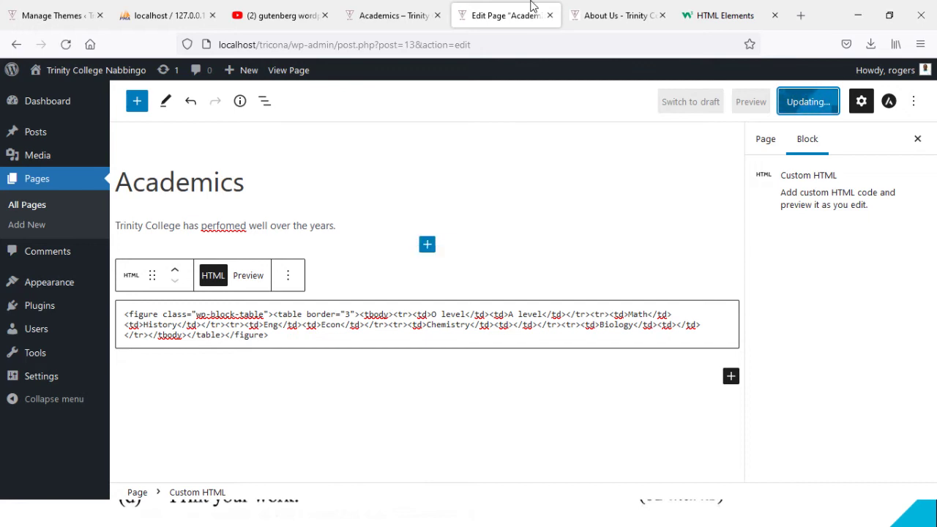
# Step: Reload the live Academics page to see the converted table, then return to W3Schools
pyautogui.click(593, 17)
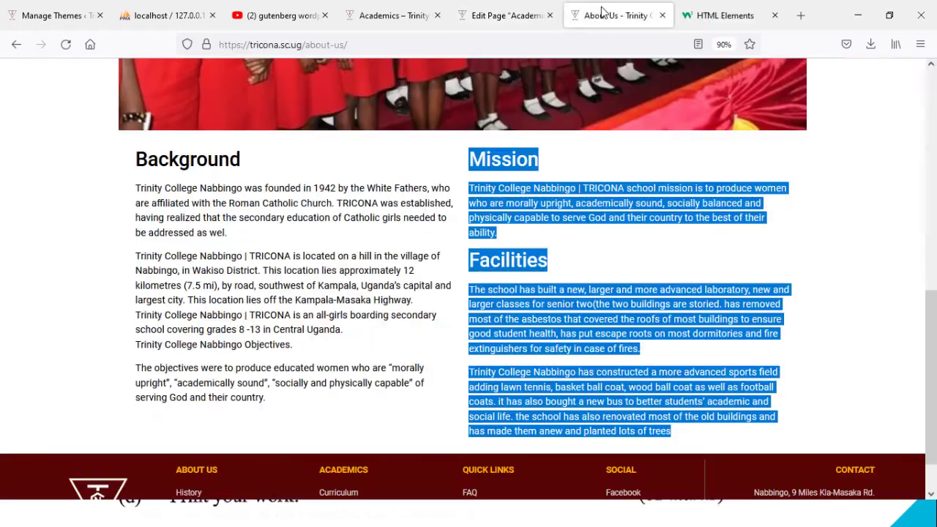
pyautogui.click(407, 6)
pyautogui.click(65, 44)
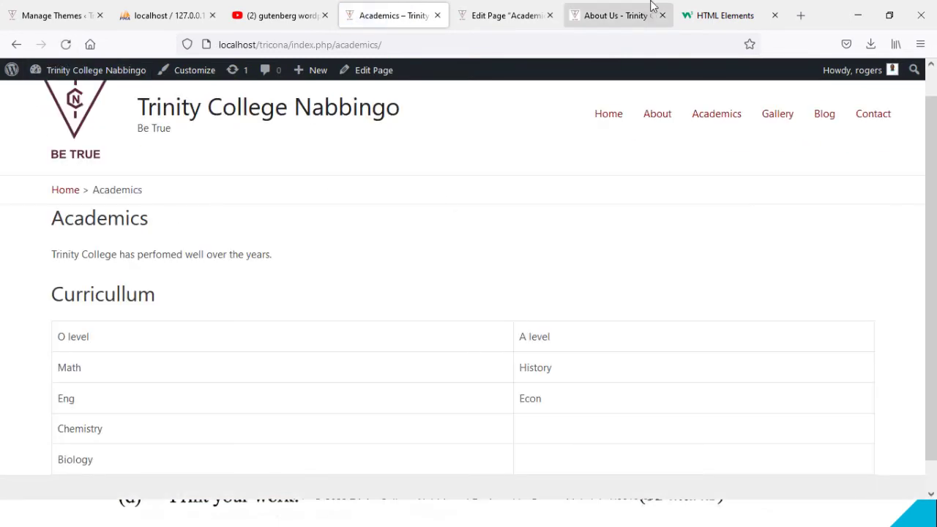
pyautogui.click(722, 19)
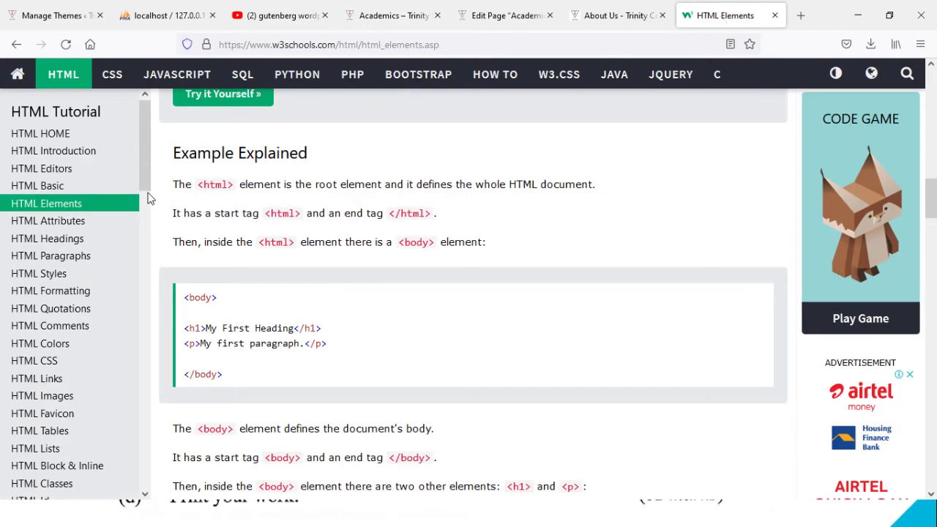
# Step: Open the HTML Tables tutorial and its Table Borders lesson
pyautogui.scroll(-1, 149, 184)
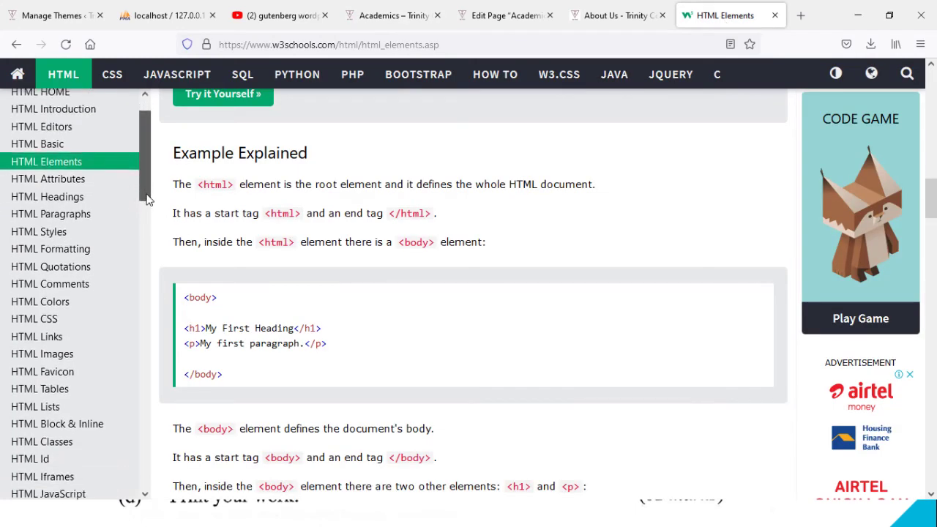
pyautogui.click(58, 392)
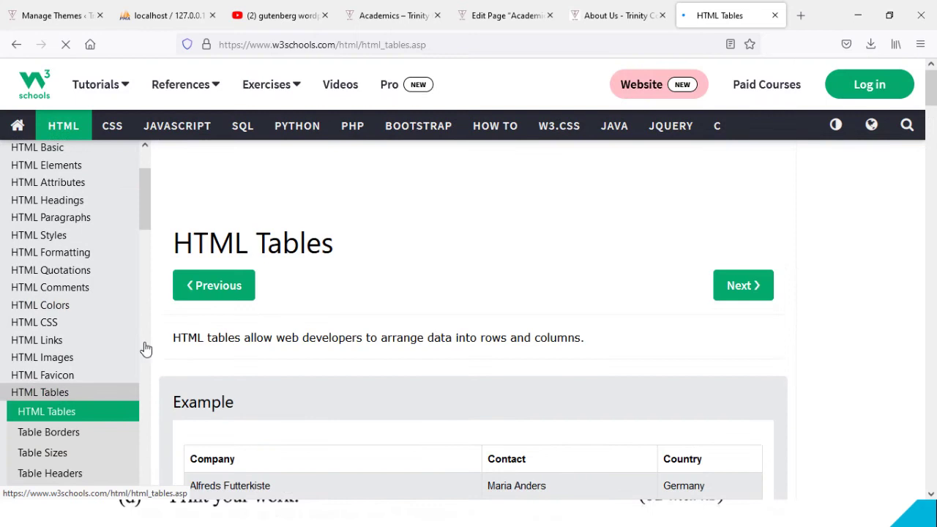
pyautogui.moveTo(934, 97); pyautogui.dragTo(908, 377)
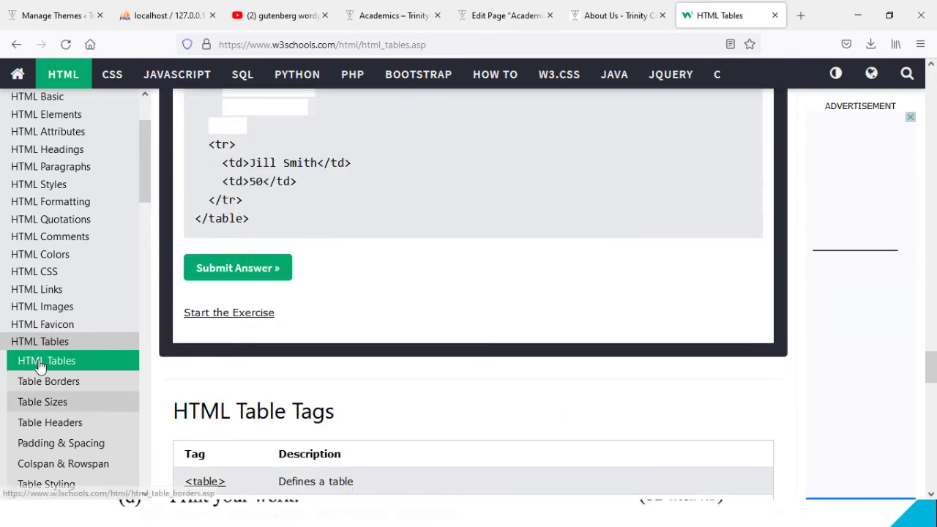
pyautogui.click(47, 391)
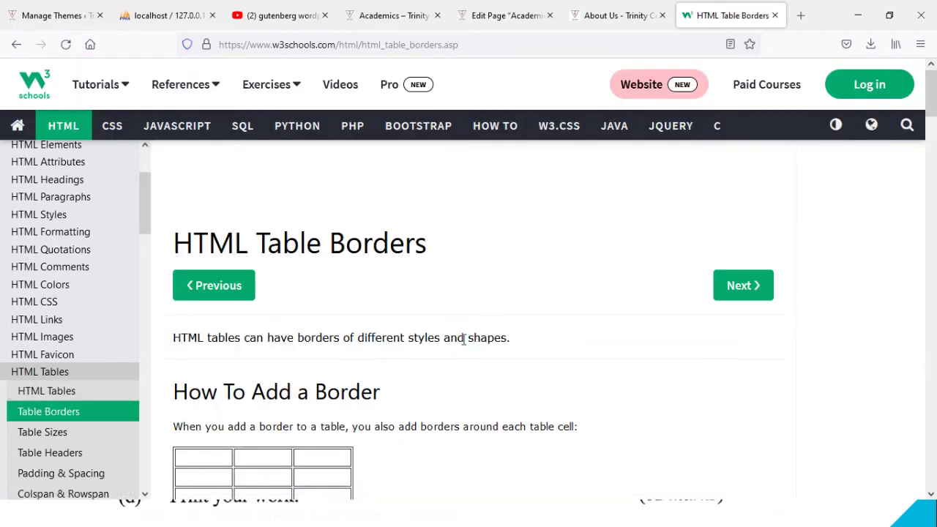
pyautogui.moveTo(931, 123); pyautogui.dragTo(935, 231)
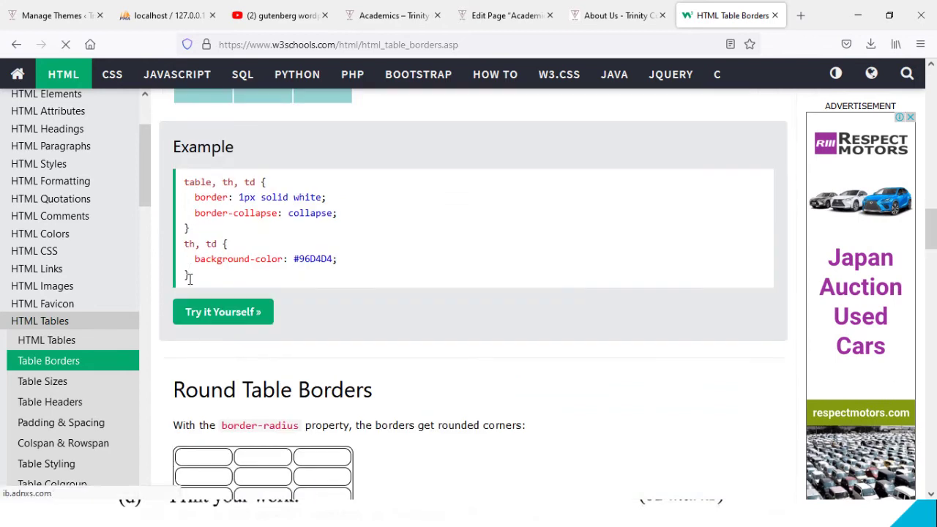
# Step: Select and copy the rounded table borders CSS example
pyautogui.moveTo(192, 276); pyautogui.dragTo(189, 206)
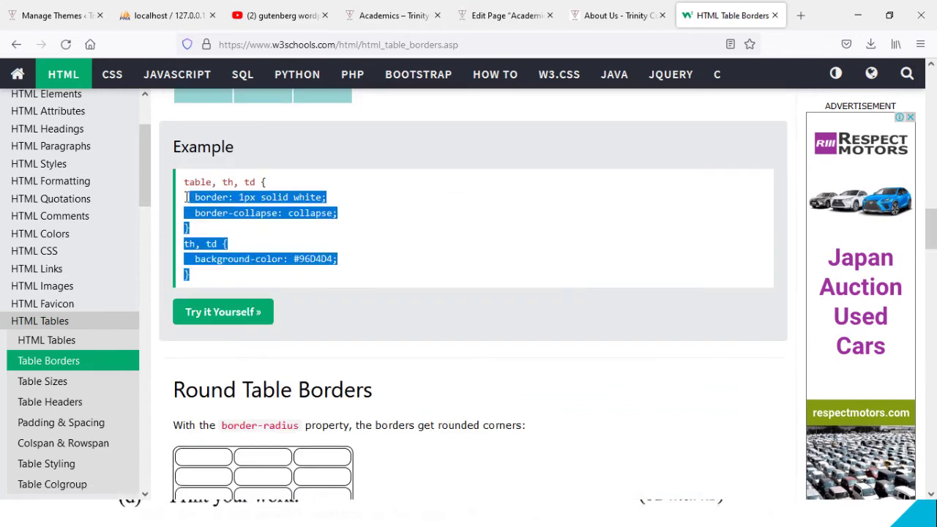
pyautogui.moveTo(932, 231); pyautogui.dragTo(931, 256)
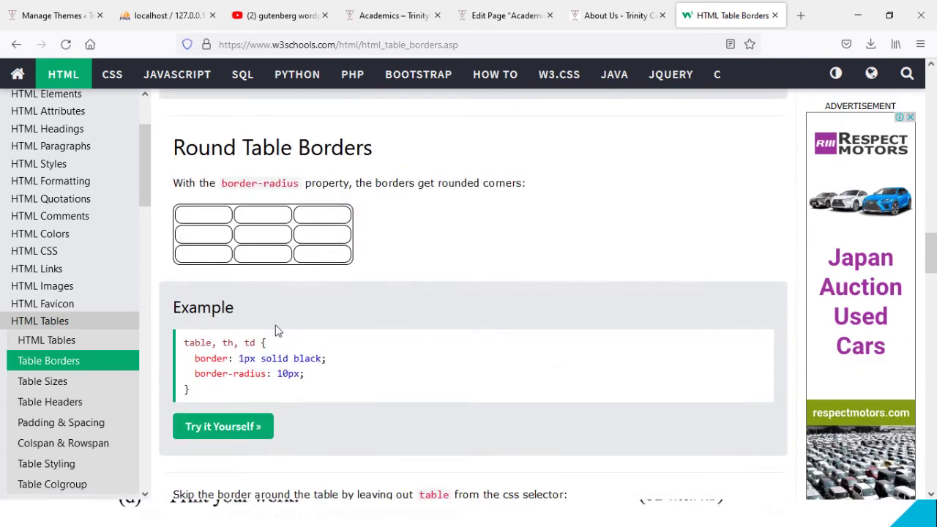
pyautogui.moveTo(194, 399); pyautogui.dragTo(180, 350)
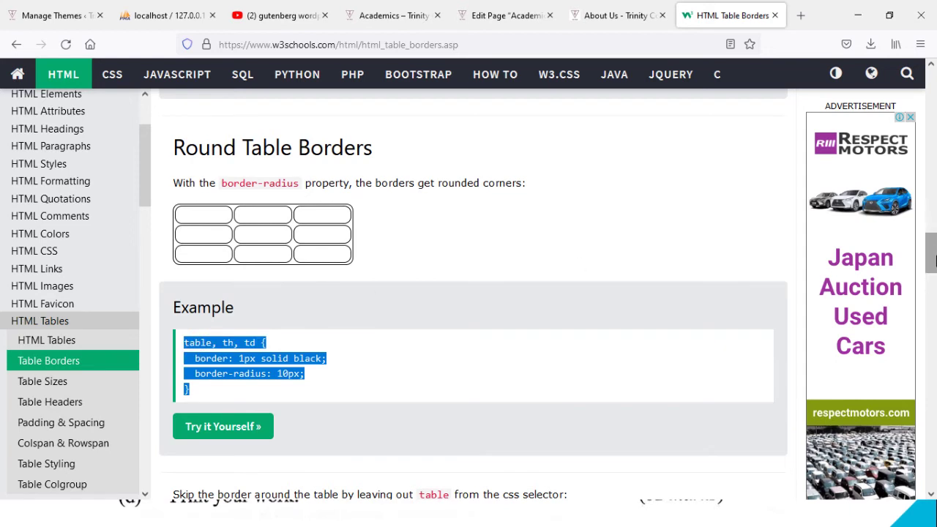
pyautogui.moveTo(931, 253); pyautogui.dragTo(932, 219)
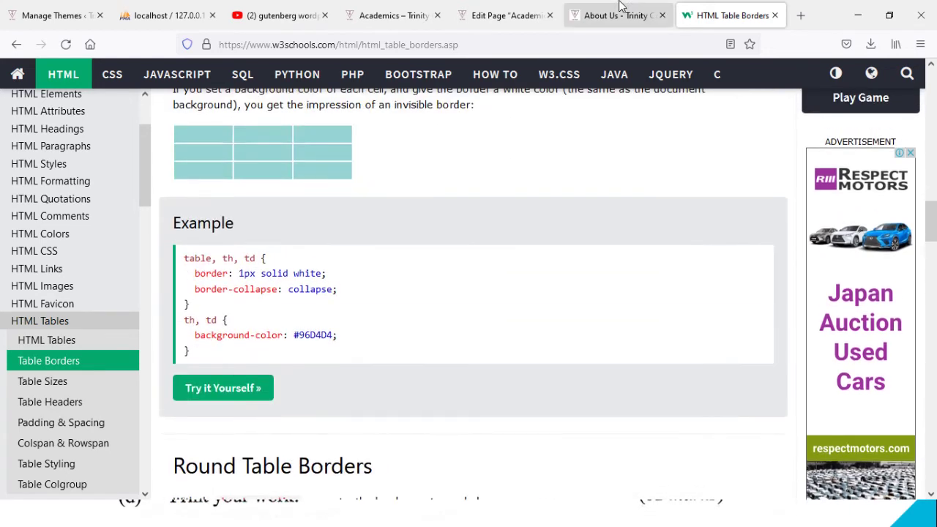
pyautogui.click(503, 14)
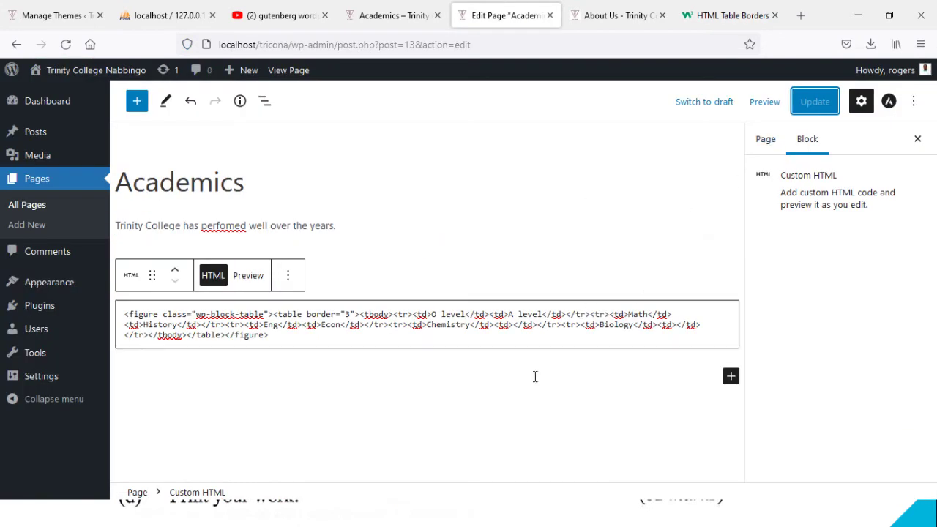
# Step: Select the custom HTML table block and open Appearance > Customize in a new tab
pyautogui.click(430, 267)
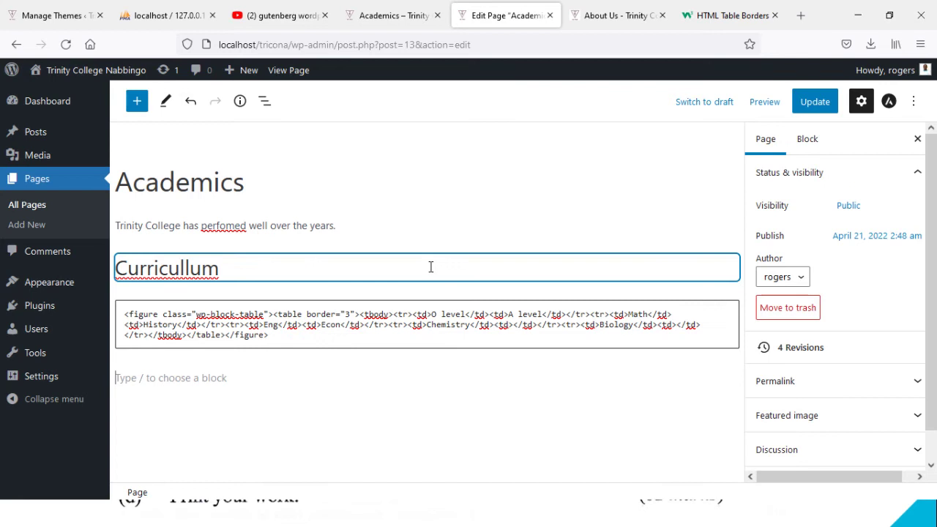
pyautogui.click(416, 307)
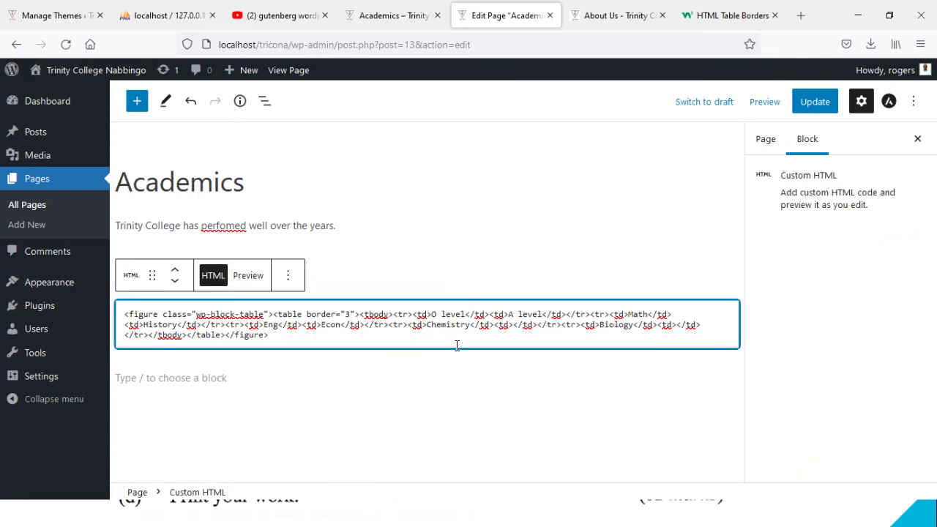
pyautogui.moveTo(55, 289)
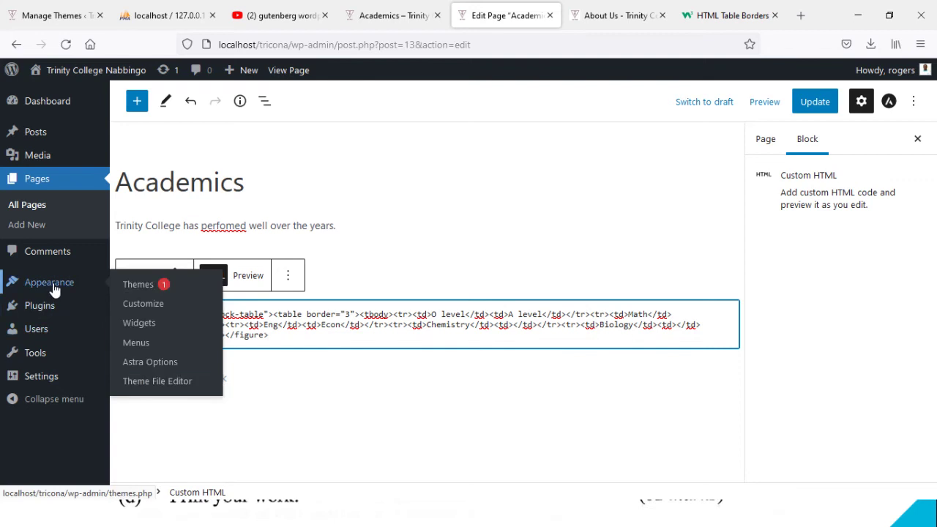
pyautogui.middleClick(140, 311)
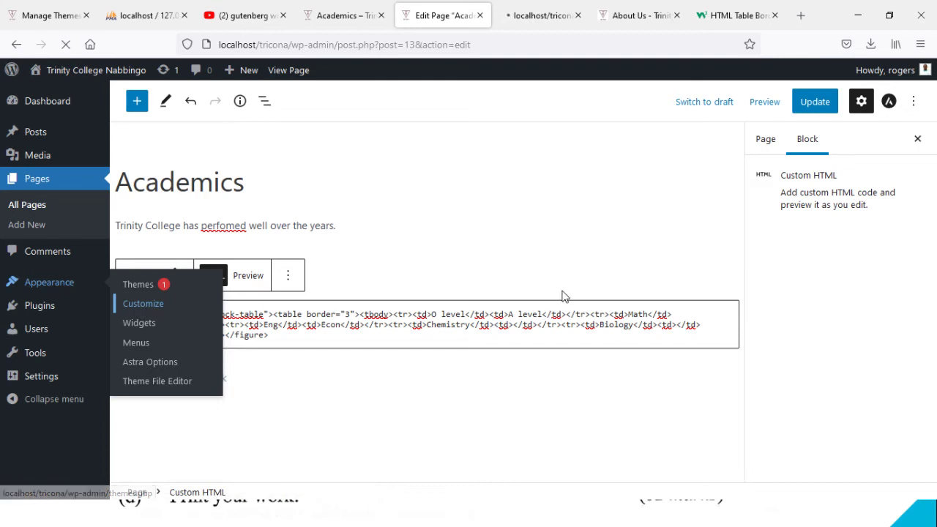
# Step: Preview the custom HTML block as a rendered table and update the Academics page
pyautogui.click(766, 143)
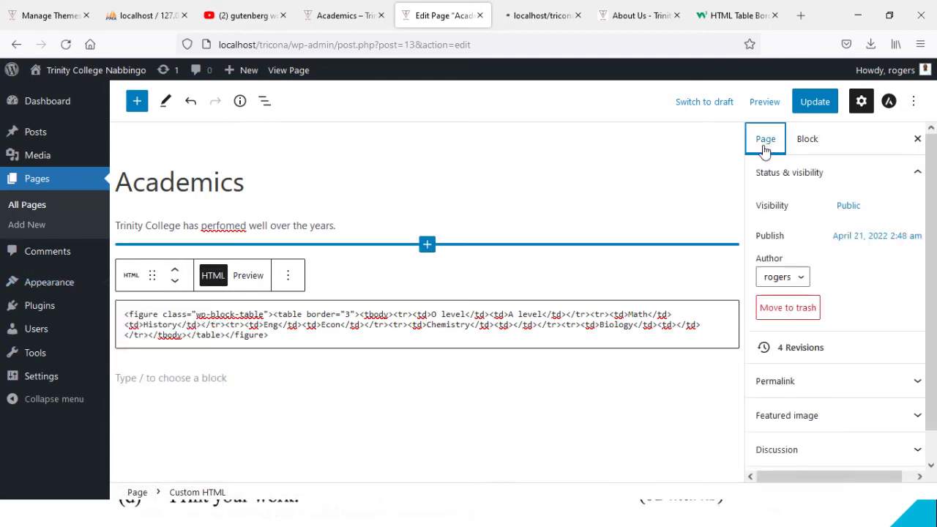
pyautogui.click(599, 339)
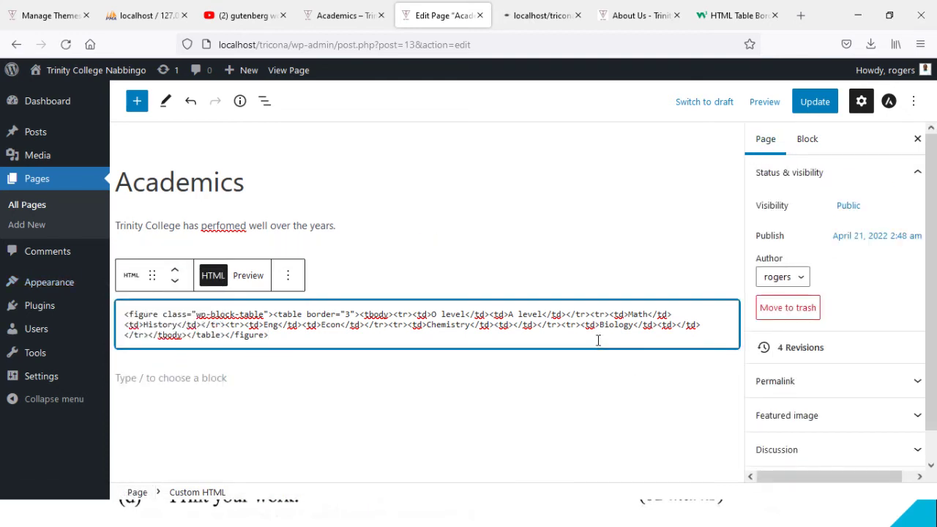
pyautogui.click(287, 276)
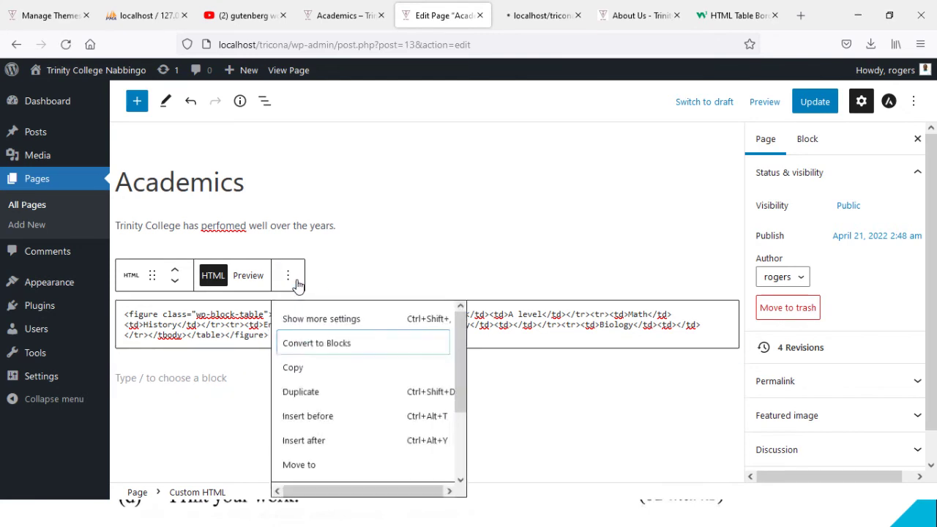
pyautogui.click(335, 319)
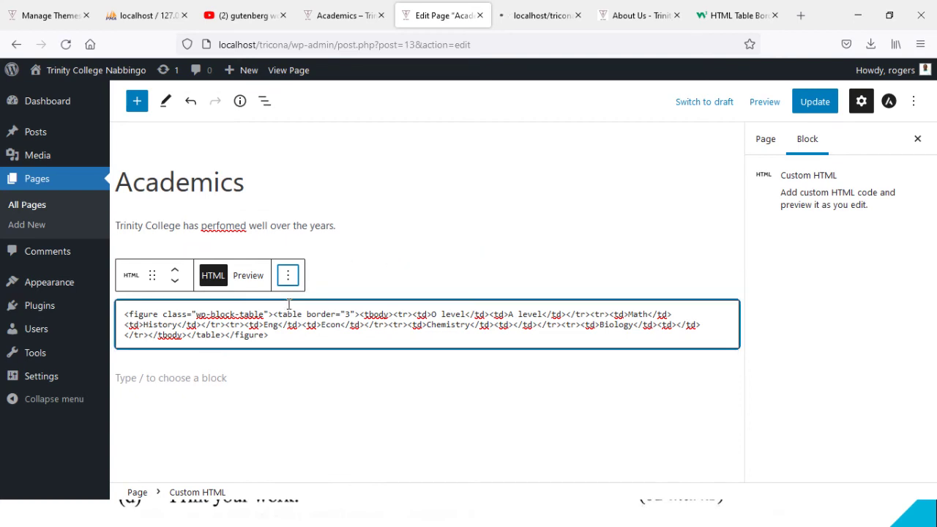
pyautogui.click(289, 277)
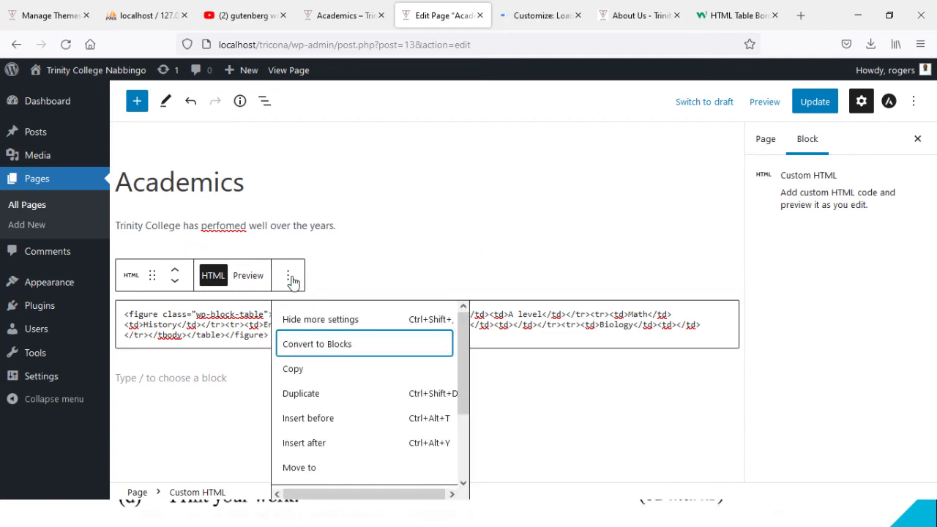
pyautogui.moveTo(462, 384); pyautogui.dragTo(465, 408)
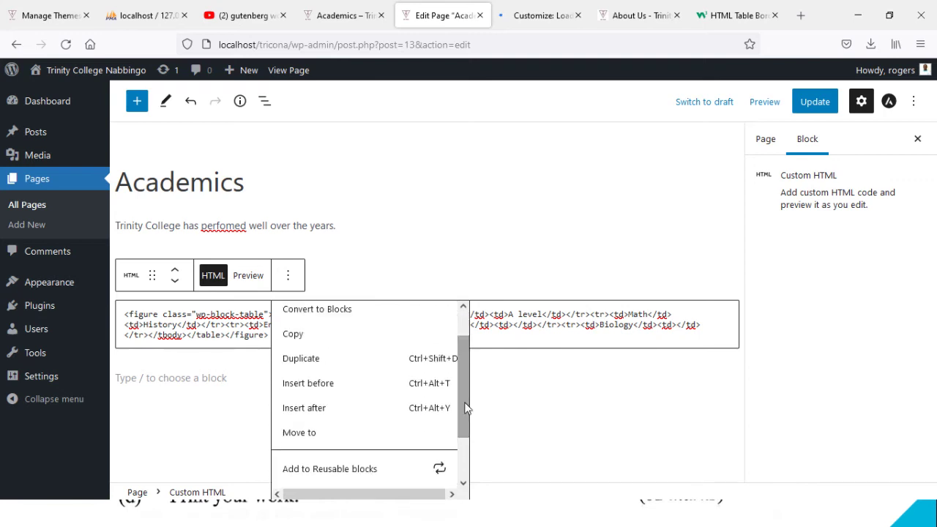
pyautogui.click(372, 313)
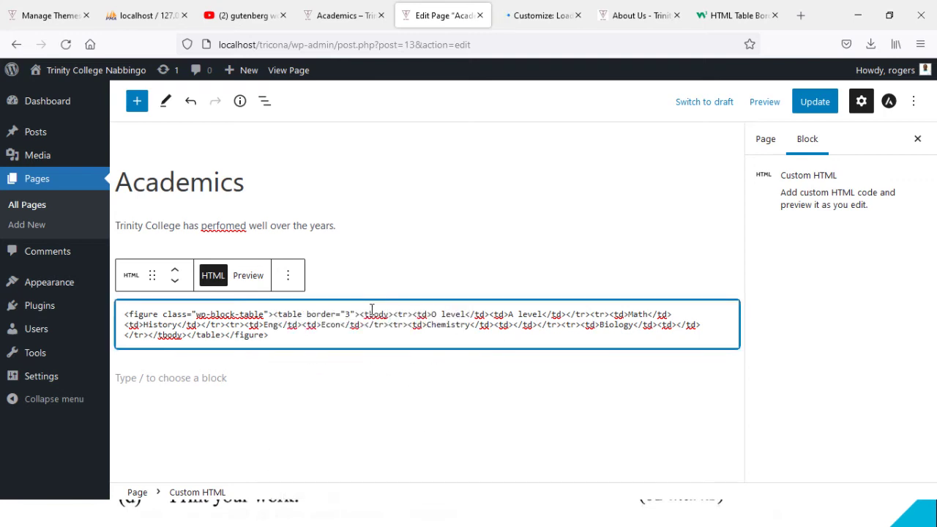
pyautogui.click(244, 276)
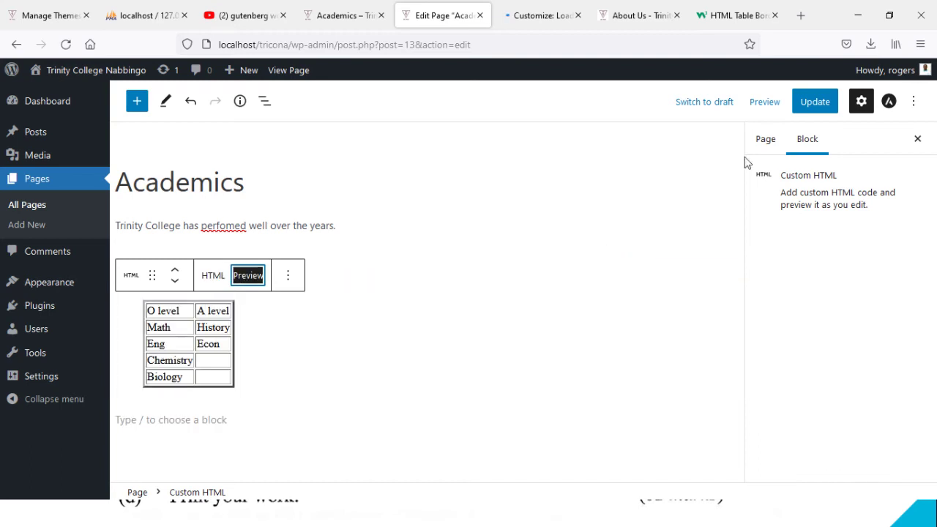
pyautogui.click(821, 102)
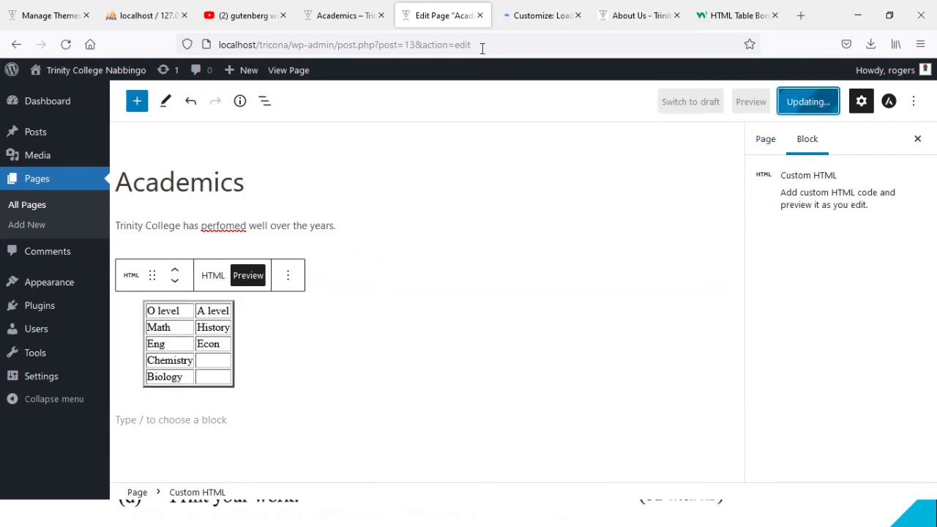
pyautogui.click(532, 14)
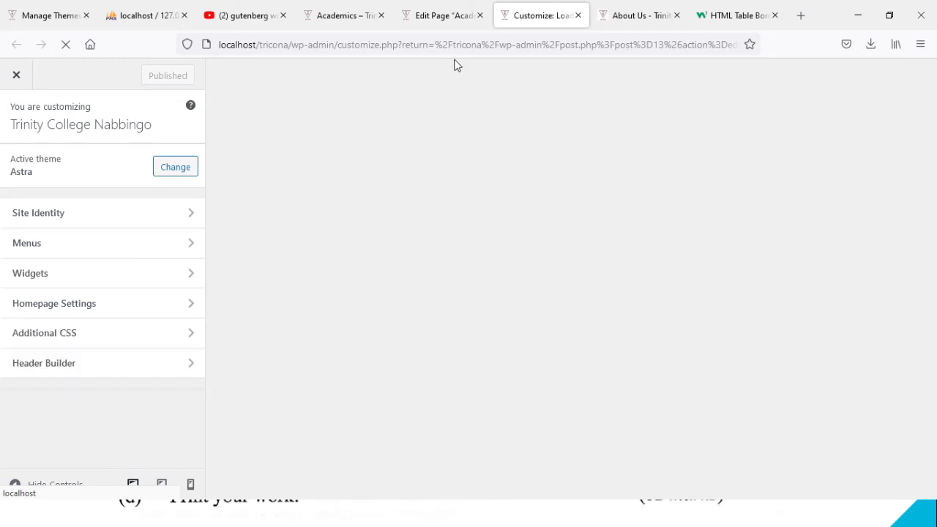
# Step: Paste the copied table border CSS into the Customizer's Additional CSS
pyautogui.click(434, 14)
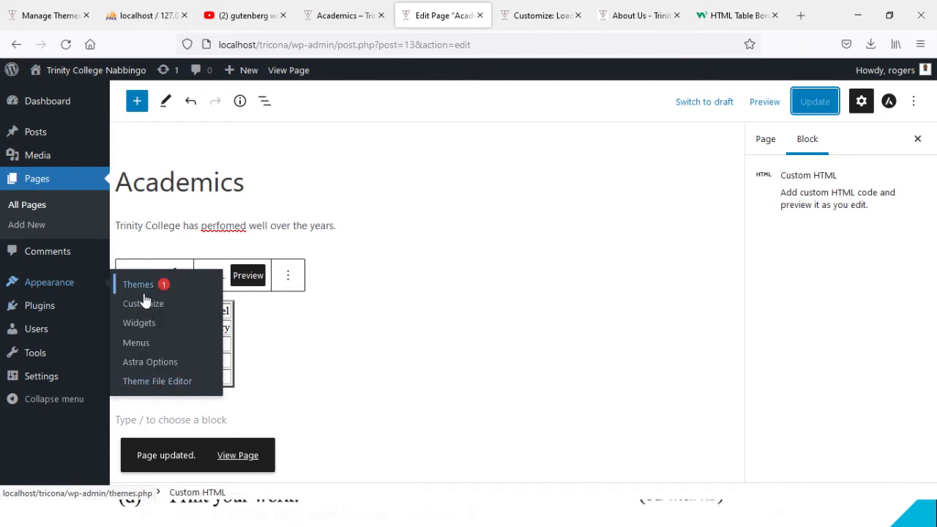
pyautogui.click(567, 8)
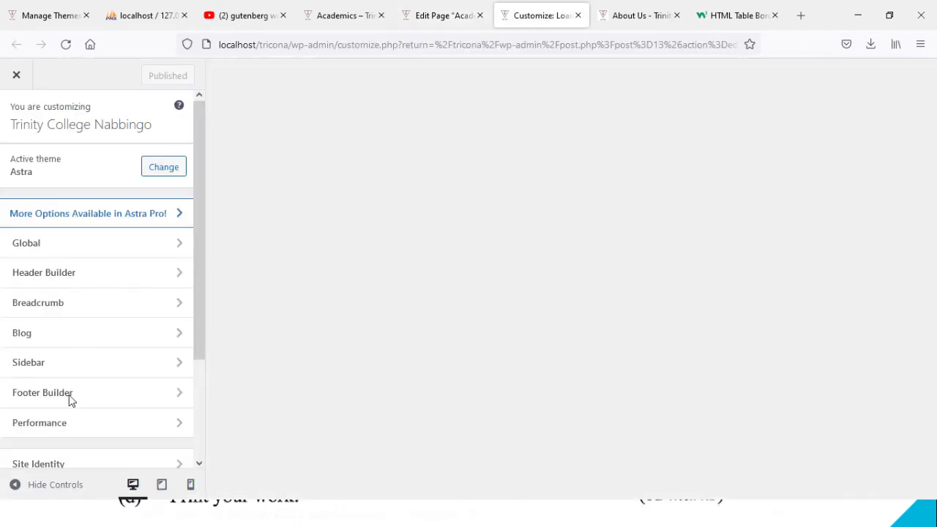
pyautogui.moveTo(205, 314); pyautogui.dragTo(194, 437)
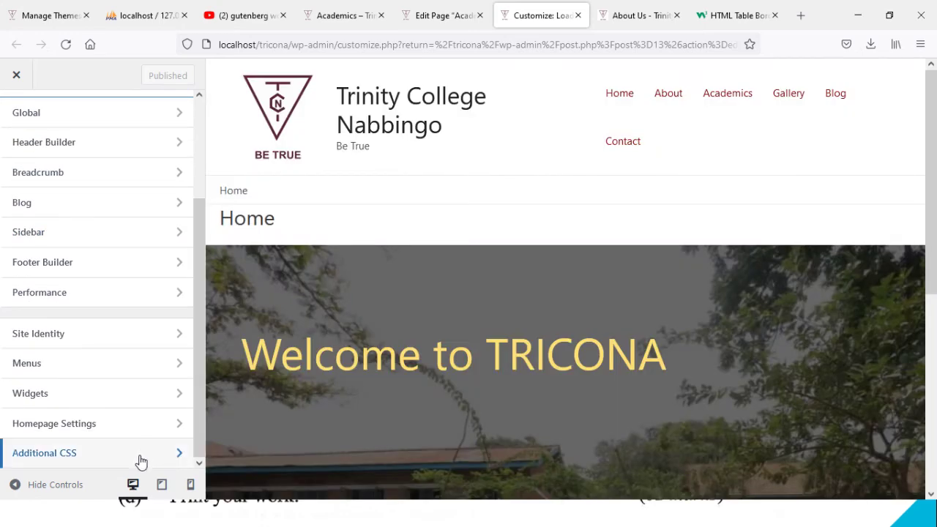
pyautogui.click(141, 458)
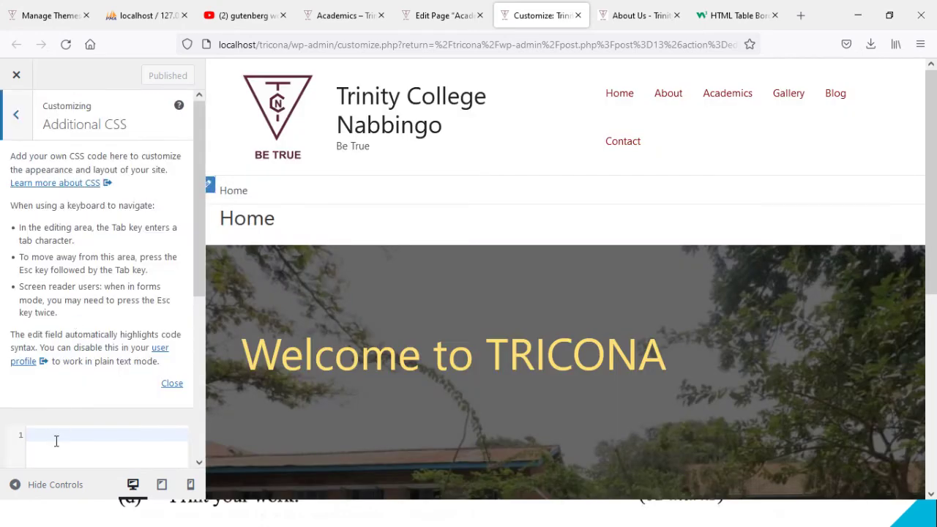
pyautogui.hotkey('ctrl', 'v')
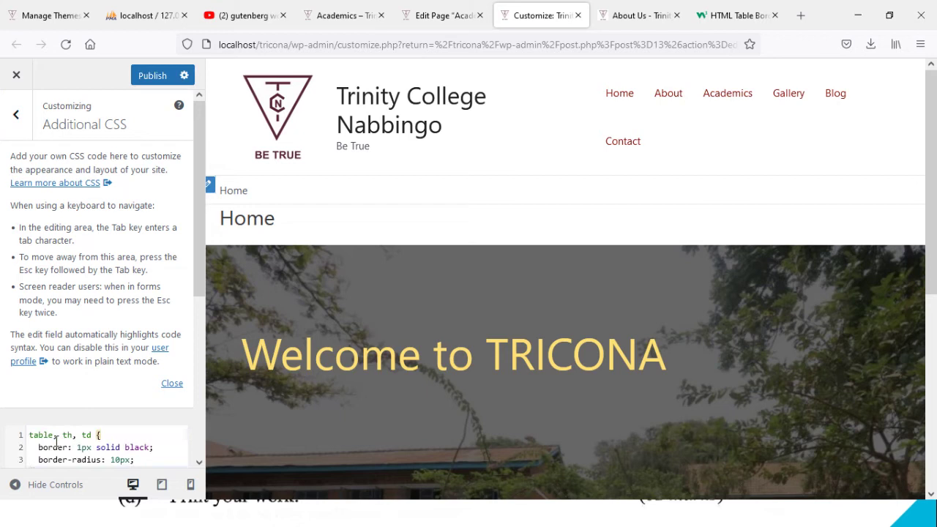
# Step: Change the border width from 1px to 3px and publish the CSS
pyautogui.moveTo(200, 213); pyautogui.dragTo(202, 279)
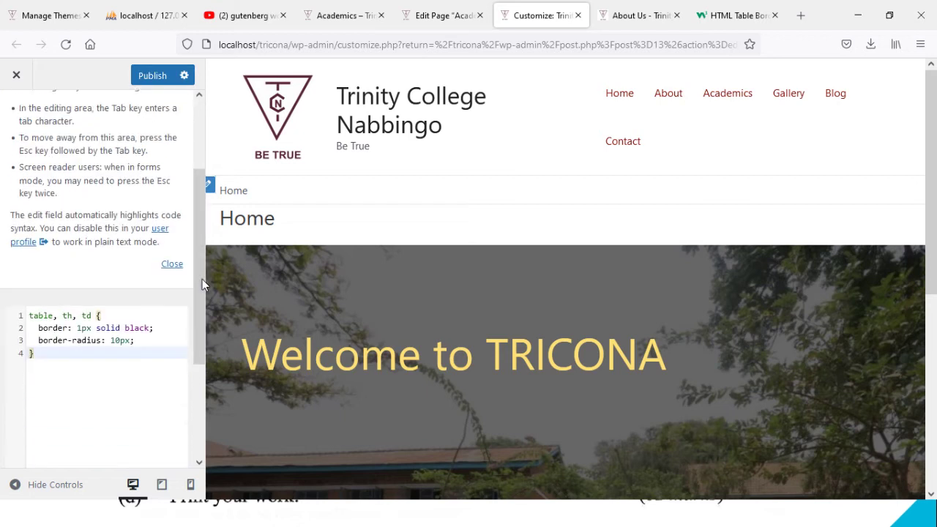
pyautogui.click(82, 329)
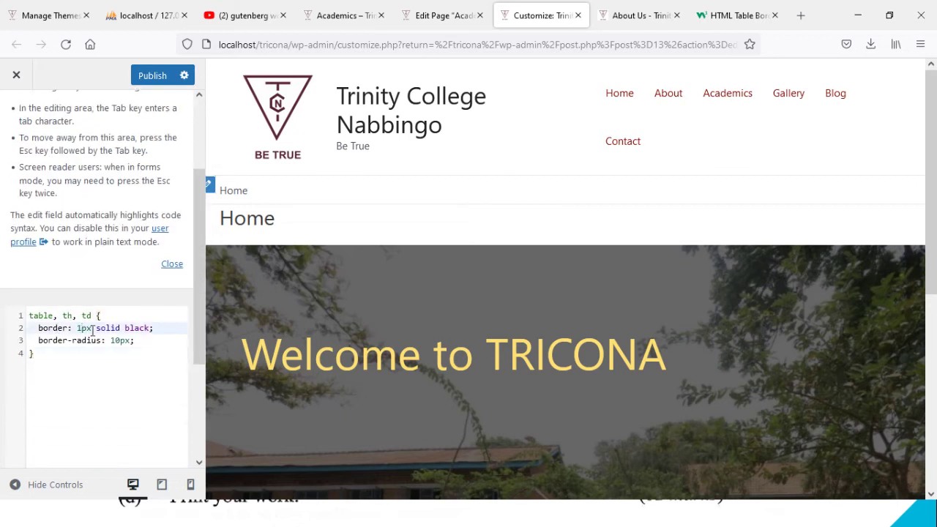
pyautogui.press('BackSpace')
pyautogui.write('3')
pyautogui.click(153, 75)
pyautogui.press('super')
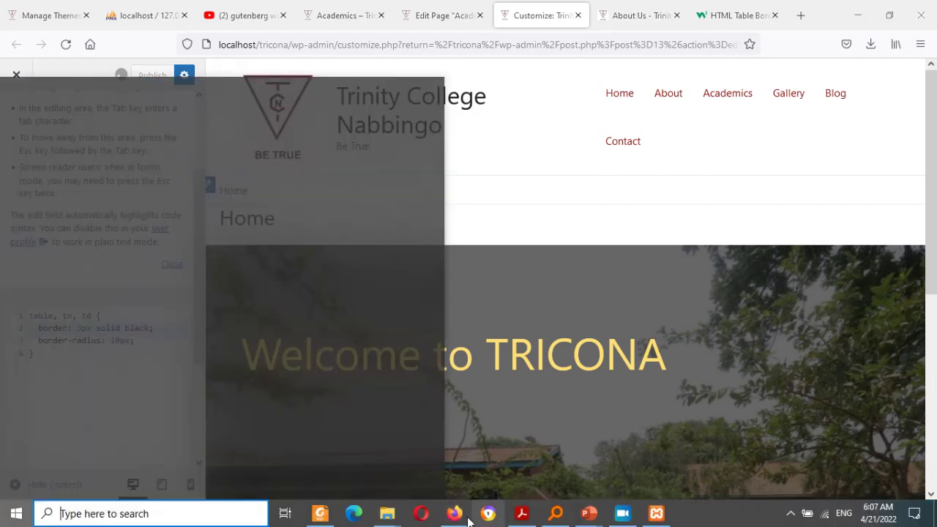
pyautogui.click(320, 513)
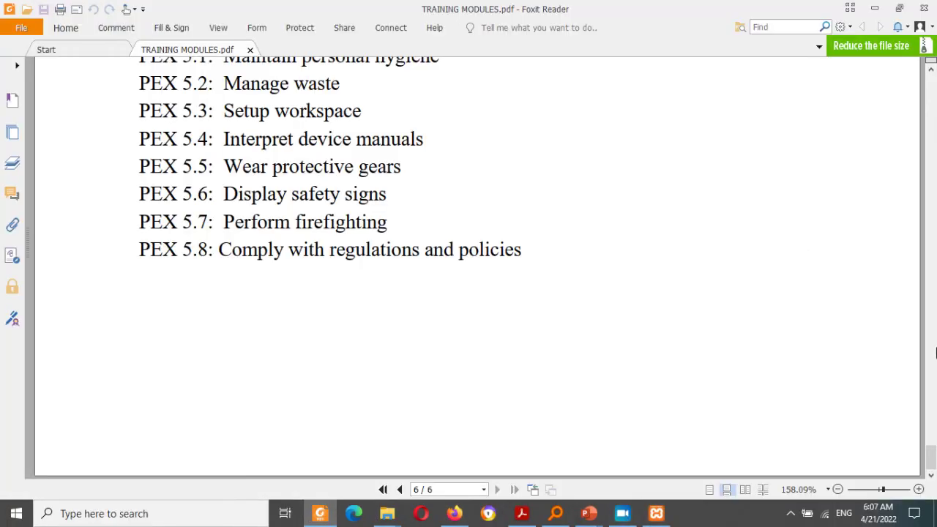
pyautogui.moveTo(932, 459); pyautogui.dragTo(931, 273)
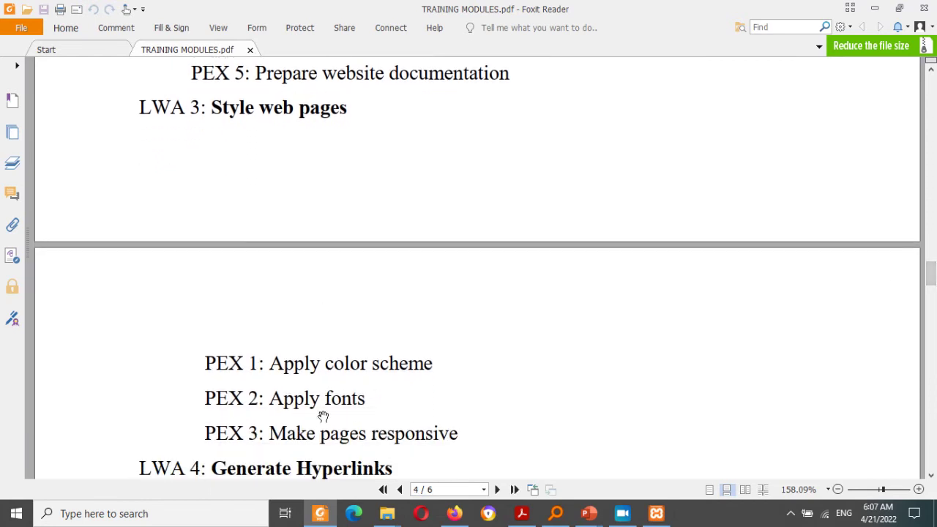
pyautogui.click(875, 8)
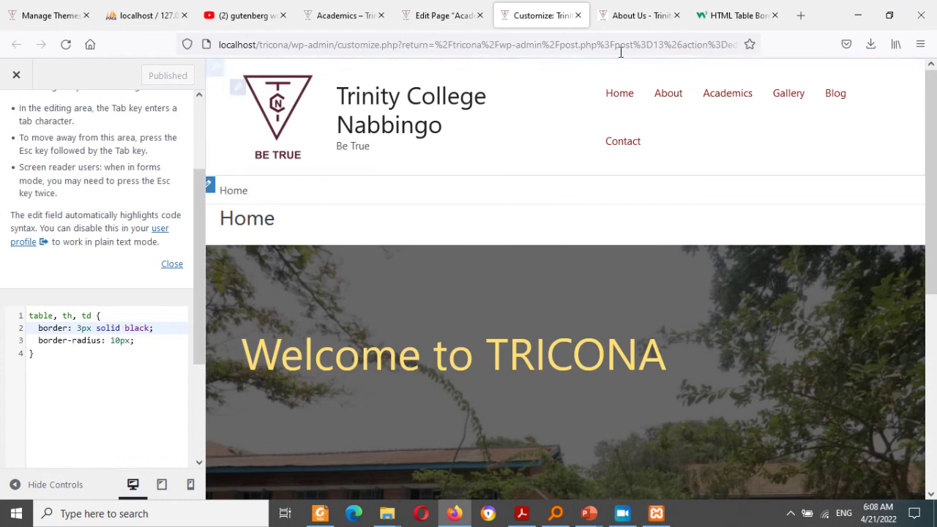
# Step: Reload the live Academics page to see the Curricullum table's thick black cell borders
pyautogui.click(622, 8)
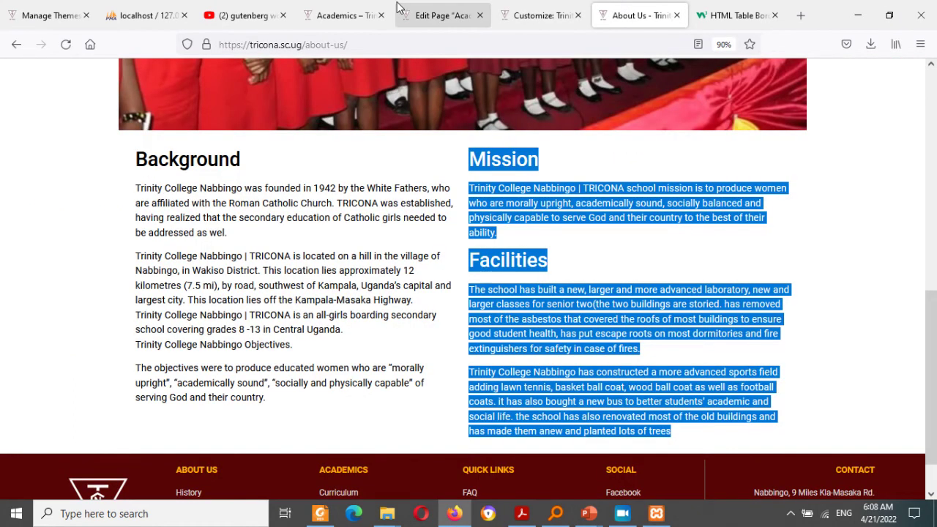
pyautogui.click(345, 7)
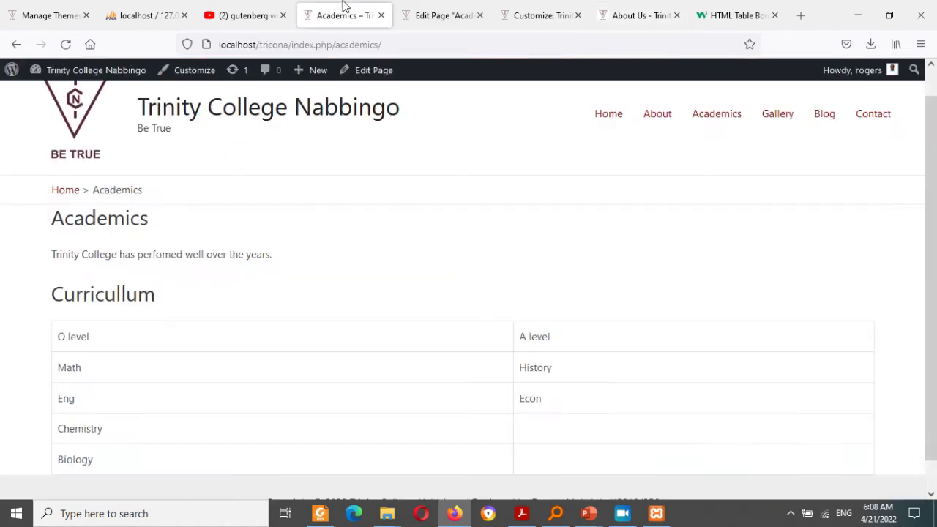
pyautogui.click(66, 43)
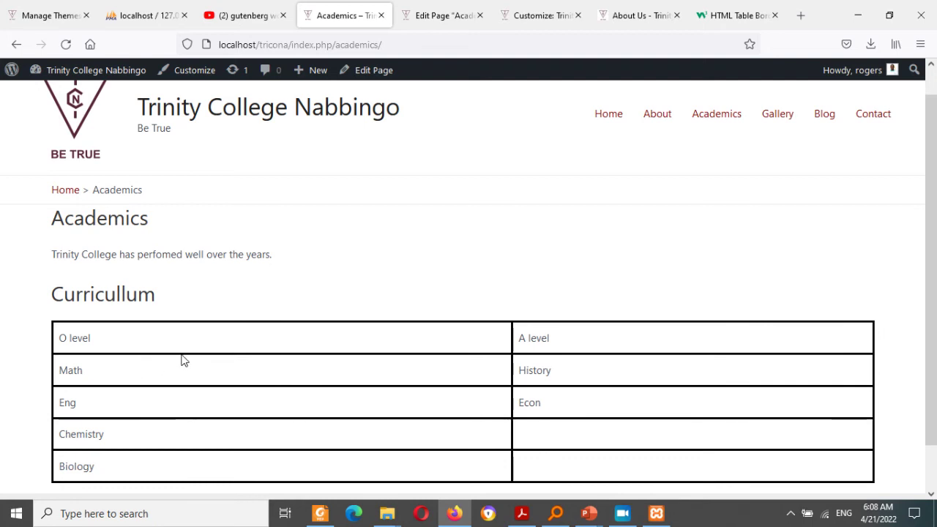
# Step: Change the Additional CSS table border to 6px solid red and publish it
pyautogui.click(528, 19)
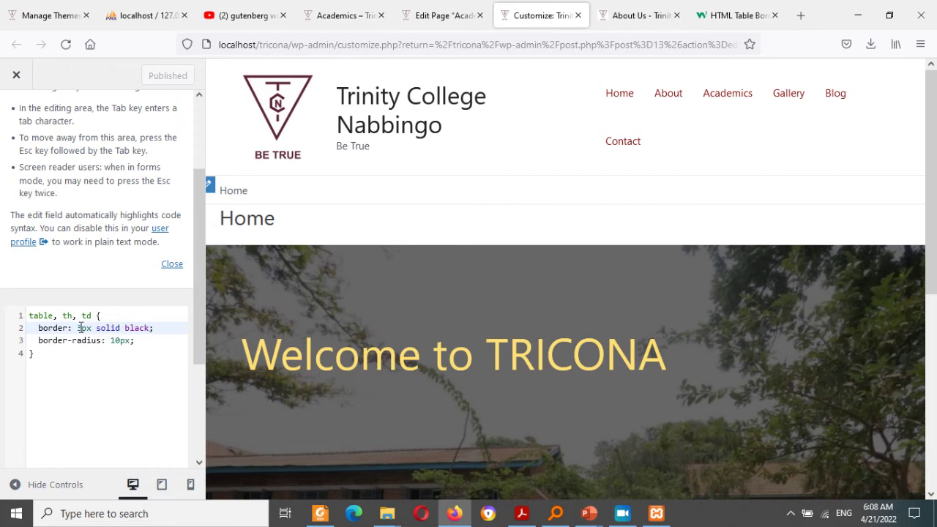
pyautogui.press('BackSpace')
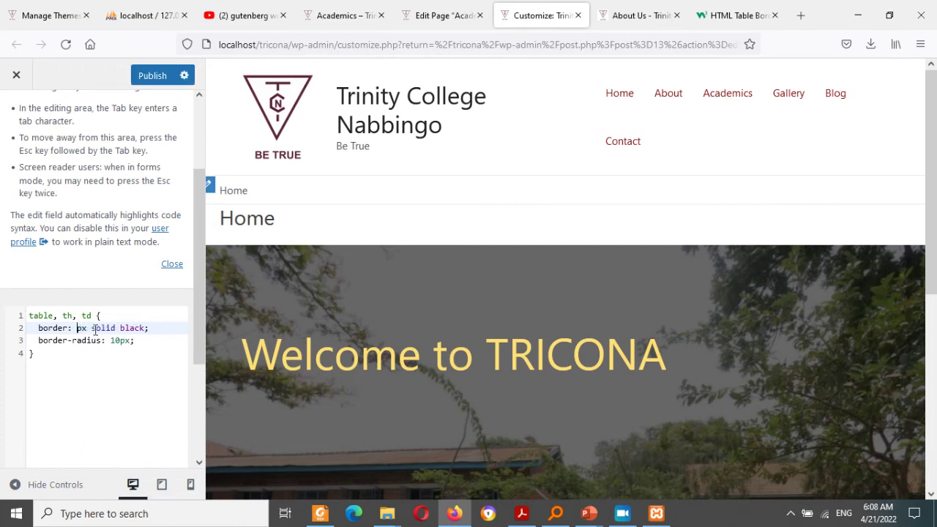
pyautogui.write('6')
pyautogui.doubleClick(138, 328)
pyautogui.write('red')
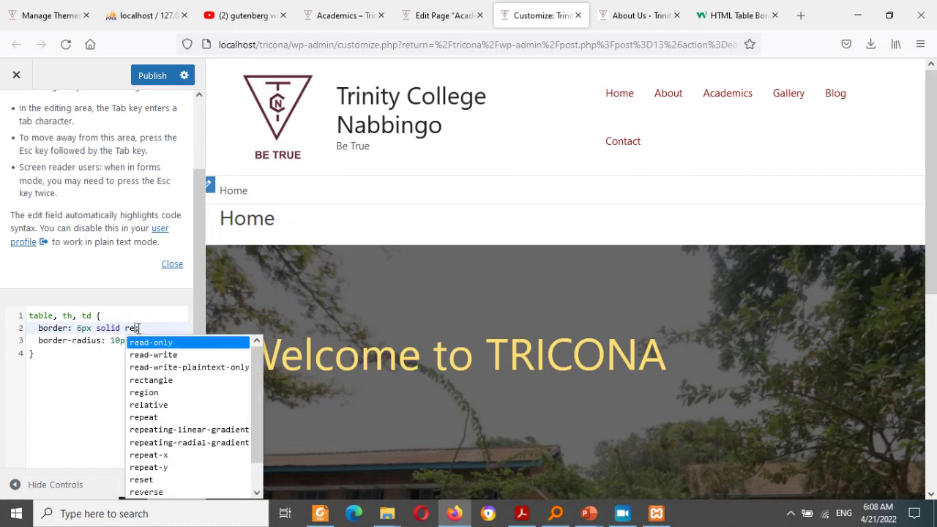
pyautogui.click(154, 82)
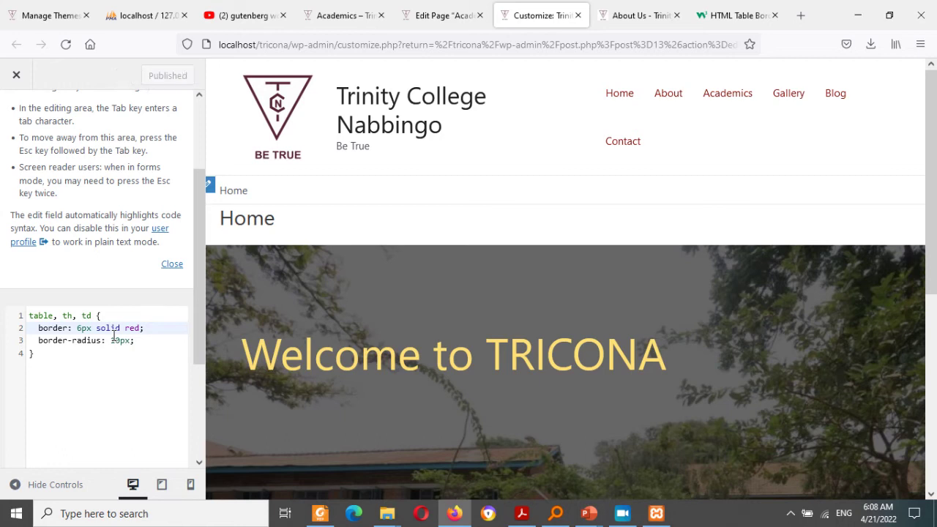
# Step: Reload the live Academics page to check the red Curricullum table borders
pyautogui.click(603, 9)
pyautogui.click(344, 9)
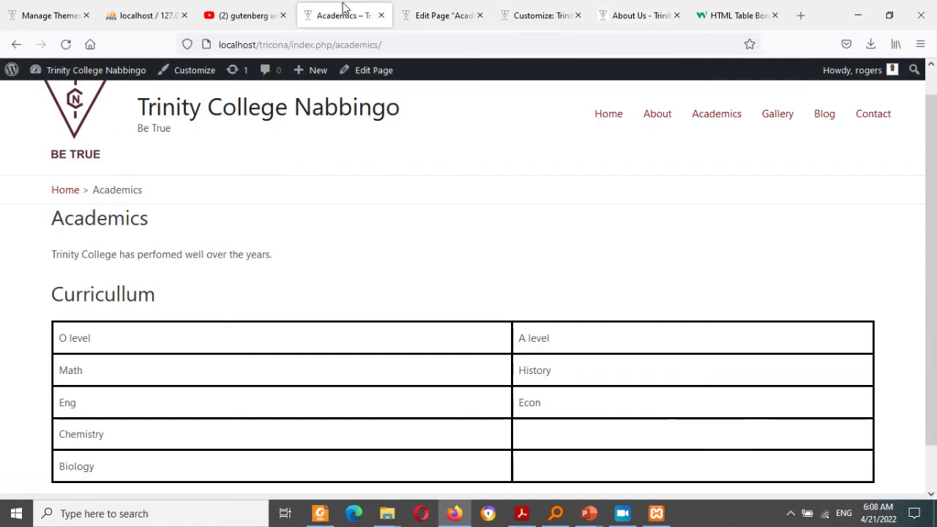
pyautogui.click(66, 44)
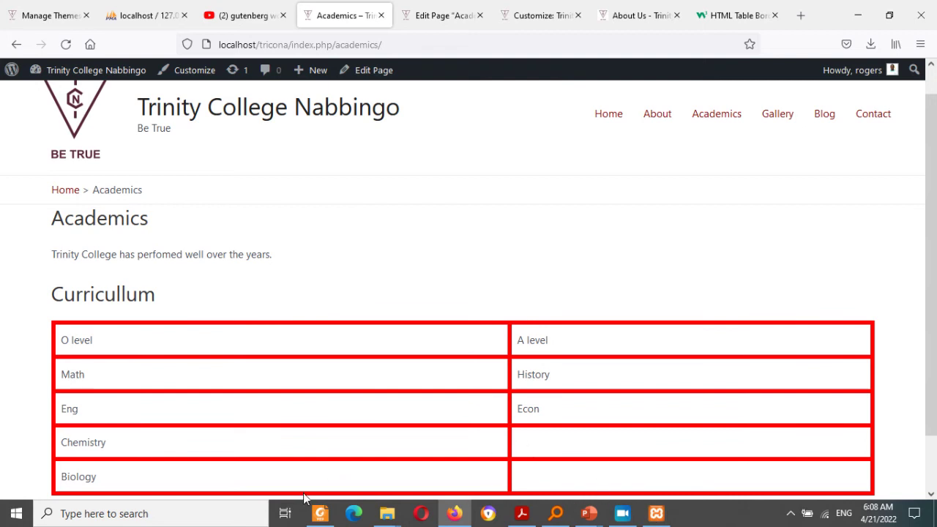
# Step: Look over the training PDF, W3Schools and editor tabs, then open the site's Gallery page
pyautogui.click(321, 514)
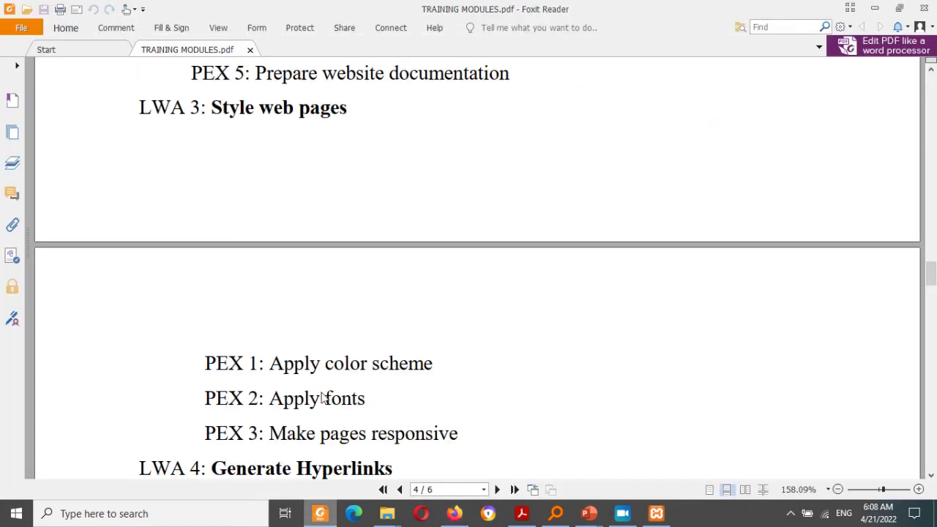
pyautogui.click(875, 9)
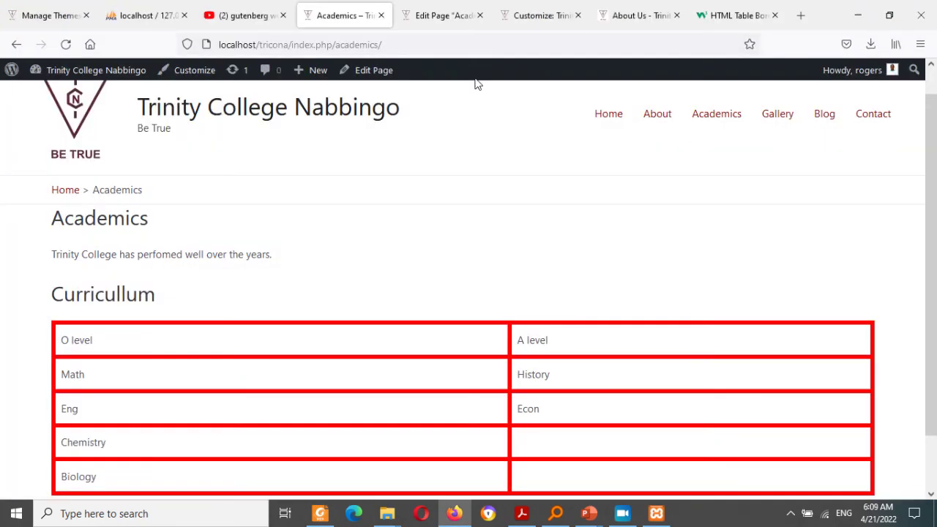
pyautogui.click(729, 10)
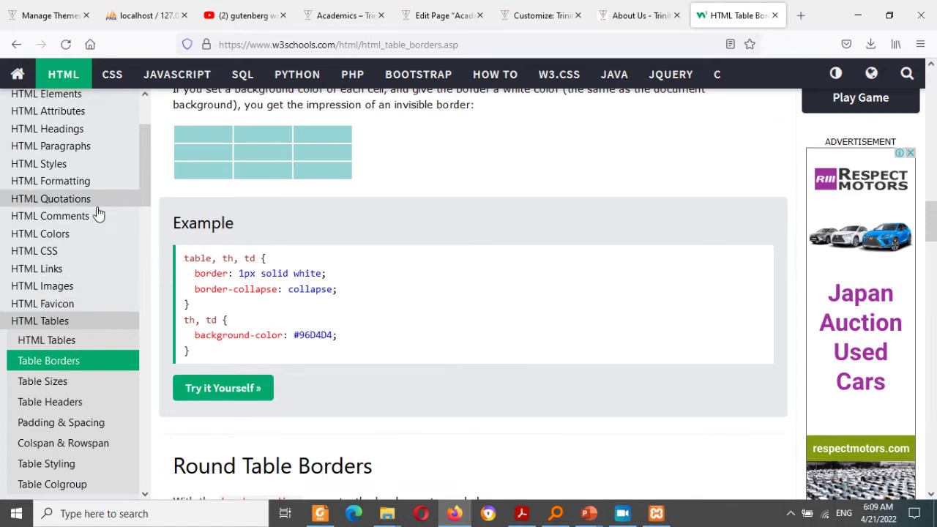
pyautogui.click(442, 7)
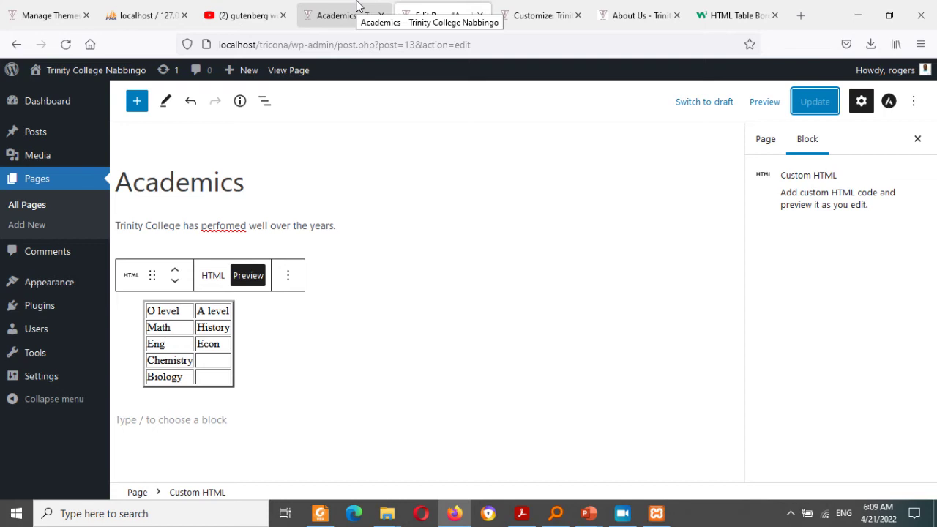
pyautogui.click(356, 6)
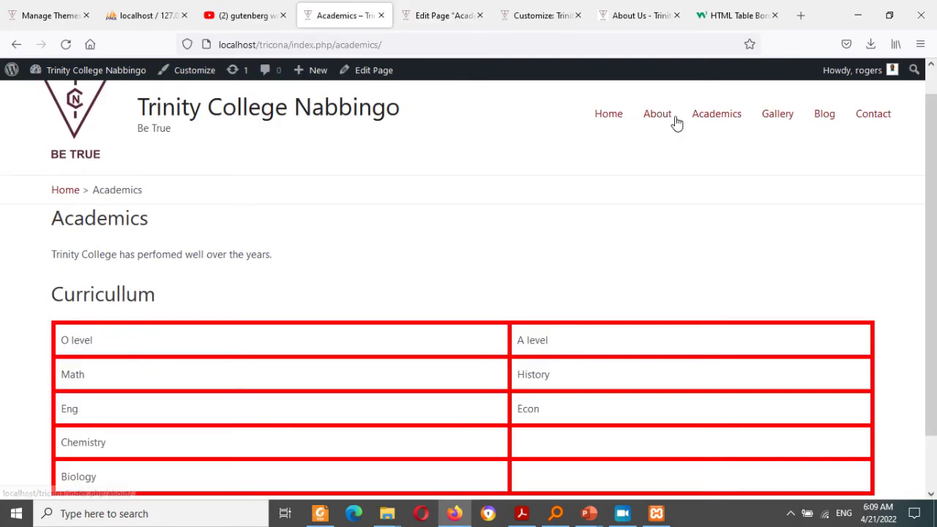
pyautogui.click(786, 115)
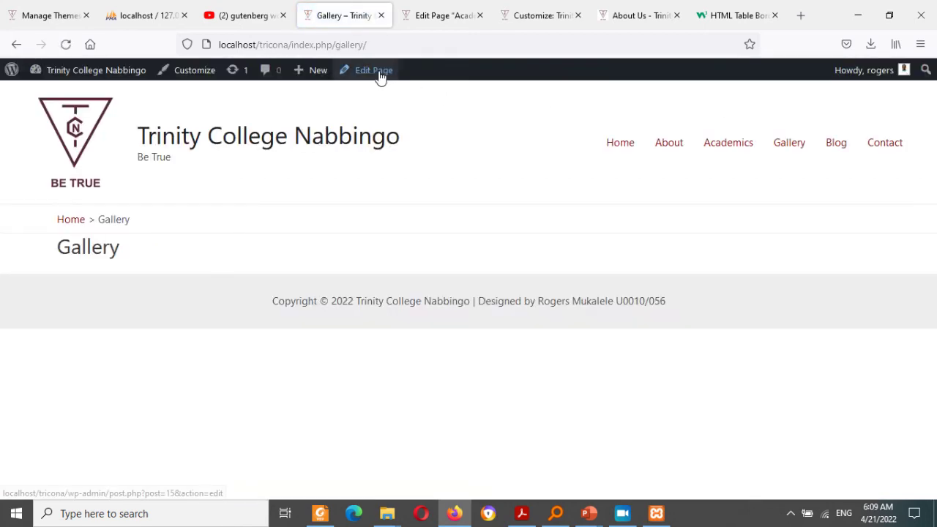
# Step: Open the Gallery page in the editor, select its empty block, then return to the W3Schools Table Borders lesson
pyautogui.click(380, 78)
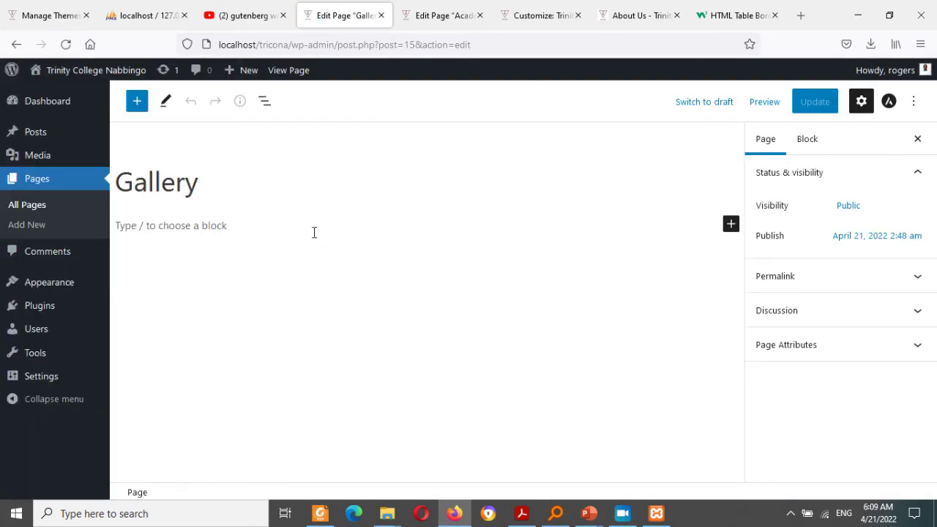
pyautogui.click(249, 226)
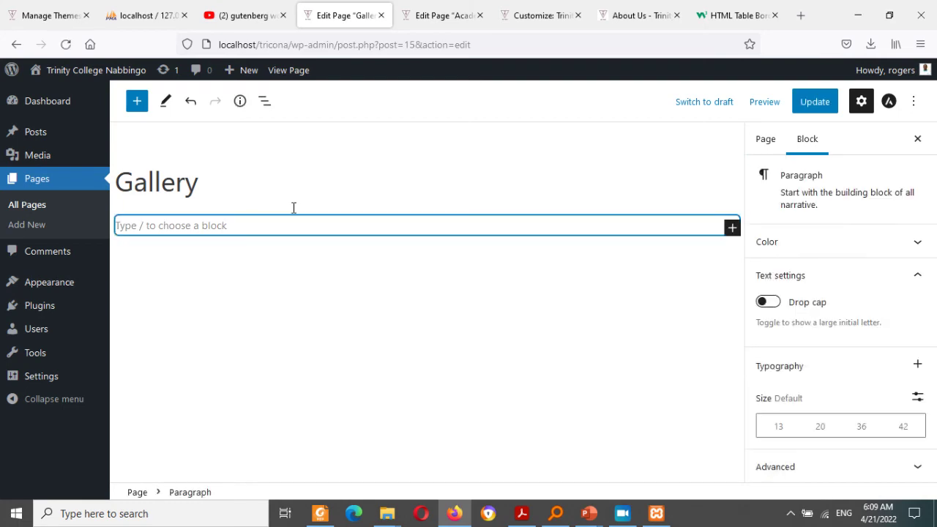
pyautogui.click(729, 10)
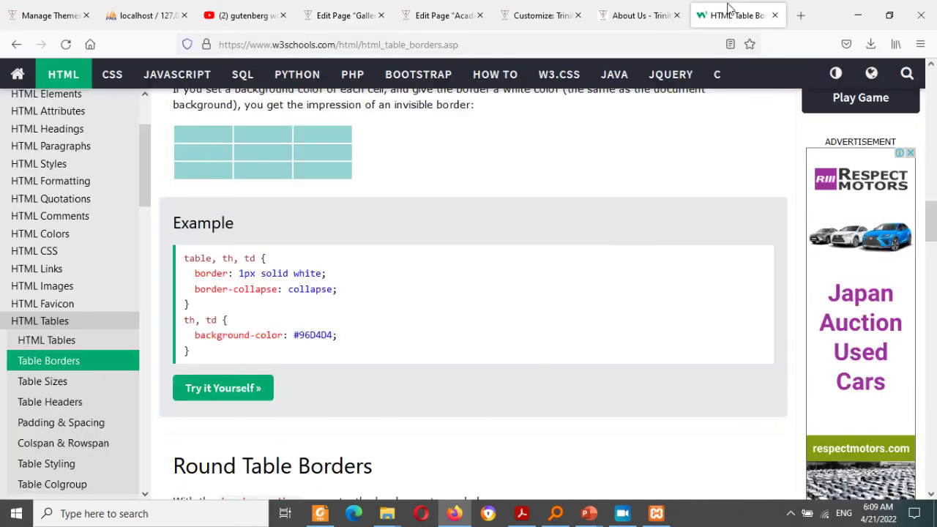
# Step: Copy the W3Schools page address and launch HTTrack Website Copier through a Start menu search for 'httr'
pyautogui.click(320, 44)
pyautogui.hotkey('ctrl', 'c')
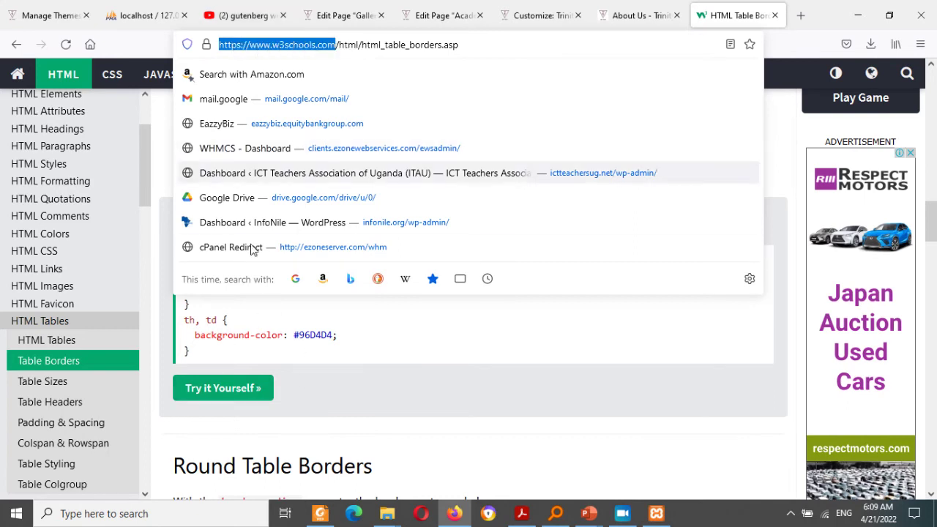
pyautogui.click(17, 513)
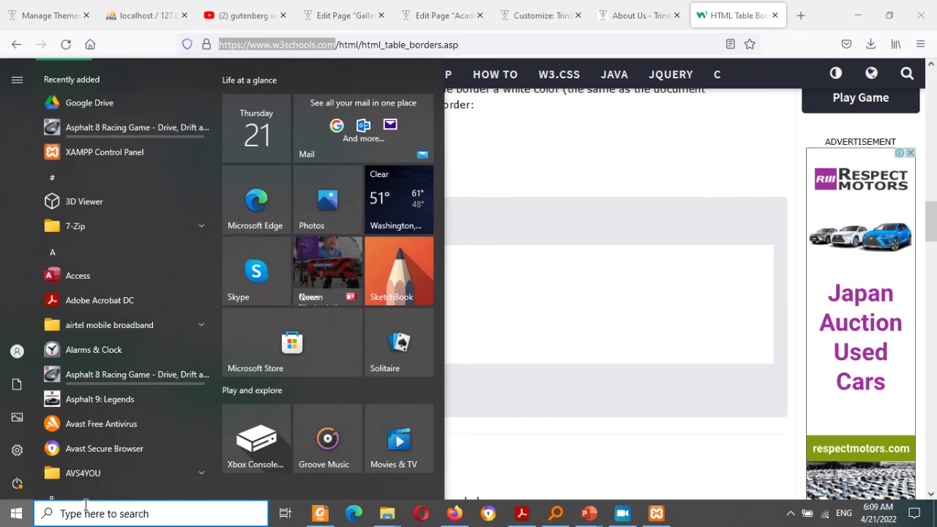
pyautogui.write('httrA')
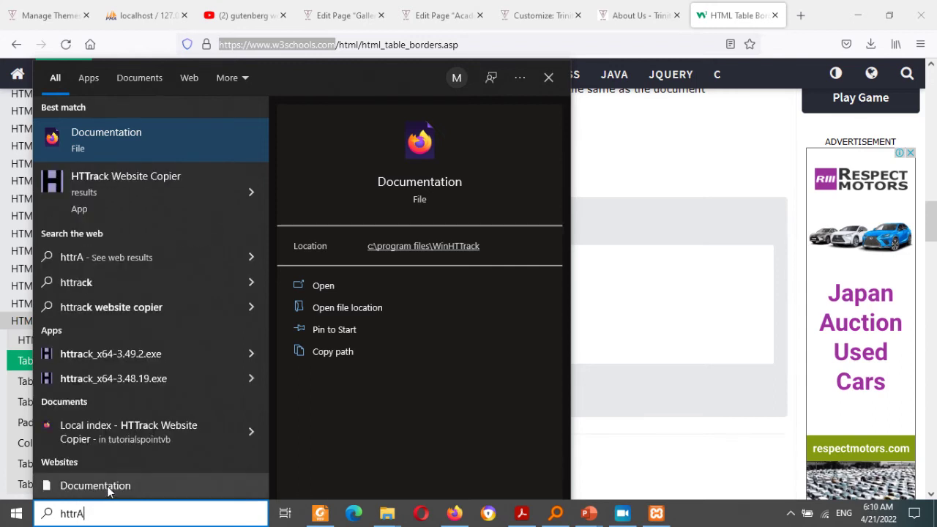
pyautogui.click(109, 162)
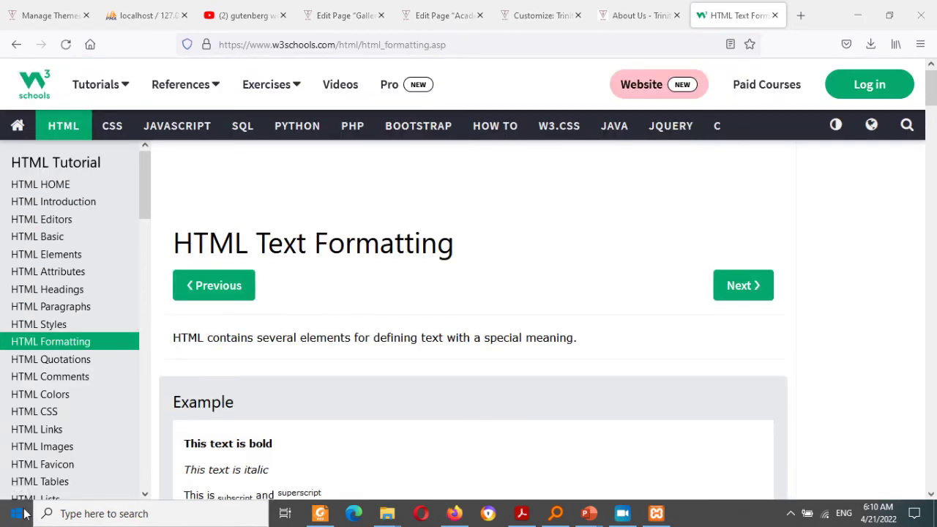
pyautogui.click(24, 514)
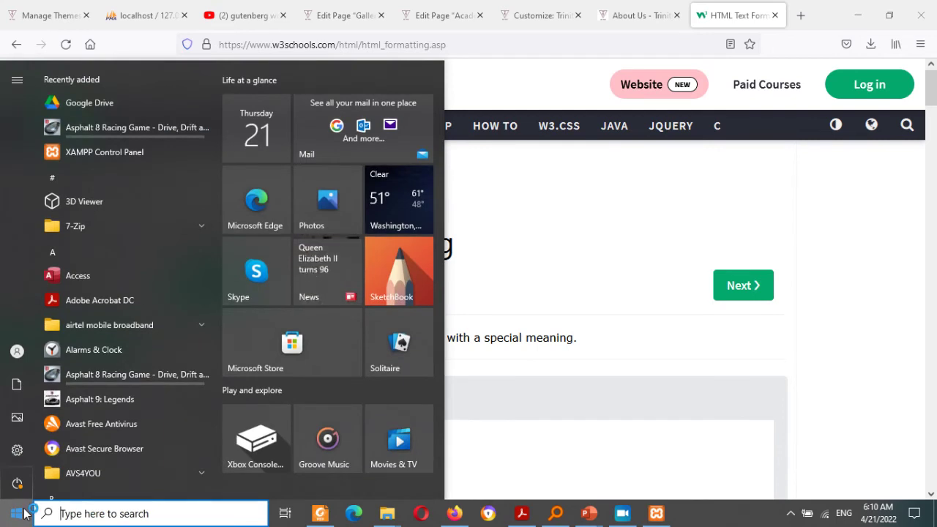
pyautogui.write('HT')
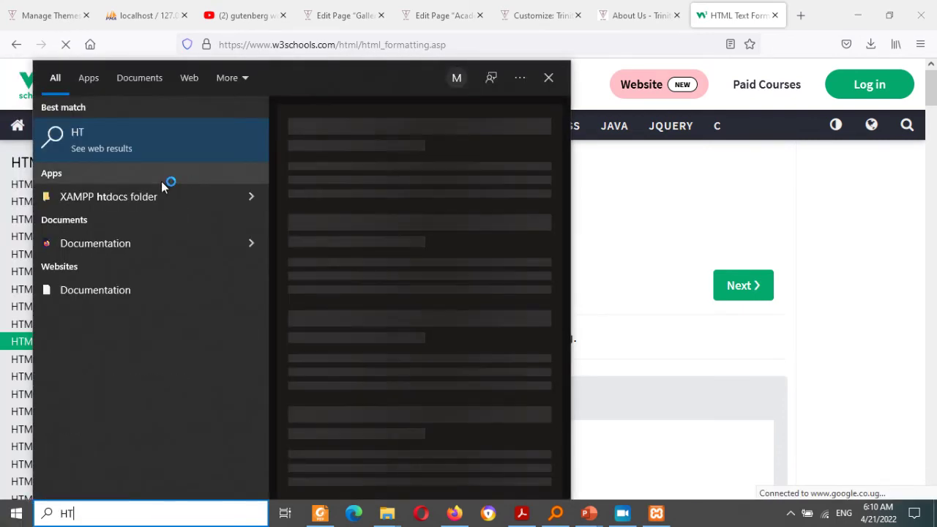
pyautogui.write('TR')
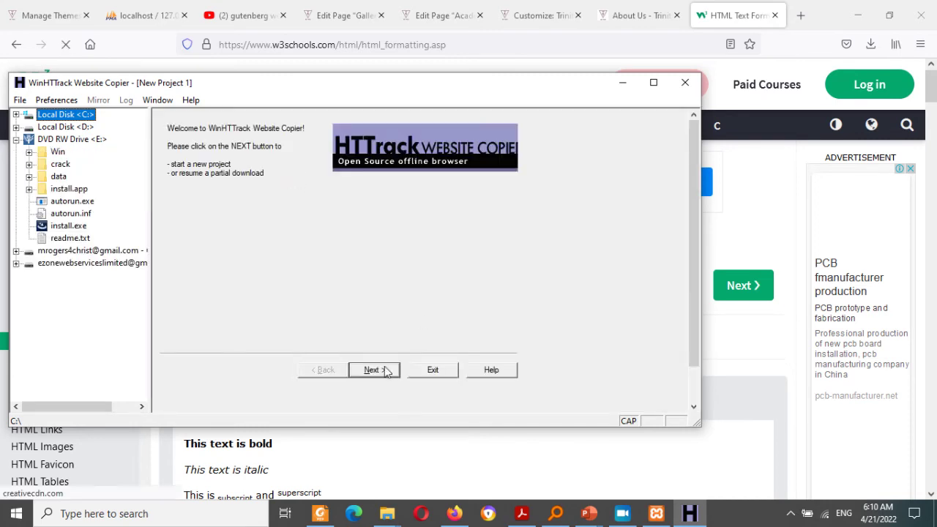
# Step: Create a new WinHTTrack project named 'W' with the pasted W3Schools web address
pyautogui.click(385, 370)
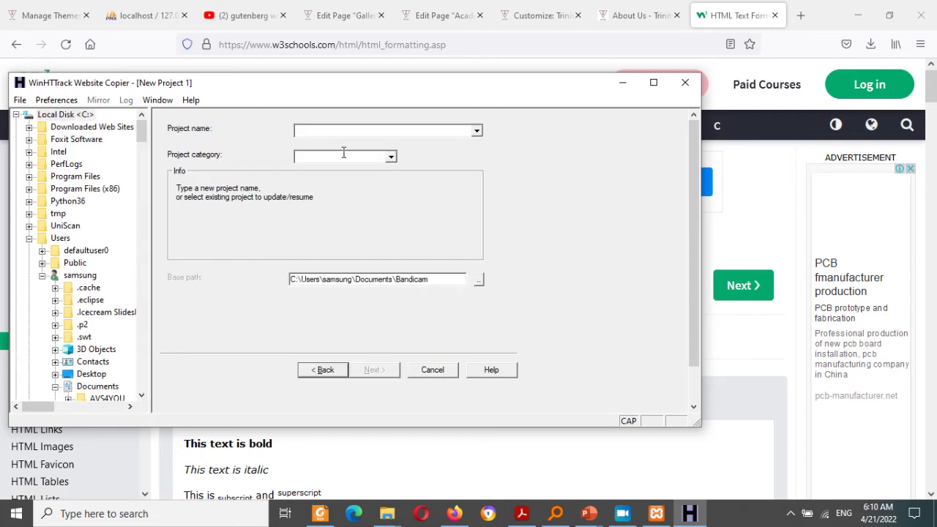
pyautogui.click(331, 129)
pyautogui.write('W3SCHOOL')
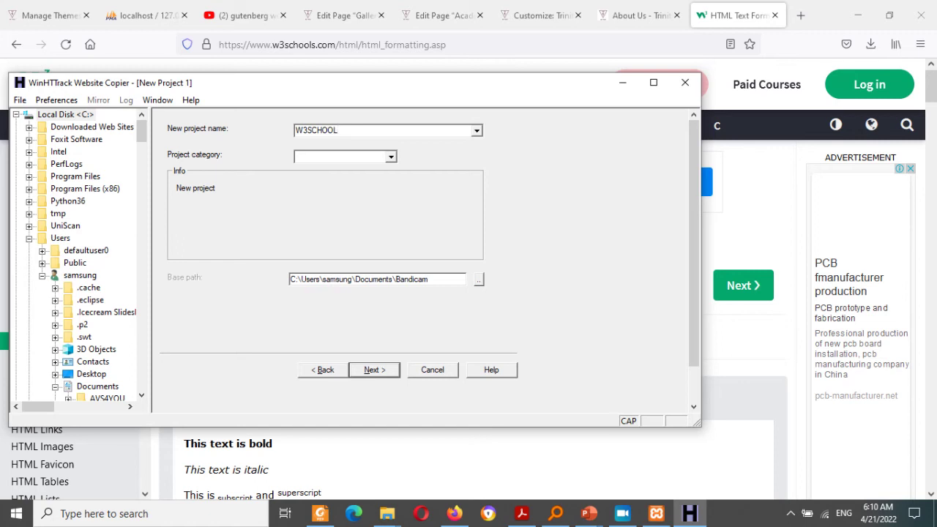
pyautogui.click(393, 372)
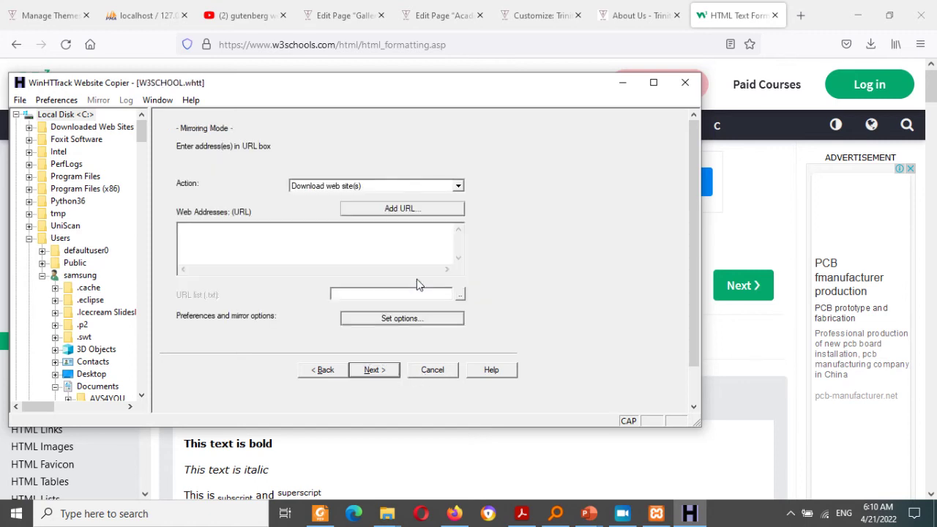
pyautogui.click(345, 228)
pyautogui.hotkey('ctrl', 'v')
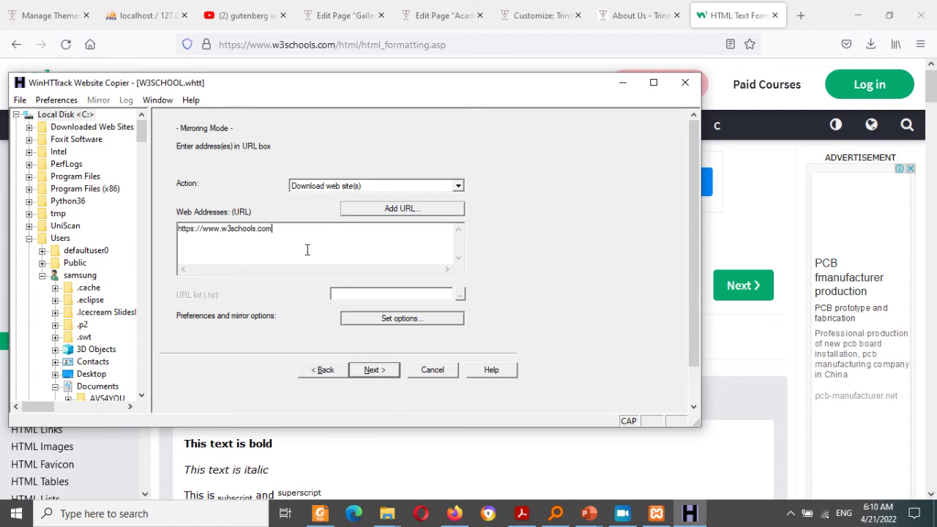
pyautogui.click(374, 369)
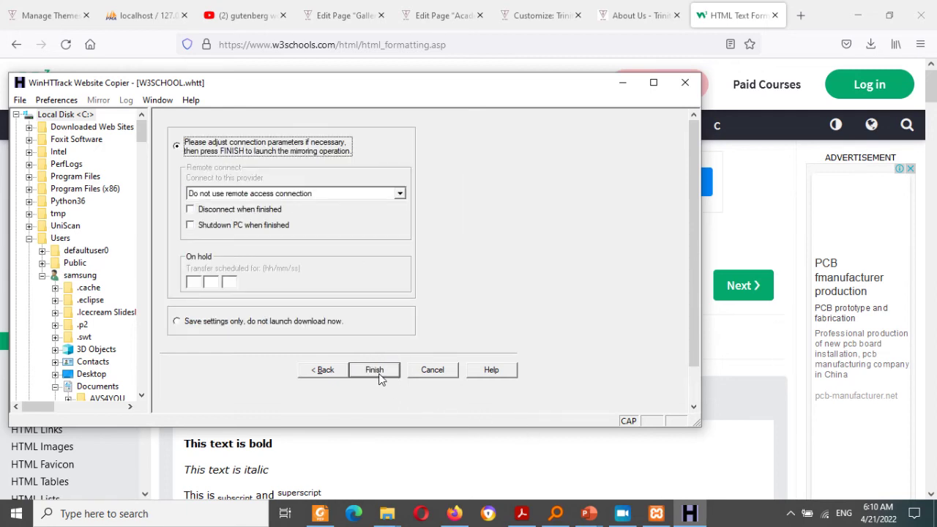
# Step: Start mirroring the W3Schools site, then quit WinHTTrack and dismiss its warning
pyautogui.click(376, 370)
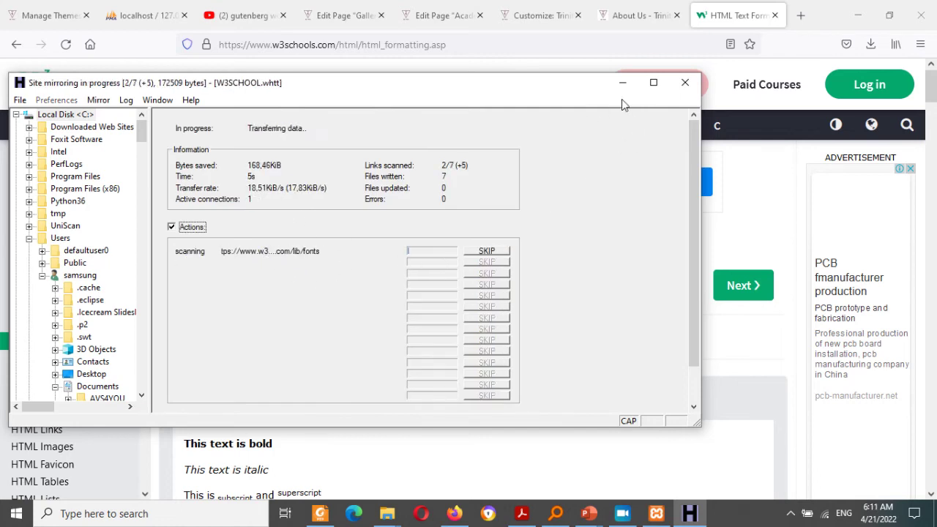
pyautogui.click(685, 82)
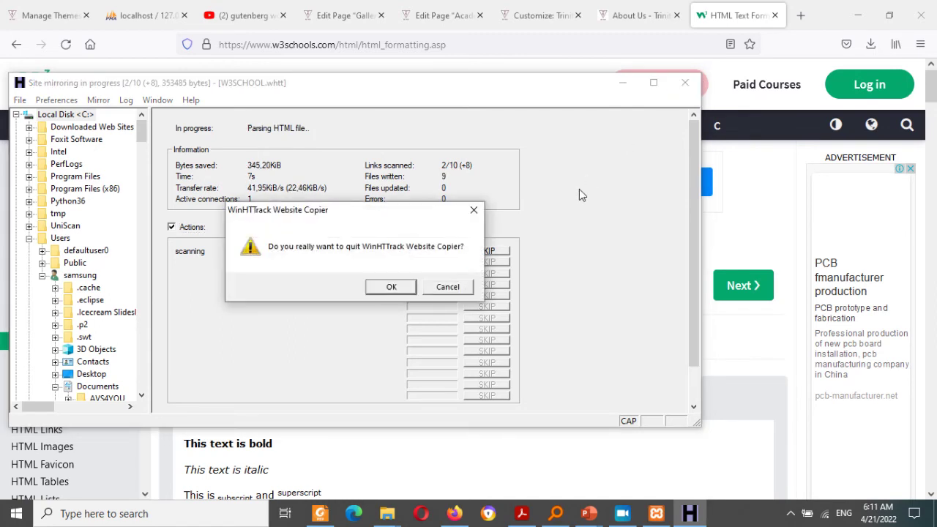
pyautogui.click(399, 284)
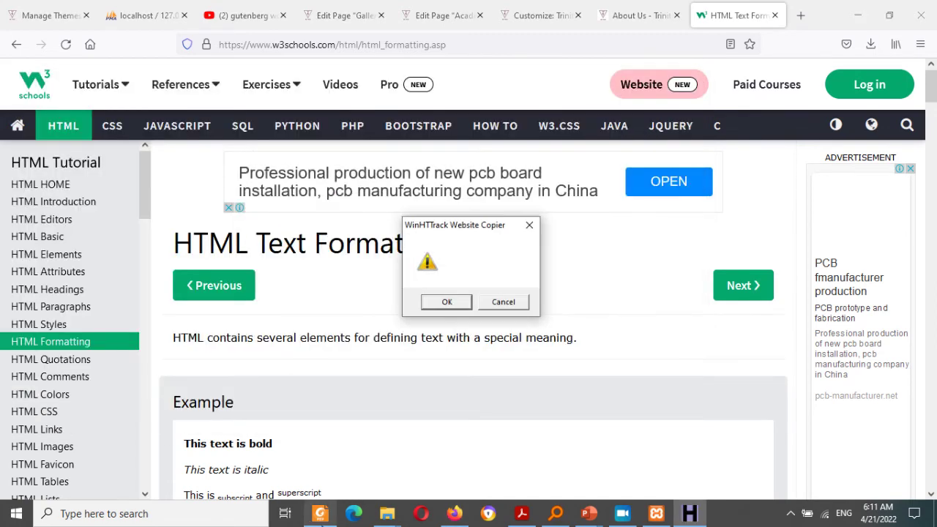
pyautogui.click(447, 302)
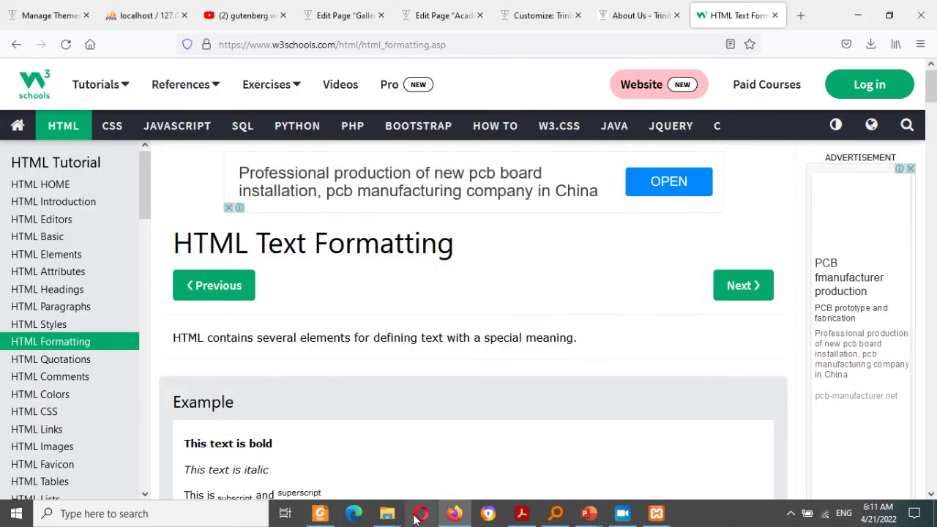
pyautogui.moveTo(392, 516)
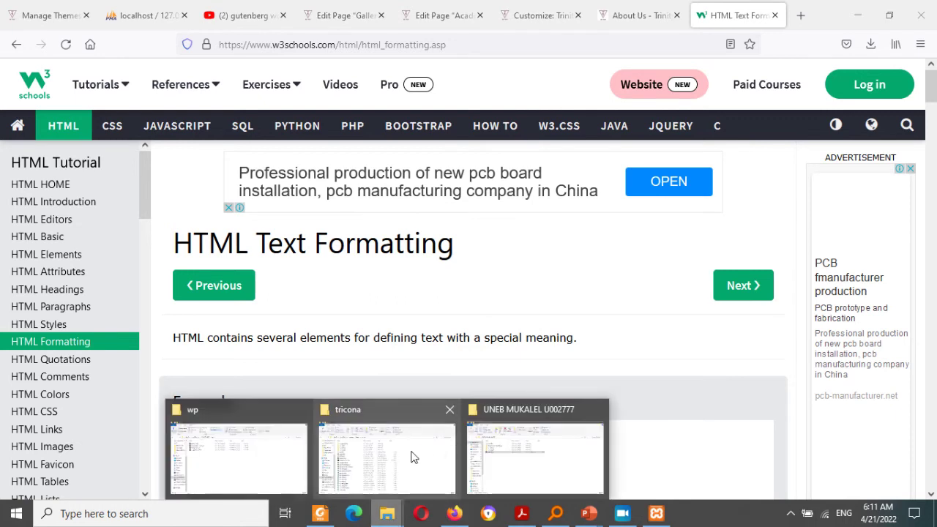
pyautogui.moveTo(405, 457)
pyautogui.click(202, 466)
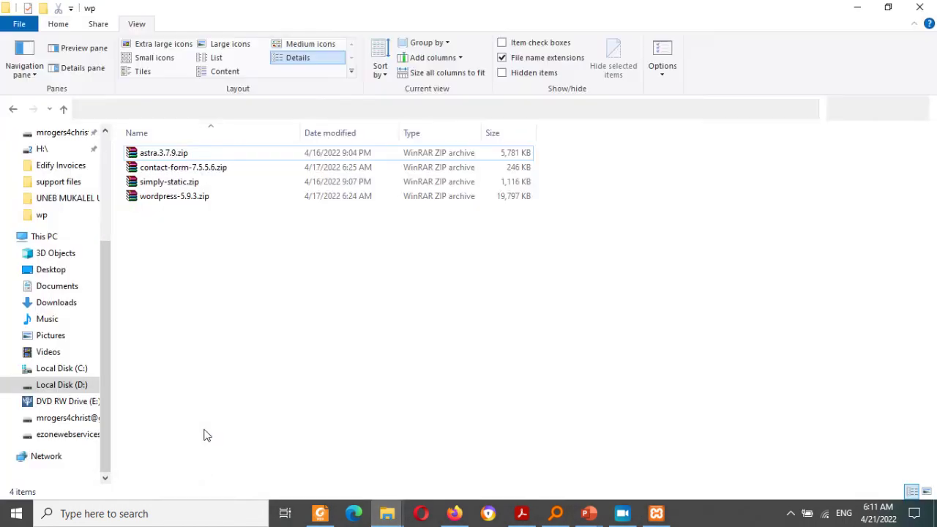
pyautogui.click(68, 384)
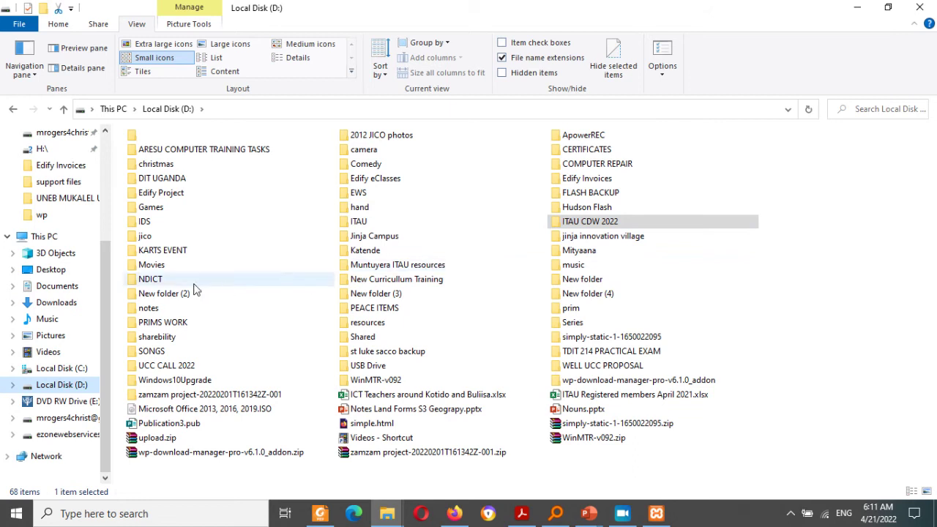
pyautogui.click(589, 225)
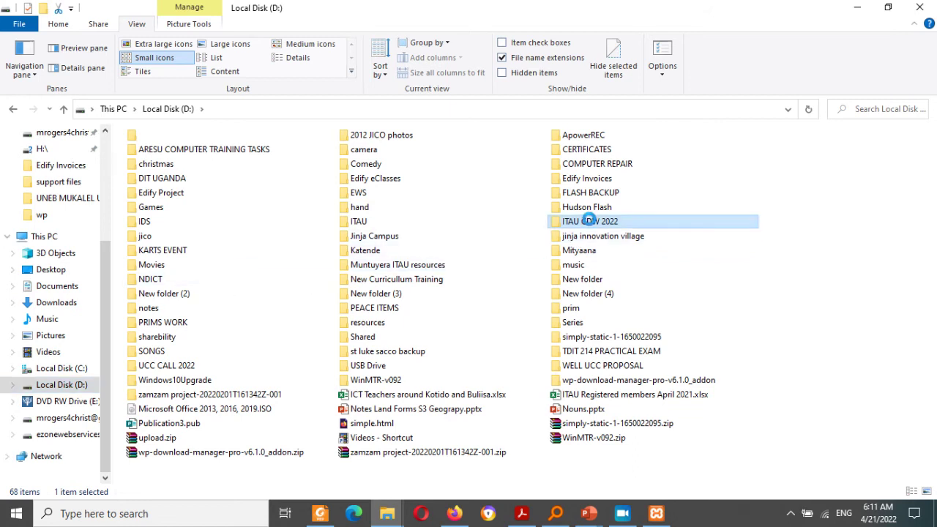
pyautogui.doubleClick(590, 223)
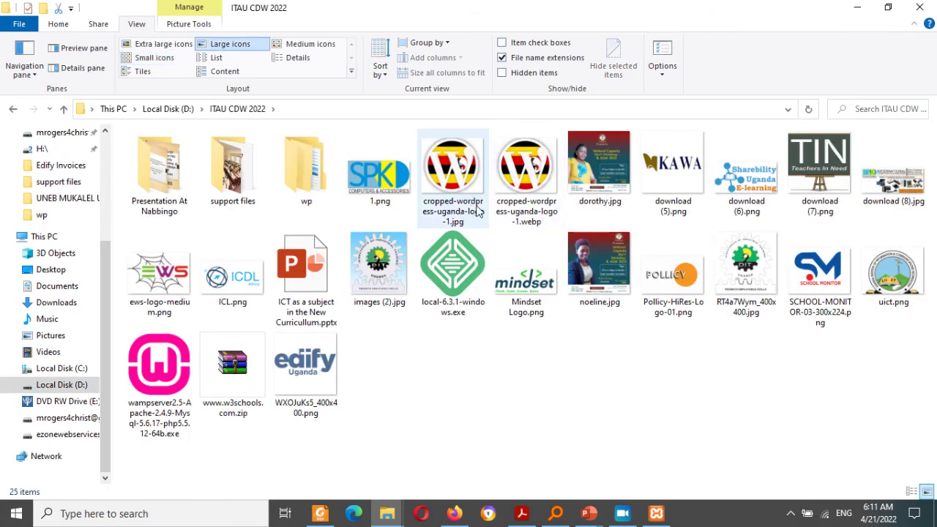
pyautogui.click(244, 387)
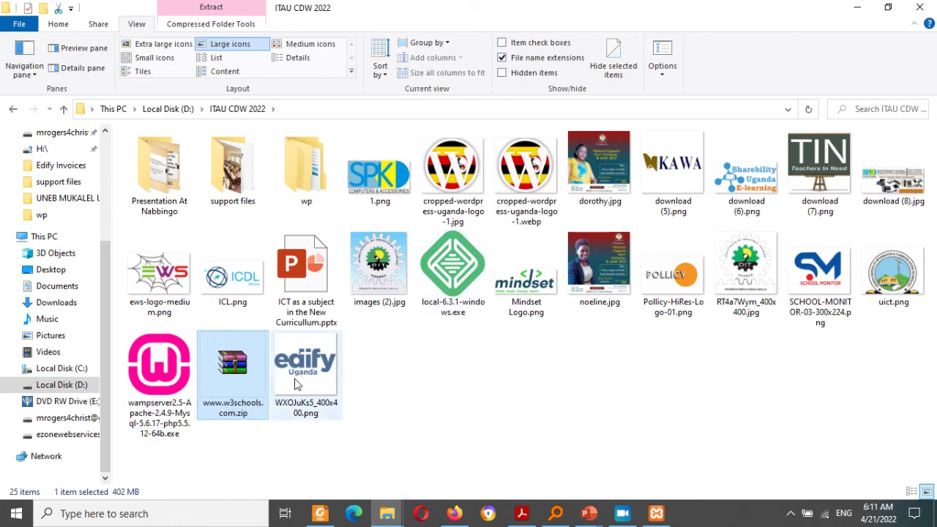
pyautogui.click(299, 383)
pyautogui.click(242, 375)
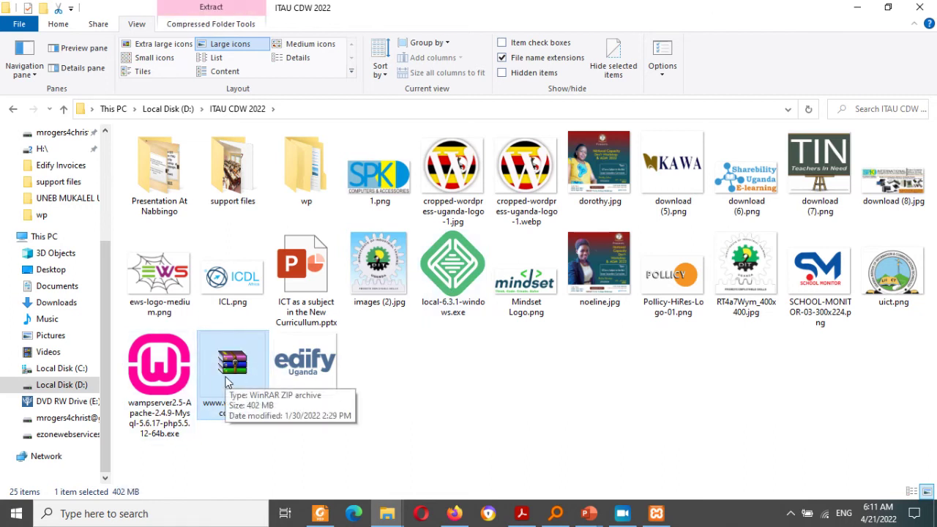
pyautogui.click(857, 8)
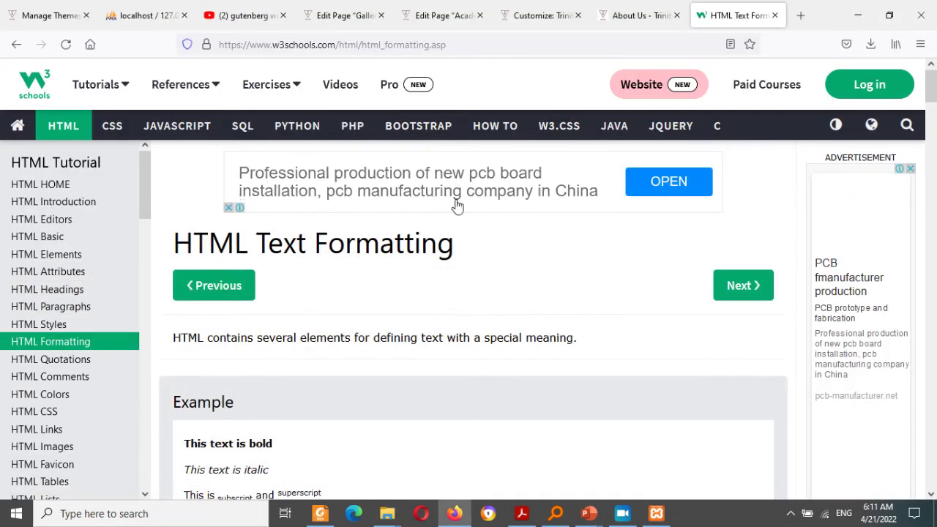
# Step: Insert a Gallery block, found by searching 'GA', into the Gallery page and open its media library
pyautogui.click(414, 7)
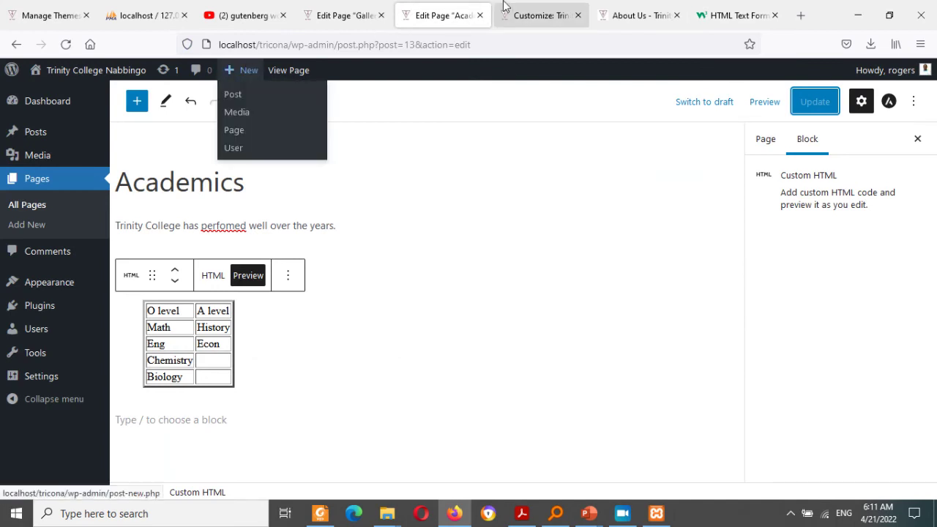
pyautogui.click(337, 9)
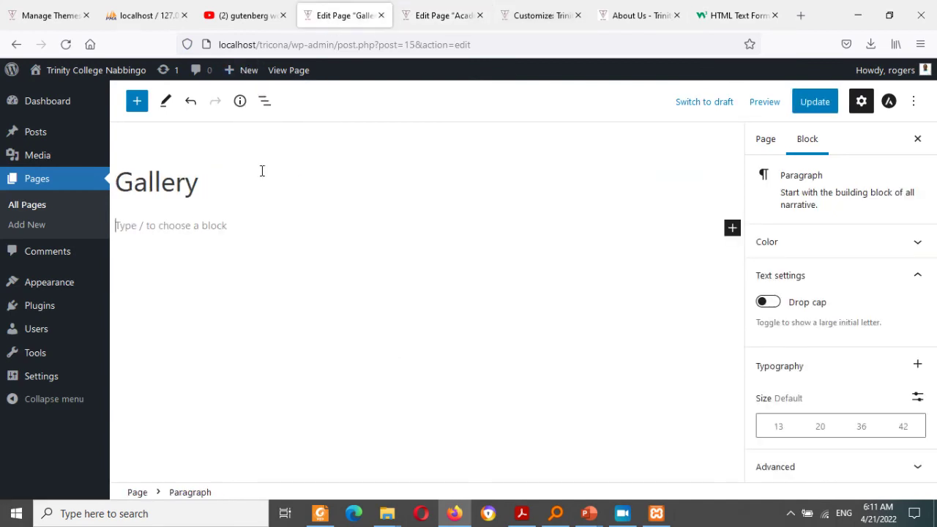
pyautogui.click(732, 229)
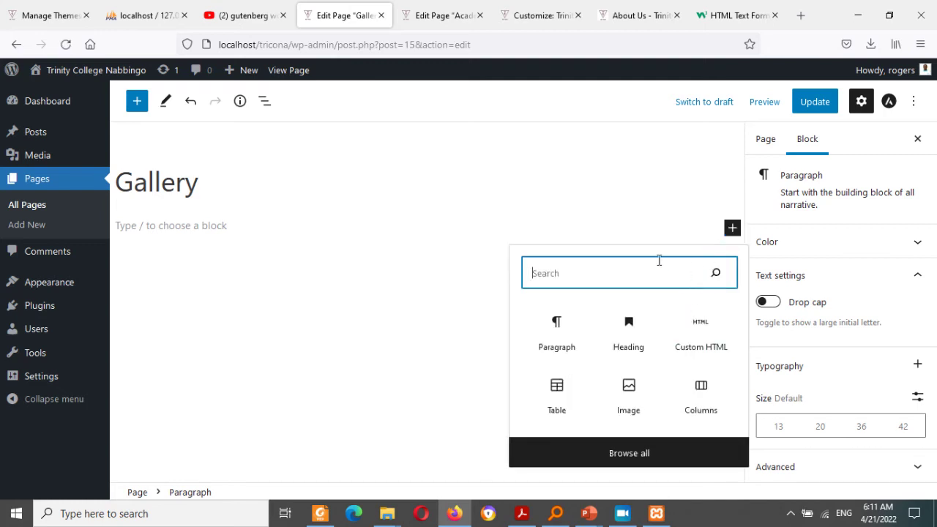
pyautogui.write('GA')
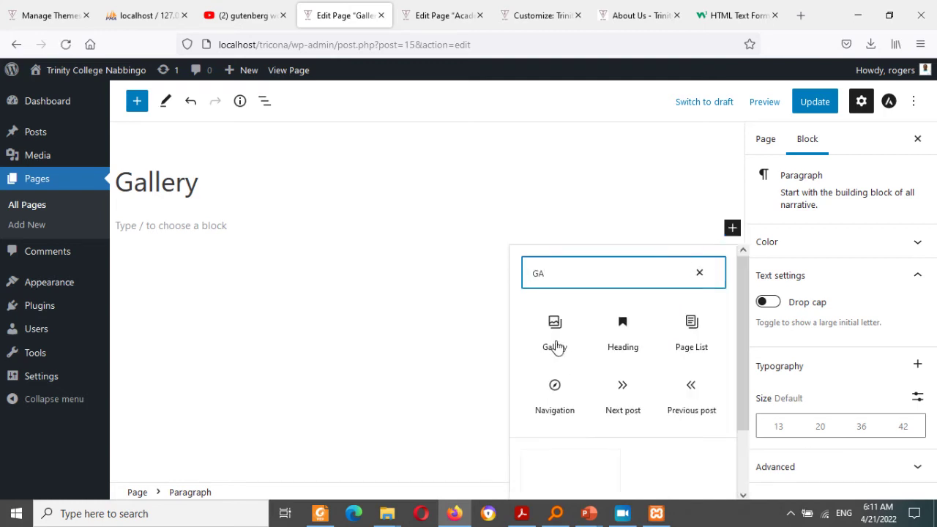
pyautogui.click(554, 338)
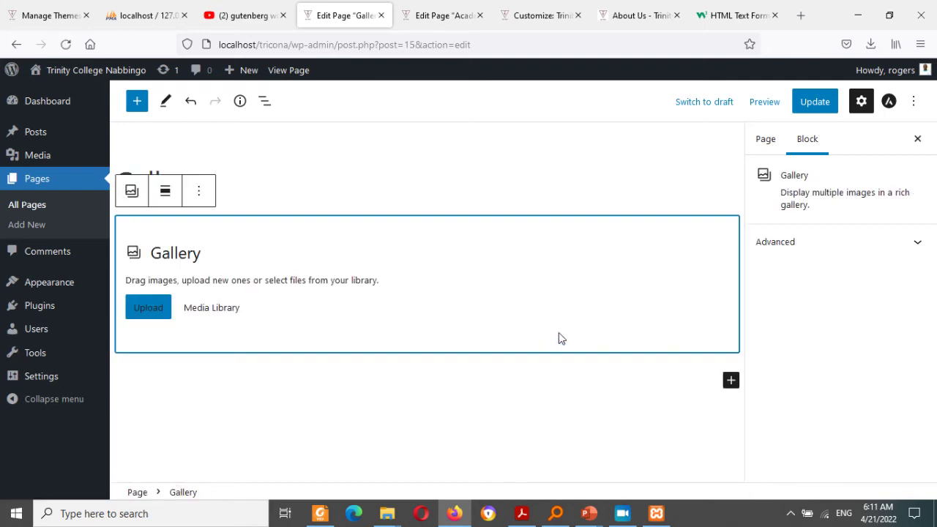
pyautogui.click(186, 313)
pyautogui.click(205, 317)
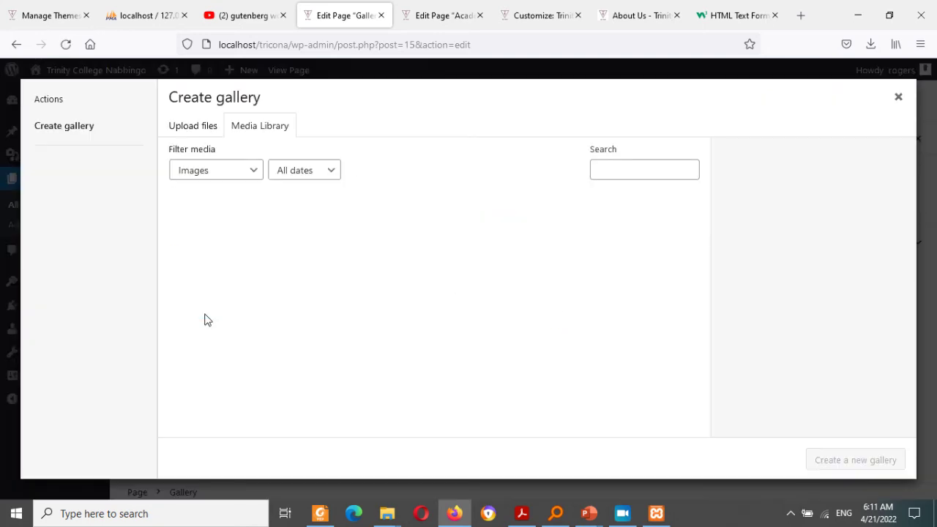
# Step: Upload TRICONA-in-pictures-1, -17 and -26 (1024x683) photos to the Media Library
pyautogui.click(193, 129)
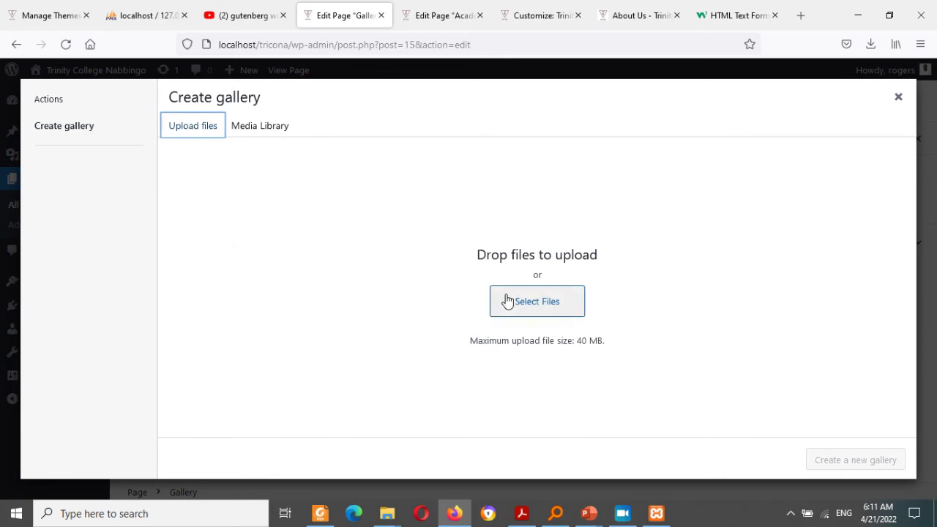
pyautogui.click(535, 299)
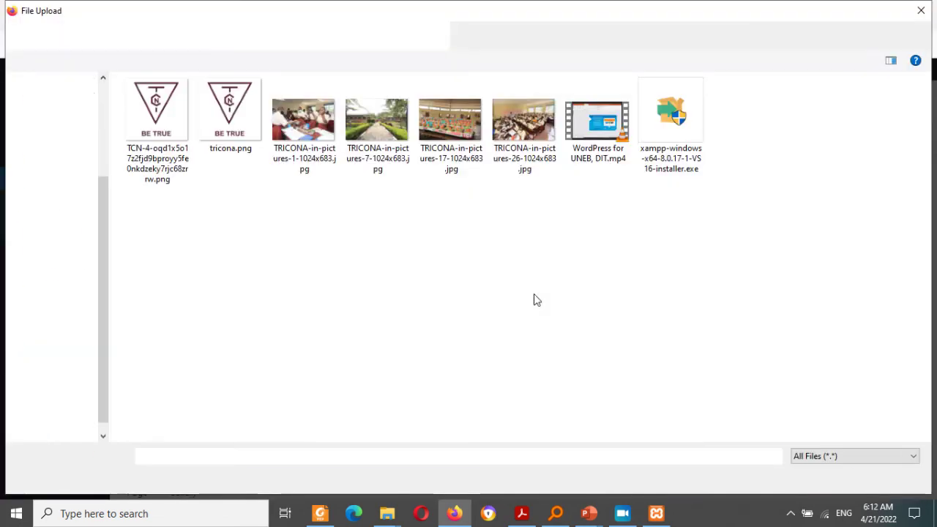
pyautogui.click(333, 139)
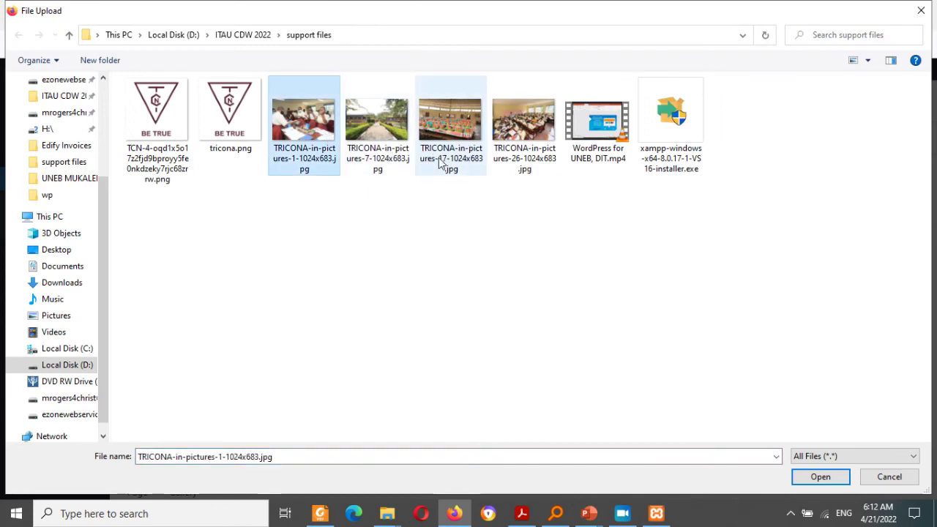
pyautogui.keyDown('ctrl'); pyautogui.click(450, 135); pyautogui.keyUp('ctrl')
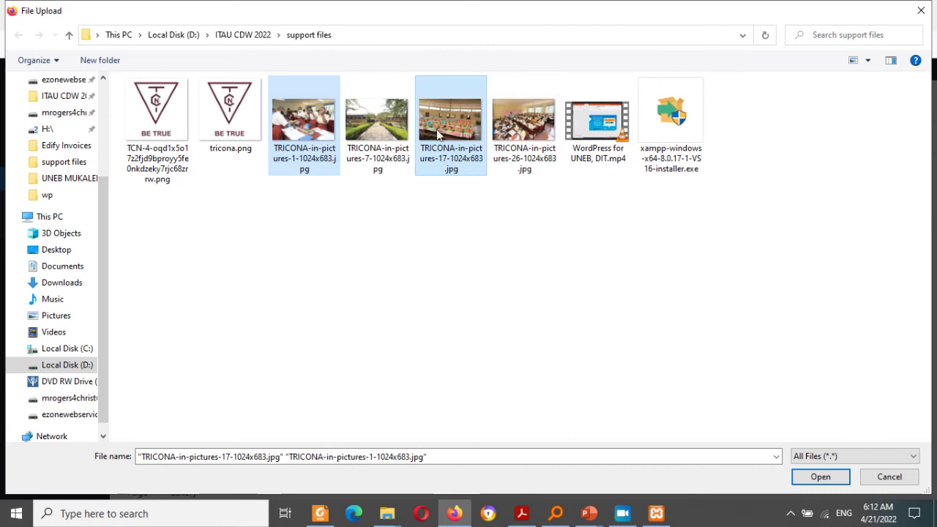
pyautogui.keyDown('ctrl'); pyautogui.click(510, 132); pyautogui.keyUp('ctrl')
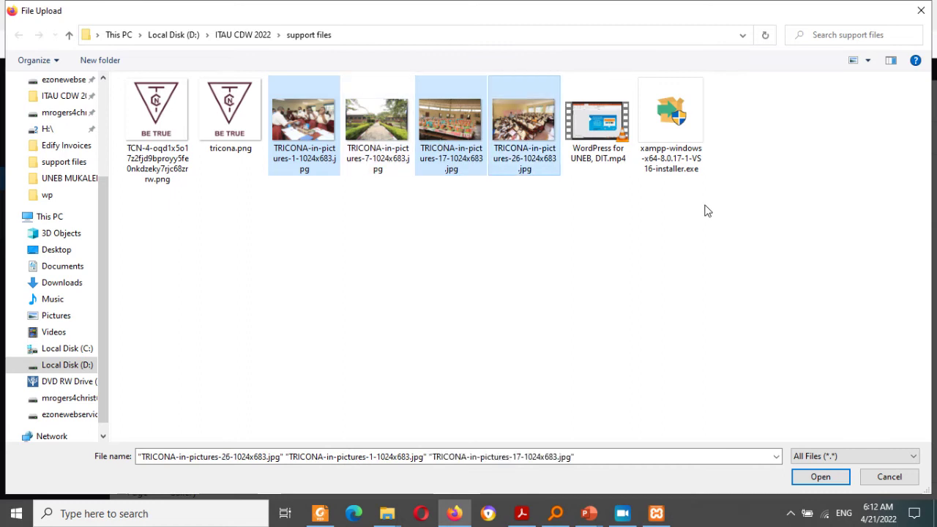
pyautogui.click(819, 478)
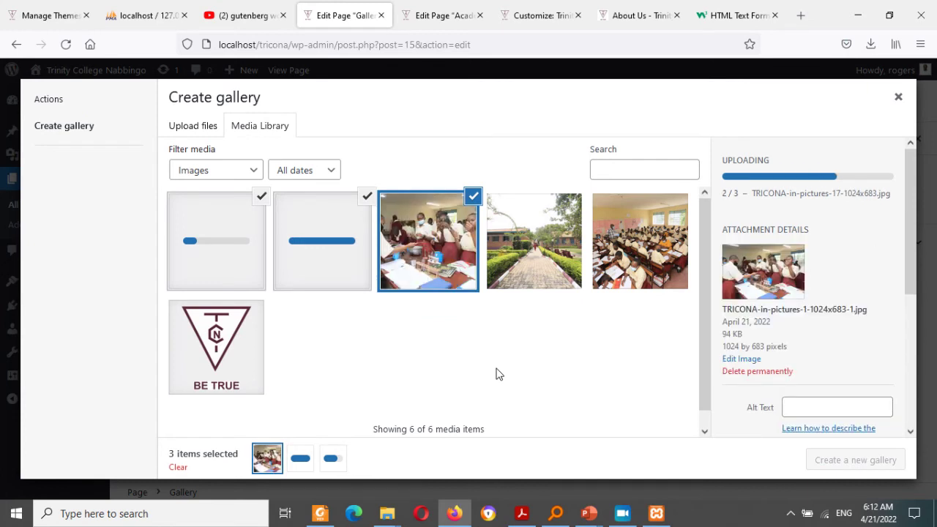
# Step: Select all five school photos, create the gallery and insert it into the page
pyautogui.click(538, 260)
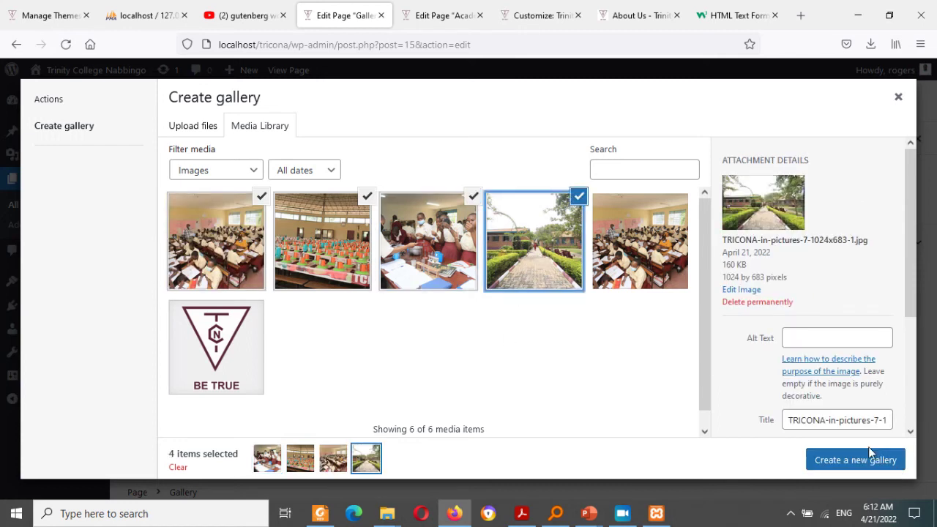
pyautogui.click(625, 272)
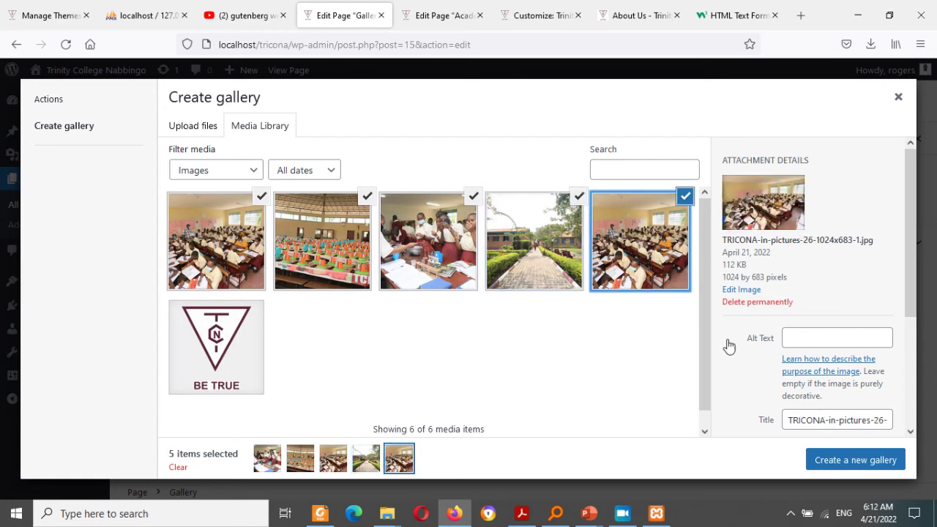
pyautogui.click(871, 459)
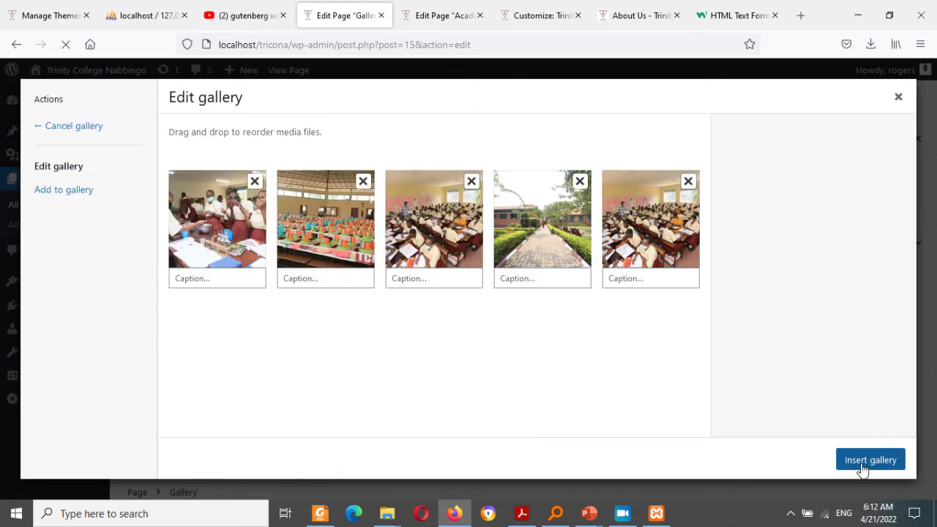
pyautogui.click(863, 463)
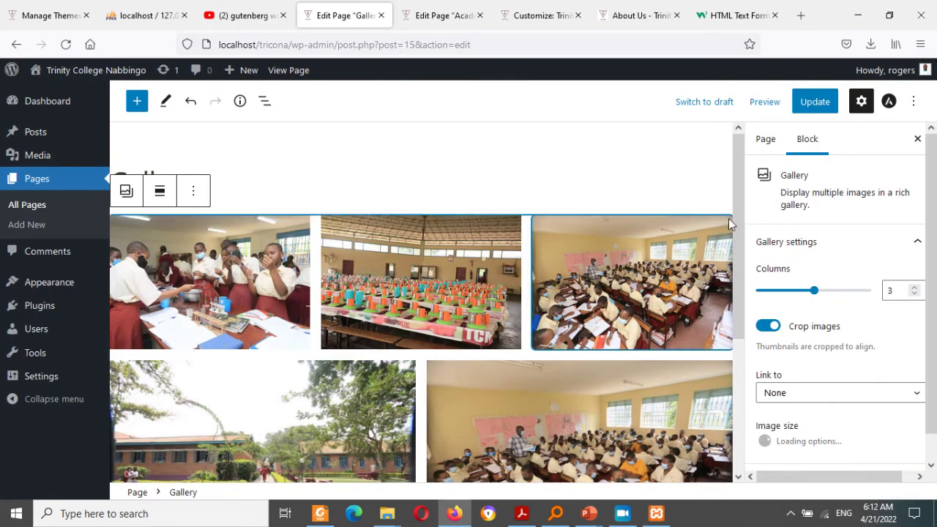
# Step: Update the Gallery page and go to the All Pages list
pyautogui.click(811, 109)
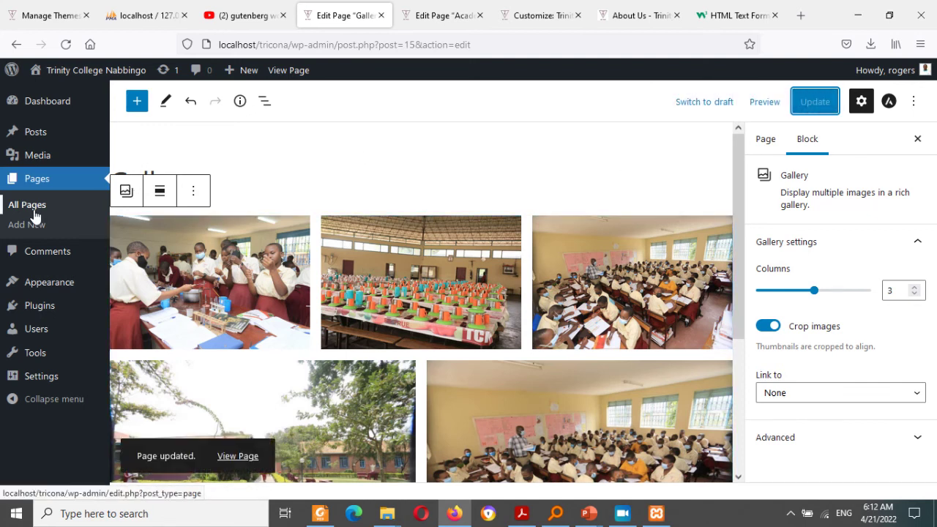
pyautogui.click(35, 216)
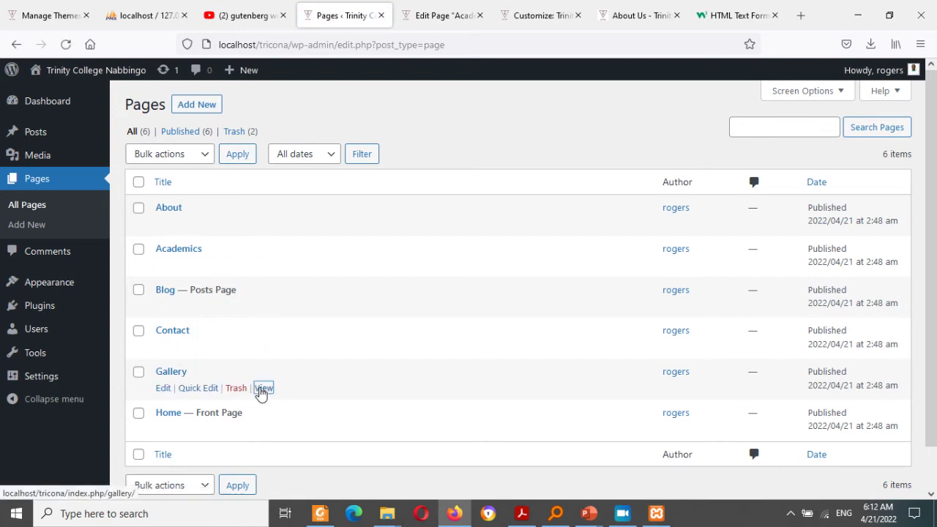
# Step: Open the live Gallery page in a new tab and start loading the Contact page (post 16) editor
pyautogui.middleClick(261, 394)
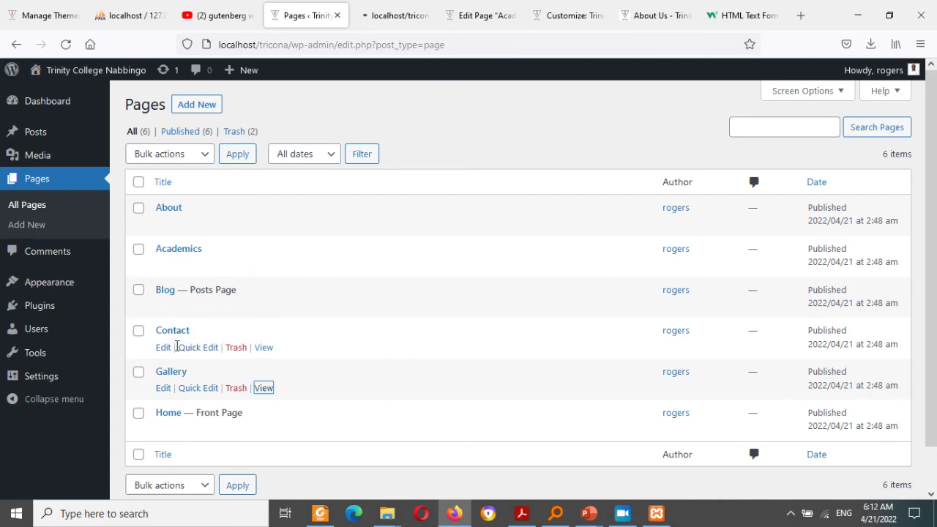
pyautogui.click(163, 348)
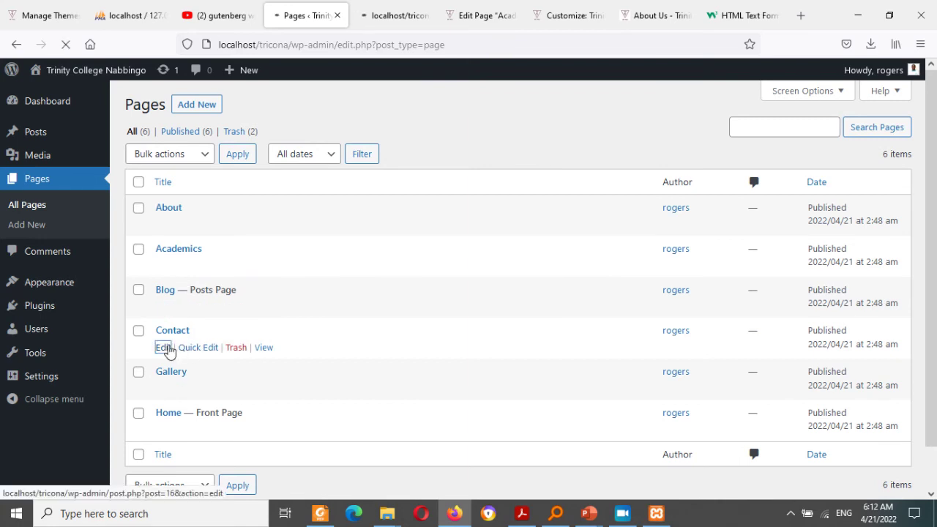
pyautogui.click(399, 10)
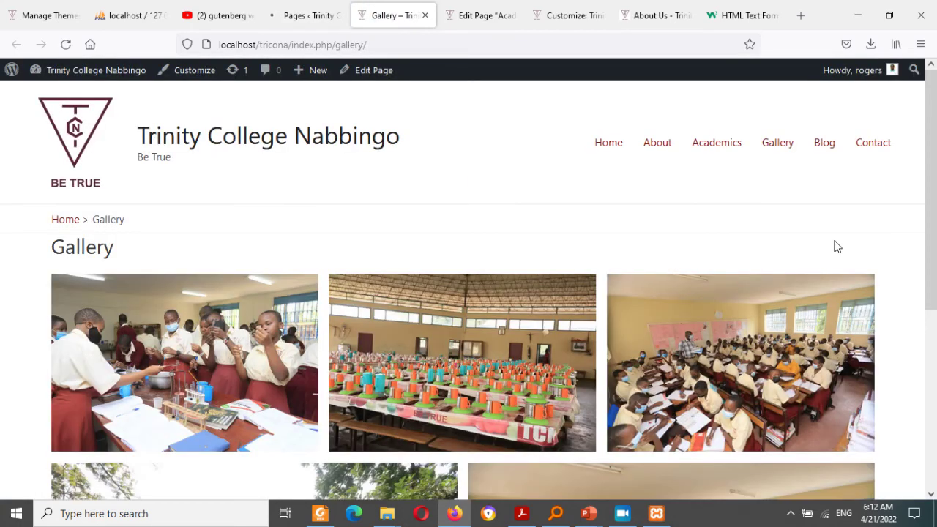
pyautogui.click(932, 459)
pyautogui.click(935, 198)
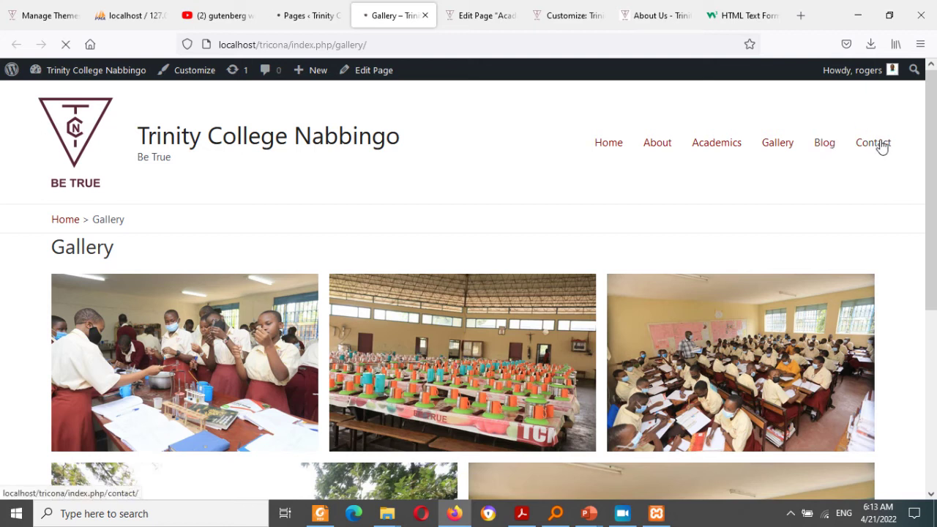
pyautogui.click(314, 12)
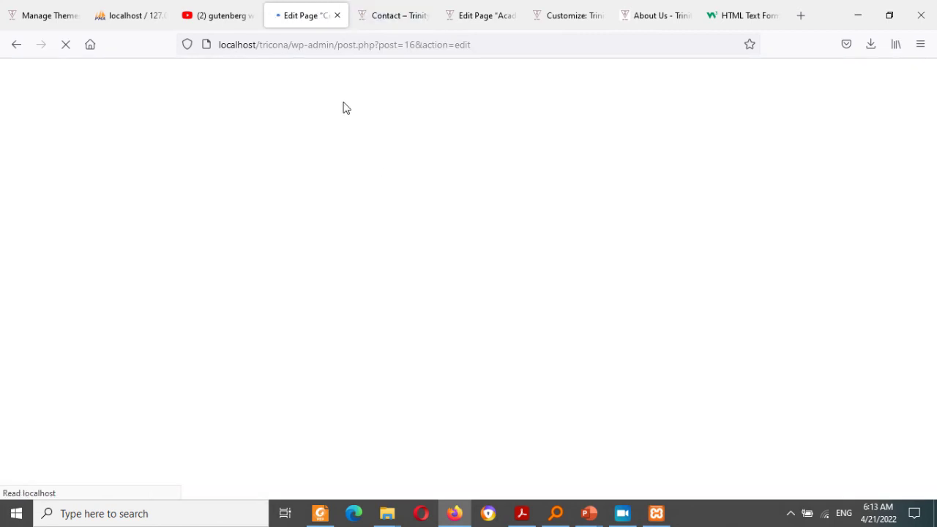
# Step: Insert a Columns block with two equal 50/50 columns on the Contact page
pyautogui.click(383, 16)
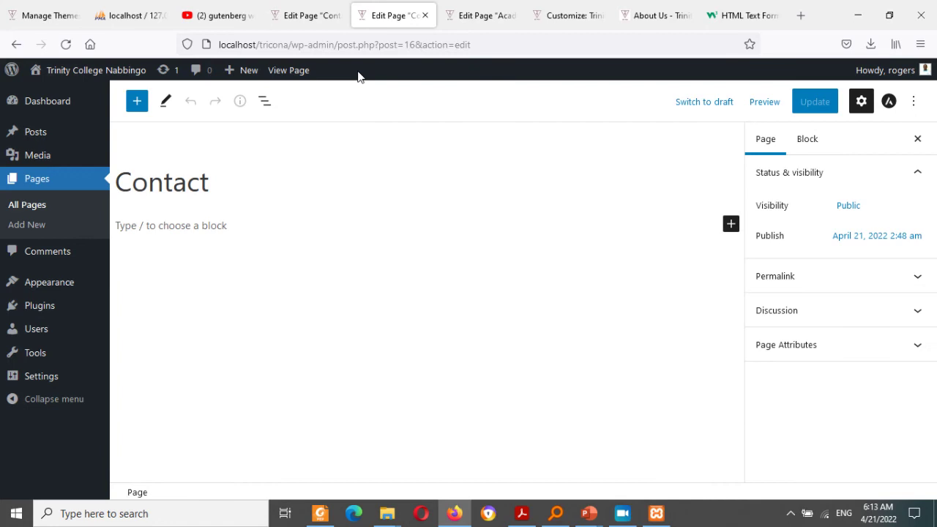
pyautogui.click(727, 227)
pyautogui.click(727, 228)
pyautogui.click(727, 231)
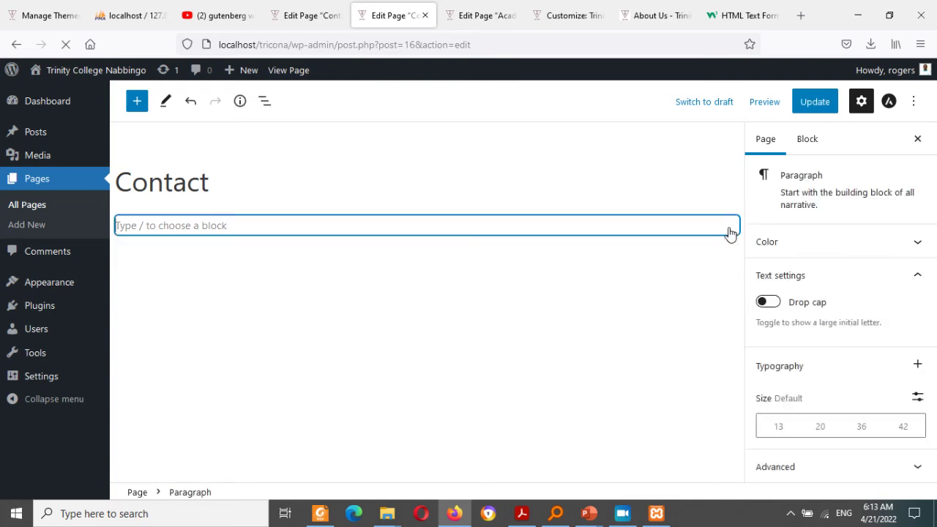
pyautogui.click(731, 232)
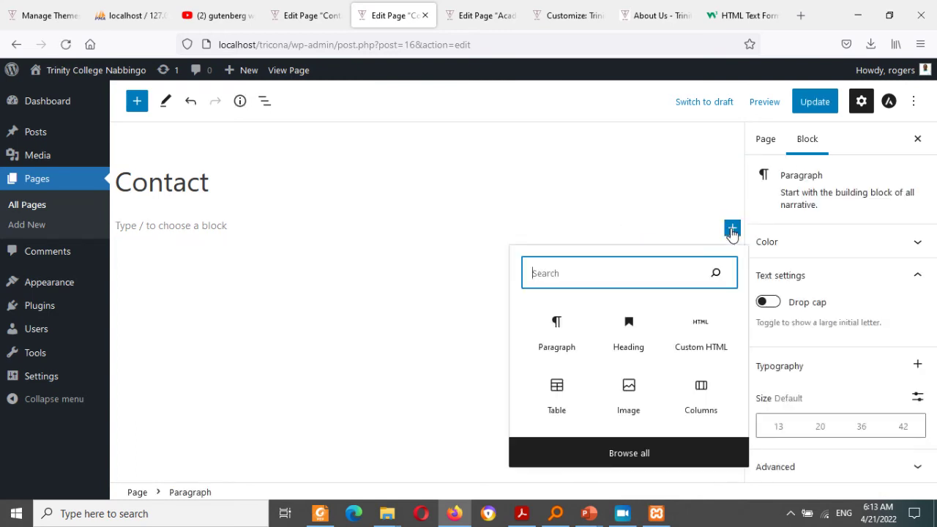
pyautogui.click(701, 390)
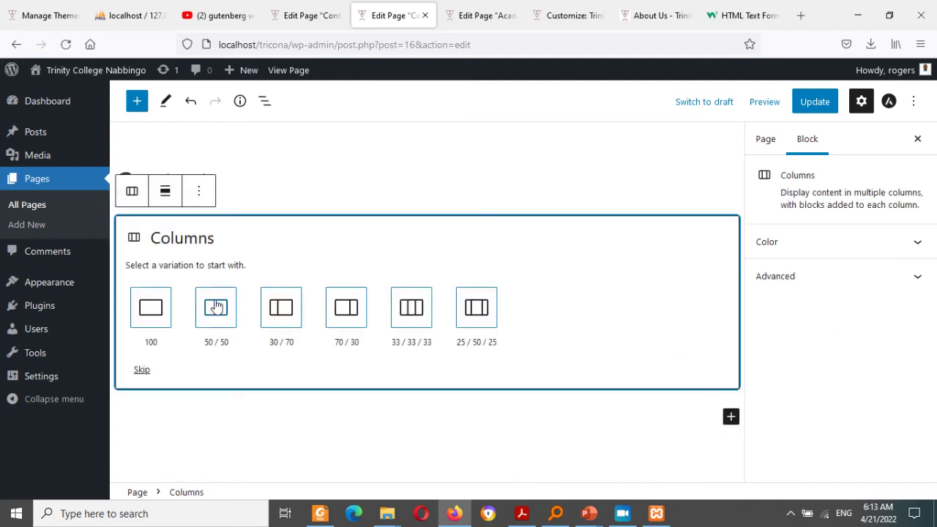
pyautogui.click(221, 306)
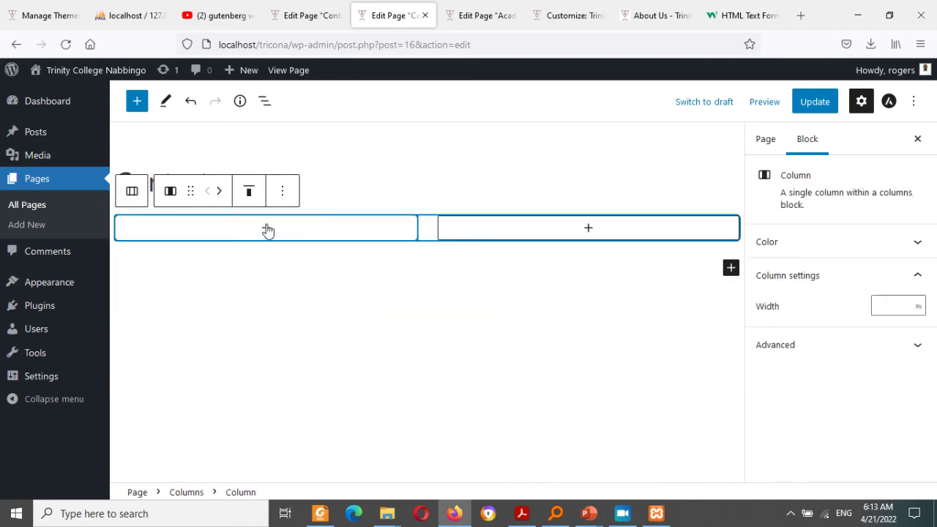
# Step: Fill the left column with the address and contact details copied from the About Us footer
pyautogui.click(266, 229)
pyautogui.click(265, 331)
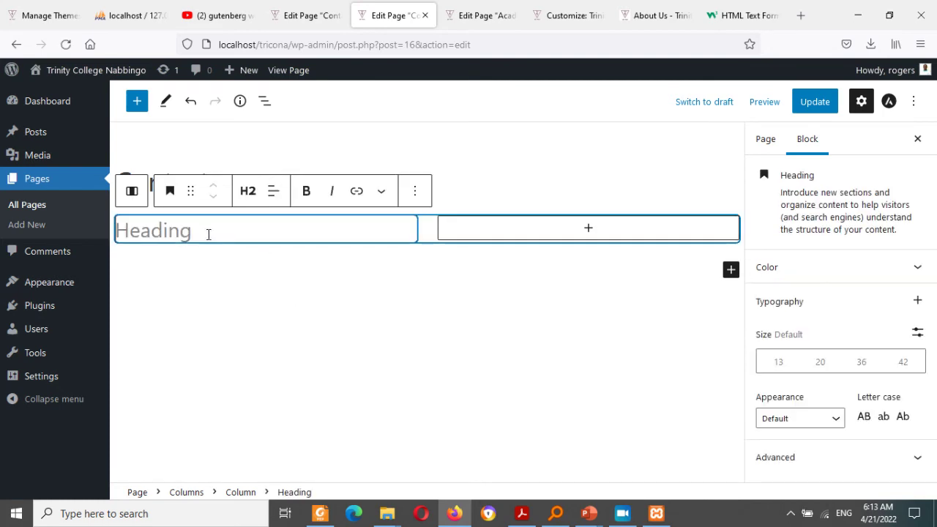
pyautogui.click(630, 9)
pyautogui.scroll(-1, 805, 381)
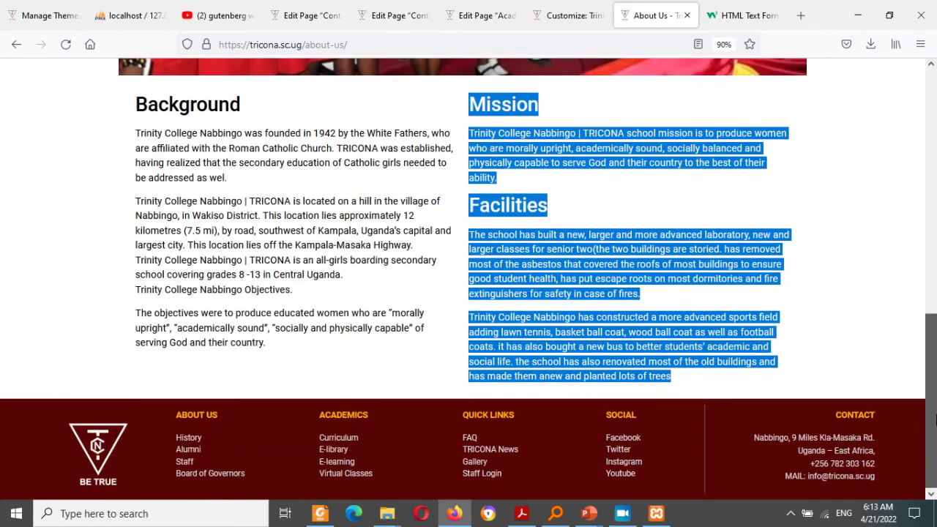
pyautogui.moveTo(756, 437); pyautogui.dragTo(851, 476)
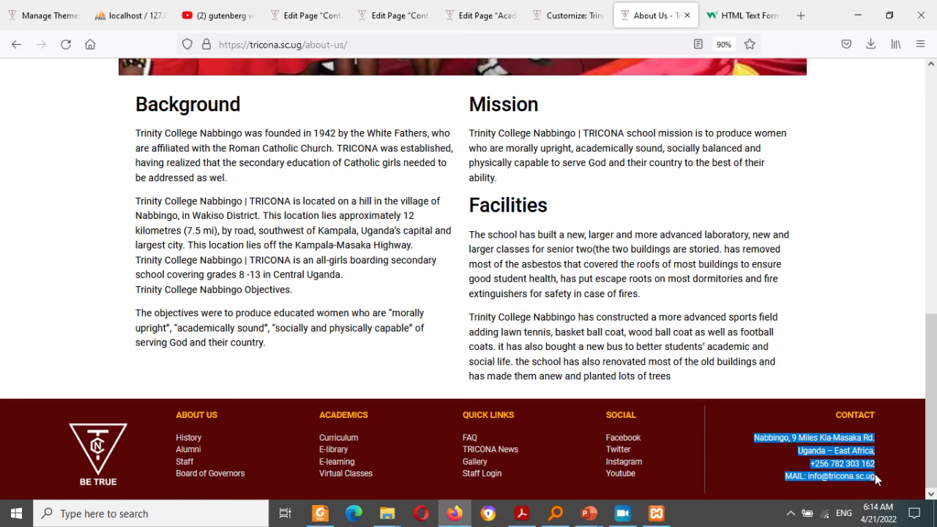
pyautogui.click(329, 7)
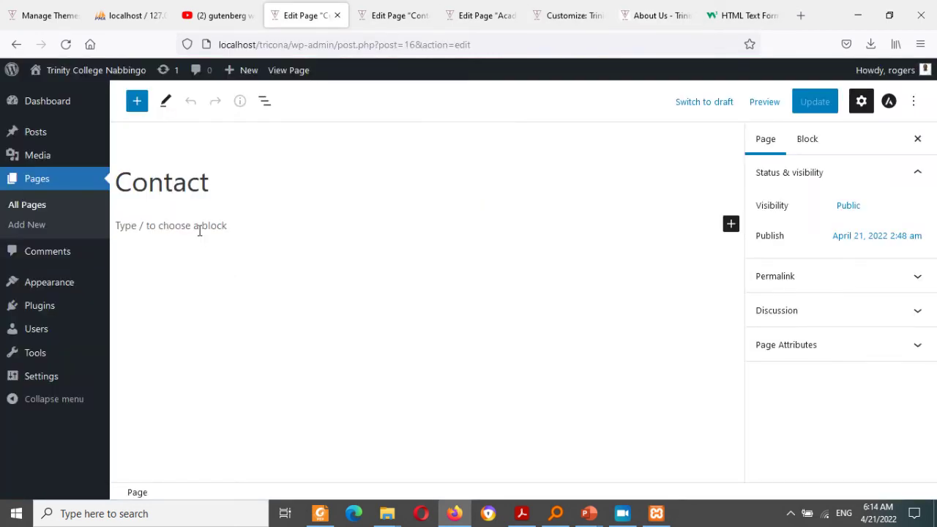
pyautogui.click(337, 15)
pyautogui.click(490, 309)
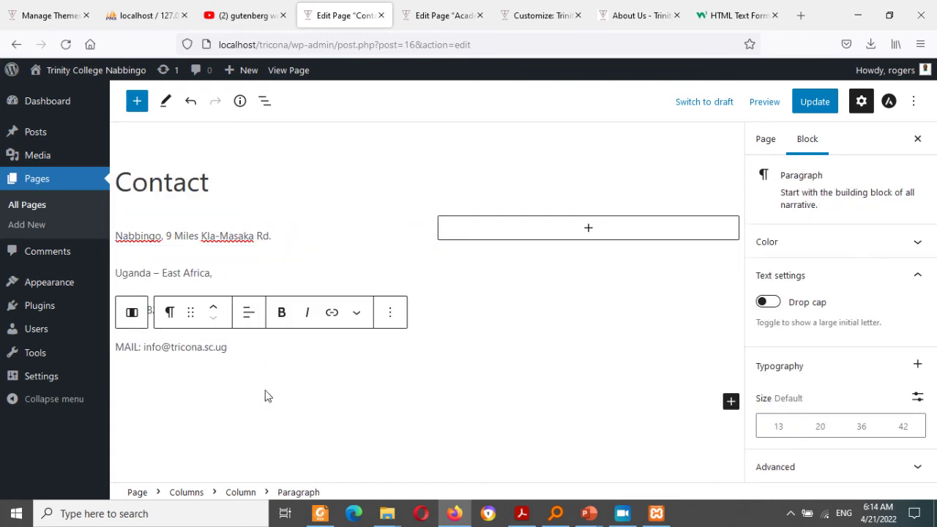
pyautogui.press('Down')
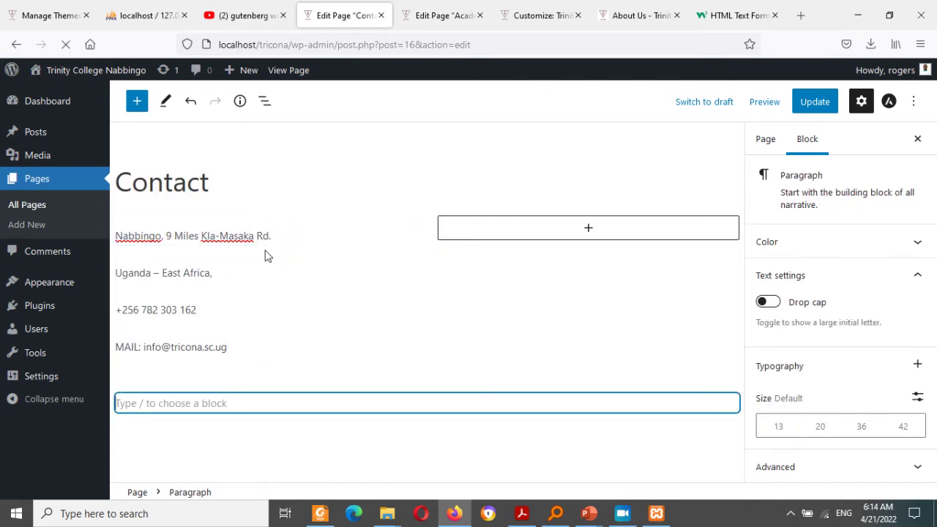
pyautogui.press('Up')
pyautogui.press('Up')
pyautogui.press('Up')
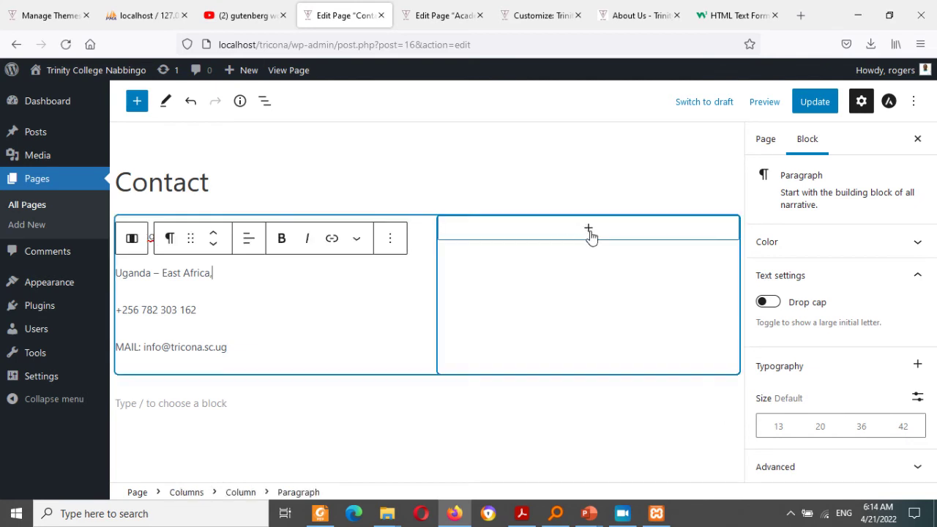
# Step: Update the Contact page and open Plugins > Add New in a new tab
pyautogui.click(827, 106)
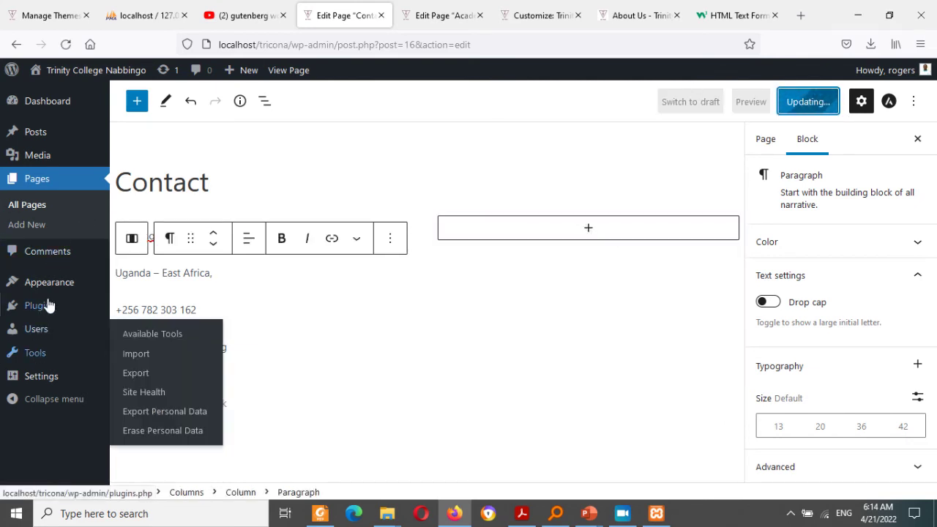
pyautogui.moveTo(45, 308)
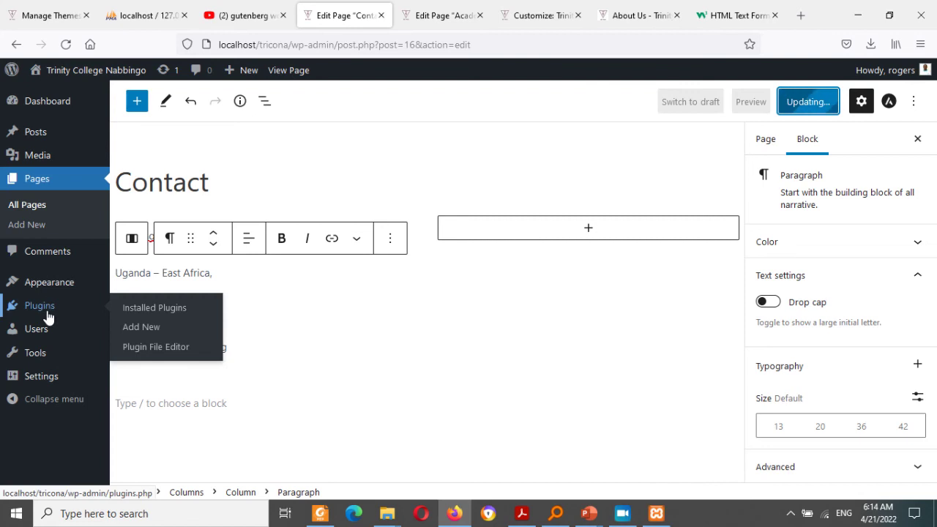
pyautogui.middleClick(150, 331)
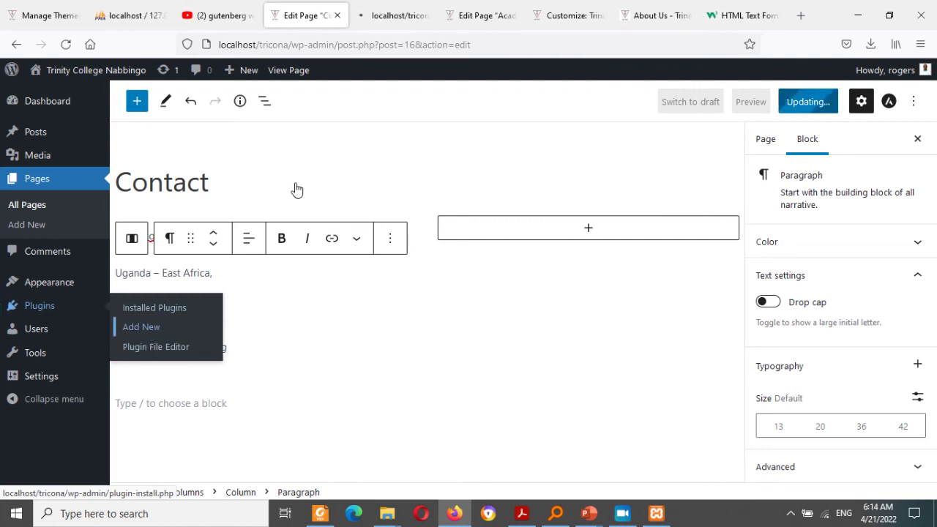
# Step: Search the right column's block list for 'FORM', then clear the search
pyautogui.click(587, 229)
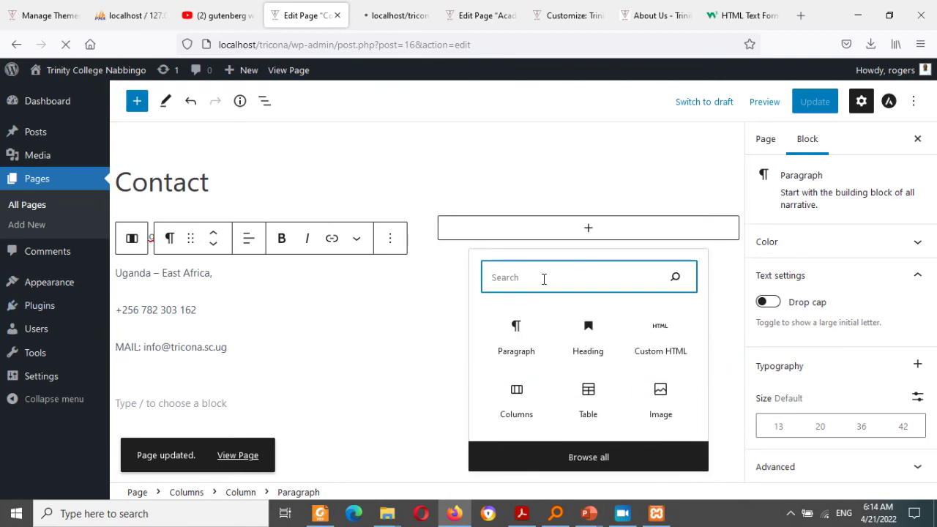
pyautogui.write('FORM')
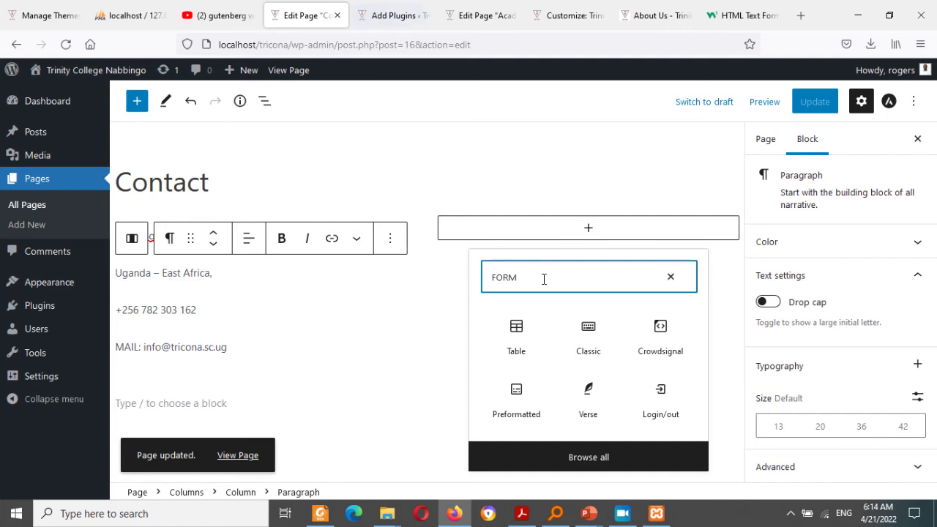
pyautogui.press('BackSpace')
pyautogui.press('BackSpace')
pyautogui.press('BackSpace')
pyautogui.press('BackSpace')
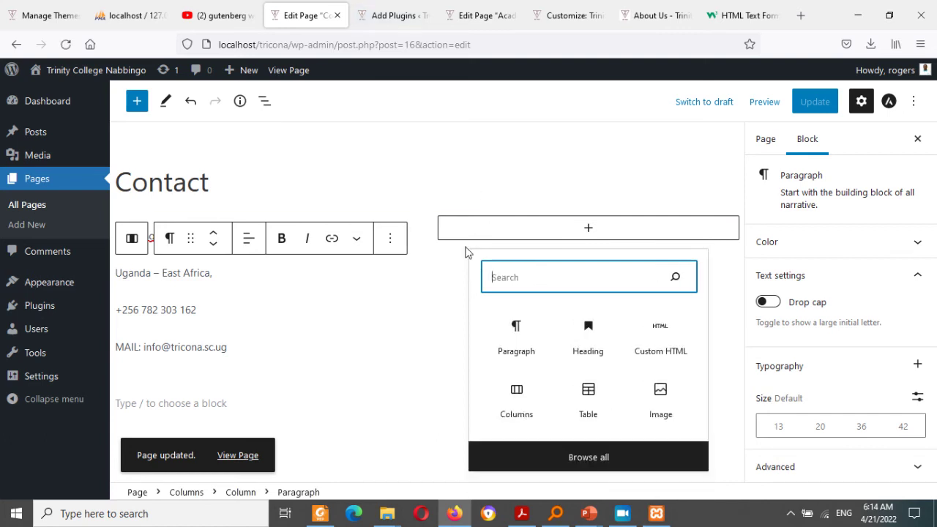
# Step: Open the W3Schools HTML Forms lesson from the tutorial sidebar
pyautogui.click(398, 9)
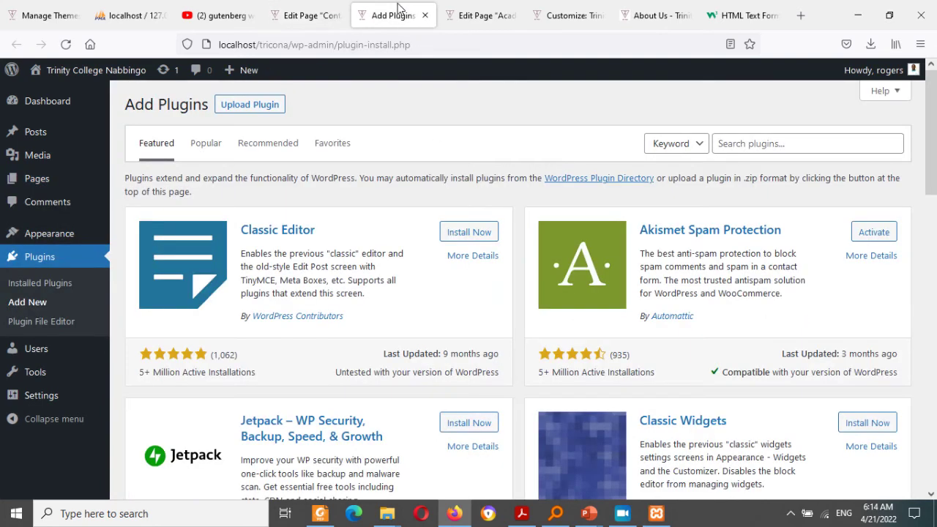
pyautogui.click(740, 13)
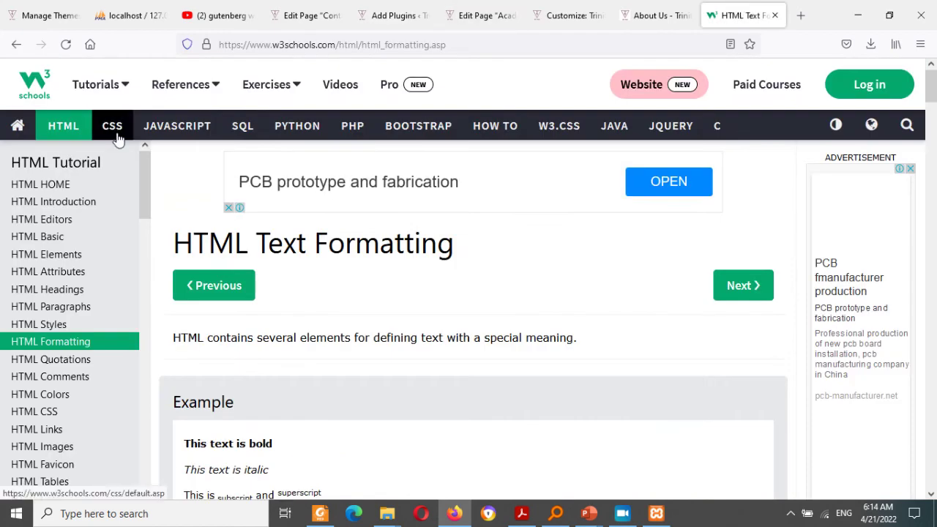
pyautogui.moveTo(144, 198); pyautogui.dragTo(125, 303)
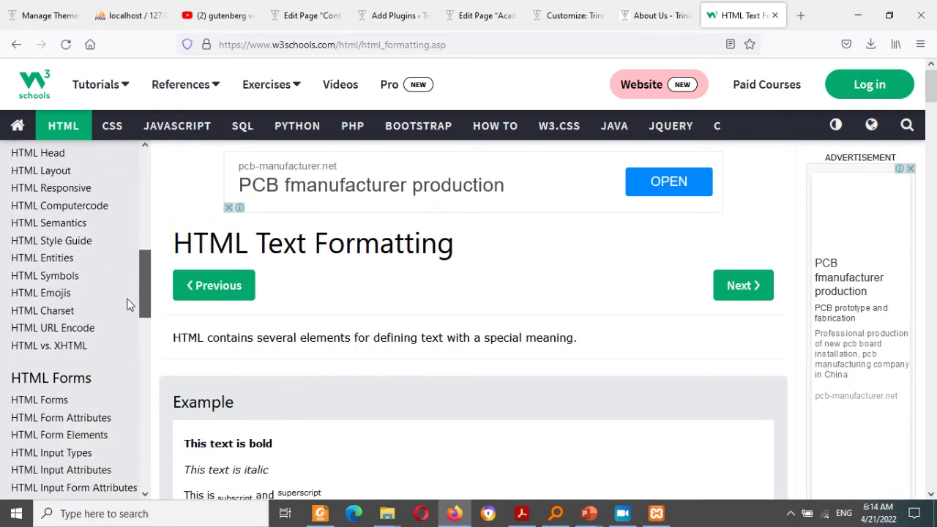
pyautogui.click(71, 402)
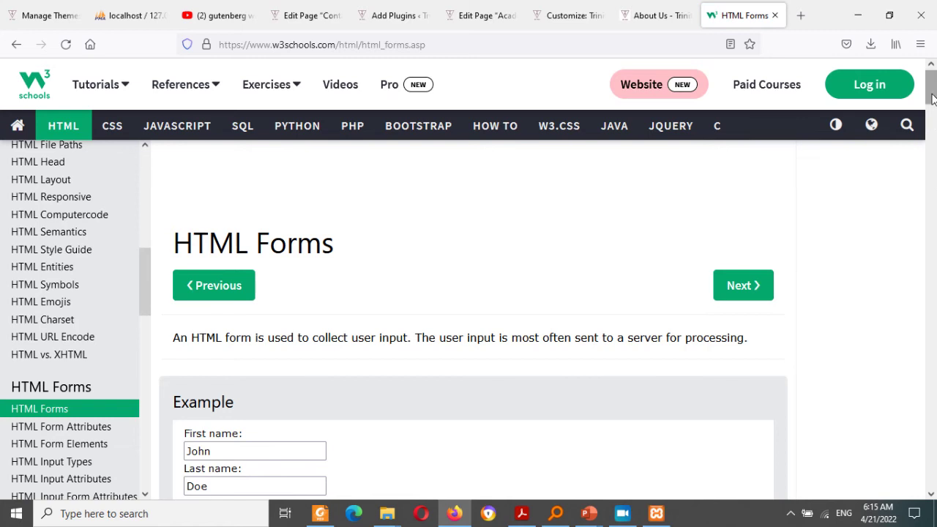
pyautogui.click(931, 128)
pyautogui.moveTo(932, 121); pyautogui.dragTo(932, 112)
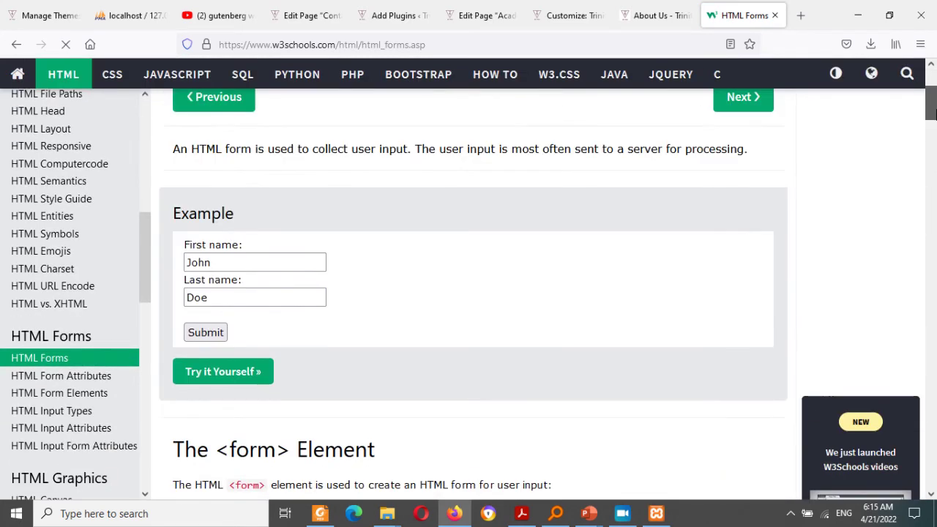
# Step: Cycle through the open tabs back to the WordPress Add Plugins page
pyautogui.click(668, 7)
pyautogui.click(556, 6)
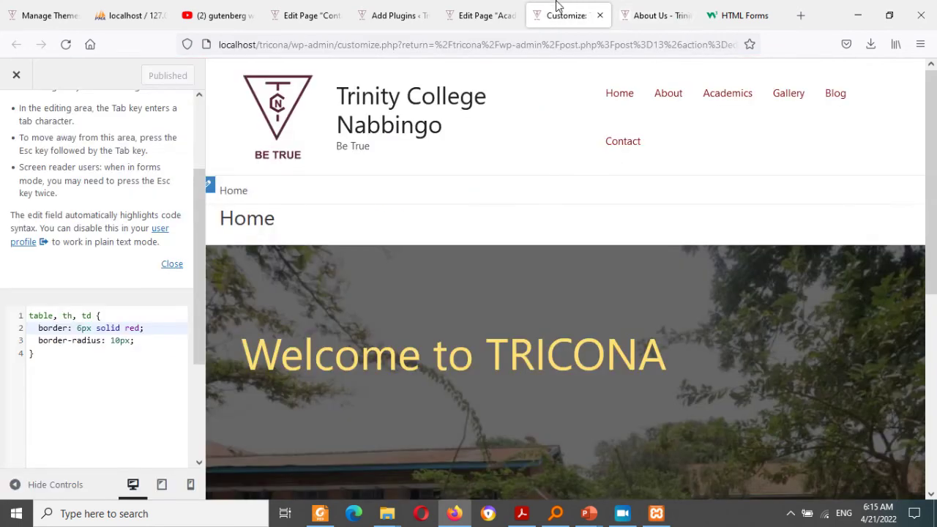
pyautogui.click(483, 7)
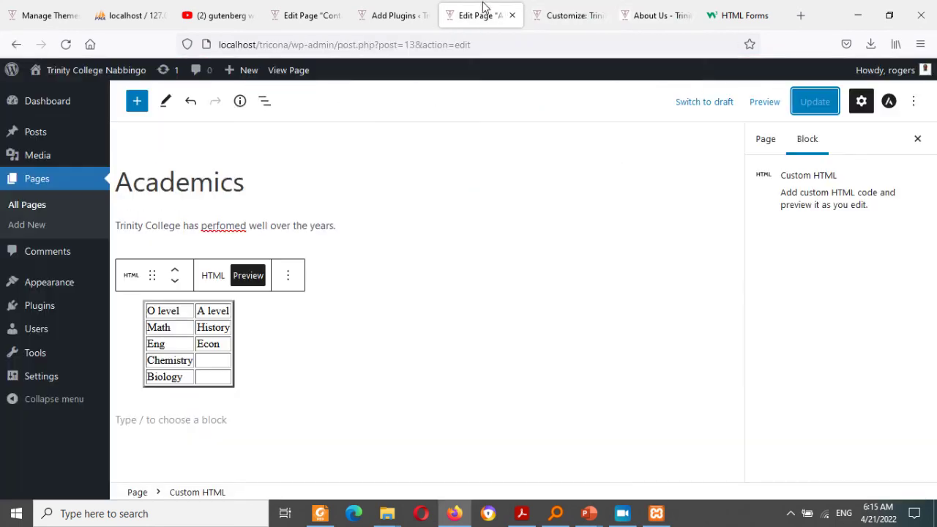
pyautogui.click(379, 6)
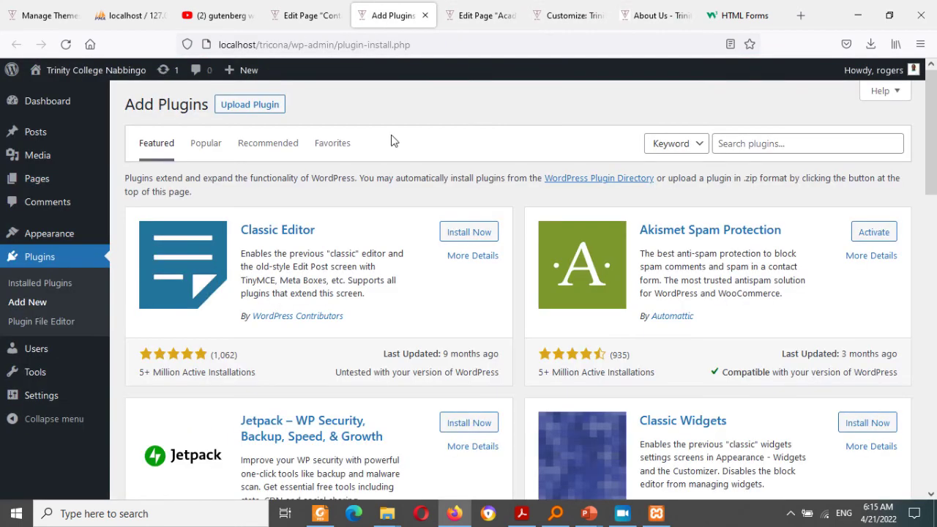
# Step: Choose contact-form-7.5.5.6.zip from the wp folder in the plugin upload panel
pyautogui.click(250, 104)
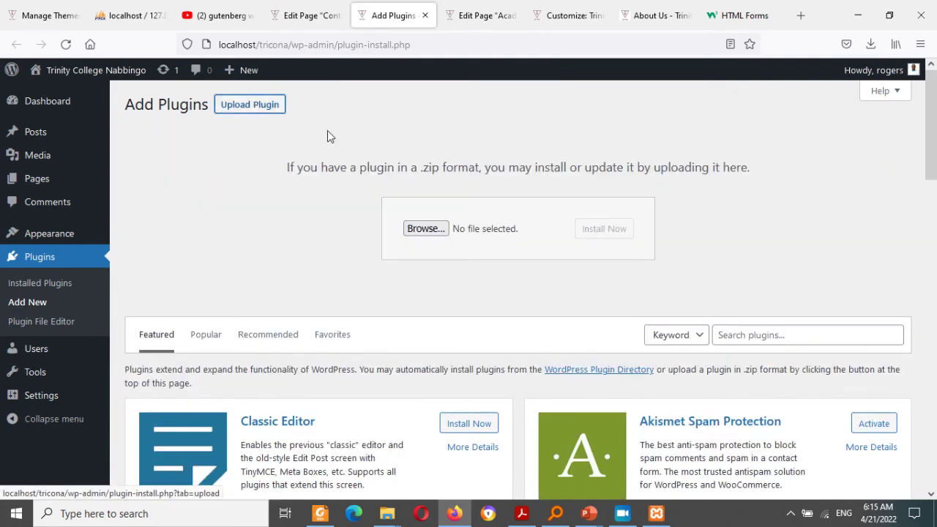
pyautogui.click(428, 229)
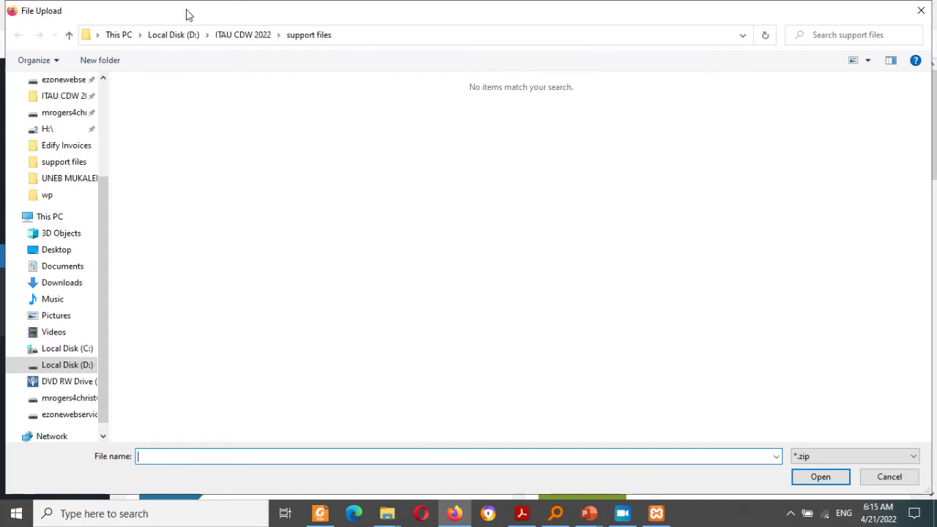
pyautogui.click(233, 35)
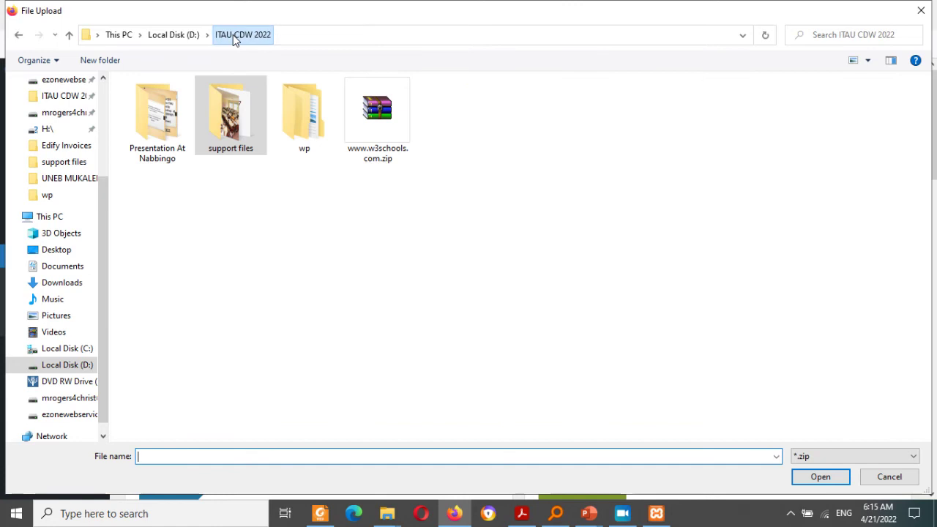
pyautogui.doubleClick(292, 123)
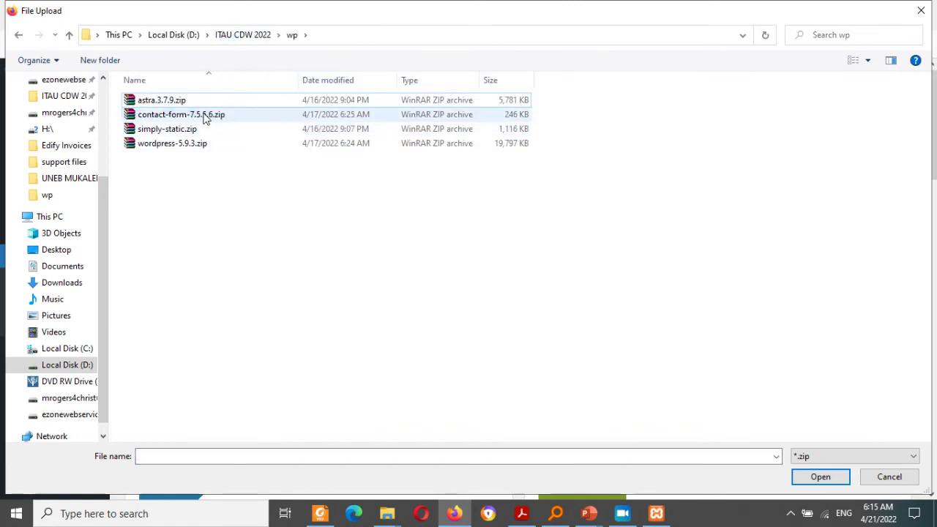
pyautogui.click(205, 117)
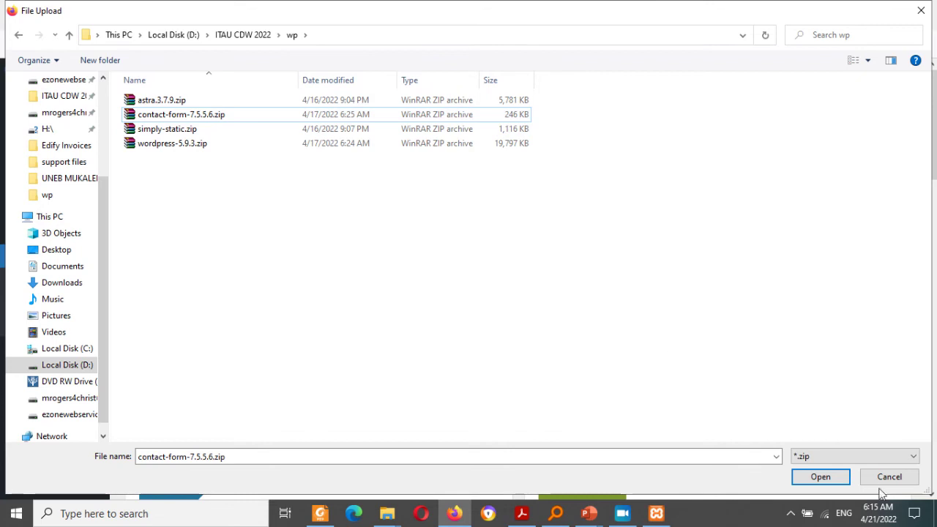
pyautogui.click(820, 480)
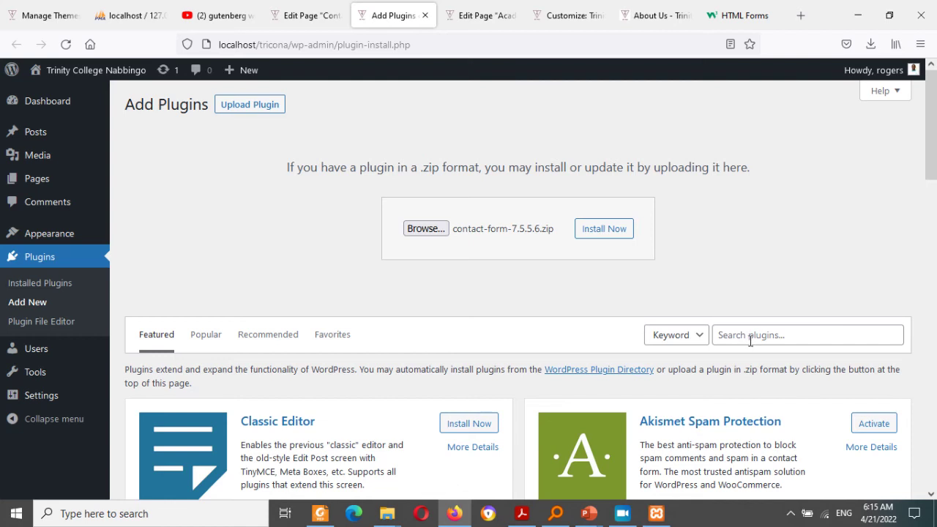
# Step: Search the plugin directory for CONTACT, then install the uploaded contact-form-7.5.5.6.zip
pyautogui.click(750, 340)
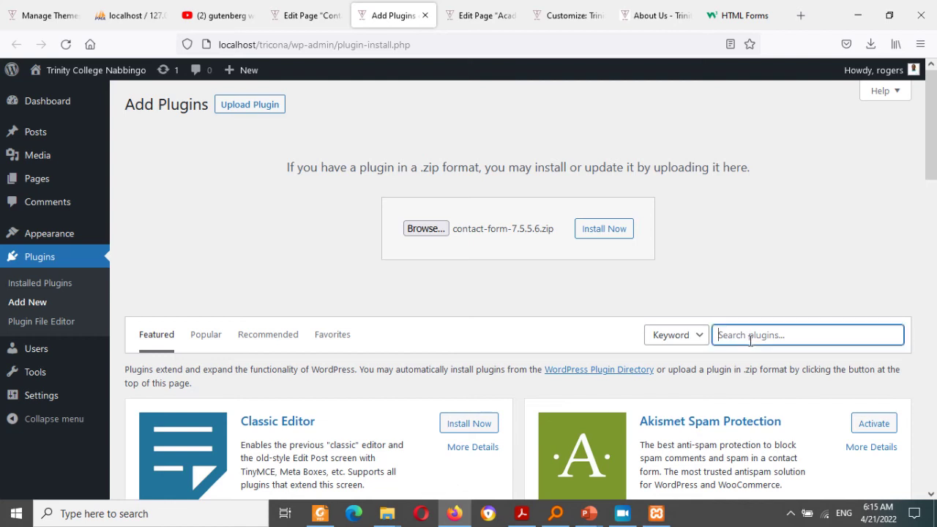
pyautogui.write('CONTACT')
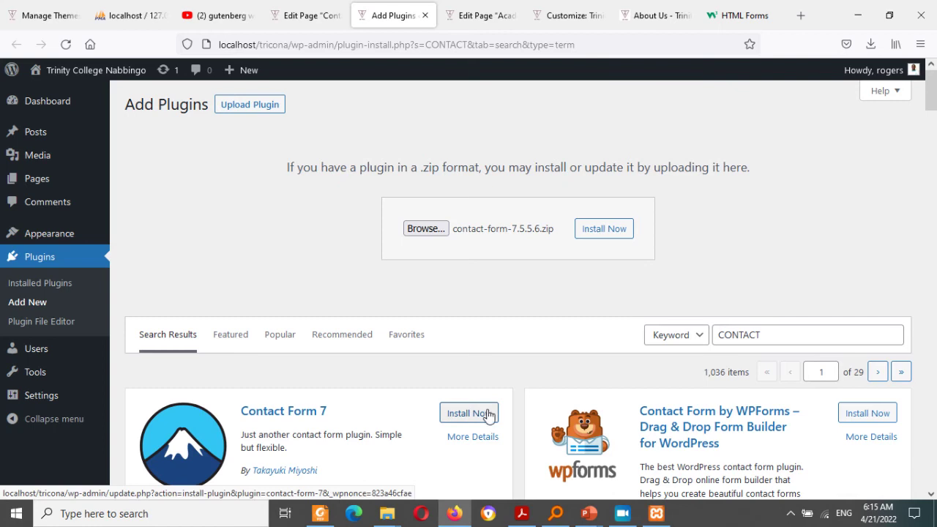
pyautogui.click(605, 230)
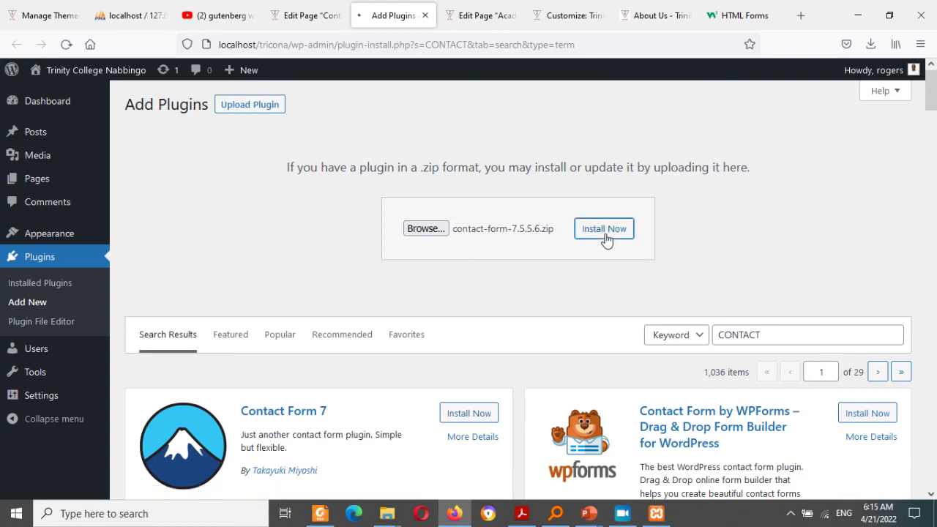
pyautogui.click(740, 10)
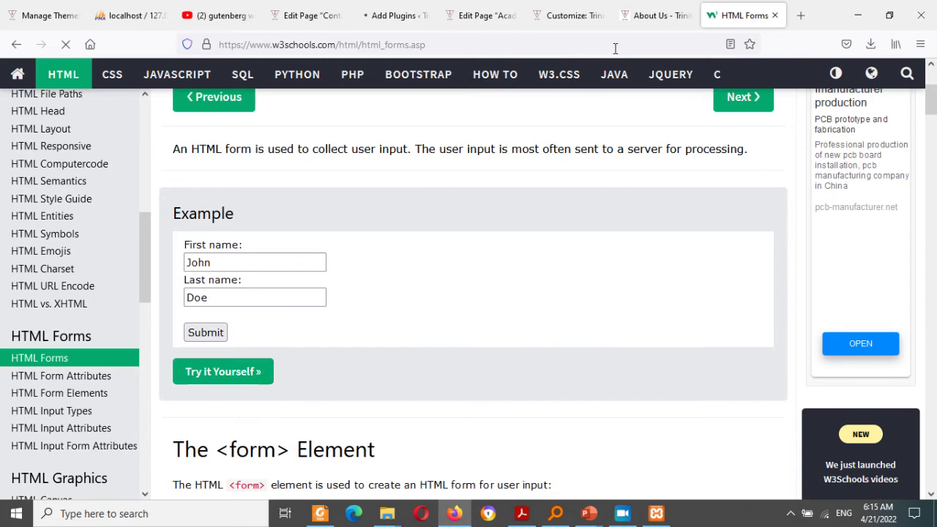
# Step: Go to wordpress.org/plugins in the browser
pyautogui.click(614, 49)
pyautogui.write('WORDpress.org/')
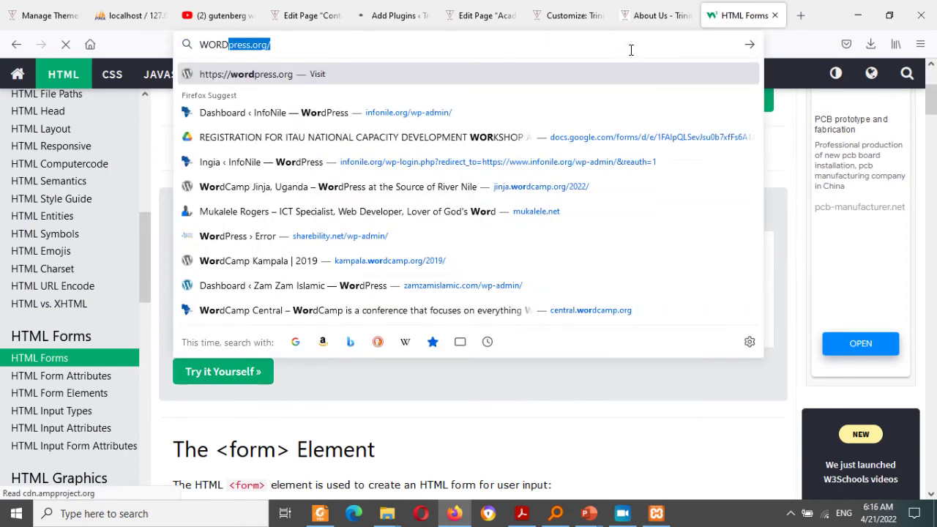
pyautogui.press('Right')
pyautogui.write('P')
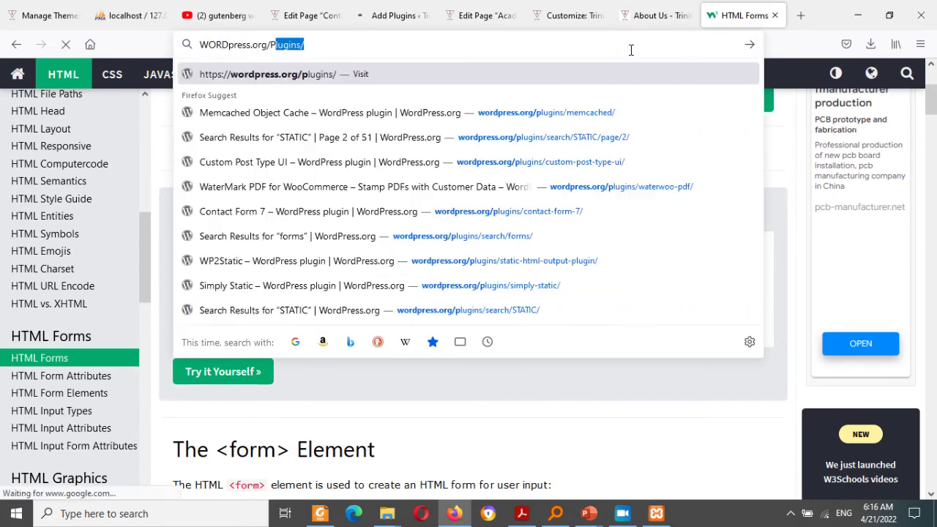
pyautogui.press('Return')
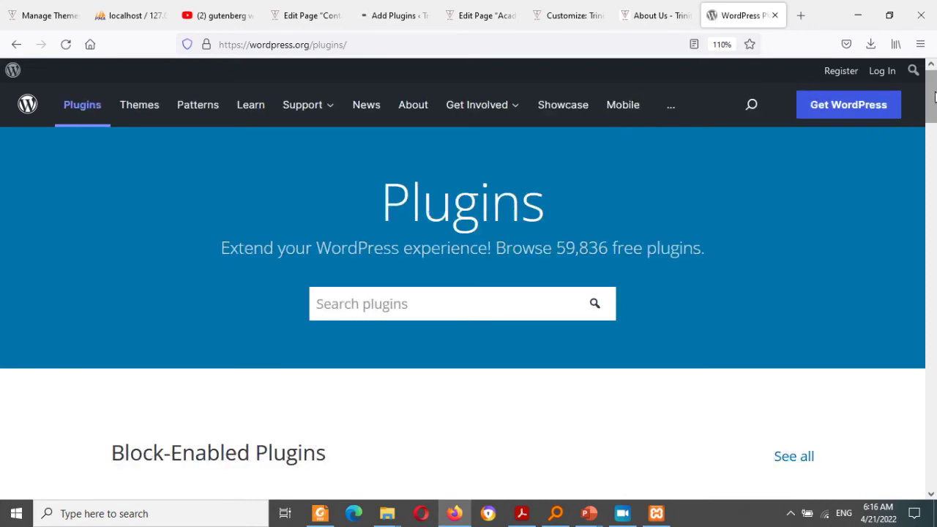
pyautogui.moveTo(935, 97); pyautogui.dragTo(922, 117)
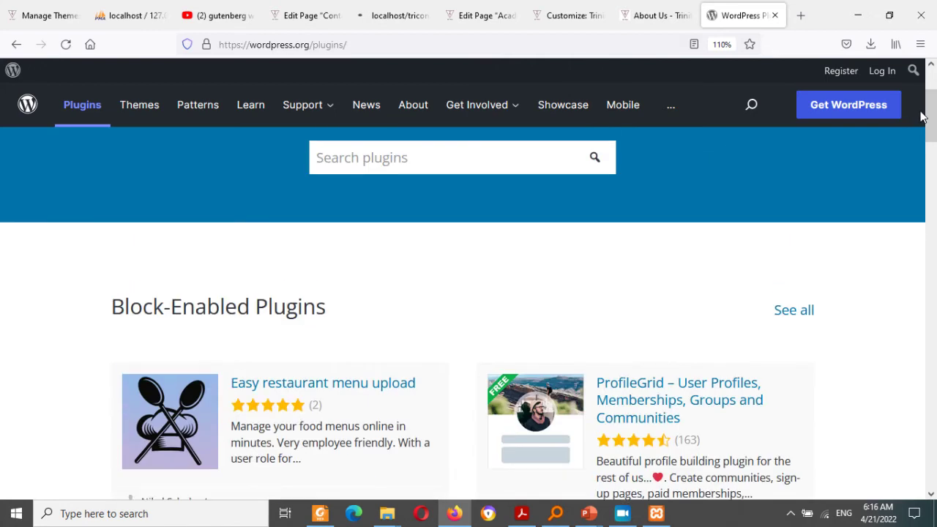
# Step: Search wordpress.org plugins for MOBILE MONEY, then return to the plugin upload results
pyautogui.click(414, 168)
pyautogui.write('MO')
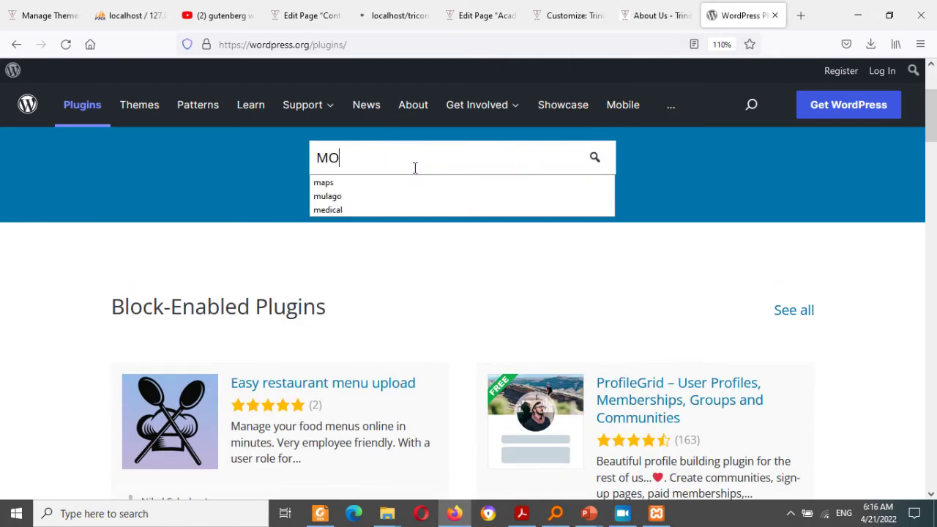
pyautogui.write('BILE MONEY')
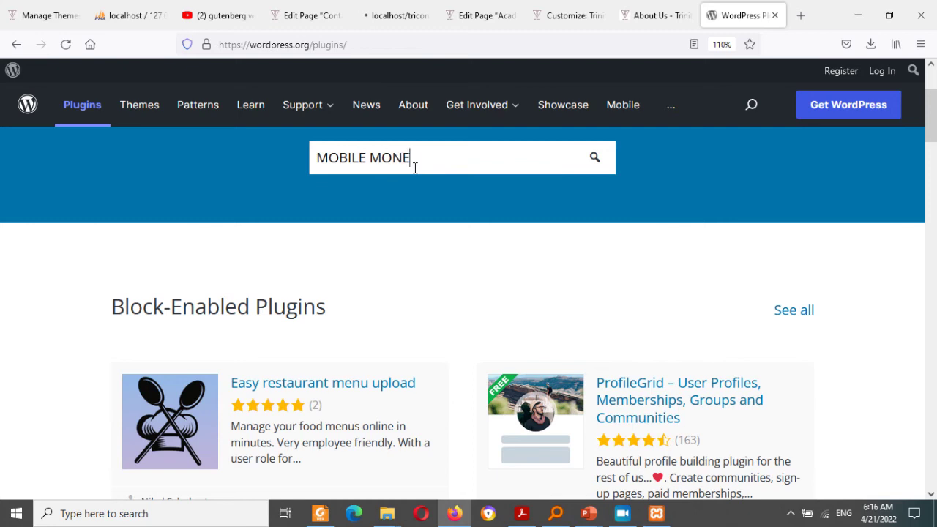
pyautogui.press('Return')
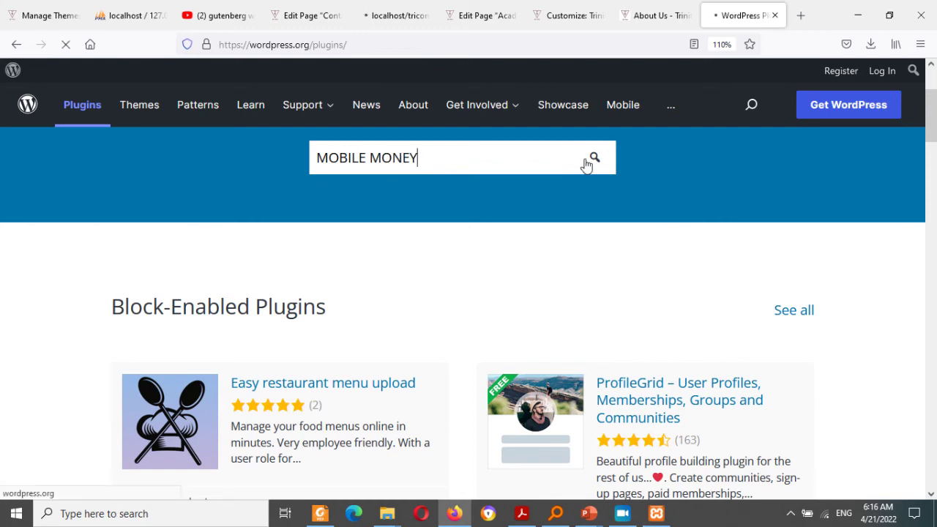
pyautogui.click(593, 163)
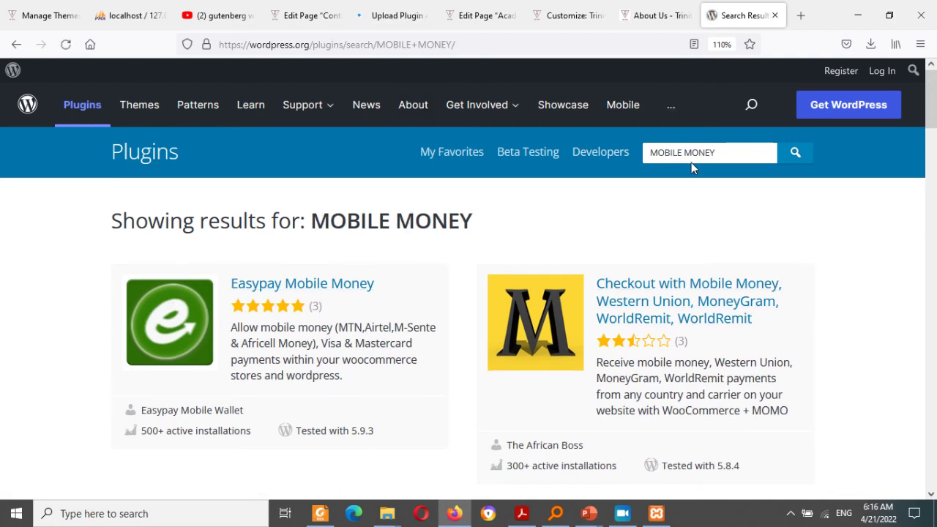
pyautogui.moveTo(730, 155); pyautogui.dragTo(656, 176)
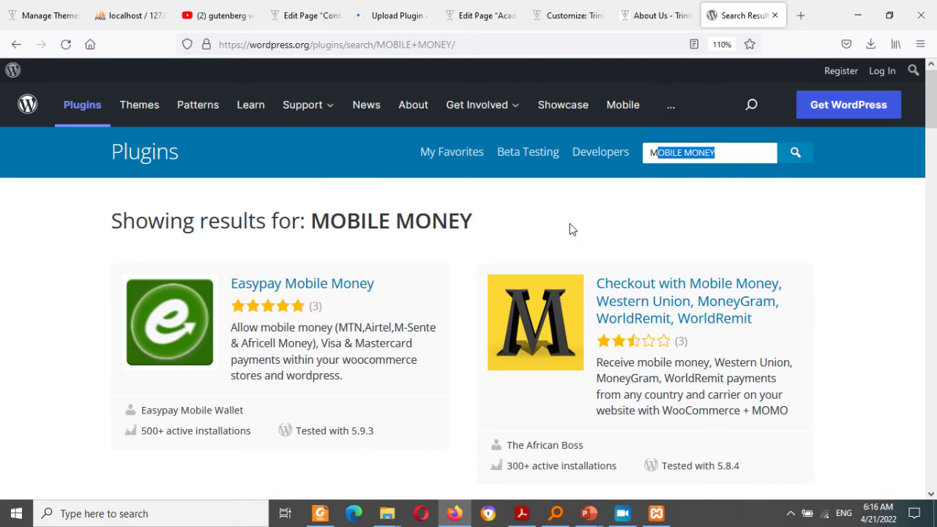
pyautogui.click(392, 16)
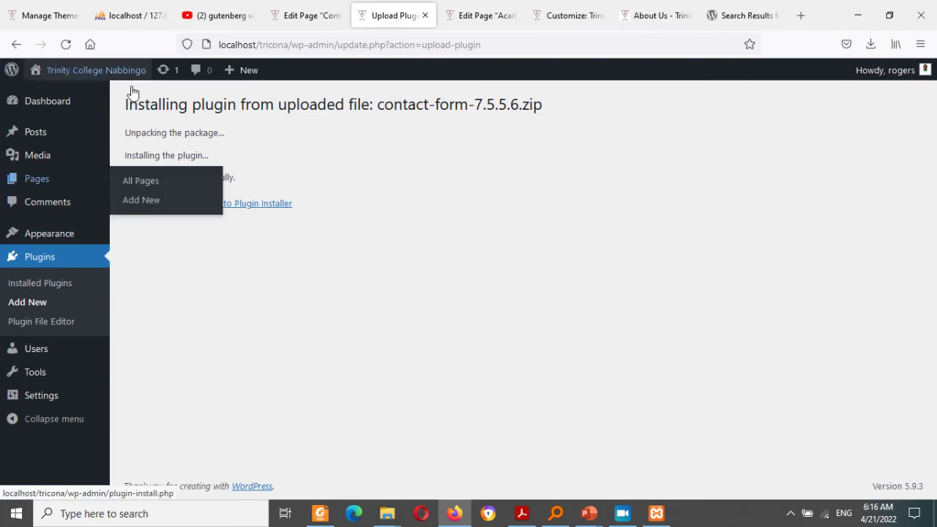
# Step: Activate Contact Form 7 5.5.6 and go to Contact > Contact Forms
pyautogui.click(154, 209)
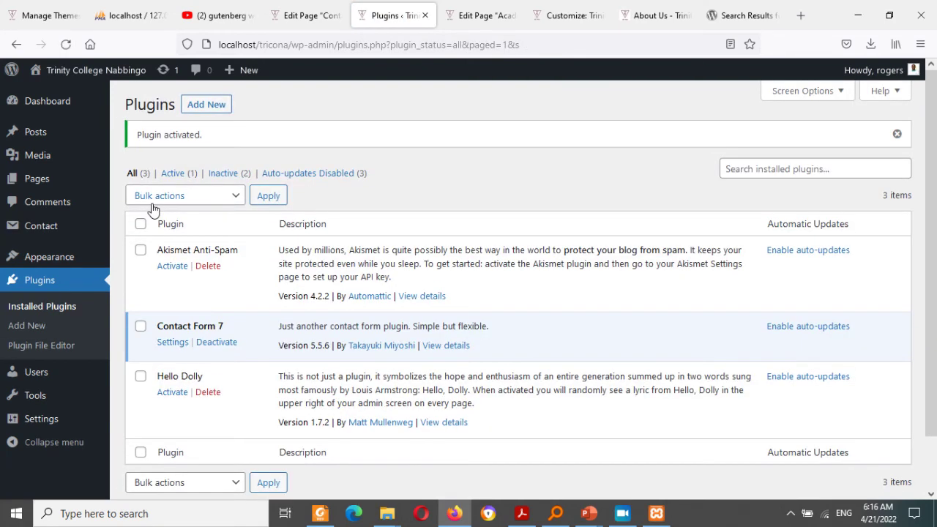
pyautogui.moveTo(49, 231)
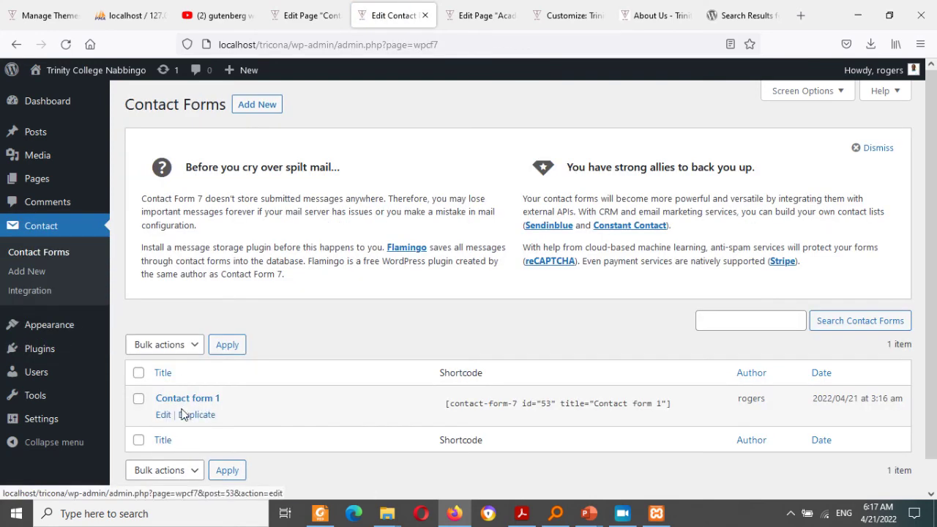
# Step: Open Contact form 1 and add space below the email field, discarding a generated [tel tel-627] tag
pyautogui.click(163, 415)
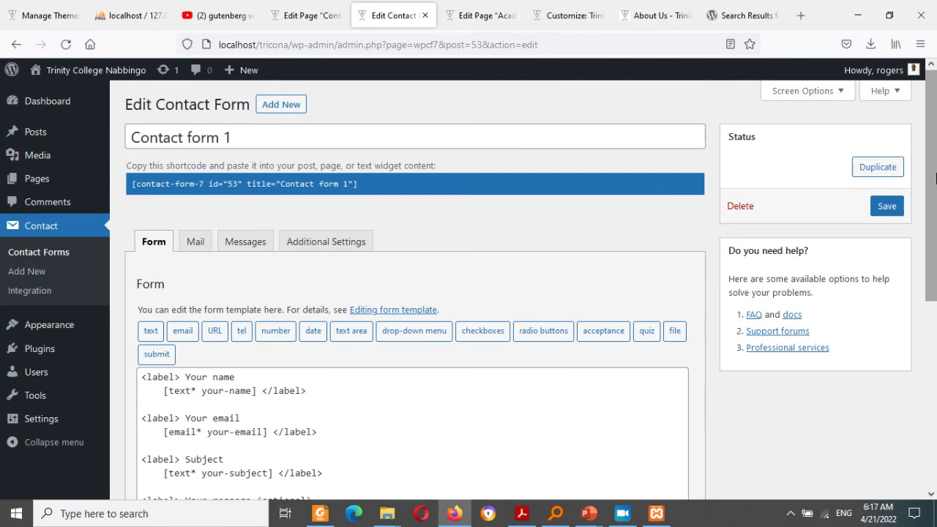
pyautogui.moveTo(935, 181); pyautogui.dragTo(935, 254)
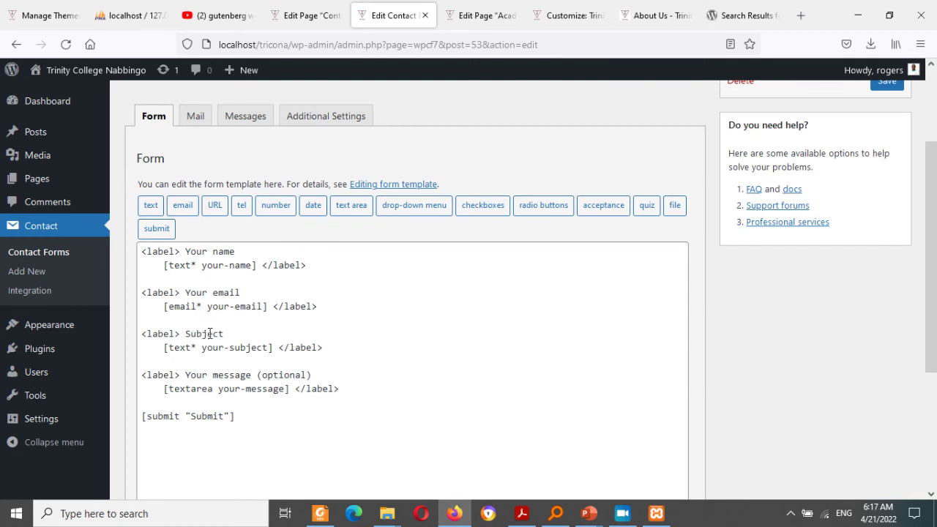
pyautogui.click(336, 306)
pyautogui.press('Return')
pyautogui.press('Return')
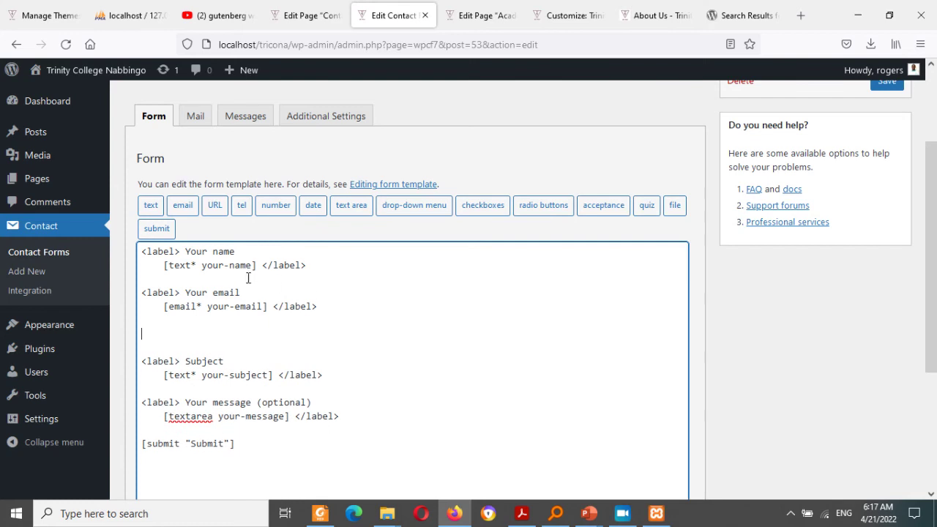
pyautogui.click(241, 210)
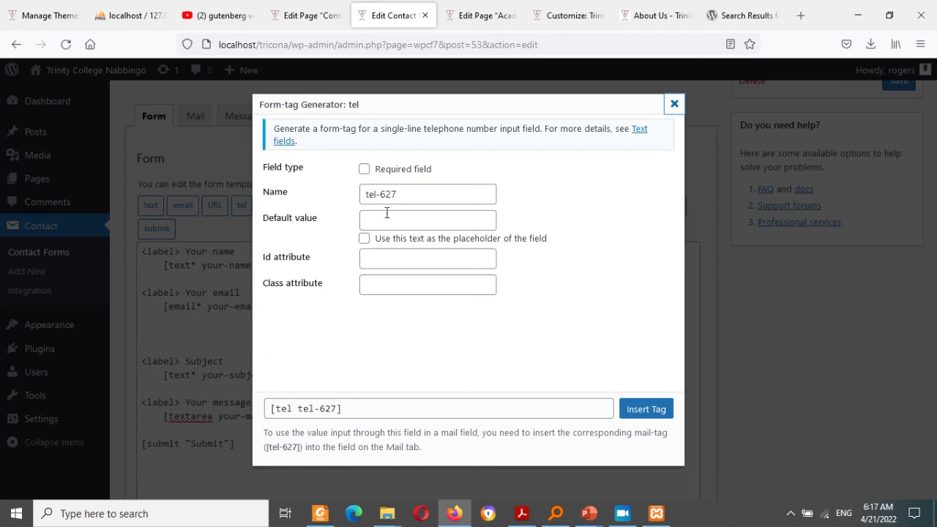
pyautogui.click(642, 413)
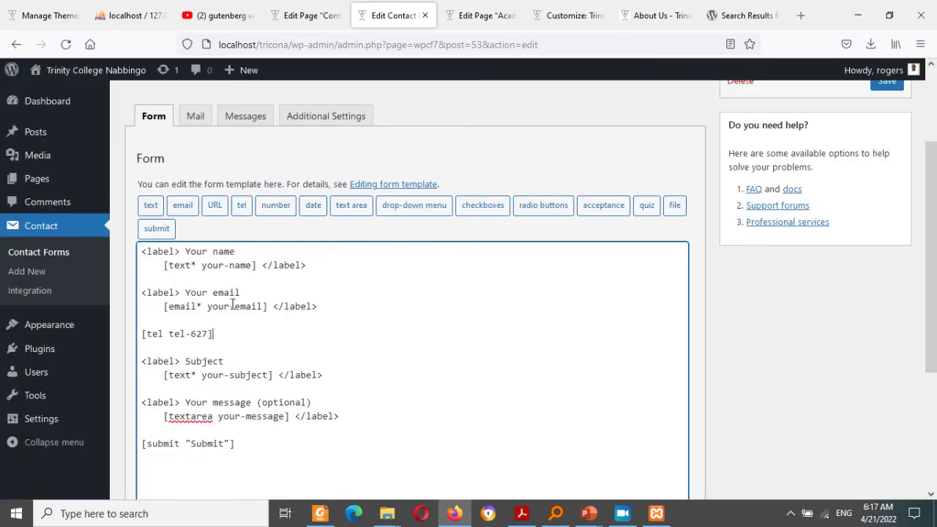
pyautogui.tripleClick(188, 334)
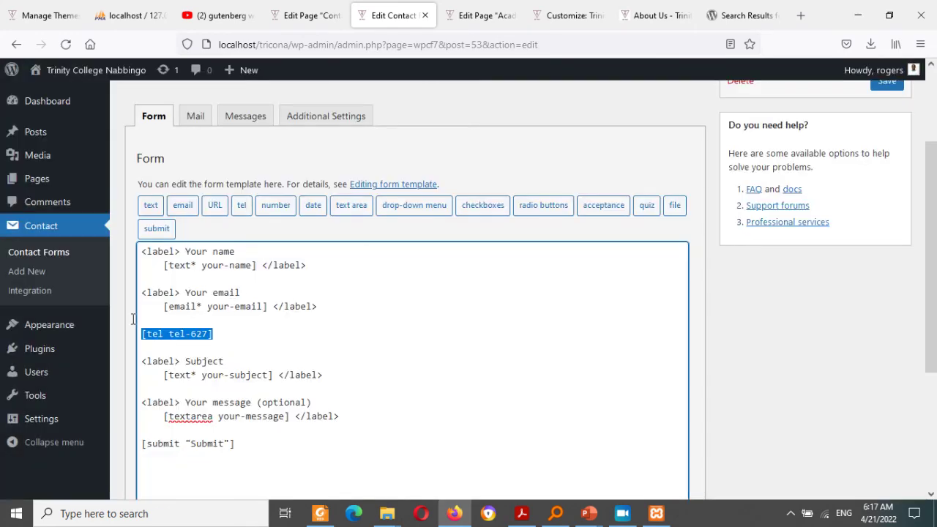
pyautogui.press('Delete')
# Step: Duplicate the Your email label block below the email field
pyautogui.moveTo(332, 311); pyautogui.dragTo(142, 292)
pyautogui.hotkey('ctrl', 'c')
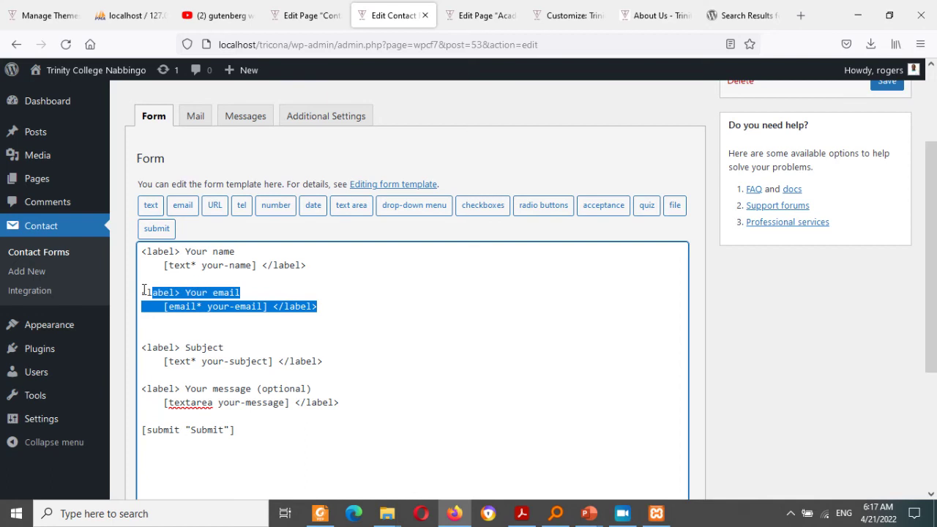
pyautogui.click(160, 336)
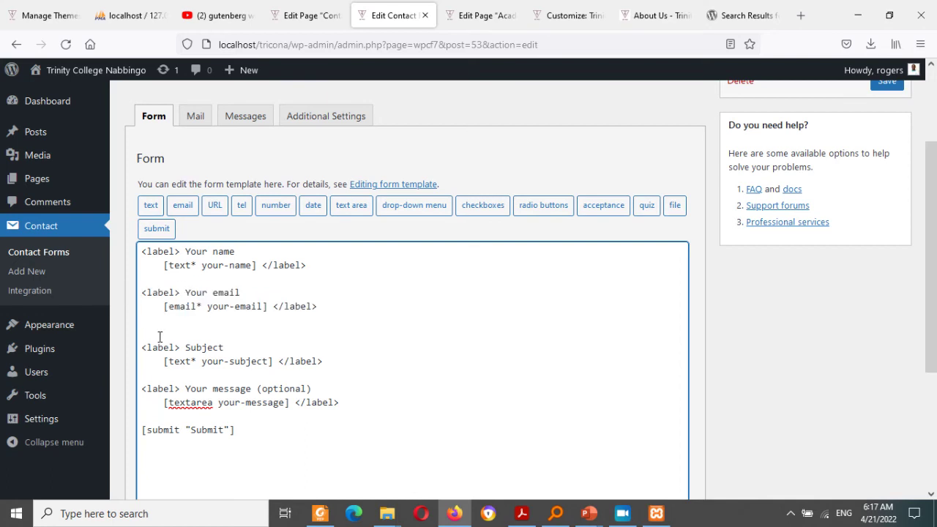
pyautogui.hotkey('ctrl', 'v')
pyautogui.press('Return')
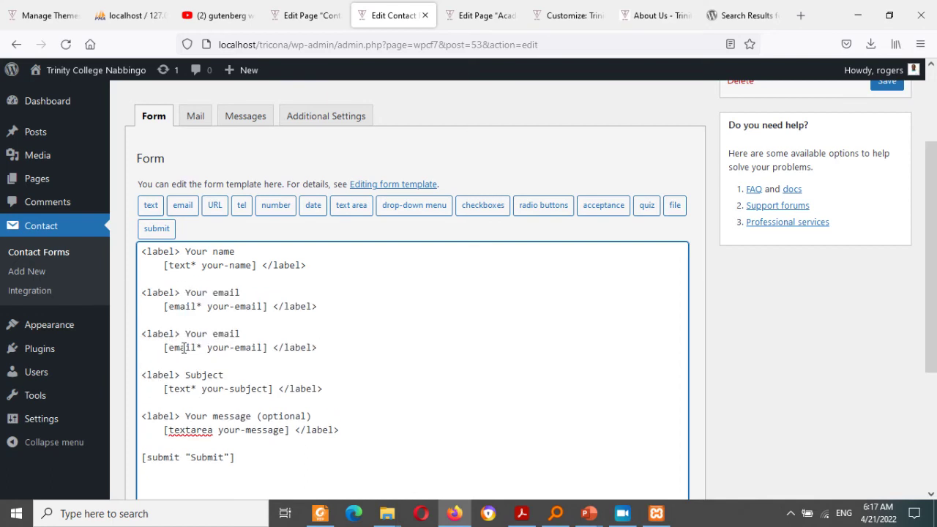
# Step: Turn the copy into a required 'Your Telephone Number' field using [tel* your-tel]
pyautogui.click(195, 347)
pyautogui.press('BackSpace')
pyautogui.press('BackSpace')
pyautogui.press('BackSpace')
pyautogui.press('BackSpace')
pyautogui.press('BackSpace')
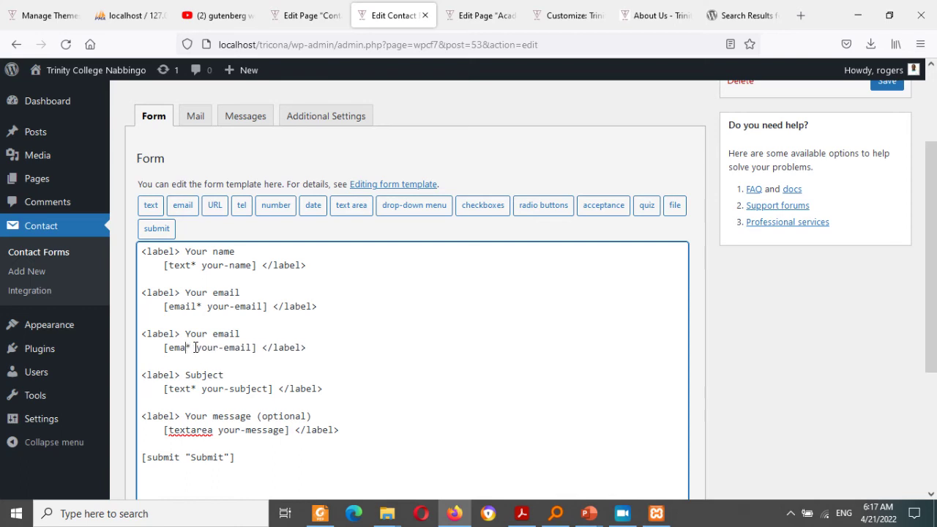
pyautogui.write('tel')
pyautogui.press('BackSpace')
pyautogui.press('BackSpace')
pyautogui.press('BackSpace')
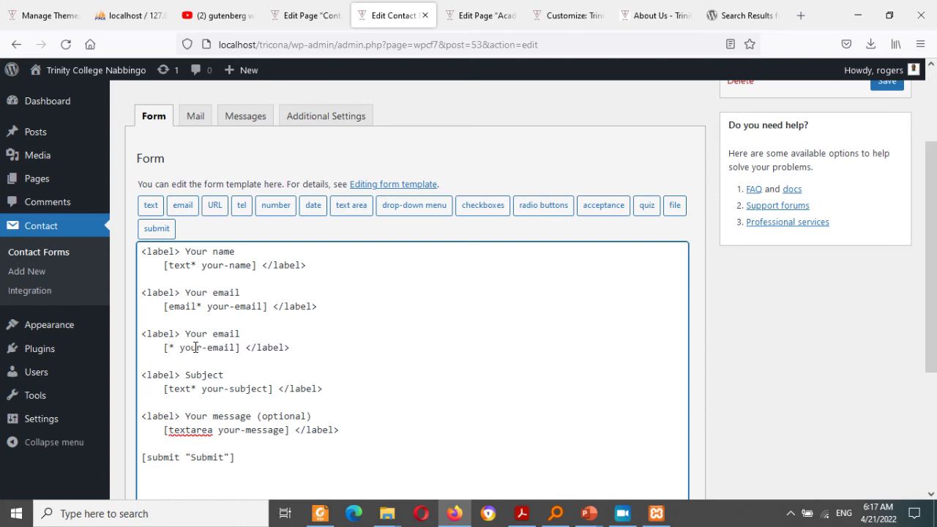
pyautogui.write('tel')
pyautogui.press('BackSpace')
pyautogui.press('BackSpace')
pyautogui.press('BackSpace')
pyautogui.write('tel')
pyautogui.doubleClick(242, 347)
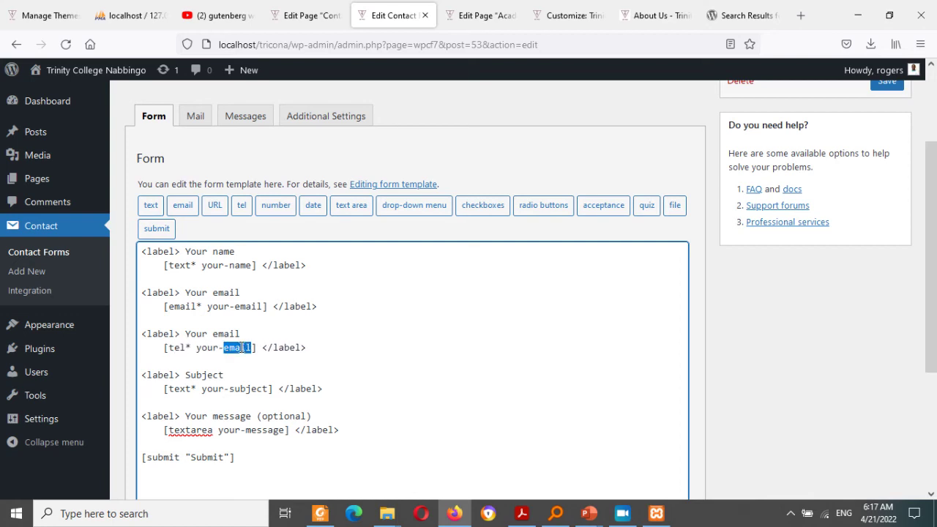
pyautogui.write('tel')
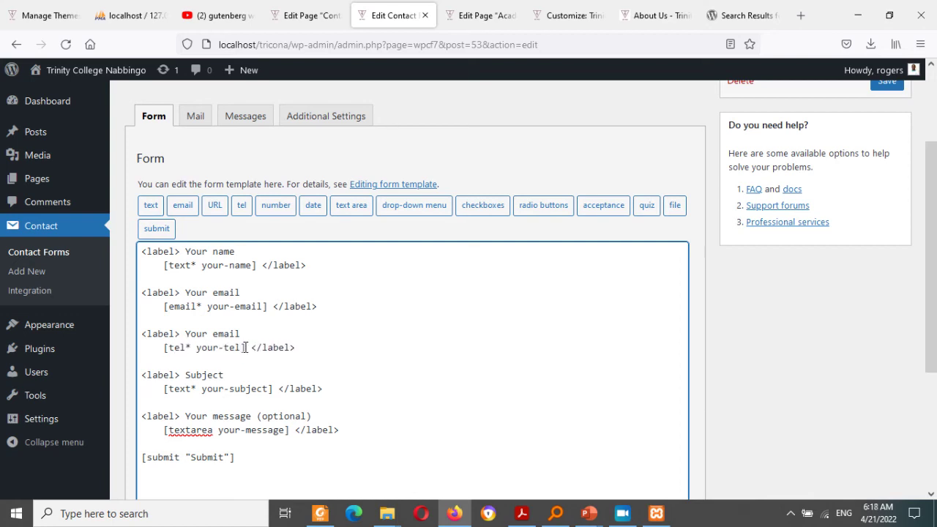
pyautogui.doubleClick(225, 332)
pyautogui.write('Telephone Number')
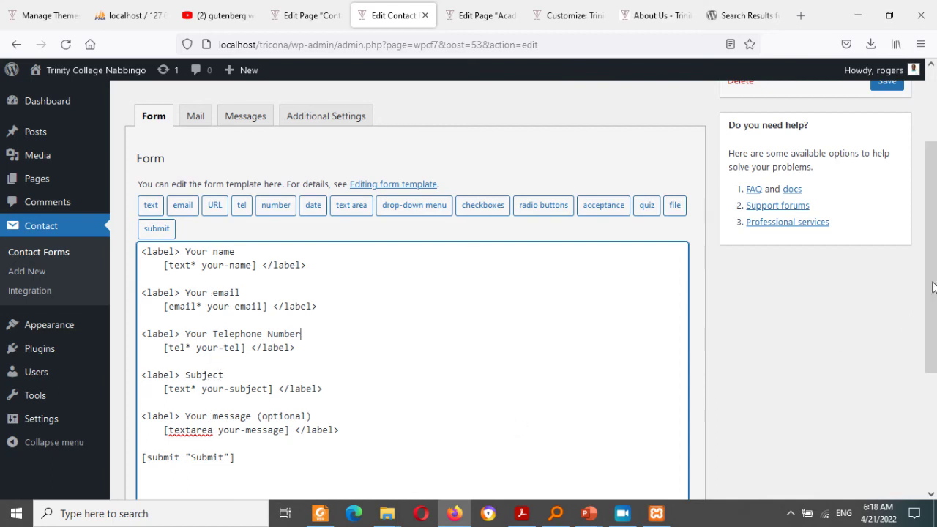
pyautogui.scroll(2, 933, 153)
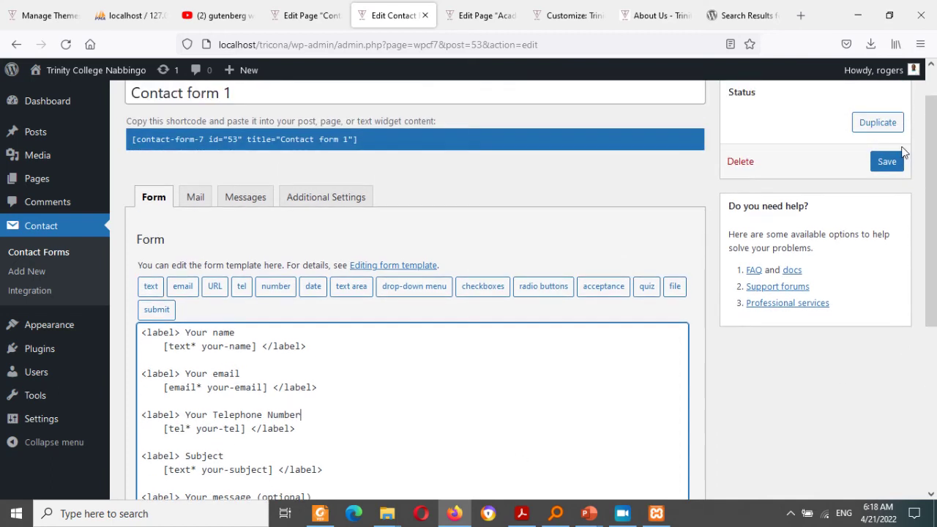
# Step: Save Contact form 1, then review its Additional Settings and Mail tabs
pyautogui.click(886, 161)
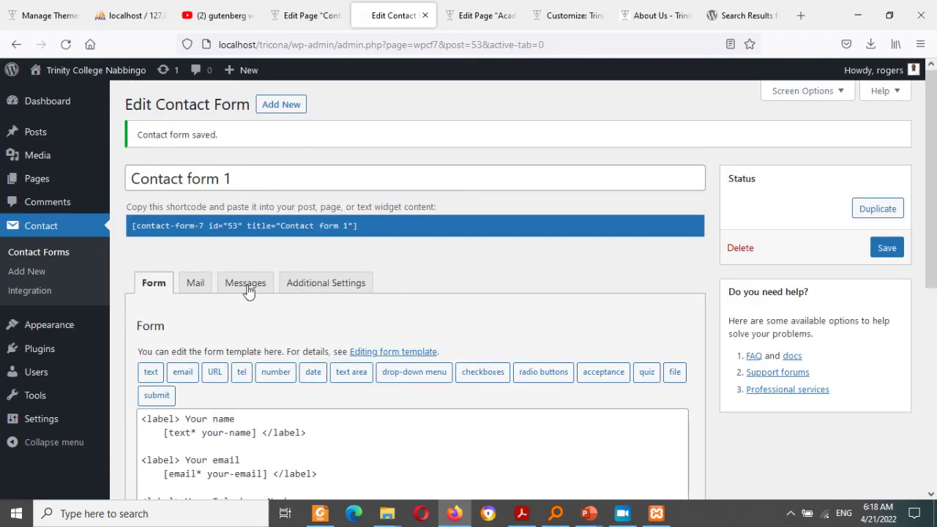
pyautogui.click(319, 289)
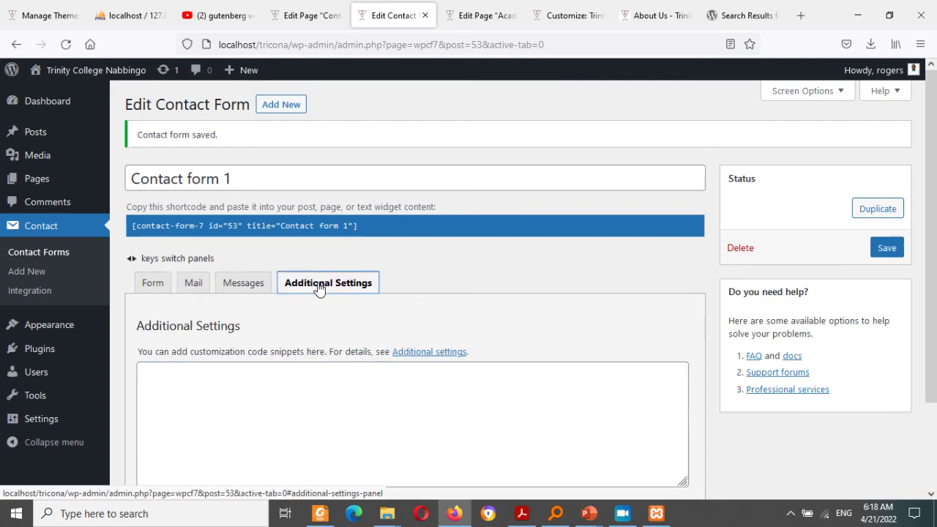
pyautogui.click(201, 287)
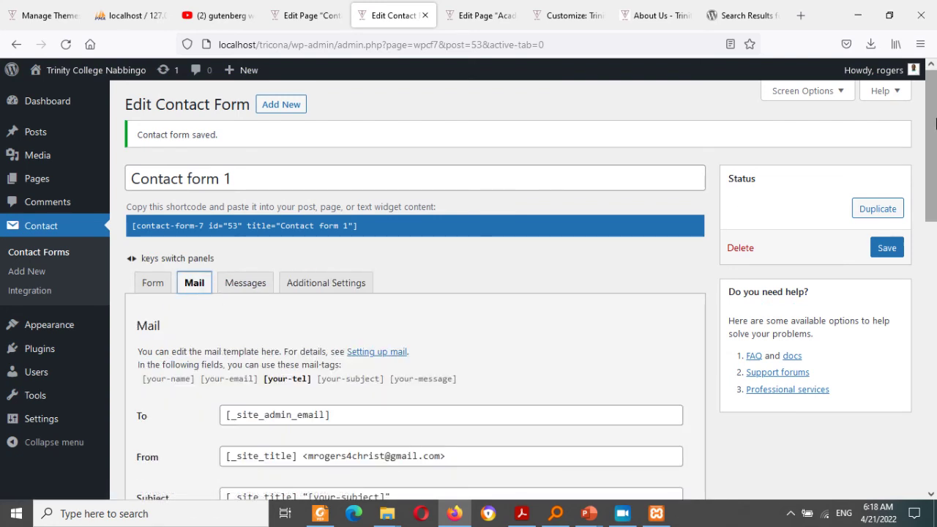
pyautogui.moveTo(936, 123); pyautogui.dragTo(935, 187)
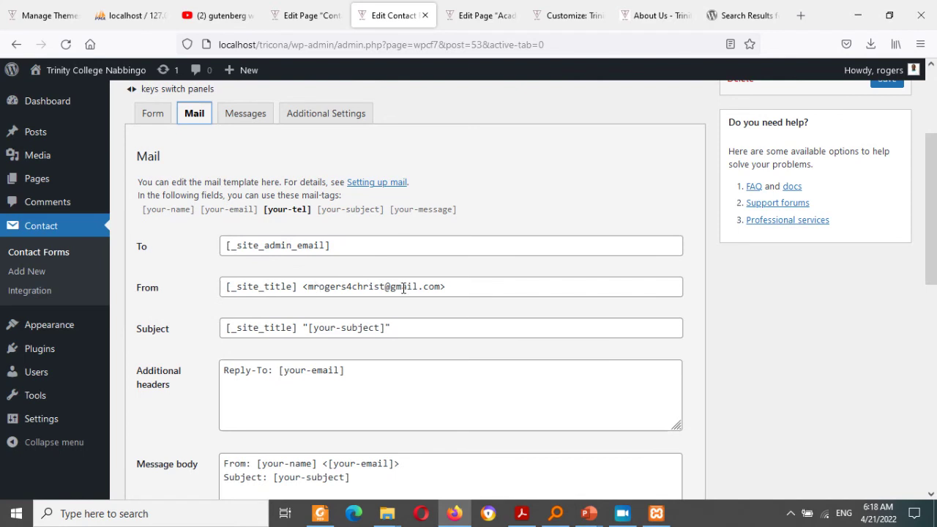
pyautogui.doubleClick(377, 286)
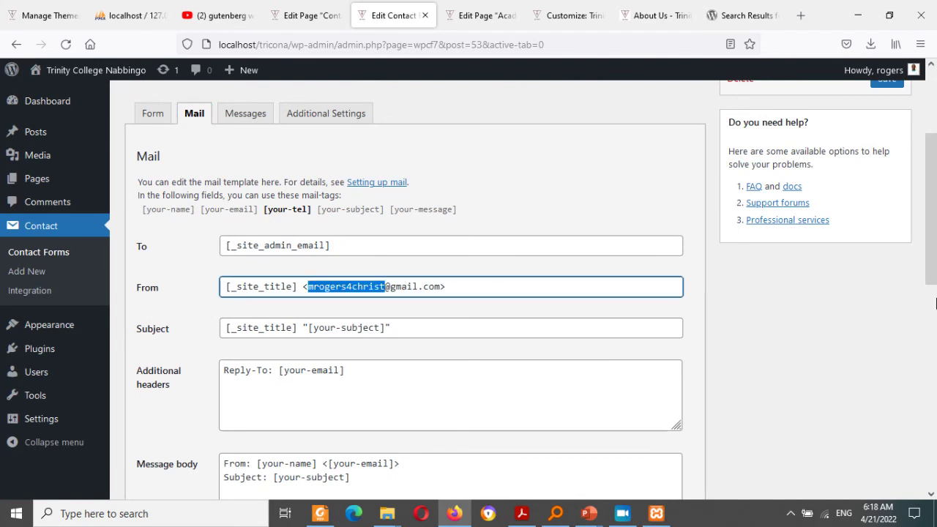
pyautogui.moveTo(935, 304); pyautogui.dragTo(933, 217)
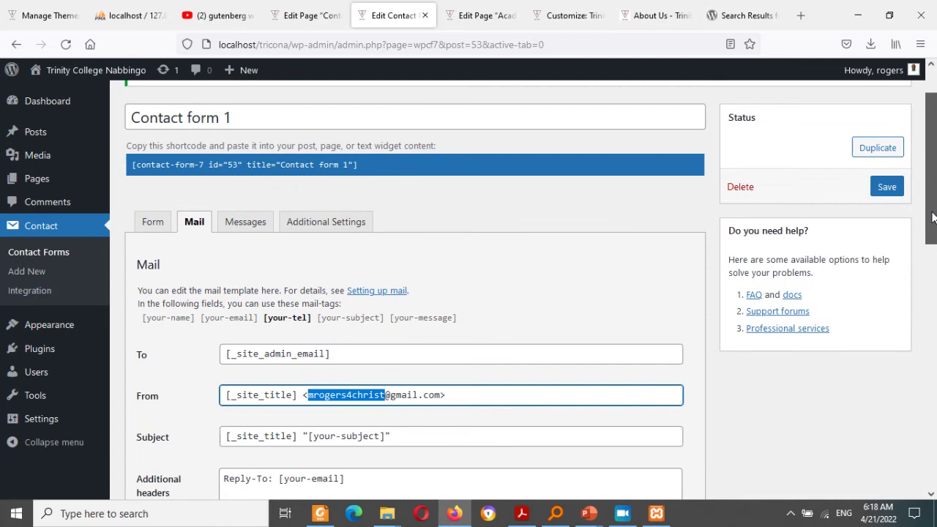
pyautogui.click(359, 193)
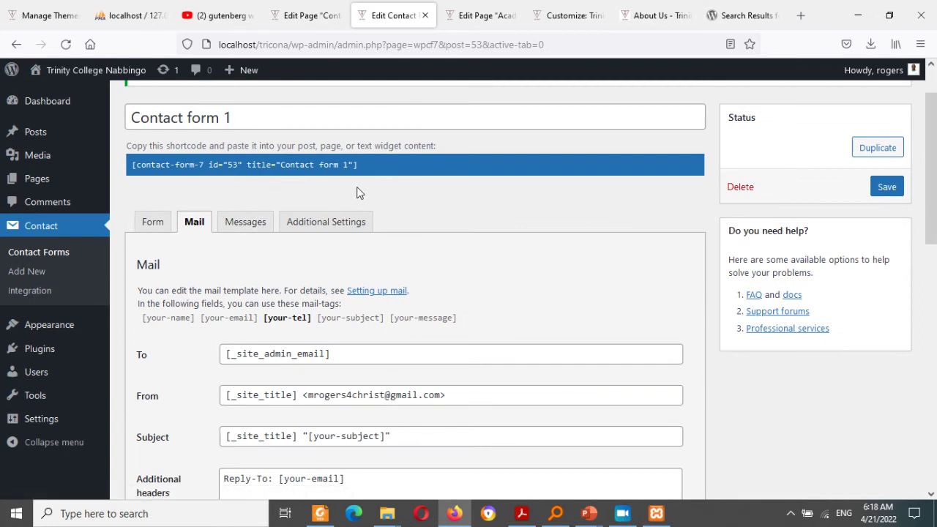
# Step: Copy Contact form 1's shortcode
pyautogui.moveTo(360, 169); pyautogui.dragTo(255, 179)
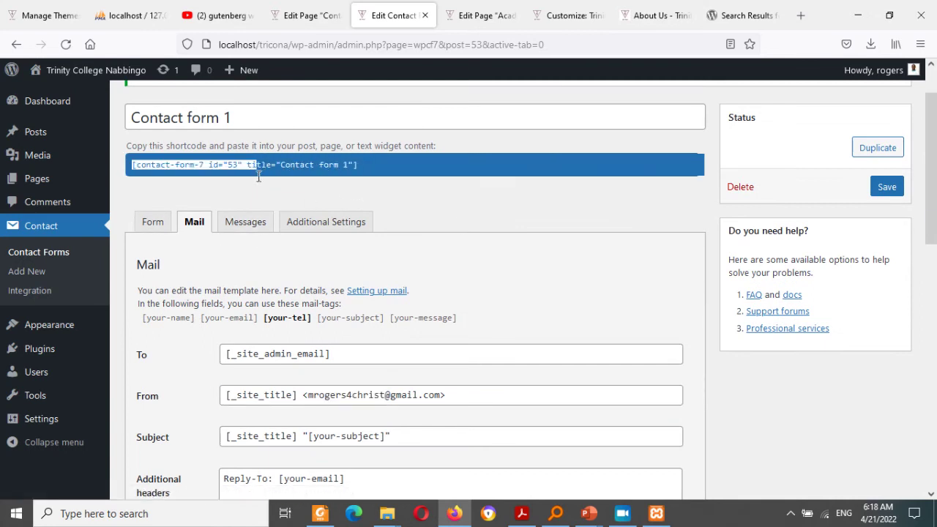
pyautogui.tripleClick(260, 169)
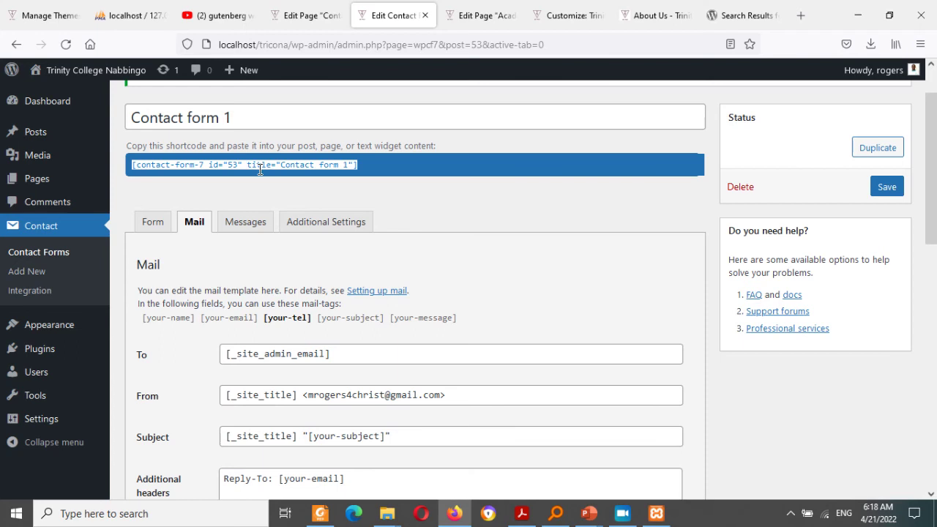
pyautogui.rightClick(260, 169)
pyautogui.click(286, 252)
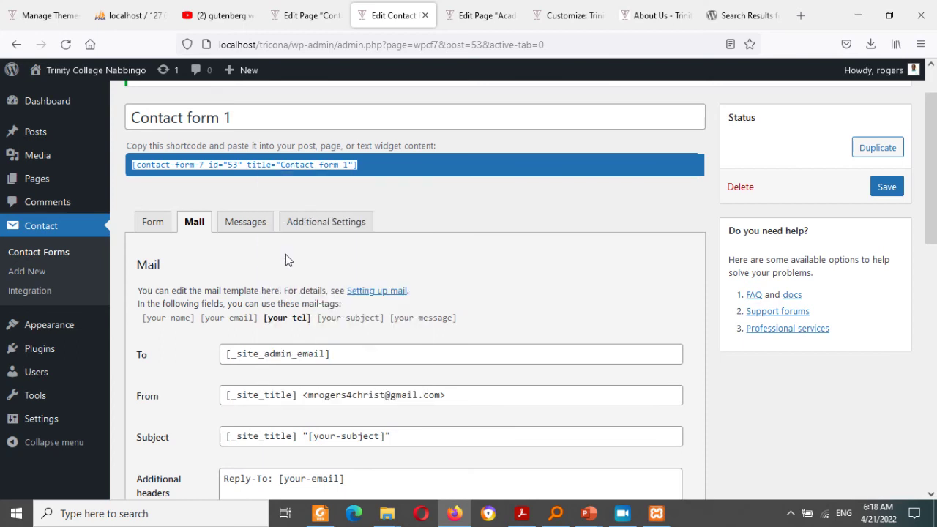
# Step: Add a Shortcode block in the right column holding the pasted Contact form 1 shortcode
pyautogui.click(312, 16)
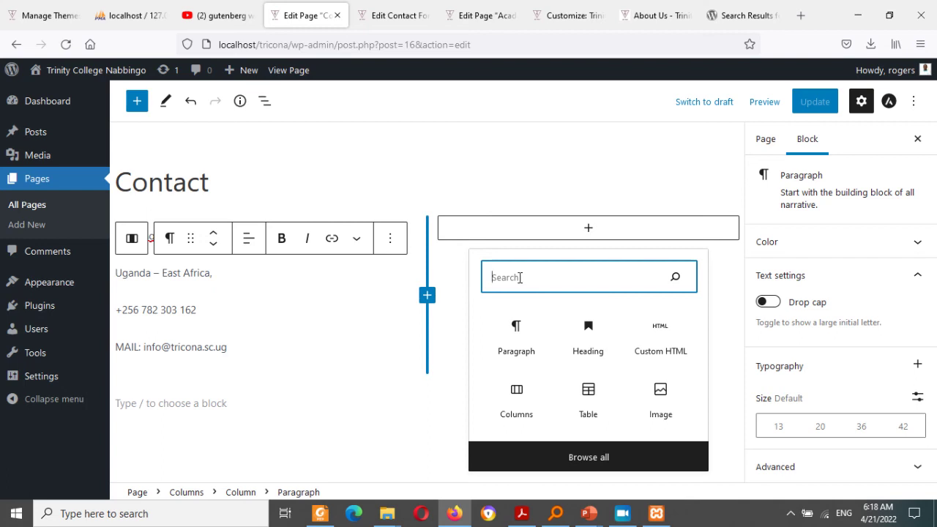
pyautogui.write('sho')
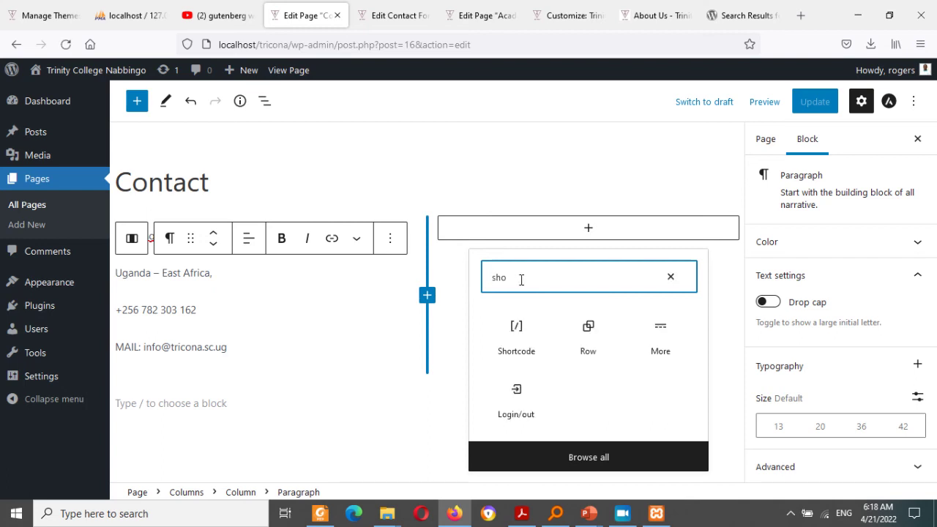
pyautogui.click(517, 347)
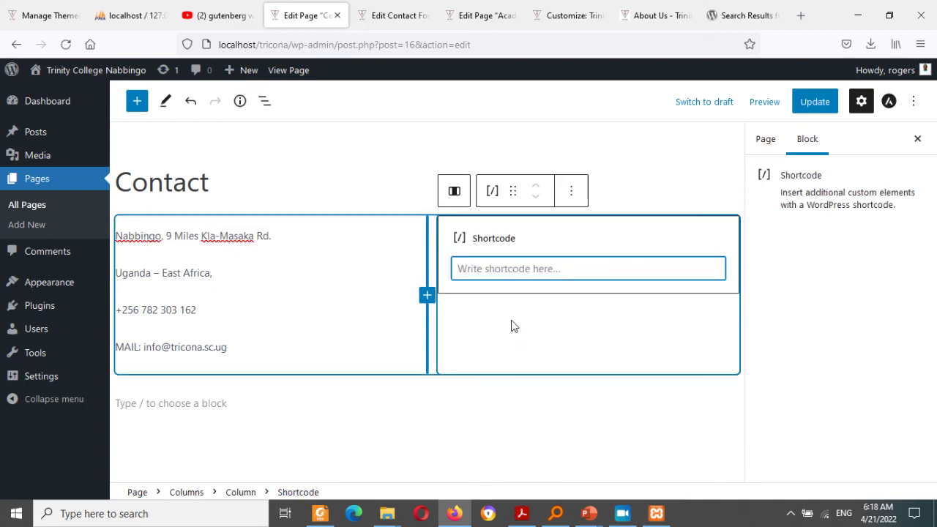
pyautogui.hotkey('ctrl', 'v')
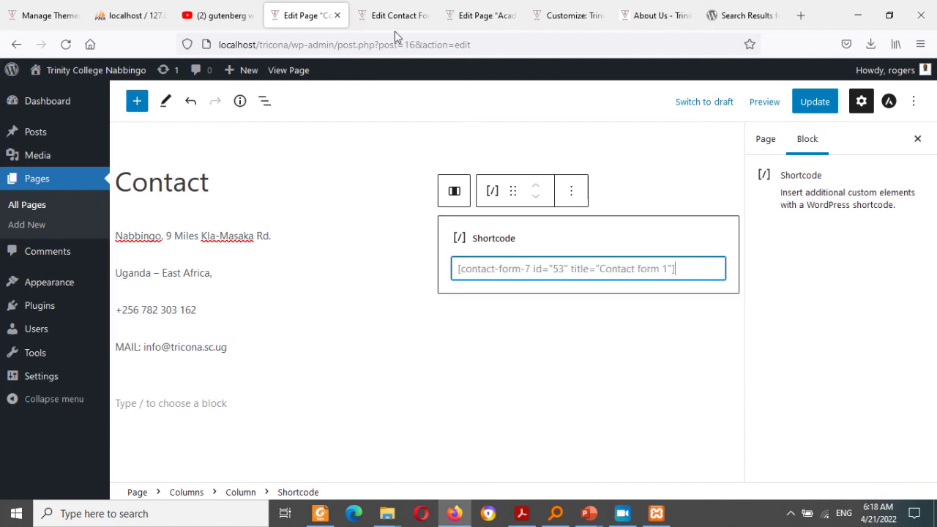
pyautogui.click(395, 16)
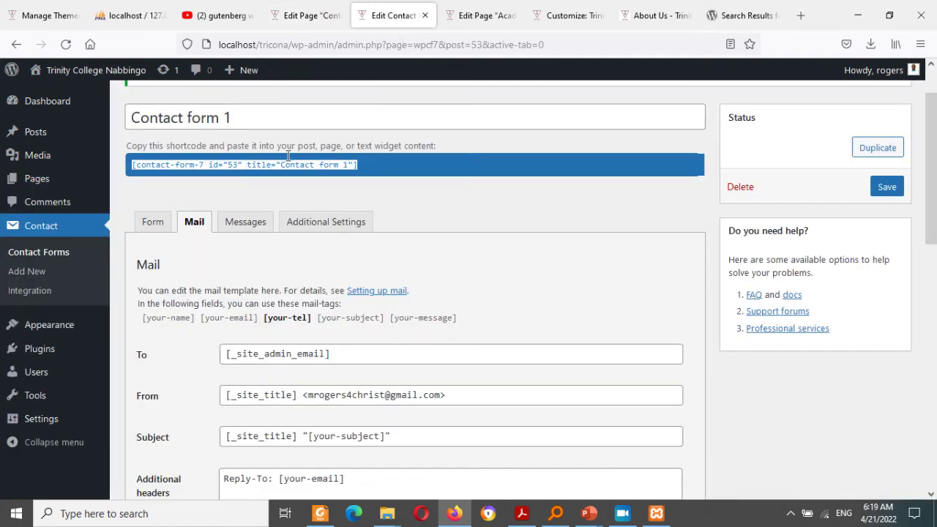
pyautogui.click(287, 159)
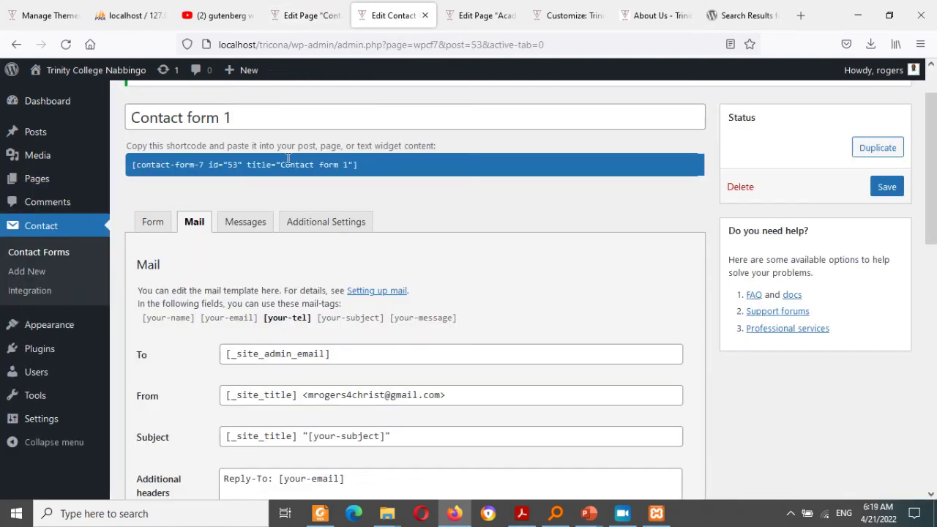
pyautogui.doubleClick(193, 147)
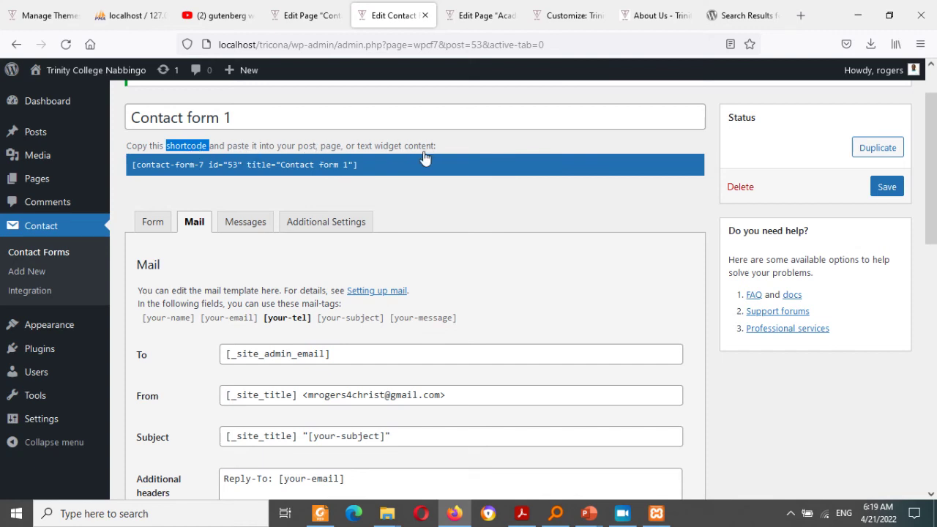
# Step: Update the Contact page and view the published page
pyautogui.click(313, 13)
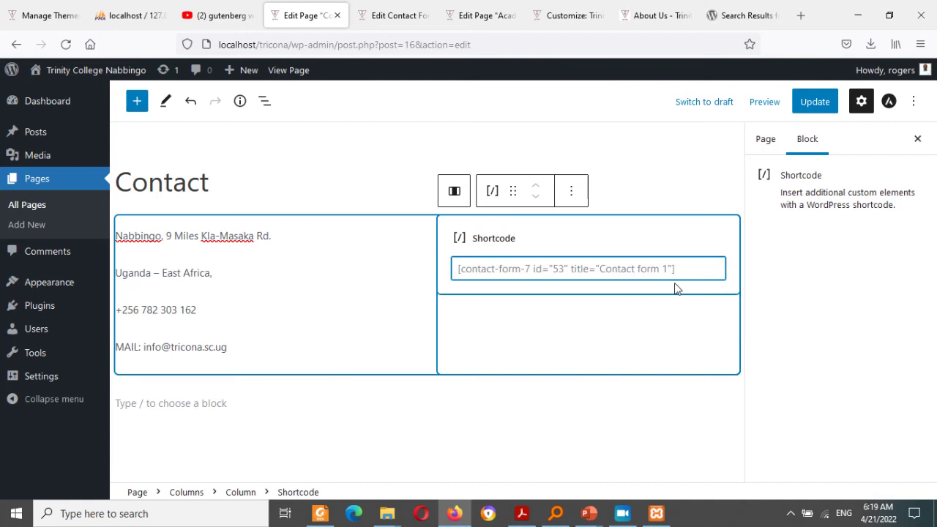
pyautogui.click(809, 110)
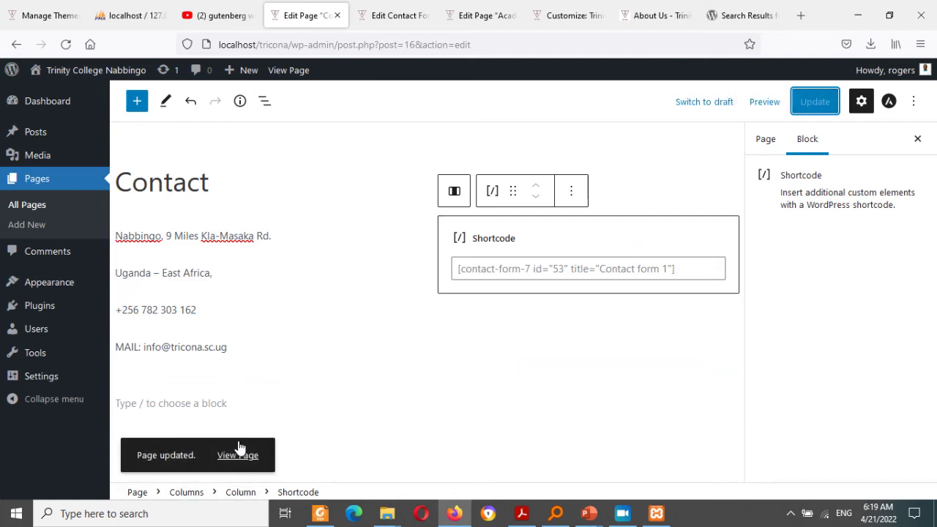
pyautogui.click(238, 454)
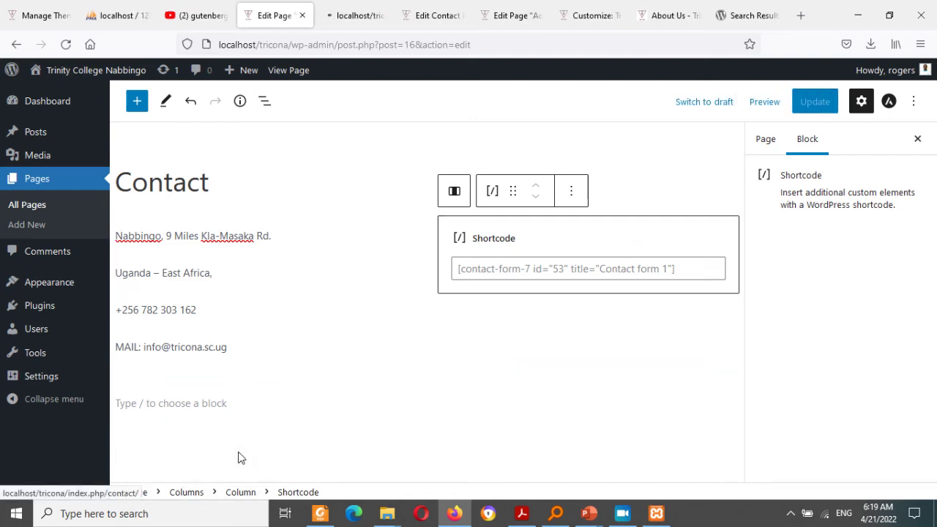
# Step: Check the live Contact page's address column and try its name, email and subject fields
pyautogui.click(347, 9)
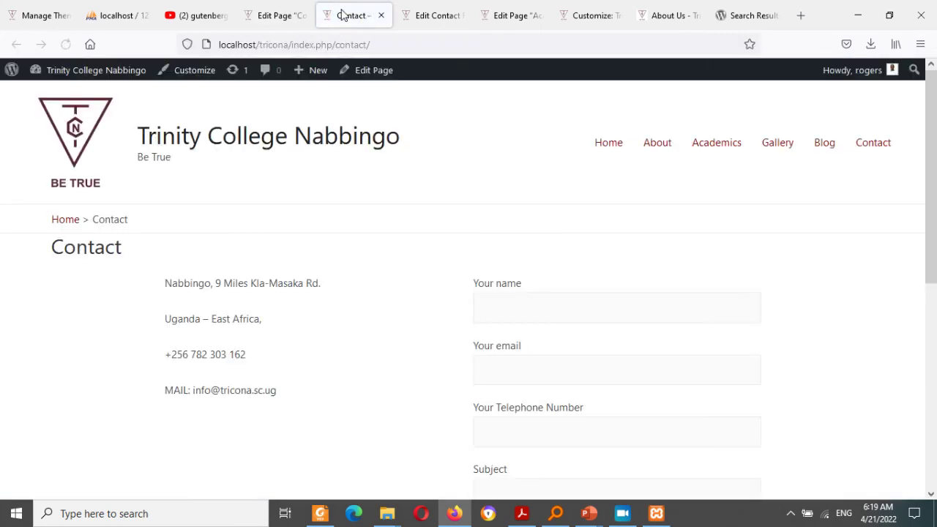
pyautogui.moveTo(159, 281); pyautogui.dragTo(281, 409)
pyautogui.click(527, 316)
pyautogui.click(532, 360)
pyautogui.scroll(-3, 538, 178)
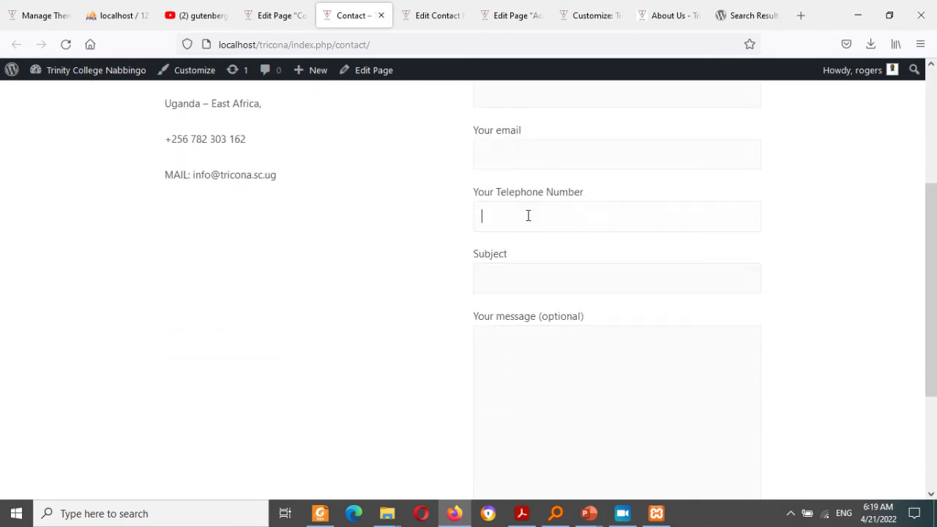
pyautogui.click(517, 281)
pyautogui.click(933, 175)
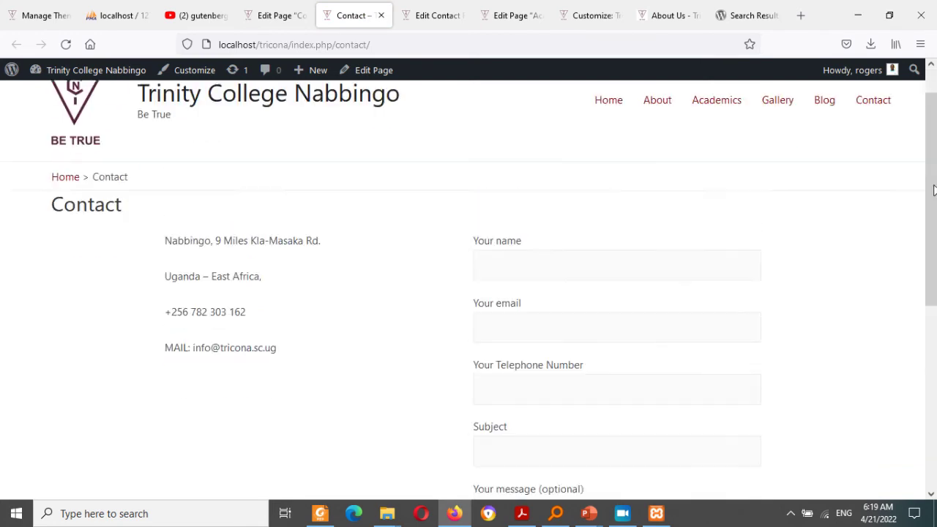
pyautogui.moveTo(934, 196); pyautogui.dragTo(936, 482)
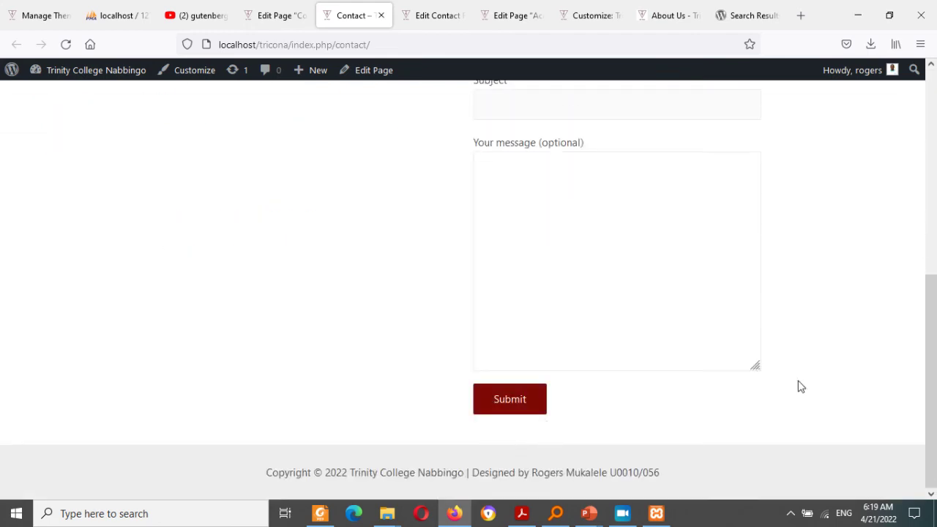
pyautogui.click(931, 227)
pyautogui.scroll(1, 912, 223)
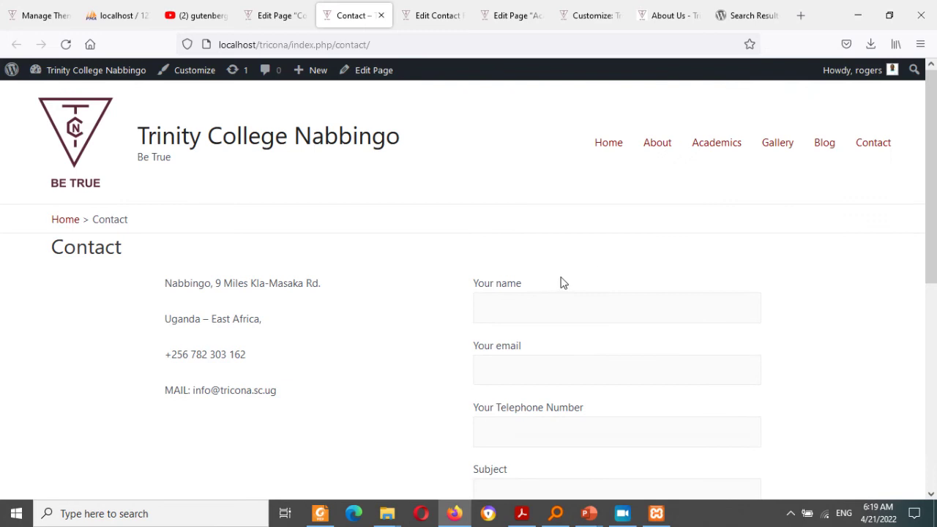
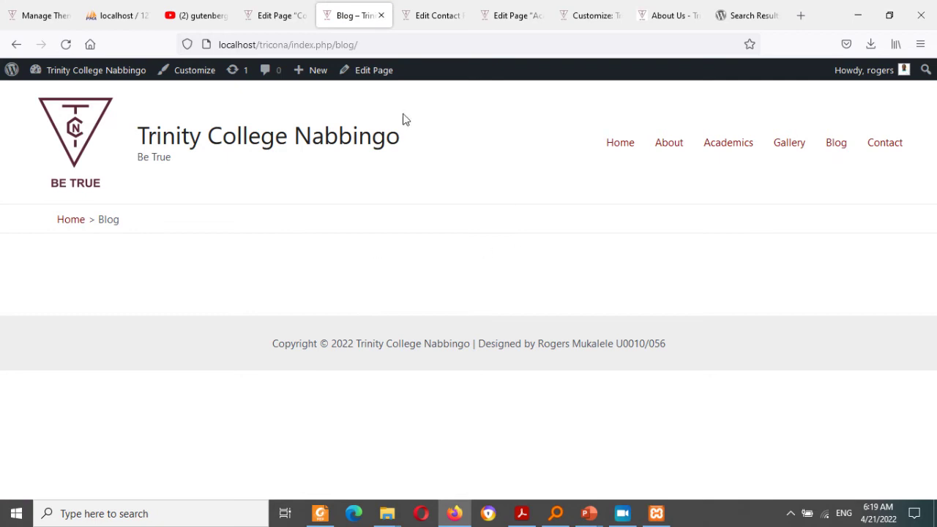
# Step: Start a blank new post from the admin bar's New menu
pyautogui.moveTo(326, 86)
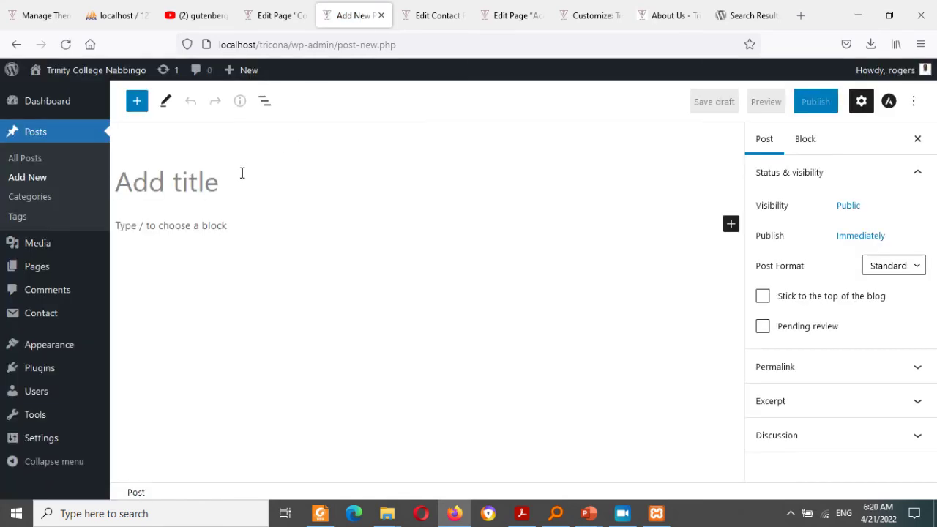
# Step: Title the post 'TRICONA Marks 50th Jubillee'
pyautogui.write('T')
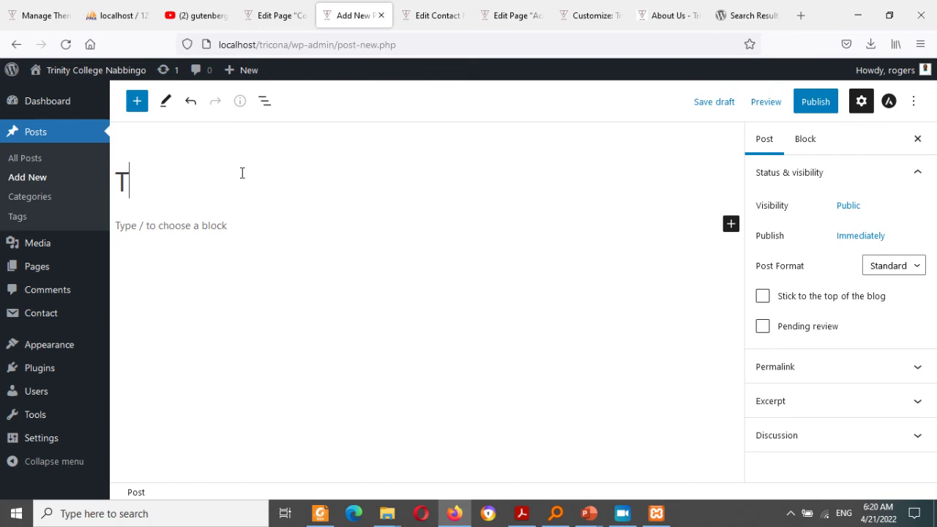
pyautogui.write('RICON')
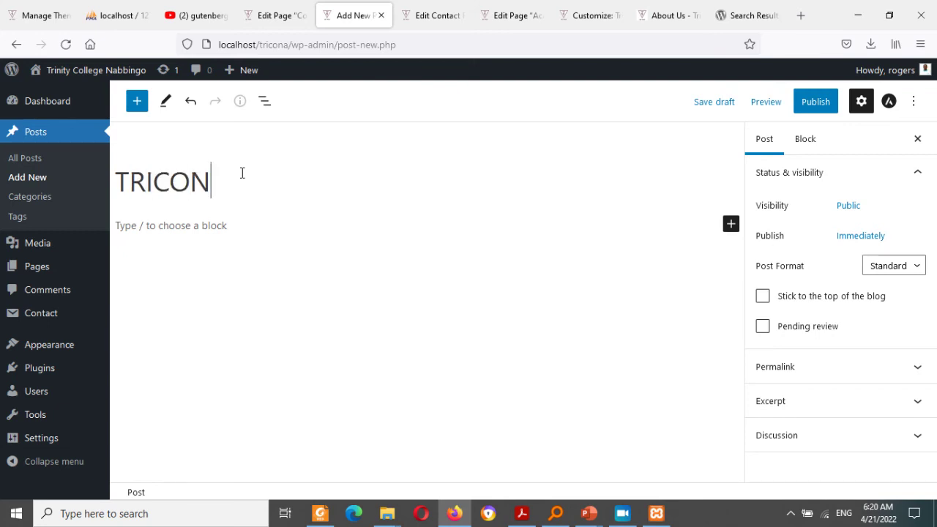
pyautogui.hotkey('ctrl', 'a')
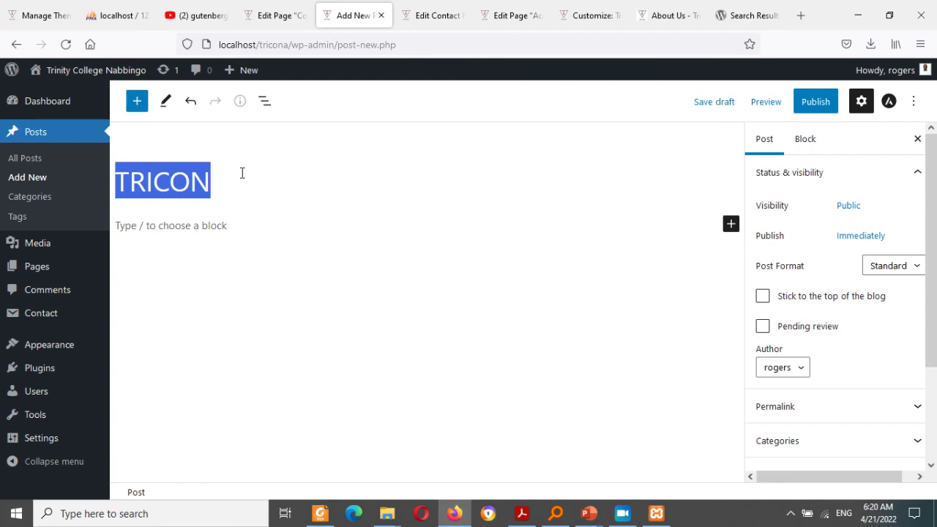
pyautogui.click(242, 173)
pyautogui.write('A Marks')
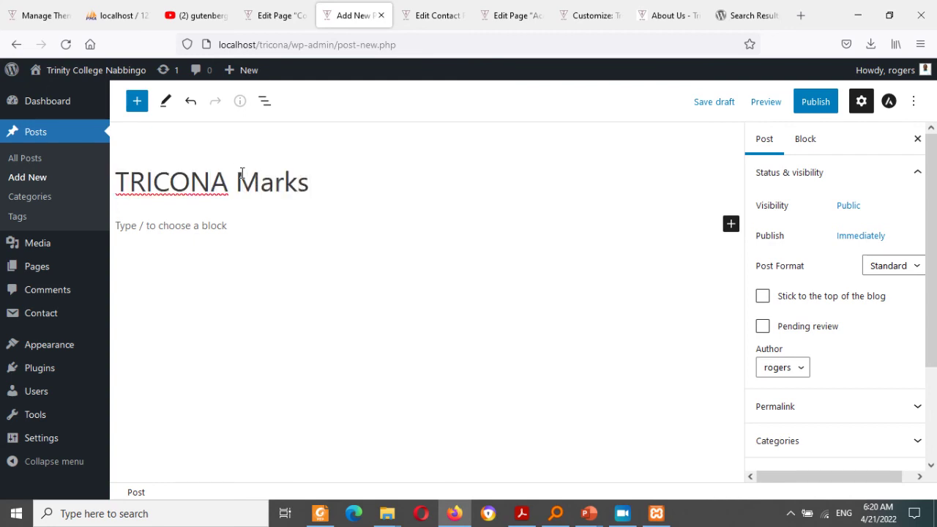
pyautogui.write(' 50th ')
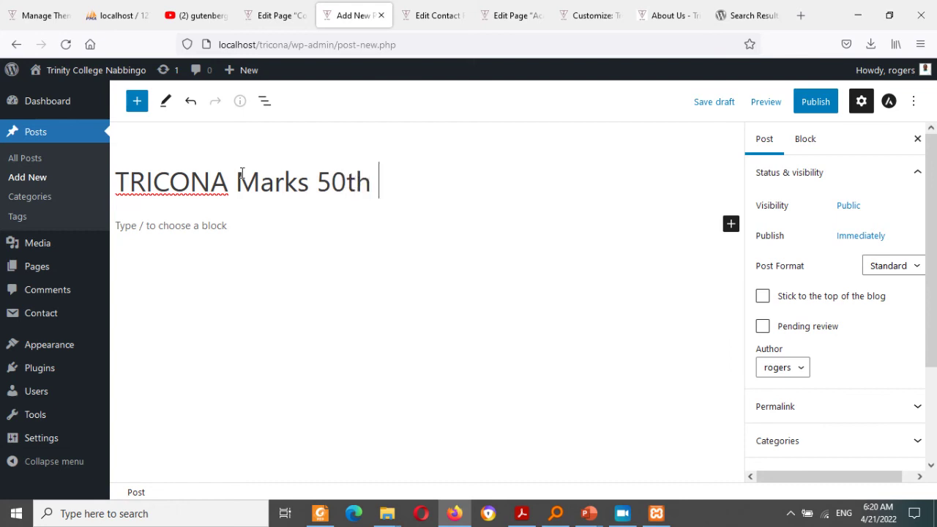
pyautogui.write('Jubillee')
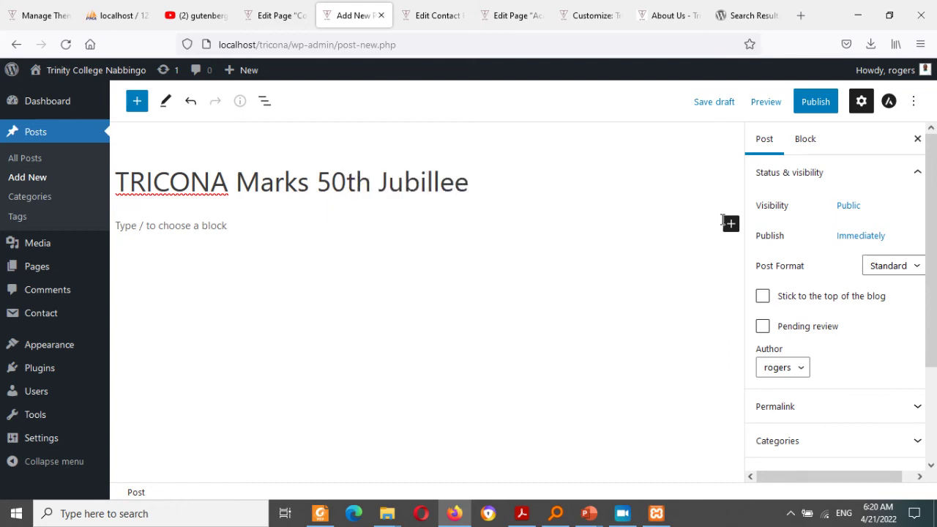
# Step: Add the opening paragraph 'Trinity College Nabbingo is marking 50 years.'
pyautogui.click(472, 228)
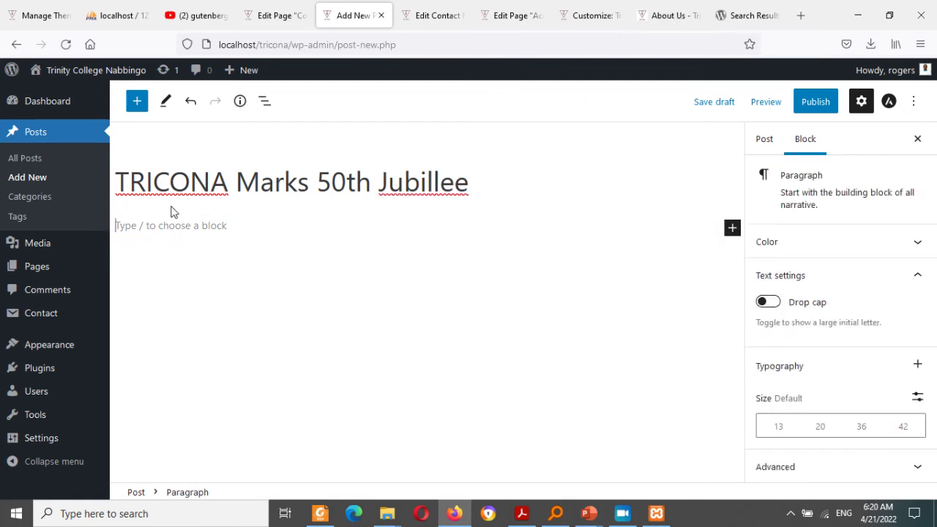
pyautogui.write('Th')
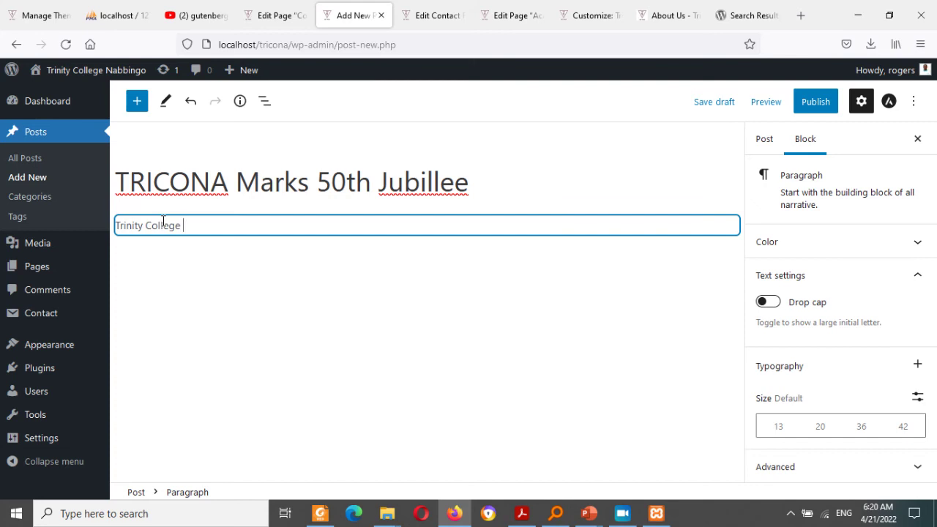
pyautogui.write('inity College Nabbingo is marking 50 years..')
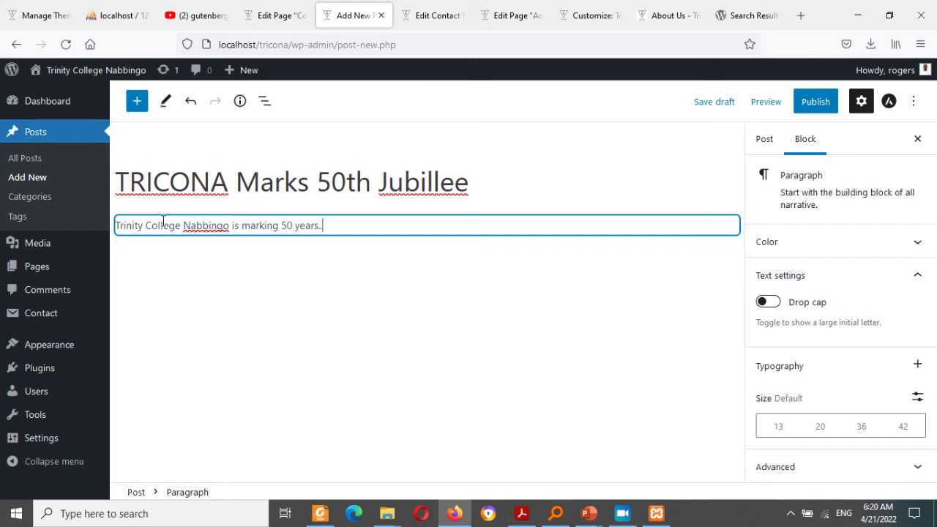
pyautogui.press('Return')
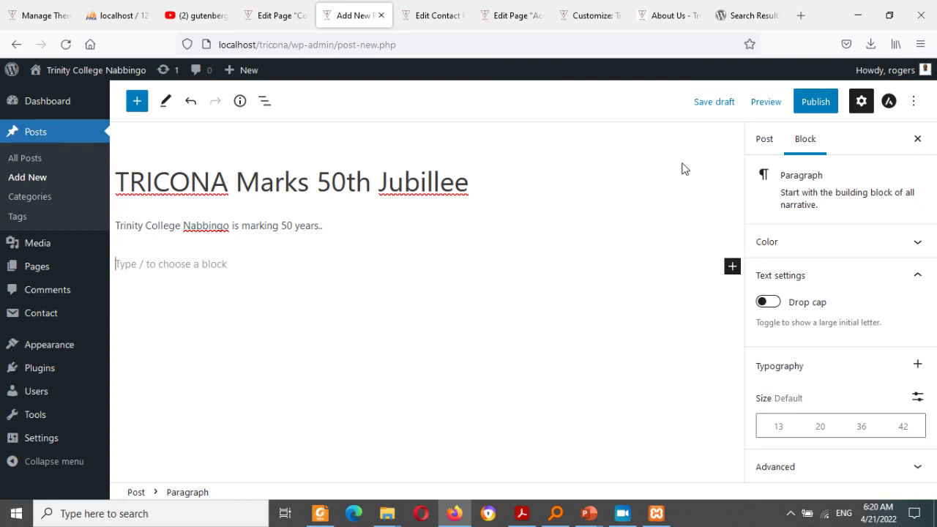
# Step: Set the classroom photo as the post's featured image
pyautogui.click(761, 143)
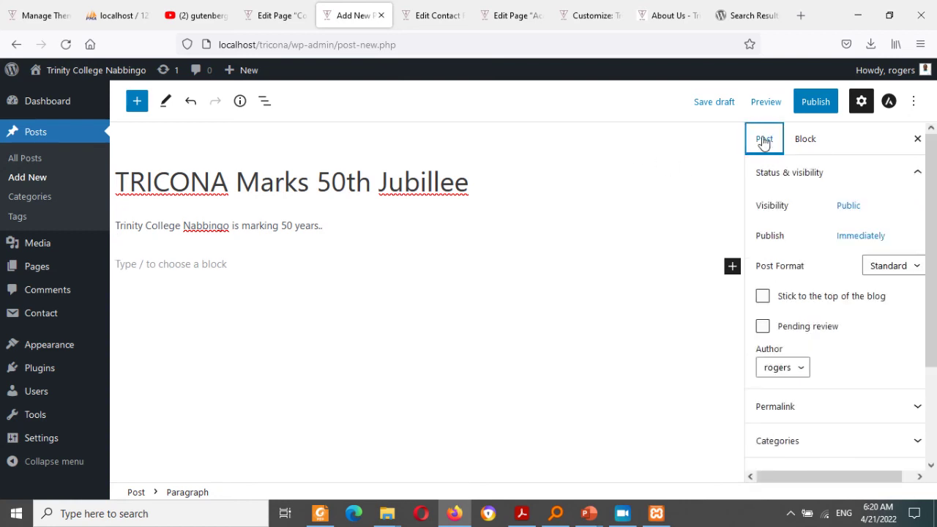
pyautogui.scroll(-3, 912, 339)
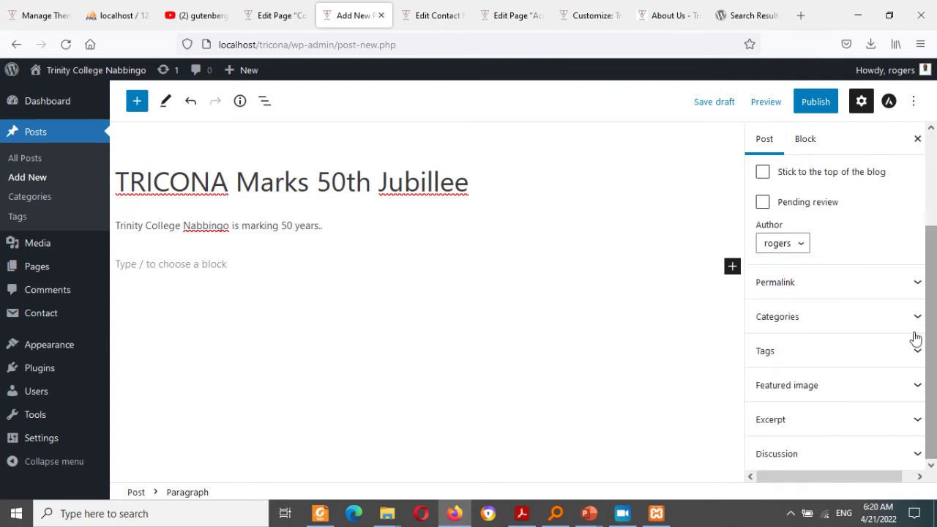
pyautogui.click(819, 391)
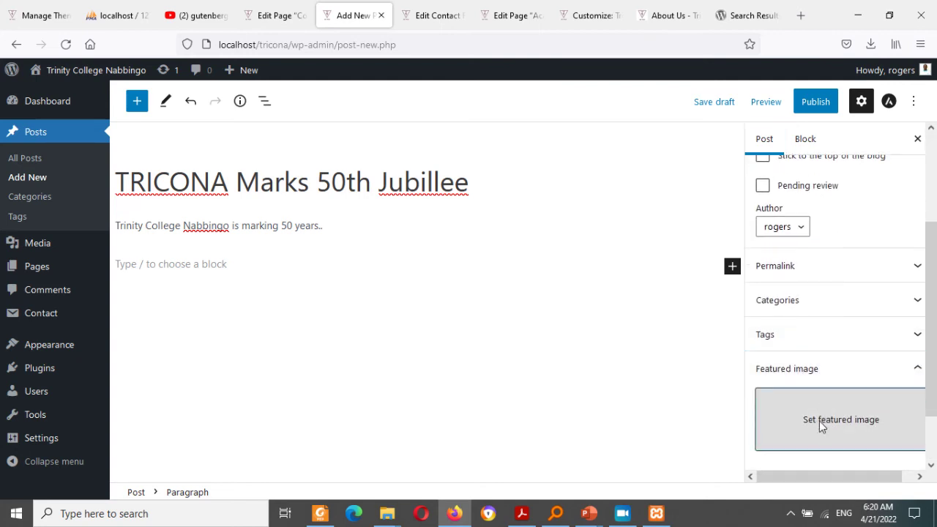
pyautogui.click(819, 421)
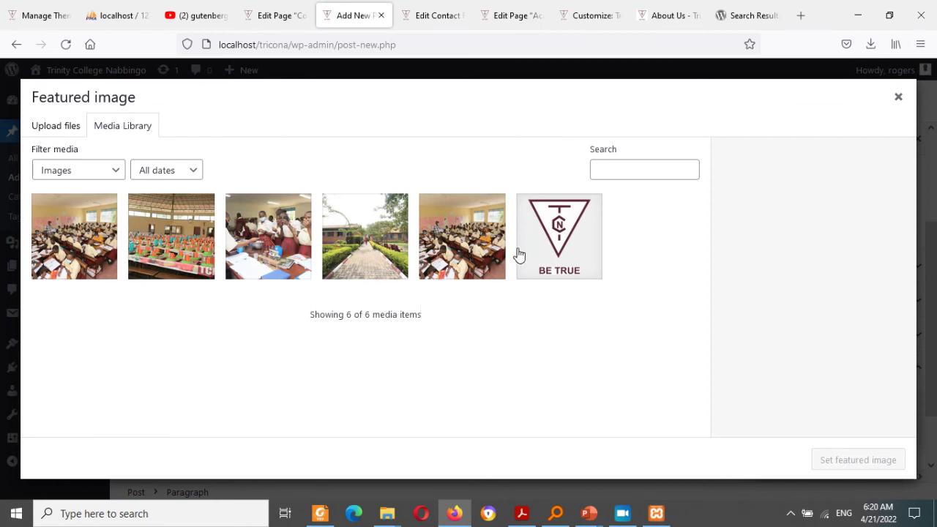
pyautogui.click(450, 256)
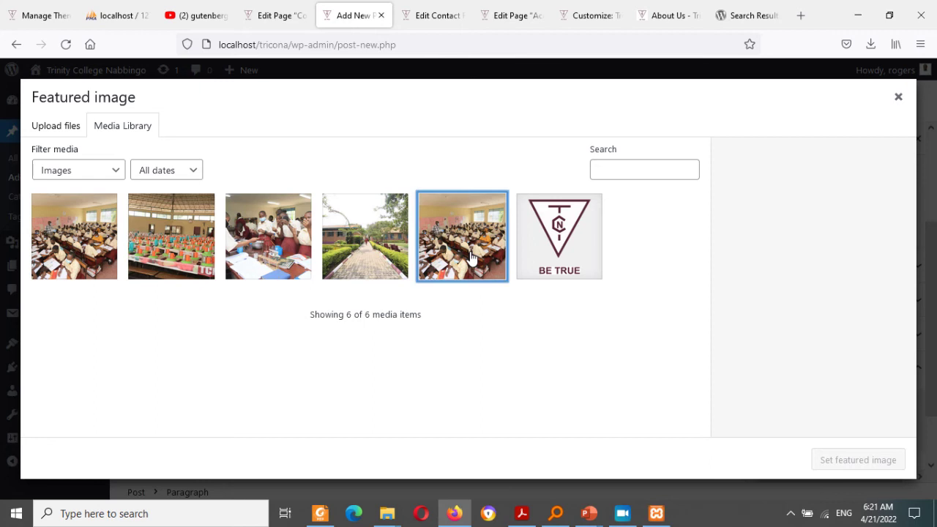
pyautogui.click(823, 459)
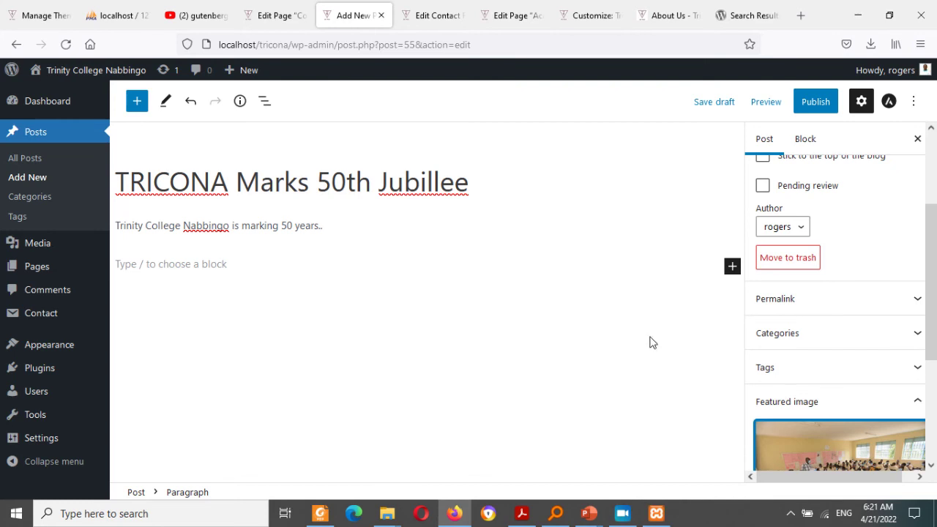
# Step: Publish the post and view it on the live site
pyautogui.click(814, 102)
pyautogui.click(791, 101)
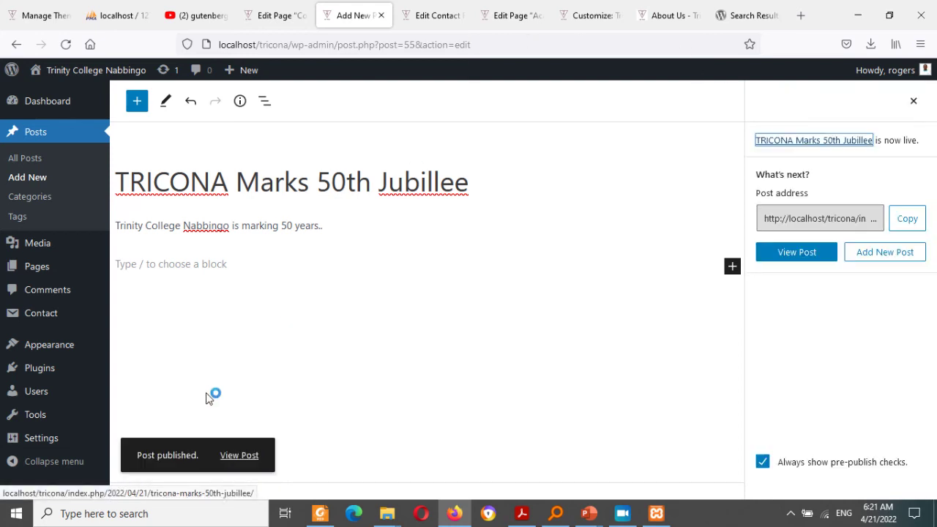
pyautogui.click(254, 466)
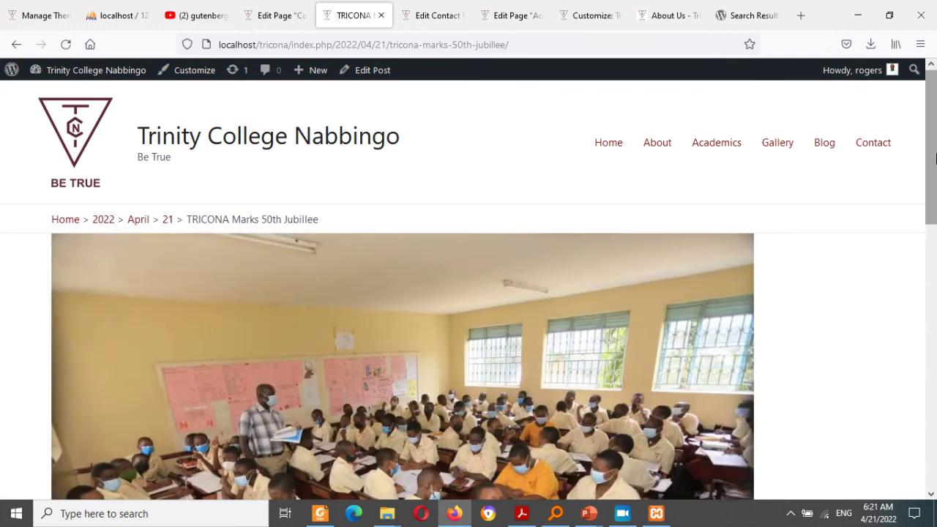
# Step: Check the TRICONA post on the live Blog page, then start another new post
pyautogui.moveTo(931, 160); pyautogui.dragTo(935, 73)
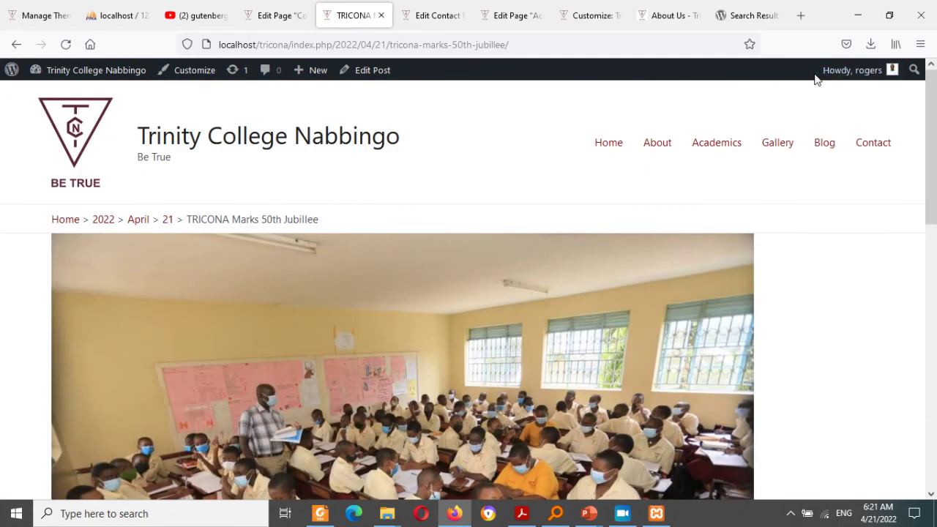
pyautogui.click(825, 143)
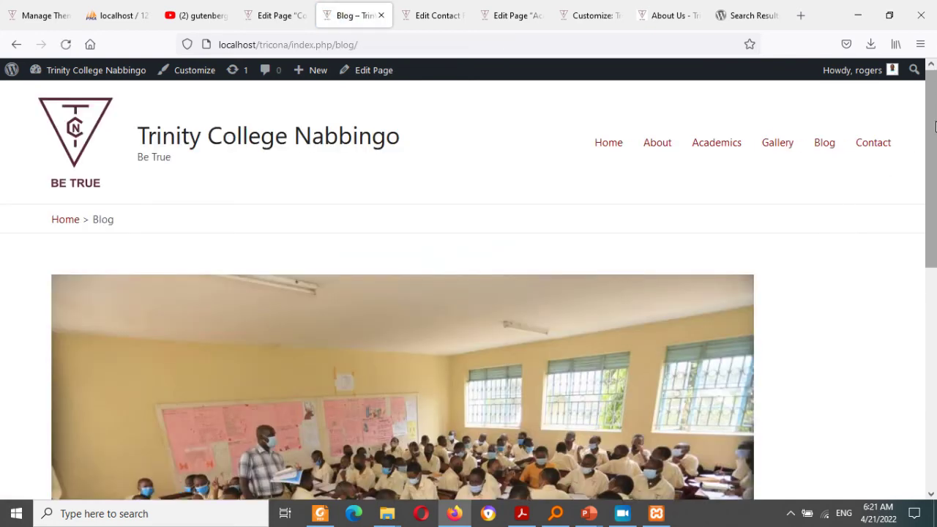
pyautogui.moveTo(934, 126); pyautogui.dragTo(847, 102)
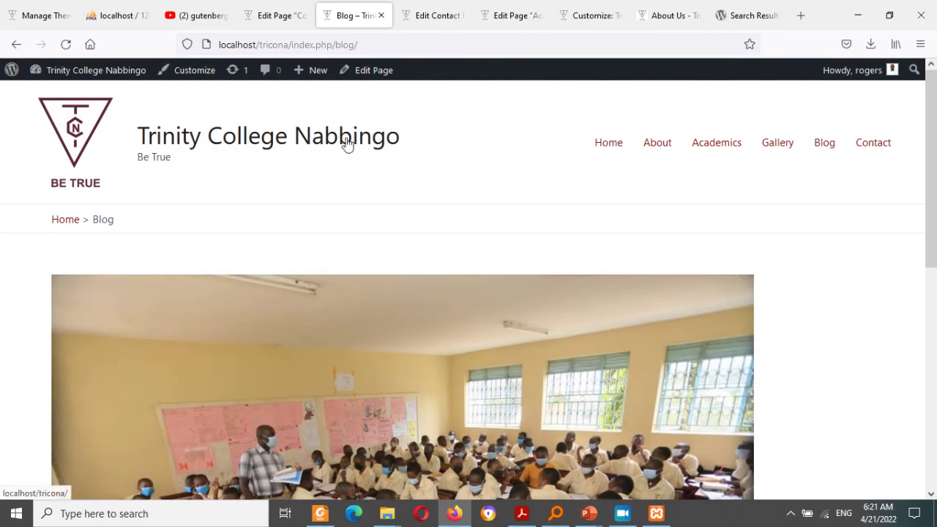
pyautogui.moveTo(306, 72)
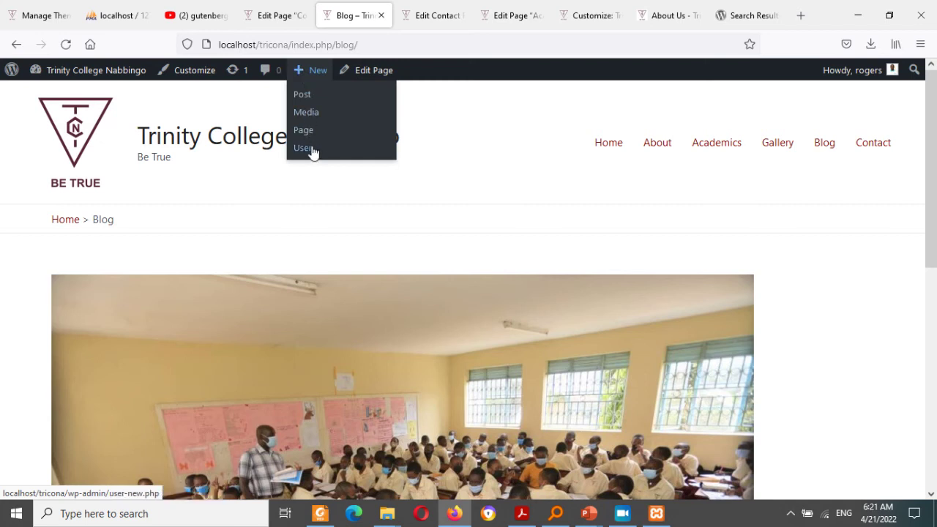
pyautogui.click(310, 102)
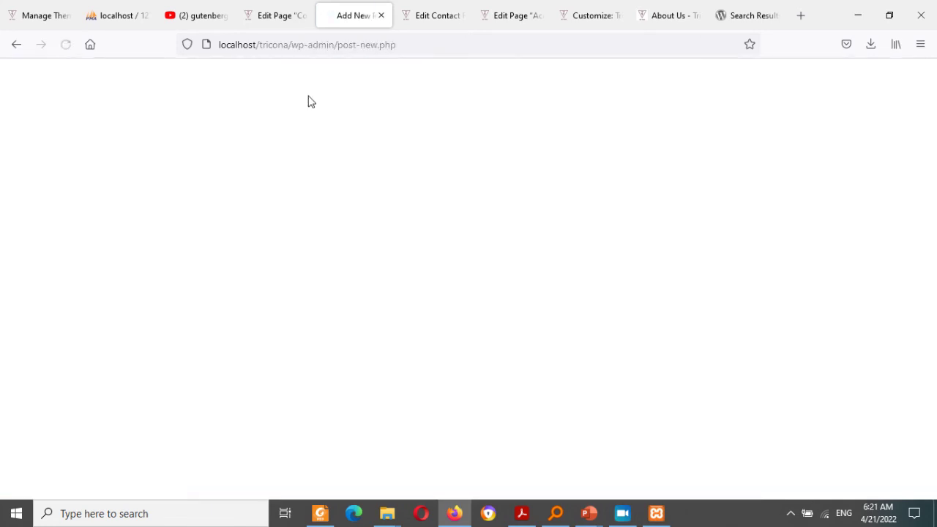
# Step: Title the new post 'Science Lab gets boost'
pyautogui.click(256, 192)
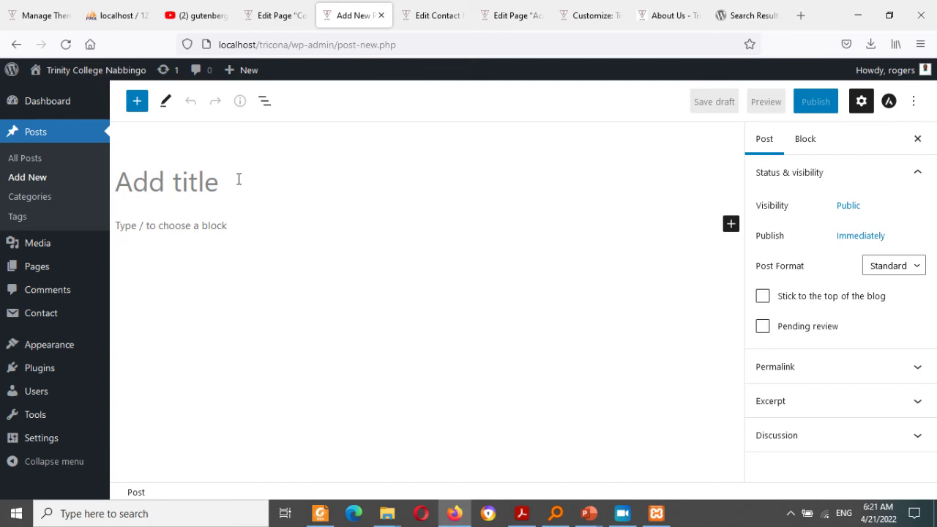
pyautogui.write('Sci')
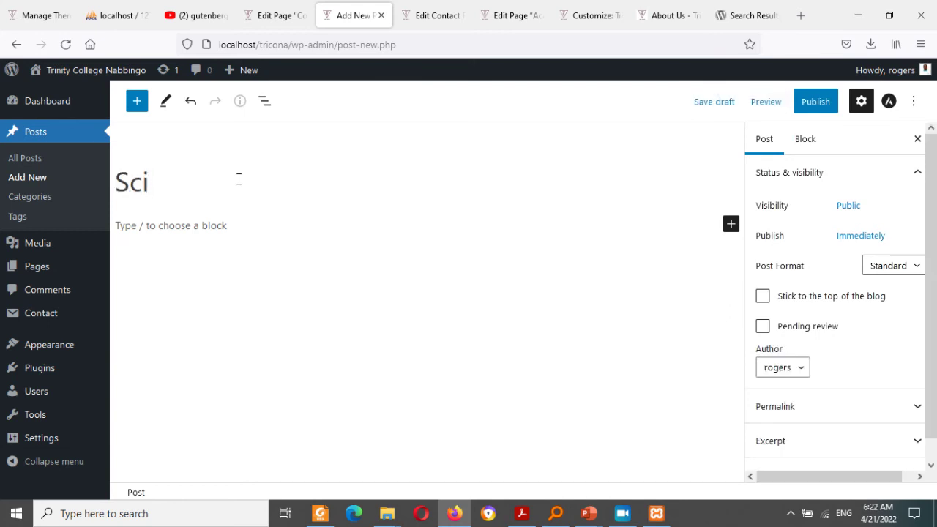
pyautogui.write('ence')
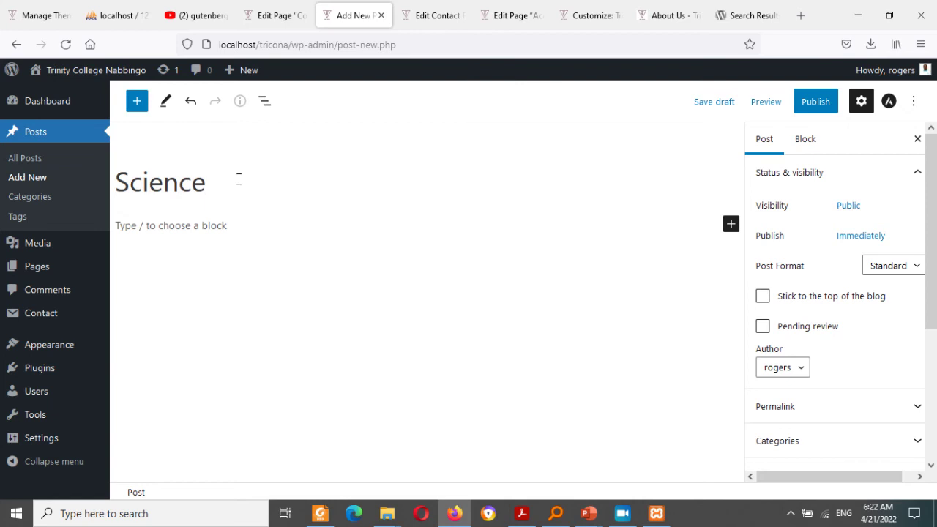
pyautogui.write(' Lab get')
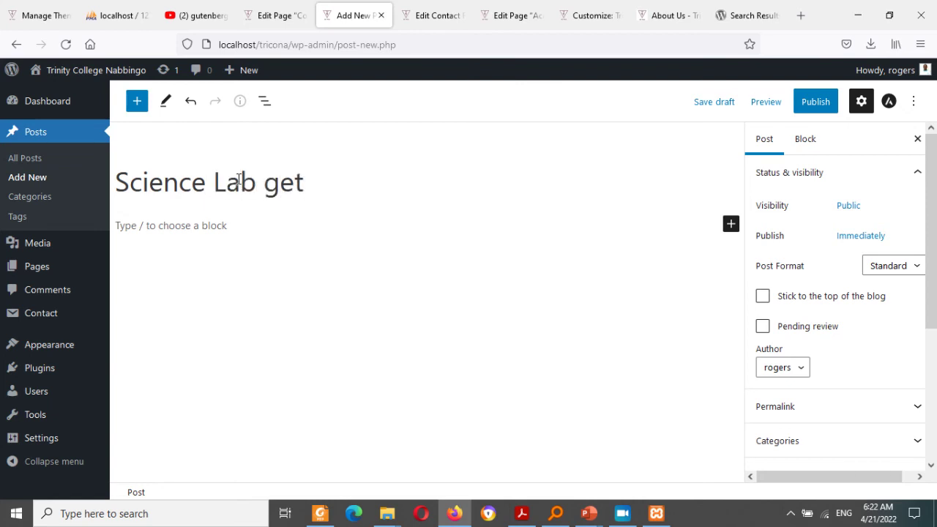
pyautogui.write('s boo')
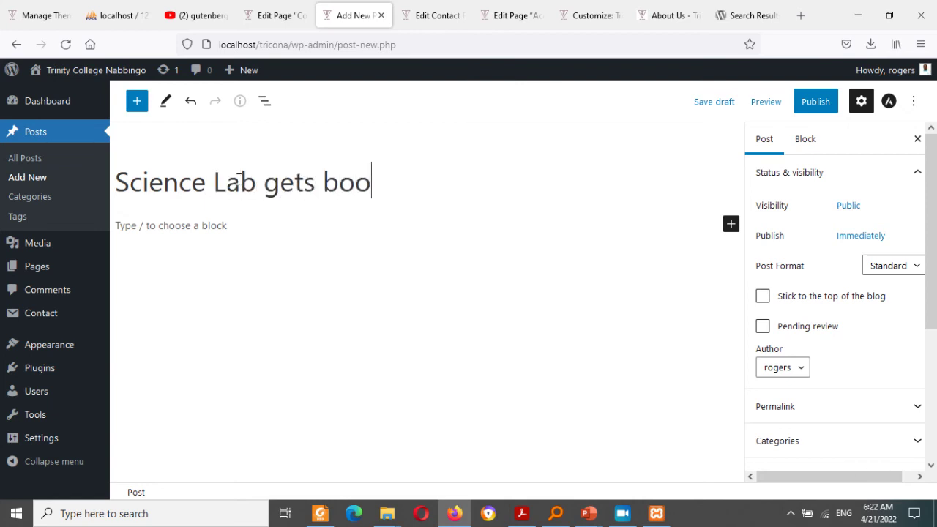
pyautogui.write('st')
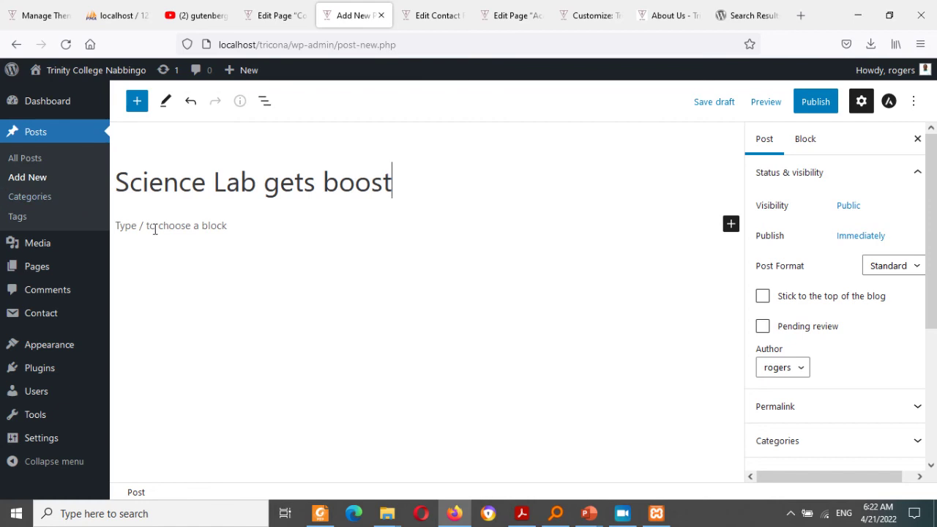
# Step: Write the paragraph about the lab's new equipment, fixing its misspelled last word via spelling suggestions
pyautogui.click(154, 227)
pyautogui.write('The')
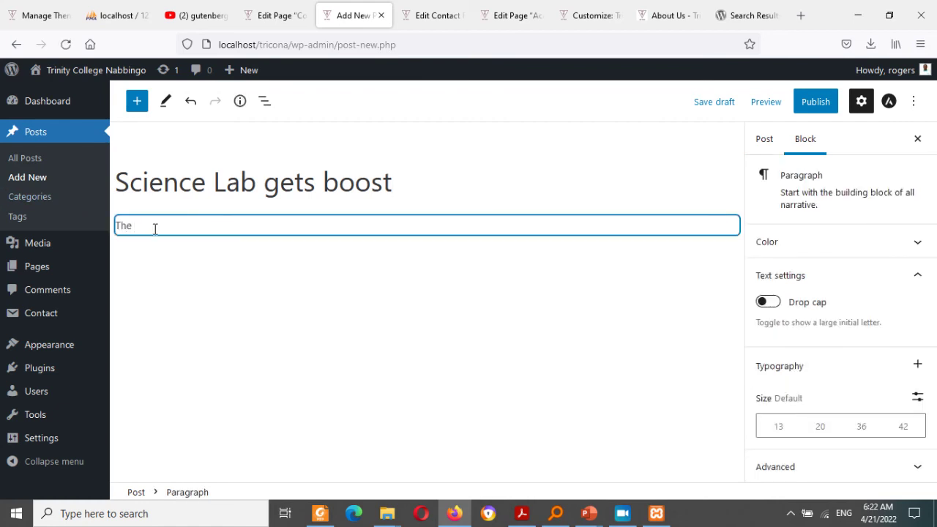
pyautogui.write(' lab at Trinity College has got a boost of')
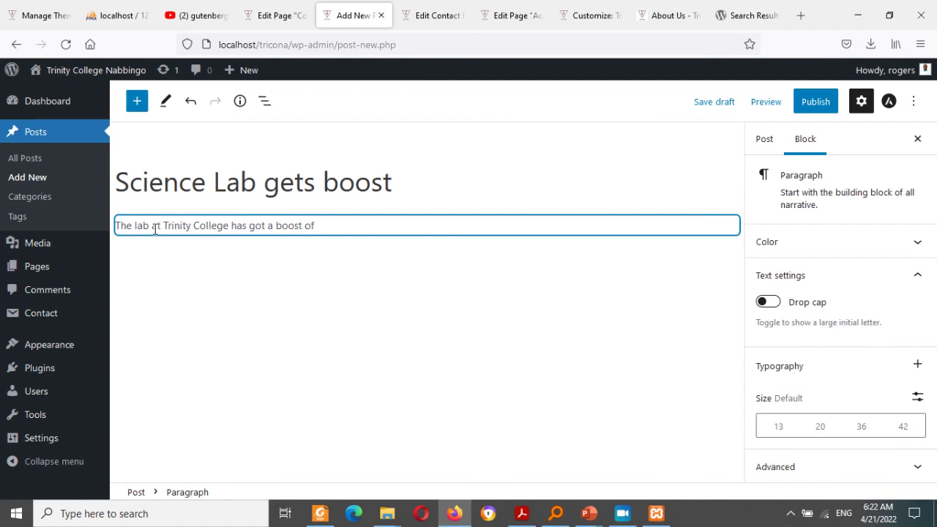
pyautogui.write('quipment from the monios')
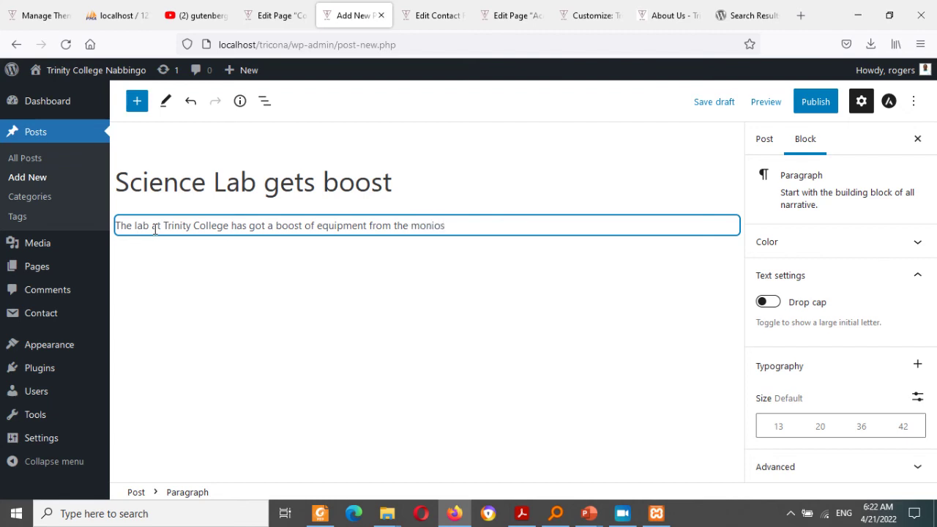
pyautogui.press('BackSpace')
pyautogui.click(763, 138)
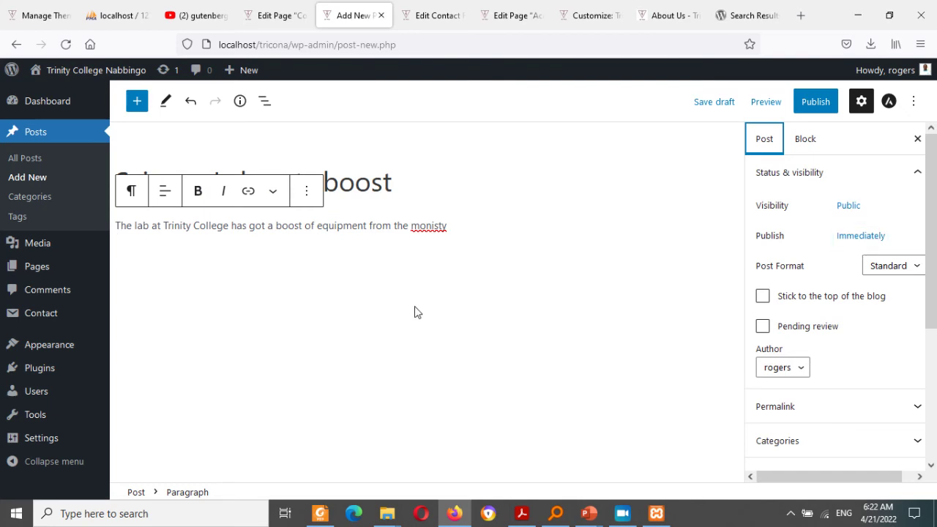
pyautogui.click(429, 225)
pyautogui.moveTo(429, 225); pyautogui.dragTo(447, 226)
pyautogui.rightClick(429, 226)
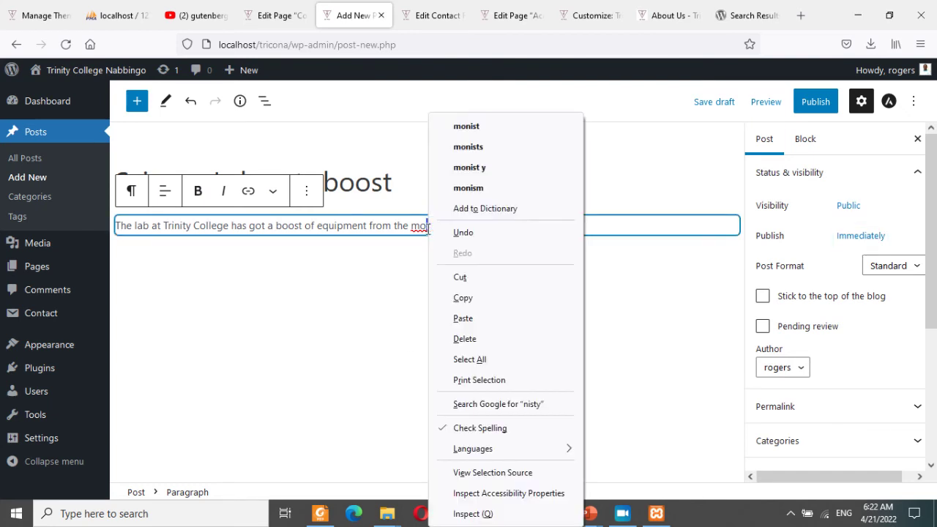
pyautogui.click(476, 167)
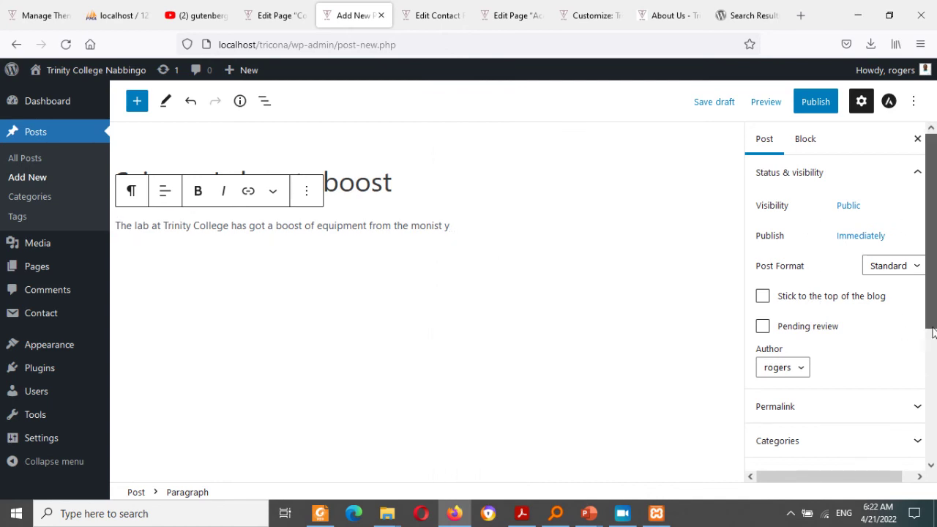
pyautogui.moveTo(931, 333); pyautogui.dragTo(859, 408)
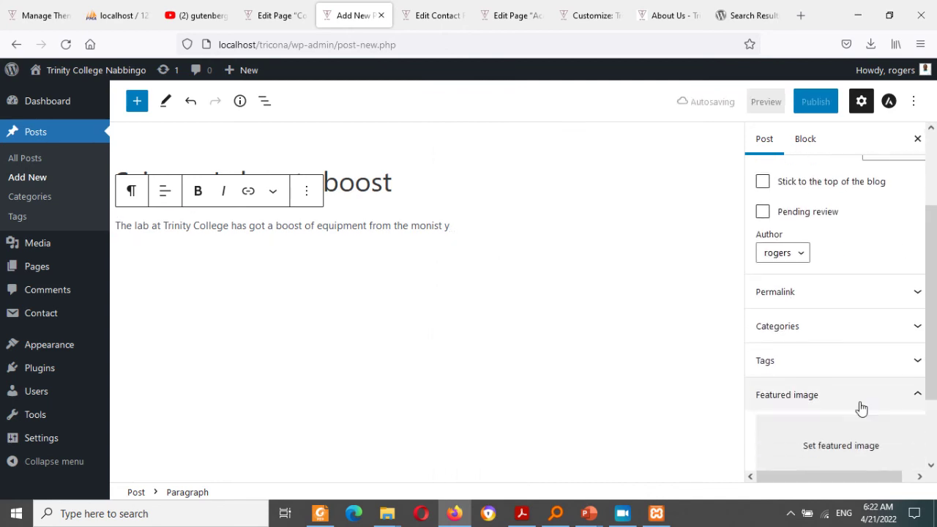
pyautogui.click(818, 439)
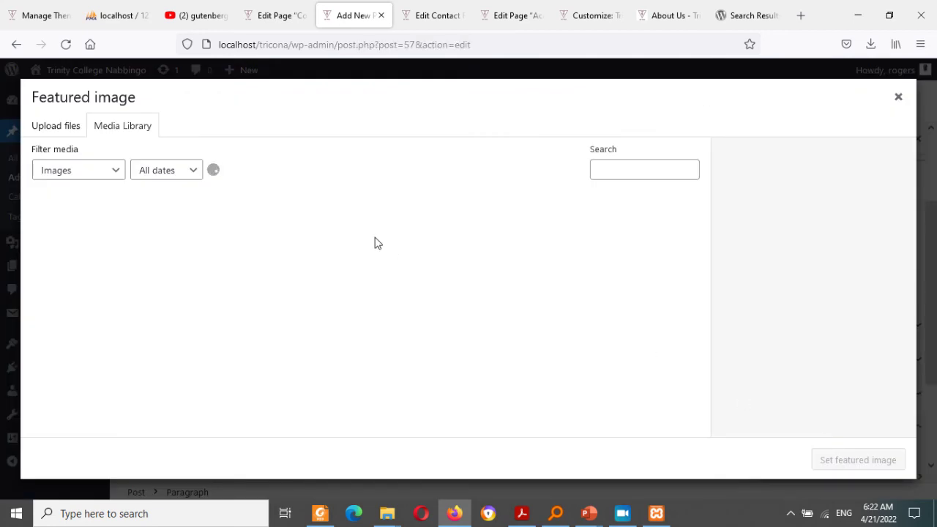
# Step: Make the students-in-the-lab photo the featured image, publish, and view the live post
pyautogui.click(267, 240)
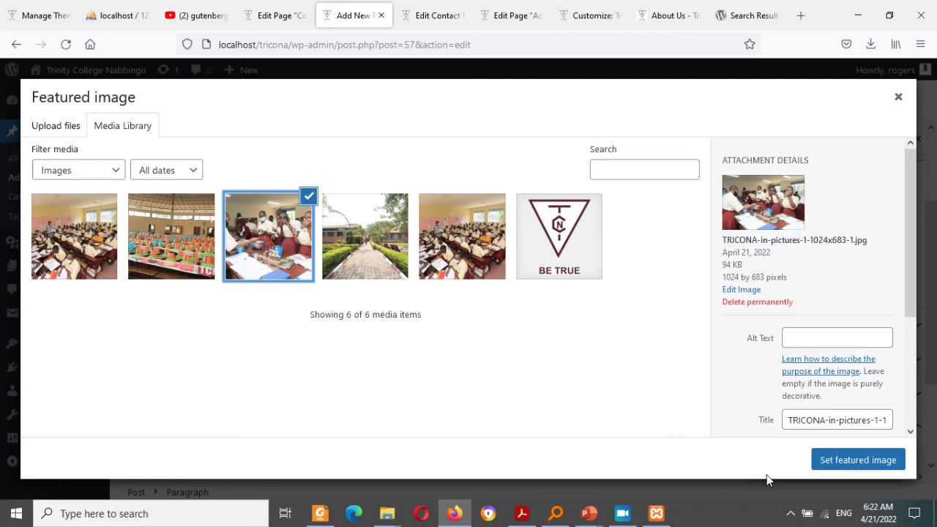
pyautogui.click(847, 469)
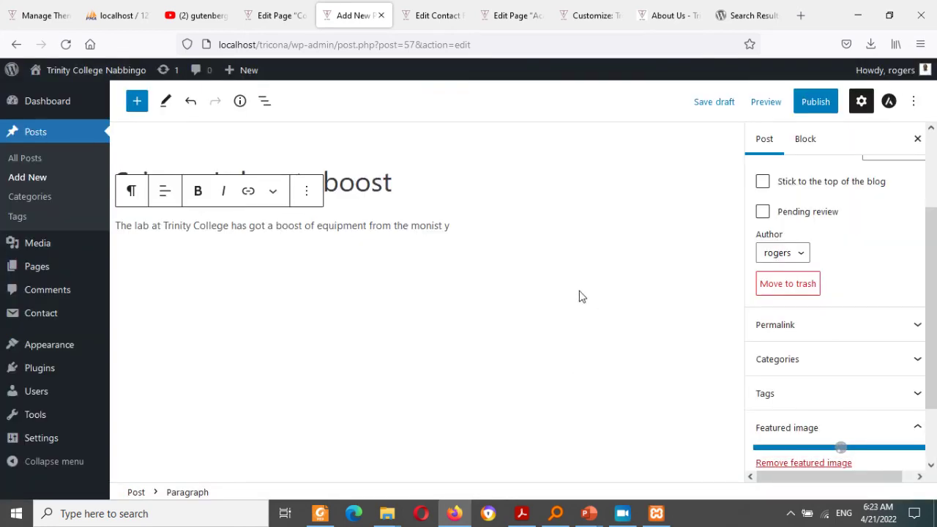
pyautogui.click(810, 107)
pyautogui.click(808, 108)
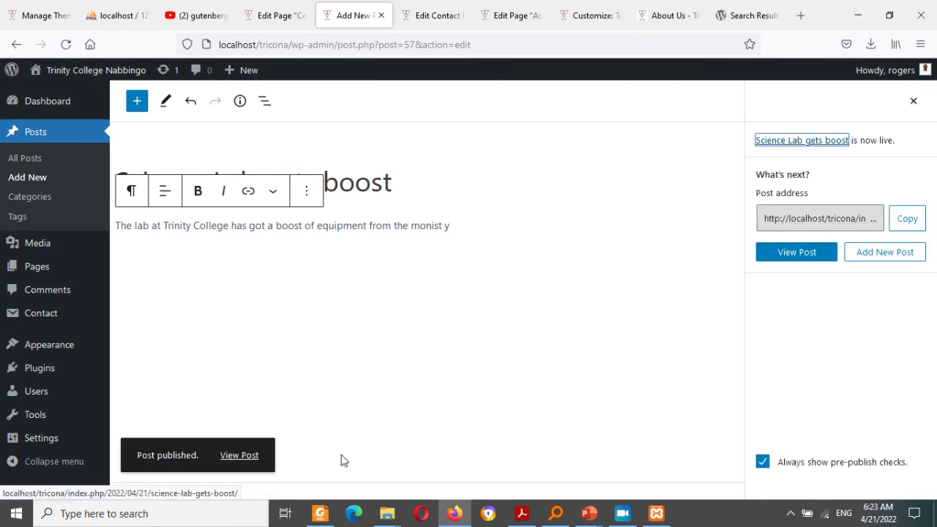
pyautogui.click(237, 455)
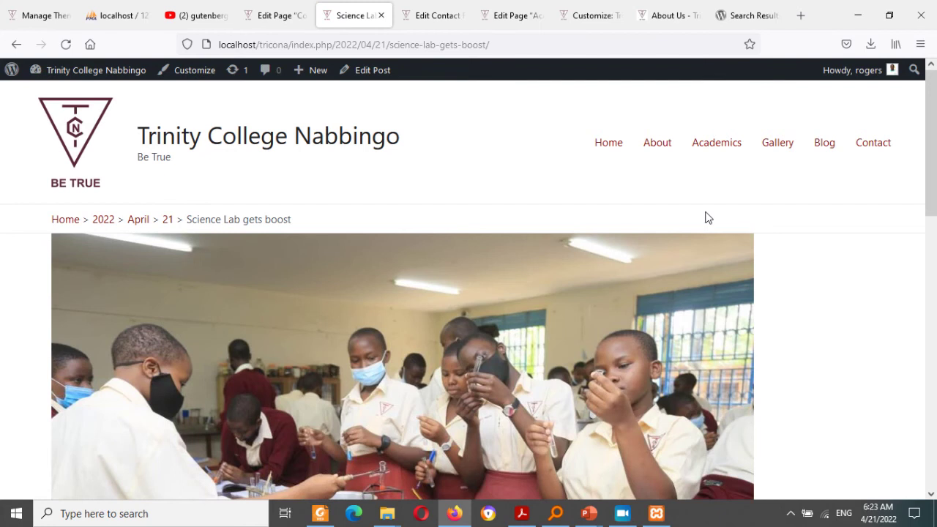
# Step: Check the lab post on the live Blog page, then return to the admin Dashboard
pyautogui.click(827, 145)
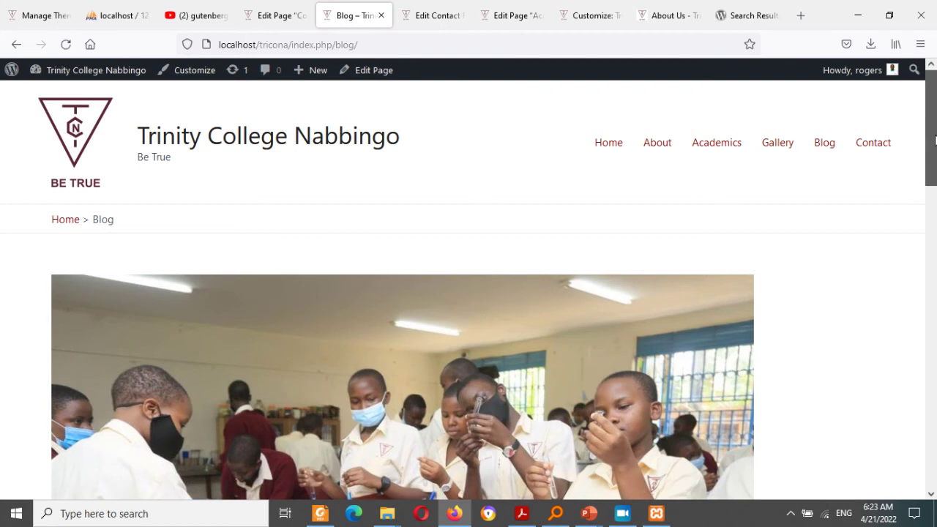
pyautogui.moveTo(934, 166); pyautogui.dragTo(924, 120)
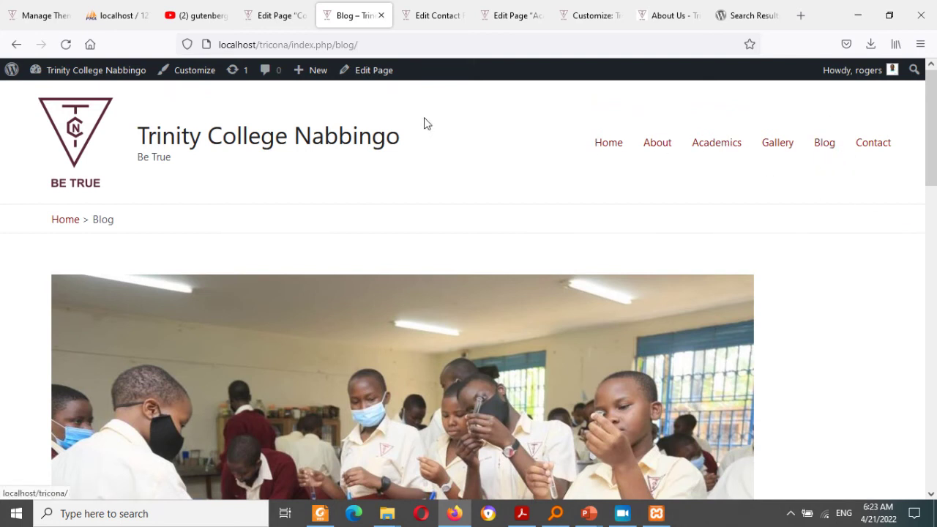
pyautogui.moveTo(427, 122); pyautogui.dragTo(369, 269)
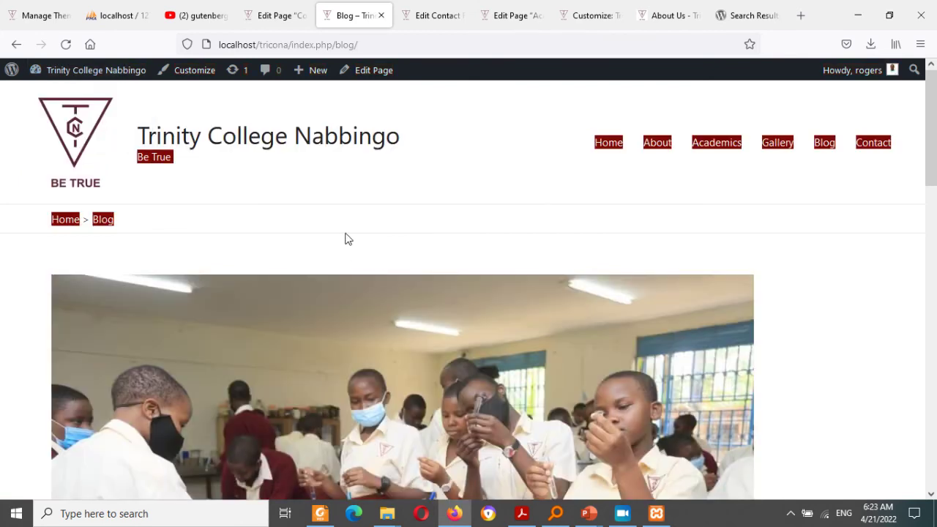
pyautogui.click(317, 220)
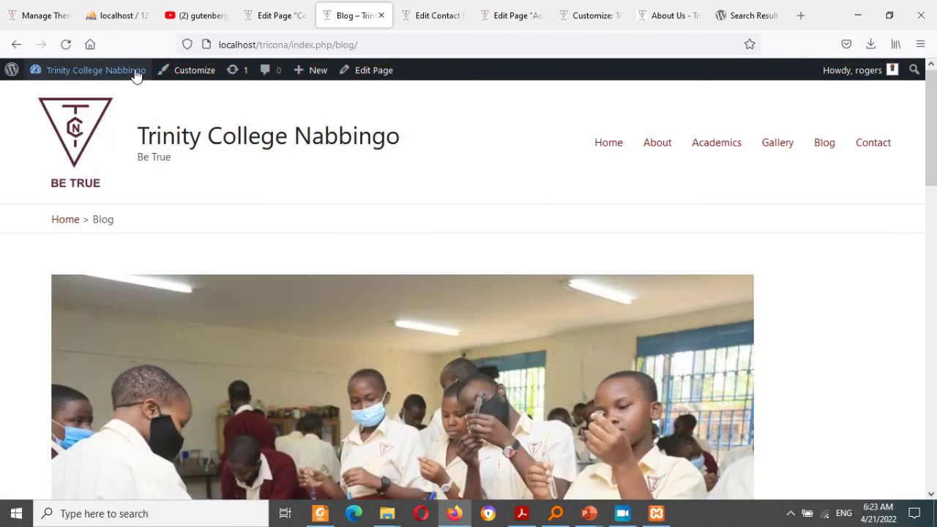
pyautogui.moveTo(133, 71)
pyautogui.click(64, 93)
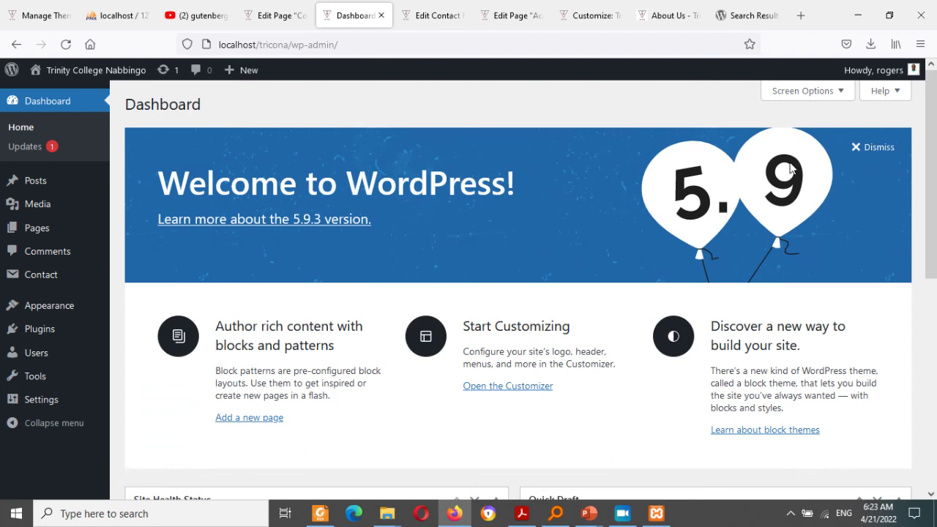
# Step: Go to Add Plugins and show the Upload Plugin panel
pyautogui.moveTo(932, 165); pyautogui.dragTo(906, 161)
pyautogui.moveTo(103, 345)
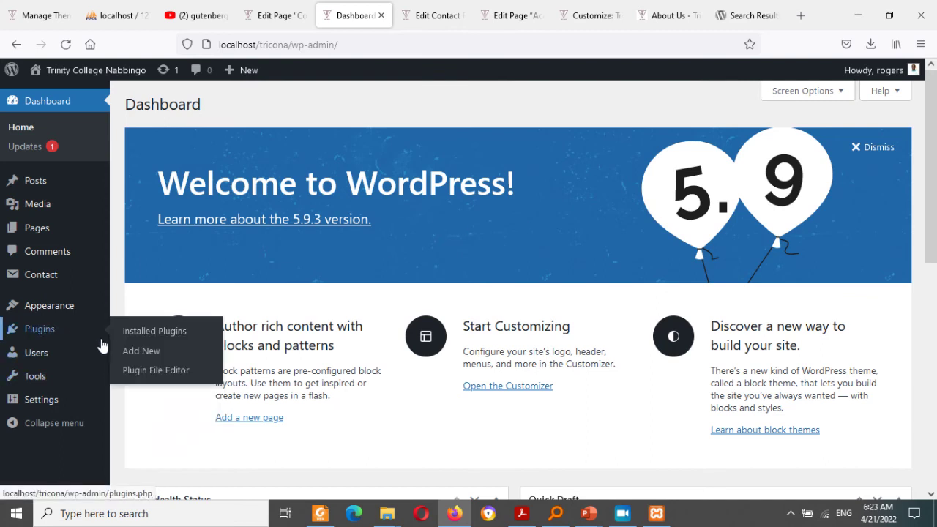
pyautogui.click(152, 355)
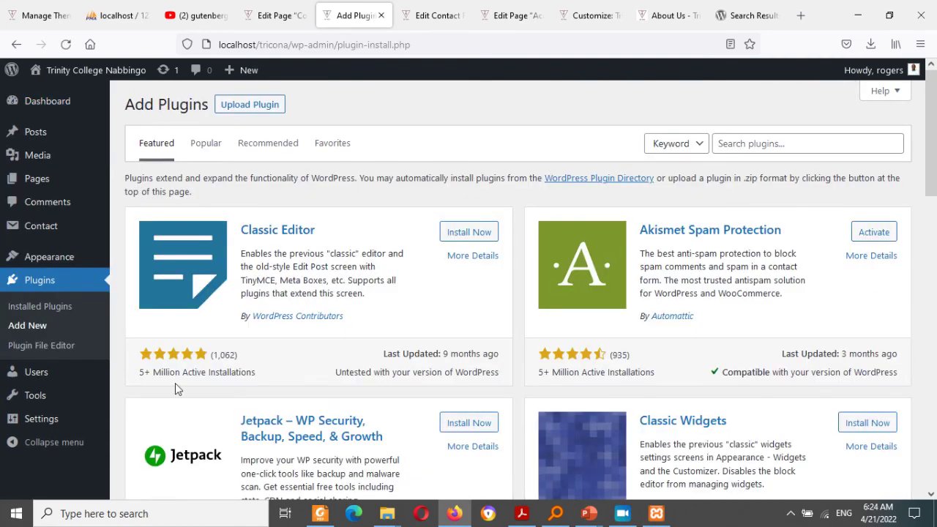
pyautogui.click(266, 110)
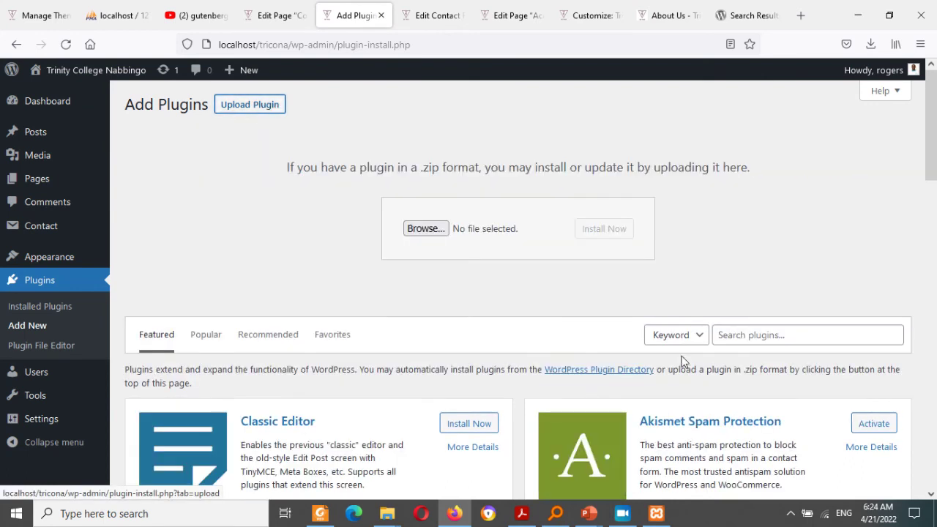
# Step: Search the plugin directory for 'simply static' and install Simply Static
pyautogui.click(724, 335)
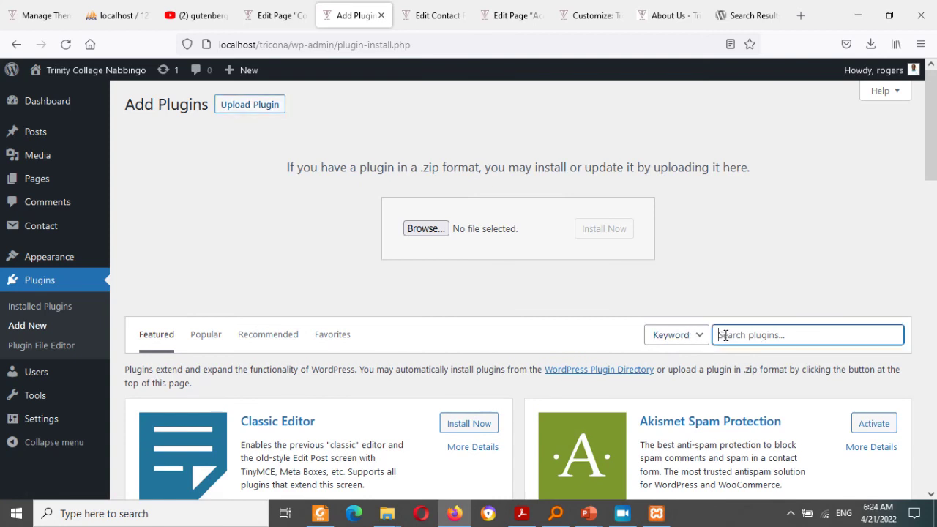
pyautogui.write('simply static')
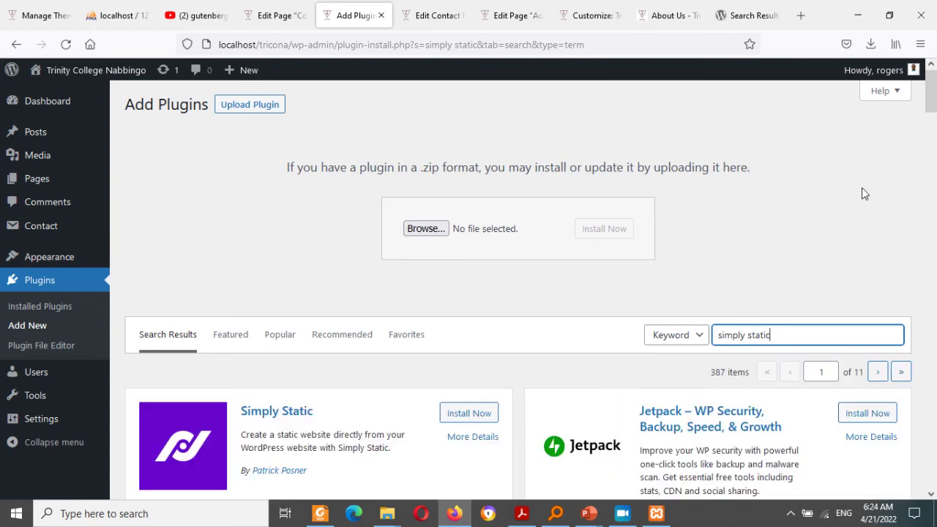
pyautogui.moveTo(931, 96); pyautogui.dragTo(932, 118)
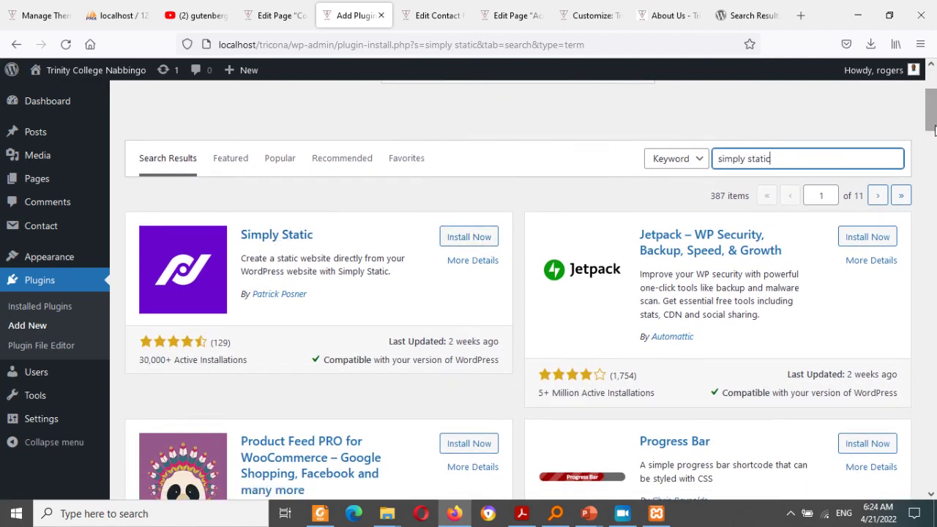
pyautogui.moveTo(934, 125)
pyautogui.mouseDown()
pyautogui.moveTo(934, 102)
pyautogui.moveTo(934, 123)
pyautogui.mouseUp()
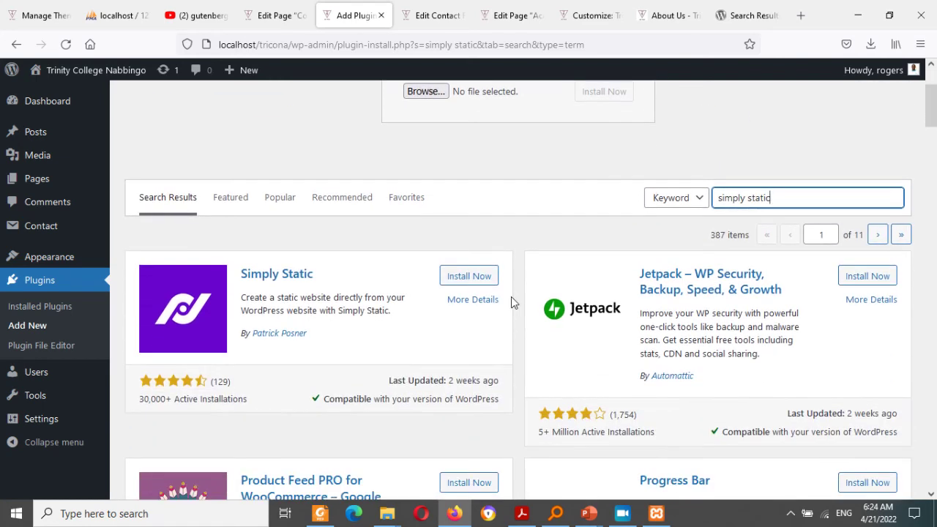
pyautogui.click(475, 276)
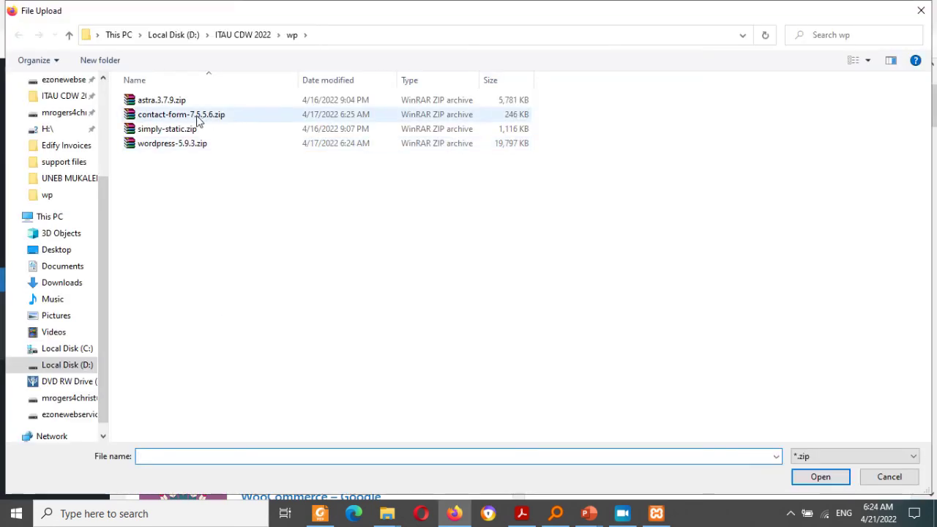
# Step: Dismiss the simply-static.zip file picker and activate the installed Simply Static plugin
pyautogui.click(183, 132)
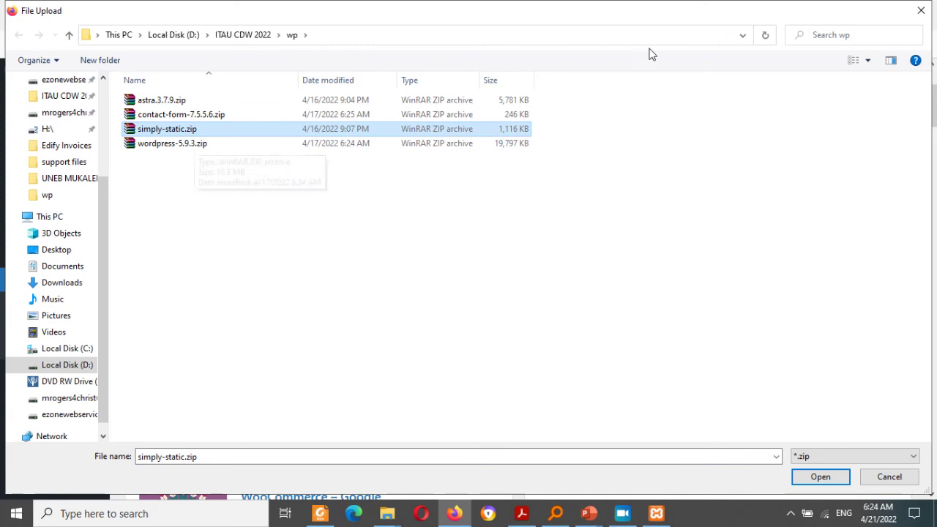
pyautogui.click(919, 11)
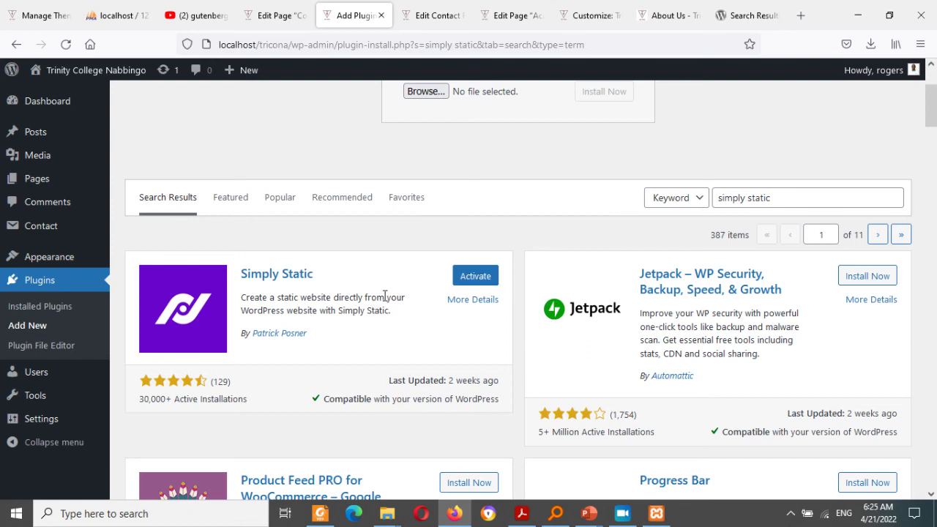
pyautogui.click(476, 278)
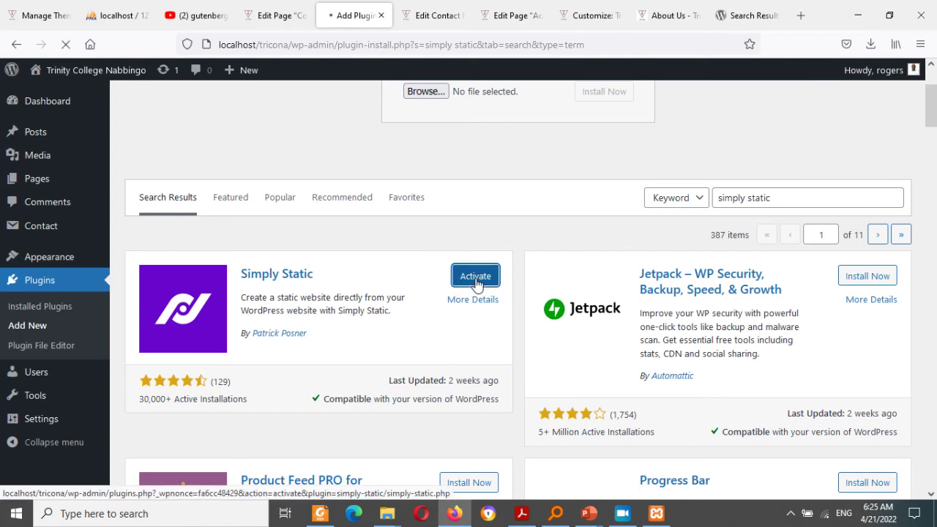
# Step: Open the wp folder in the ITAU CDW 2022 window, then minimize it
pyautogui.moveTo(386, 513)
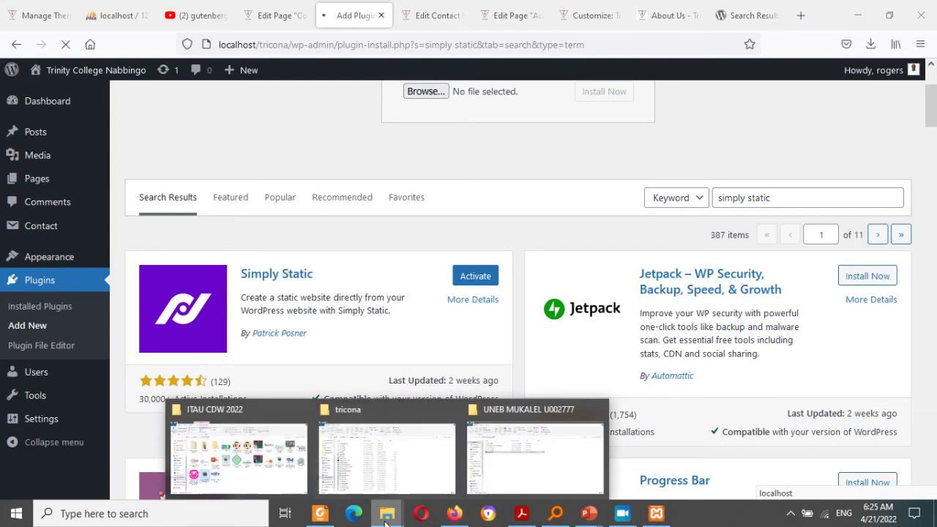
pyautogui.click(500, 472)
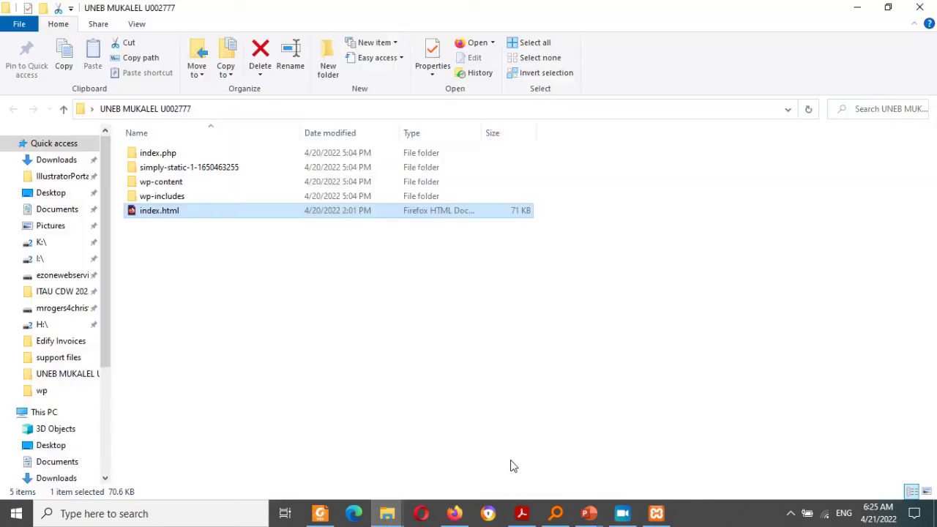
pyautogui.click(388, 516)
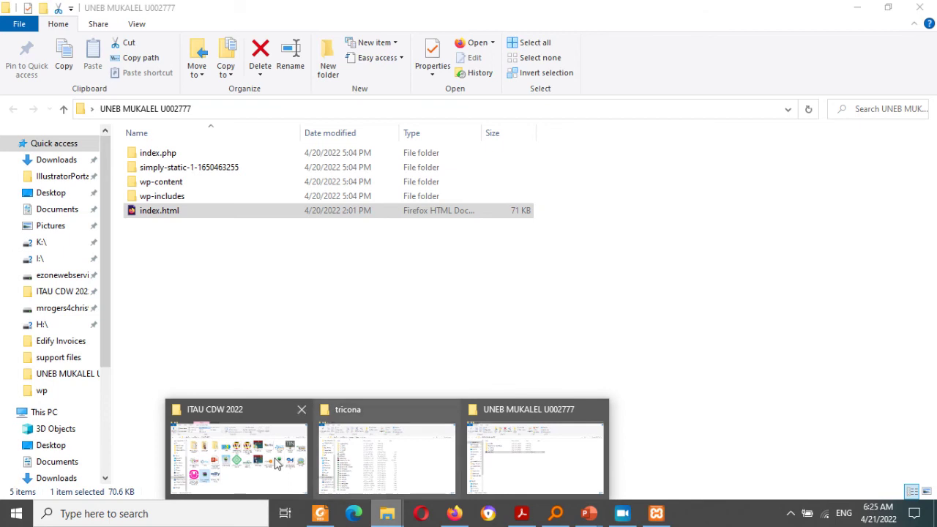
pyautogui.click(243, 456)
pyautogui.doubleClick(306, 167)
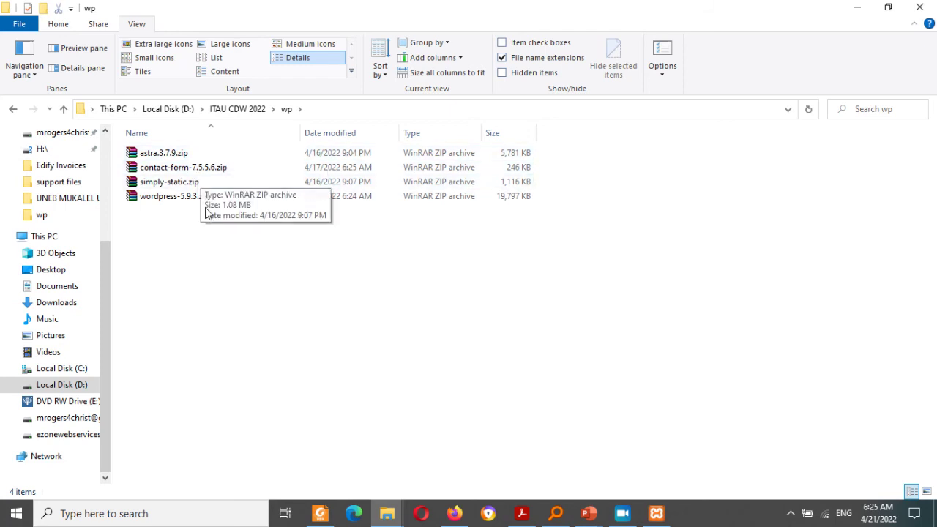
pyautogui.click(857, 7)
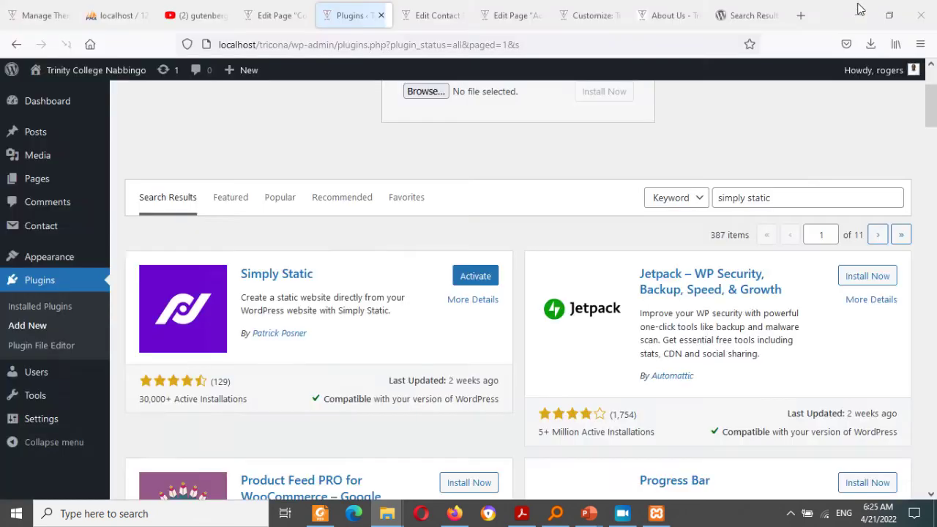
# Step: Choose 'Save for offline use' in Simply Static Settings and save the change
pyautogui.click(475, 274)
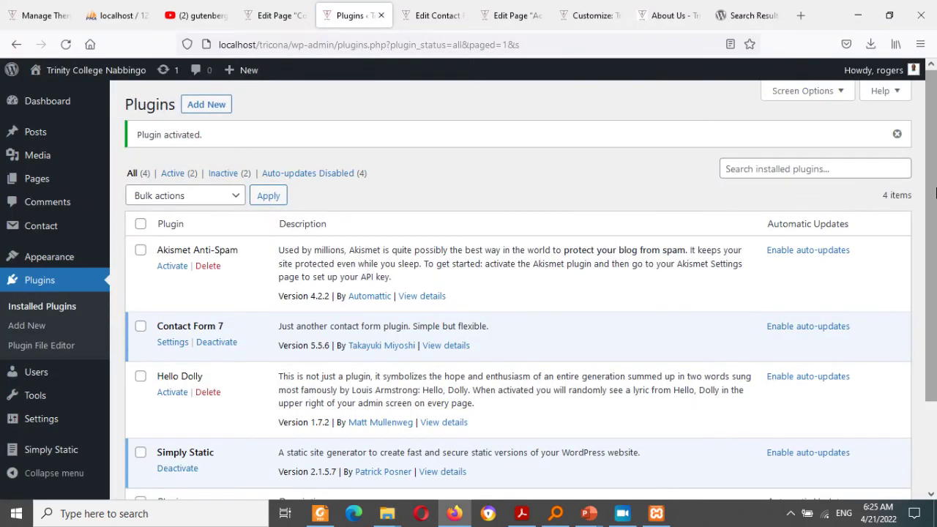
pyautogui.moveTo(935, 235); pyautogui.dragTo(935, 322)
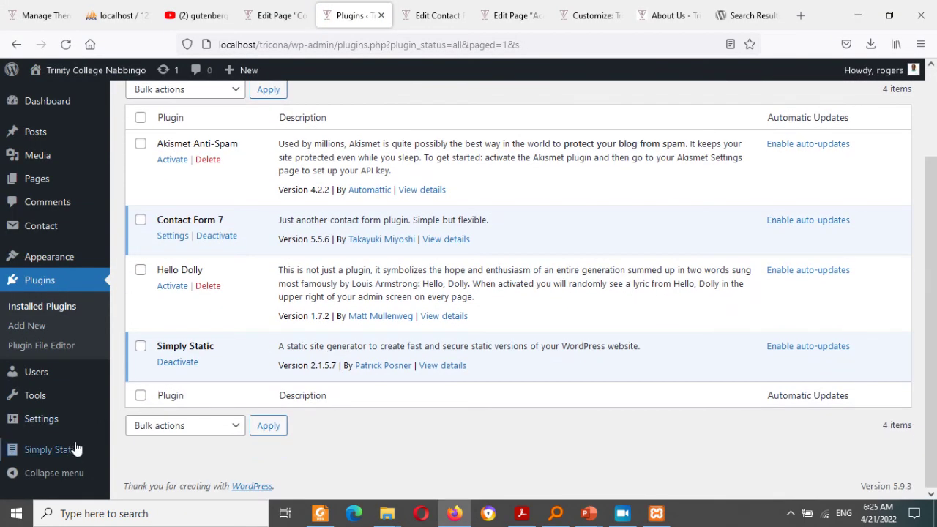
pyautogui.moveTo(73, 454)
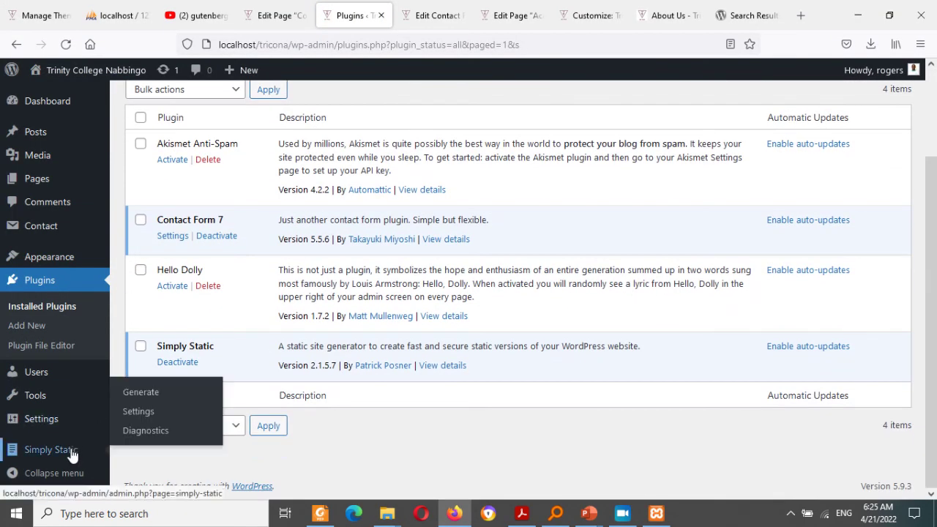
pyautogui.click(137, 416)
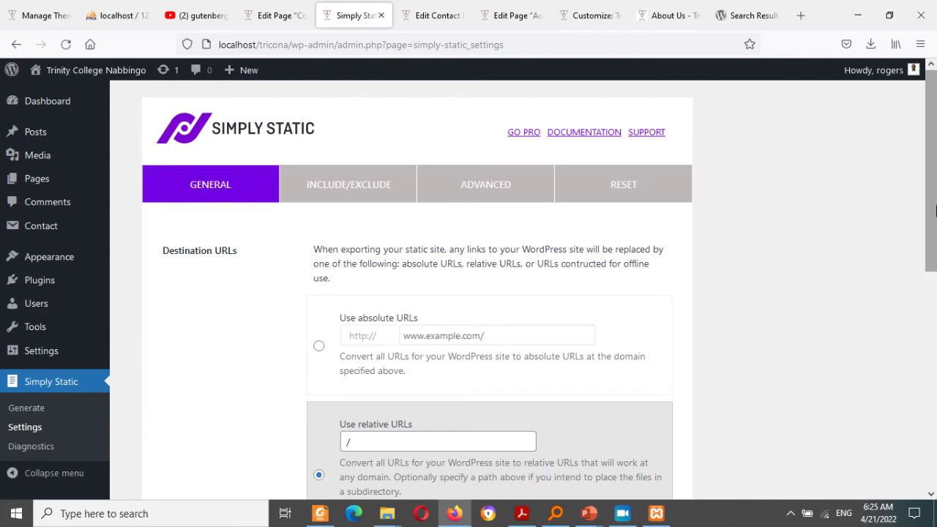
pyautogui.moveTo(926, 199); pyautogui.dragTo(935, 352)
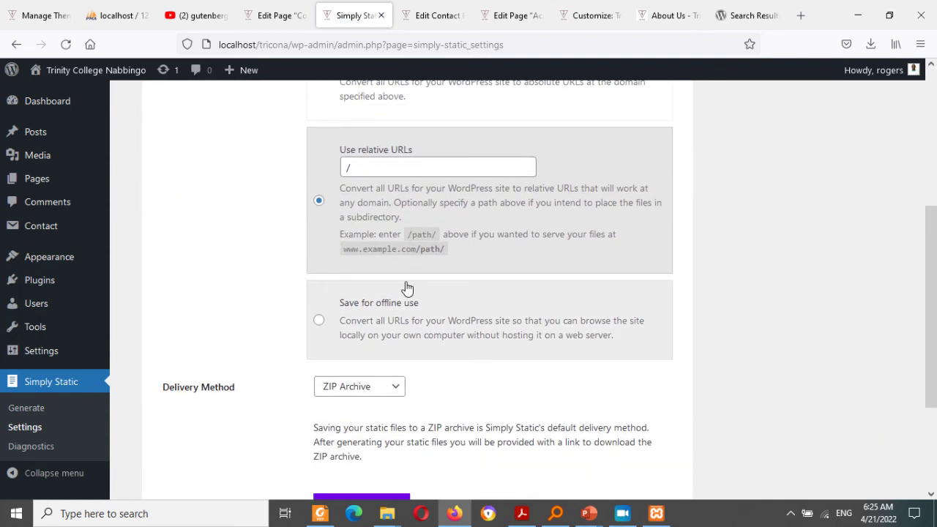
pyautogui.click(319, 320)
pyautogui.scroll(-4, 935, 324)
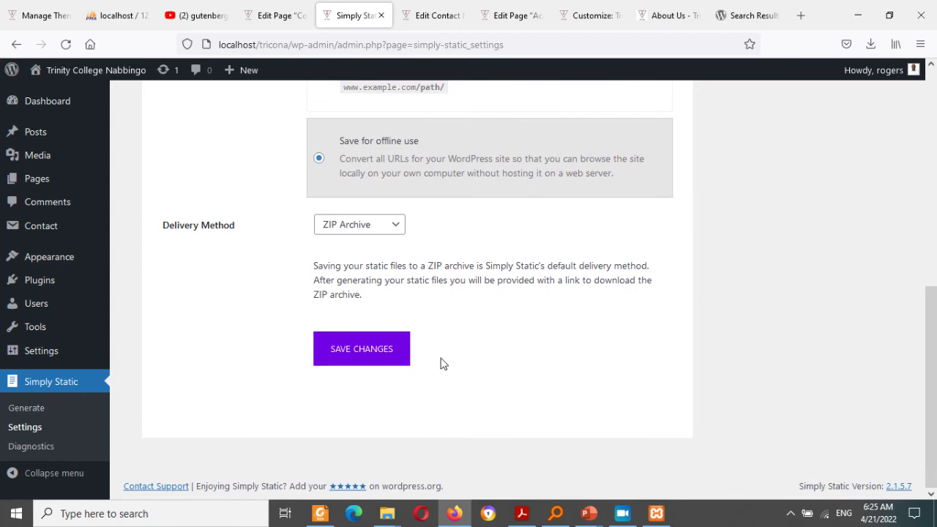
pyautogui.click(390, 362)
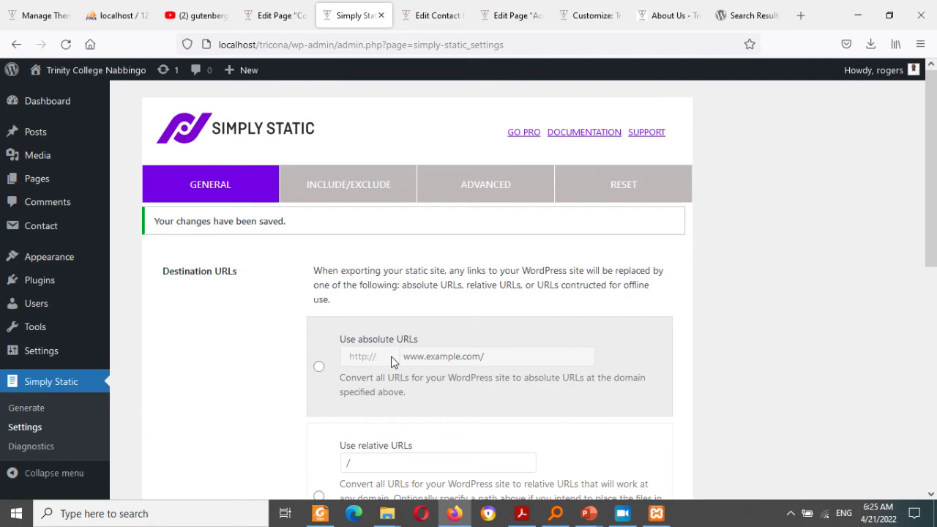
pyautogui.click(34, 410)
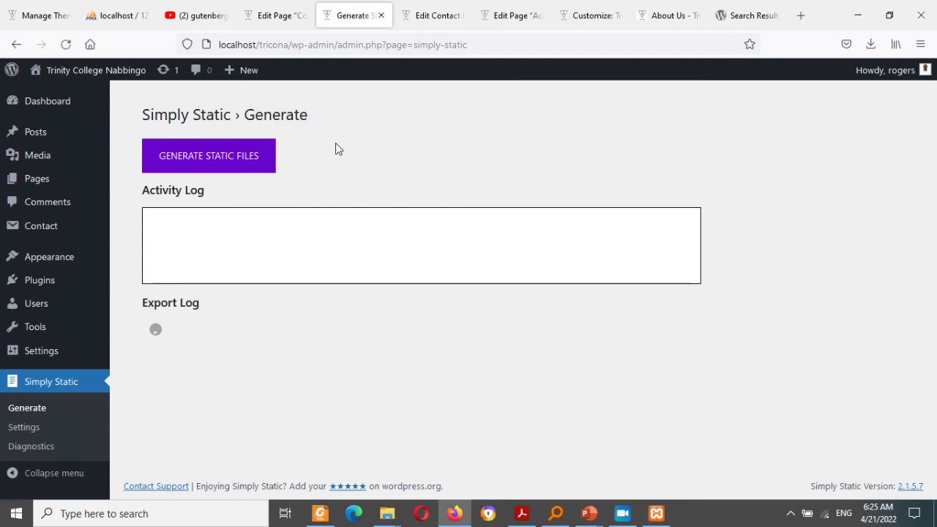
# Step: Launch Generate Static Files, then bring up the sample UNEB web-design question slide show
pyautogui.click(233, 159)
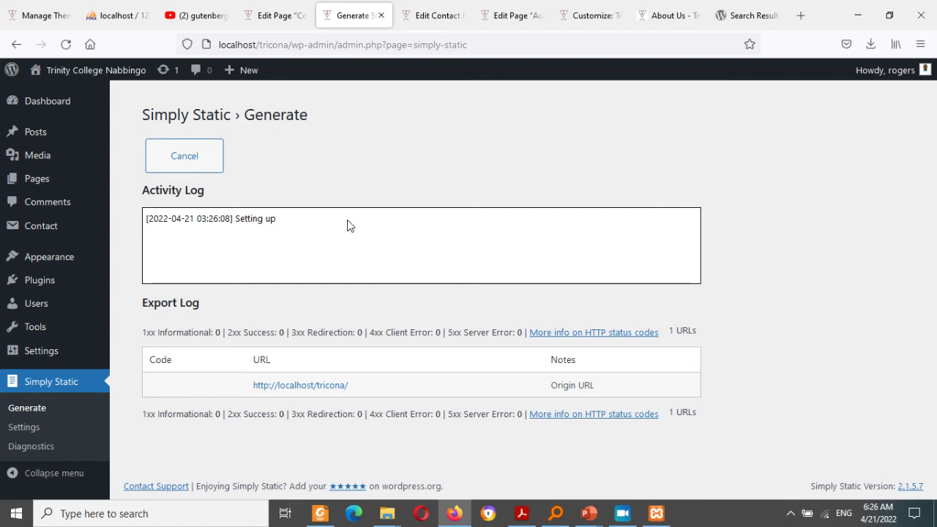
pyautogui.moveTo(593, 516)
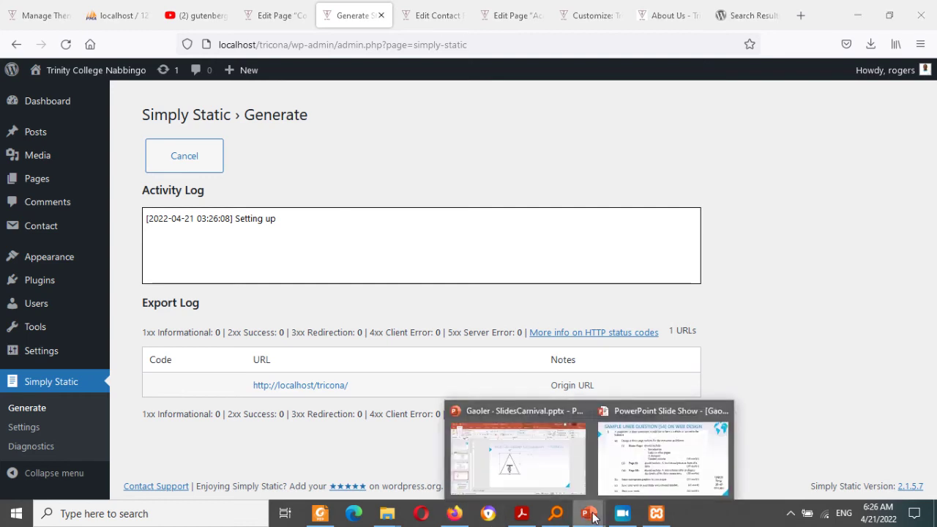
pyautogui.click(656, 452)
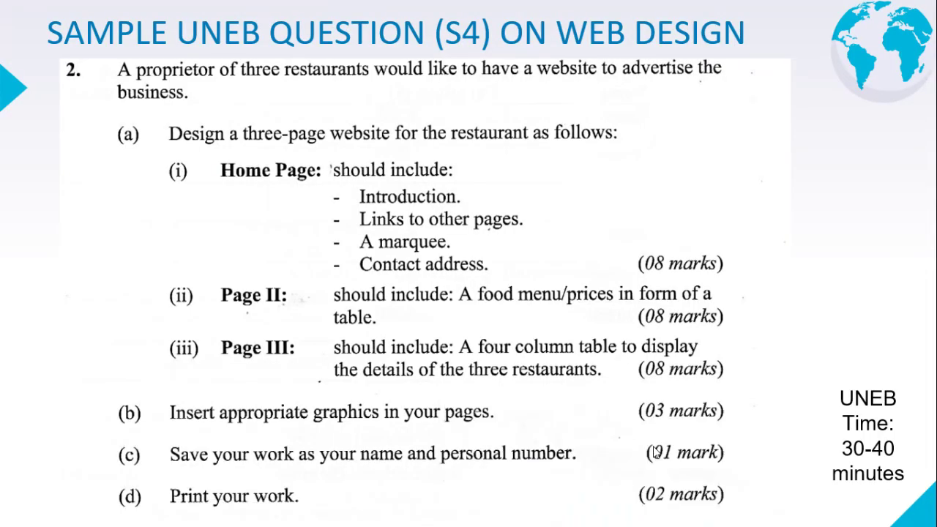
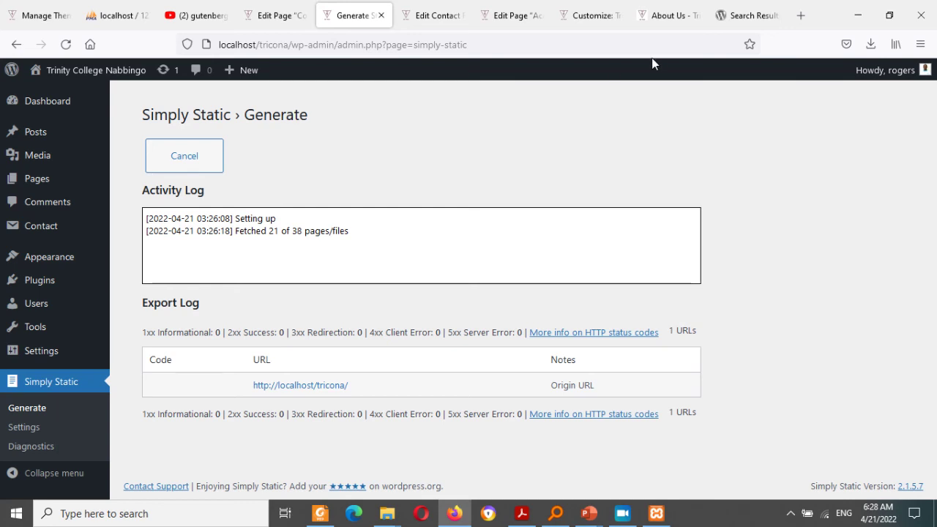
# Step: Return to the wordpress.org 'MOBILE MONEY' plugin results while the Simply Static export keeps running
pyautogui.click(748, 24)
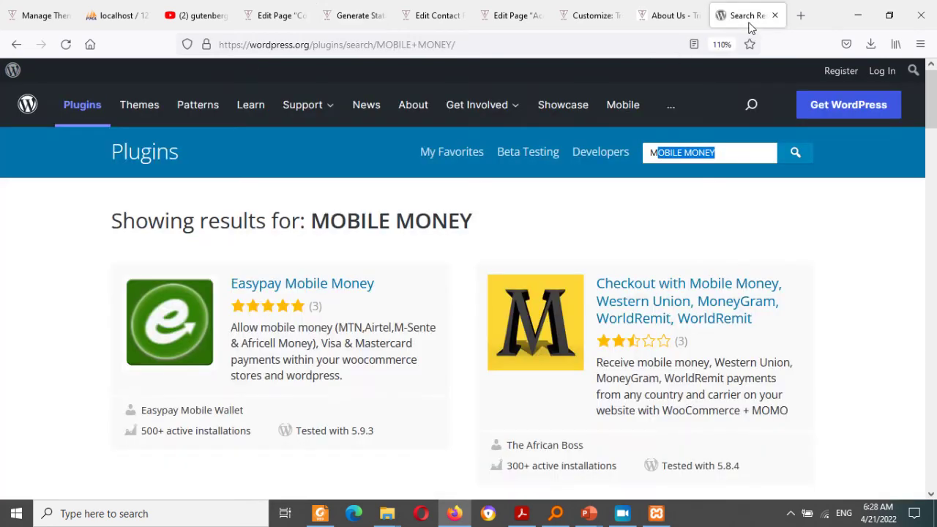
# Step: Load ezonewebservices.com in a fresh Firefox tab
pyautogui.click(795, 25)
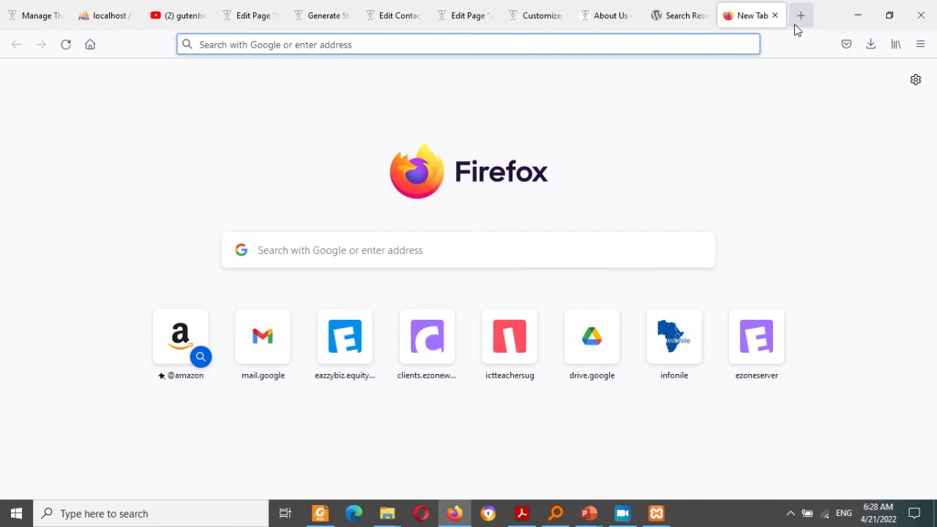
pyautogui.write('ezo')
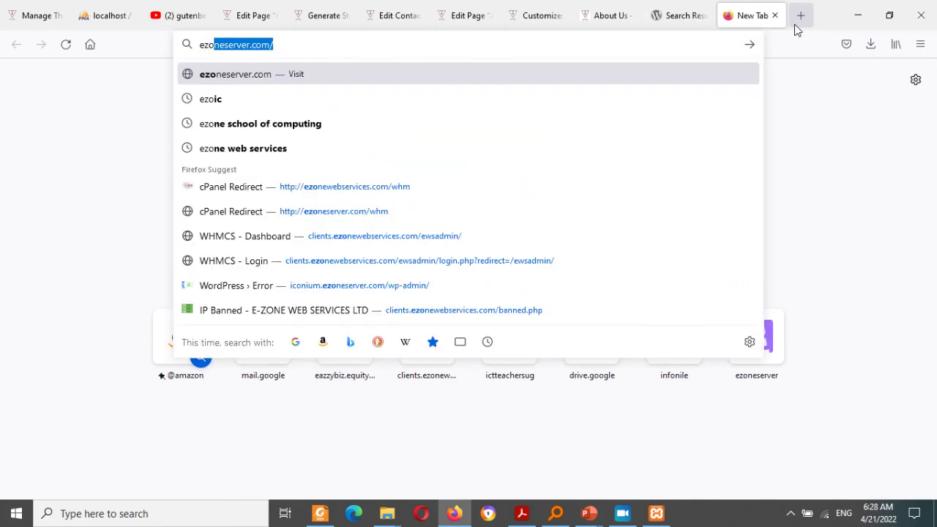
pyautogui.press('Right')
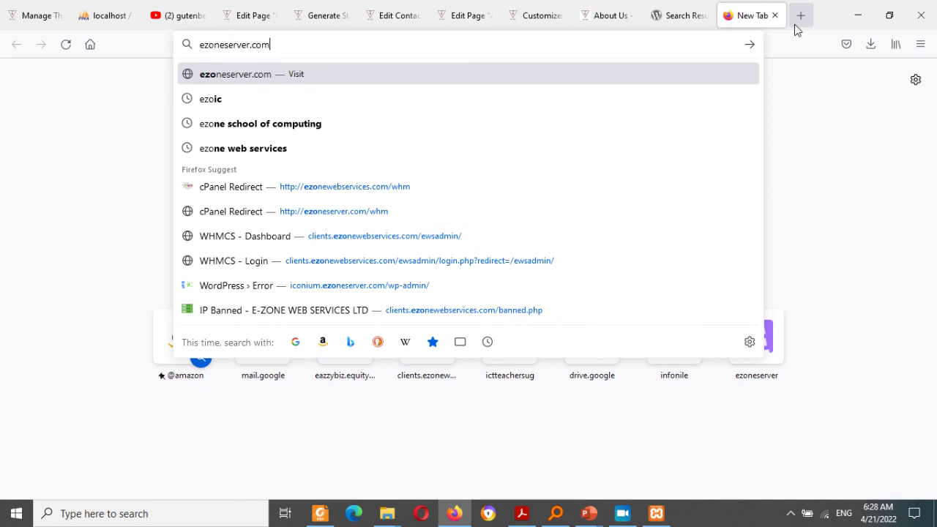
pyautogui.press('BackSpace')
pyautogui.press('BackSpace')
pyautogui.press('BackSpace')
pyautogui.press('BackSpace')
pyautogui.press('BackSpace')
pyautogui.press('BackSpace')
pyautogui.press('BackSpace')
pyautogui.press('BackSpace')
pyautogui.press('BackSpace')
pyautogui.press('BackSpace')
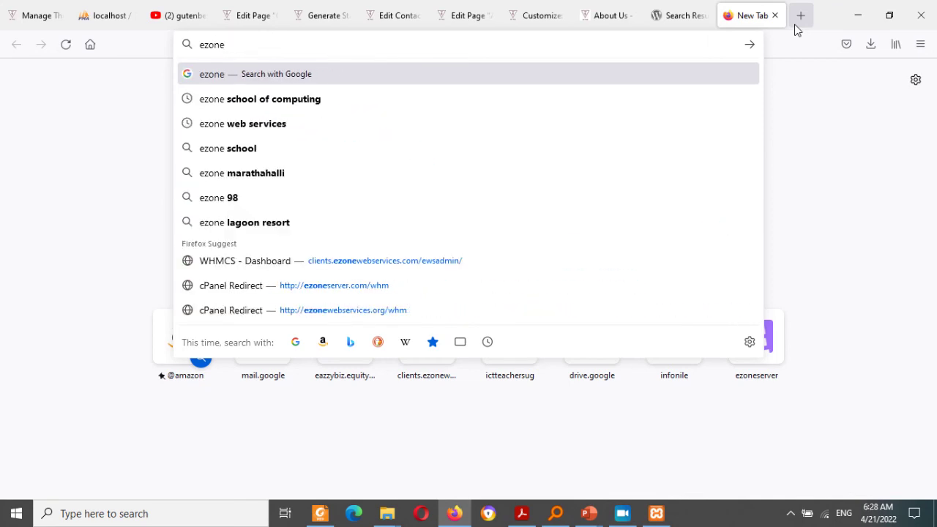
pyautogui.write('webservices.com')
pyautogui.press('Return')
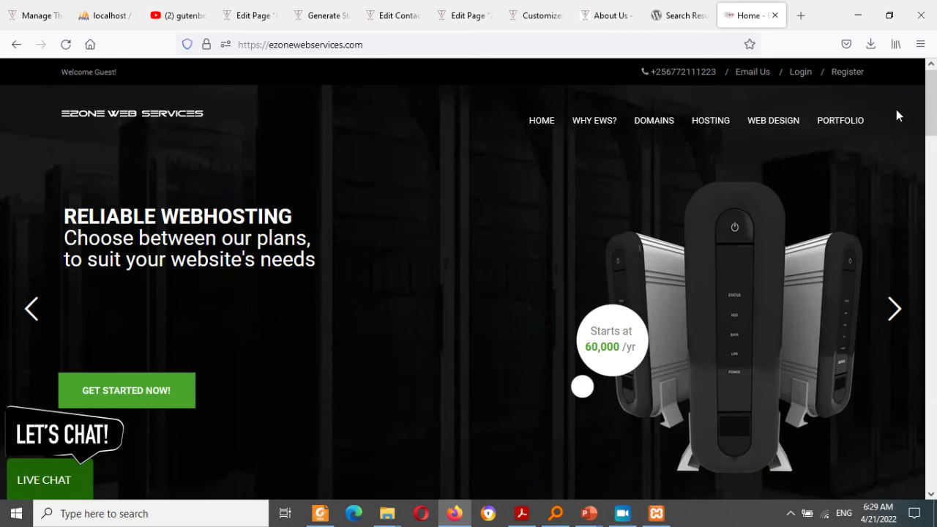
# Step: Review the hosting plan prices, then go to ezonewebservices.com/cpanel
pyautogui.moveTo(934, 99); pyautogui.dragTo(933, 262)
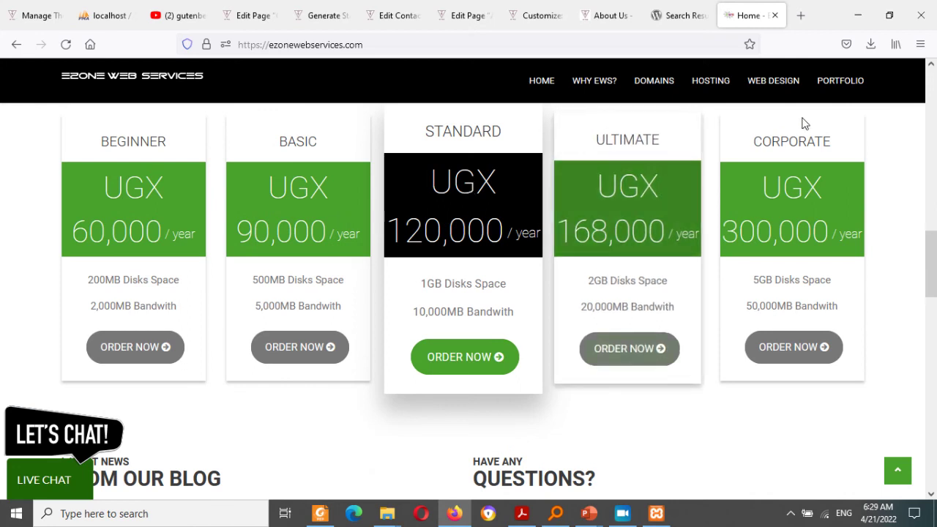
pyautogui.moveTo(933, 258); pyautogui.dragTo(933, 61)
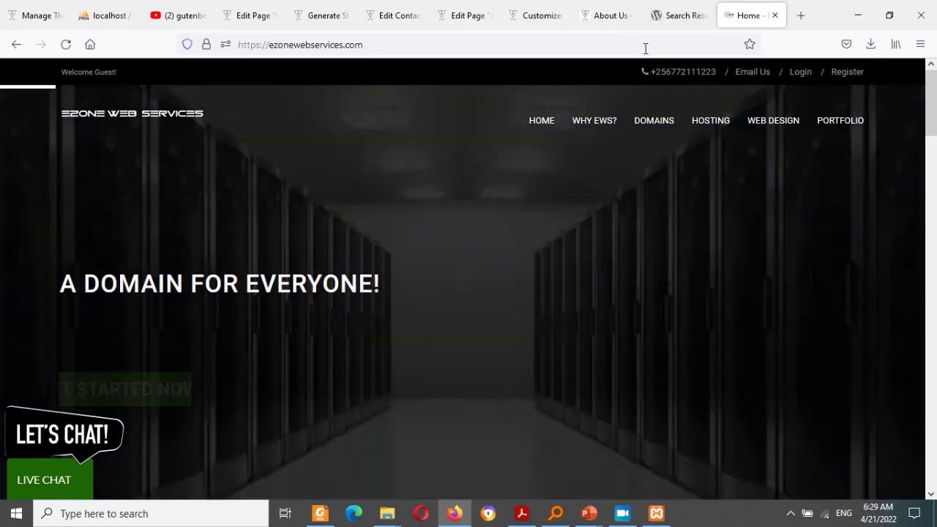
pyautogui.click(645, 48)
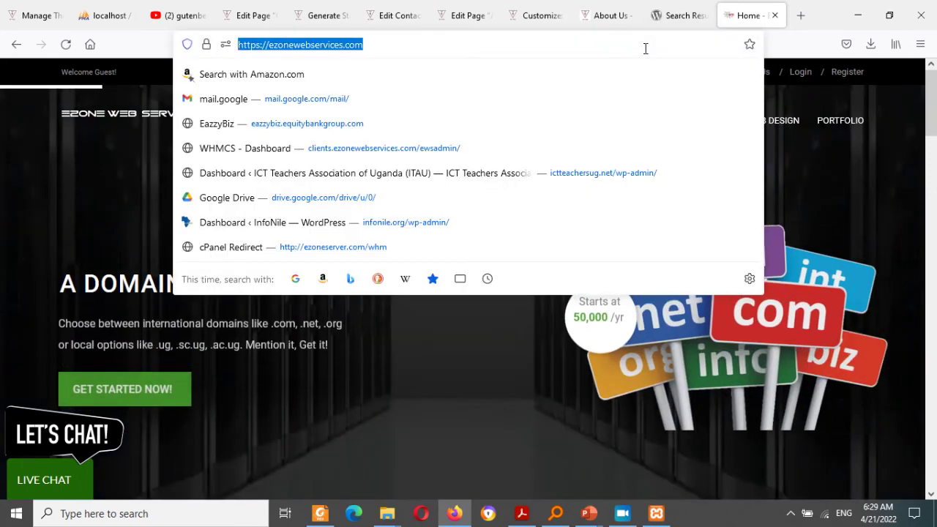
pyautogui.write('e')
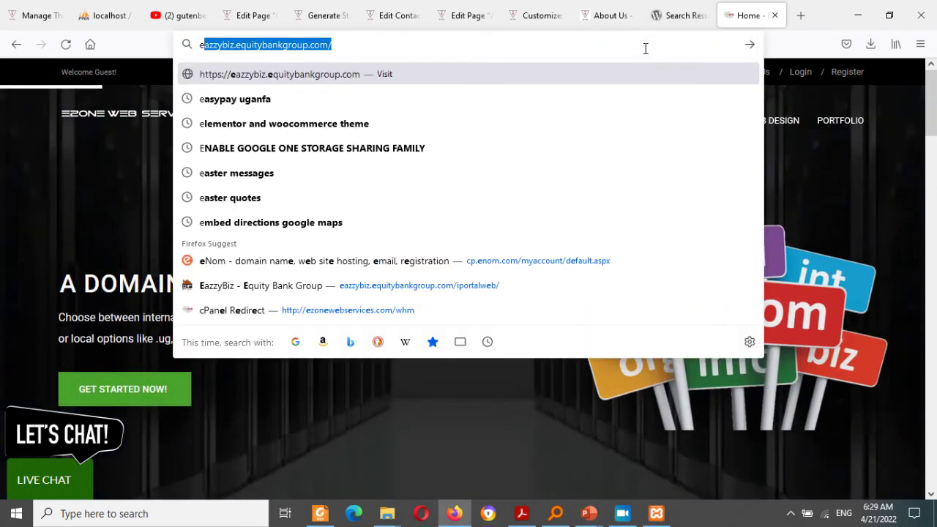
pyautogui.press('Escape')
pyautogui.press('Escape')
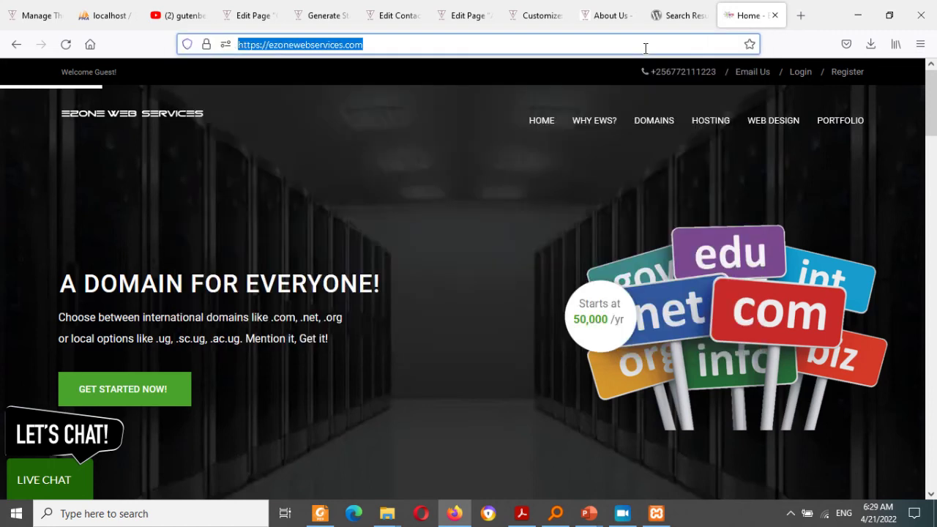
pyautogui.press('End')
pyautogui.write('/cp')
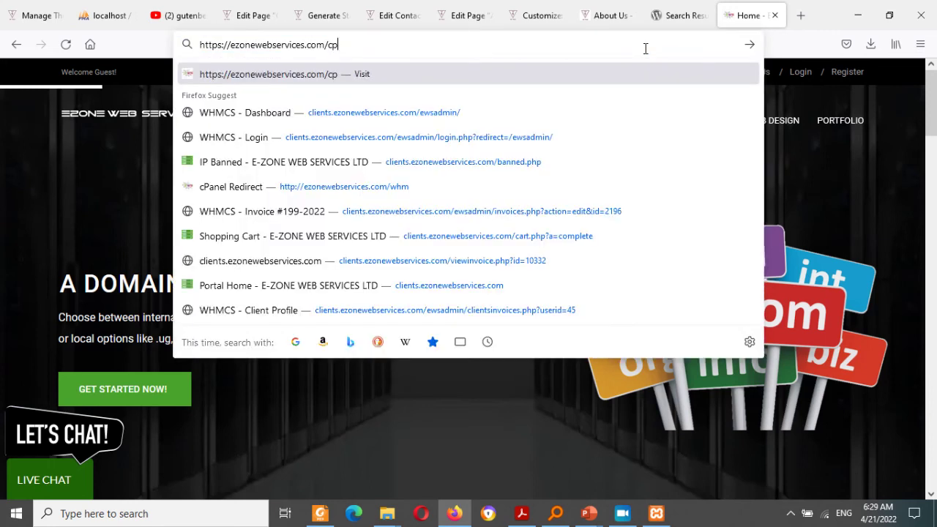
pyautogui.write('an')
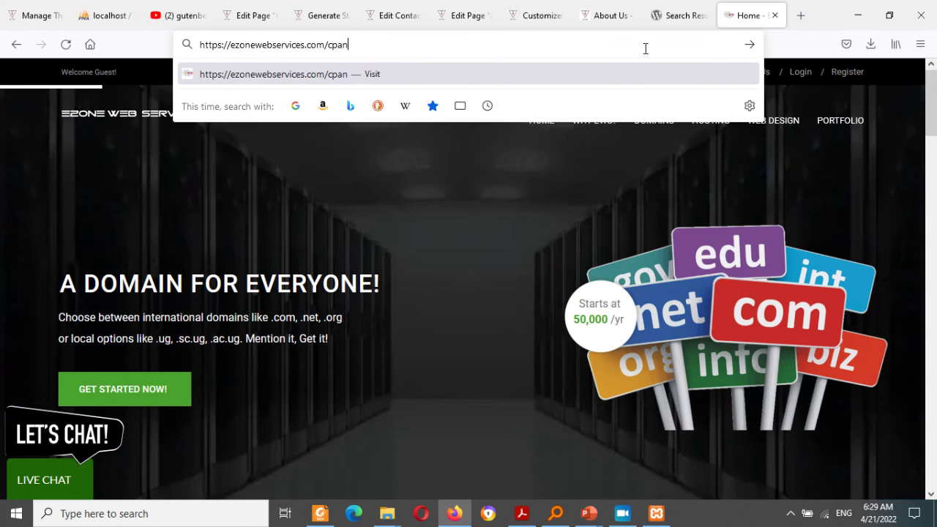
pyautogui.write('el')
pyautogui.press('Return')
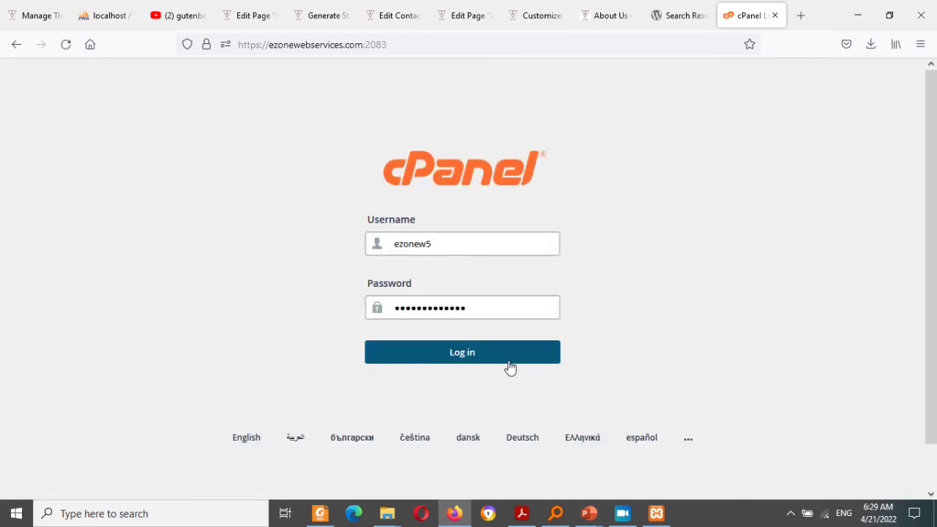
# Step: Try the cPanel login, then switch to the ezoneserver.com/cpanel address instead
pyautogui.click(512, 358)
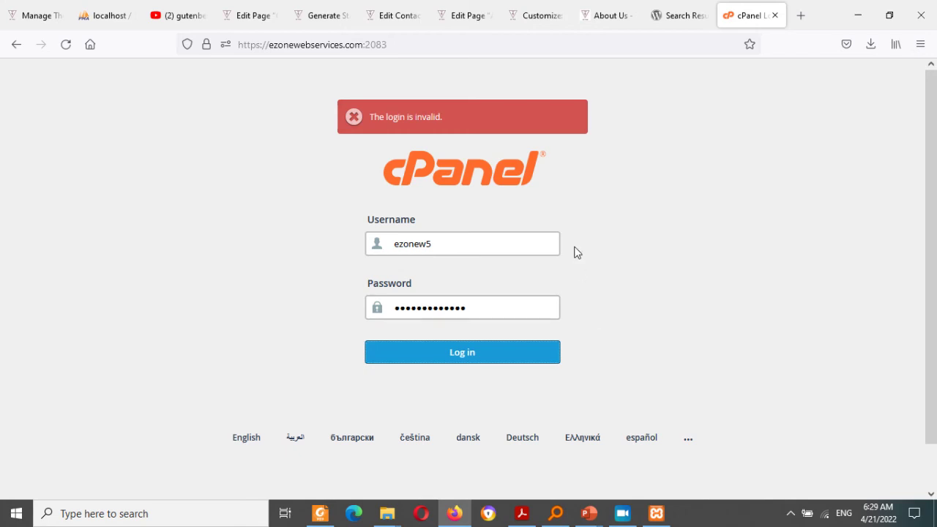
pyautogui.click(413, 41)
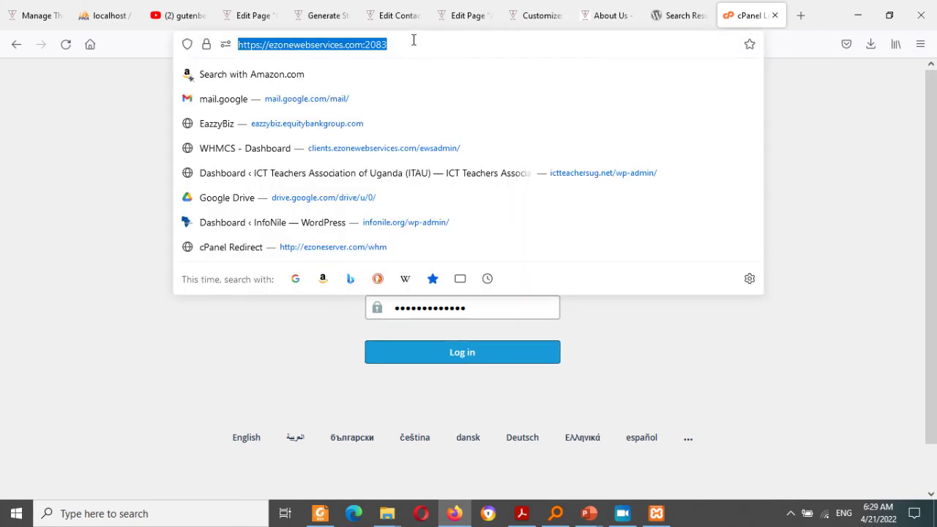
pyautogui.write('ezoneserver.com/')
pyautogui.press('Right')
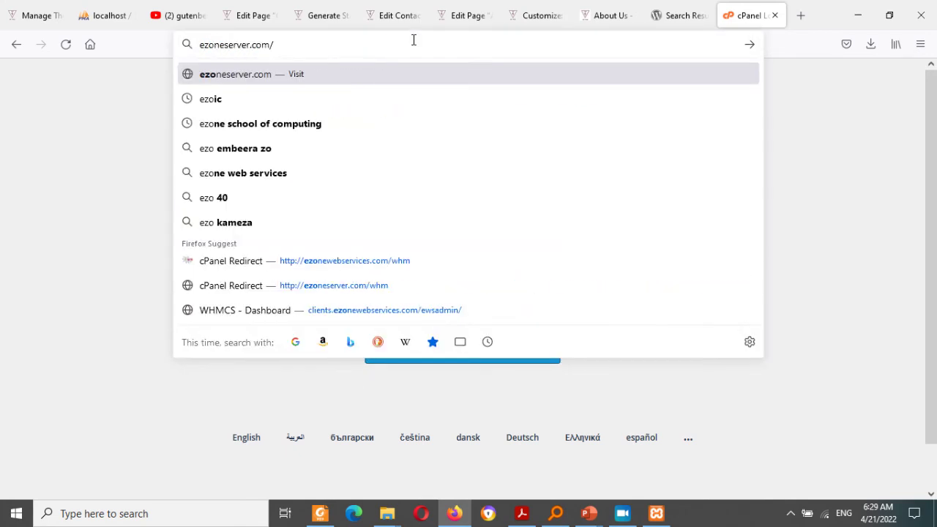
pyautogui.write('cp')
pyautogui.press('Return')
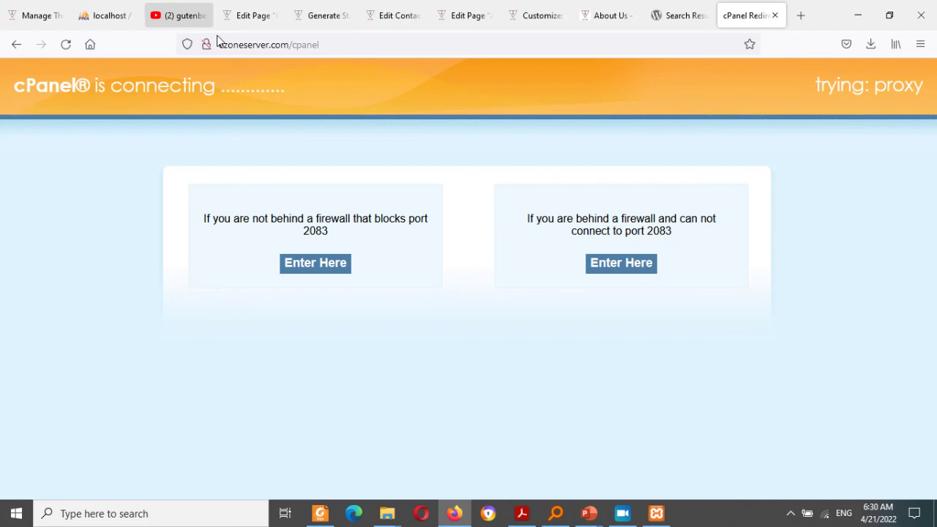
# Step: Compare with the school site's web address, then log in using the saved cPanel credentials
pyautogui.moveTo(223, 46); pyautogui.dragTo(281, 49)
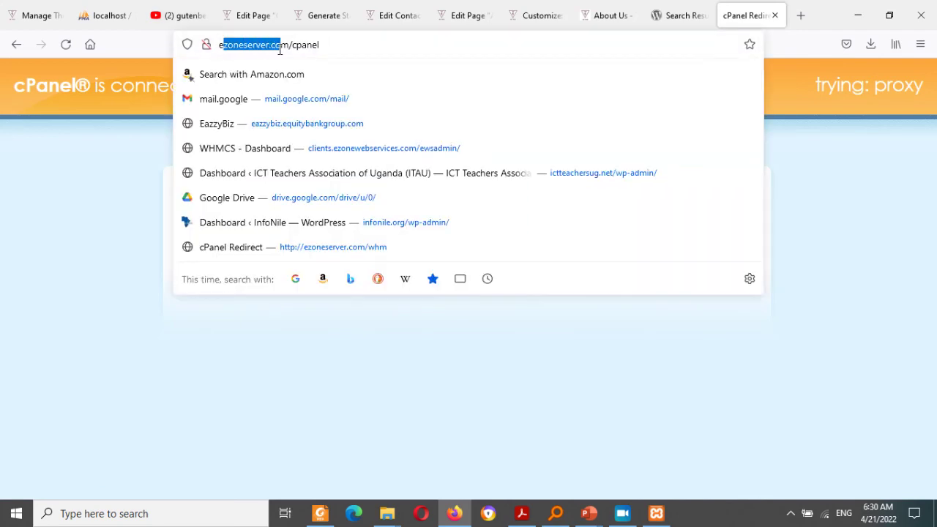
pyautogui.click(89, 118)
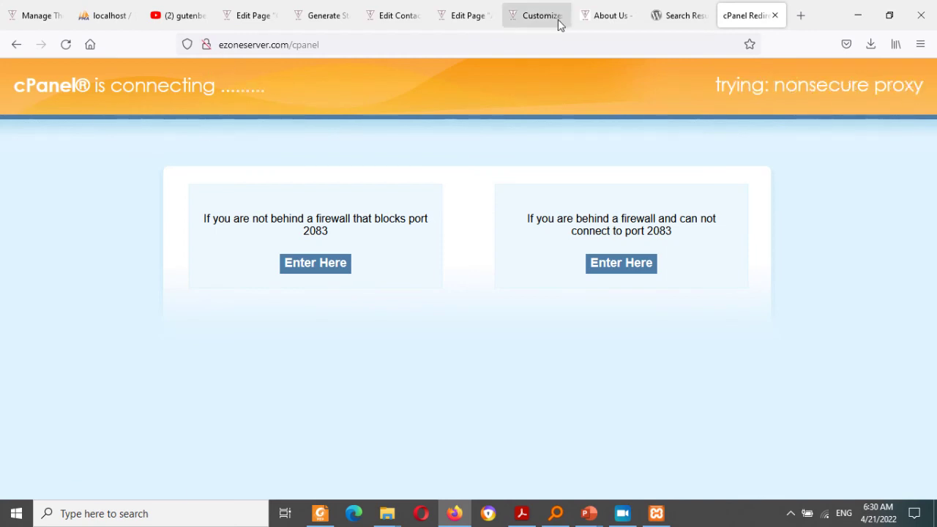
pyautogui.click(601, 9)
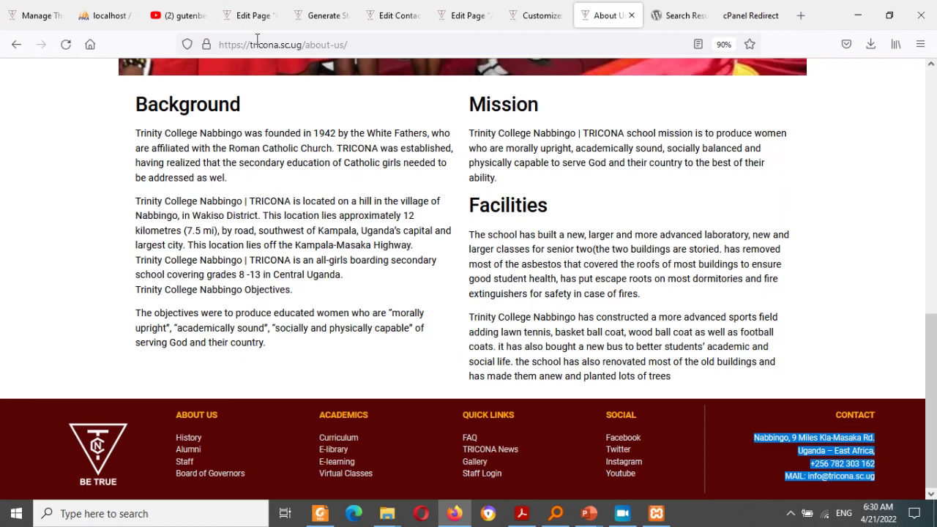
pyautogui.moveTo(257, 46); pyautogui.dragTo(296, 54)
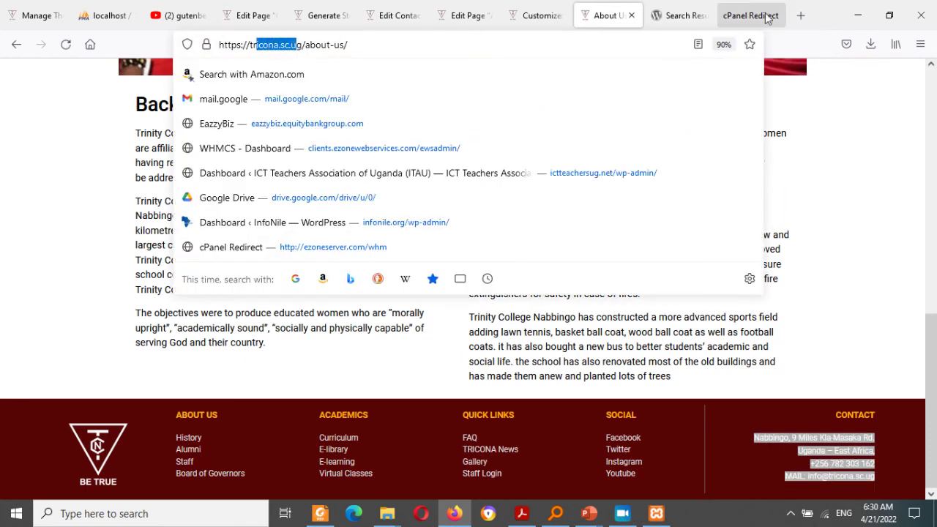
pyautogui.click(750, 20)
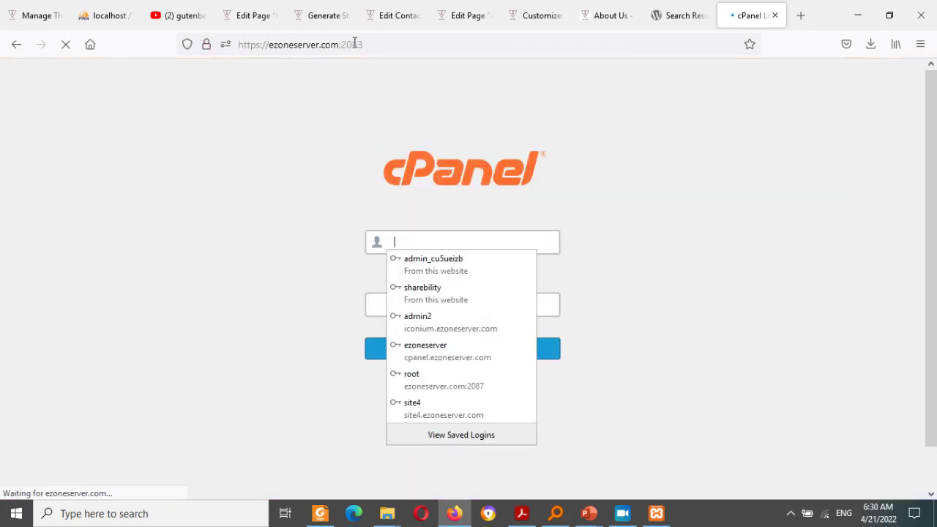
pyautogui.click(446, 347)
pyautogui.click(446, 347)
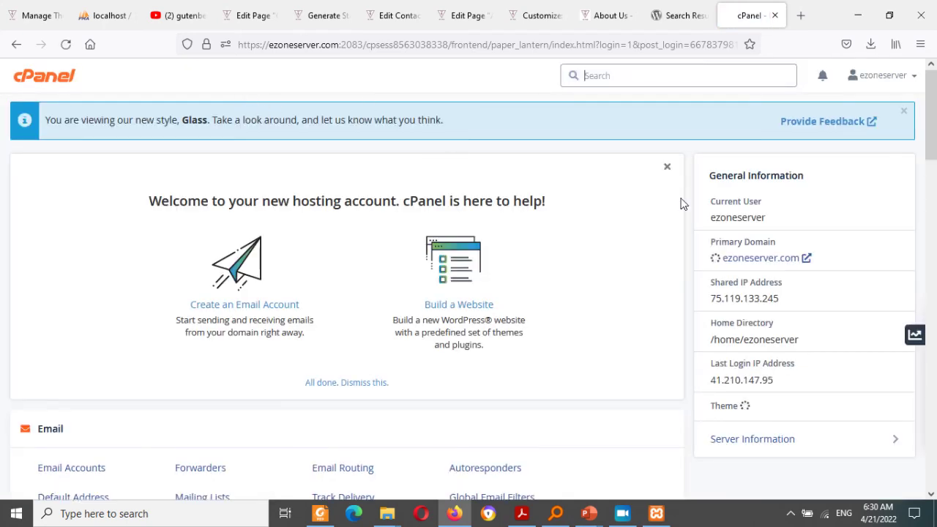
# Step: Load the ezoneserver.com website in a new browser tab
pyautogui.moveTo(933, 124); pyautogui.dragTo(824, 3)
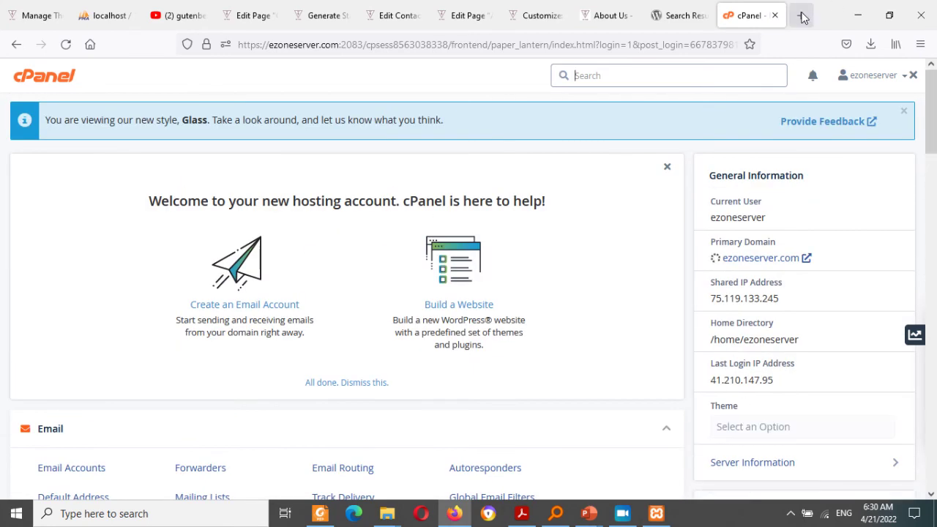
pyautogui.click(801, 14)
pyautogui.write('ezoneserver.com/')
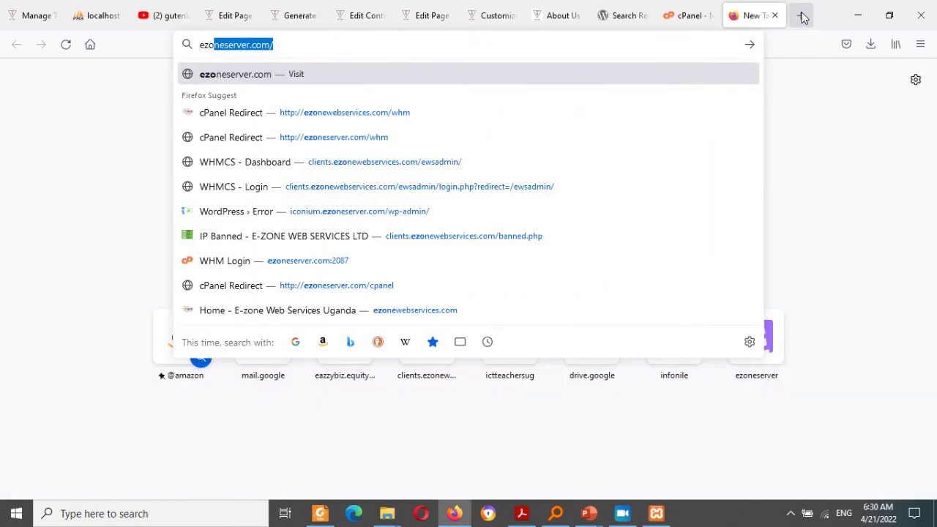
pyautogui.press('Right')
pyautogui.press('Return')
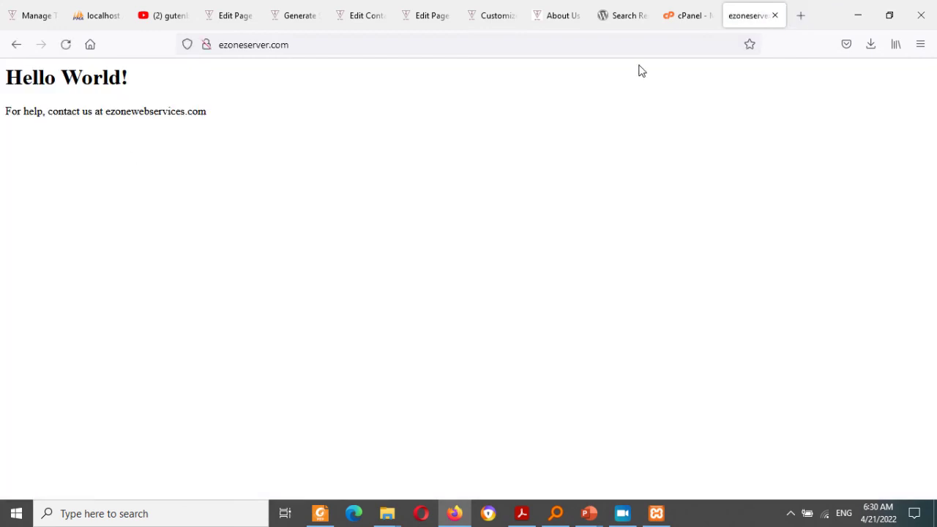
# Step: Back on the cPanel dashboard, launch phpMyAdmin from the Databases section
pyautogui.click(710, 9)
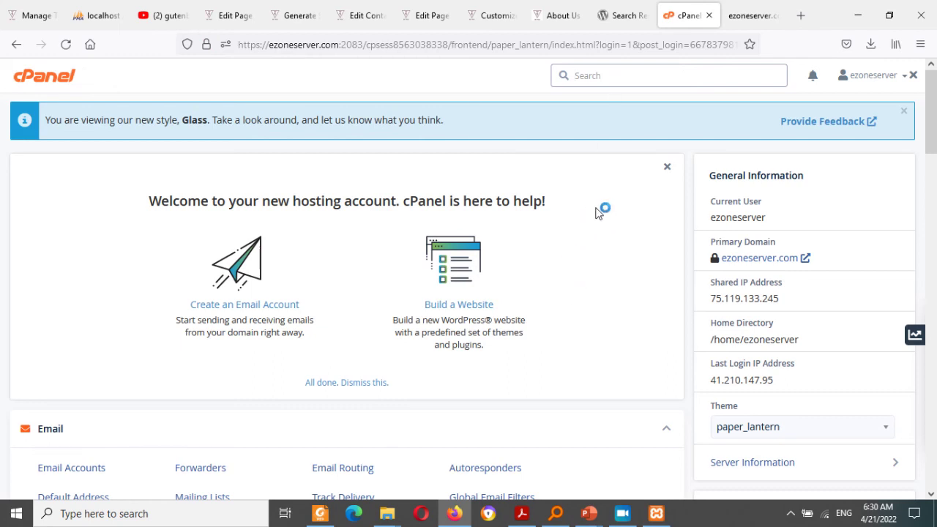
pyautogui.click(871, 180)
pyautogui.hotkey('ctrl', 'a')
pyautogui.scroll(-10, 924, 273)
pyautogui.scroll(10, 923, 273)
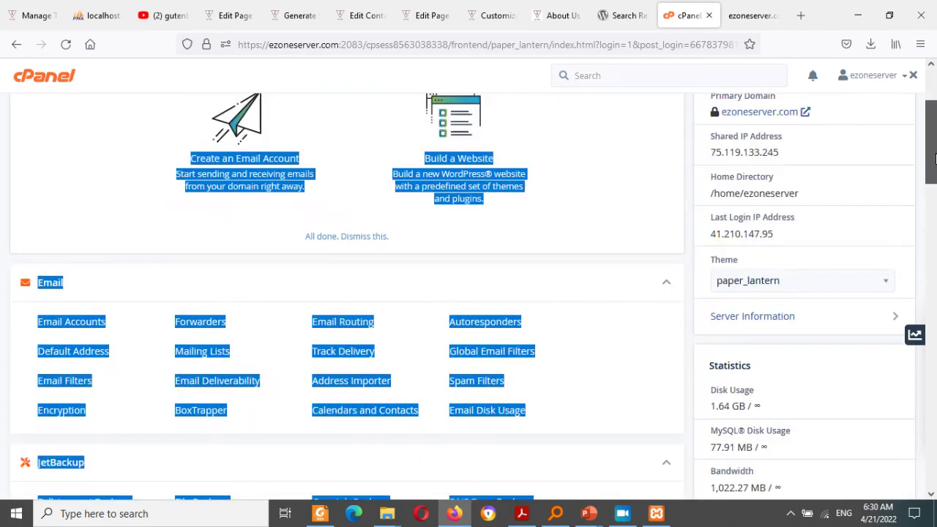
pyautogui.click(576, 220)
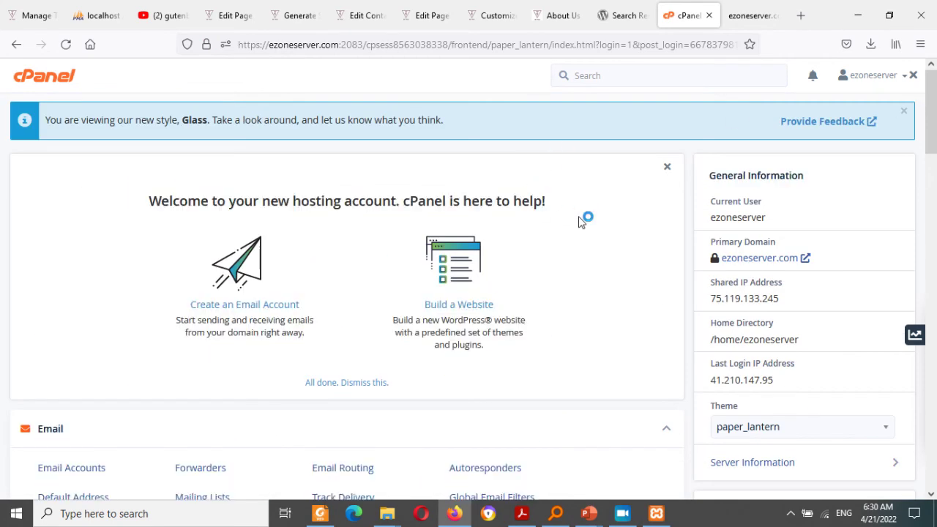
pyautogui.moveTo(931, 120); pyautogui.dragTo(934, 286)
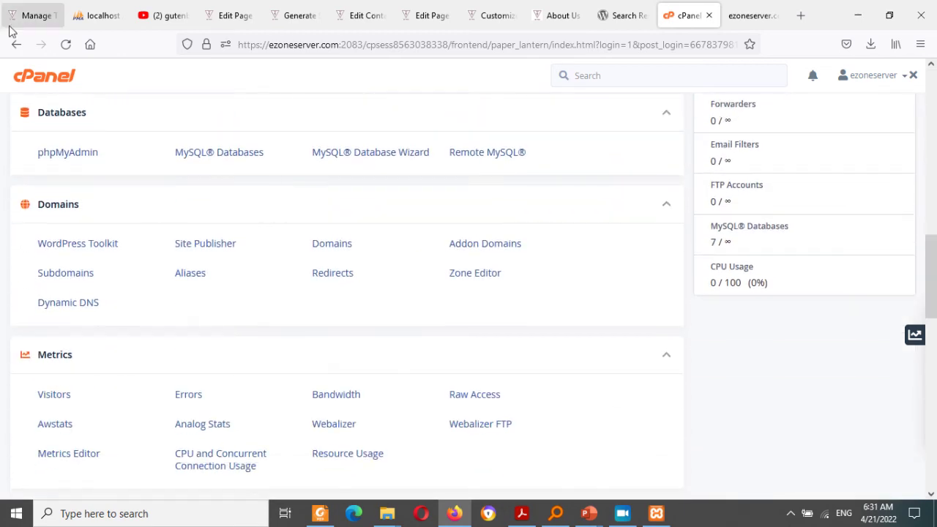
pyautogui.click(55, 156)
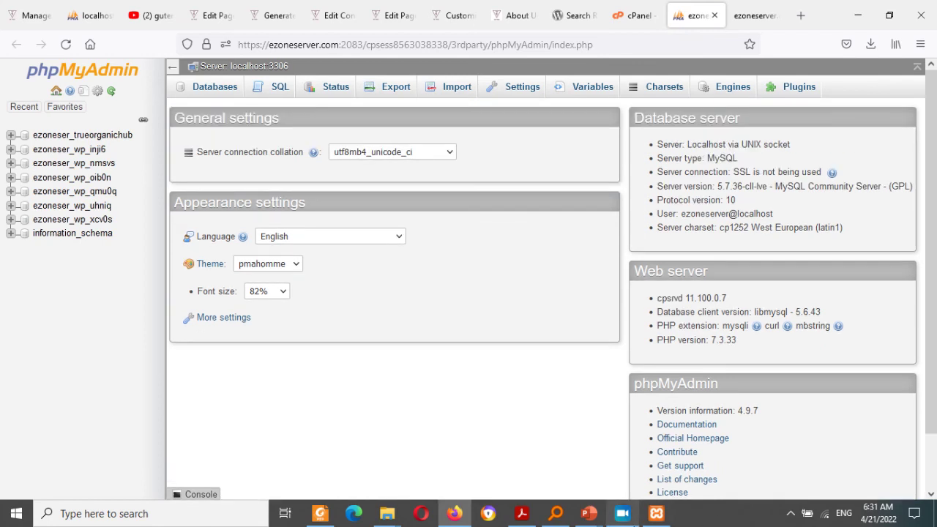
# Step: Briefly check the local XAMPP control panel and phpMyAdmin address, then return to the cPanel tab
pyautogui.click(657, 517)
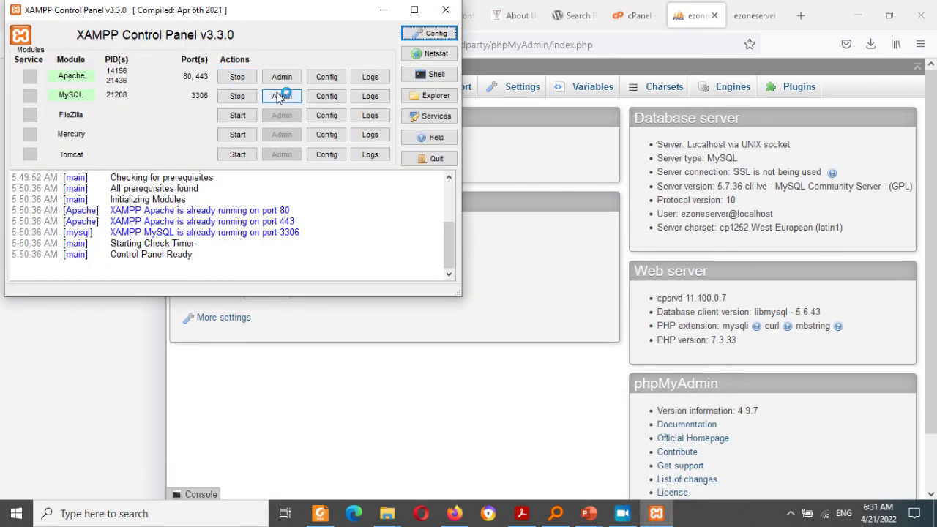
pyautogui.click(382, 9)
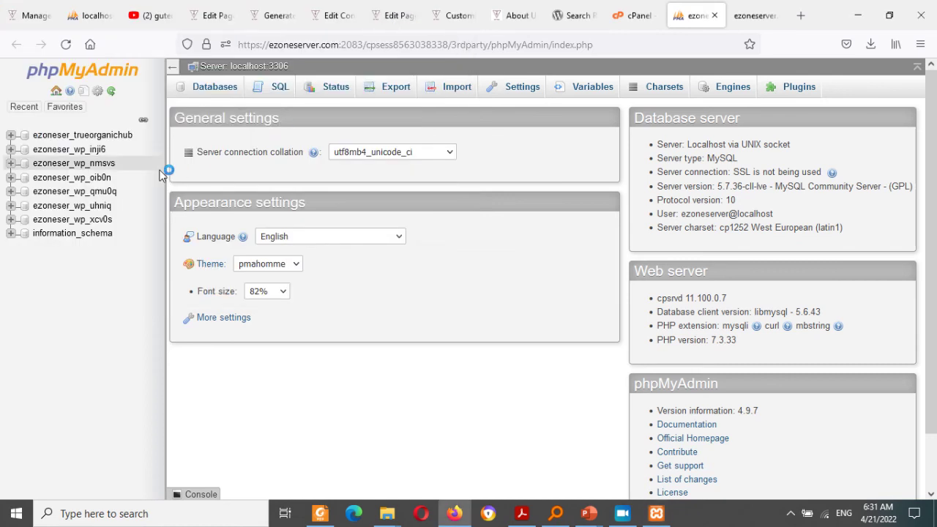
pyautogui.moveTo(303, 44); pyautogui.dragTo(412, 56)
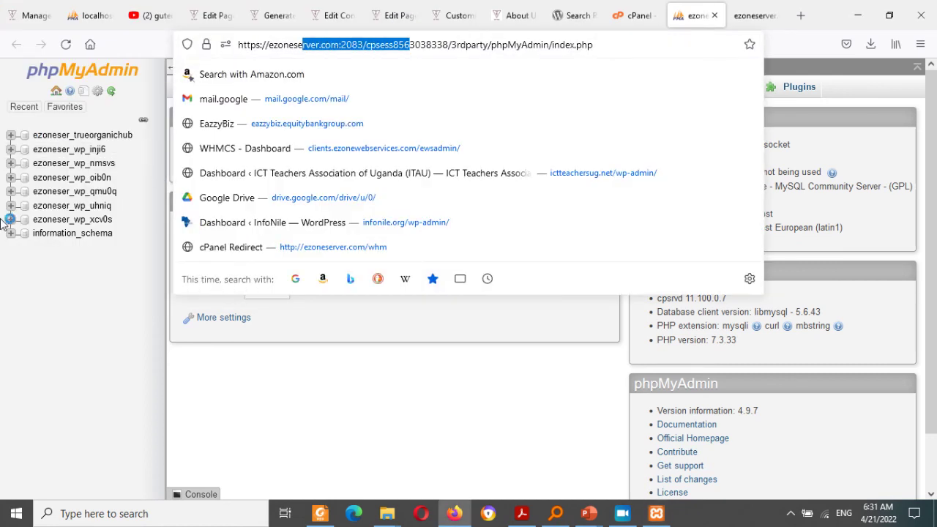
pyautogui.click(21, 300)
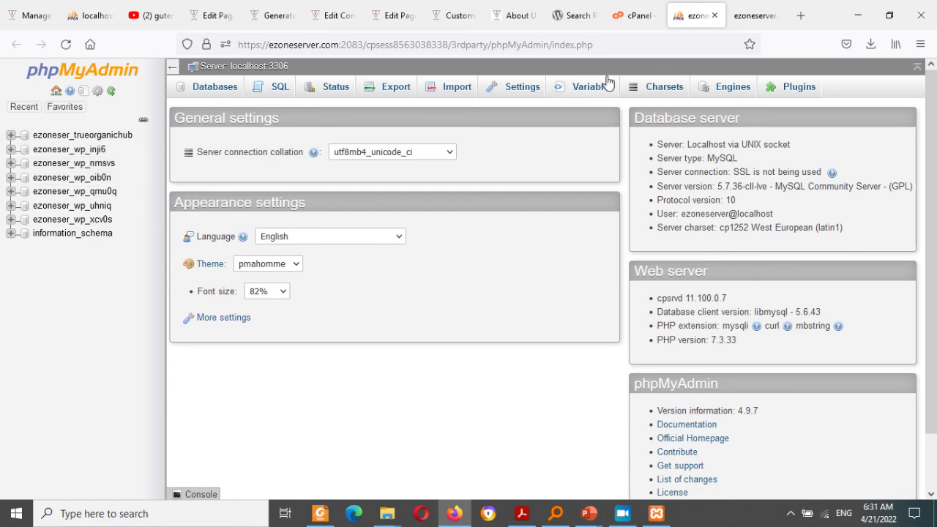
pyautogui.click(635, 16)
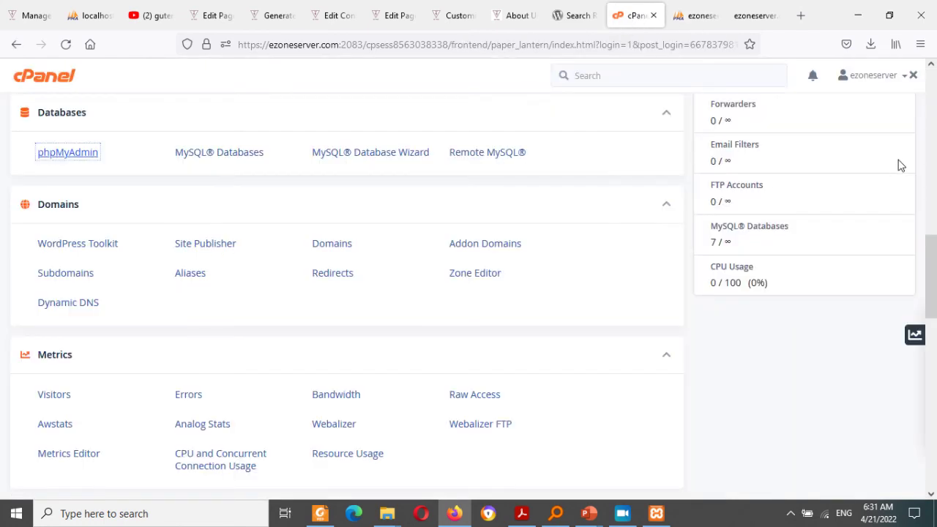
# Step: Launch WordPress Toolkit through a 'word' feature search and open cPanel home in another tab
pyautogui.click(934, 369)
pyautogui.moveTo(934, 369); pyautogui.dragTo(928, 124)
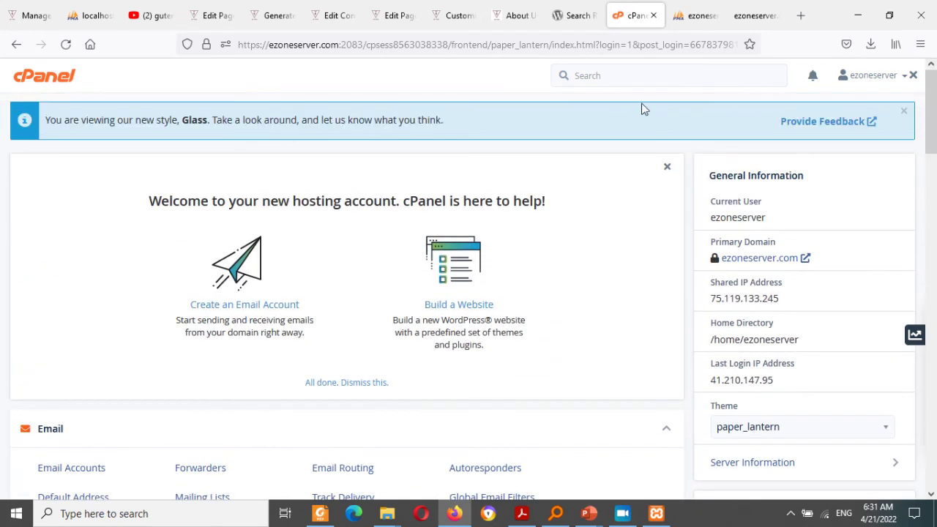
pyautogui.click(633, 79)
pyautogui.write('word')
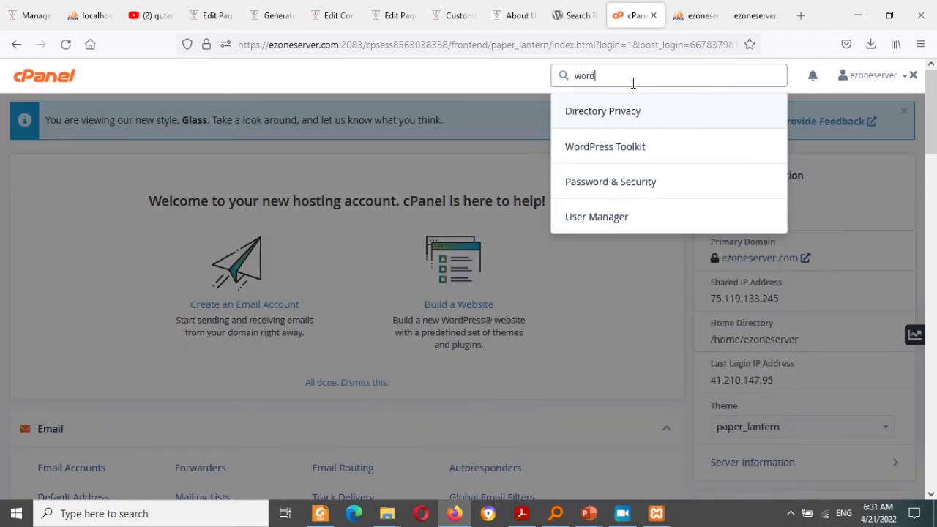
pyautogui.click(613, 157)
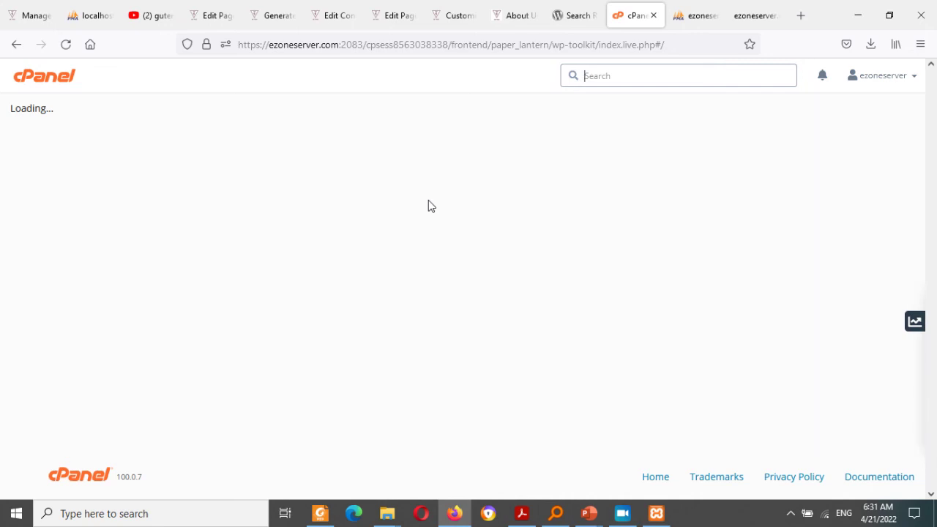
pyautogui.middleClick(41, 76)
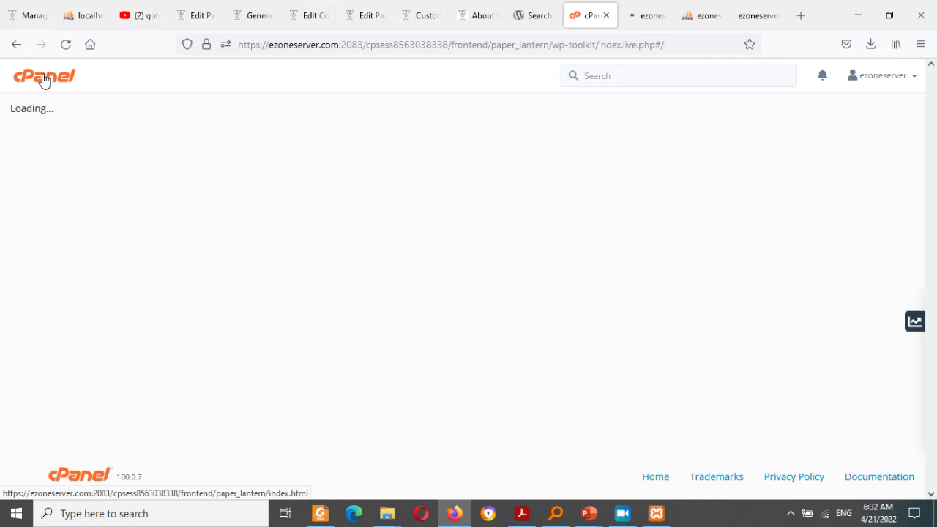
pyautogui.click(649, 16)
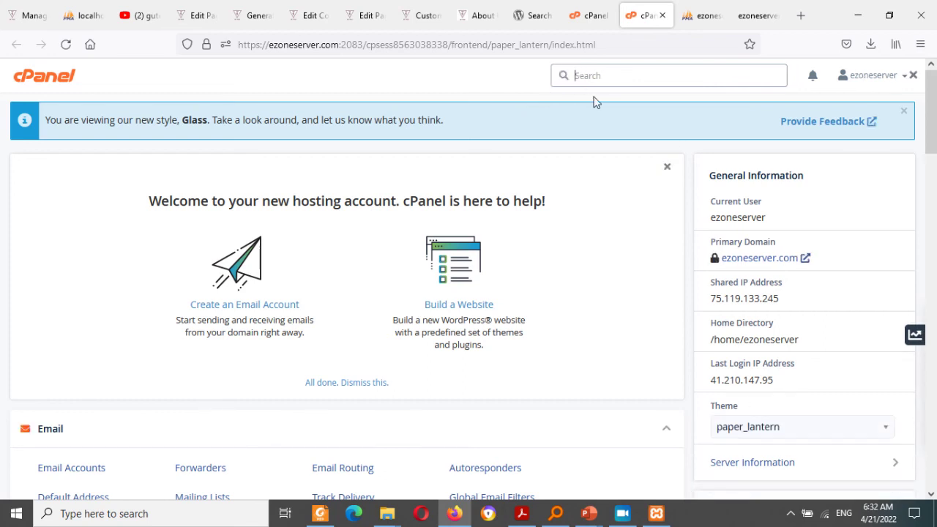
# Step: Open the local xampp htdocs folder from XAMPP Control Panel, then return to cPanel
pyautogui.click(657, 516)
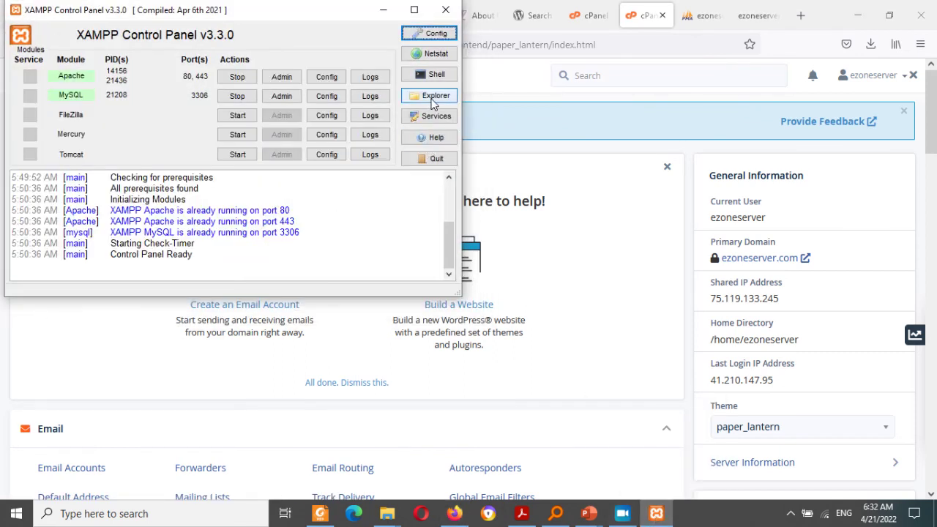
pyautogui.click(432, 101)
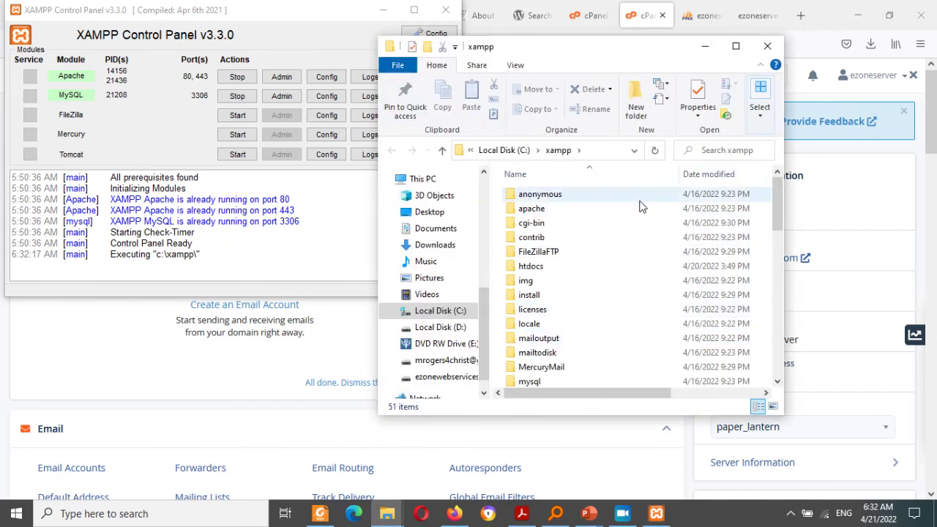
pyautogui.click(537, 268)
pyautogui.doubleClick(537, 268)
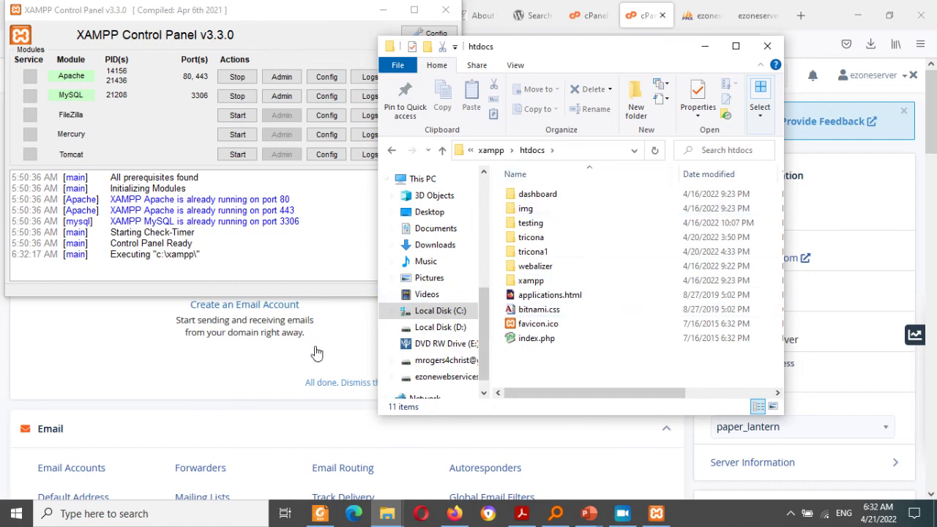
pyautogui.click(641, 11)
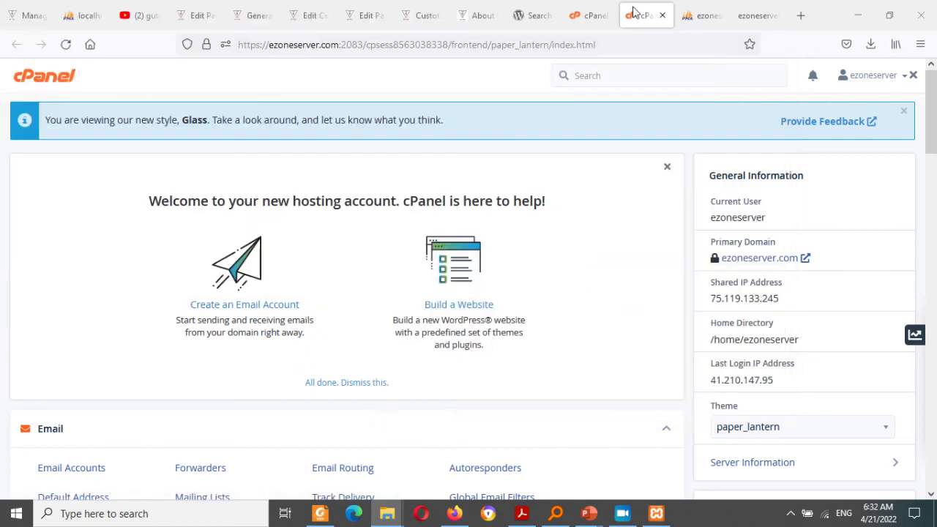
# Step: Clear the cPanel search box and launch File Manager from the Files section
pyautogui.write('f')
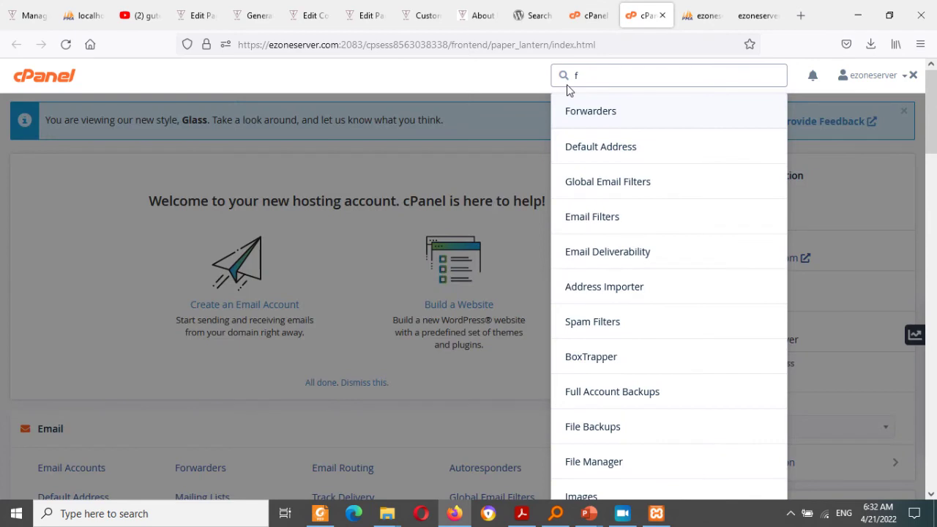
pyautogui.press('BackSpace')
pyautogui.moveTo(933, 113); pyautogui.dragTo(935, 234)
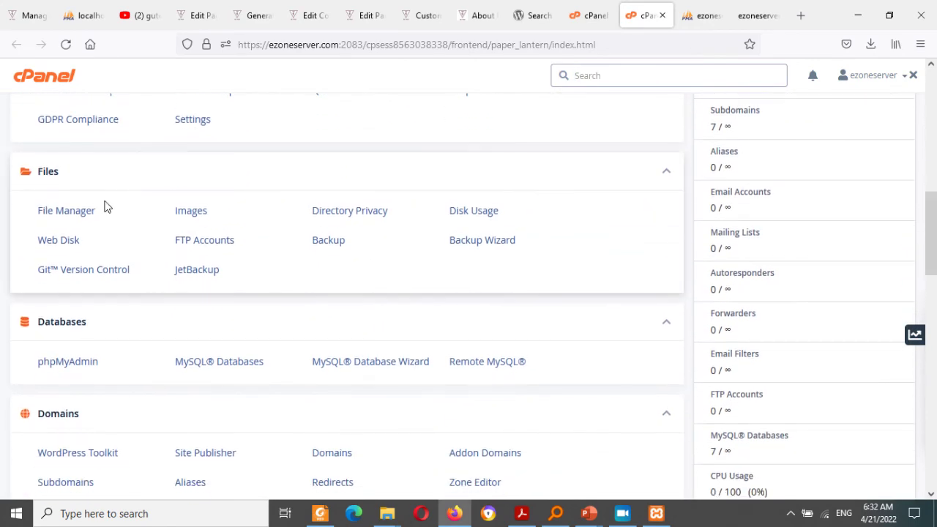
pyautogui.click(62, 214)
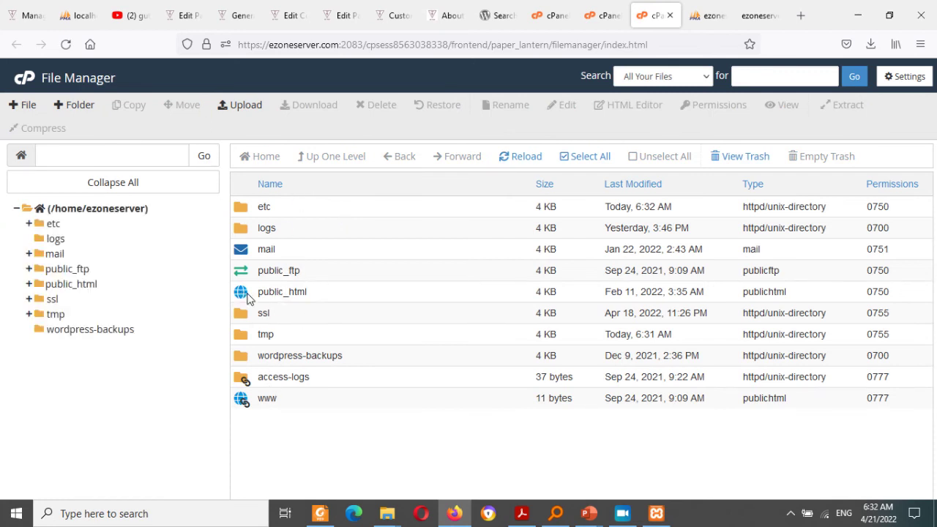
# Step: Rename public_html/index.php to index1.php, then view the live ezoneserver.com tab
pyautogui.doubleClick(247, 294)
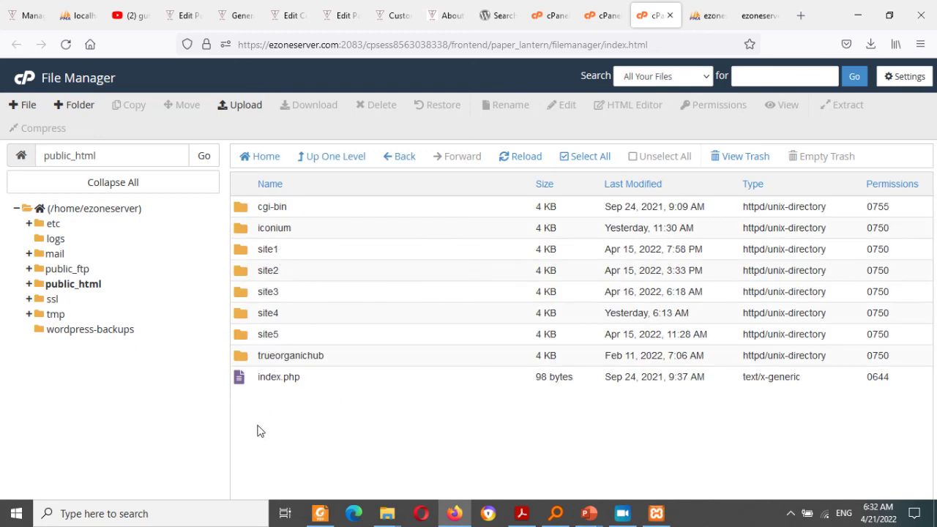
pyautogui.click(264, 375)
pyautogui.rightClick(265, 376)
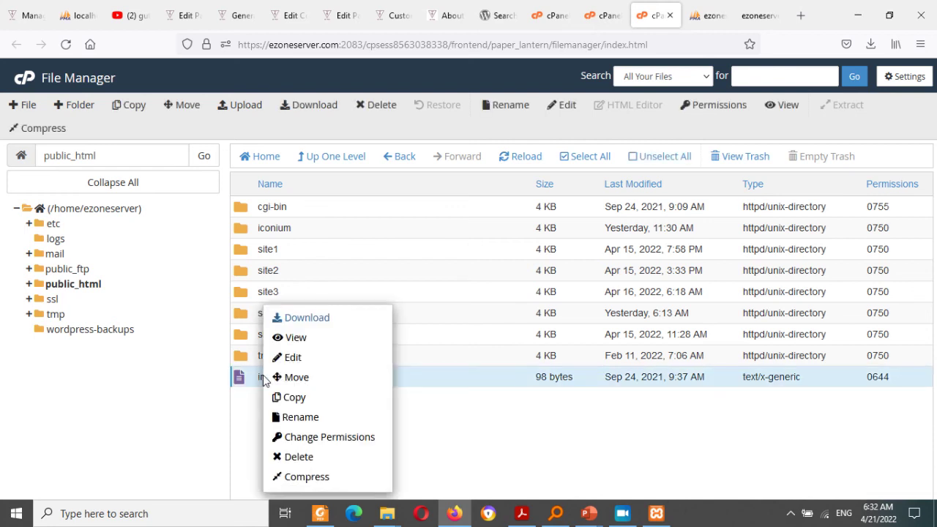
pyautogui.click(322, 422)
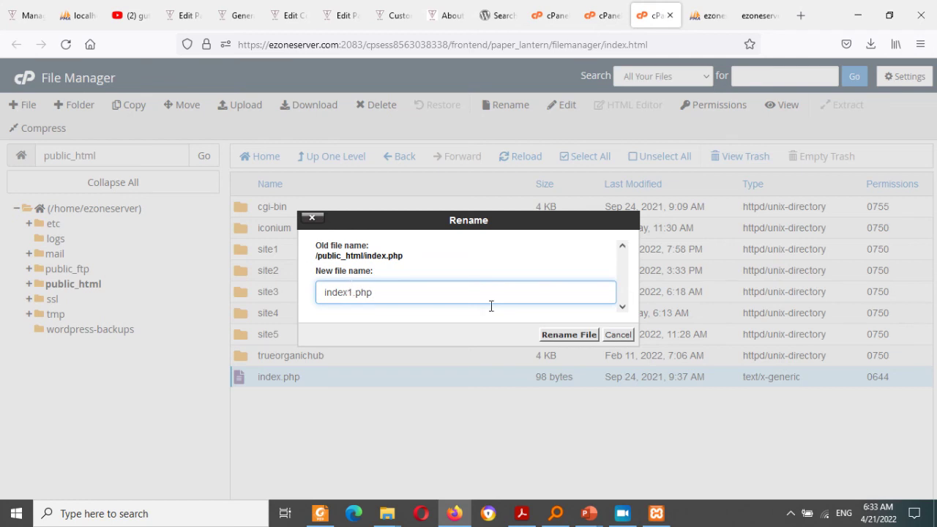
pyautogui.click(579, 335)
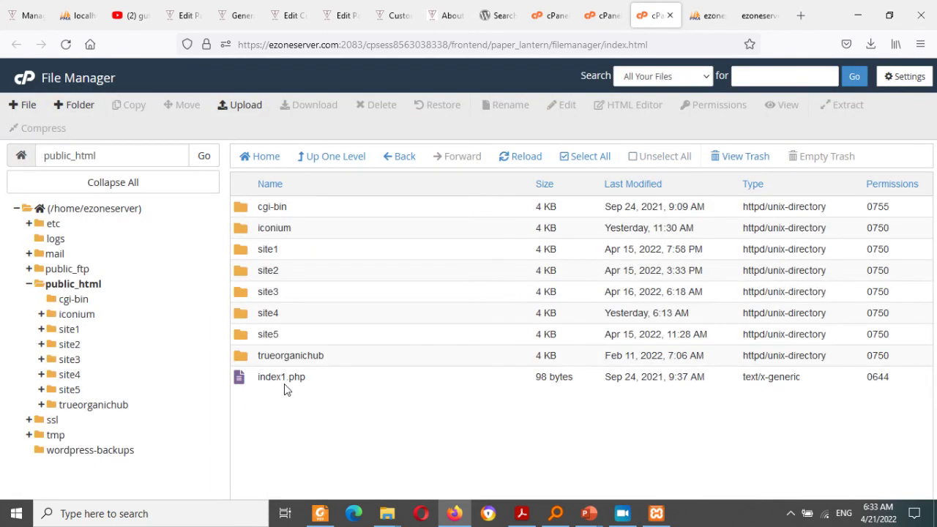
pyautogui.click(755, 7)
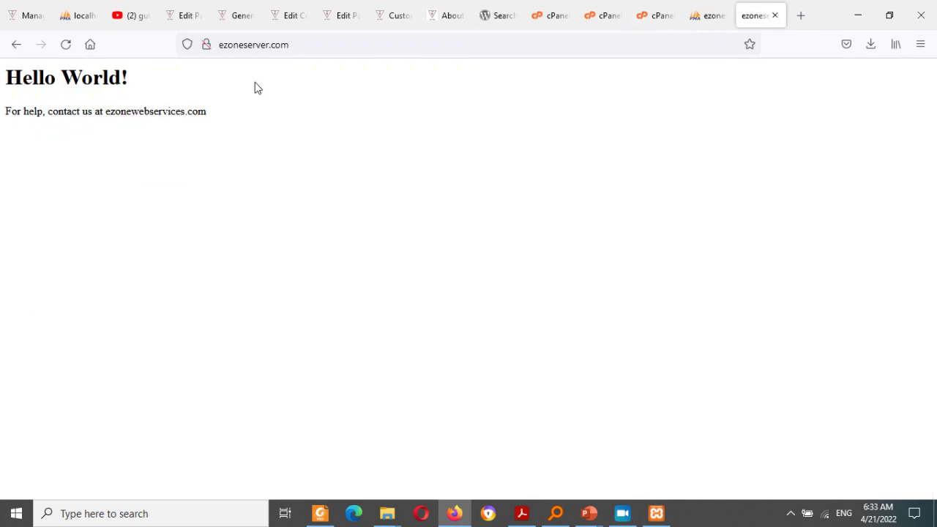
# Step: Reload ezoneserver.com, which now gives 403 Forbidden, and return to the local Customizer tab
pyautogui.click(65, 45)
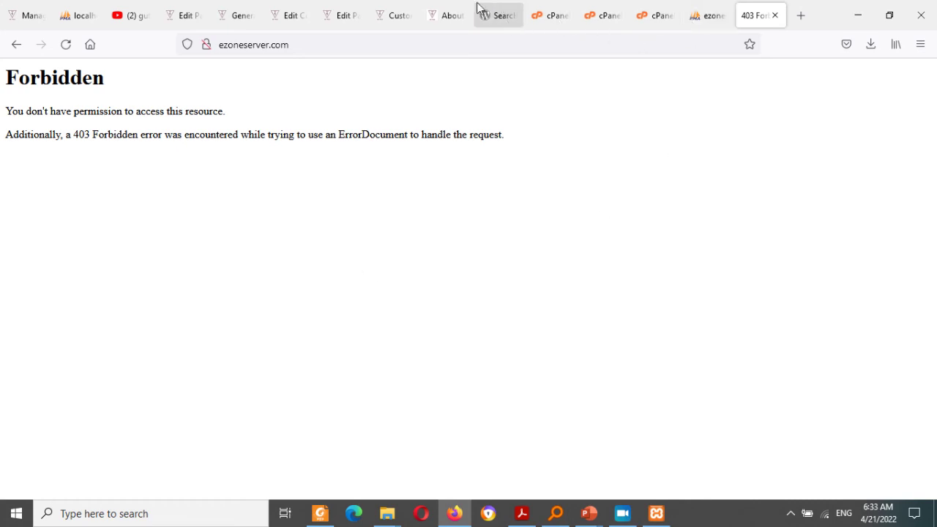
pyautogui.click(409, 8)
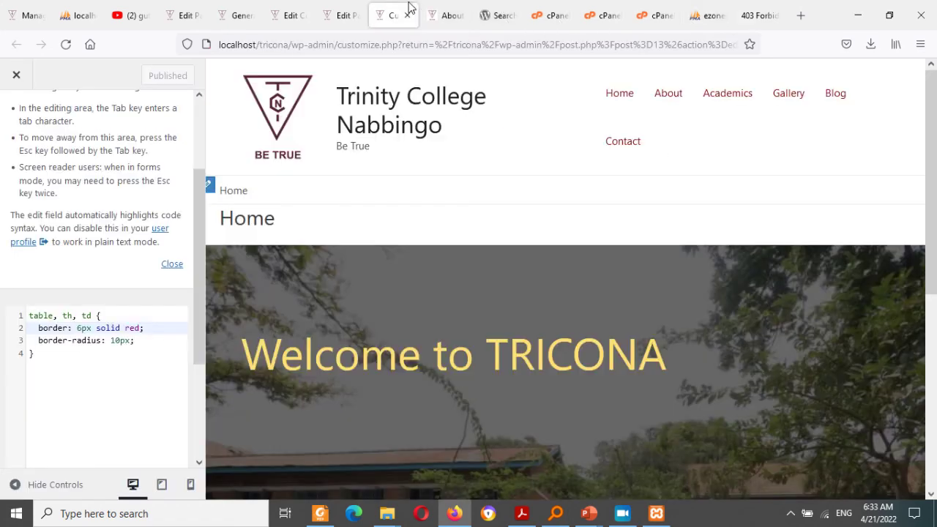
# Step: Switch through the local site tabs to the Simply Static generation page
pyautogui.click(346, 10)
pyautogui.click(277, 9)
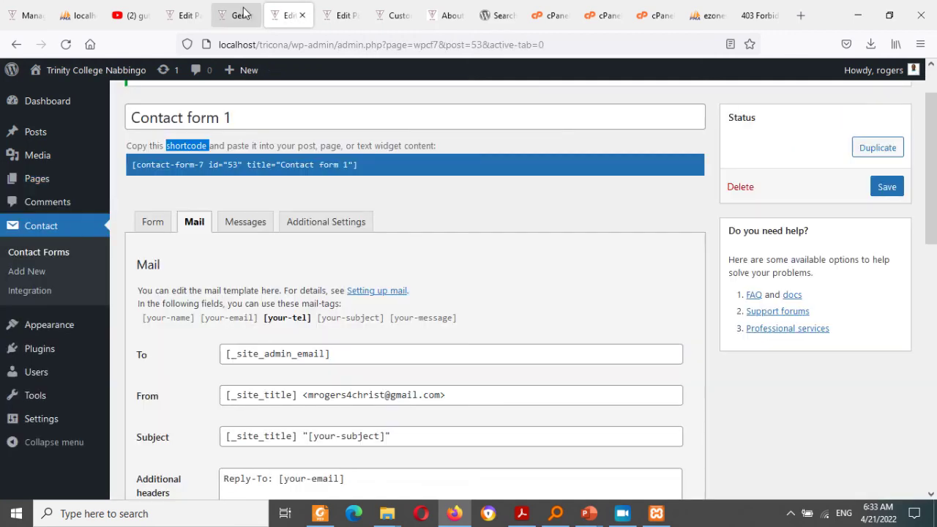
pyautogui.click(243, 10)
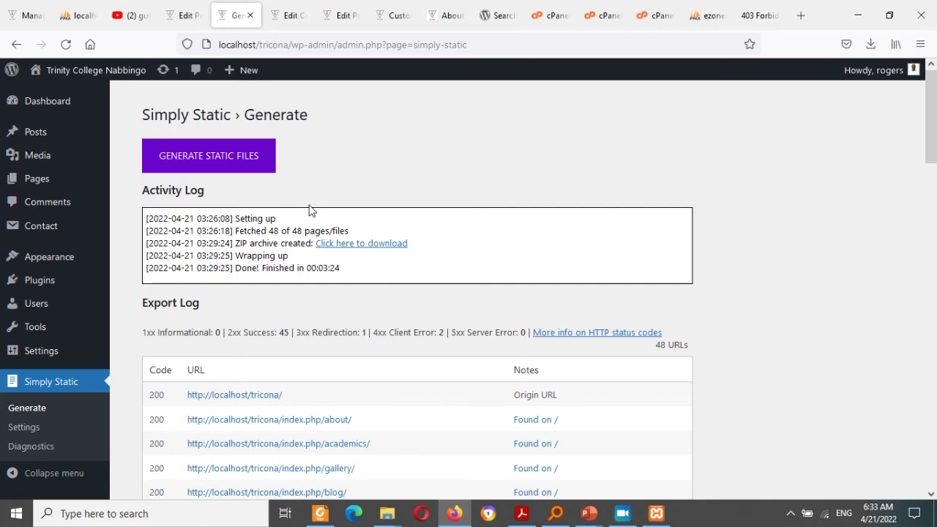
# Step: Download the simply-static-1-1650511561.zip export (853 KB) and show it in its folder
pyautogui.moveTo(312, 268); pyautogui.dragTo(348, 271)
pyautogui.click(371, 232)
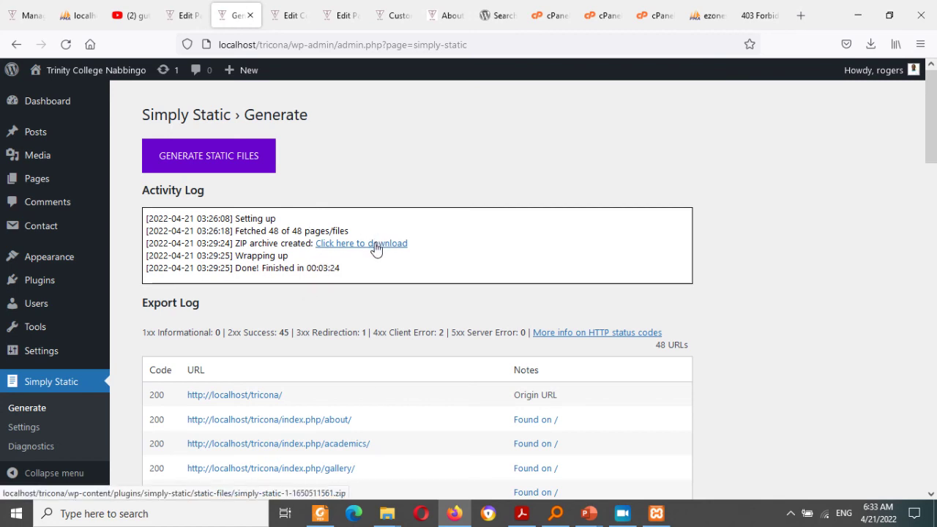
pyautogui.click(376, 247)
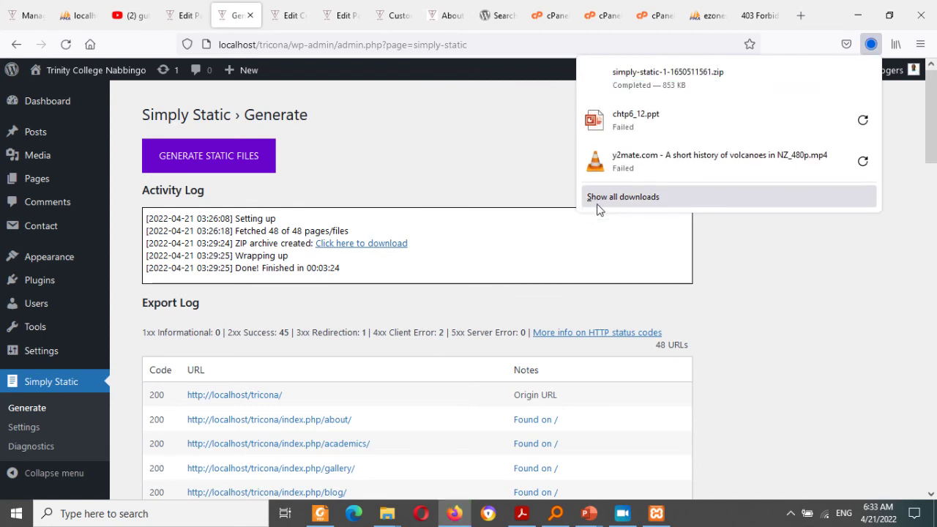
pyautogui.click(863, 80)
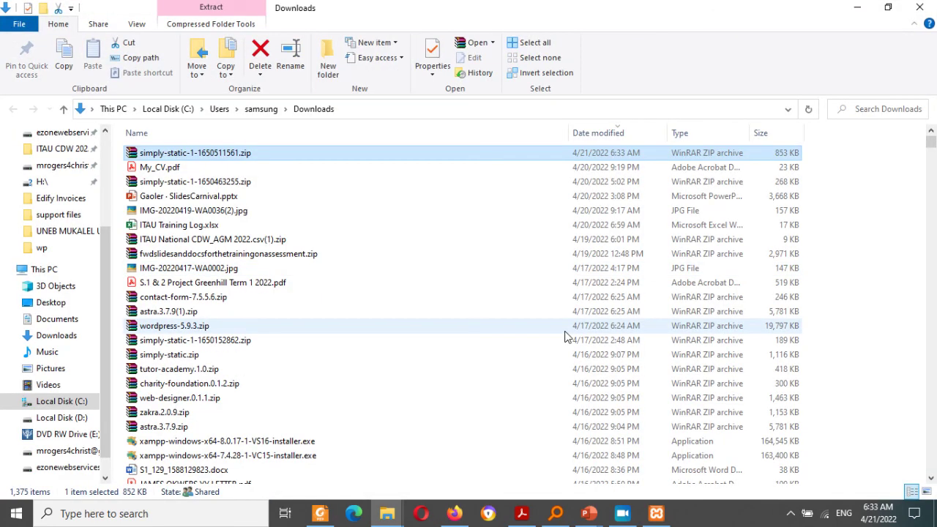
pyautogui.click(48, 302)
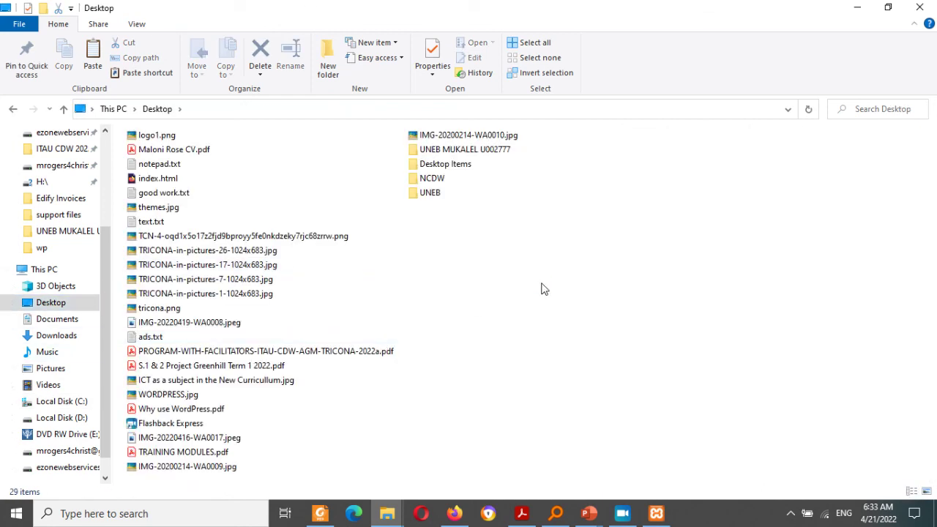
pyautogui.click(503, 211)
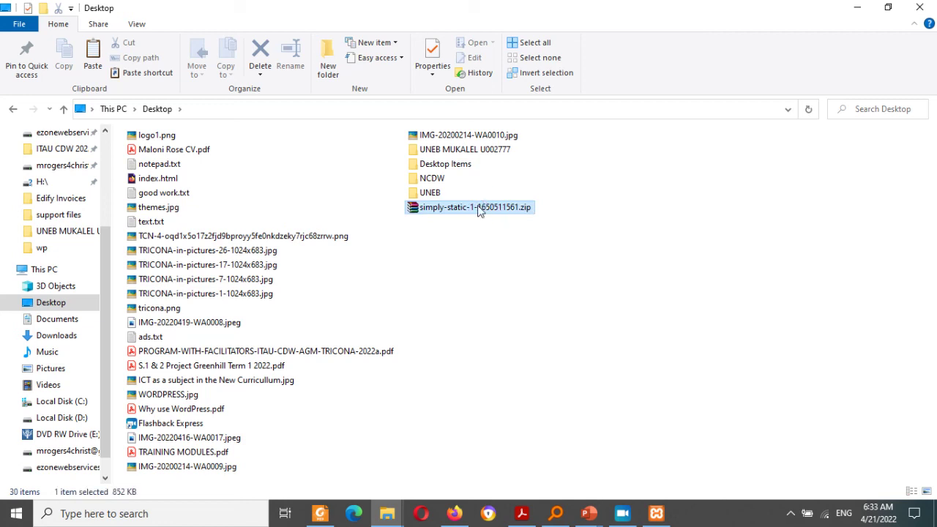
pyautogui.doubleClick(478, 209)
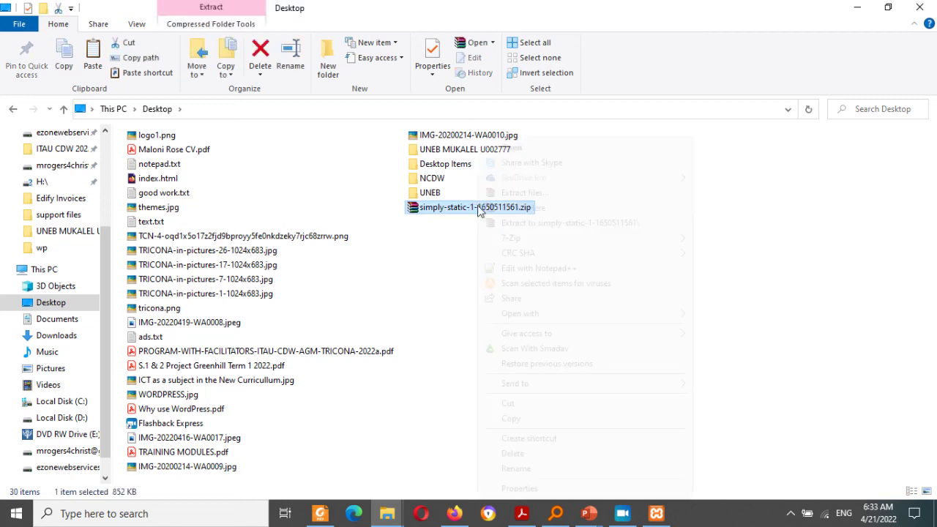
pyautogui.rightClick(476, 208)
pyautogui.click(538, 223)
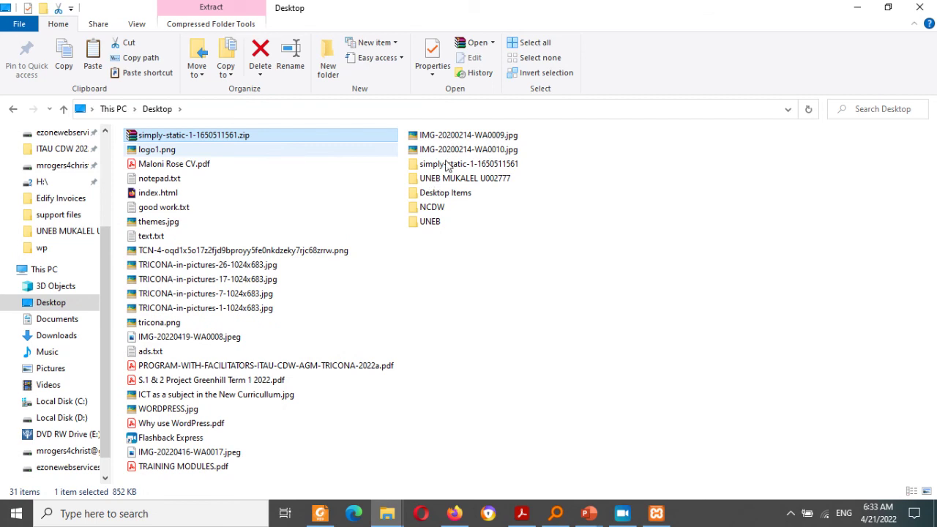
pyautogui.click(446, 166)
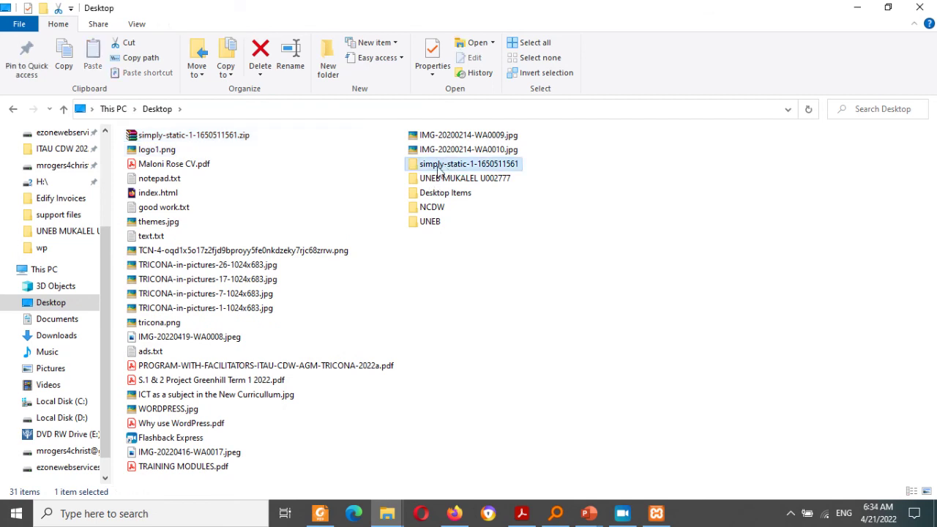
pyautogui.doubleClick(438, 169)
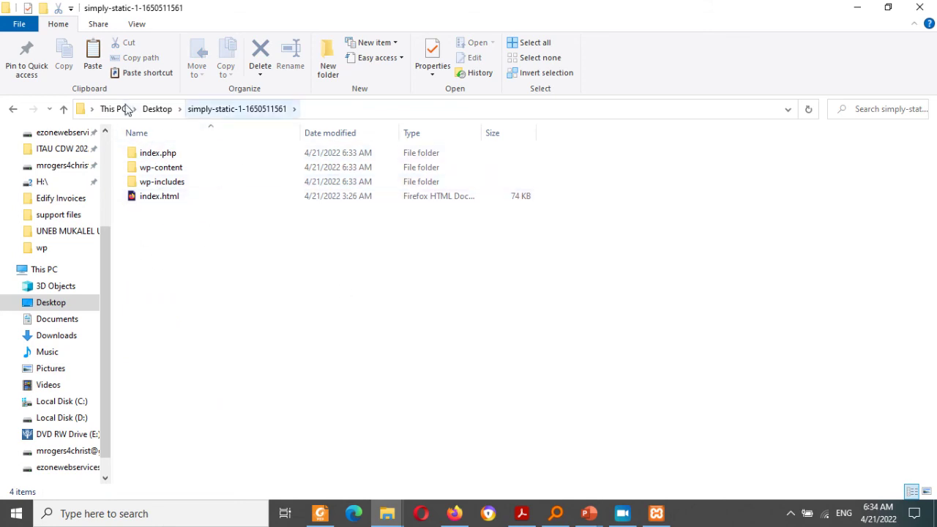
# Step: Rename the extracted Desktop folder after its owner and open the renamed site folder
pyautogui.click(156, 108)
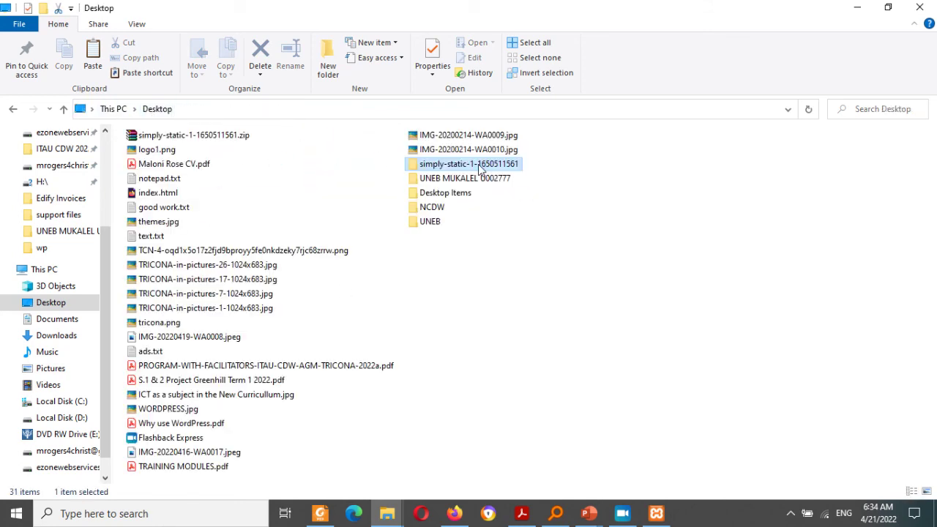
pyautogui.rightClick(480, 170)
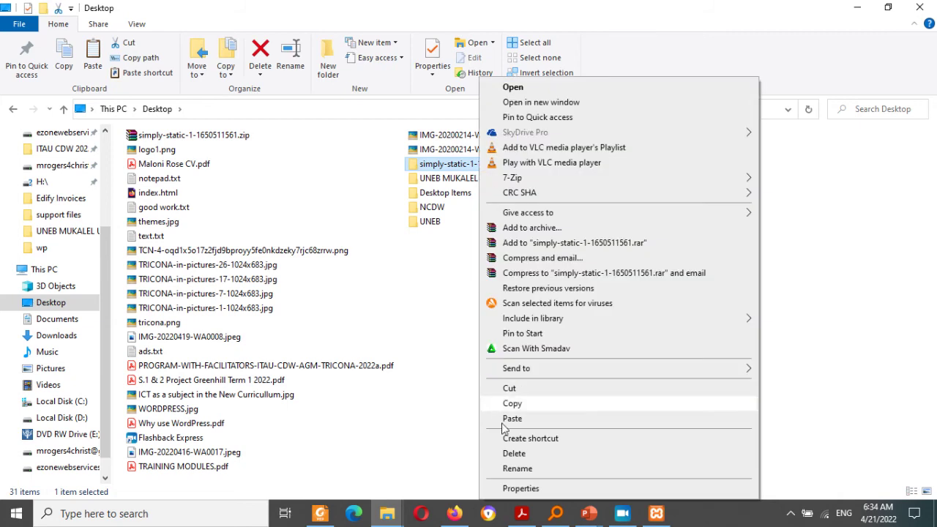
pyautogui.click(516, 469)
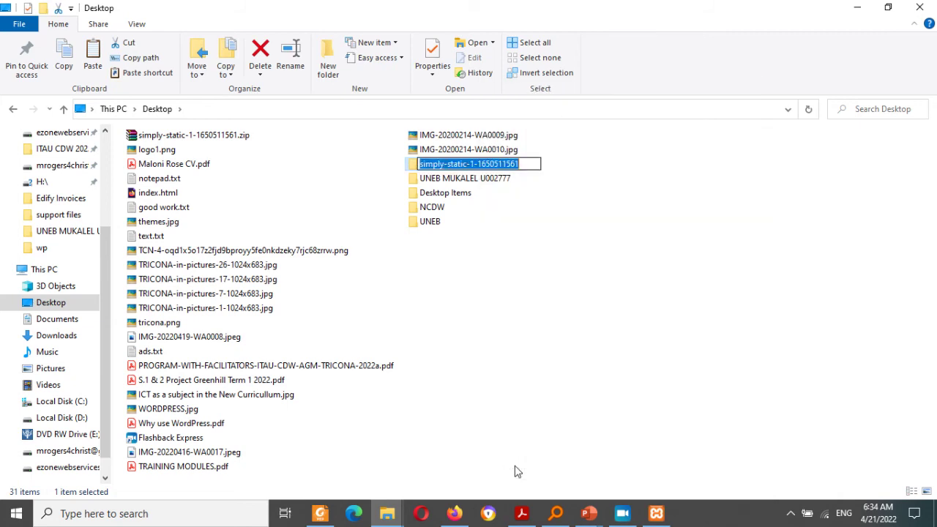
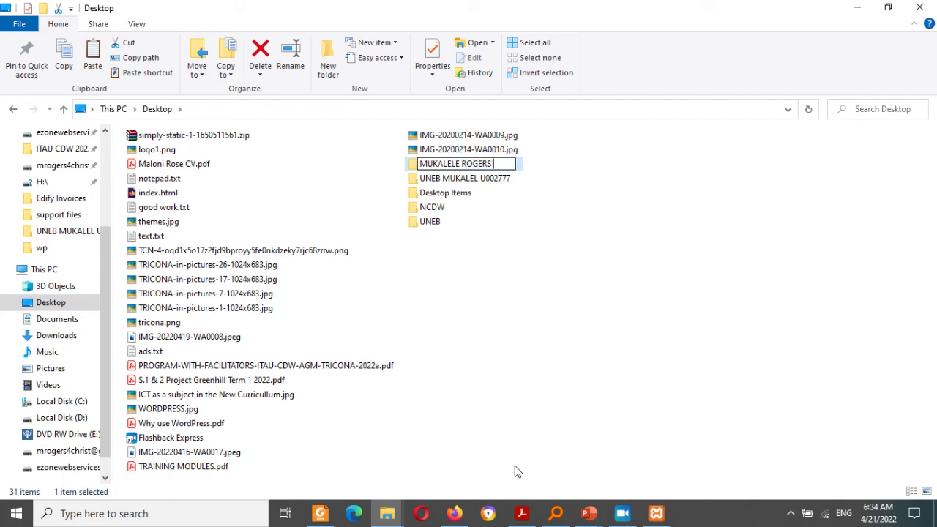
pyautogui.write(' WEBSITE NUMBER')
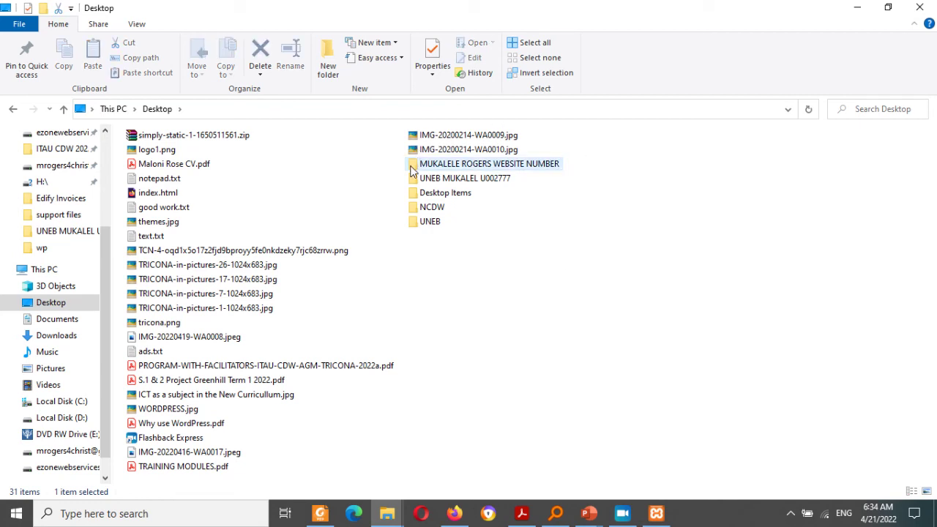
pyautogui.press('Return')
pyautogui.press('Return')
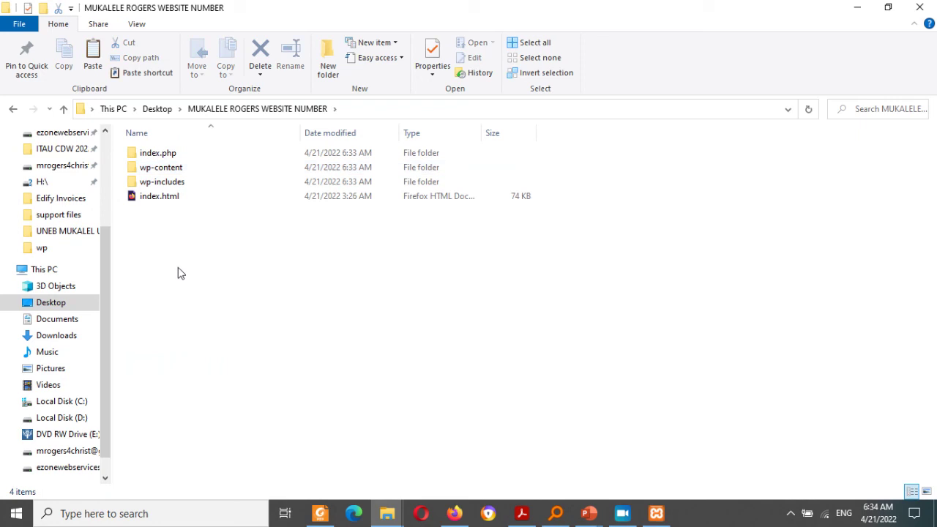
pyautogui.click(156, 200)
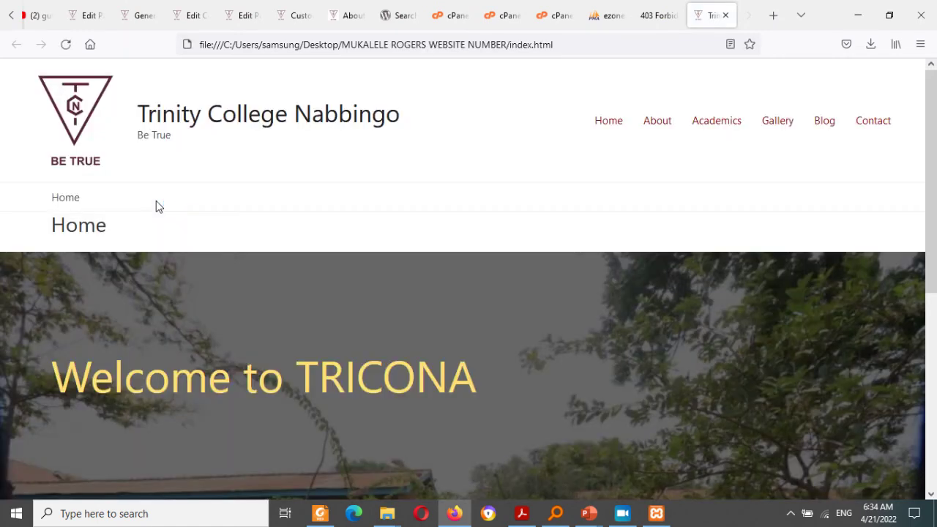
# Step: Open the static copy's About, Academics and Gallery pages
pyautogui.moveTo(933, 158); pyautogui.dragTo(924, 142)
pyautogui.click(647, 122)
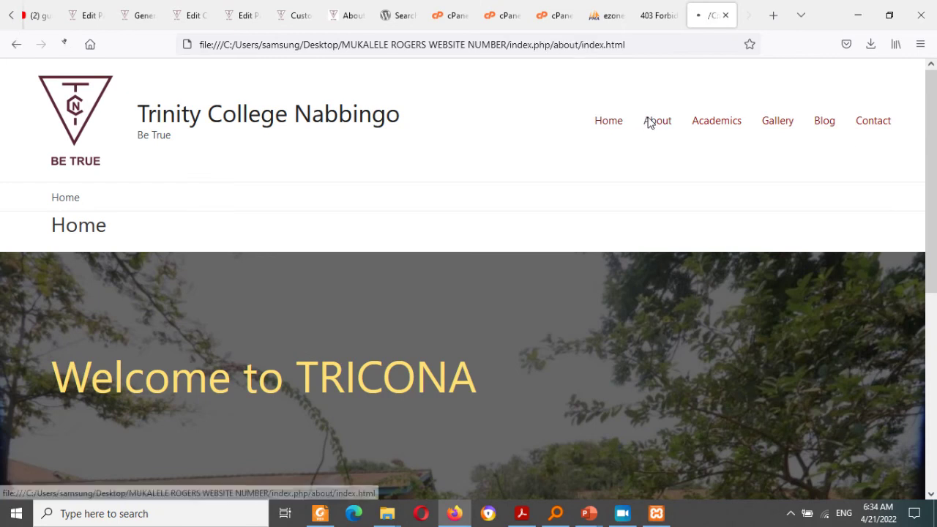
pyautogui.moveTo(232, 45); pyautogui.dragTo(427, 44)
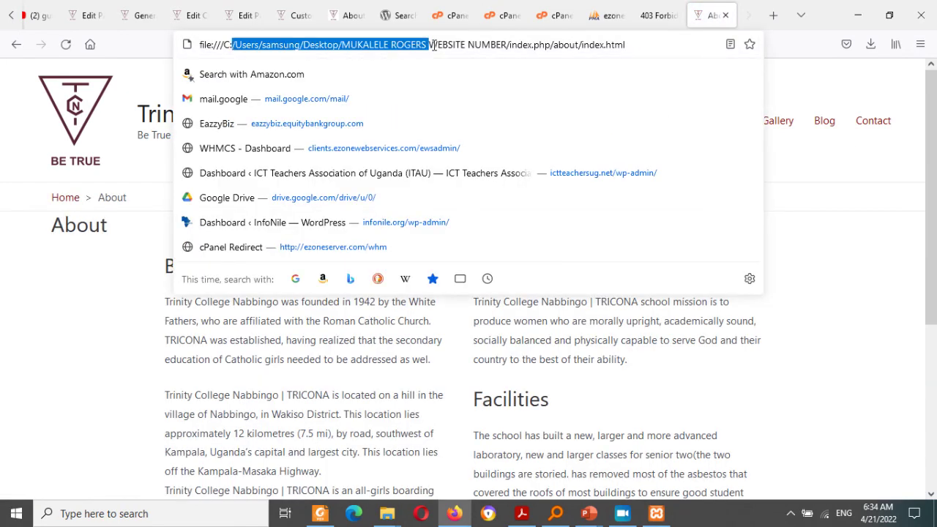
pyautogui.click(848, 212)
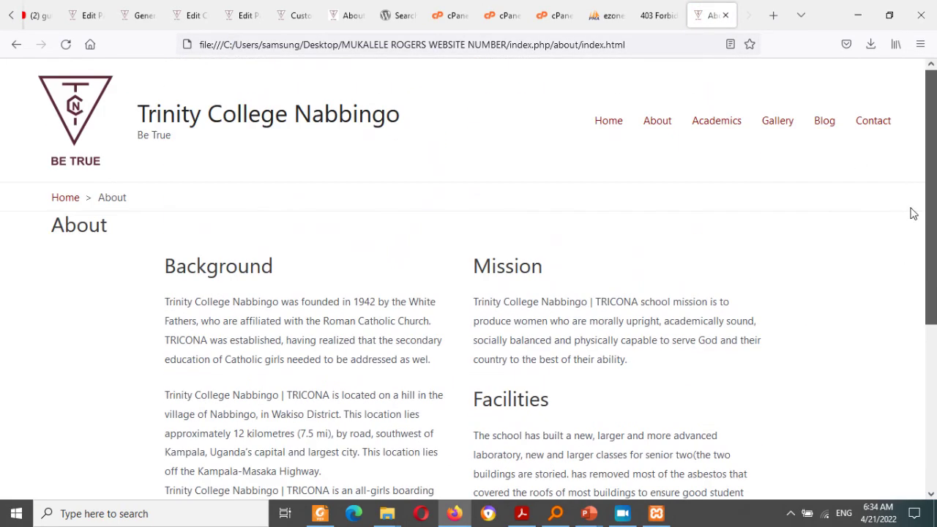
pyautogui.click(730, 125)
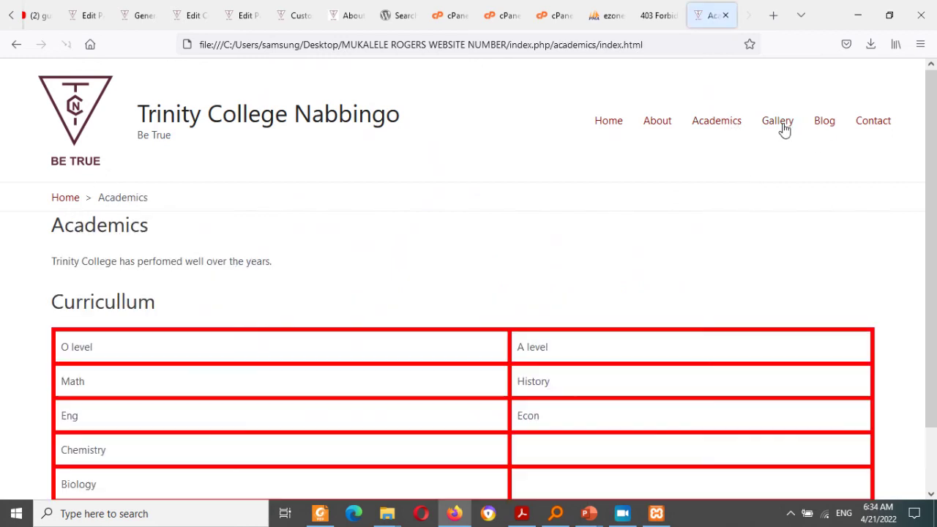
pyautogui.click(783, 128)
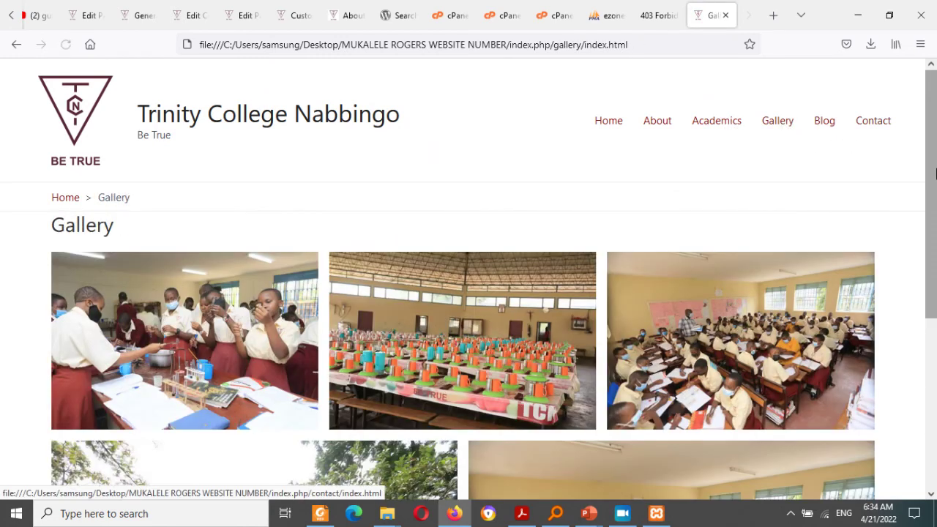
# Step: Open the Blog, the 'Science Lab gets boost' post and Contact page, then return to cPanel
pyautogui.moveTo(934, 168)
pyautogui.mouseDown()
pyautogui.moveTo(934, 381)
pyautogui.moveTo(924, 174)
pyautogui.mouseUp()
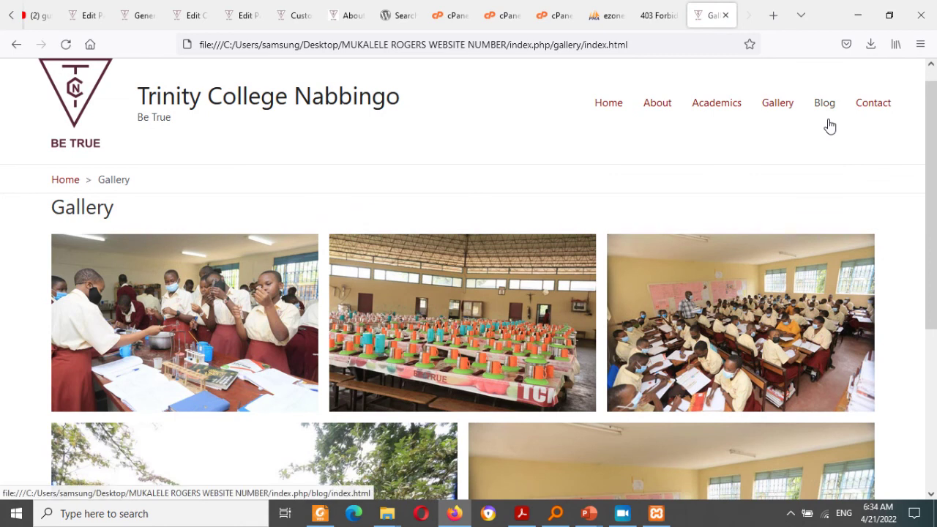
pyautogui.click(825, 107)
pyautogui.moveTo(928, 124); pyautogui.dragTo(925, 247)
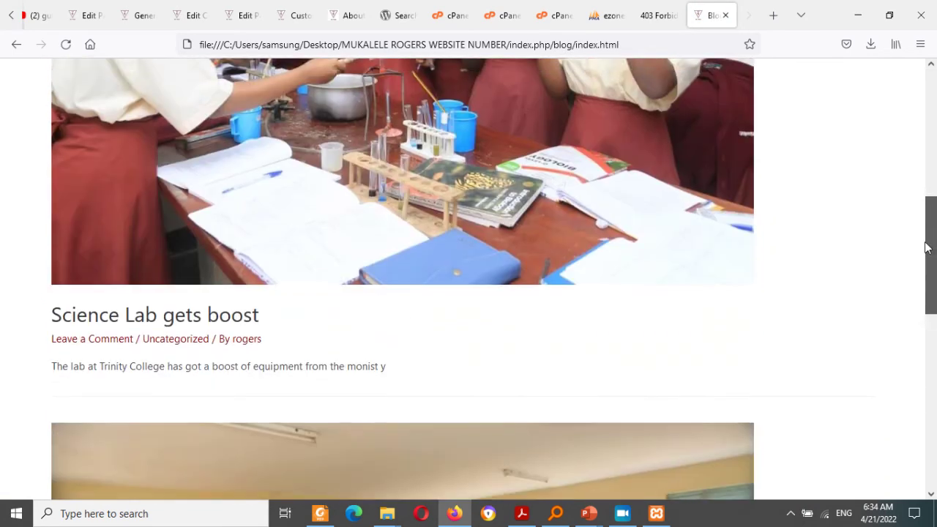
pyautogui.click(235, 315)
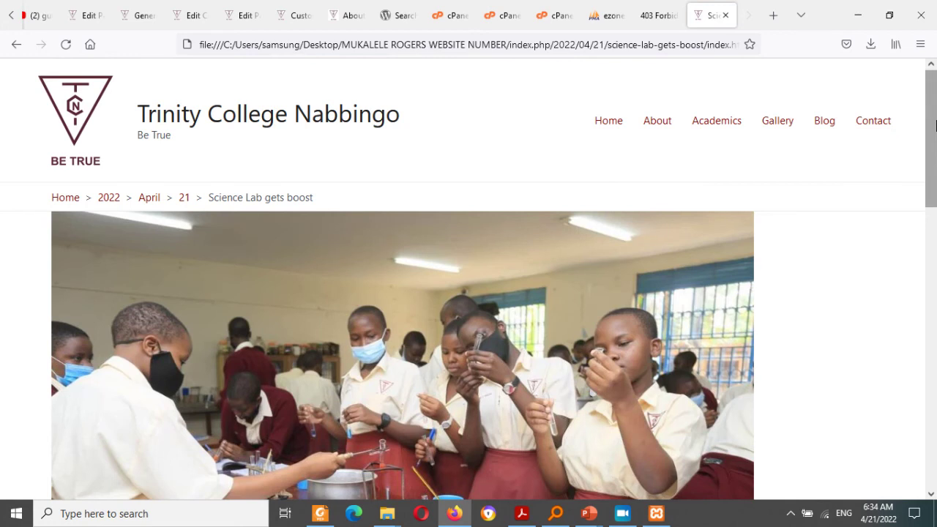
pyautogui.moveTo(931, 146); pyautogui.dragTo(924, 91)
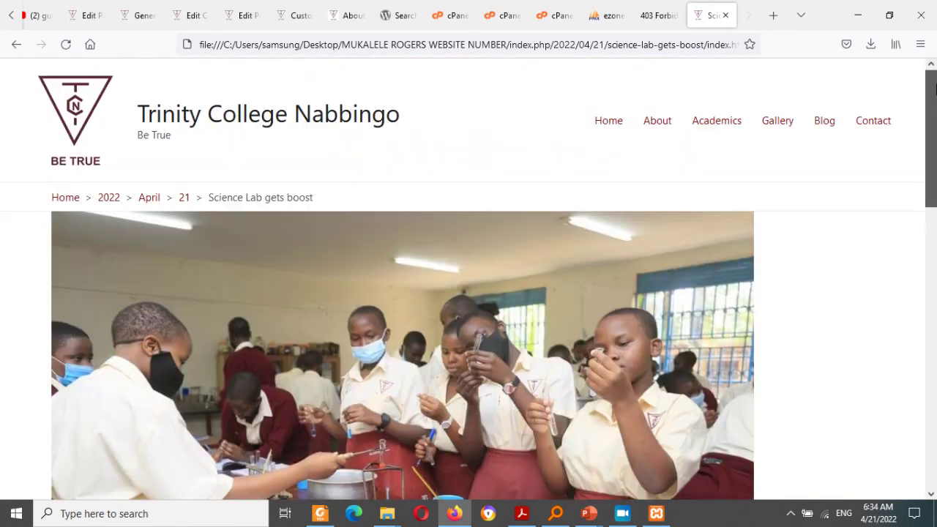
pyautogui.click(861, 123)
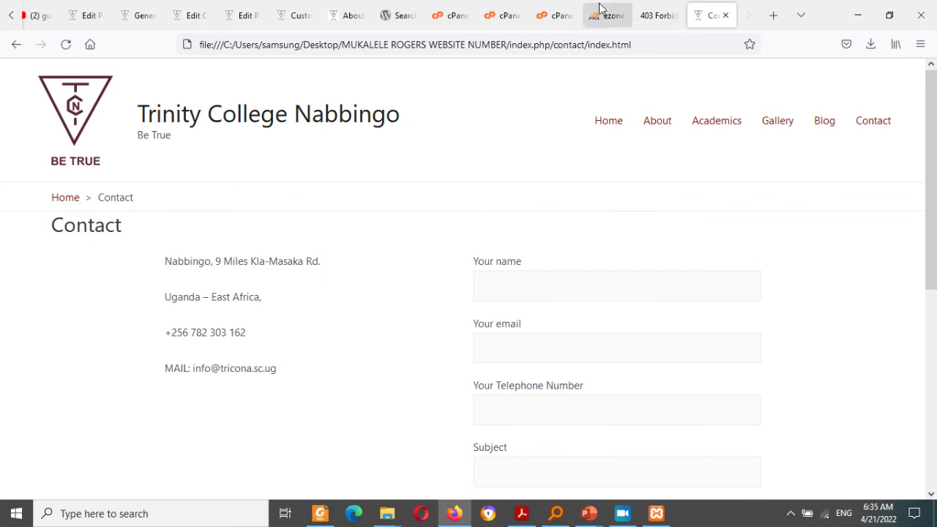
pyautogui.click(510, 15)
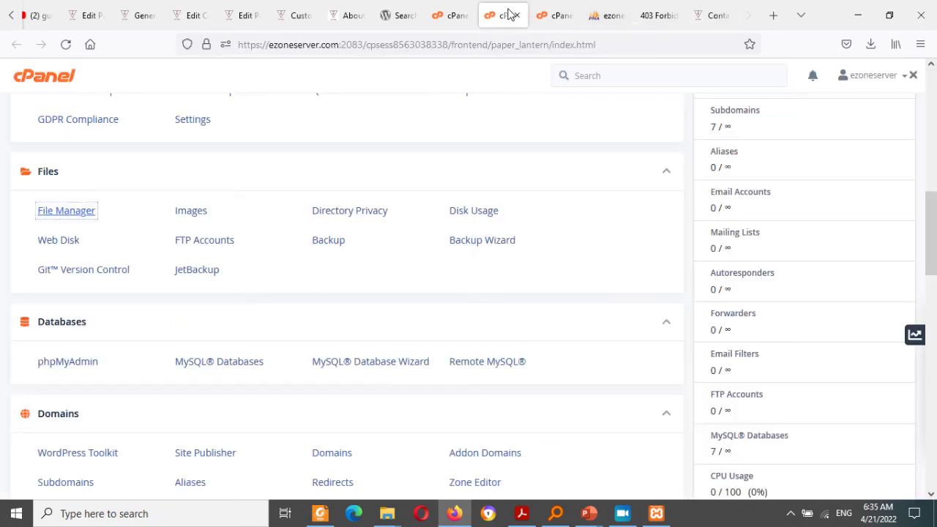
# Step: Upload simply-static-1-1650511561.zip (852.91 KB) into public_html through File Manager's Upload page
pyautogui.click(453, 10)
pyautogui.click(502, 13)
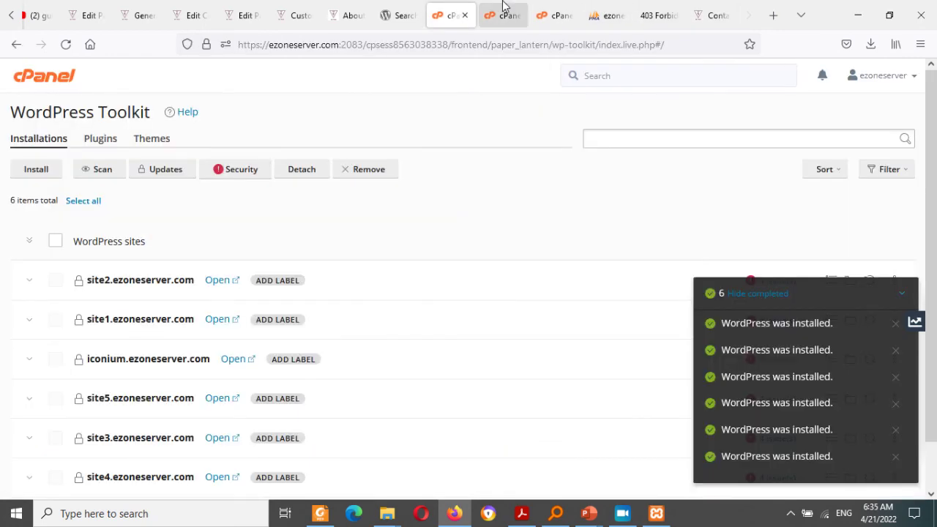
pyautogui.click(554, 14)
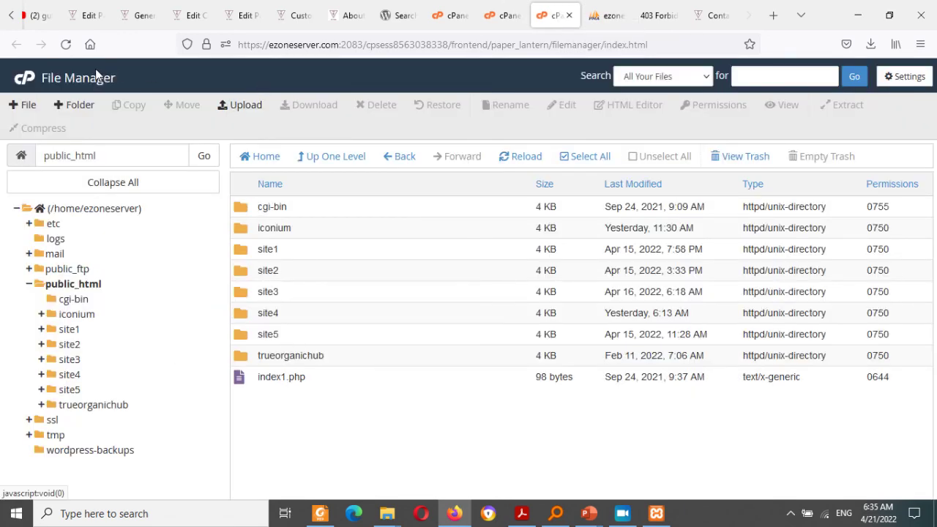
pyautogui.click(242, 104)
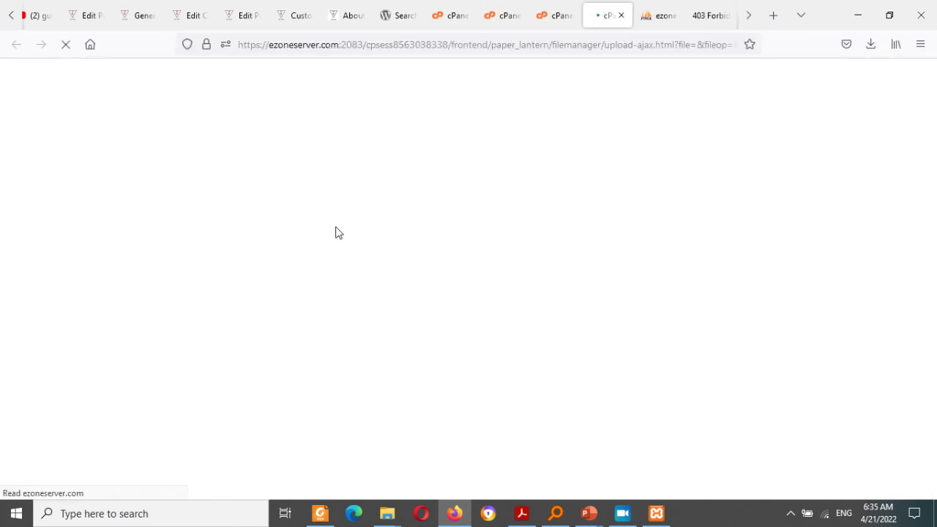
pyautogui.click(476, 302)
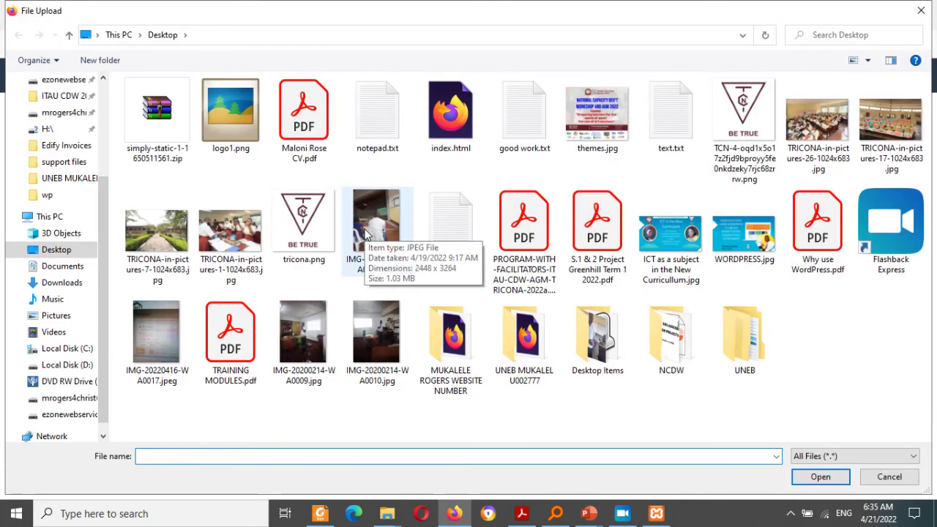
pyautogui.click(166, 120)
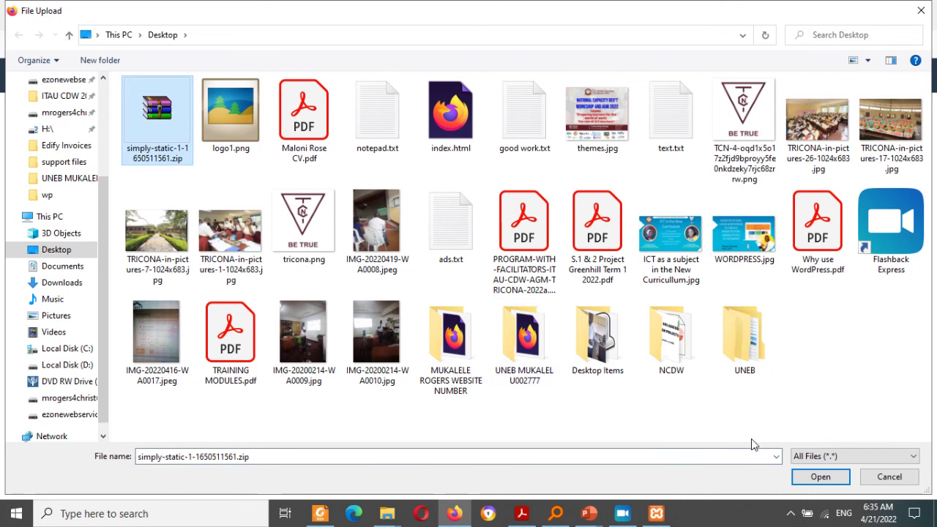
pyautogui.click(805, 477)
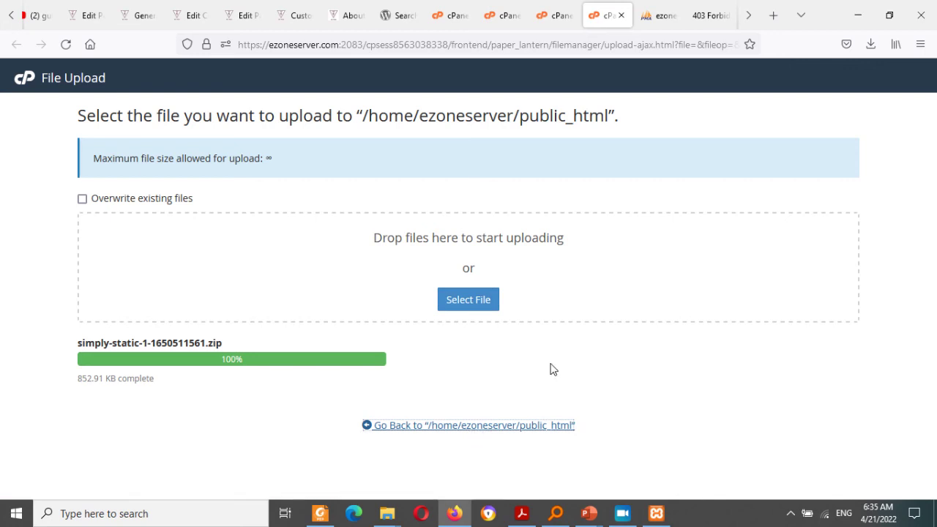
pyautogui.hotkey('ctrl', 'w')
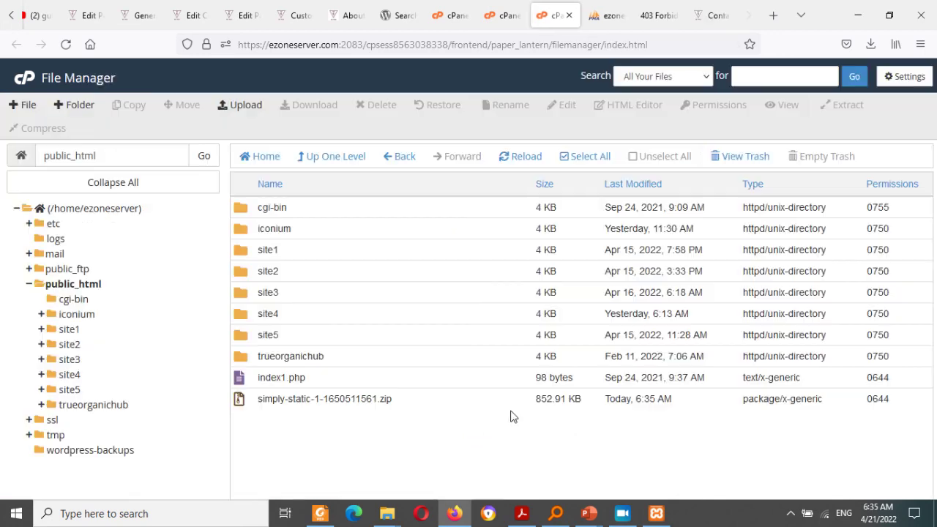
# Step: Extract the uploaded simply-static zip into /public_html, adding index.html, index.php, wp-content and wp-includes
pyautogui.rightClick(238, 401)
pyautogui.click(444, 445)
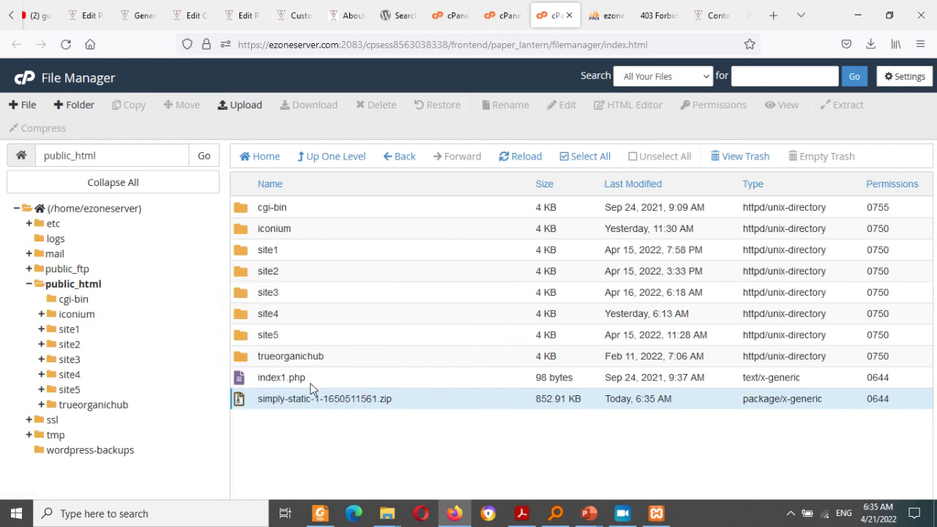
pyautogui.rightClick(241, 402)
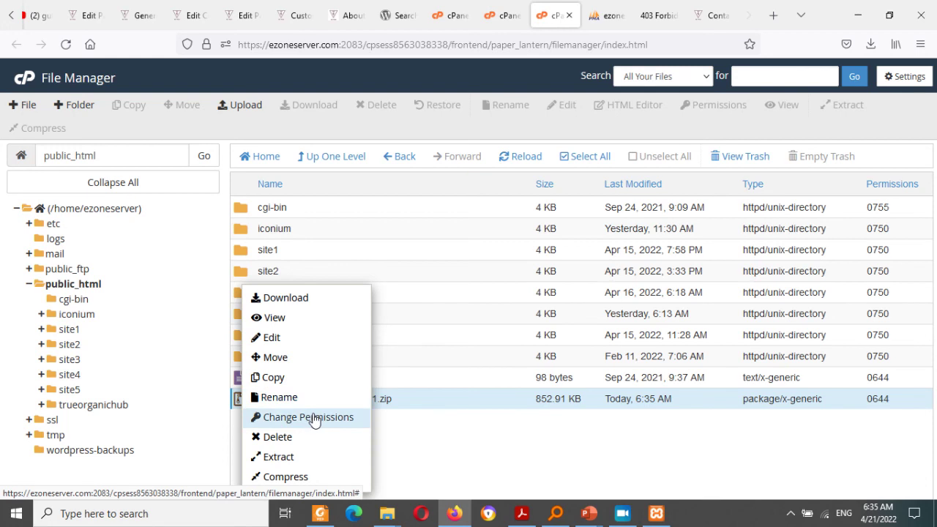
pyautogui.click(279, 457)
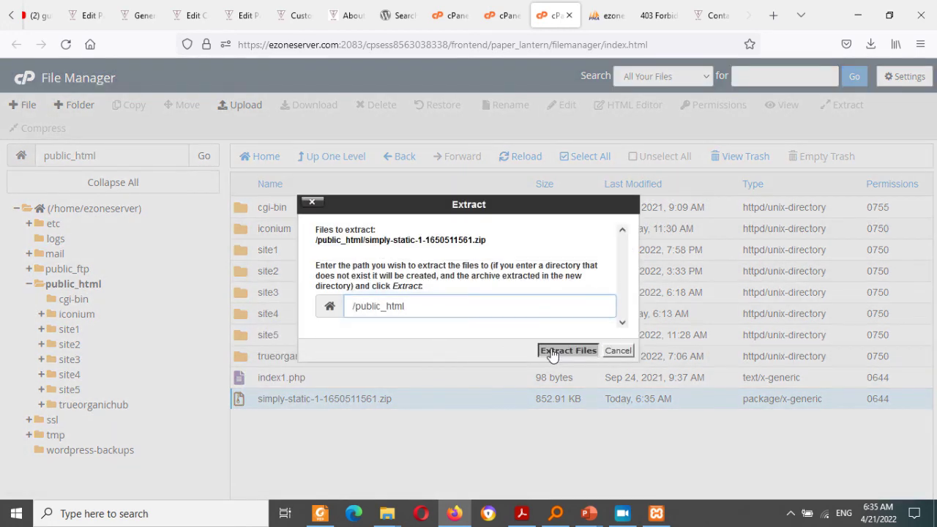
pyautogui.click(554, 350)
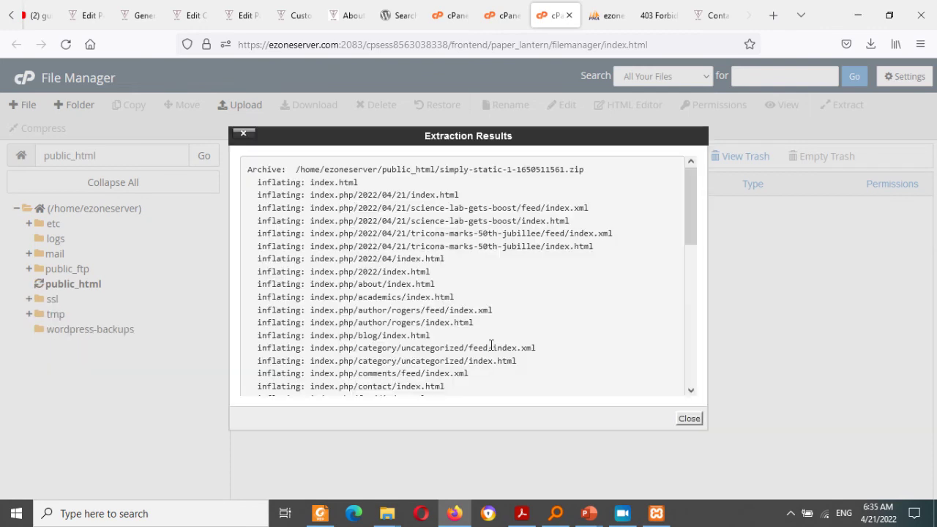
pyautogui.click(688, 418)
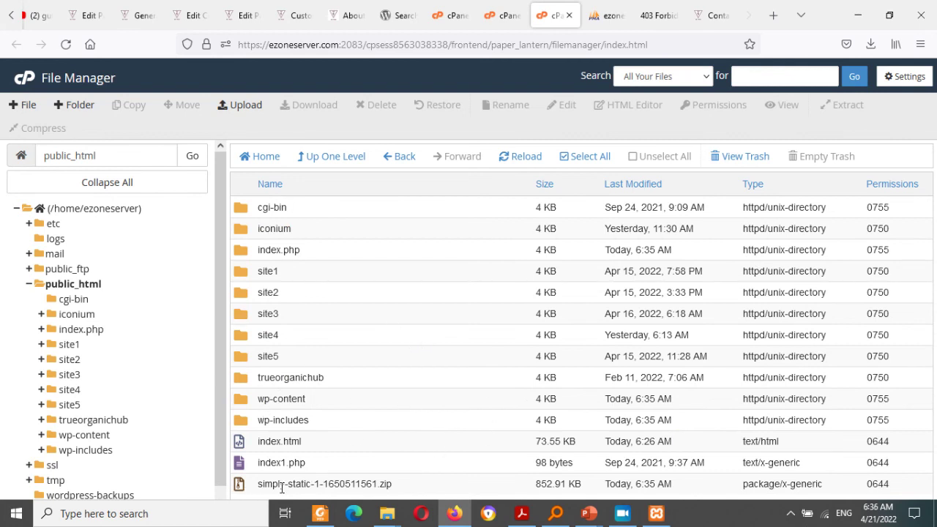
# Step: Reload ezoneserver.com/index.php/, still 403 Forbidden, then return to the cPanel dashboard
pyautogui.click(257, 447)
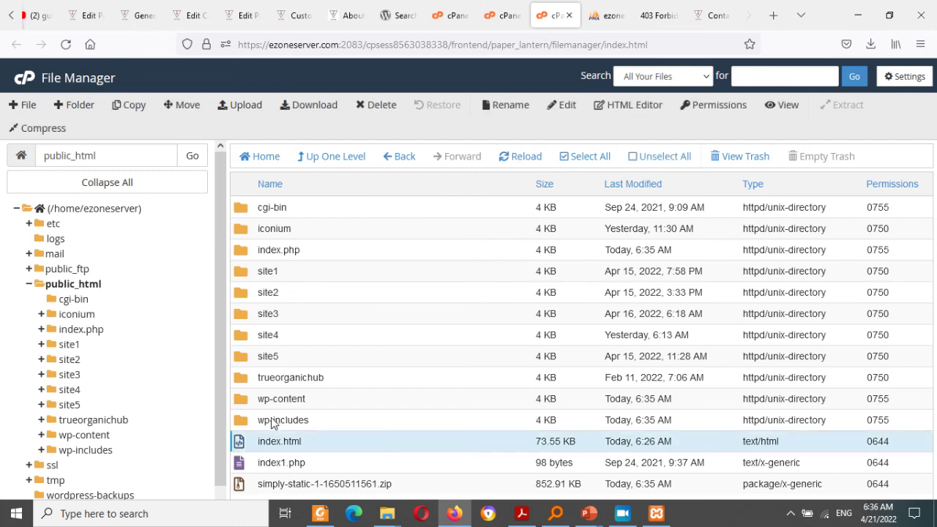
pyautogui.click(653, 16)
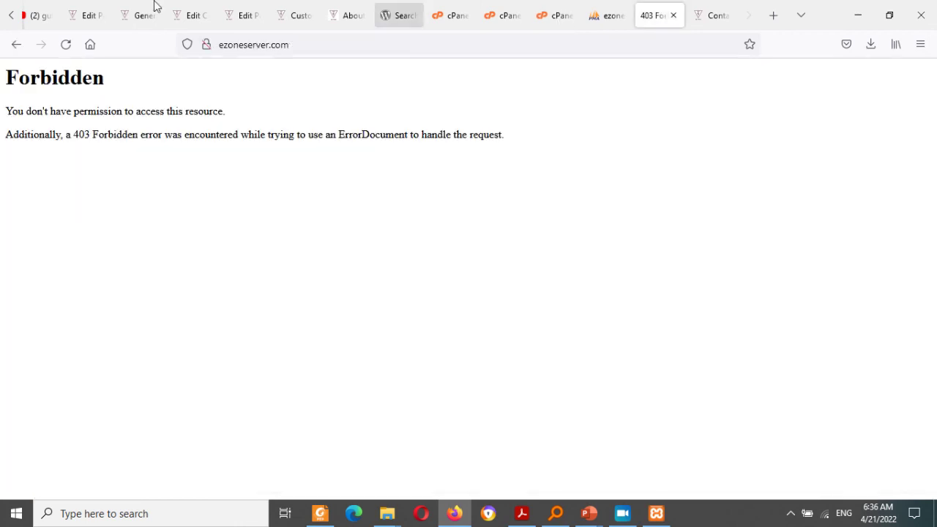
pyautogui.click(66, 45)
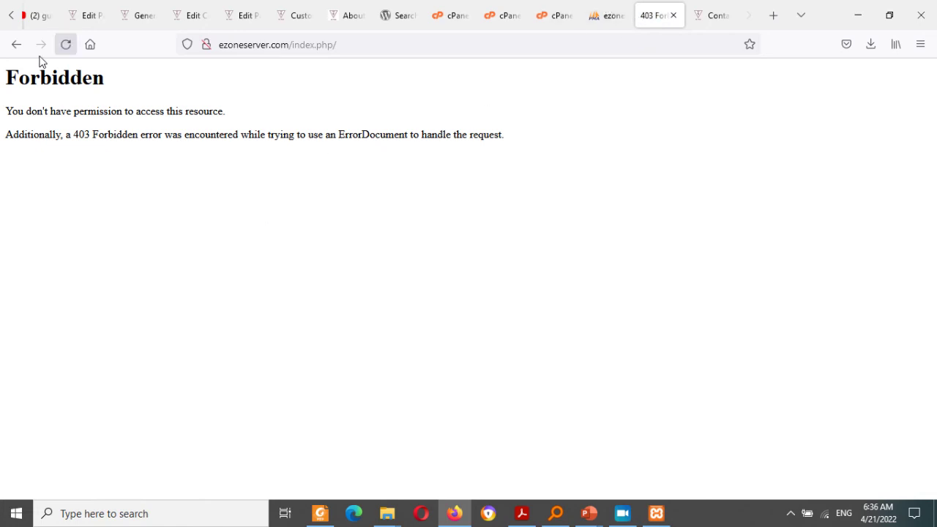
pyautogui.click(73, 49)
pyautogui.click(452, 22)
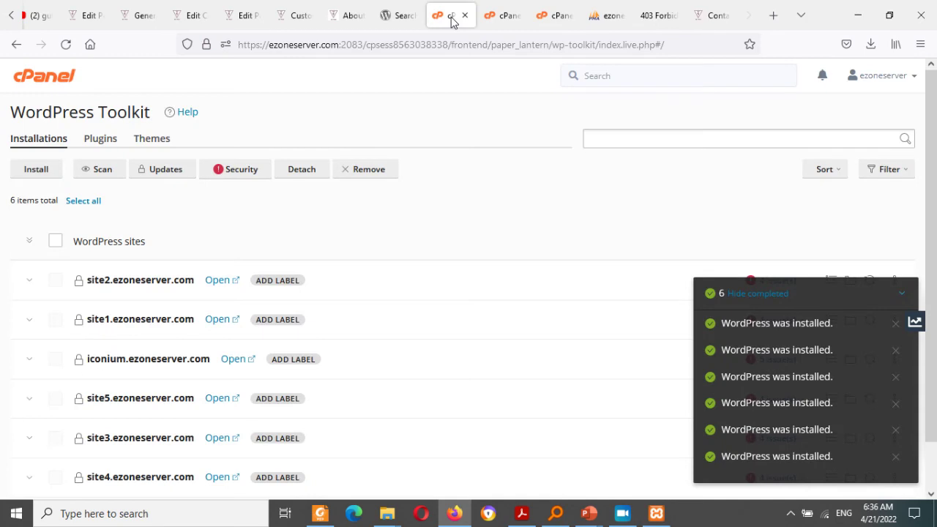
pyautogui.click(648, 14)
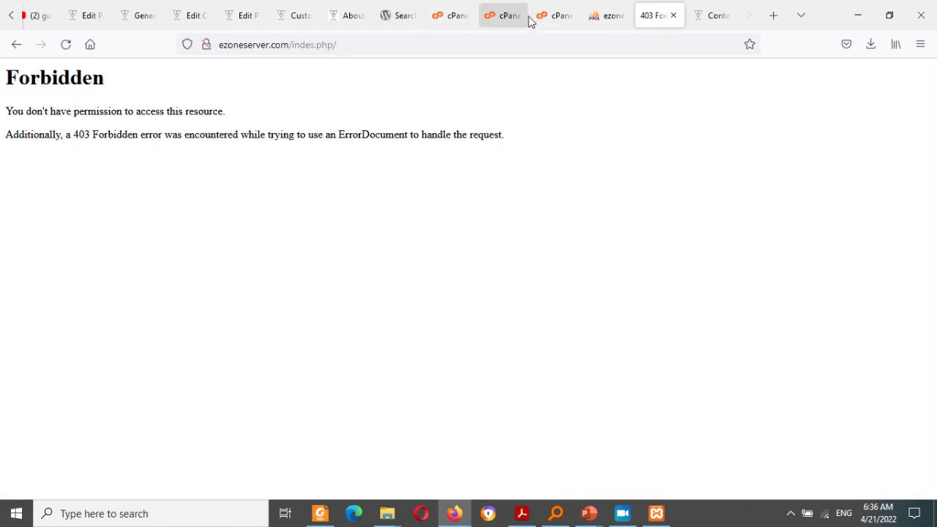
pyautogui.click(493, 13)
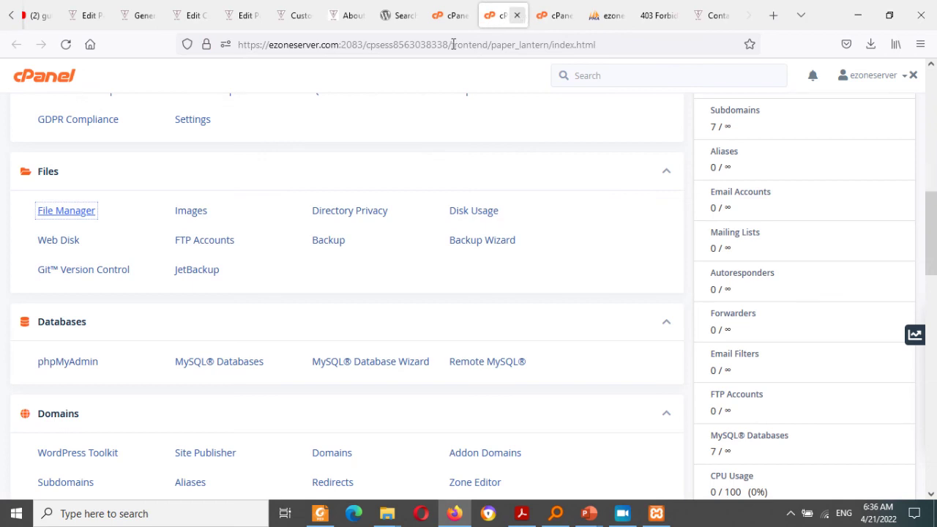
# Step: Inspect site2, the zip, index1.php and index.html in public_html, then return to the 403 tab
pyautogui.click(84, 212)
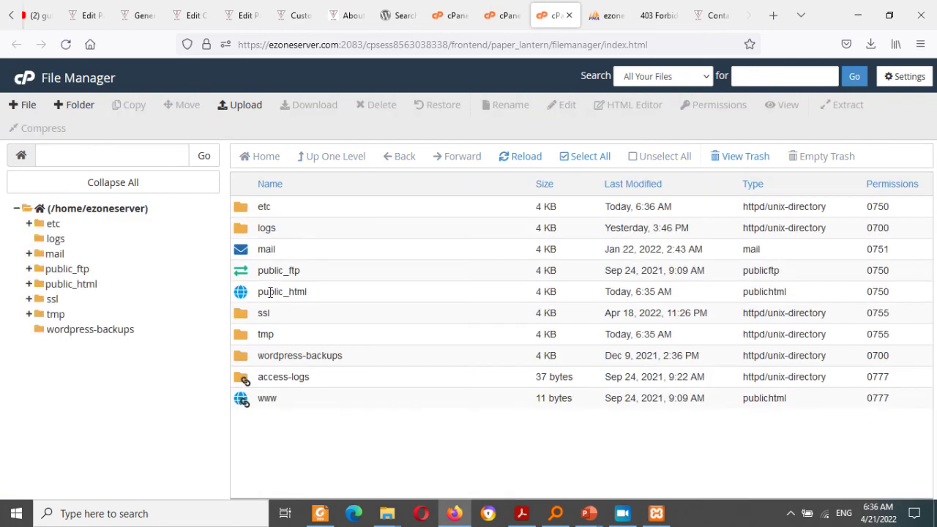
pyautogui.doubleClick(243, 300)
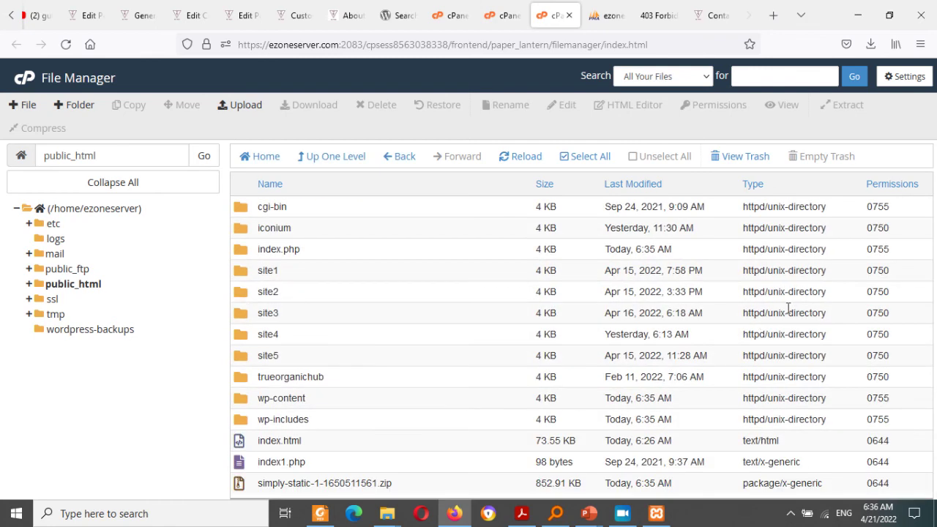
pyautogui.click(387, 304)
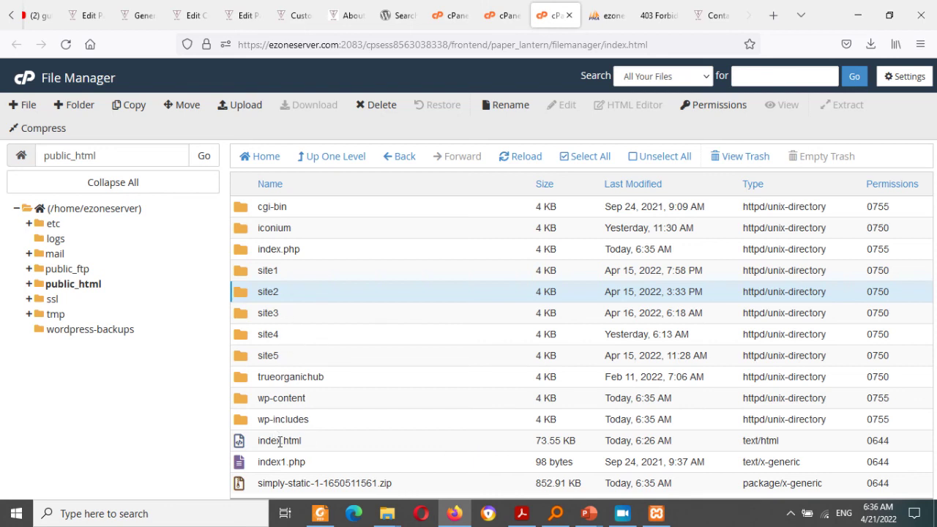
pyautogui.click(291, 480)
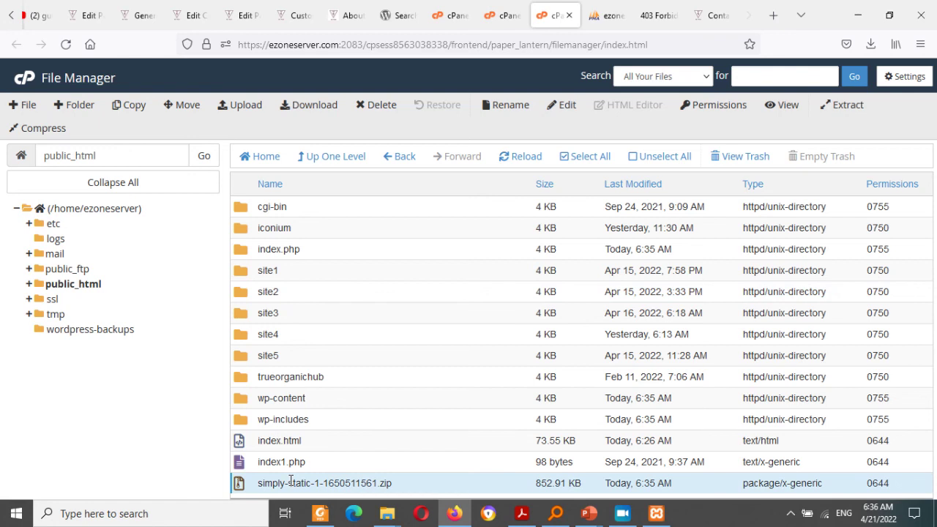
pyautogui.click(265, 459)
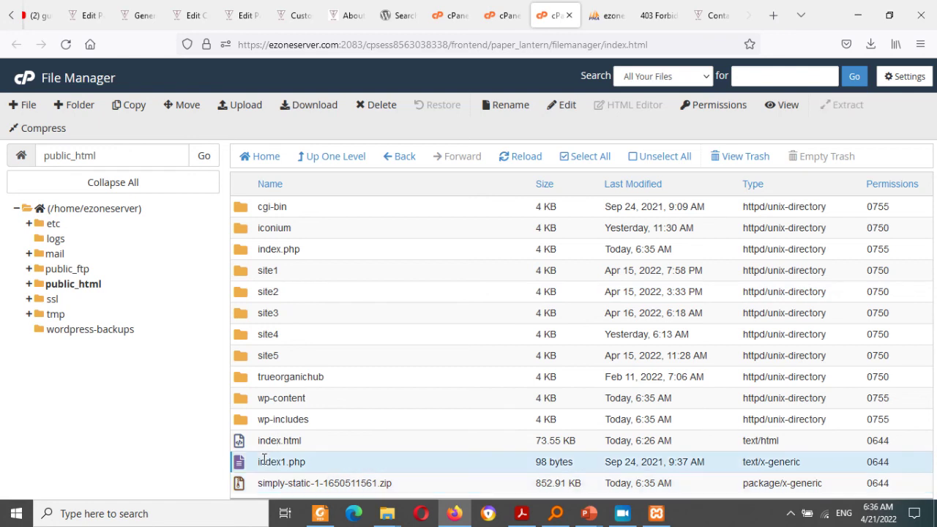
pyautogui.click(296, 440)
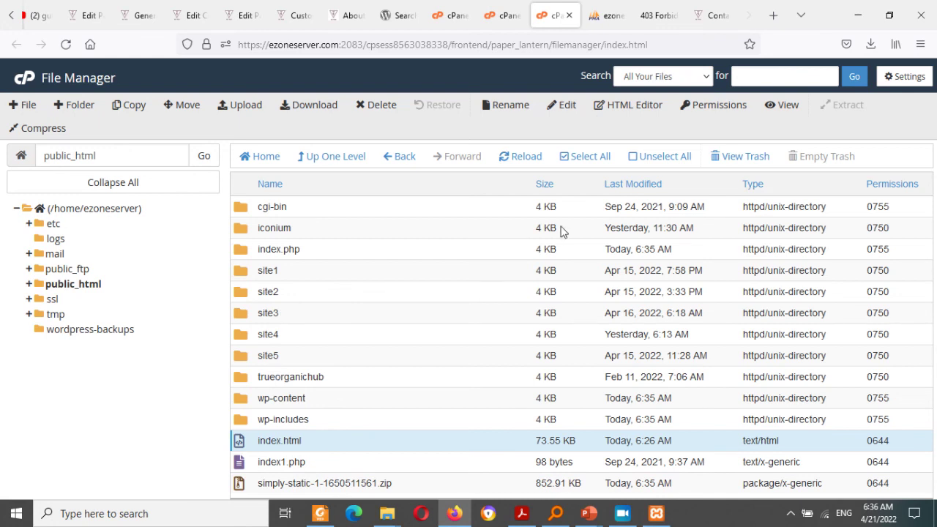
pyautogui.click(716, 13)
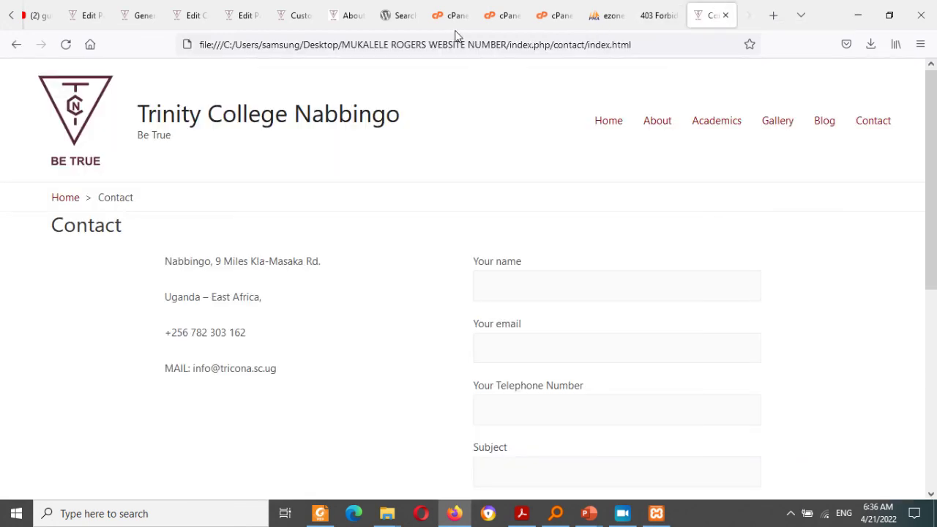
pyautogui.click(653, 15)
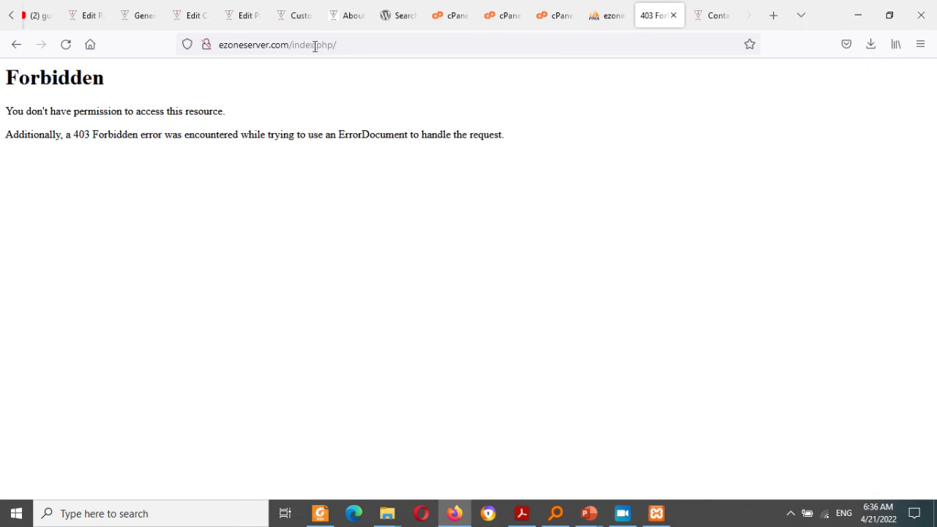
# Step: Change the address to ezoneserver.com/index.html and load the published site
pyautogui.moveTo(318, 45); pyautogui.dragTo(431, 61)
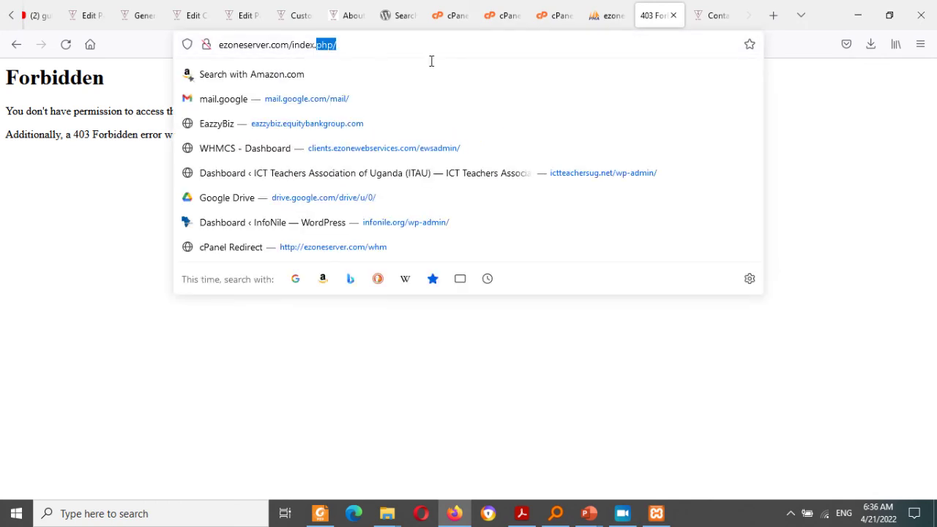
pyautogui.press('BackSpace')
pyautogui.press('BackSpace')
pyautogui.press('BackSpace')
pyautogui.press('BackSpace')
pyautogui.press('BackSpace')
pyautogui.press('BackSpace')
pyautogui.press('BackSpace')
pyautogui.press('BackSpace')
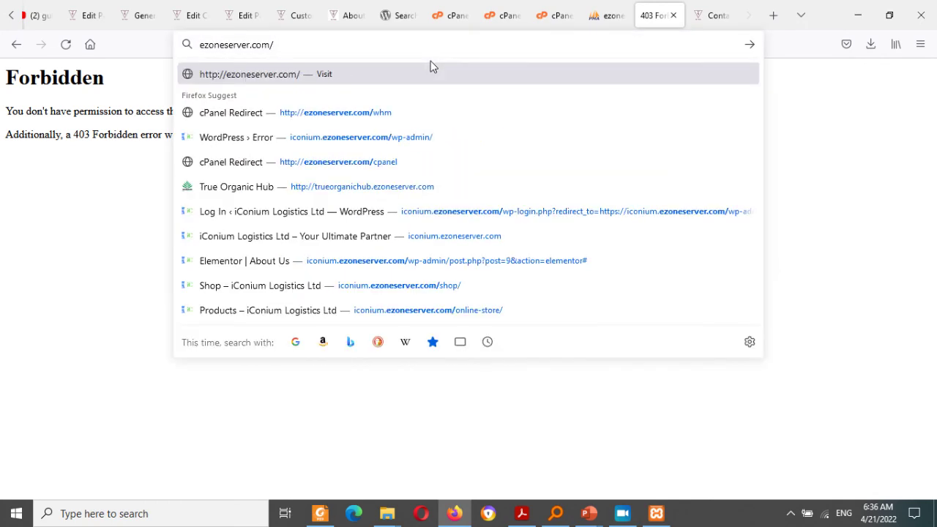
pyautogui.press('Return')
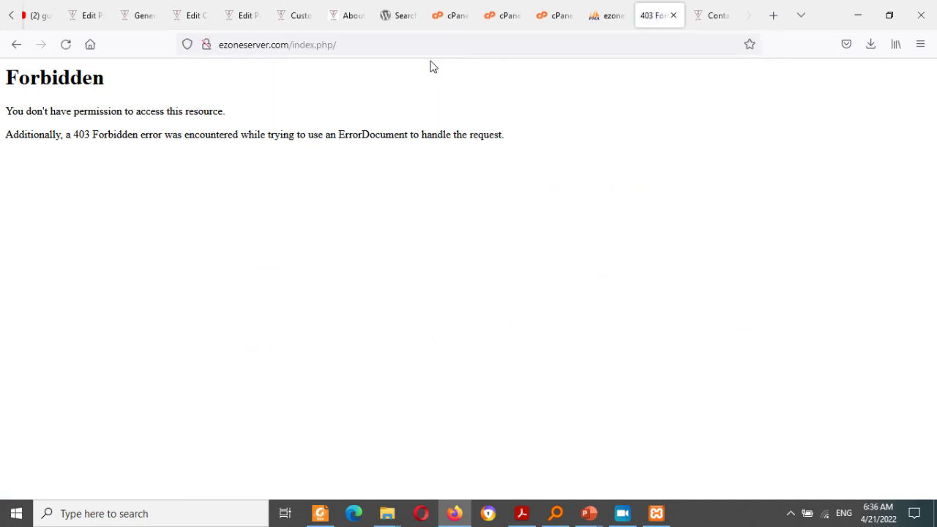
pyautogui.click(323, 45)
pyautogui.doubleClick(324, 45)
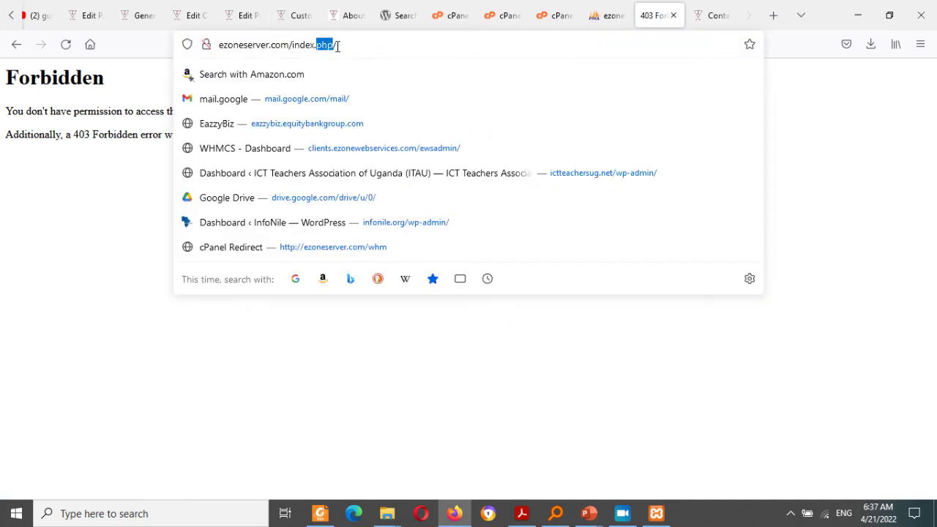
pyautogui.write('HTML')
pyautogui.press('BackSpace')
pyautogui.press('BackSpace')
pyautogui.press('BackSpace')
pyautogui.press('BackSpace')
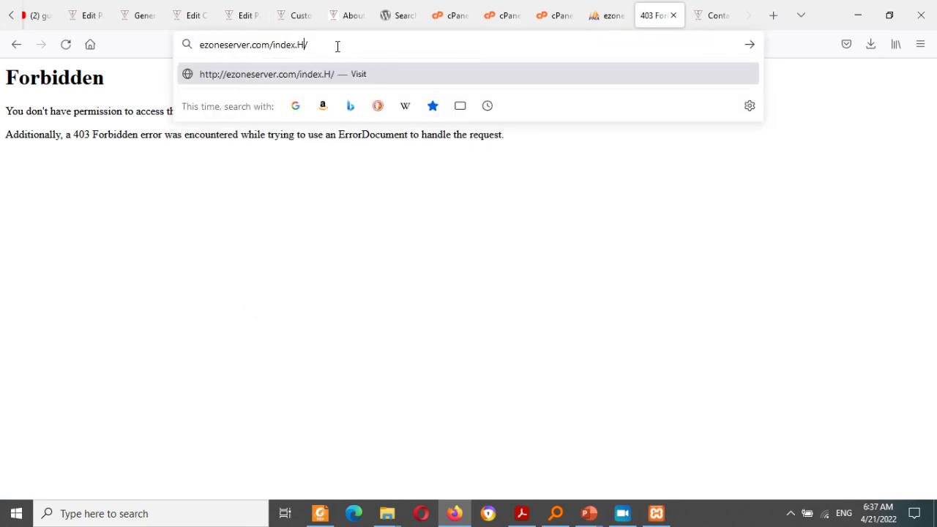
pyautogui.write('html')
pyautogui.press('BackSpace')
pyautogui.press('Return')
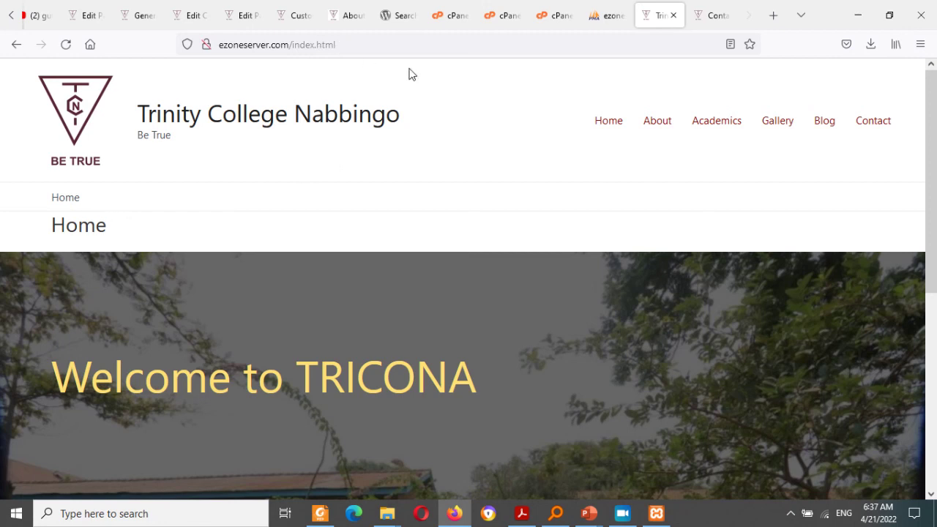
# Step: Check the live site's Academics, Gallery and Contact pages
pyautogui.click(726, 128)
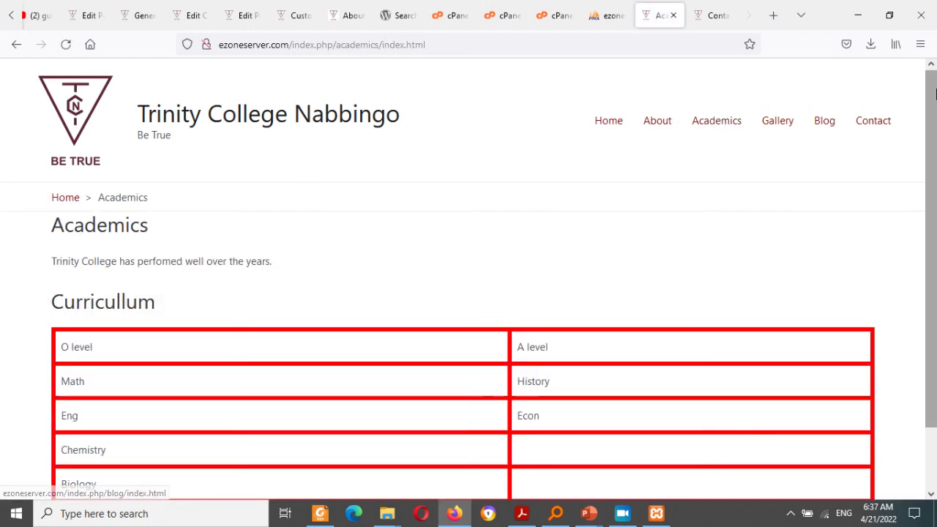
pyautogui.scroll(-3, 908, 102)
pyautogui.scroll(3, 842, 117)
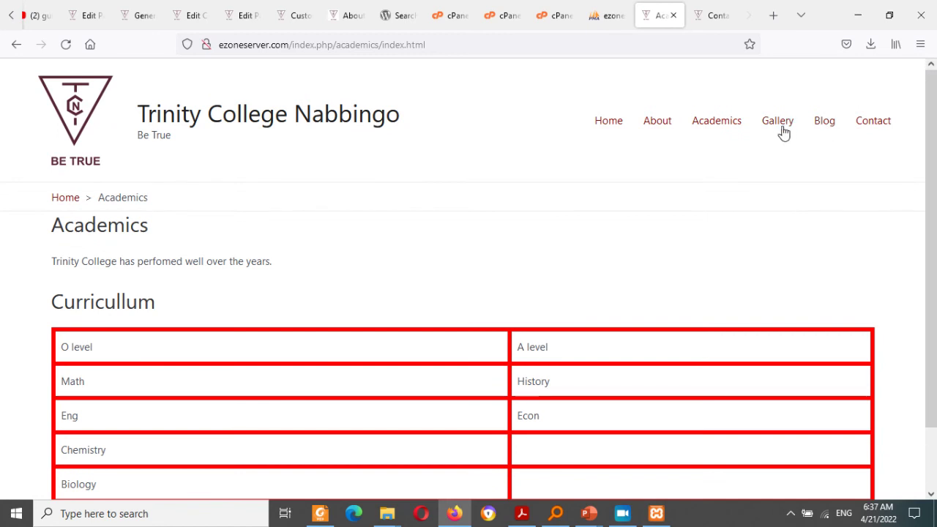
pyautogui.click(780, 130)
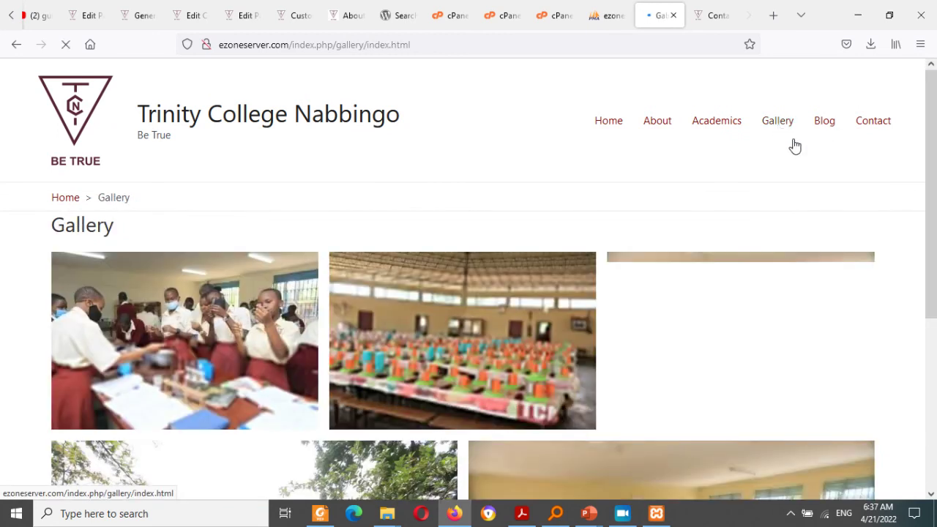
pyautogui.scroll(-3, 795, 147)
pyautogui.scroll(3, 931, 132)
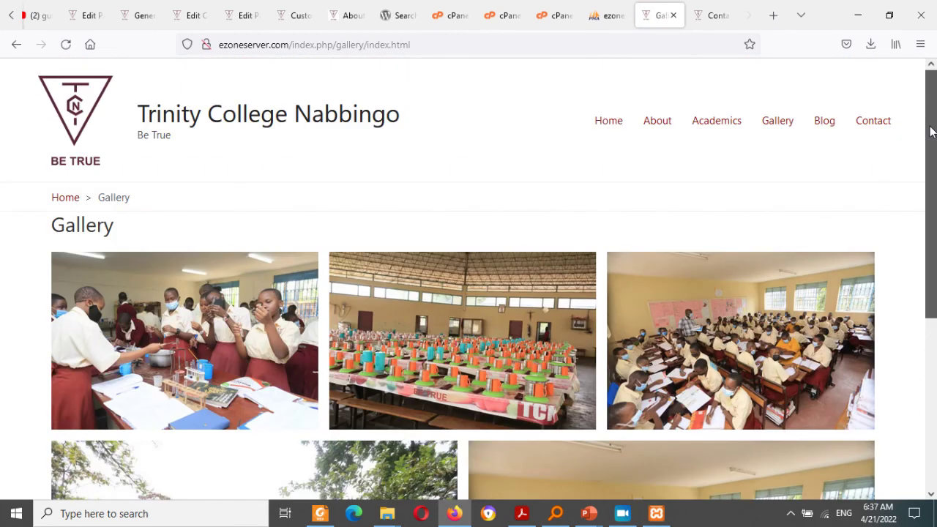
pyautogui.click(867, 123)
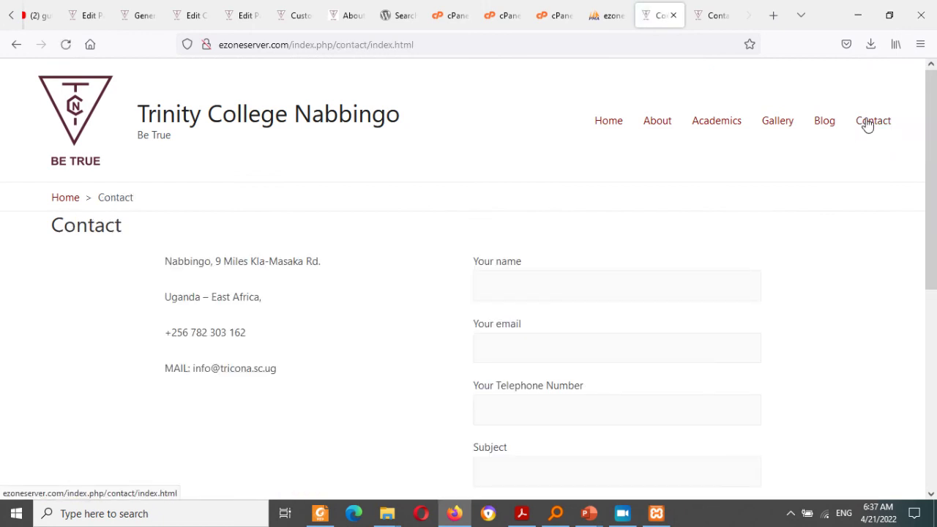
# Step: Go through Home, About, Academics, Gallery and Contact again on the live site
pyautogui.click(608, 122)
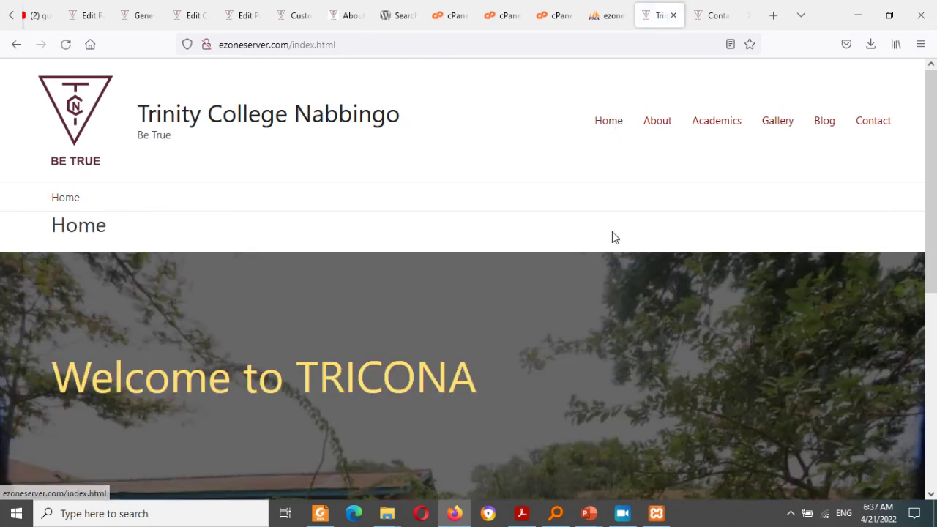
pyautogui.click(650, 123)
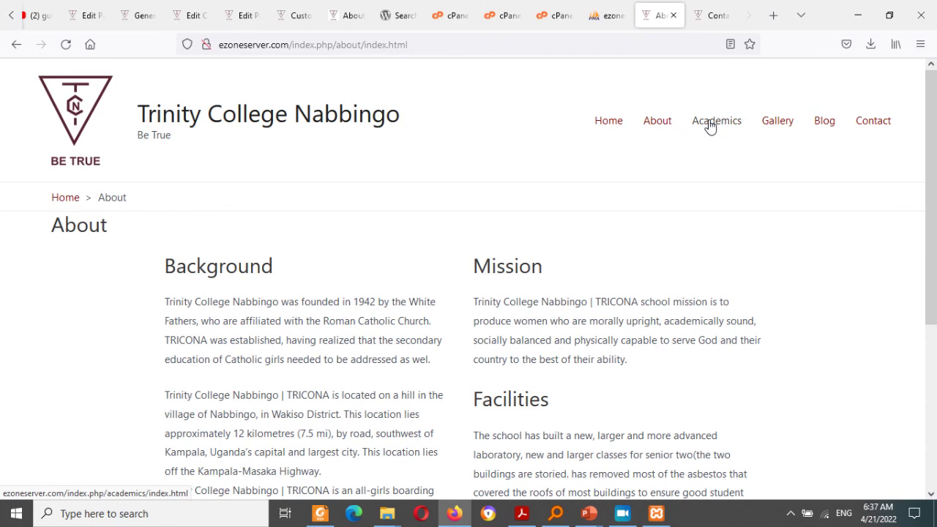
pyautogui.click(710, 126)
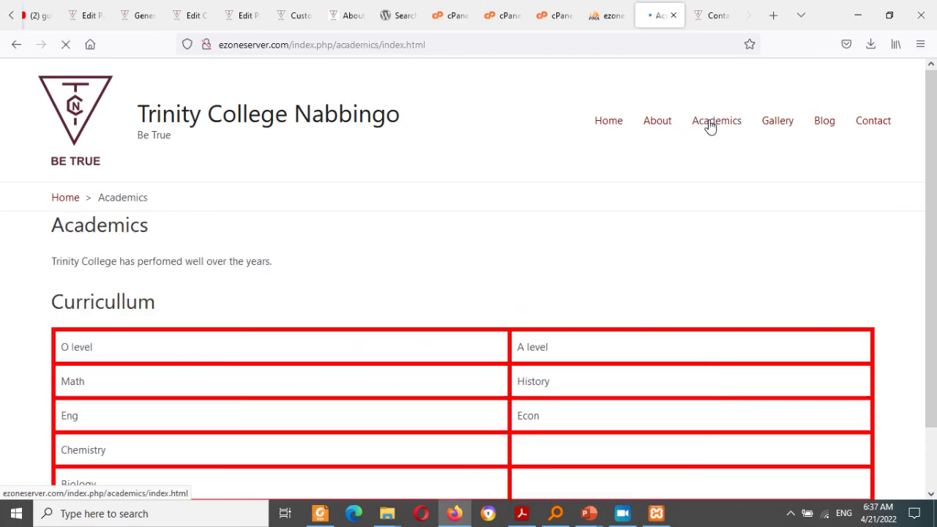
pyautogui.click(773, 121)
pyautogui.click(865, 124)
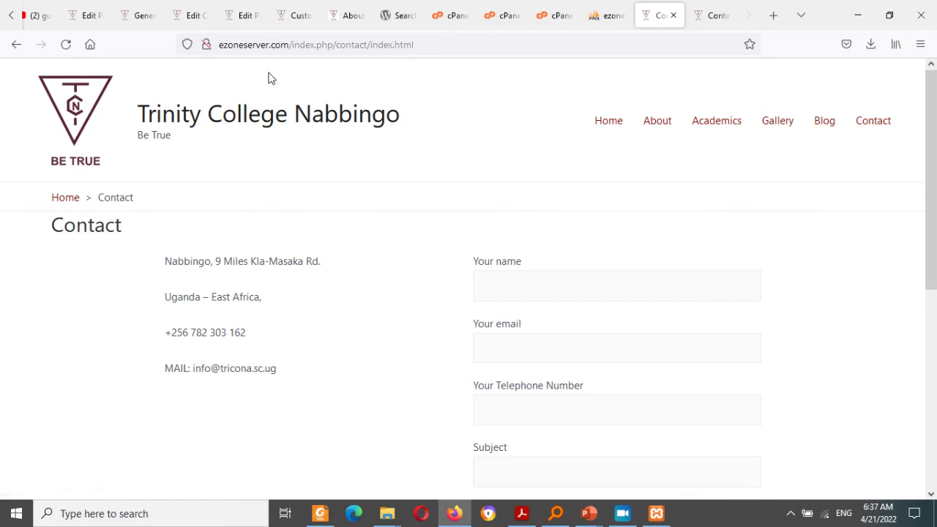
pyautogui.moveTo(239, 45); pyautogui.dragTo(276, 45)
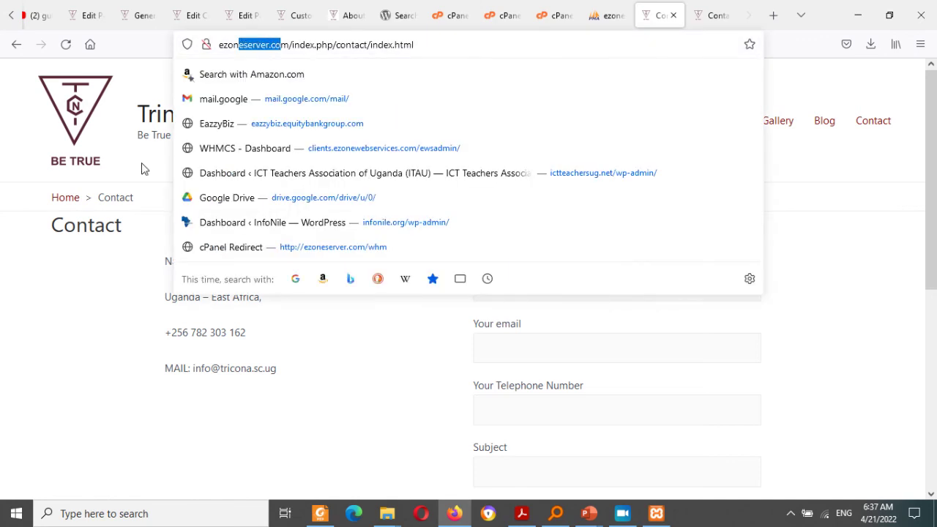
# Step: Open the Install WordPress dialog from the WordPress Toolkit listing 6 sites
pyautogui.click(551, 15)
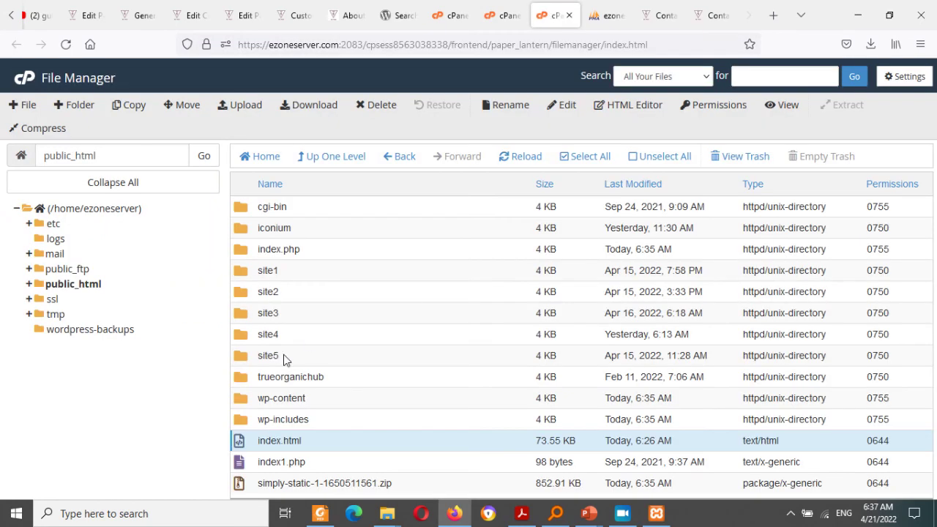
pyautogui.click(717, 14)
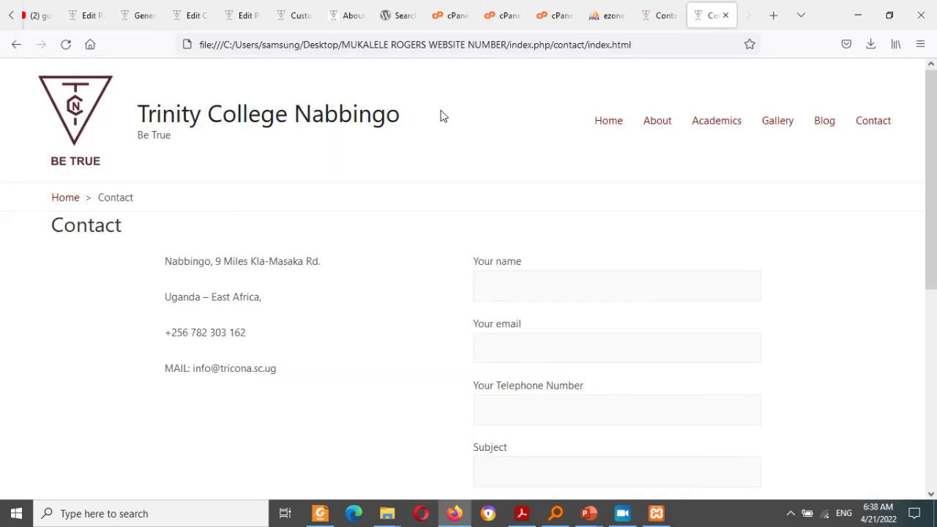
pyautogui.click(454, 8)
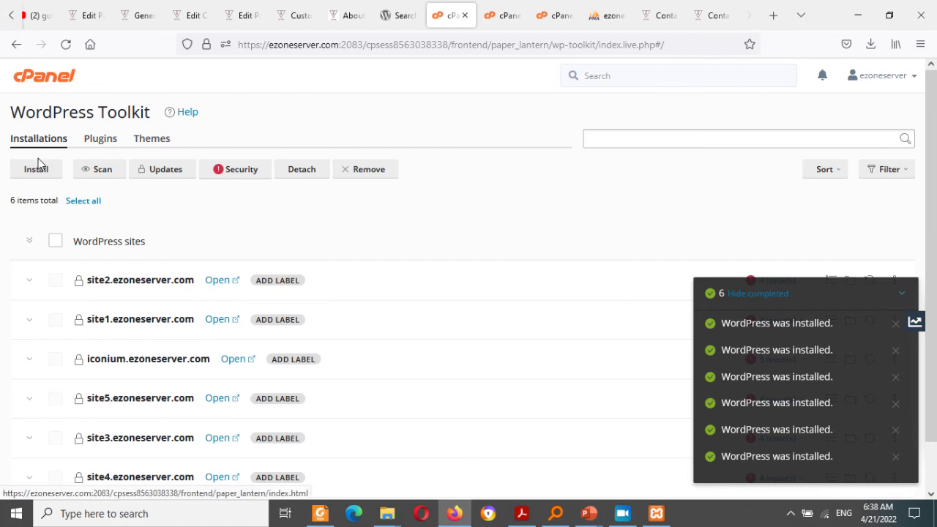
pyautogui.click(37, 172)
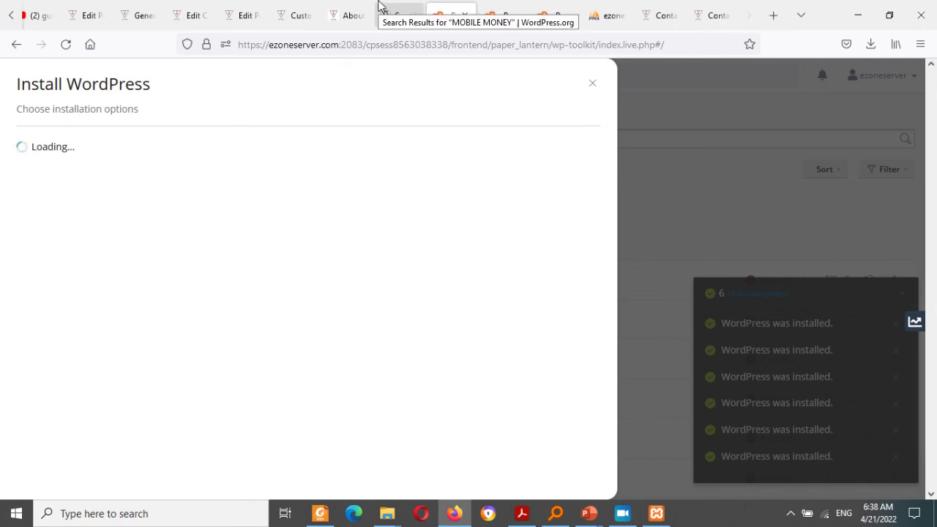
# Step: Glance at the other open tabs, then confirm the Inspiration Station site title in the install form
pyautogui.click(287, 18)
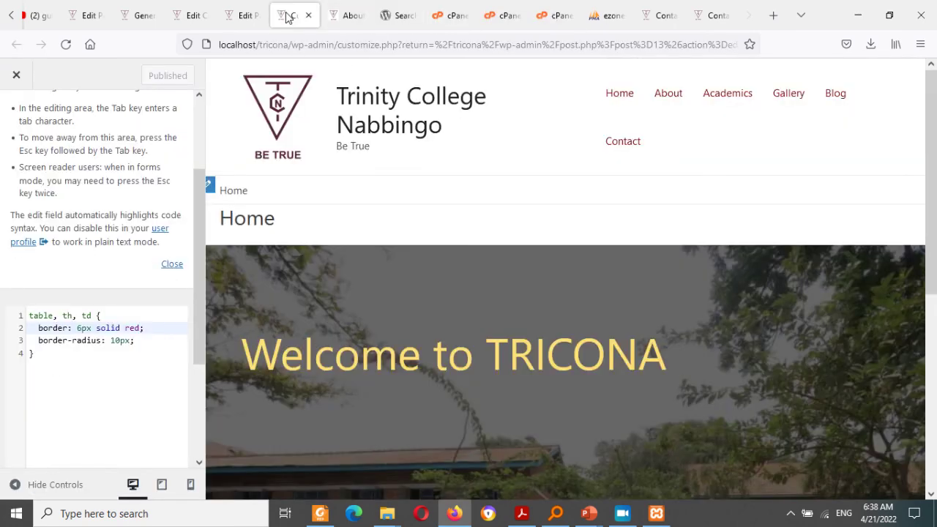
pyautogui.click(403, 11)
pyautogui.click(458, 11)
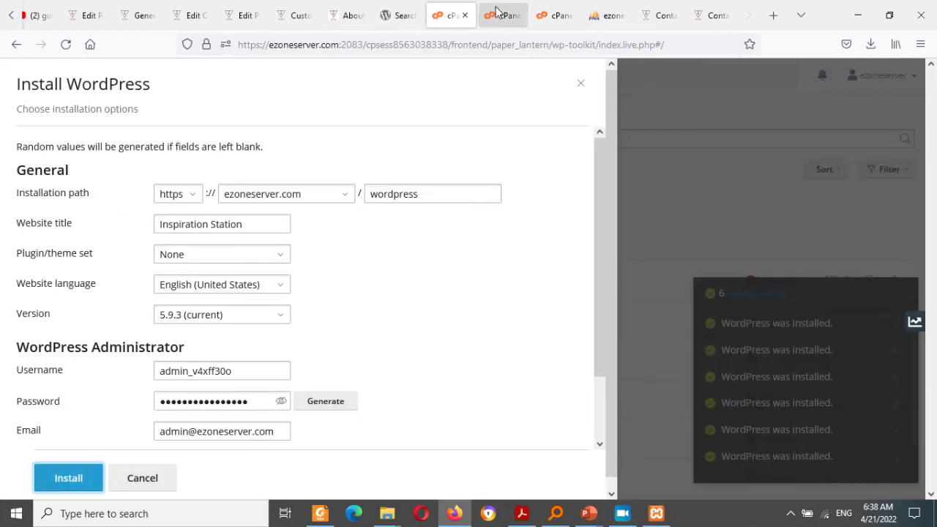
pyautogui.click(228, 224)
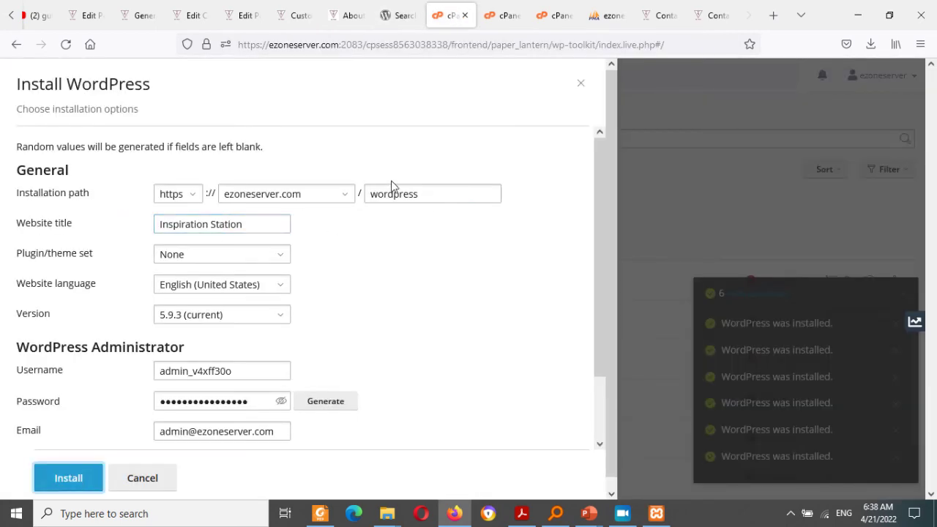
pyautogui.moveTo(594, 278)
pyautogui.mouseDown()
pyautogui.moveTo(590, 391)
pyautogui.moveTo(583, 245)
pyautogui.moveTo(584, 303)
pyautogui.moveTo(584, 266)
pyautogui.mouseUp()
# Step: Keep 'wordpress' as the installation folder and start installing WordPress at ezoneserver.com/wordpress
pyautogui.click(416, 194)
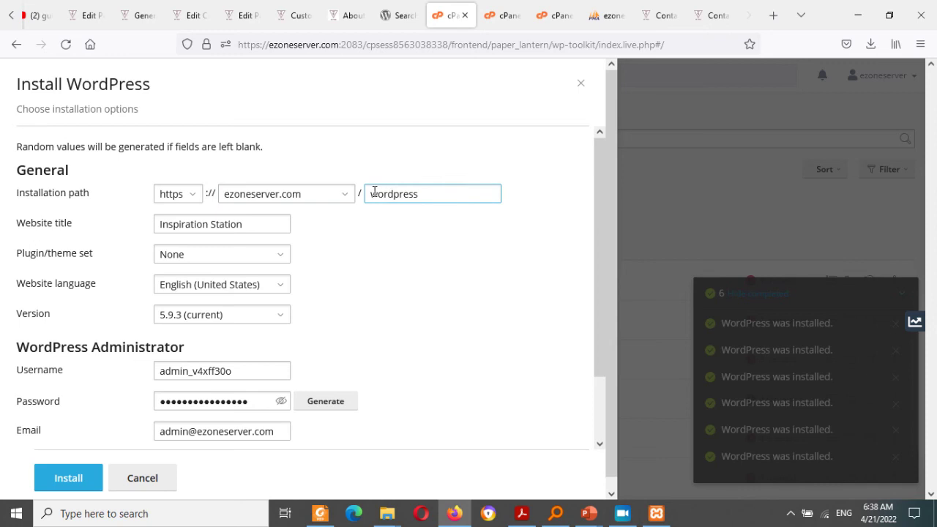
pyautogui.moveTo(459, 186); pyautogui.dragTo(464, 186)
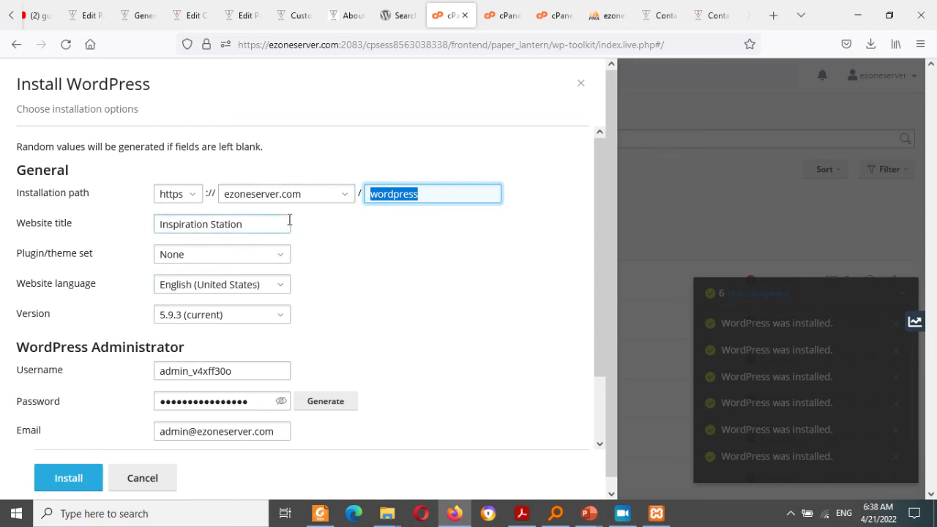
pyautogui.moveTo(600, 280); pyautogui.dragTo(593, 379)
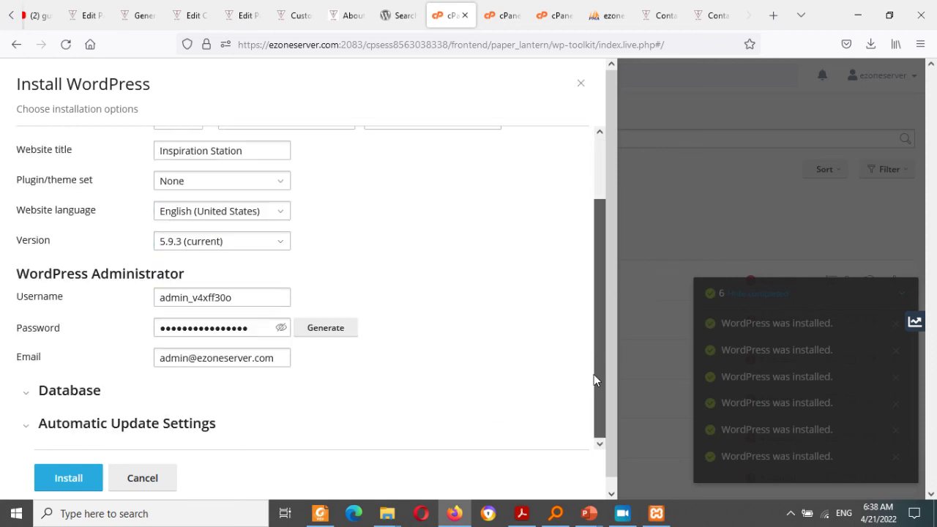
pyautogui.click(65, 481)
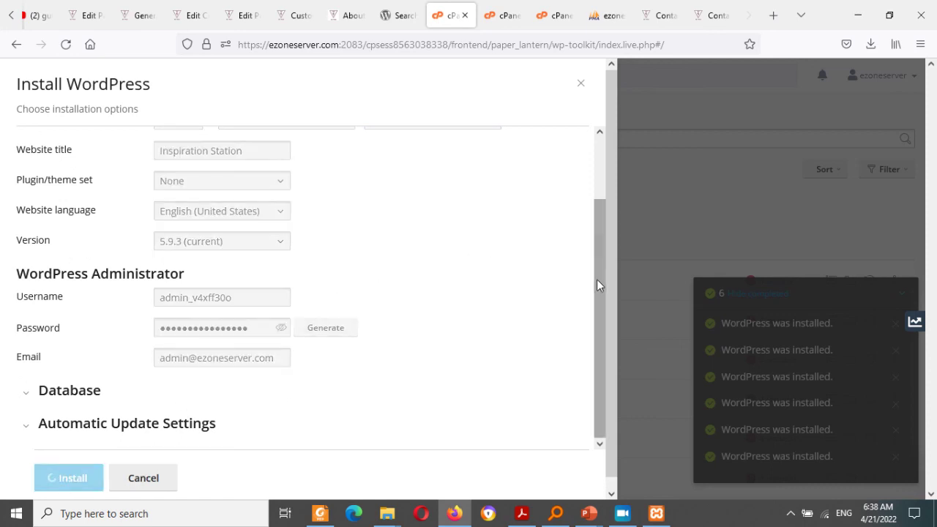
pyautogui.moveTo(596, 279); pyautogui.dragTo(602, 197)
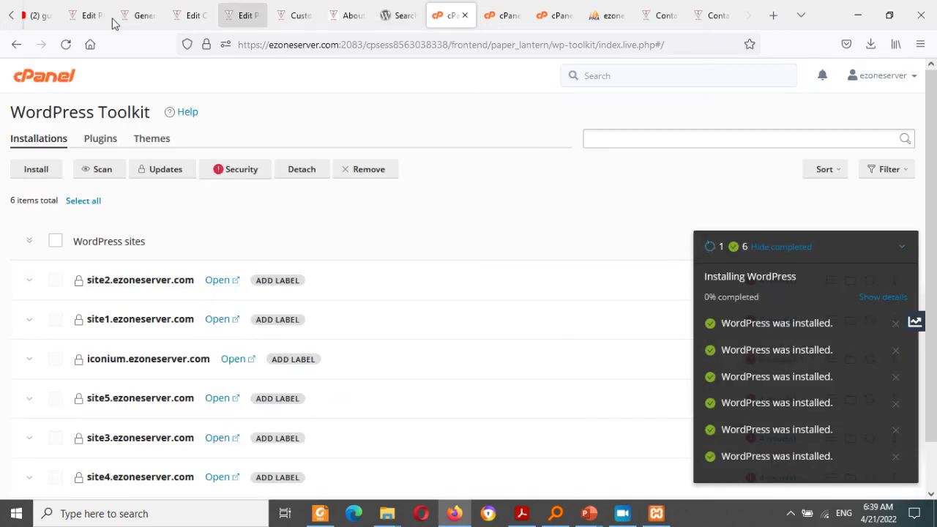
# Step: Replace the gutenberg query with a YouTube search for 'migrate wordpress site from localhost to server'
pyautogui.click(33, 14)
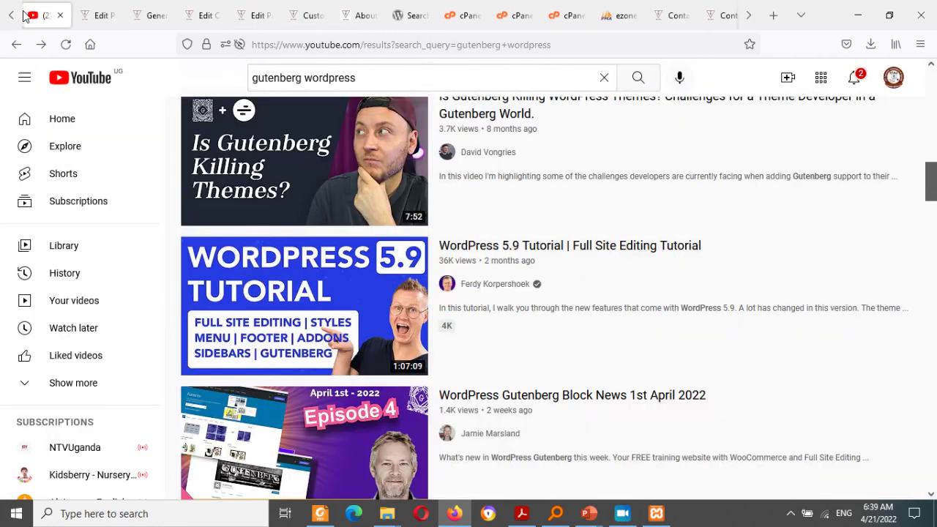
pyautogui.click(362, 76)
pyautogui.moveTo(362, 77); pyautogui.dragTo(249, 67)
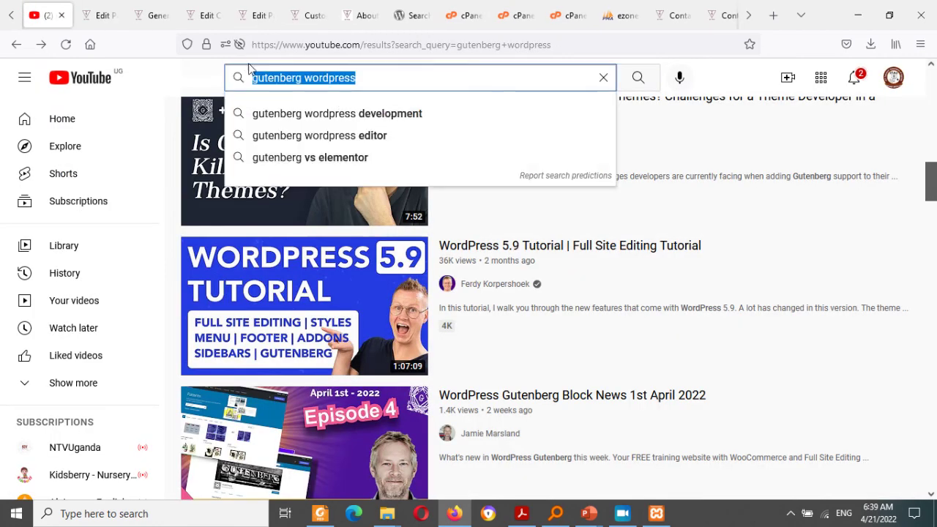
pyautogui.write('mig')
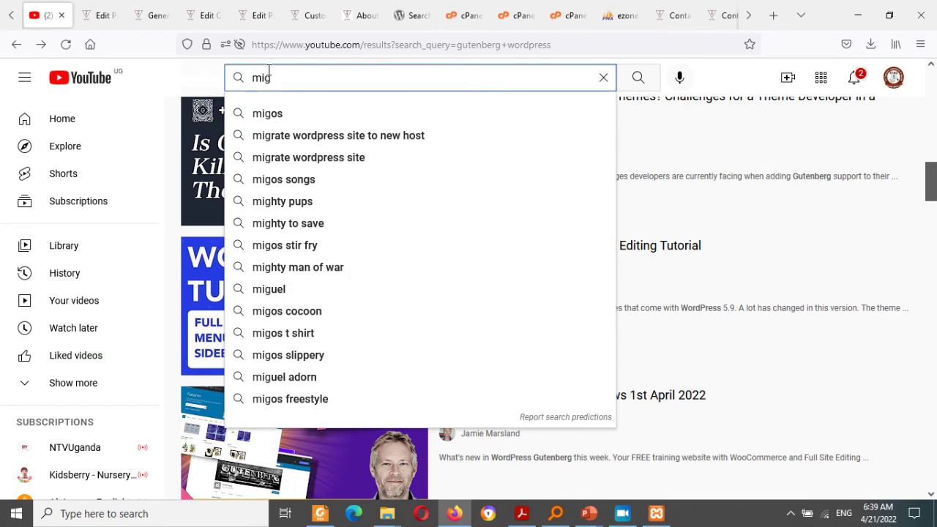
pyautogui.write('rate')
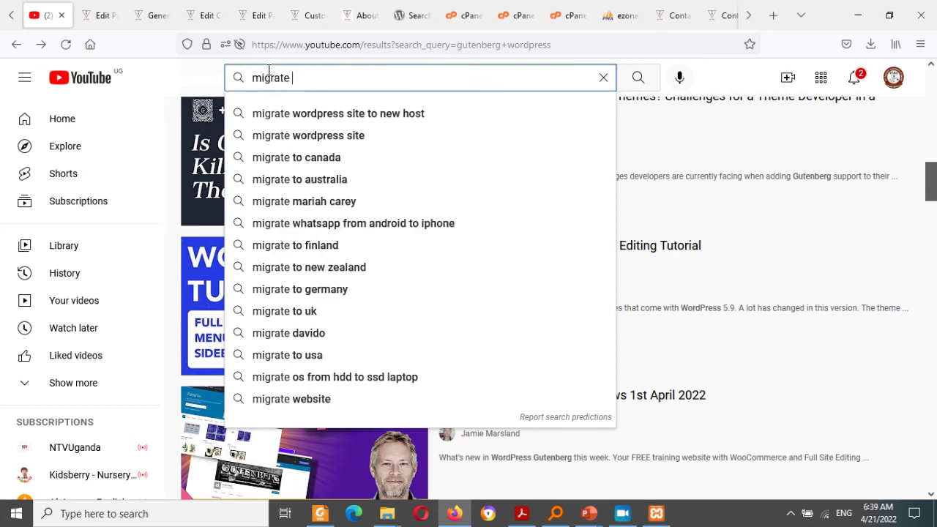
pyautogui.press('Down')
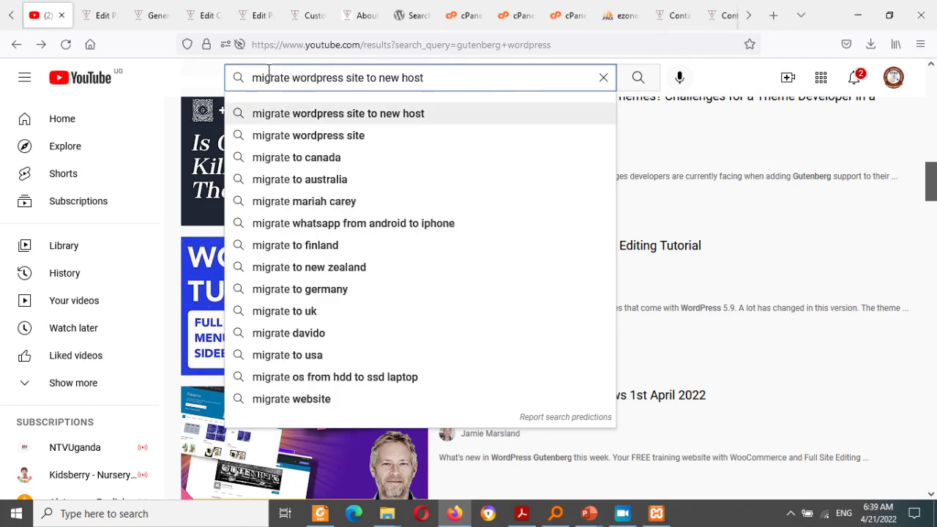
pyautogui.press('BackSpace')
pyautogui.press('BackSpace')
pyautogui.press('BackSpace')
pyautogui.press('BackSpace')
pyautogui.press('BackSpace')
pyautogui.press('BackSpace')
pyautogui.press('BackSpace')
pyautogui.press('BackSpace')
pyautogui.press('BackSpace')
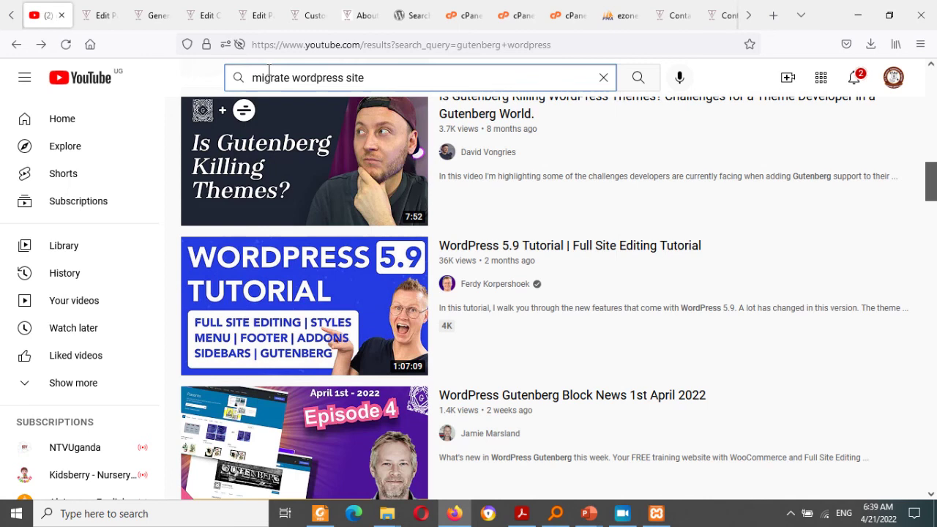
pyautogui.write('from')
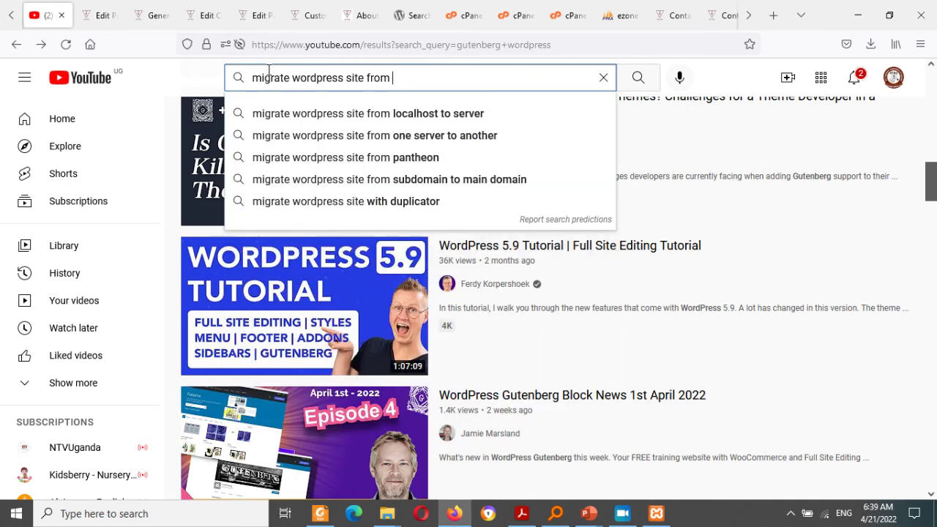
pyautogui.press('Down')
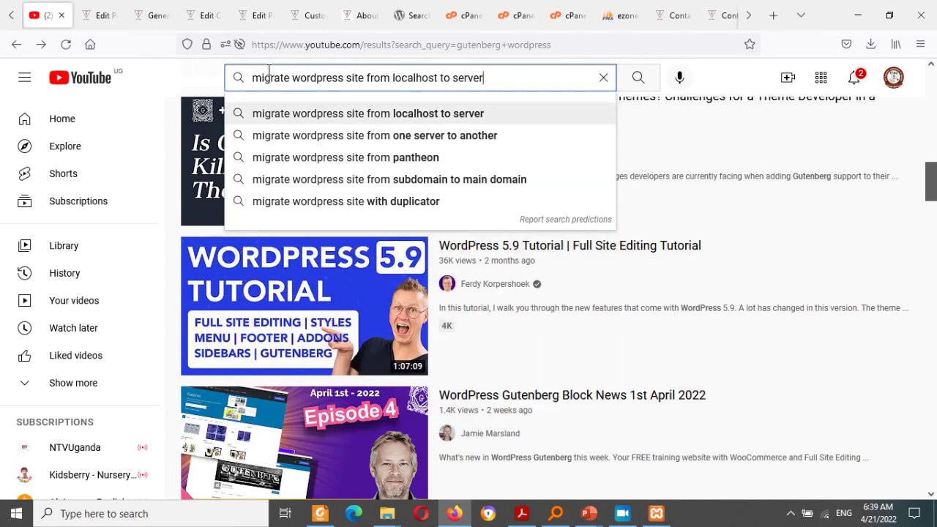
pyautogui.press('Return')
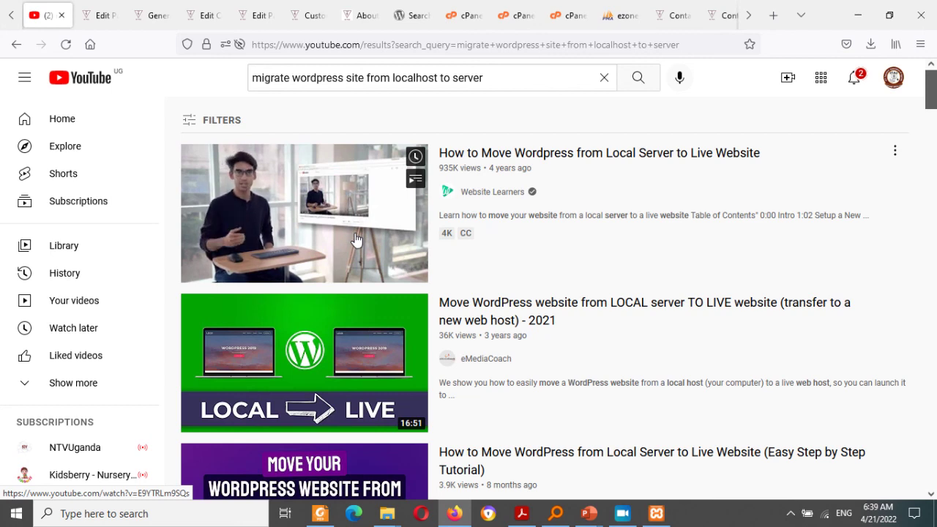
pyautogui.moveTo(931, 92); pyautogui.dragTo(934, 45)
pyautogui.moveTo(322, 199)
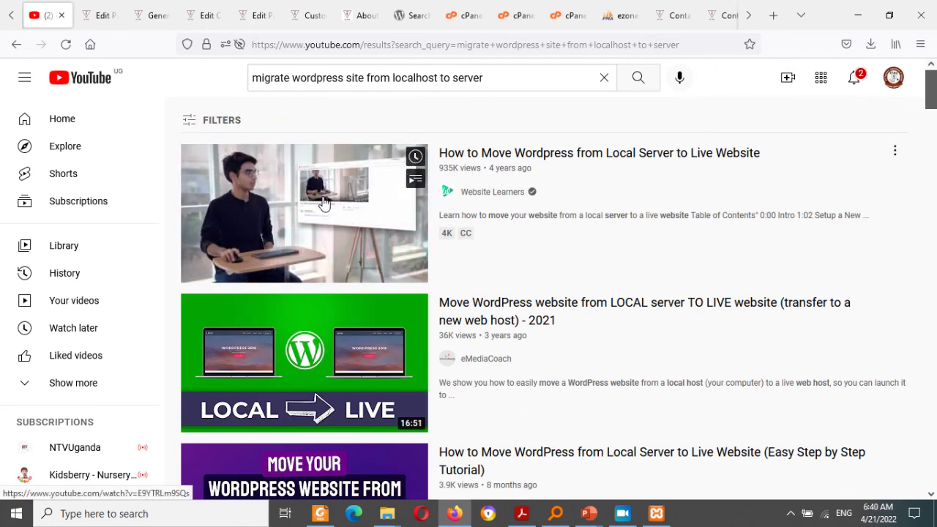
# Step: Play 'How to Move Wordpress from Local Server to Live Website' from its plugin-install chapter at 4:39
pyautogui.click(322, 202)
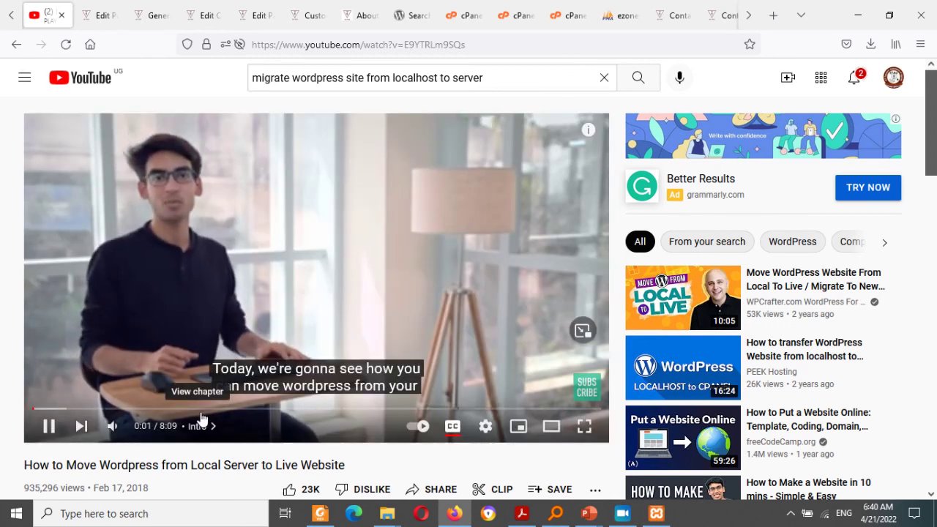
pyautogui.click(201, 425)
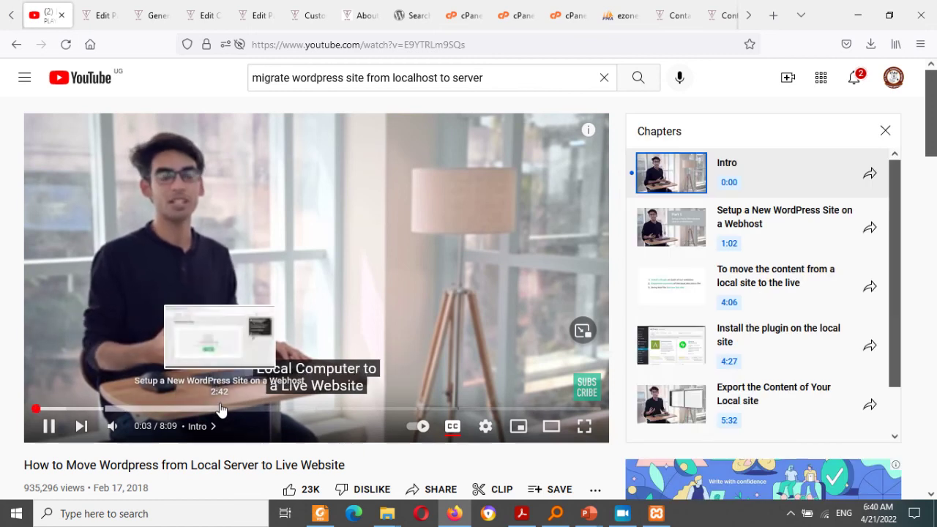
pyautogui.click(207, 412)
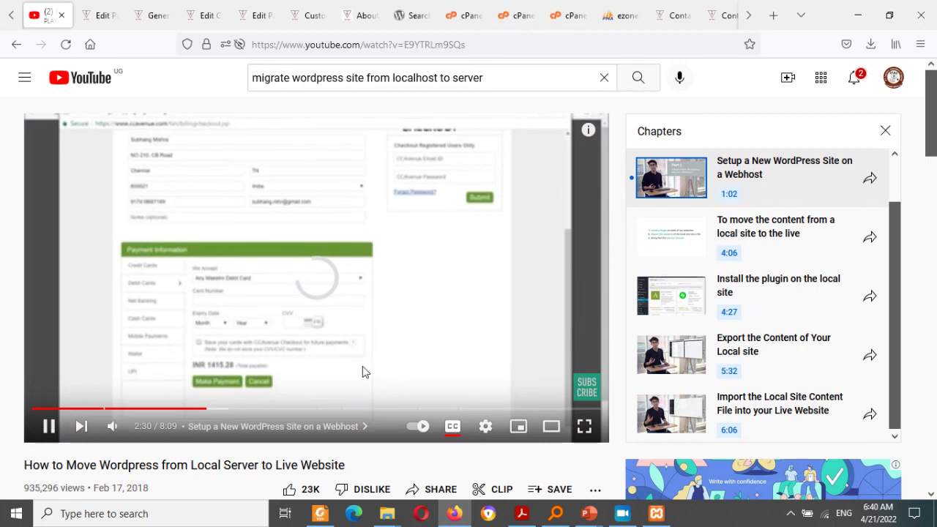
pyautogui.click(372, 412)
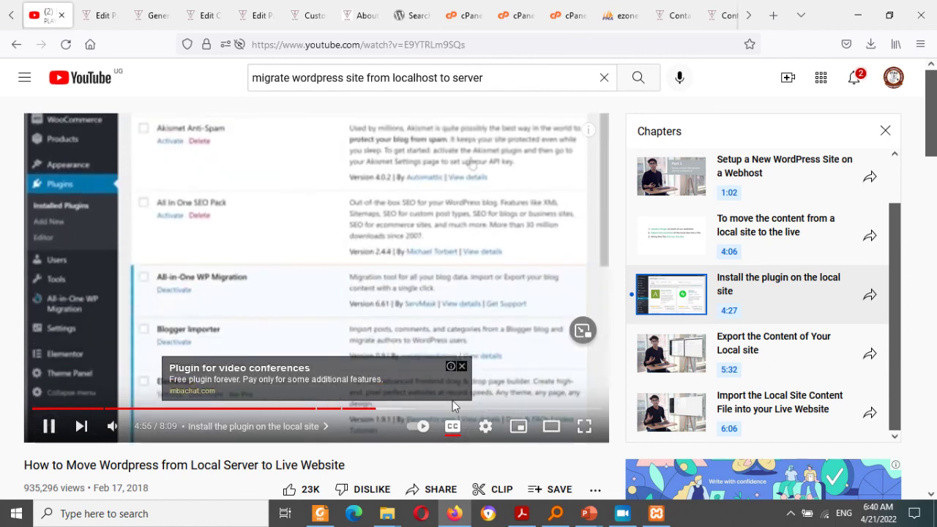
pyautogui.click(357, 414)
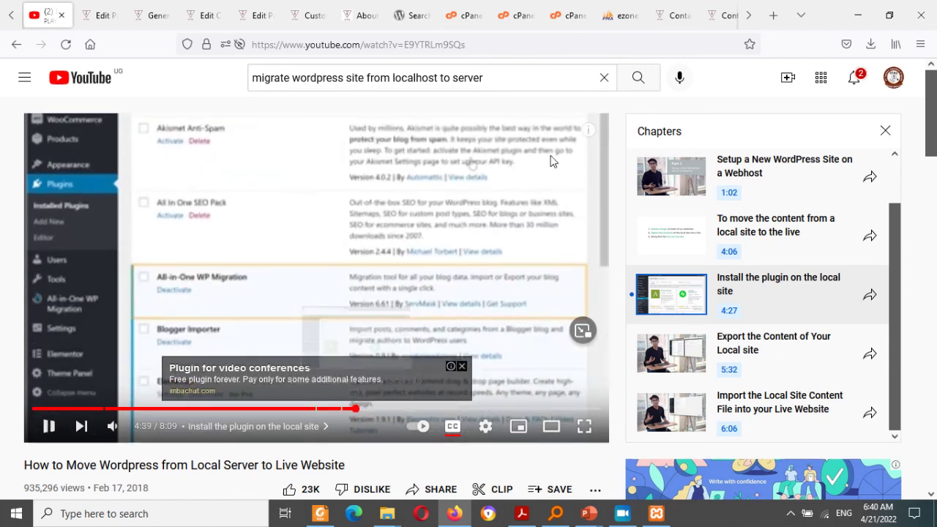
pyautogui.click(462, 364)
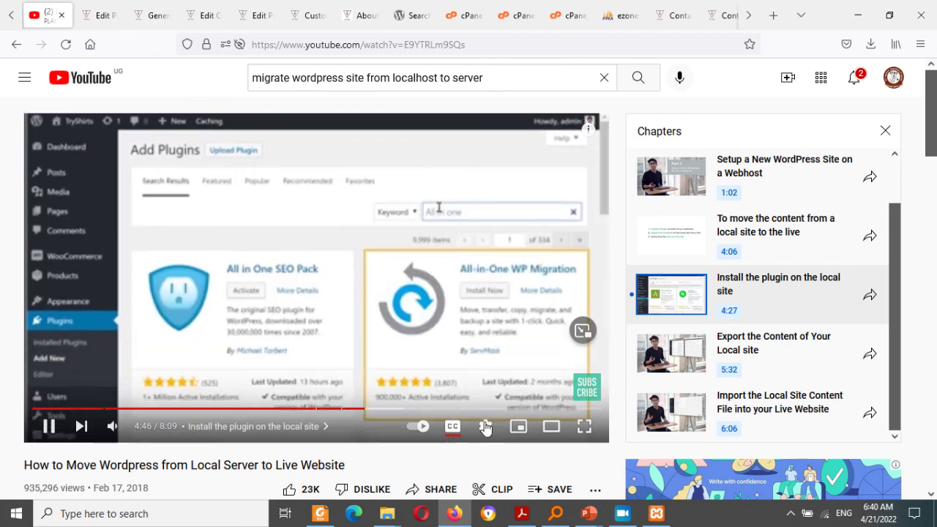
pyautogui.click(485, 428)
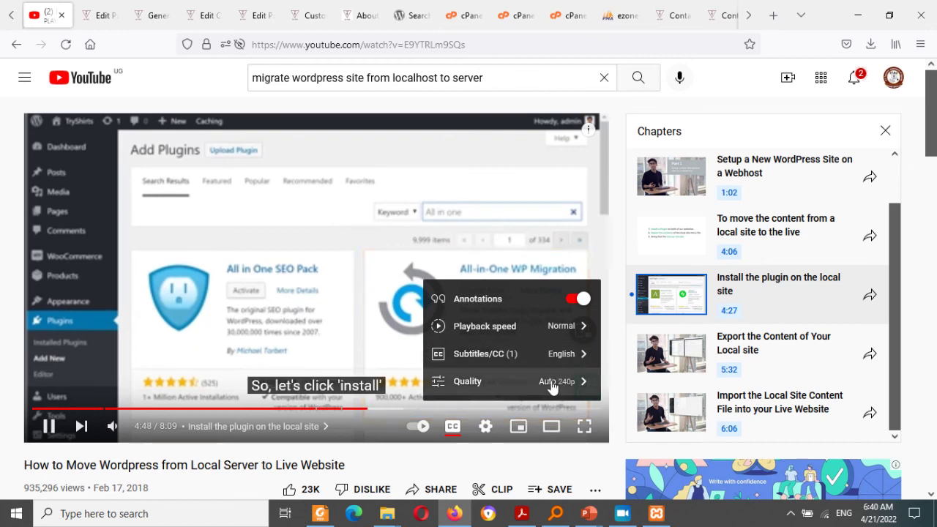
# Step: Switch the tutorial to a higher resolution and watch on into the Import chapter near 7:41
pyautogui.click(553, 383)
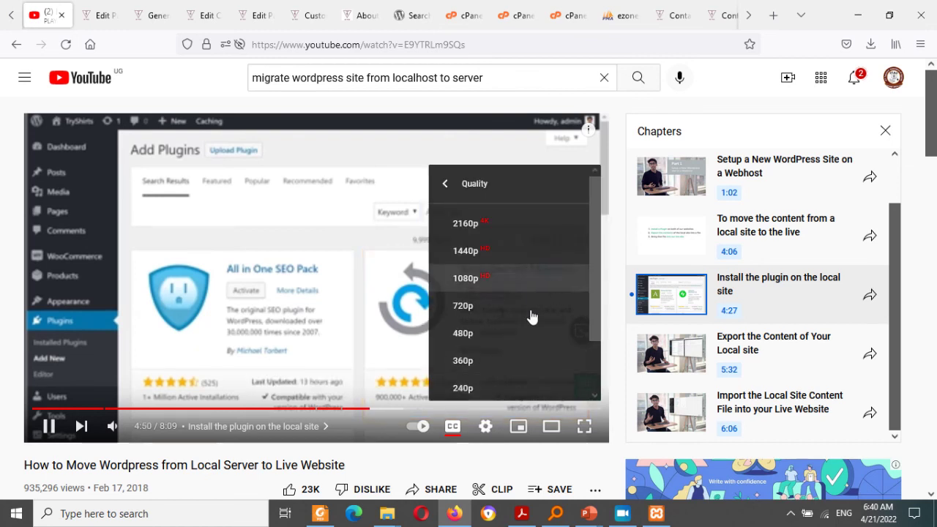
pyautogui.click(465, 207)
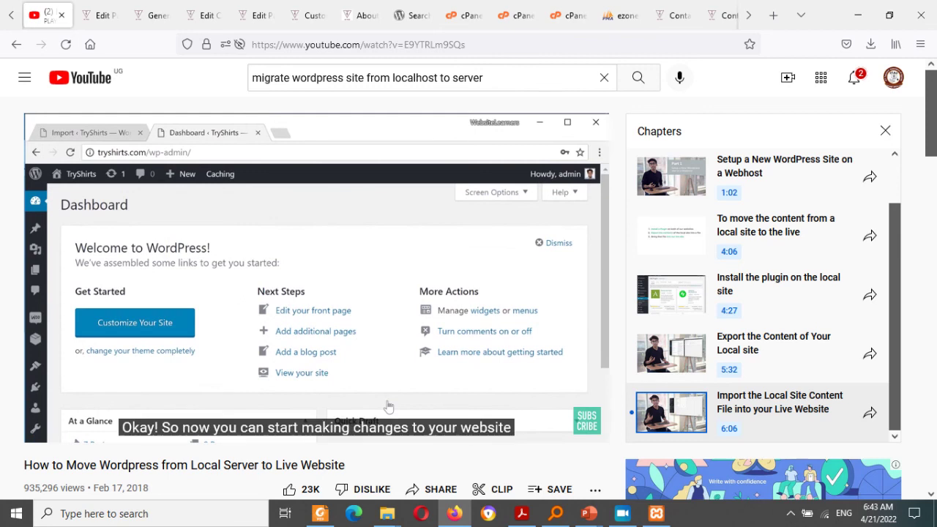
pyautogui.moveTo(389, 406)
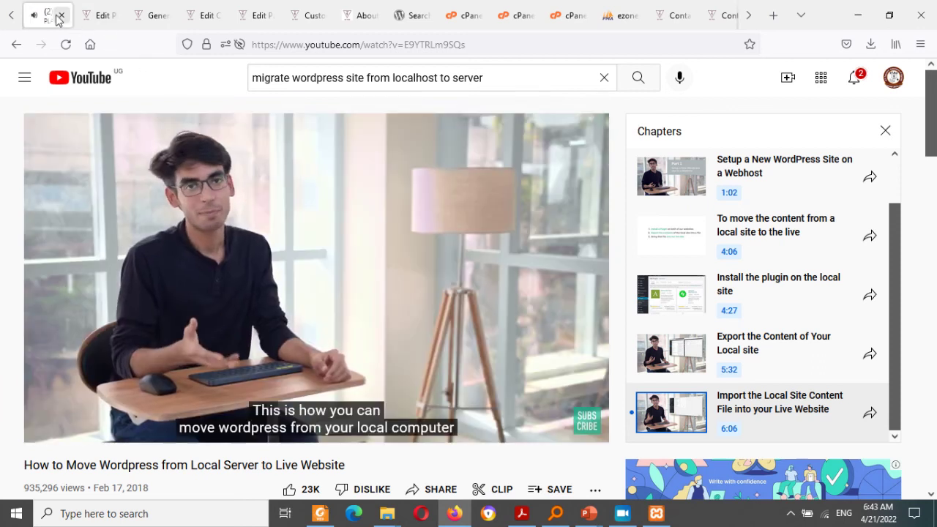
# Step: Close the YouTube tutorial tab and return to the local static Contact page
pyautogui.click(61, 15)
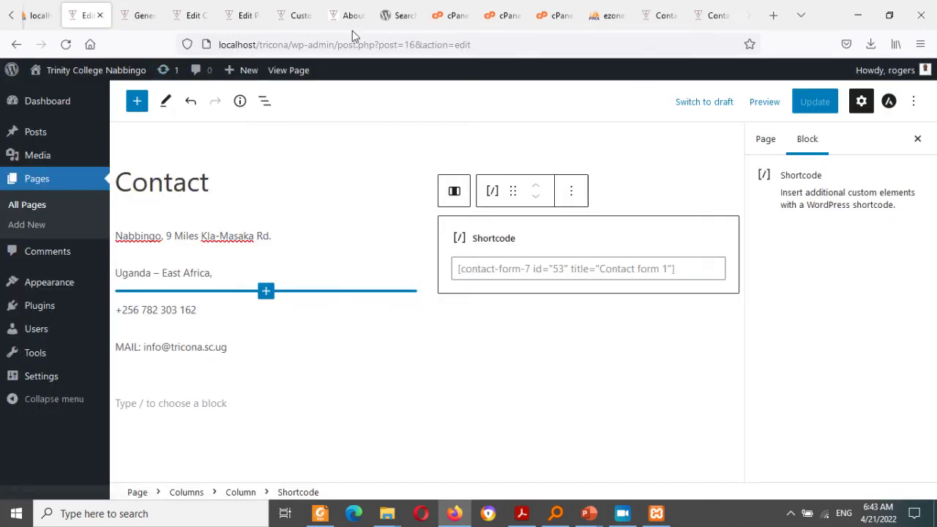
pyautogui.click(699, 16)
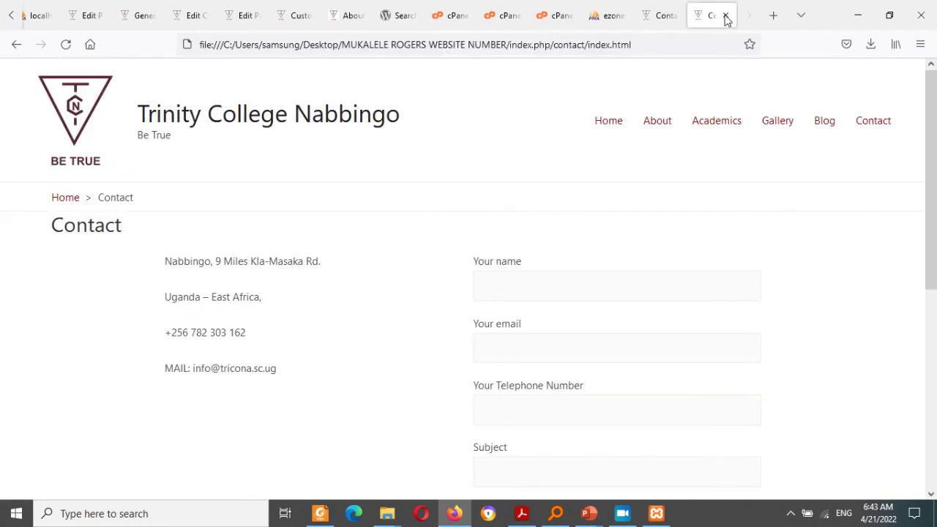
pyautogui.click(589, 514)
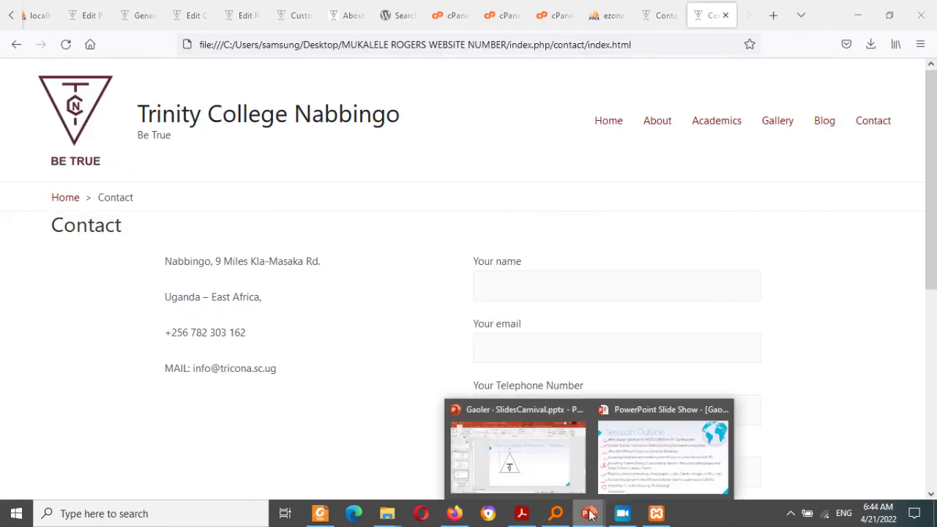
# Step: On the Session Outline slideshow, draw a red ink line toward Footer, then erase it with the Eraser
pyautogui.click(609, 498)
pyautogui.moveTo(623, 469); pyautogui.dragTo(350, 344)
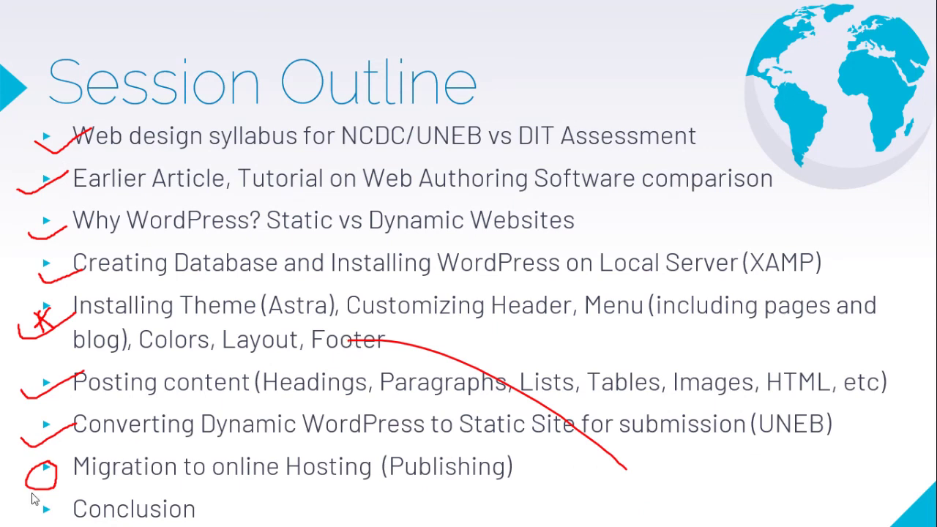
pyautogui.moveTo(15, 511)
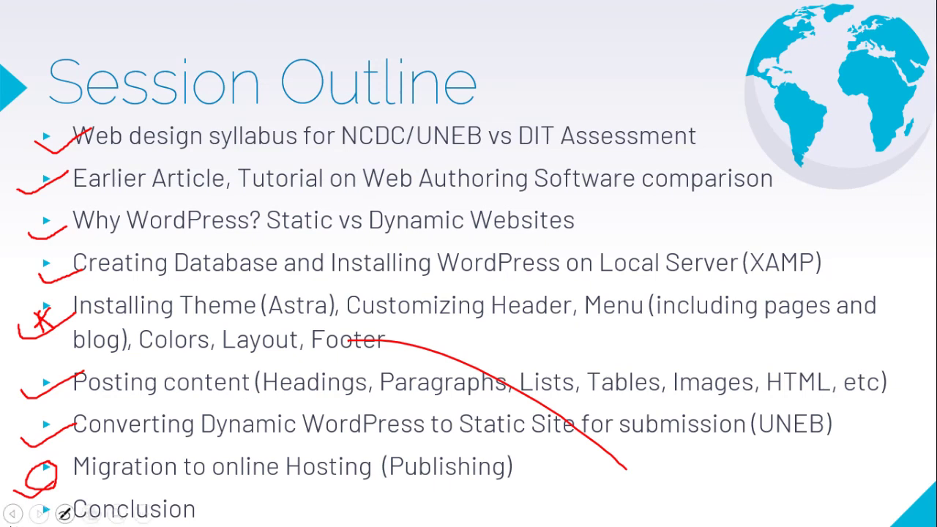
pyautogui.click(64, 513)
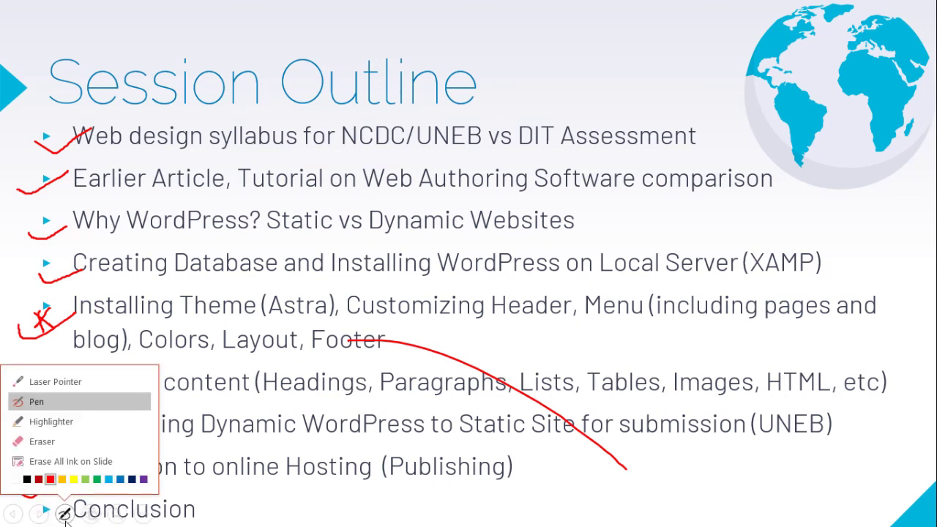
pyautogui.click(43, 441)
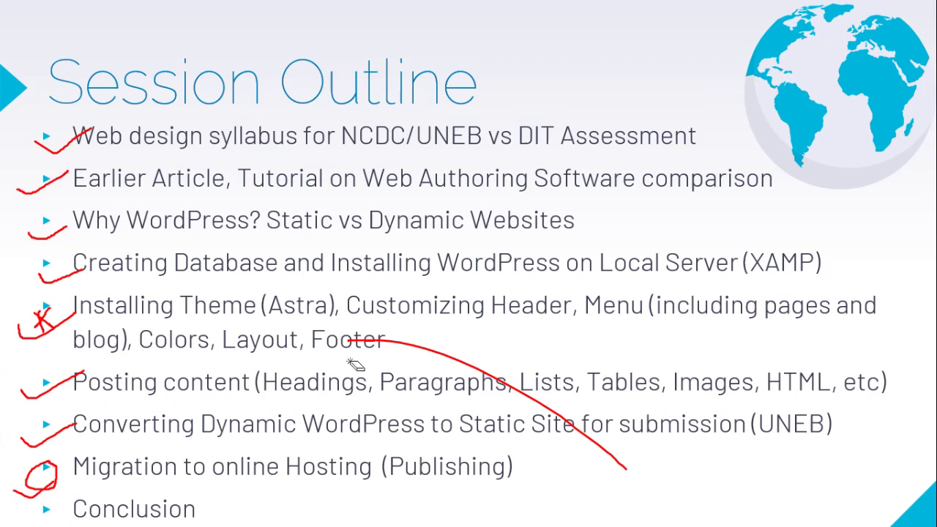
pyautogui.click(394, 346)
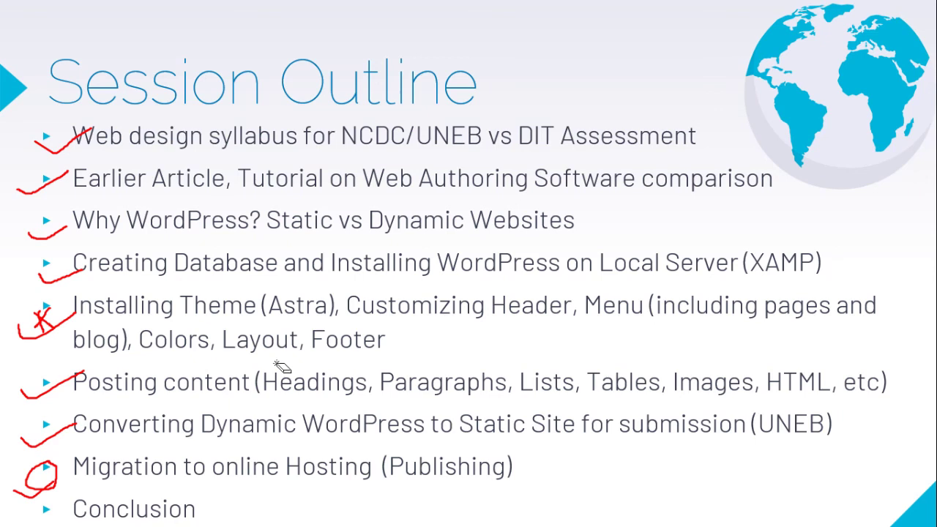
pyautogui.press('super')
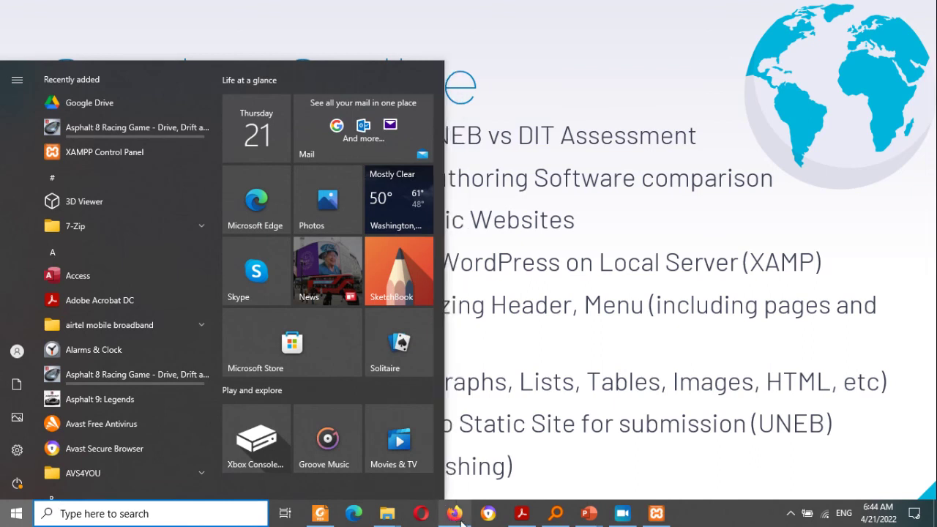
# Step: Back in Firefox, open the Jinja WordPress Meetup page in a new tab
pyautogui.moveTo(453, 515)
pyautogui.click(462, 472)
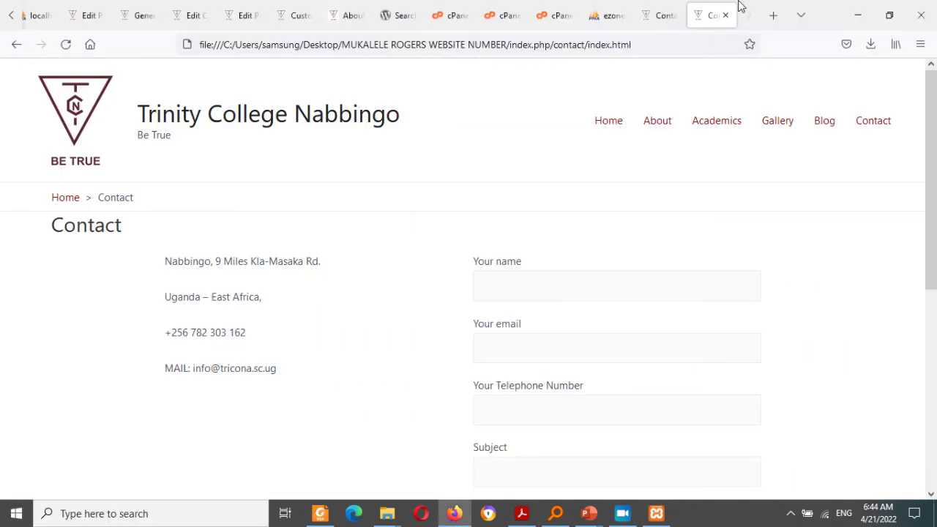
pyautogui.click(777, 23)
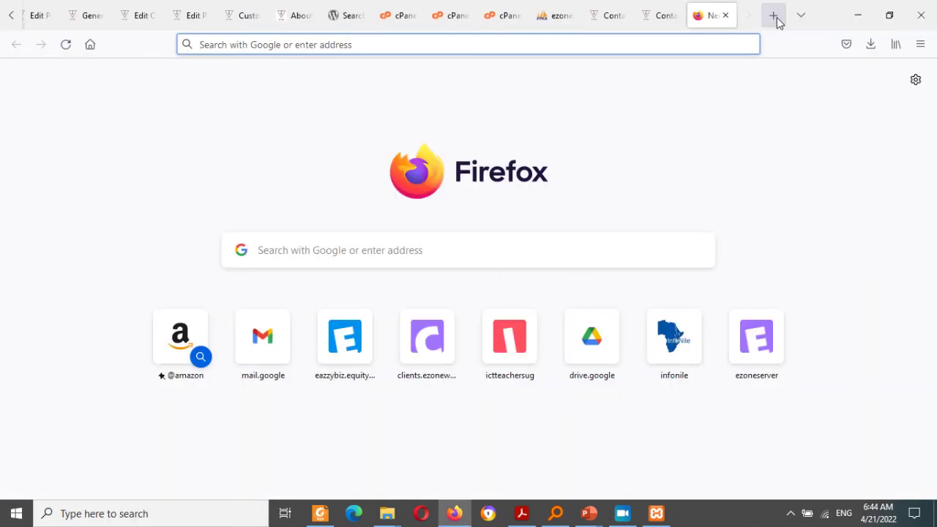
pyautogui.write('word')
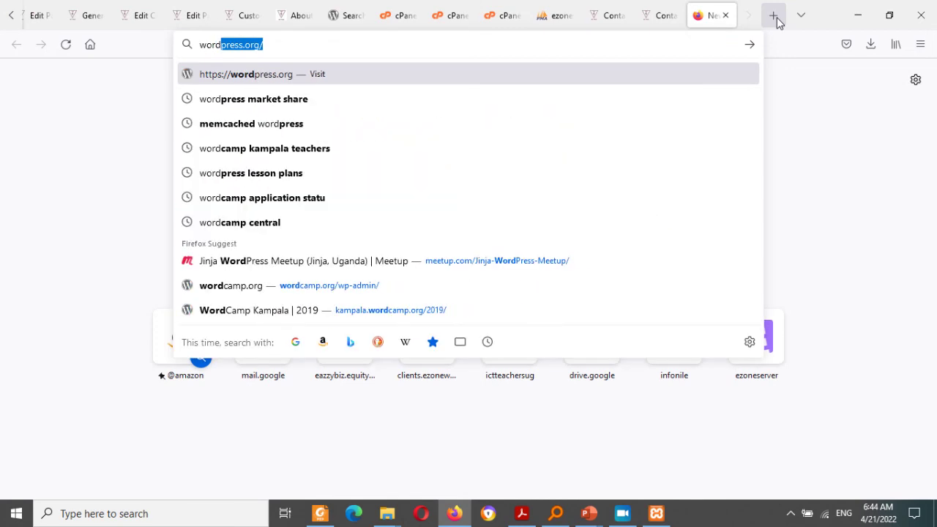
pyautogui.press('Down')
pyautogui.press('Down')
pyautogui.press('Down')
pyautogui.press('Down')
pyautogui.press('Down')
pyautogui.press('Down')
pyautogui.press('Down')
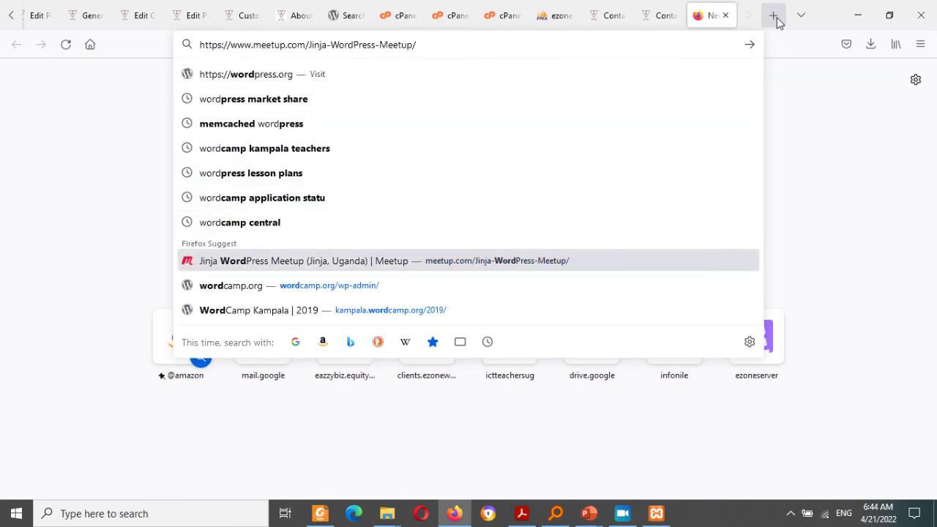
pyautogui.press('Return')
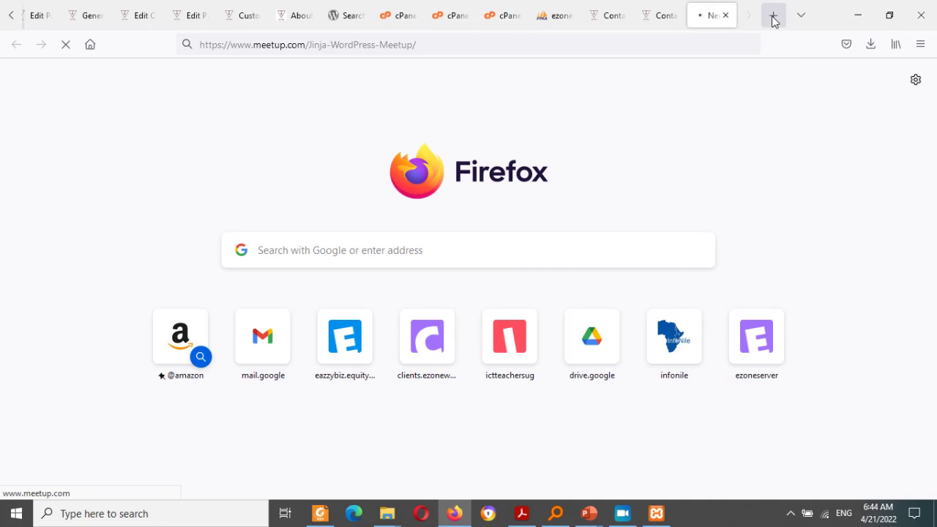
# Step: Load the WordPress Community Uganda site via 'wc' in another tab, then return to Jinja
pyautogui.click(774, 22)
pyautogui.write('wcuganda.org/')
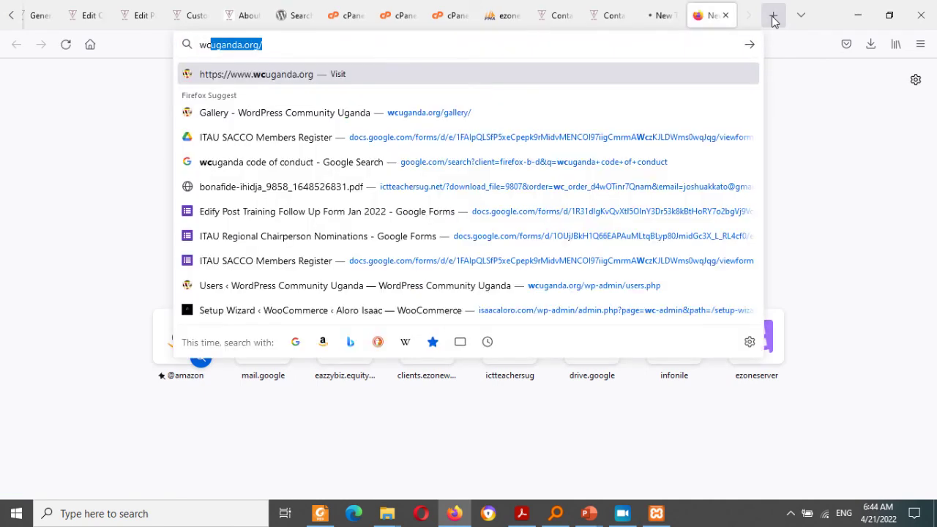
pyautogui.press('Return')
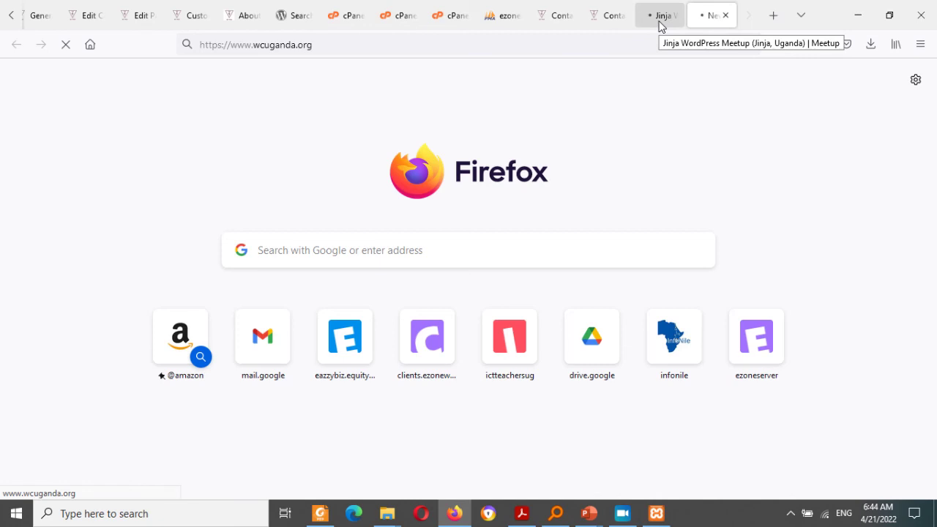
pyautogui.click(659, 22)
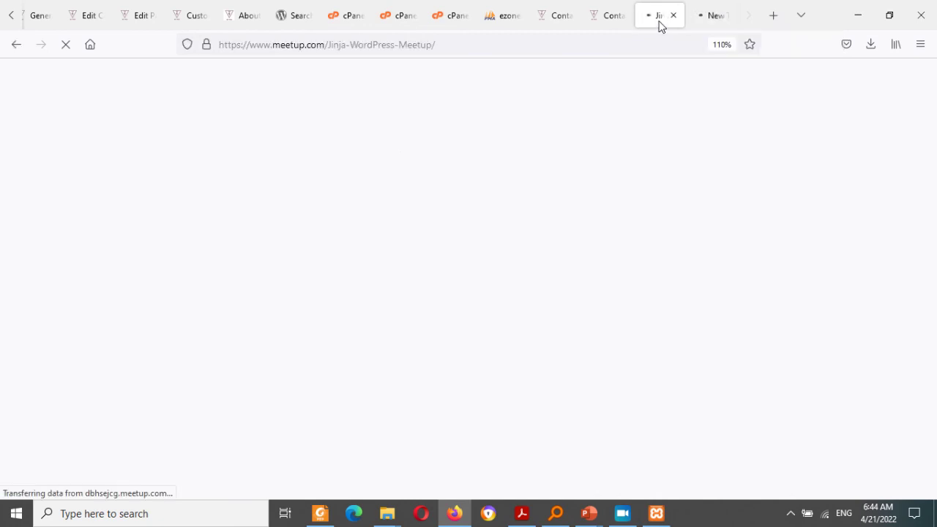
# Step: Open the WordCamp Jinja 2022 page at jinja.wordcamp.org/2022/ in a new tab
pyautogui.click(774, 17)
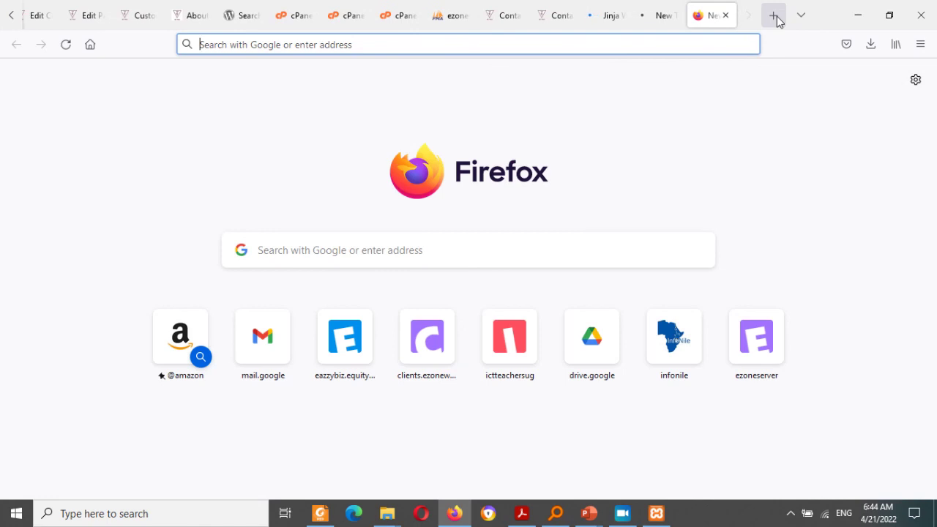
pyautogui.write('word')
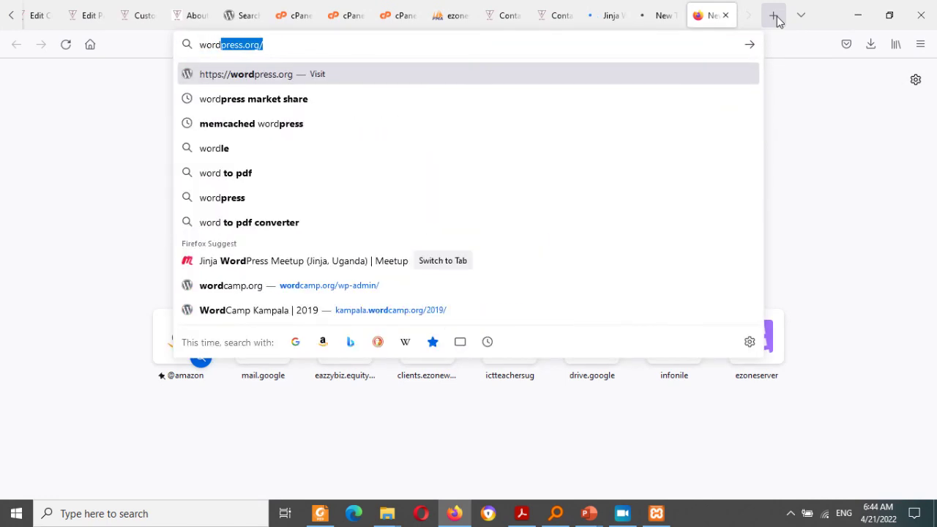
pyautogui.press('Down')
pyautogui.press('Up')
pyautogui.write('ca')
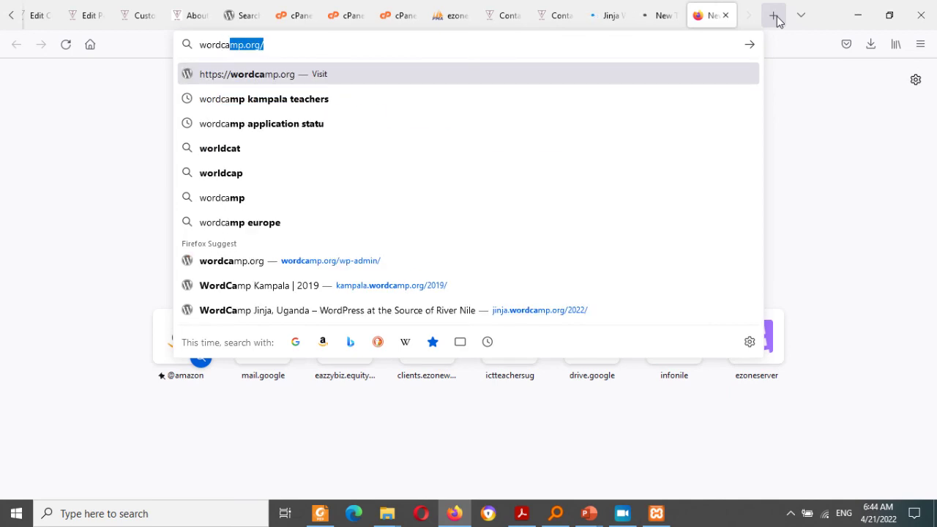
pyautogui.press('Down')
pyautogui.press('Down')
pyautogui.press('Down')
pyautogui.press('Down')
pyautogui.press('Down')
pyautogui.press('Down')
pyautogui.press('Down')
pyautogui.press('Down')
pyautogui.press('Down')
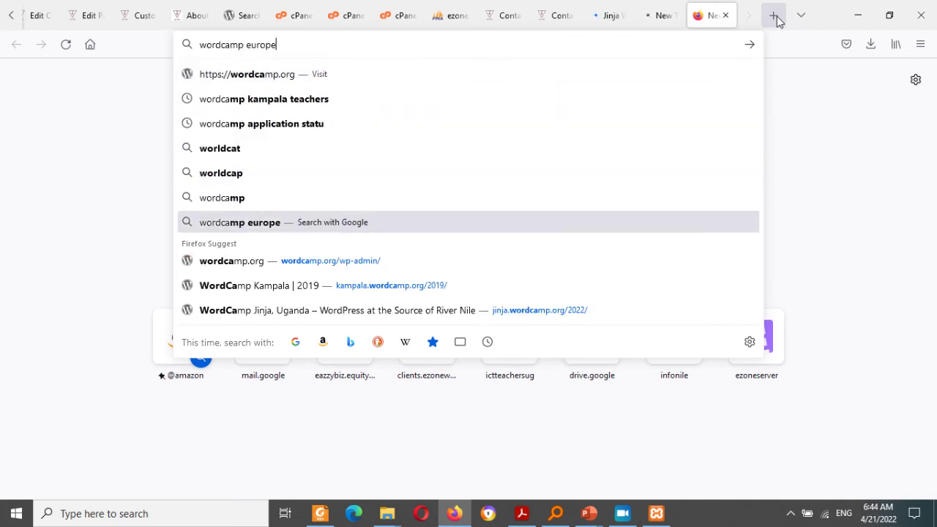
pyautogui.press('Return')
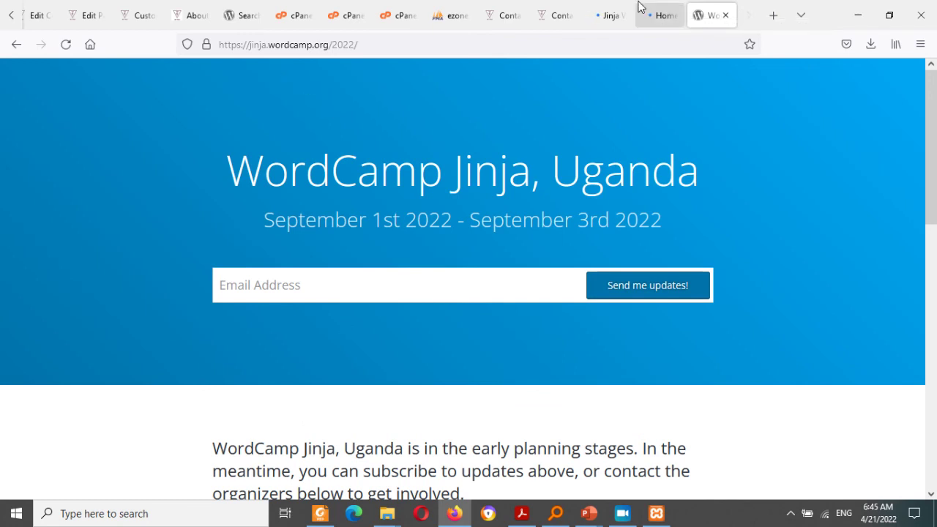
# Step: Scroll through the wcuganda.org home page, then open the community's YouTube channel
pyautogui.click(656, 17)
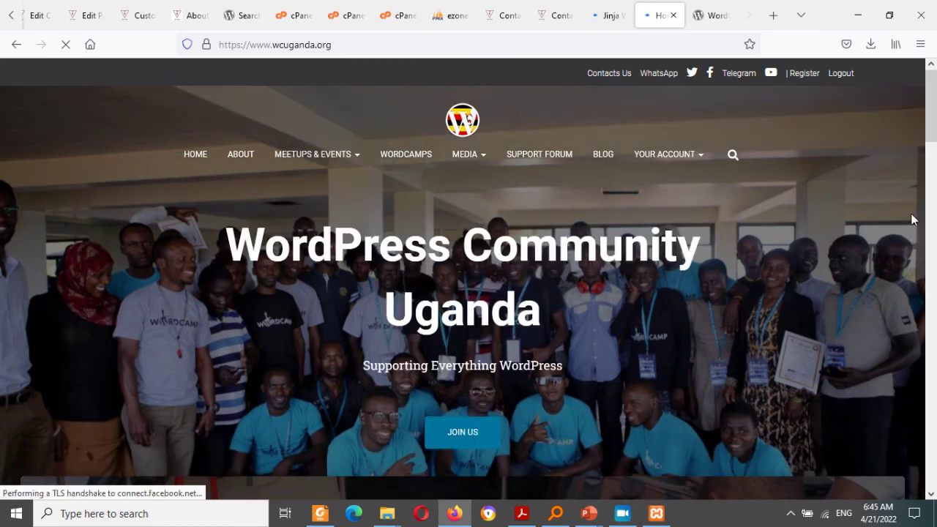
pyautogui.moveTo(930, 117); pyautogui.dragTo(933, 329)
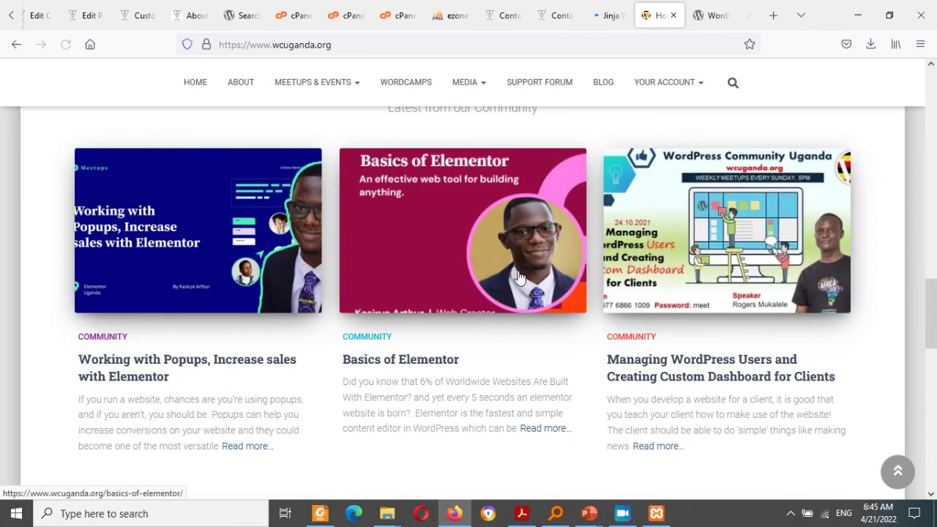
pyautogui.moveTo(935, 306); pyautogui.dragTo(935, 62)
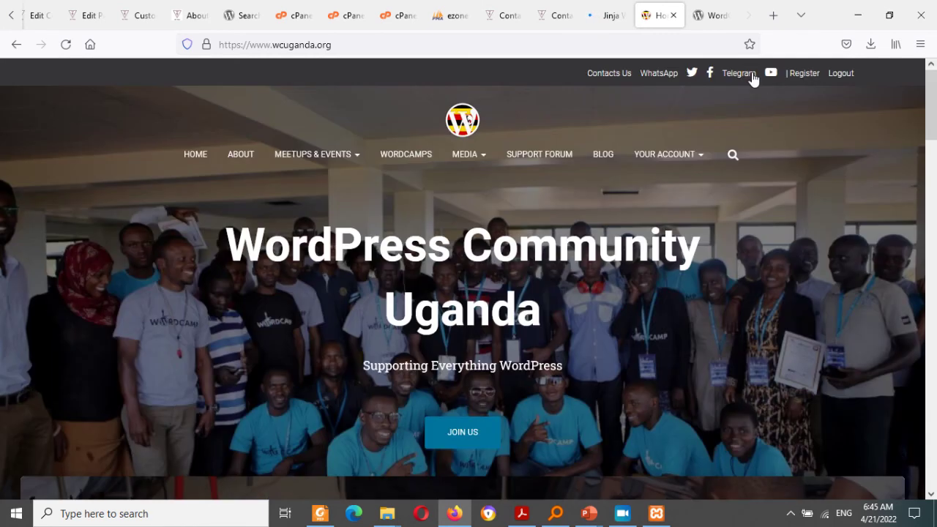
pyautogui.click(771, 75)
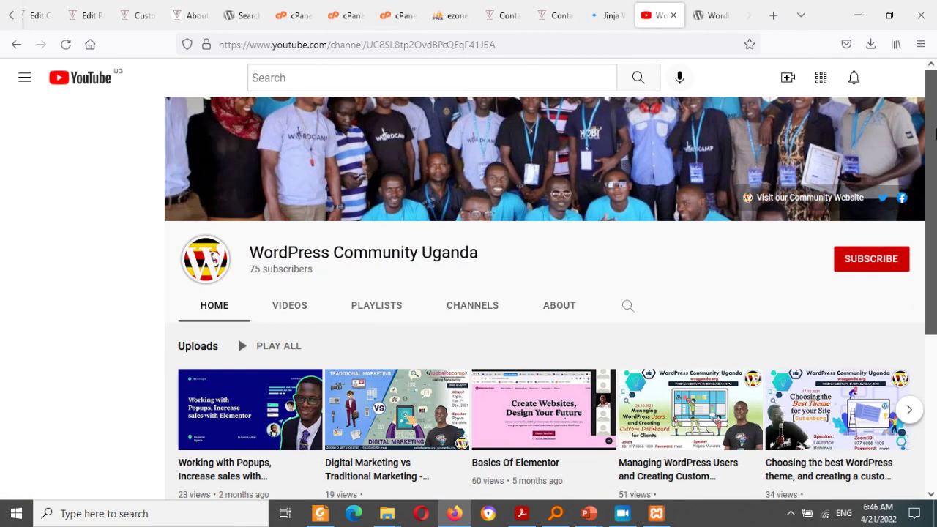
# Step: Browse the channel's VIDEOS list of uploads, then bring up the Jinja WordPress Meetup tab
pyautogui.moveTo(931, 135); pyautogui.dragTo(934, 225)
pyautogui.scroll(1, 230, 137)
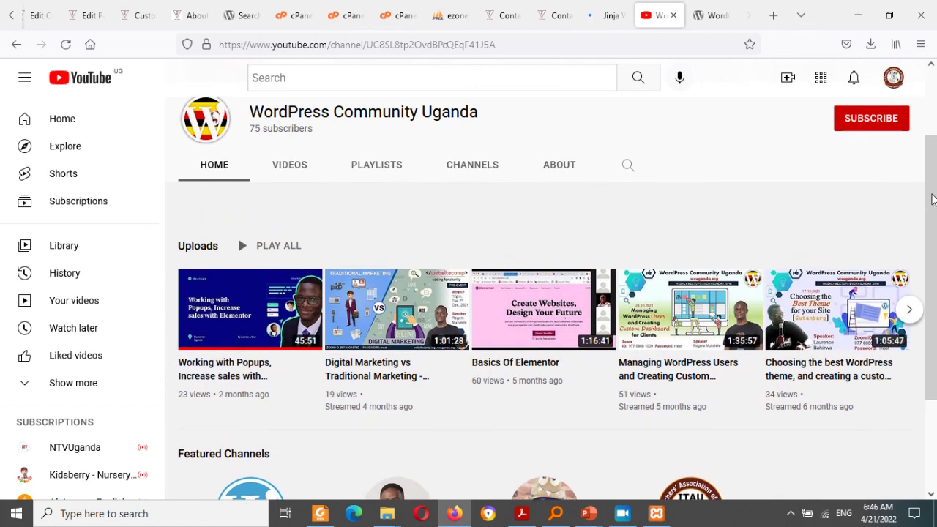
pyautogui.click(291, 207)
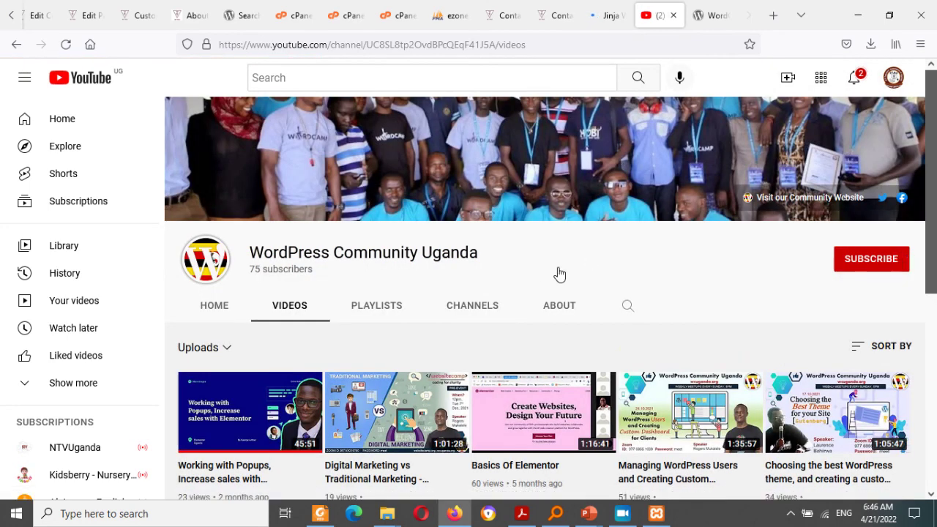
pyautogui.moveTo(931, 211); pyautogui.dragTo(935, 306)
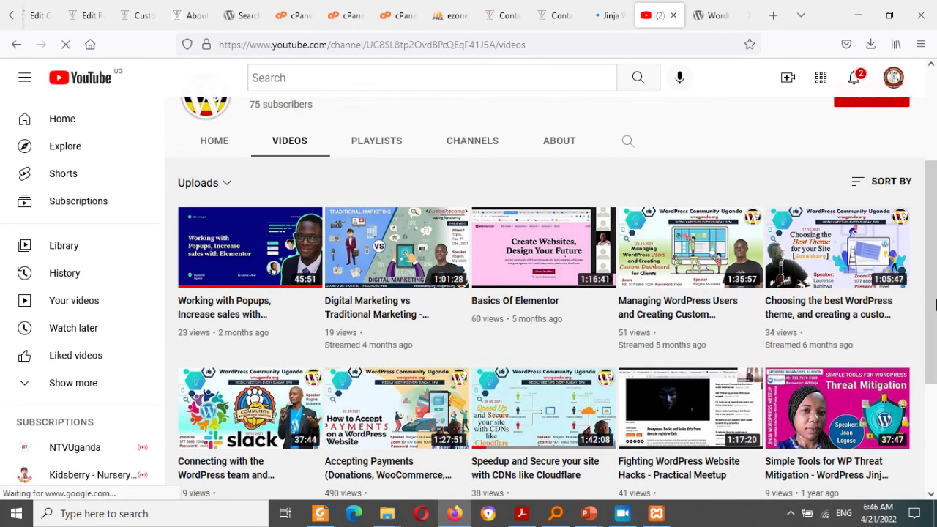
pyautogui.scroll(-1, 935, 232)
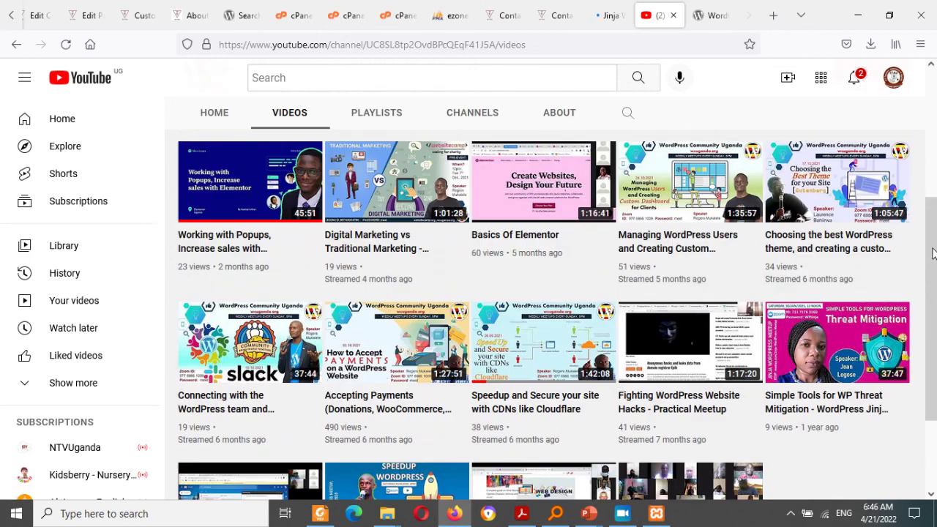
pyautogui.click(602, 14)
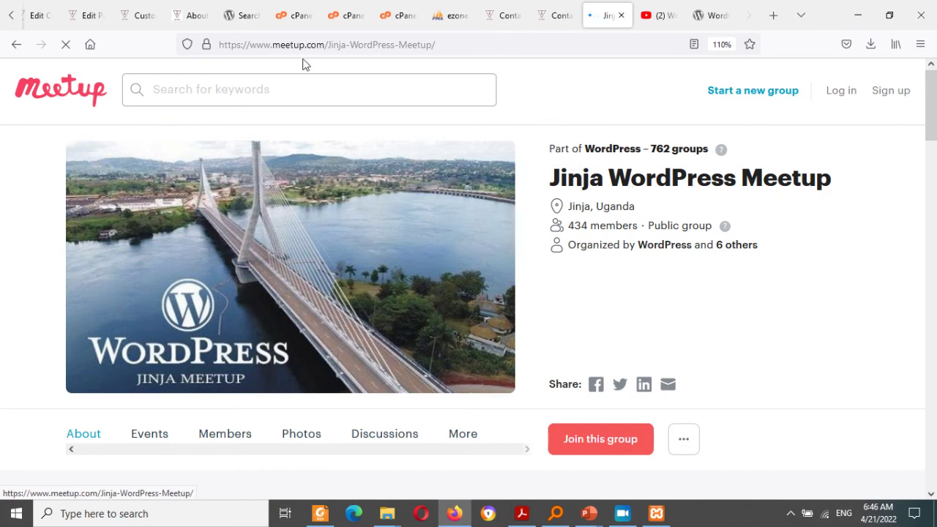
# Step: Scroll the Jinja WordPress Meetup page through its About, Organizers and past events sections
pyautogui.scroll(-5, 609, 176)
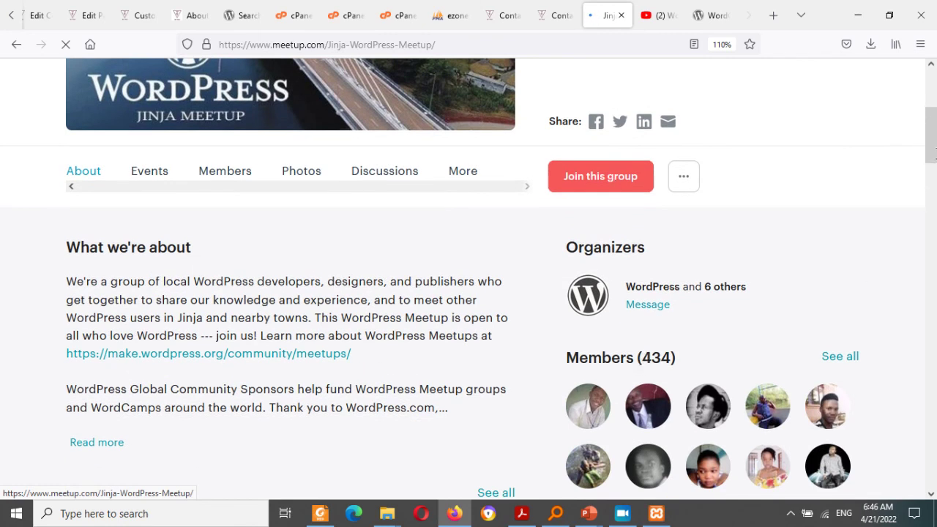
pyautogui.moveTo(935, 152); pyautogui.dragTo(932, 218)
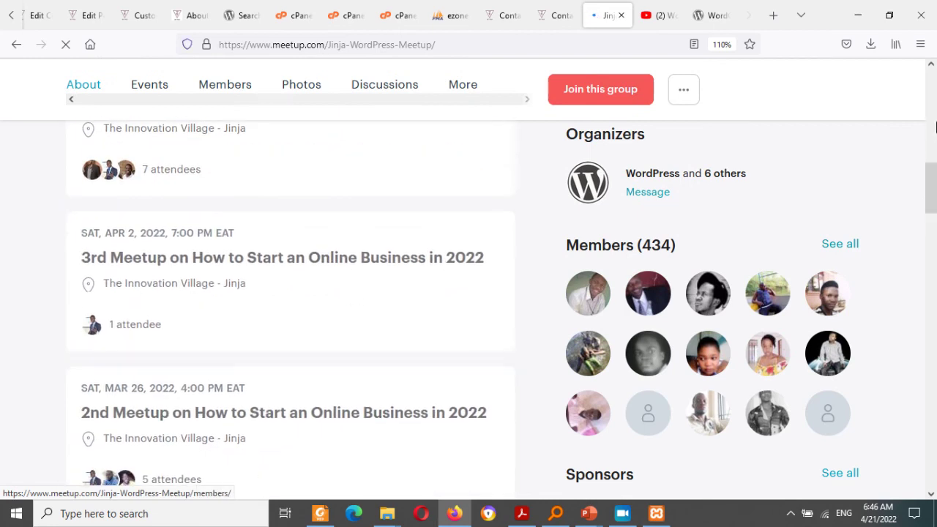
pyautogui.moveTo(931, 166); pyautogui.dragTo(934, 232)
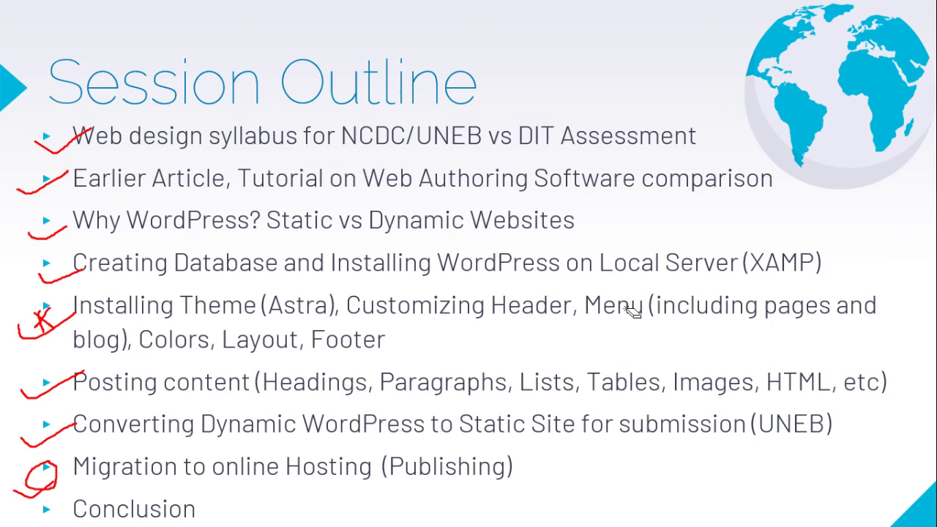
pyautogui.press('super')
pyautogui.click(792, 515)
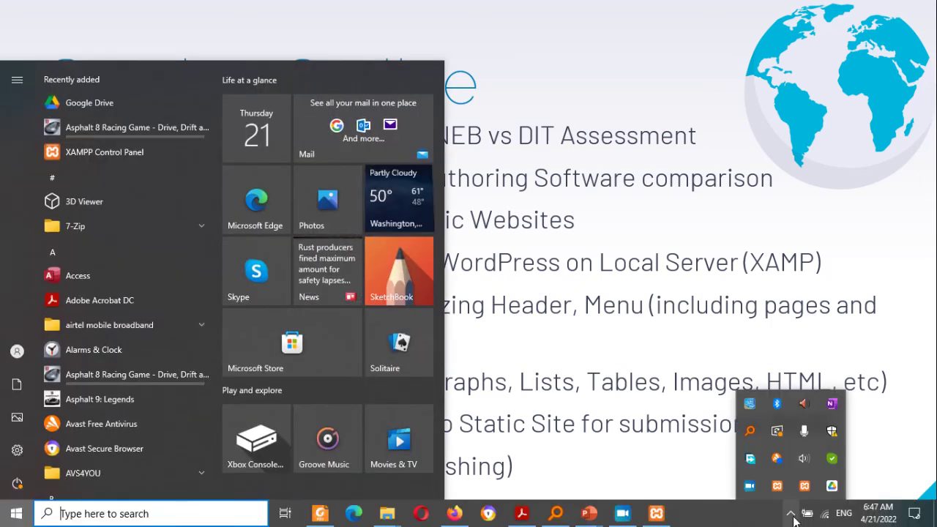
pyautogui.click(750, 486)
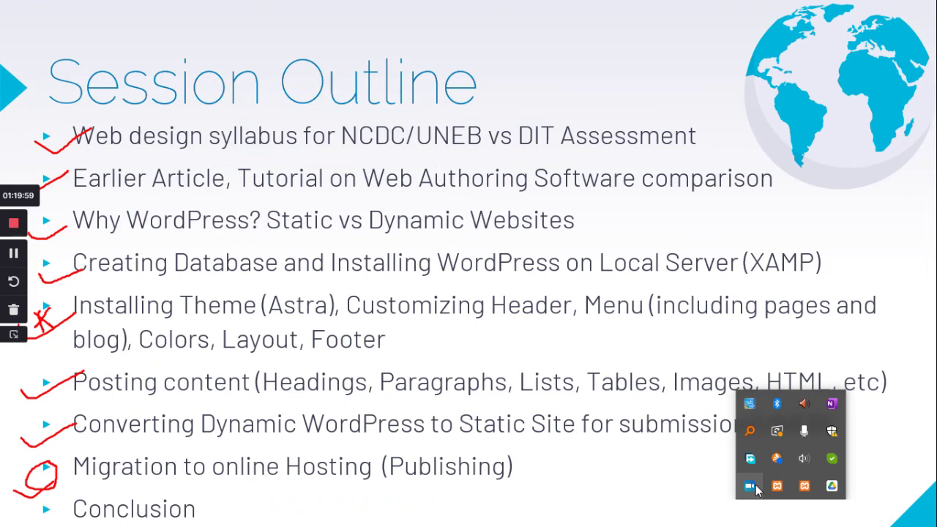